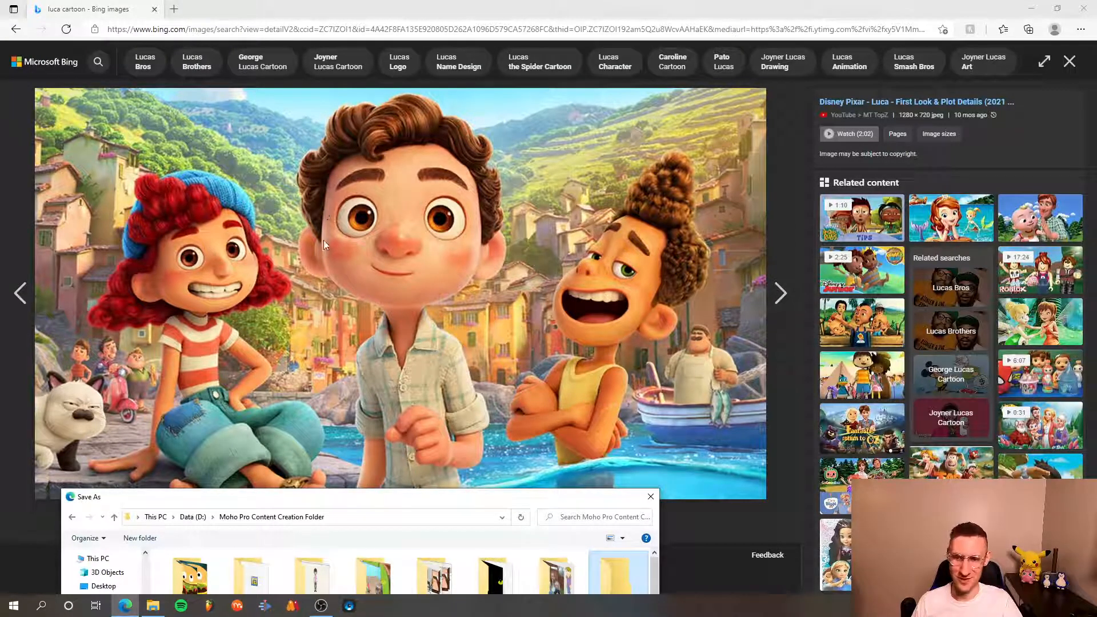
# - Save the cartoon image as maxresdefault (1).jpg in the Luca folder and close the browser and file explorer windows
pyautogui.moveTo(292, 505); pyautogui.dragTo(336, 81)
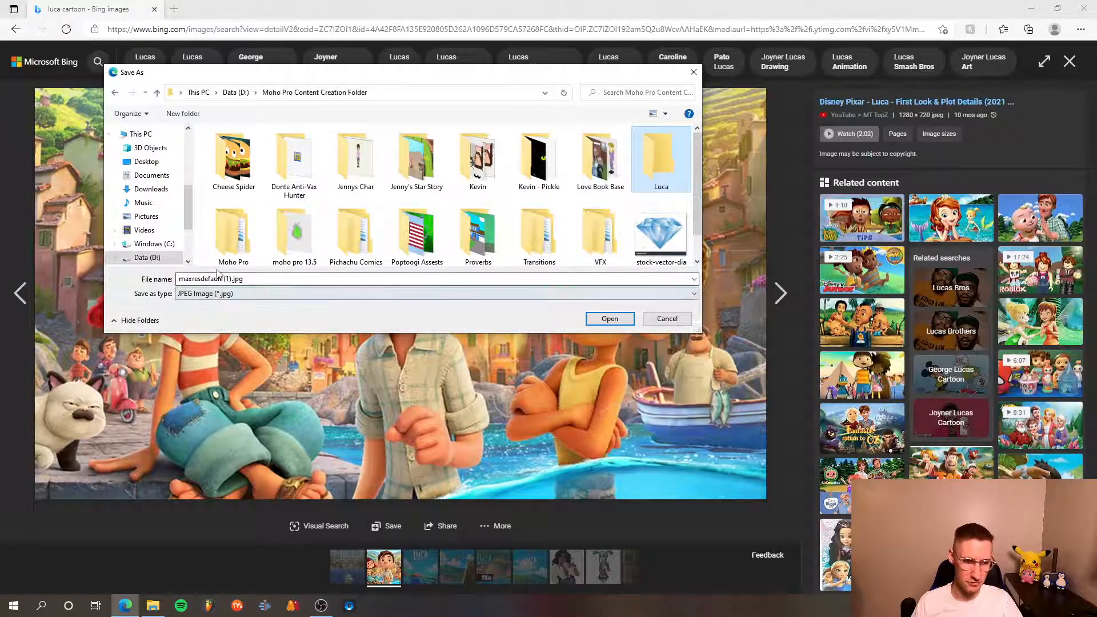
pyautogui.doubleClick(667, 180)
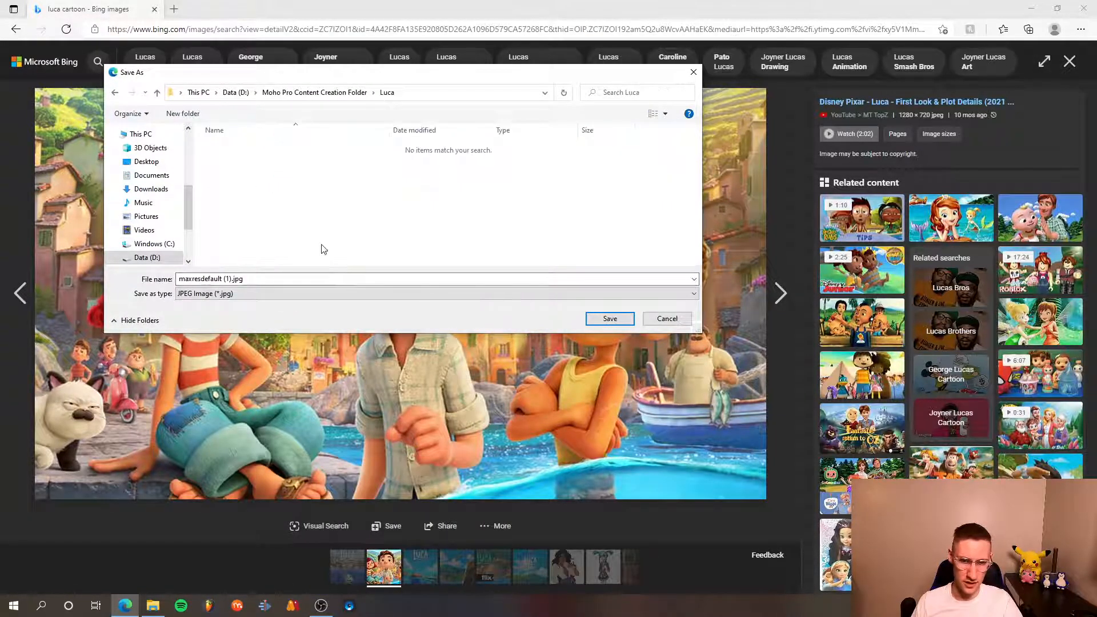
pyautogui.click(609, 319)
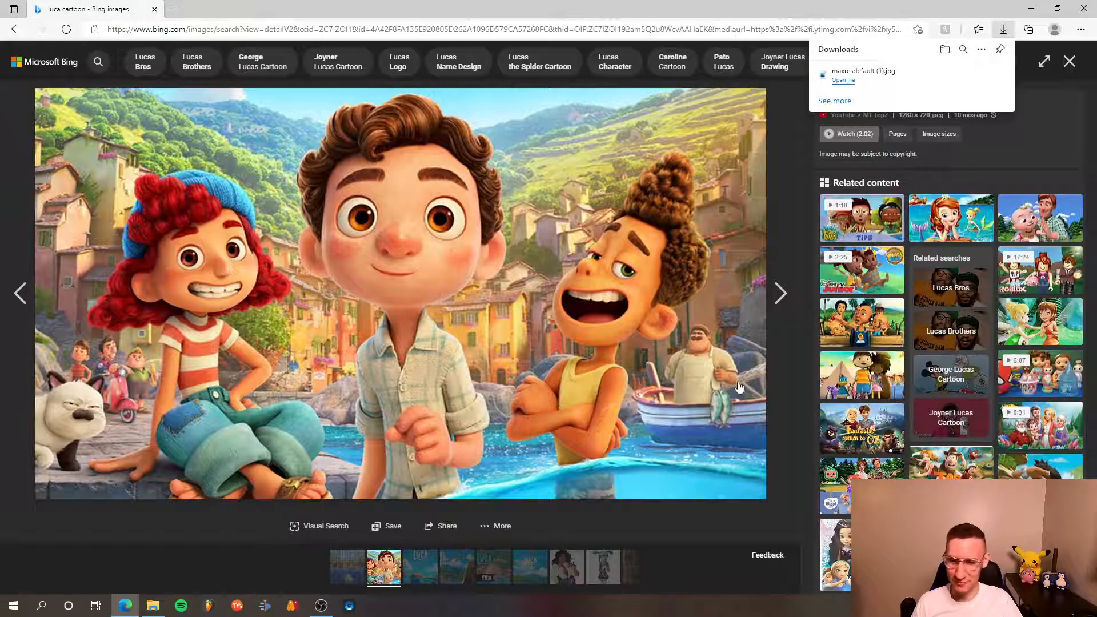
pyautogui.click(155, 10)
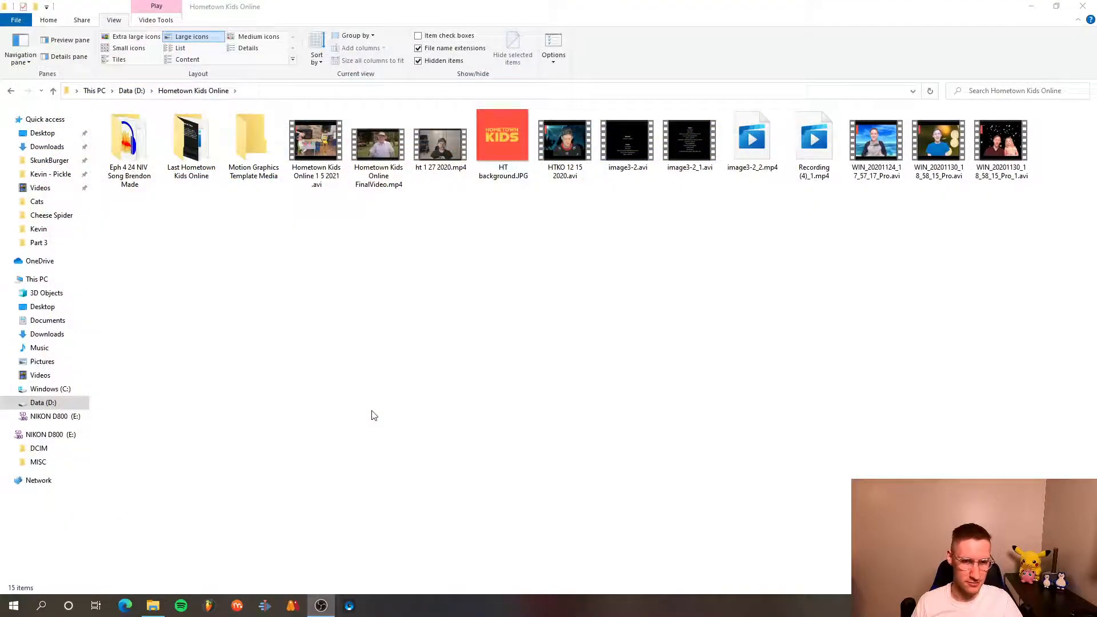
pyautogui.click(1082, 6)
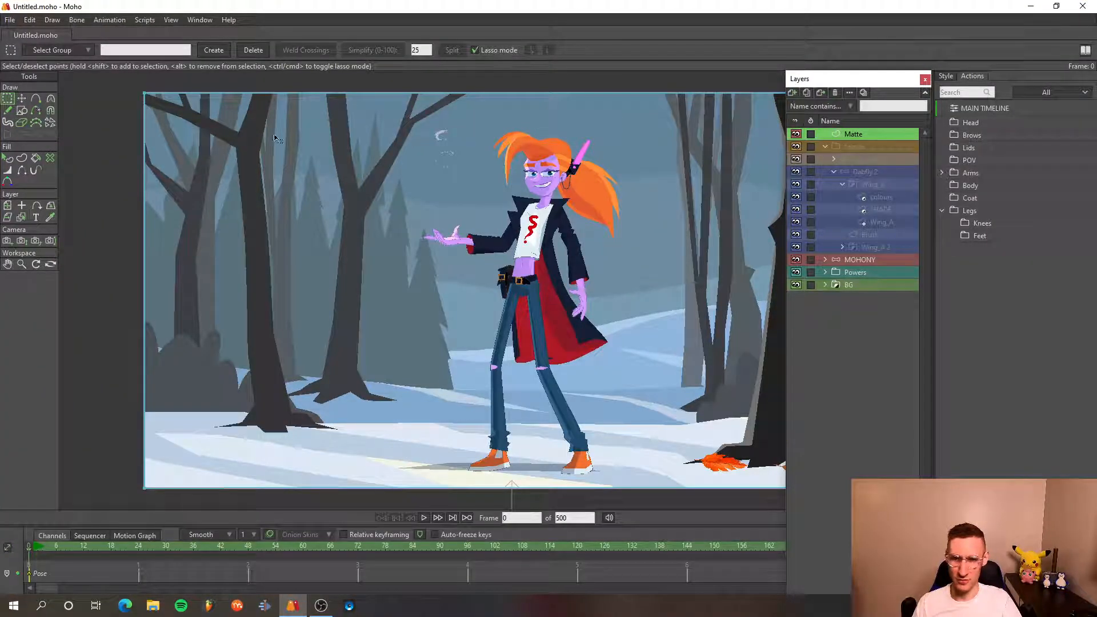
# - In Moho, close the open sample project and create a new blank document
pyautogui.click(7, 35)
pyautogui.click(10, 20)
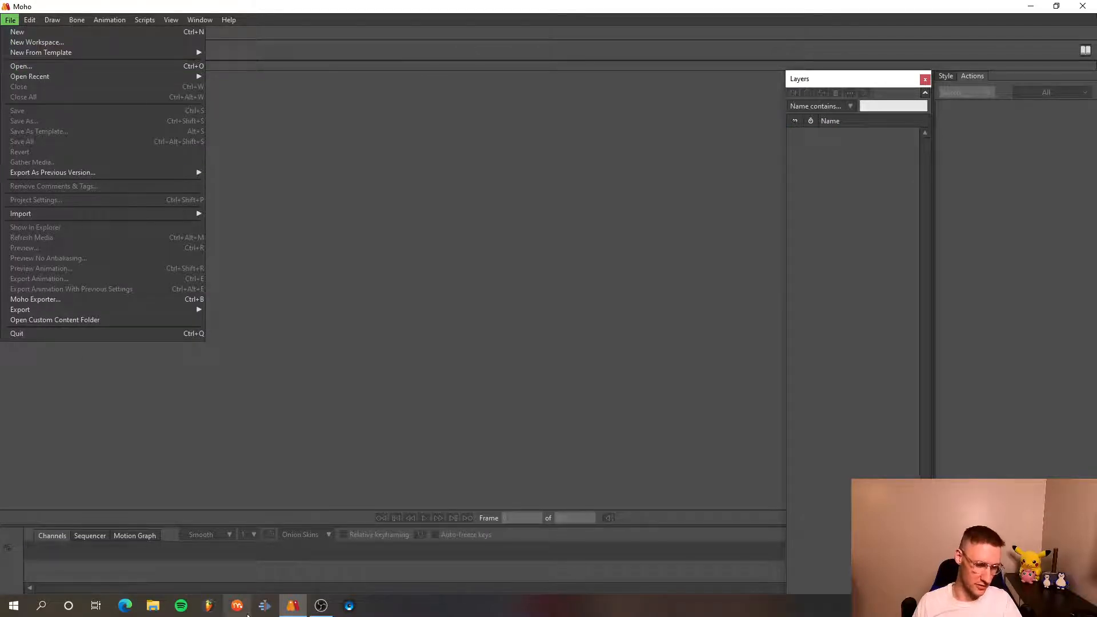
pyautogui.click(58, 33)
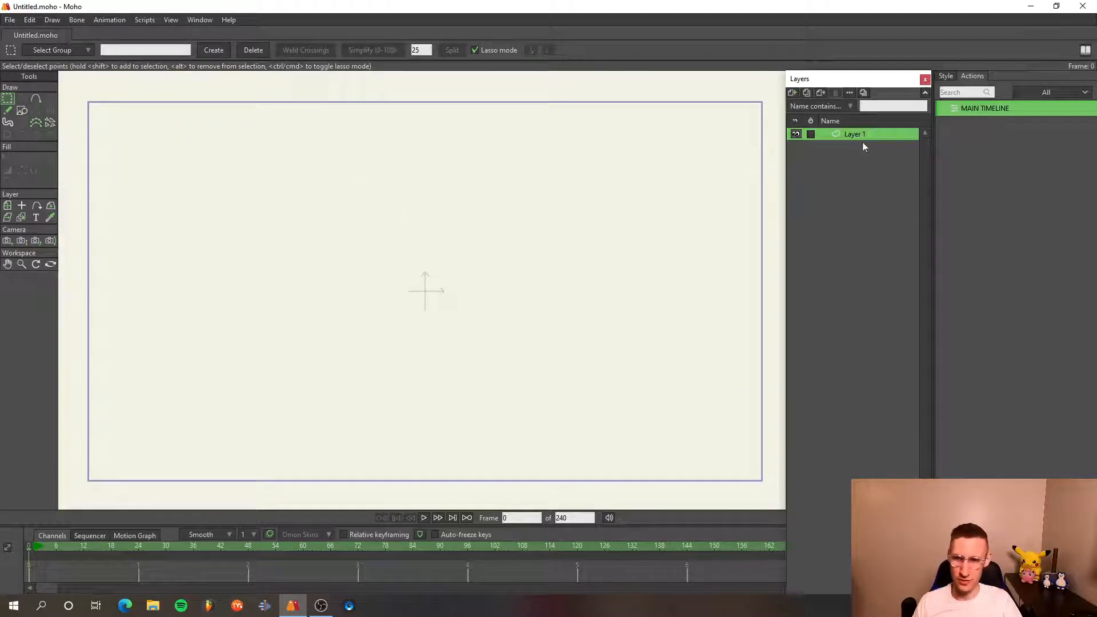
# - Start a new image layer using maxresdefault (1).jpg from Data (D:) > Moho Pro Content Creation Folder > Luca
pyautogui.click(171, 20)
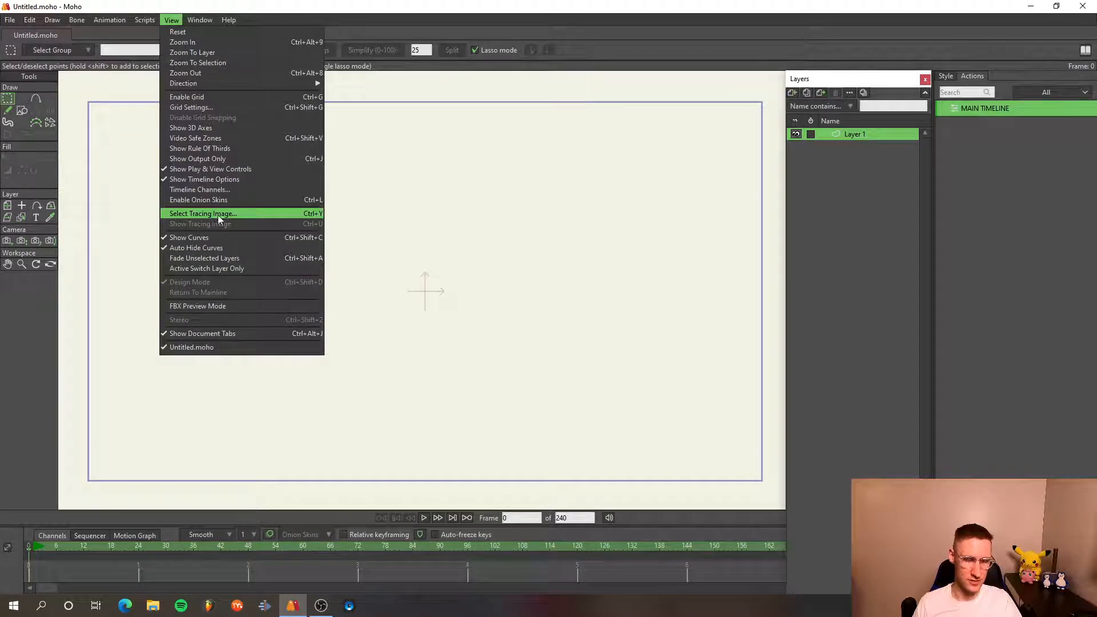
pyautogui.click(793, 93)
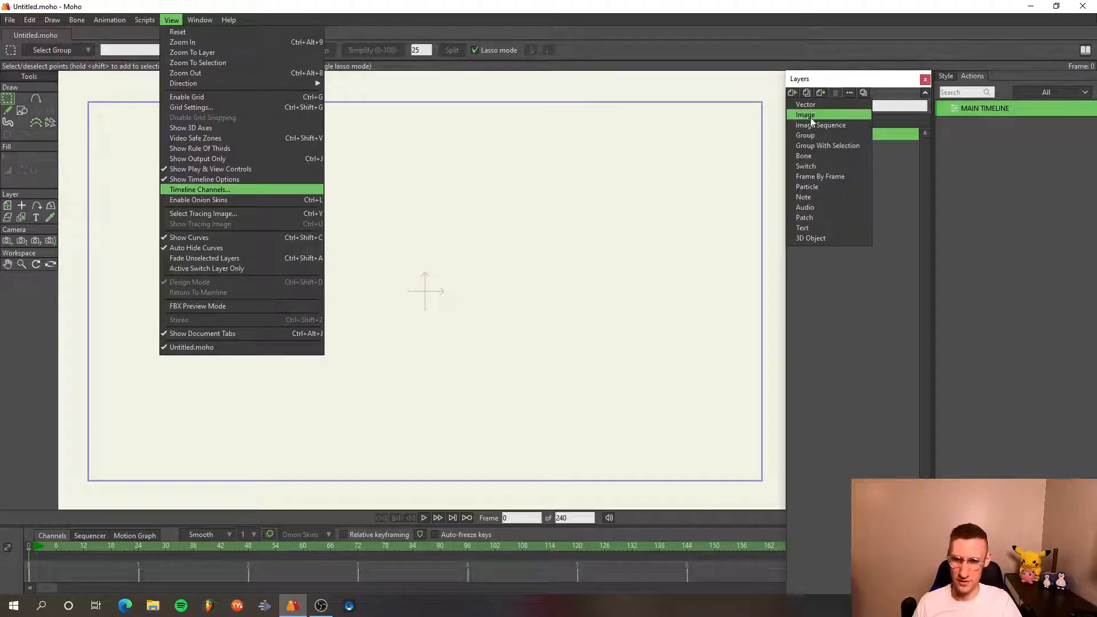
pyautogui.click(811, 118)
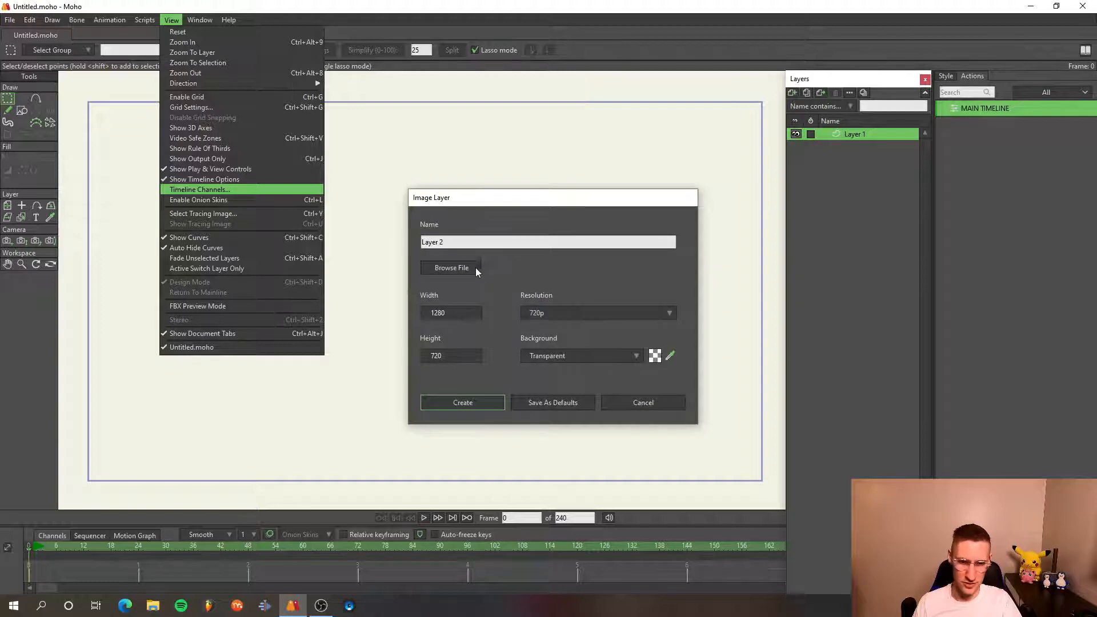
pyautogui.click(475, 269)
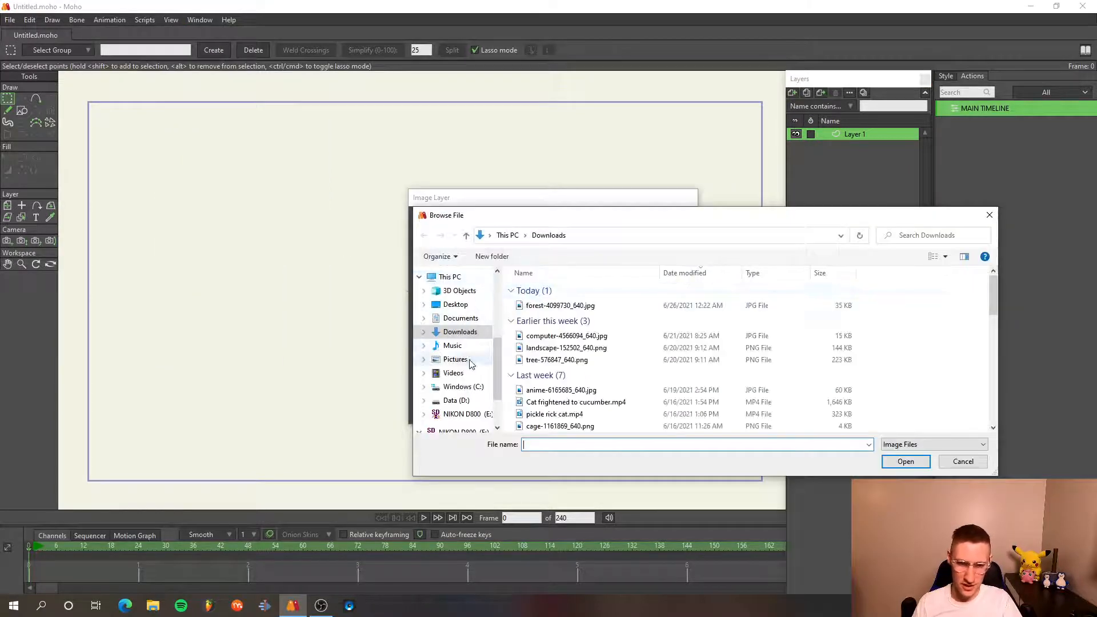
pyautogui.click(456, 400)
pyautogui.scroll(-4, 588, 359)
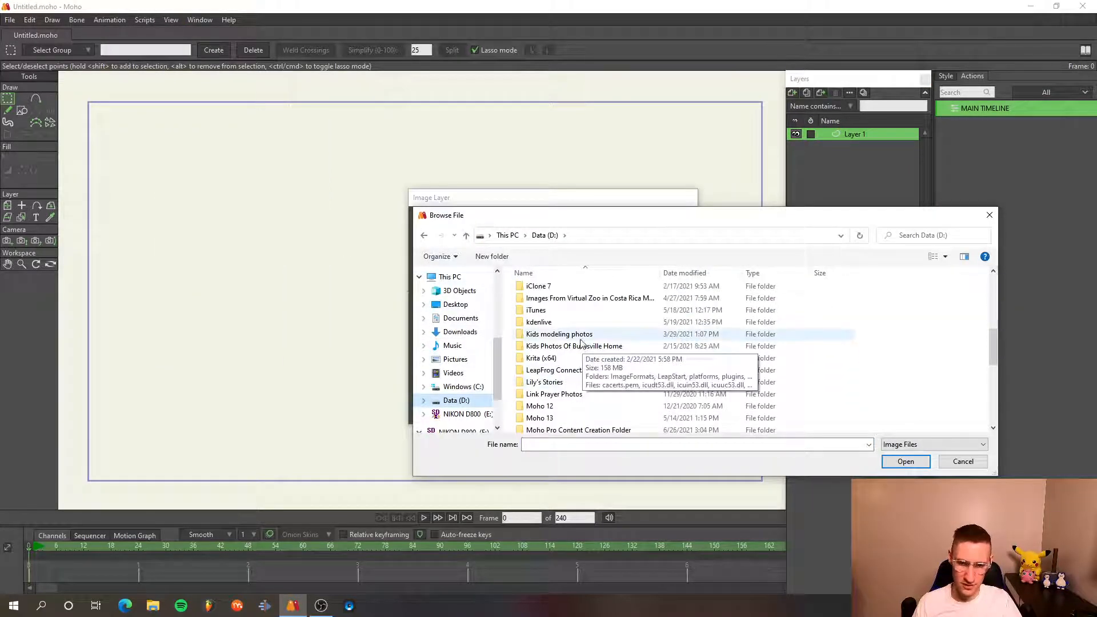
pyautogui.scroll(-2, 583, 343)
pyautogui.keyDown('ctrl'); pyautogui.scroll(3, 580, 370); pyautogui.keyUp('ctrl')
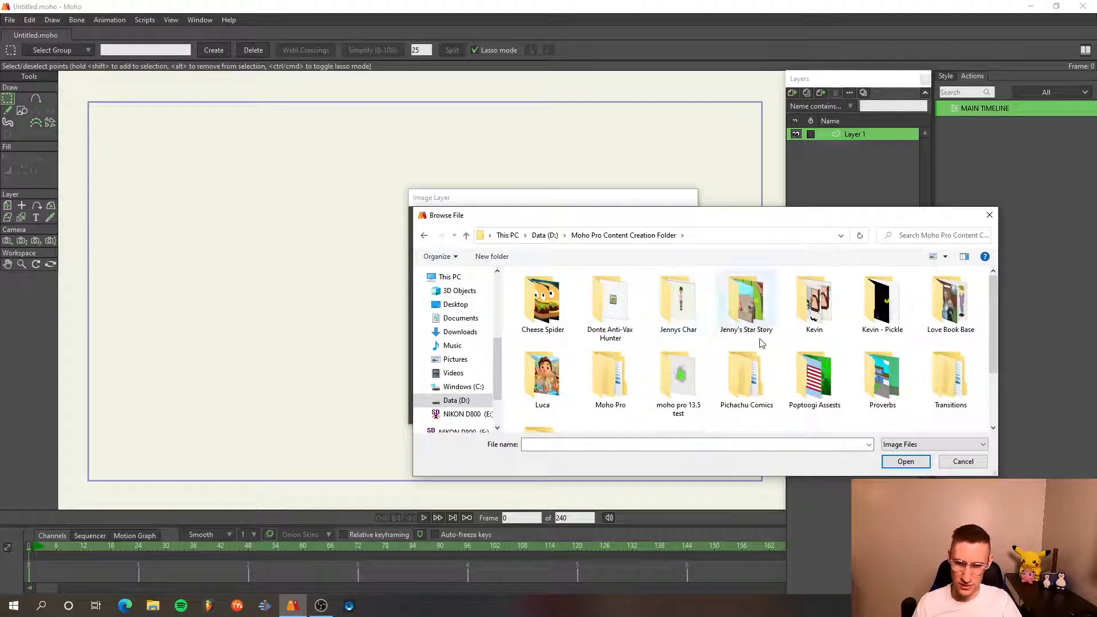
pyautogui.scroll(-1, 760, 340)
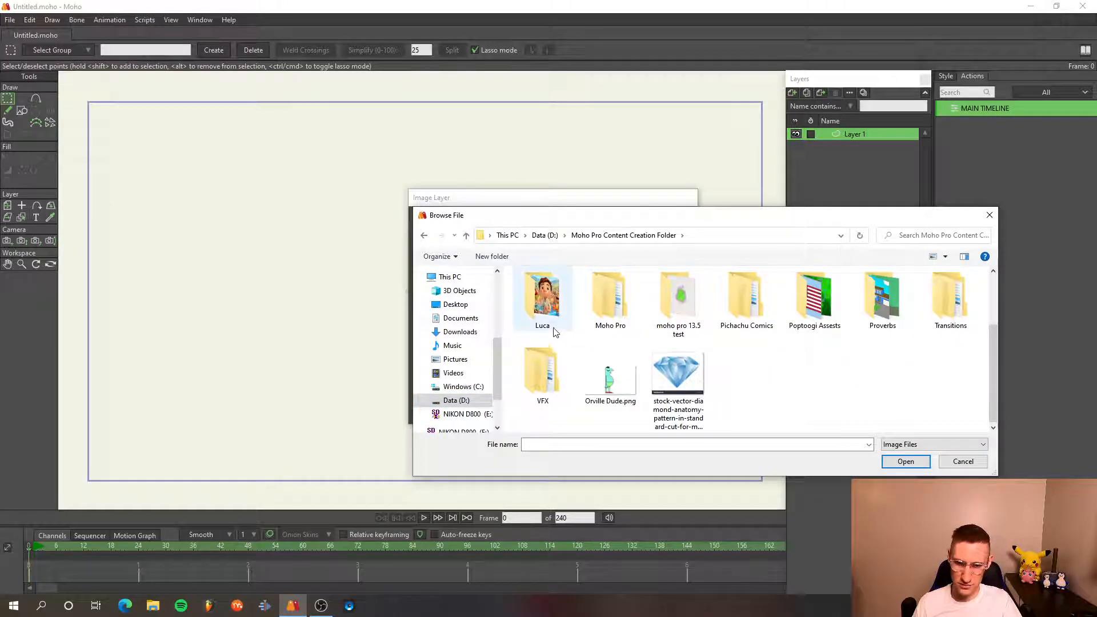
pyautogui.doubleClick(542, 303)
pyautogui.click(543, 308)
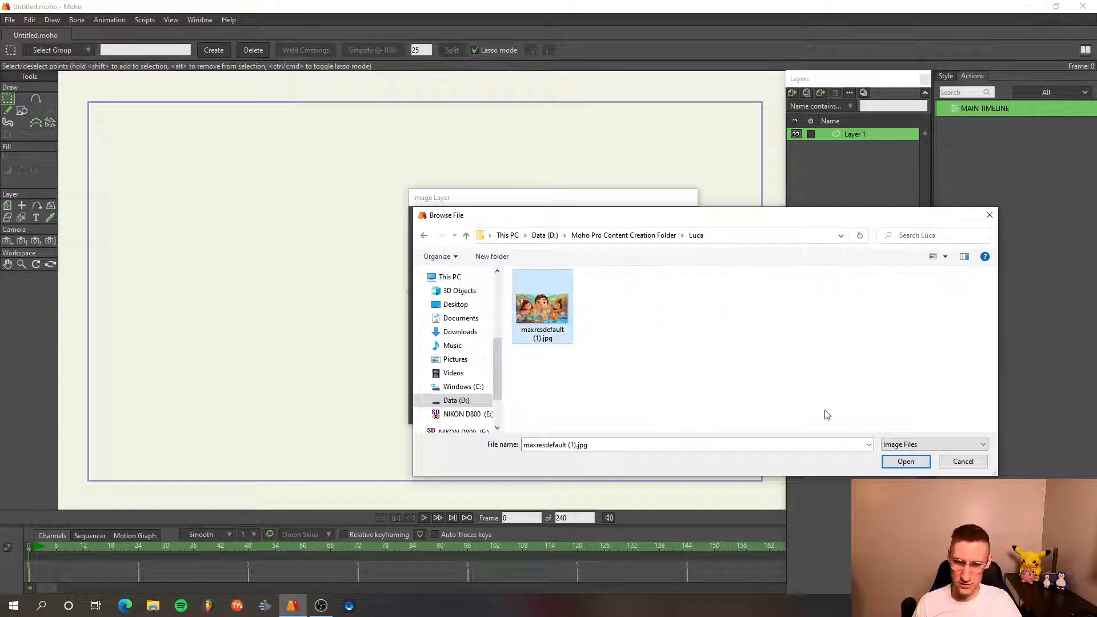
pyautogui.click(905, 461)
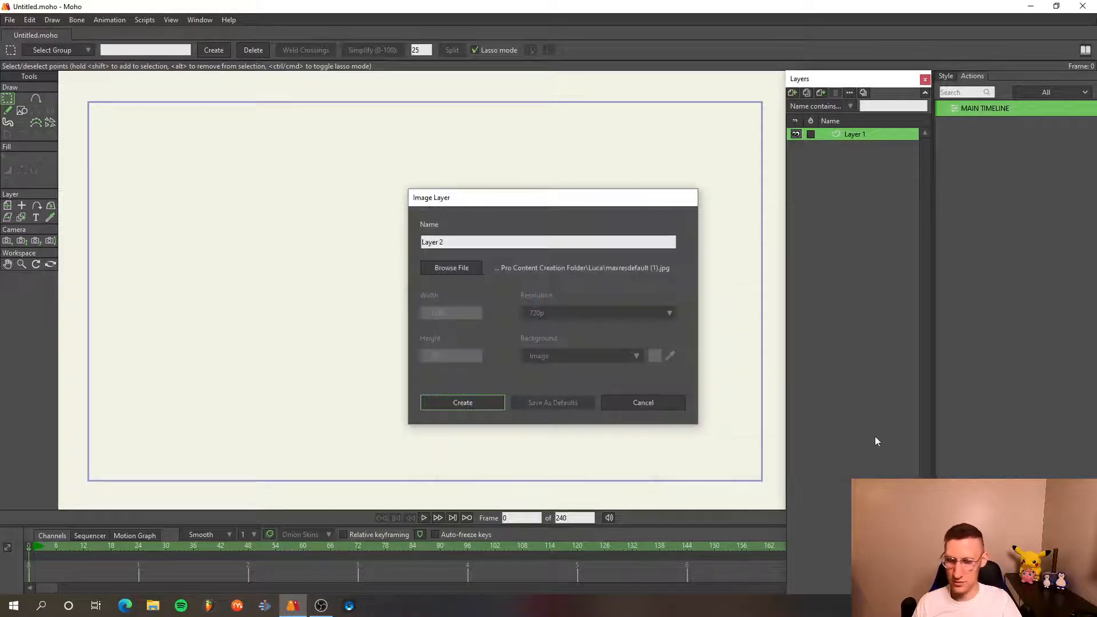
# - Name the image layer Luca and create it
pyautogui.click(451, 244)
pyautogui.write('Luca')
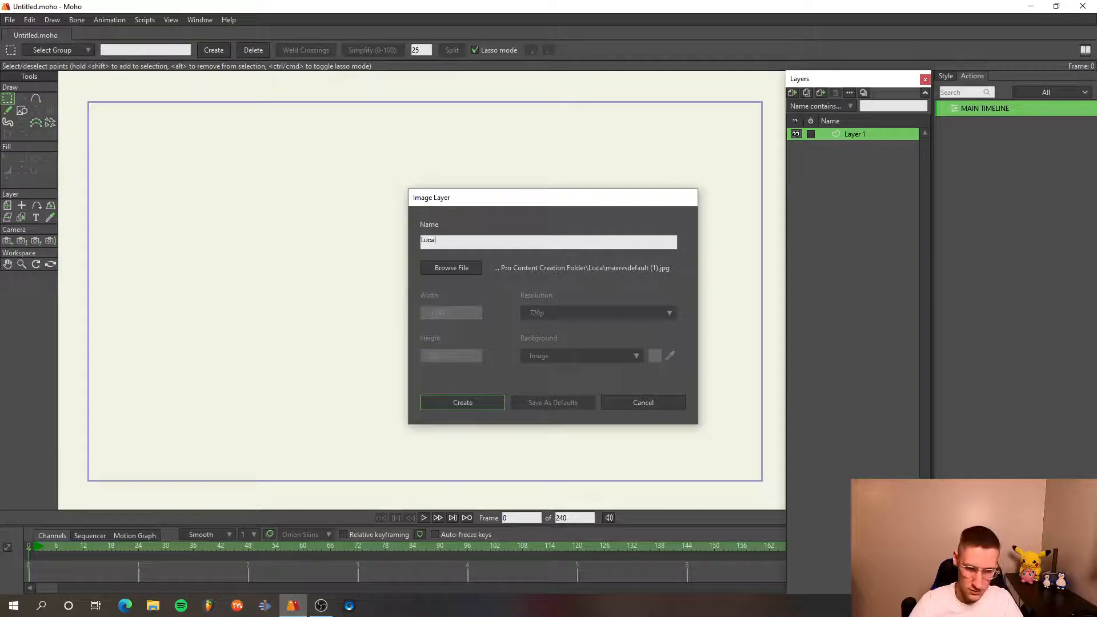
pyautogui.press('Return')
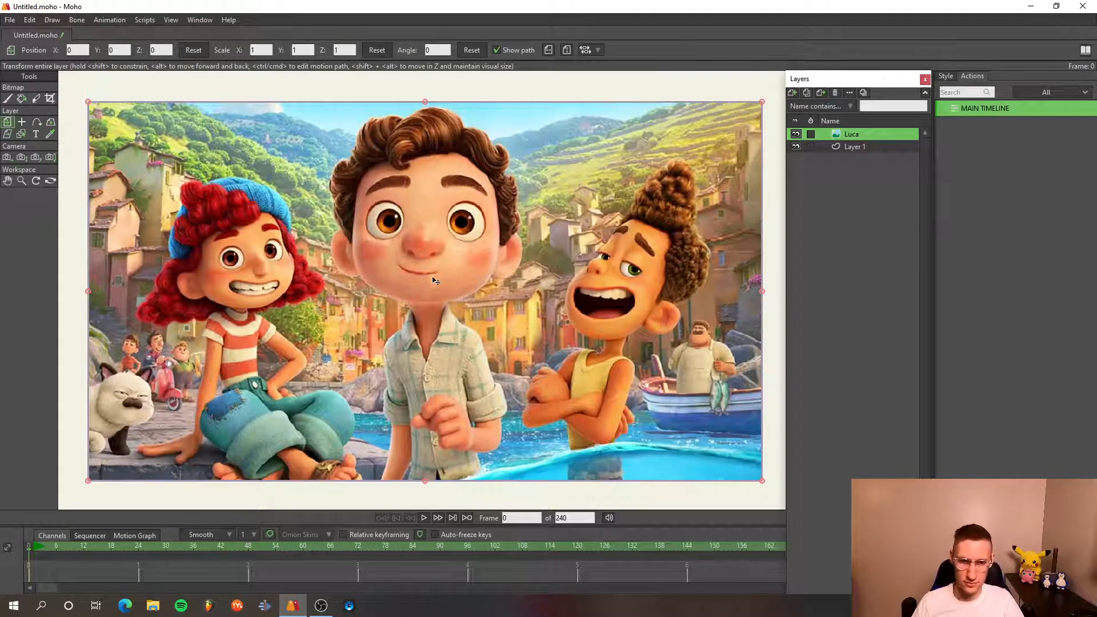
pyautogui.scroll(-2, 434, 283)
pyautogui.scroll(3, 434, 283)
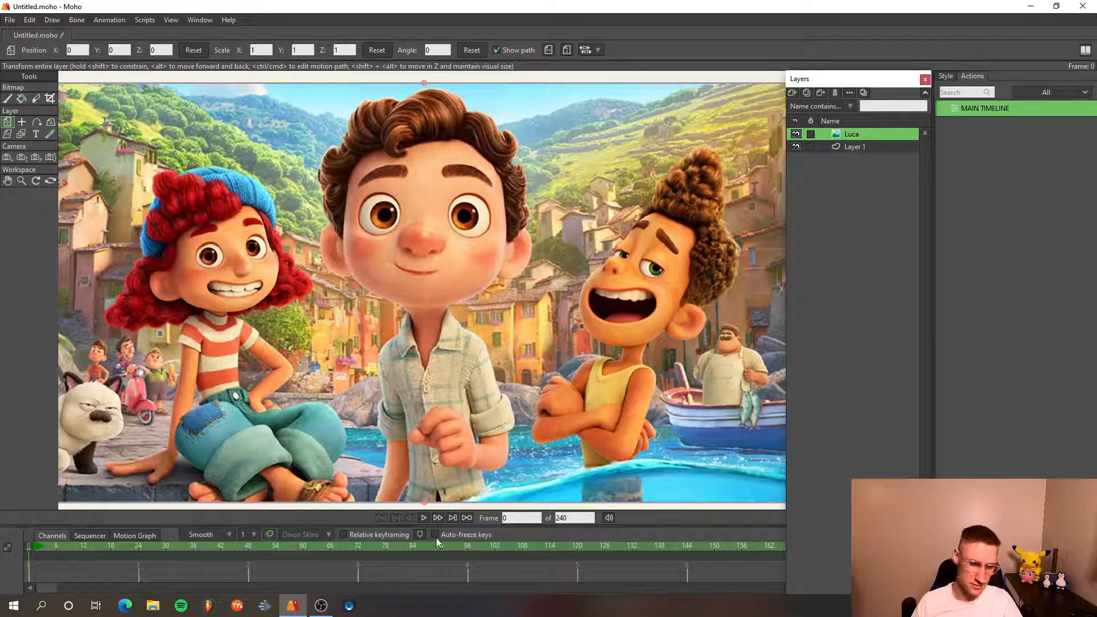
# - Add a group layer named Luca above the reference image layer
pyautogui.click(852, 148)
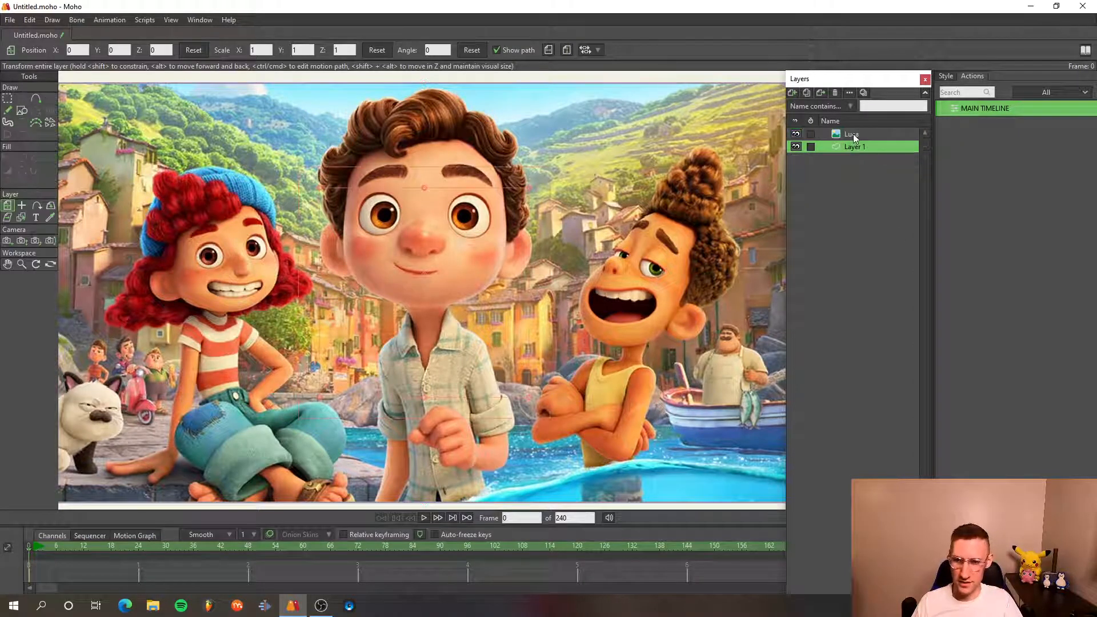
pyautogui.click(852, 135)
pyautogui.click(792, 92)
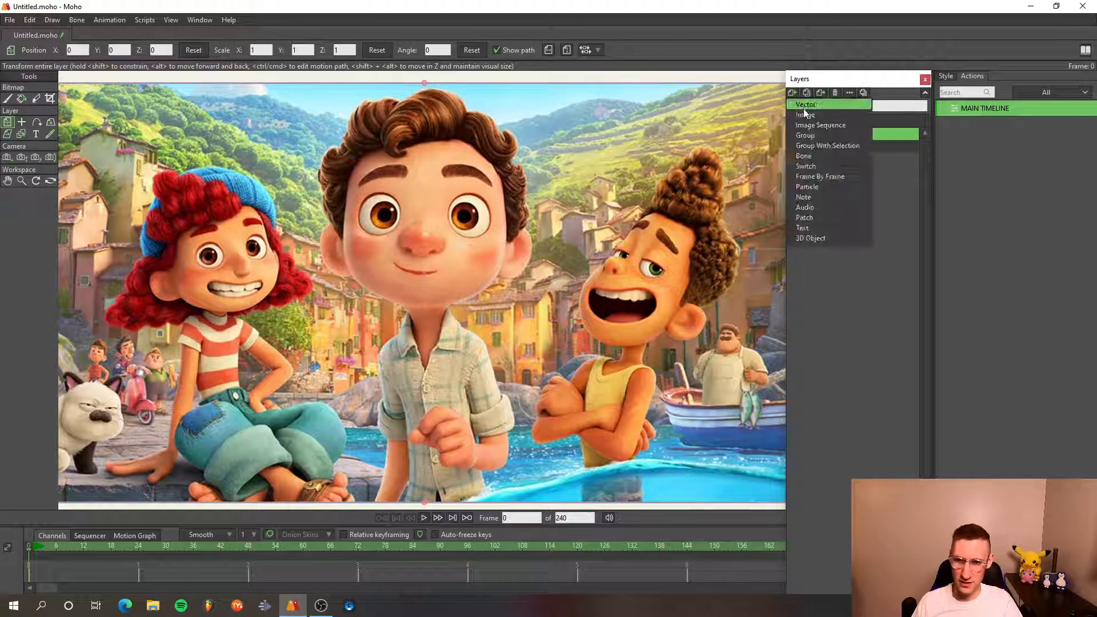
pyautogui.click(811, 135)
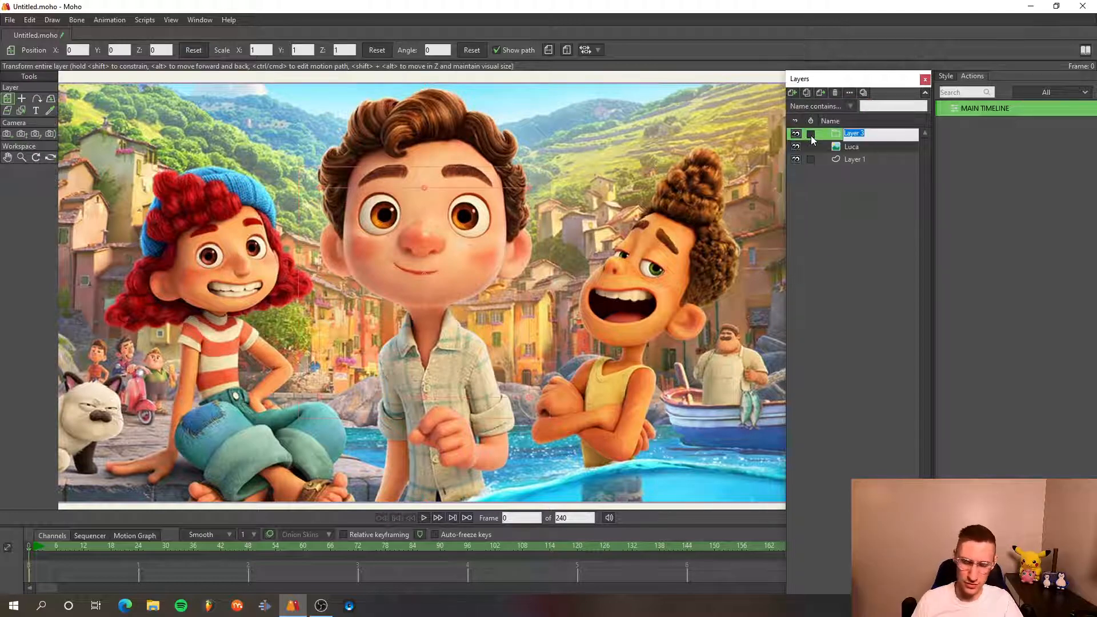
pyautogui.write('Luca')
pyautogui.press('Return')
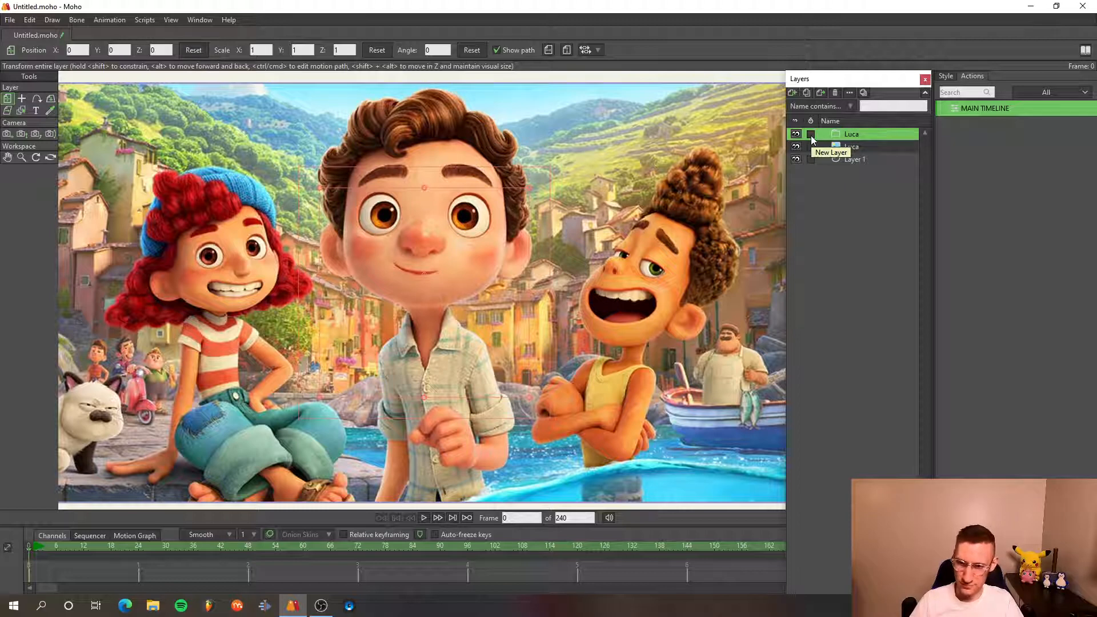
# - Add a second group layer named Head and nest it inside the Luca group
pyautogui.click(792, 93)
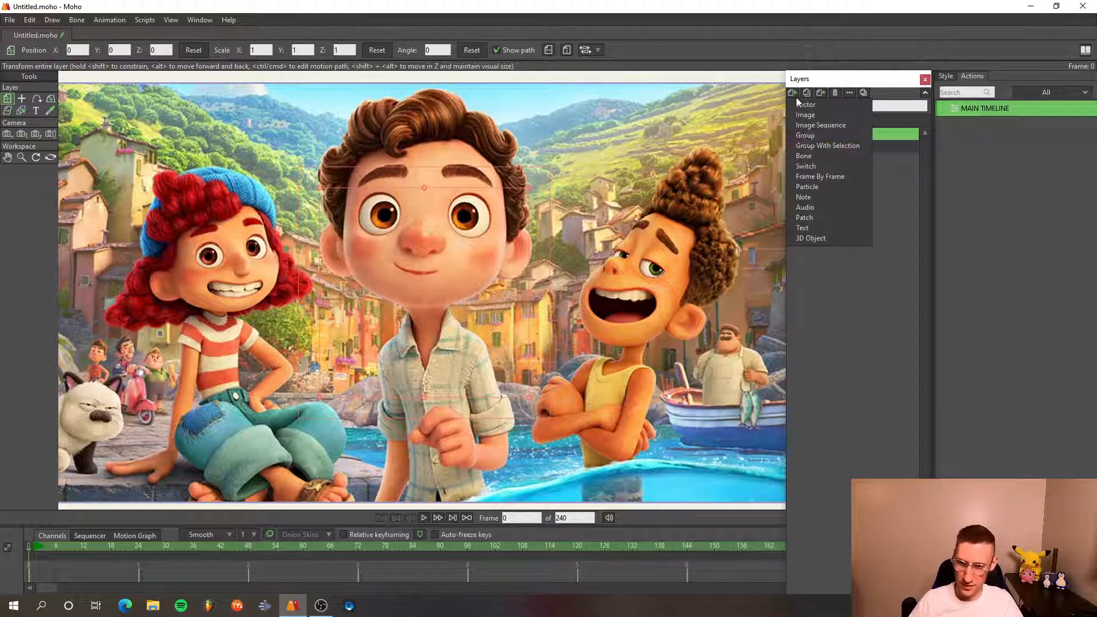
pyautogui.click(810, 136)
pyautogui.write('Head')
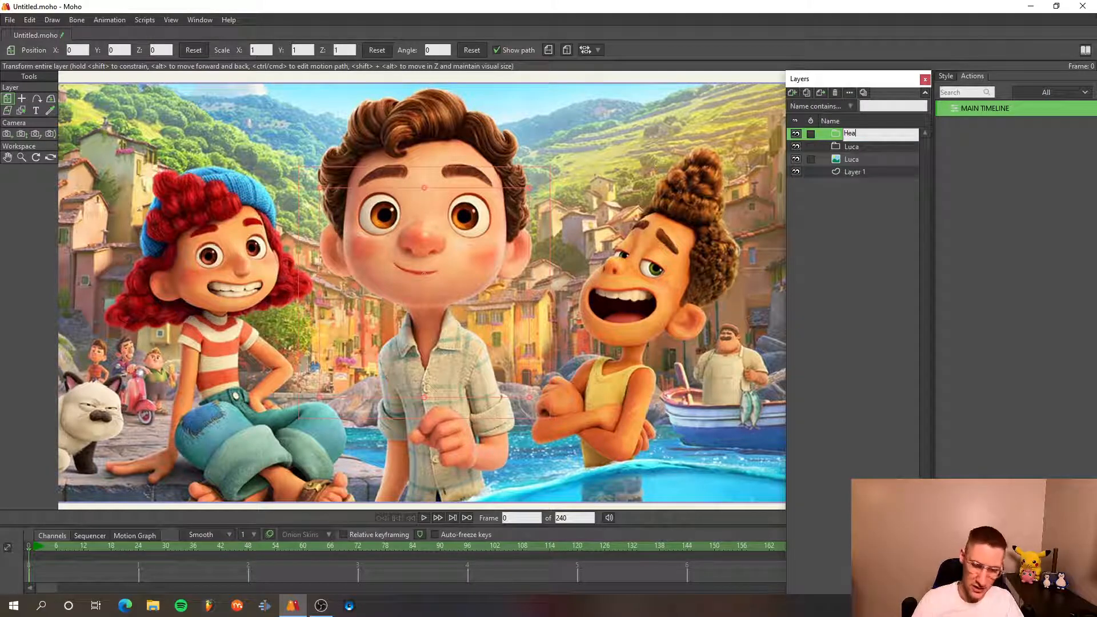
pyautogui.press('Return')
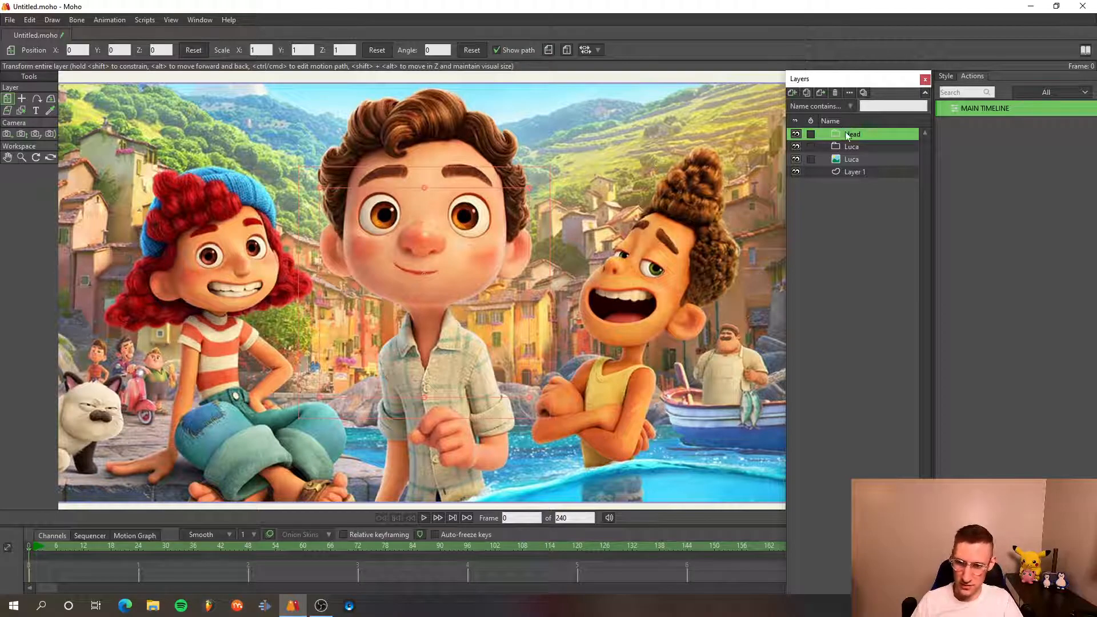
pyautogui.moveTo(847, 136); pyautogui.dragTo(852, 147)
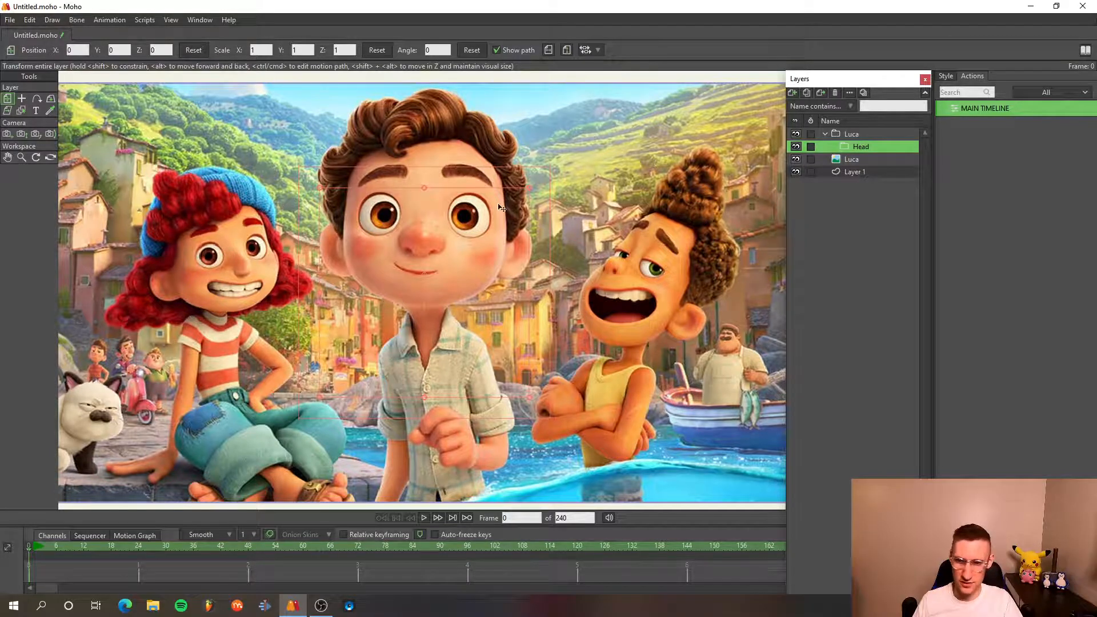
# - Add a vector layer named Head and nest it inside the Head group
pyautogui.scroll(3, 436, 183)
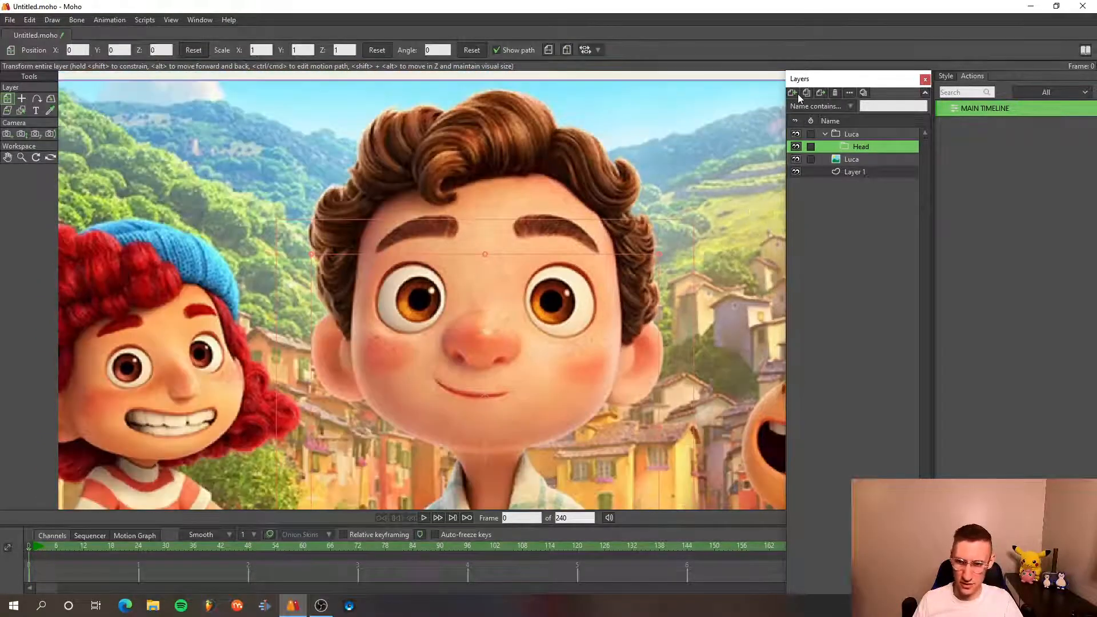
pyautogui.click(798, 94)
pyautogui.click(804, 107)
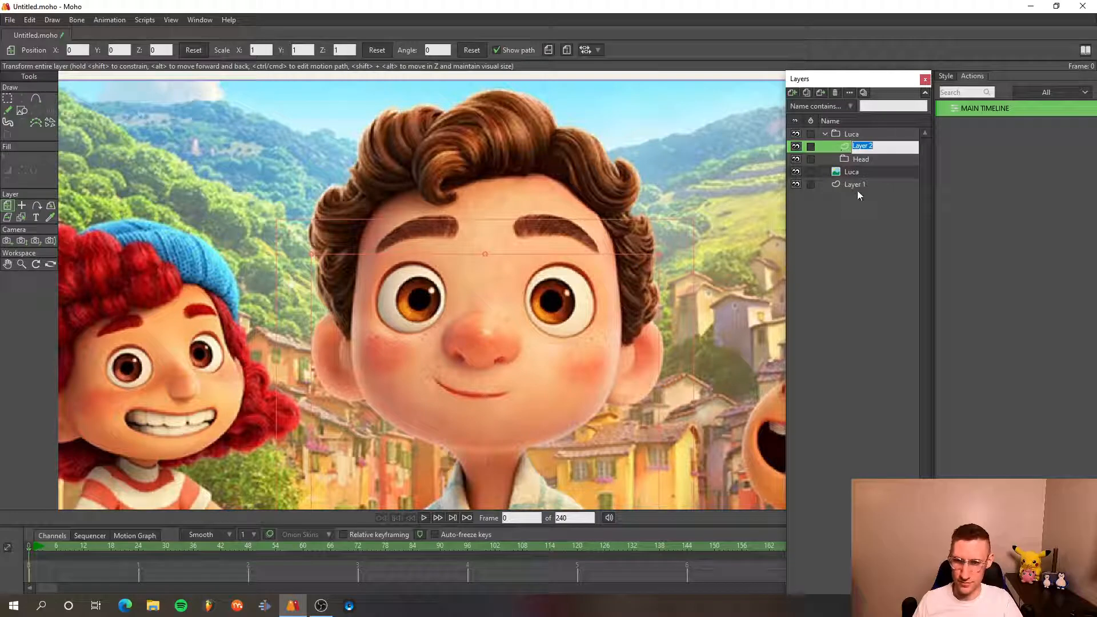
pyautogui.write('Head')
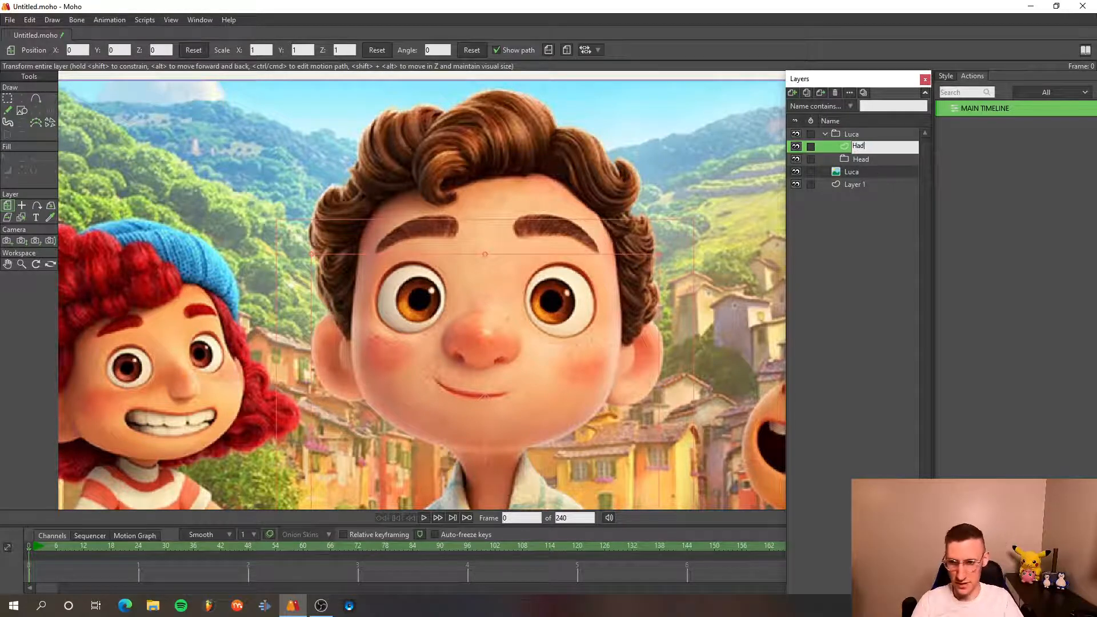
pyautogui.press('Return')
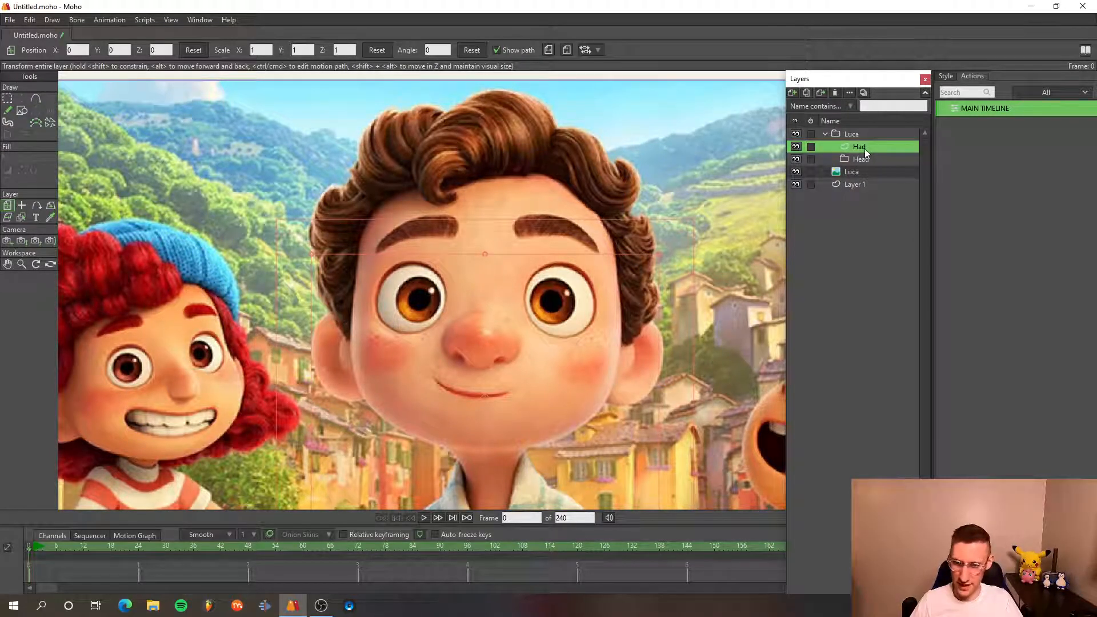
pyautogui.doubleClick(865, 149)
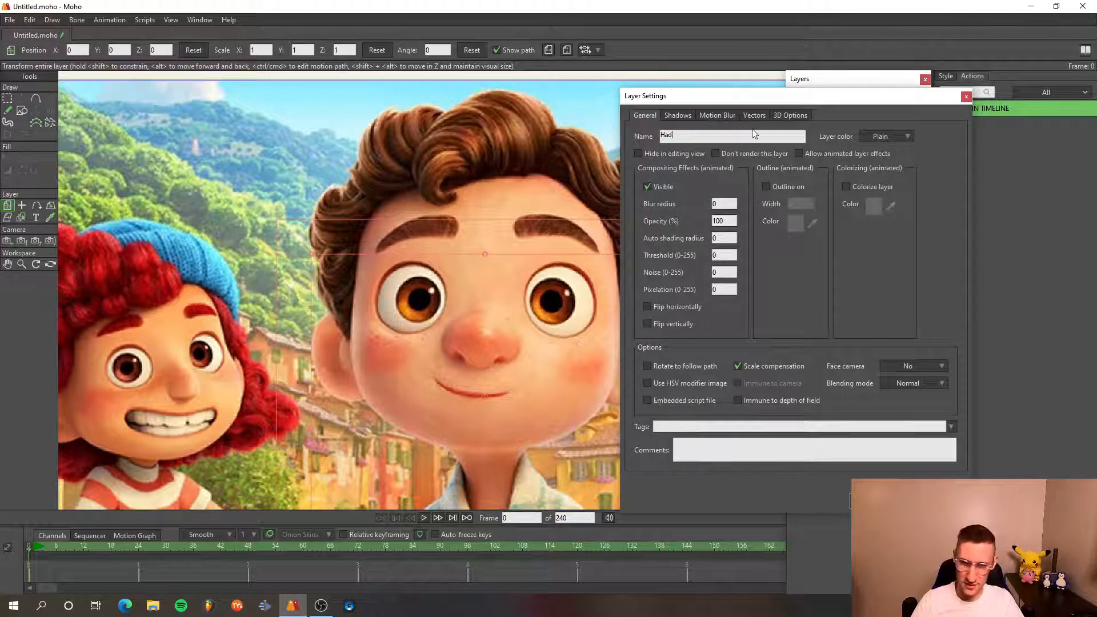
pyautogui.press('Return')
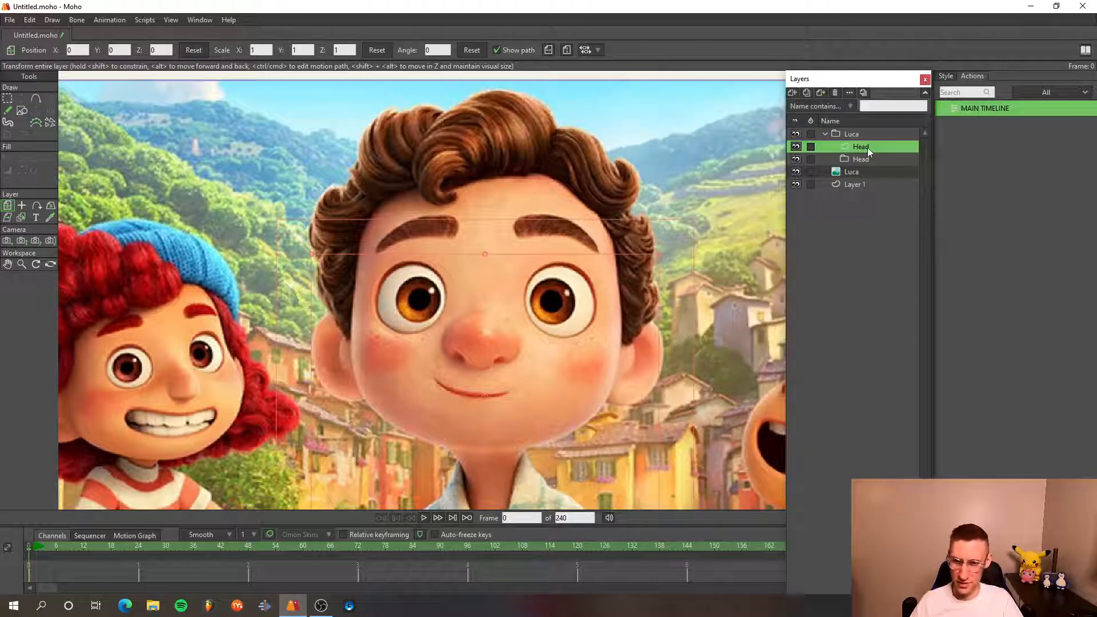
pyautogui.moveTo(867, 147); pyautogui.dragTo(863, 164)
# - Set the default fill colour for new shapes to the skin tone sampled from Luca's cheek in the reference image
pyautogui.scroll(-2, 458, 232)
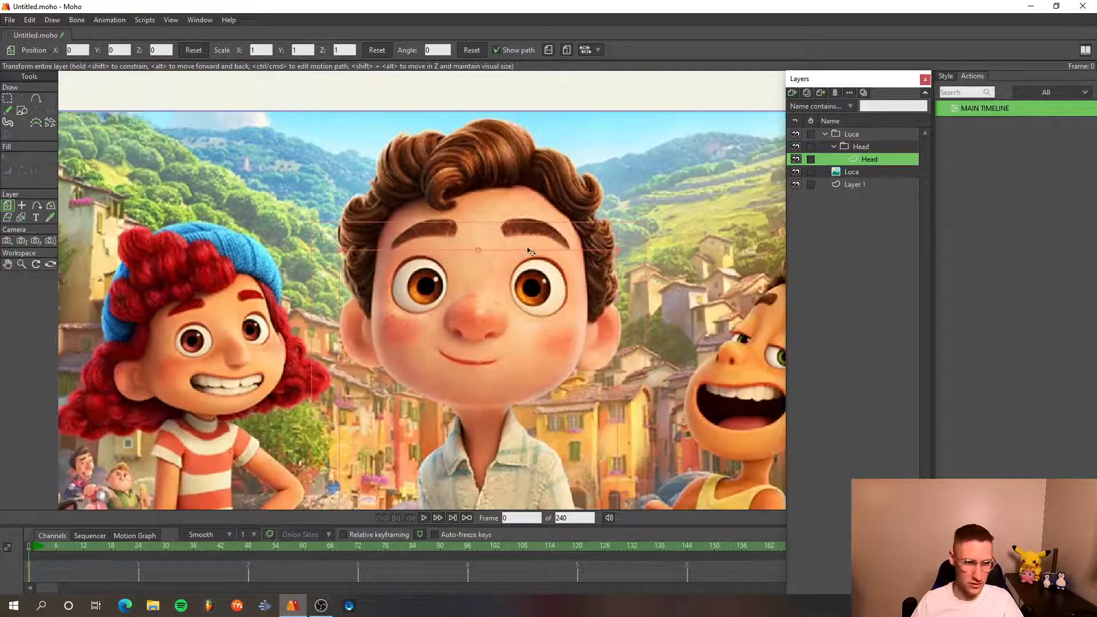
pyautogui.moveTo(527, 248); pyautogui.dragTo(523, 181)
pyautogui.scroll(7, 483, 243)
pyautogui.click(946, 76)
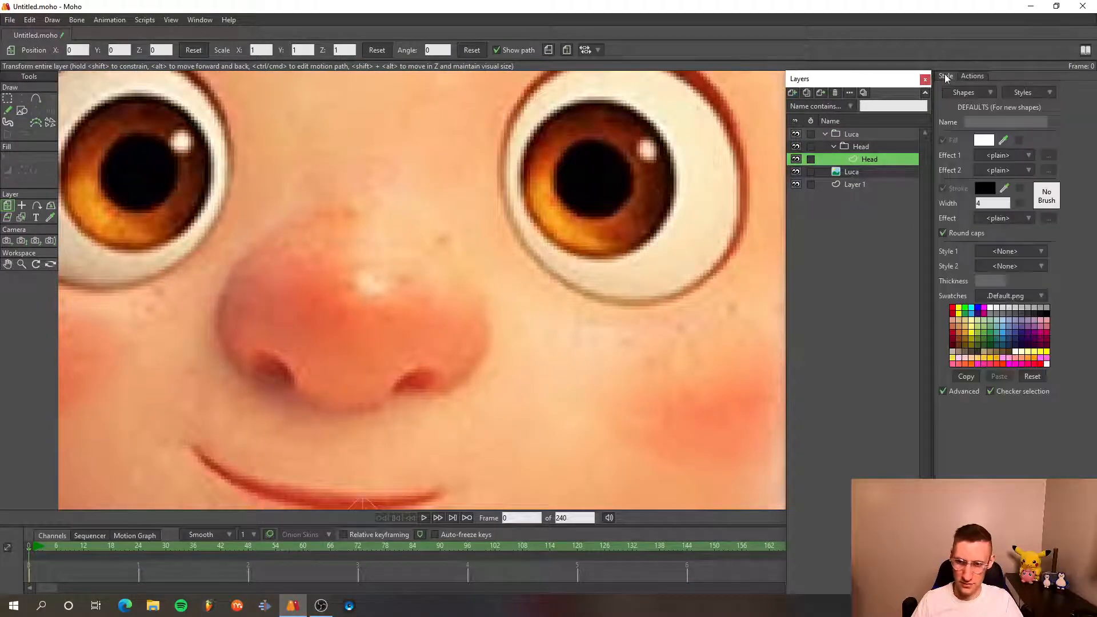
pyautogui.click(1004, 140)
pyautogui.click(615, 346)
pyautogui.scroll(-10, 615, 346)
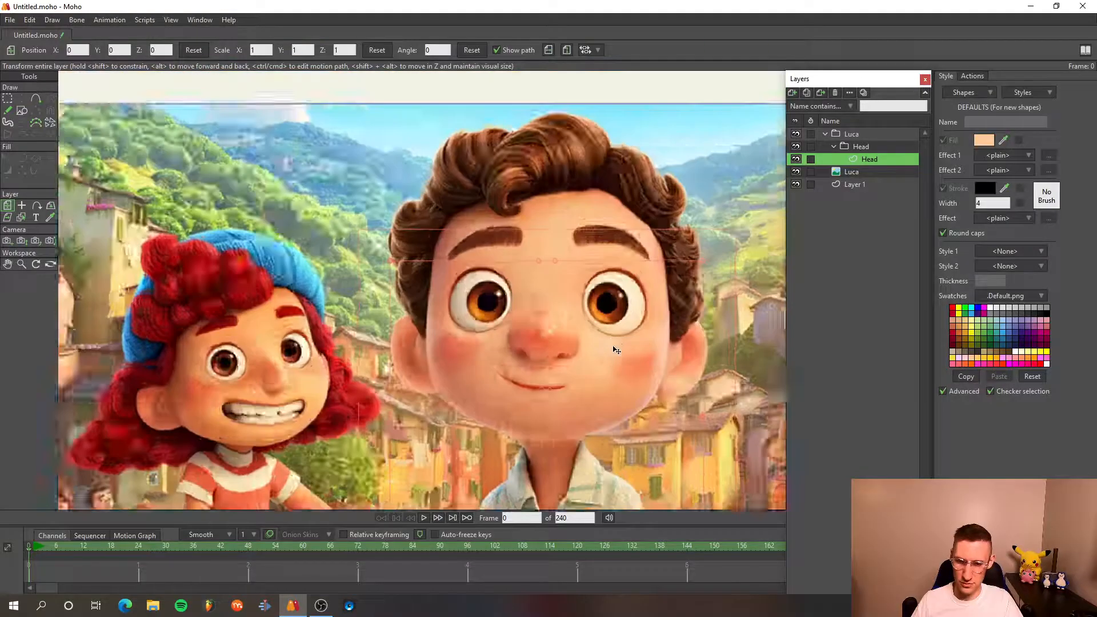
# - Examine the shape and proportions of Luca's head and face in the reference image
pyautogui.moveTo(571, 290); pyautogui.dragTo(464, 215)
pyautogui.scroll(4, 460, 209)
pyautogui.moveTo(570, 274); pyautogui.dragTo(503, 307)
pyautogui.scroll(-1, 532, 246)
pyautogui.scroll(1, 503, 307)
pyautogui.scroll(-1, 289, 284)
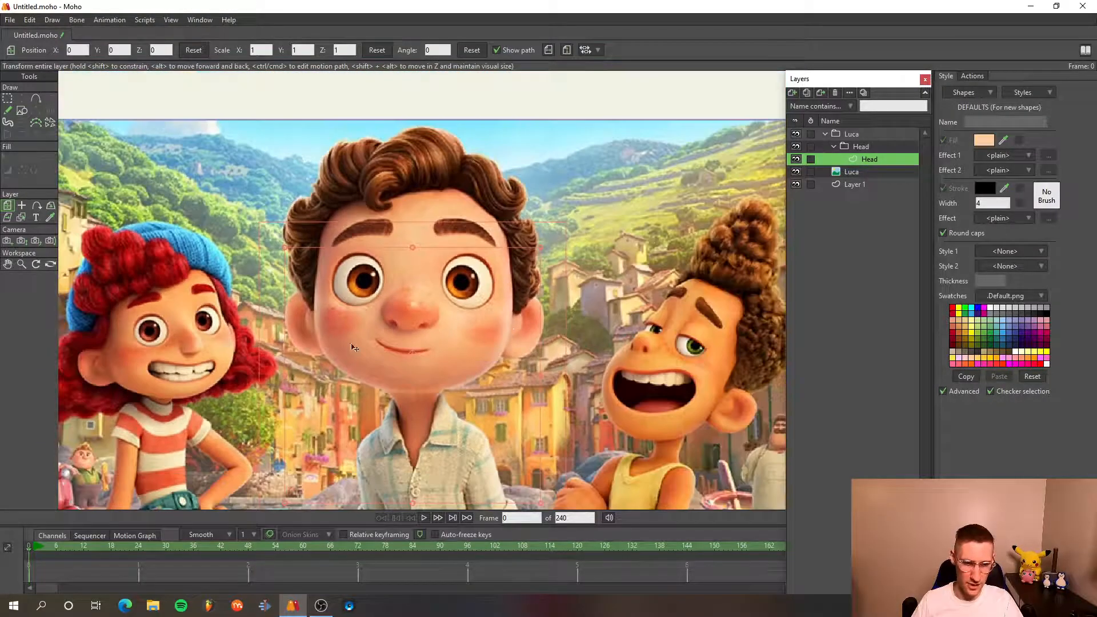
pyautogui.scroll(1, 556, 390)
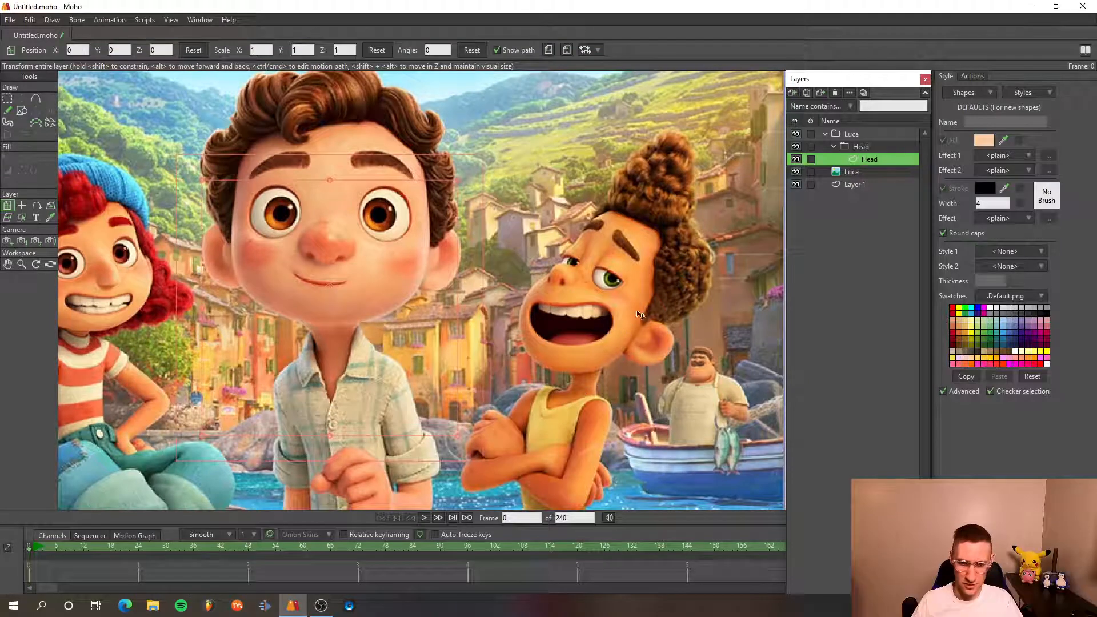
pyautogui.scroll(-1, 341, 364)
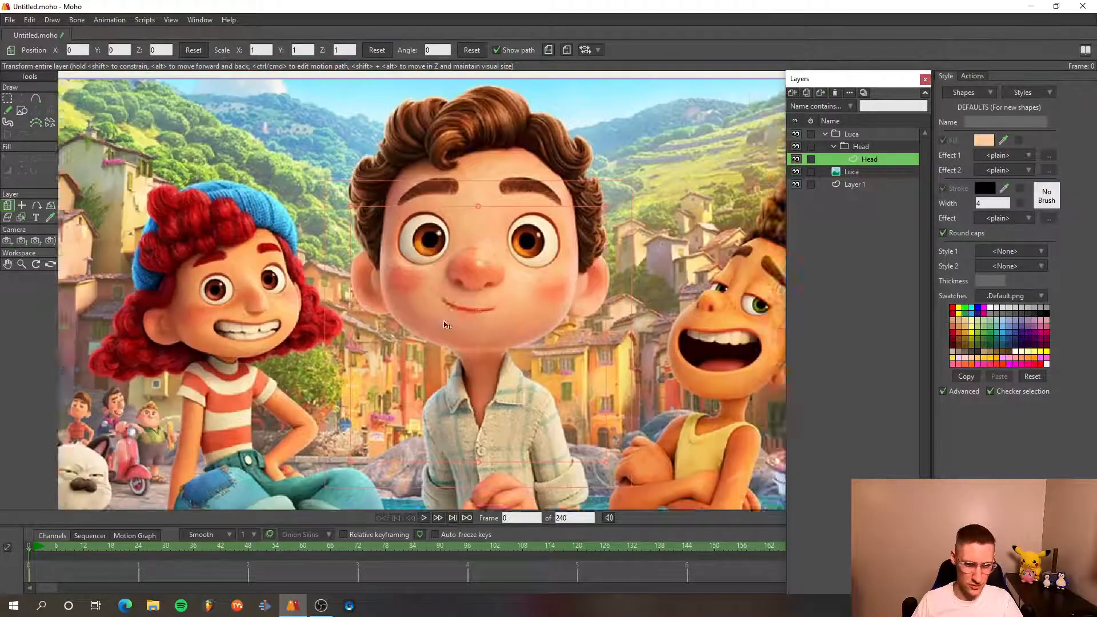
pyautogui.scroll(1, 398, 291)
pyautogui.scroll(2, 399, 291)
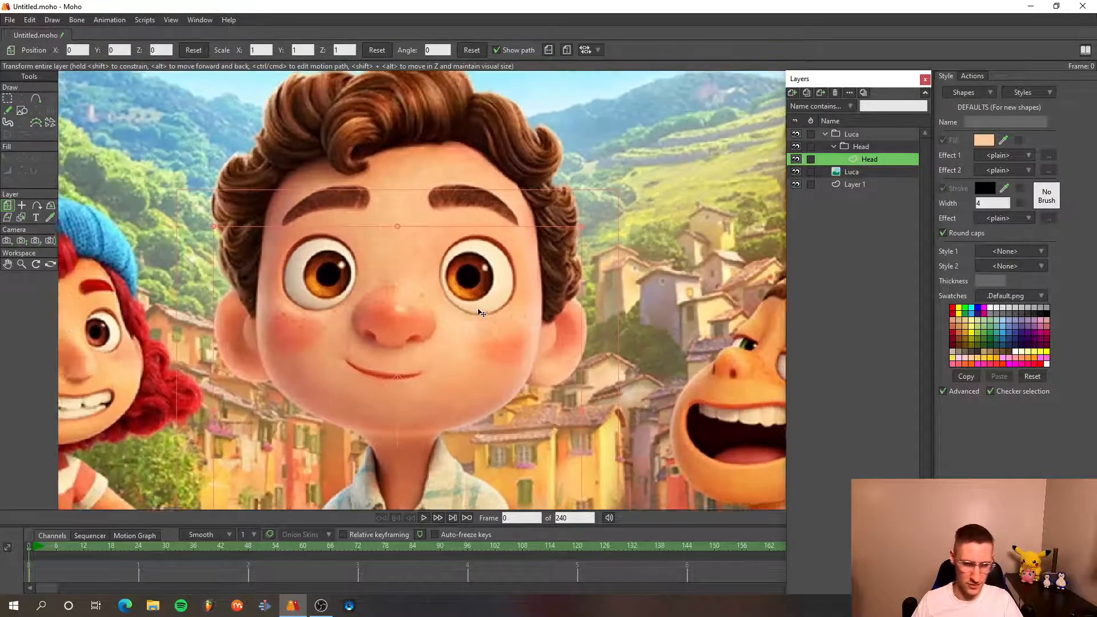
pyautogui.moveTo(438, 216); pyautogui.dragTo(486, 212)
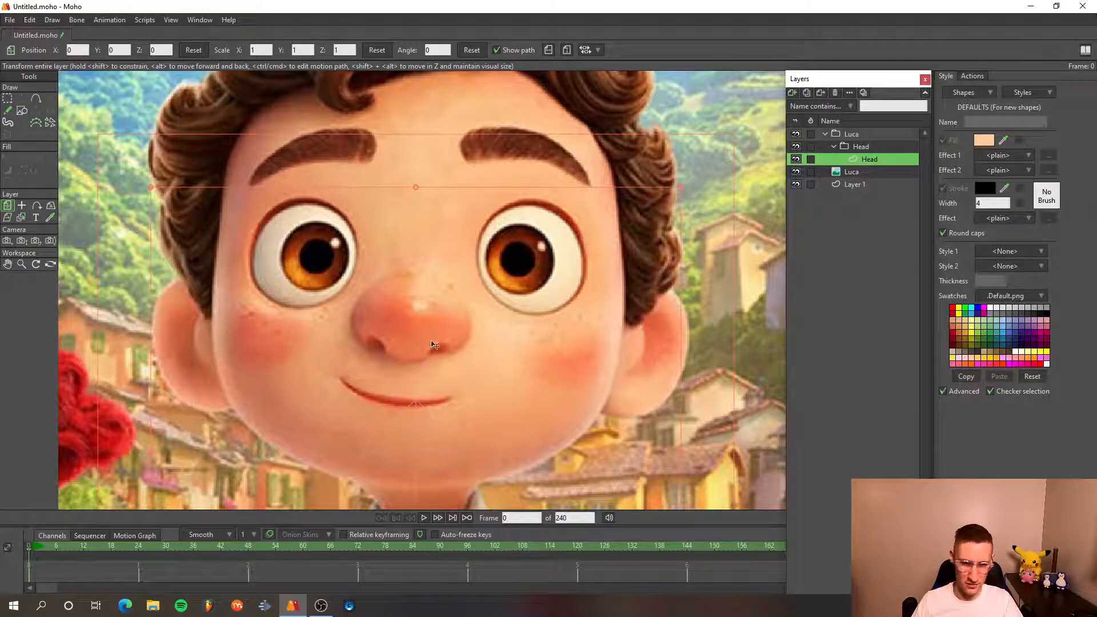
pyautogui.scroll(-2, 581, 259)
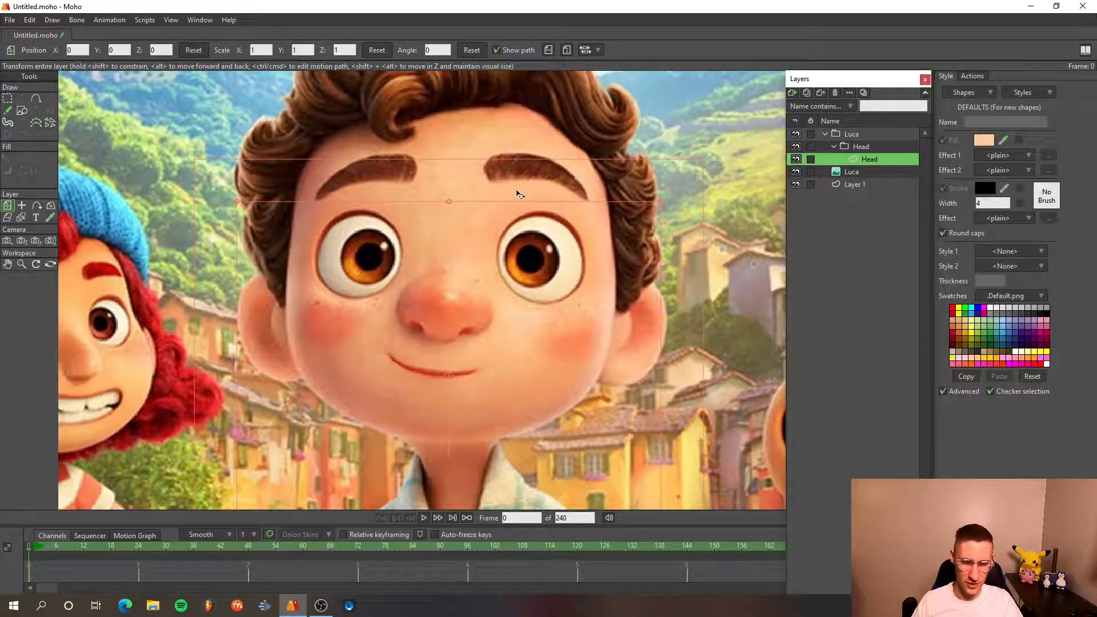
pyautogui.scroll(-2, 515, 194)
pyautogui.scroll(2, 491, 271)
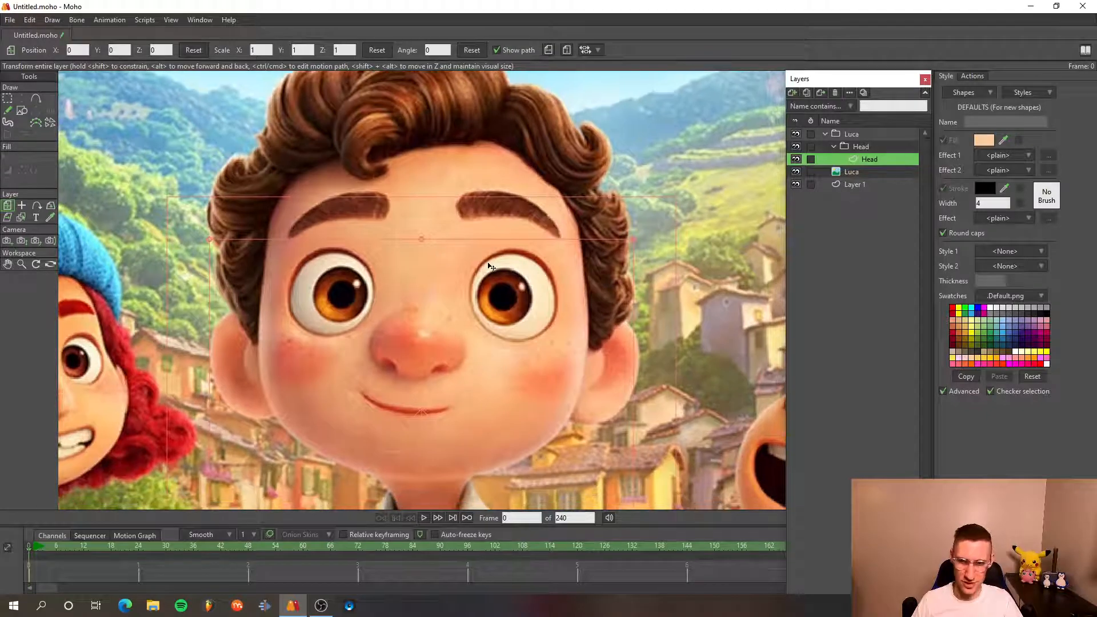
# - Draw an auto-filled ellipse without a stroke over Luca's face on the Head vector layer
pyautogui.click(23, 111)
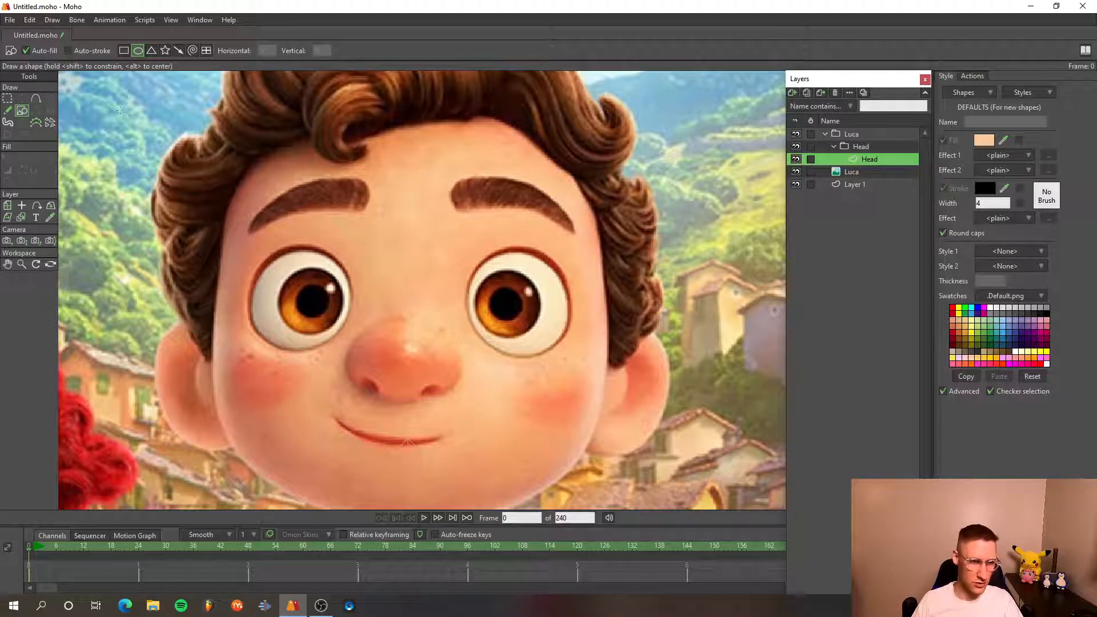
pyautogui.moveTo(239, 167); pyautogui.dragTo(601, 436)
pyautogui.moveTo(394, 127); pyautogui.dragTo(470, 70)
# - Move the ellipse's left side point outward to the edge of Luca's face
pyautogui.press('t')
pyautogui.click(489, 113)
pyautogui.scroll(-2, 492, 164)
pyautogui.moveTo(396, 304); pyautogui.dragTo(414, 263)
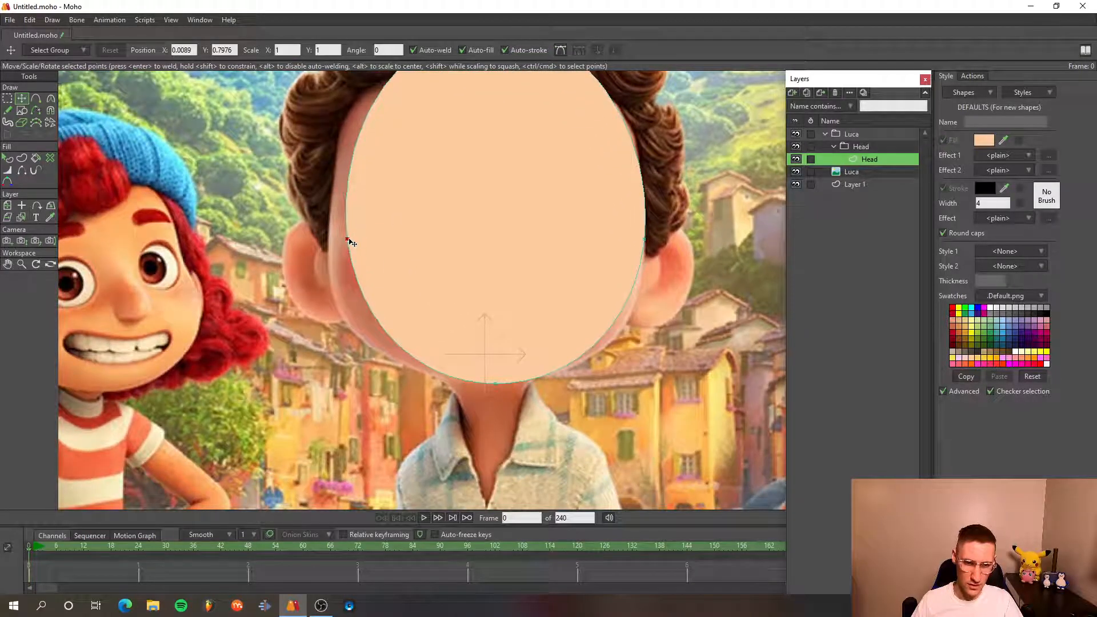
pyautogui.moveTo(351, 238); pyautogui.dragTo(331, 235)
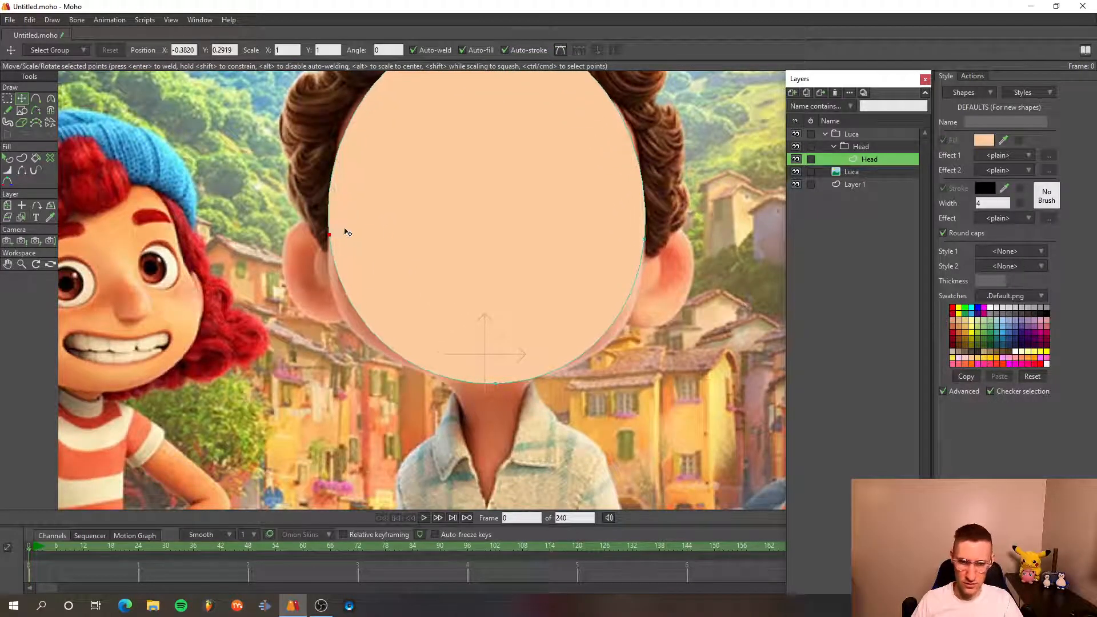
pyautogui.moveTo(430, 260); pyautogui.dragTo(443, 213)
# - Adjust the curve handles of the left side point and the chin point to fill out the left jaw
pyautogui.press('a')
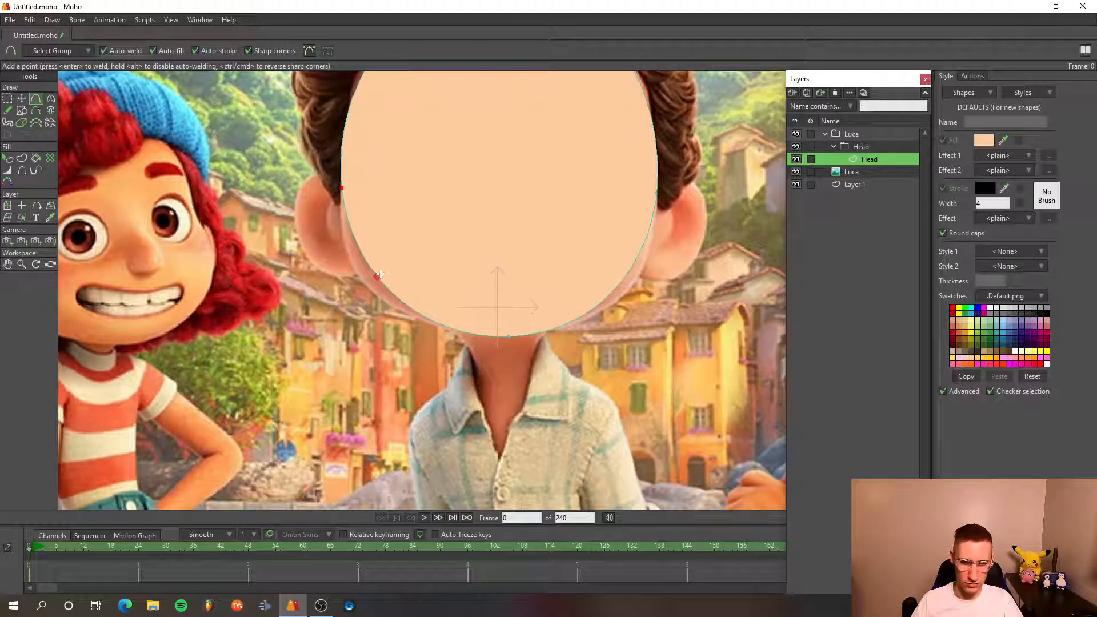
pyautogui.press('c')
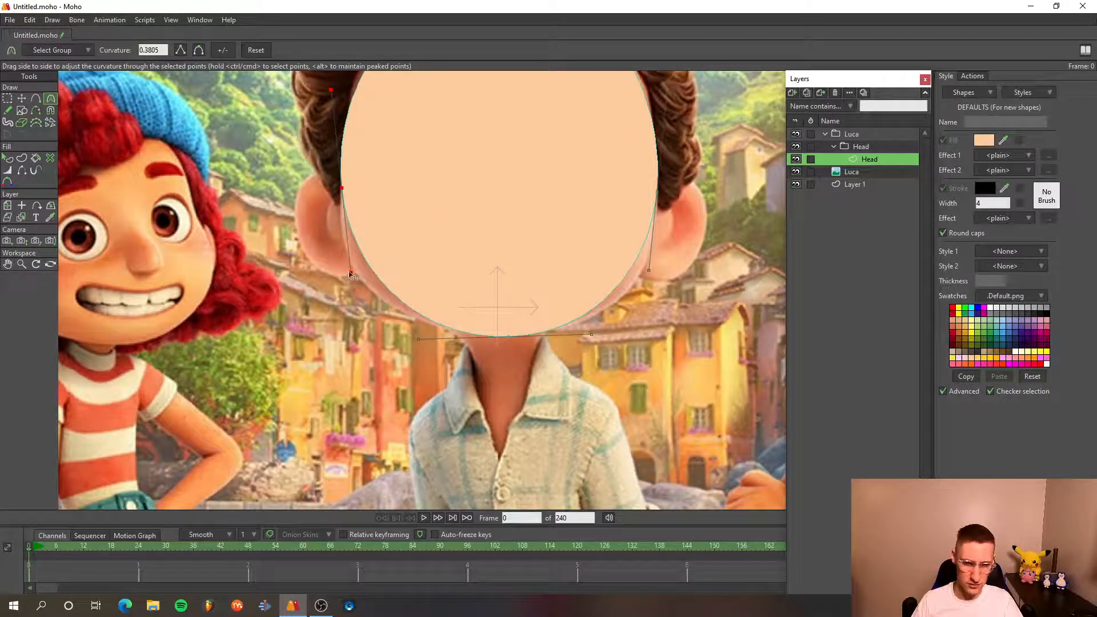
pyautogui.moveTo(348, 272); pyautogui.dragTo(351, 296)
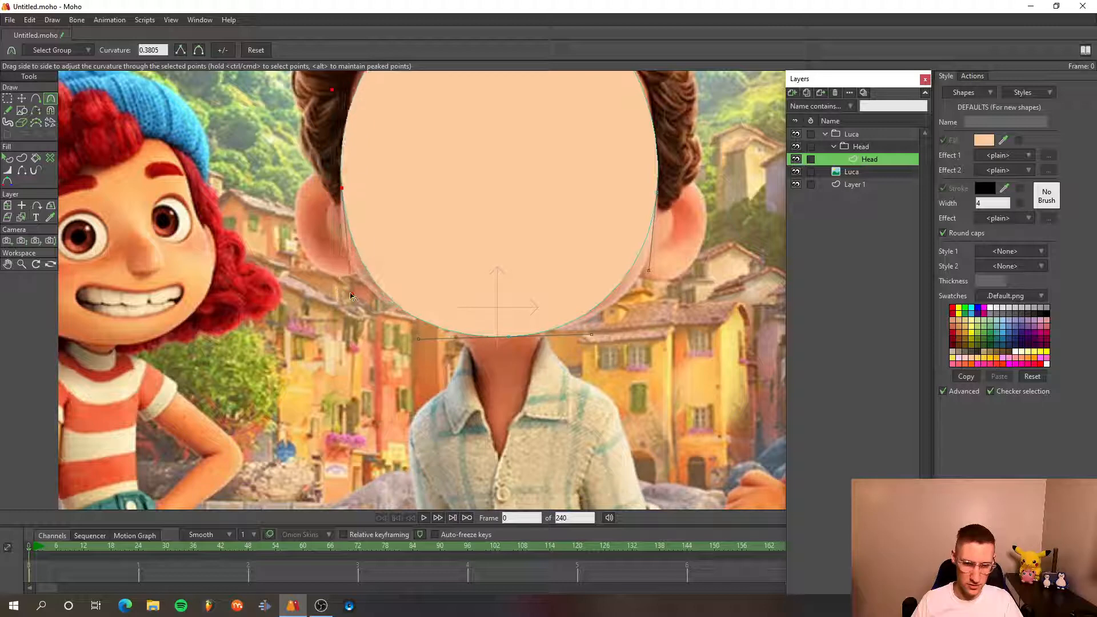
pyautogui.moveTo(420, 339); pyautogui.dragTo(443, 338)
pyautogui.moveTo(352, 294); pyautogui.dragTo(347, 263)
pyautogui.moveTo(441, 340); pyautogui.dragTo(375, 339)
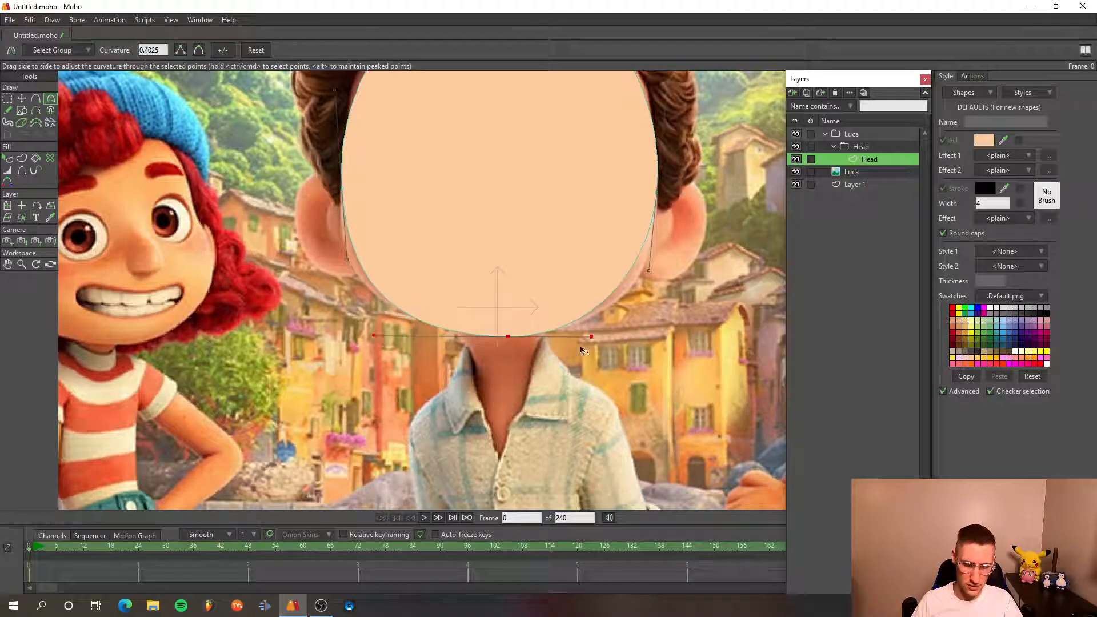
# - Extend the chin's right curve handle and adjust both side points' lower handles to shape the cheeks
pyautogui.moveTo(591, 337); pyautogui.dragTo(633, 341)
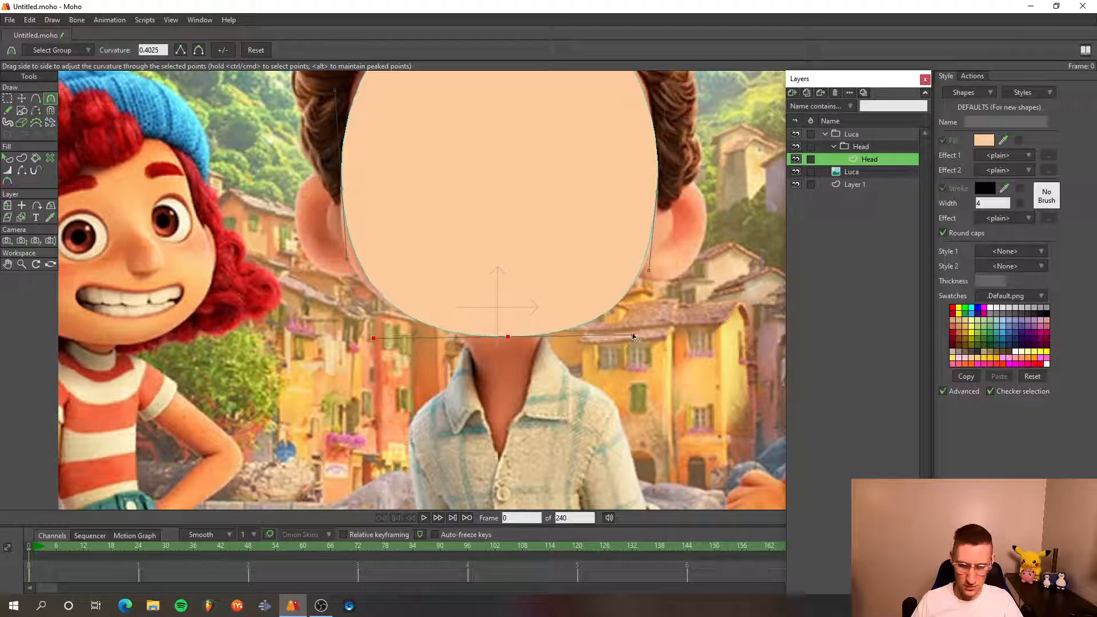
pyautogui.moveTo(650, 270); pyautogui.dragTo(661, 246)
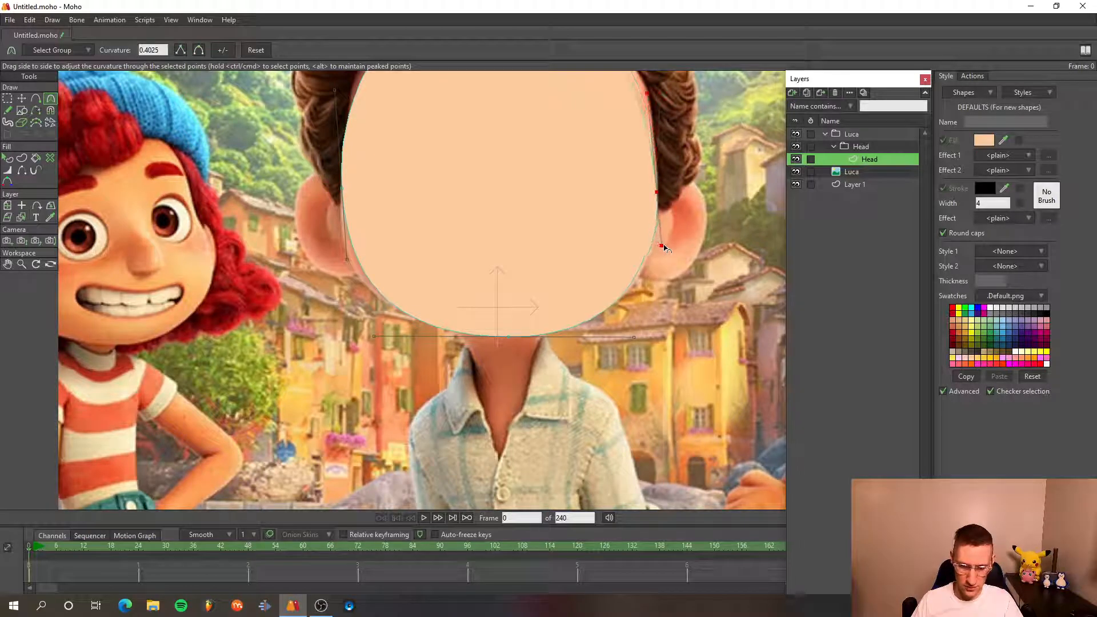
pyautogui.moveTo(664, 245); pyautogui.dragTo(663, 245)
pyautogui.moveTo(346, 259); pyautogui.dragTo(333, 262)
# - Add points along the upper head outline and pull them outward to cover both sides of the forehead and the temples
pyautogui.scroll(-3, 457, 235)
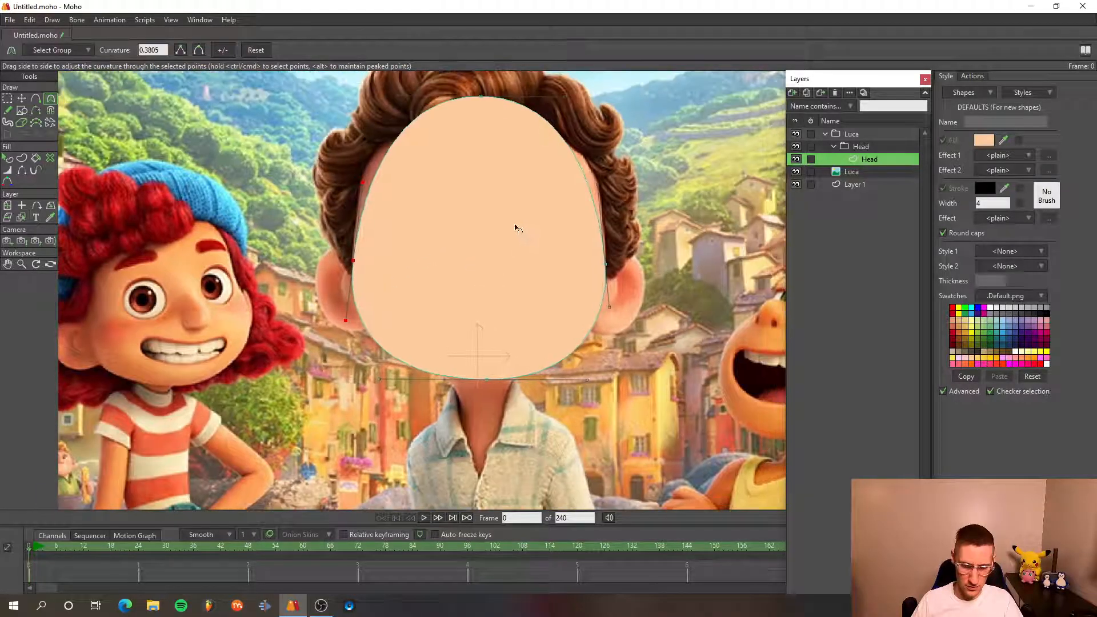
pyautogui.press('a')
pyautogui.moveTo(376, 179); pyautogui.dragTo(399, 116)
pyautogui.moveTo(581, 171); pyautogui.dragTo(566, 126)
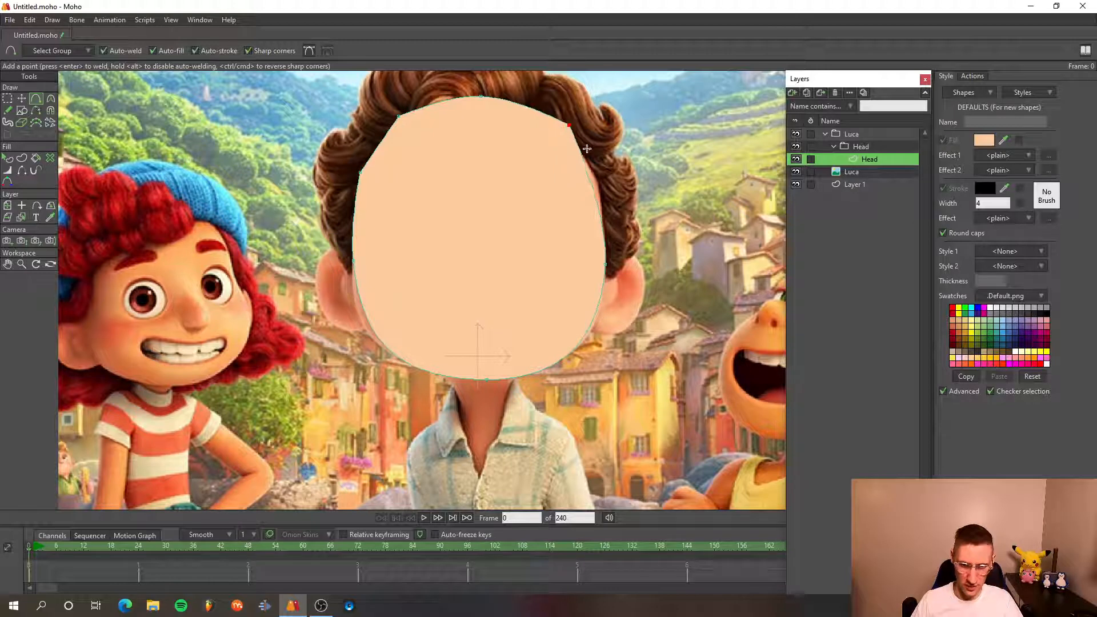
pyautogui.moveTo(594, 183); pyautogui.dragTo(603, 181)
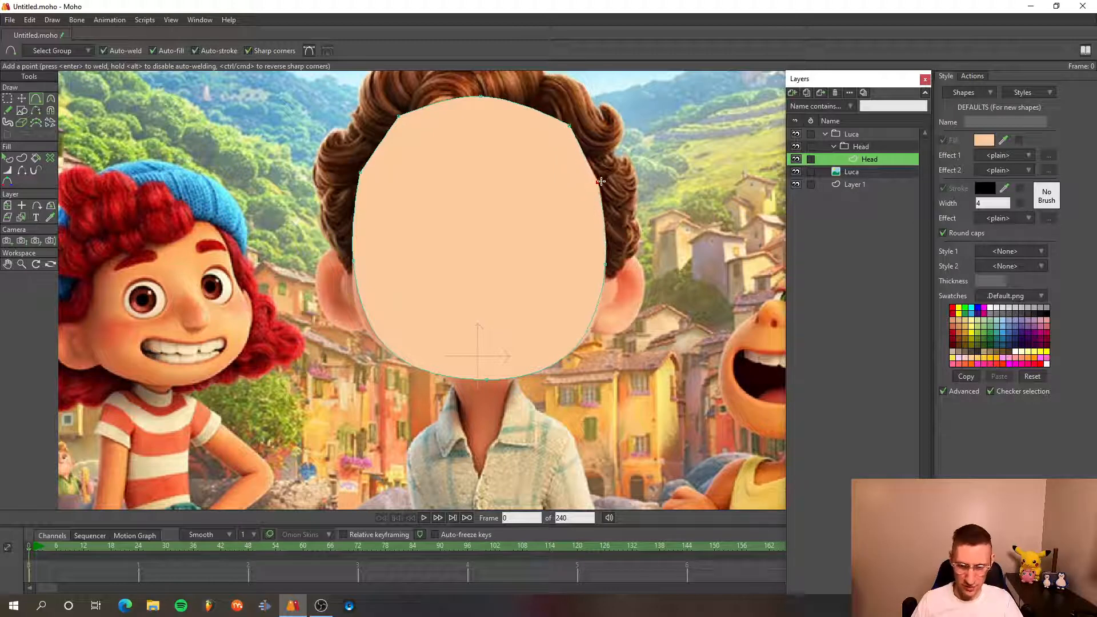
# - Add a point on each side of the jaw and pull both outward to match the face's lower edge
pyautogui.moveTo(613, 242); pyautogui.dragTo(614, 204)
pyautogui.moveTo(598, 279); pyautogui.dragTo(595, 302)
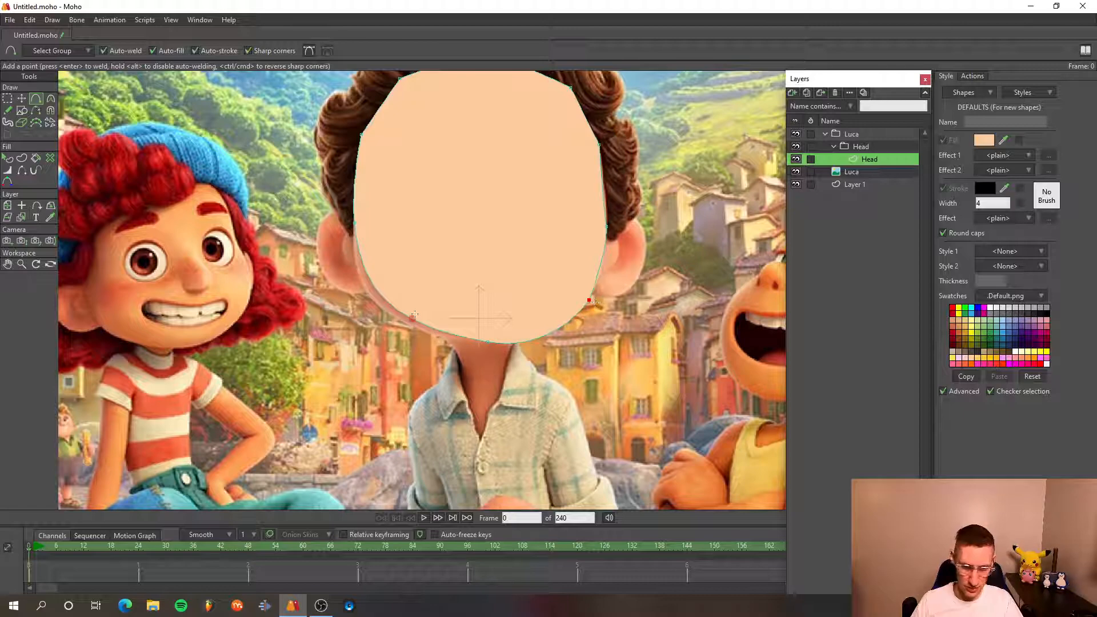
pyautogui.moveTo(413, 317); pyautogui.dragTo(374, 295)
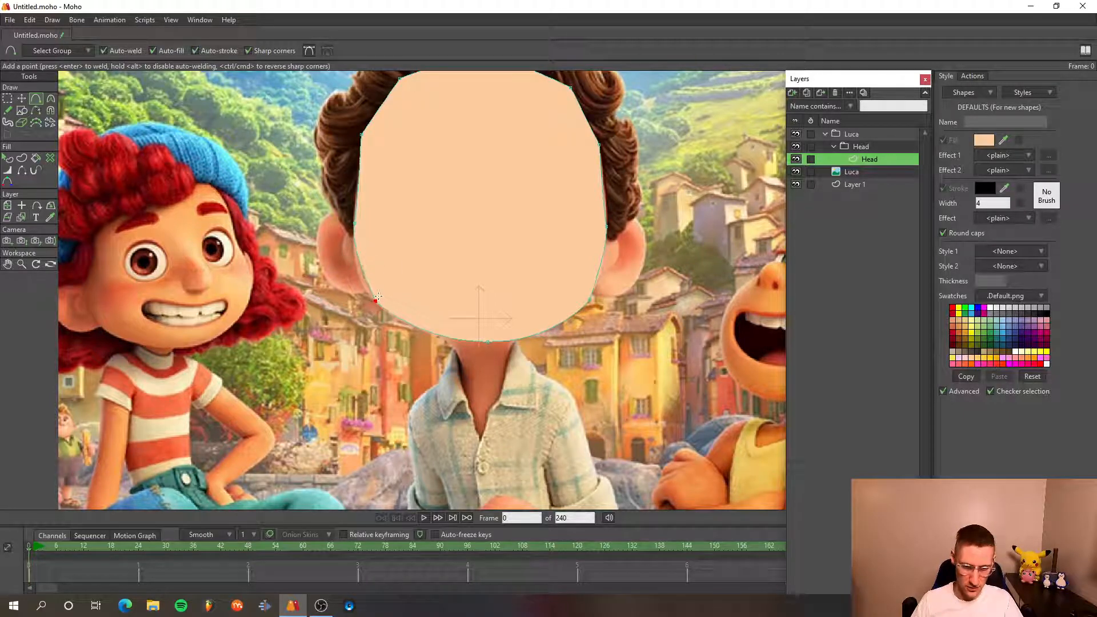
# - Smooth the left cheek and jaw by adjusting the side point's handle and the curvature of the left jaw point
pyautogui.press('c')
pyautogui.scroll(3, 377, 286)
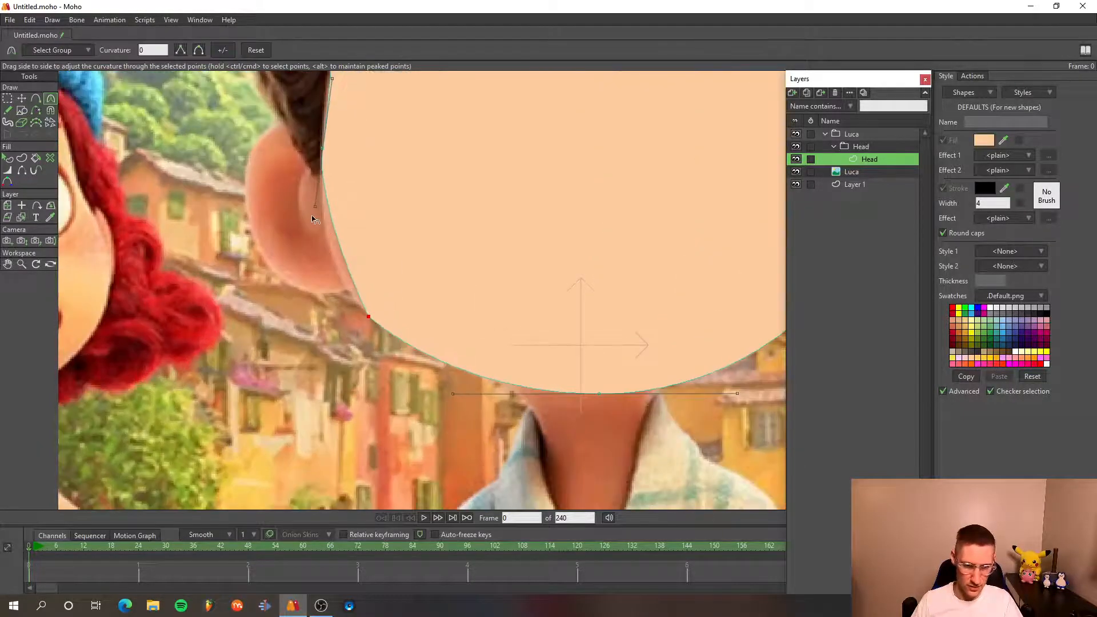
pyautogui.moveTo(315, 207); pyautogui.dragTo(323, 254)
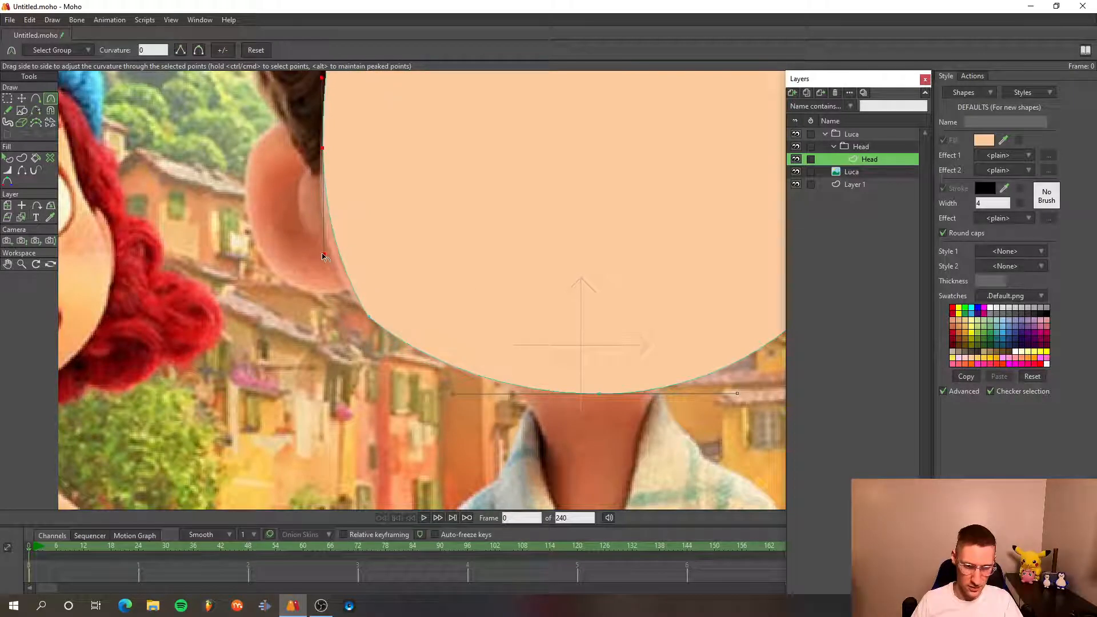
pyautogui.moveTo(370, 317); pyautogui.dragTo(328, 269)
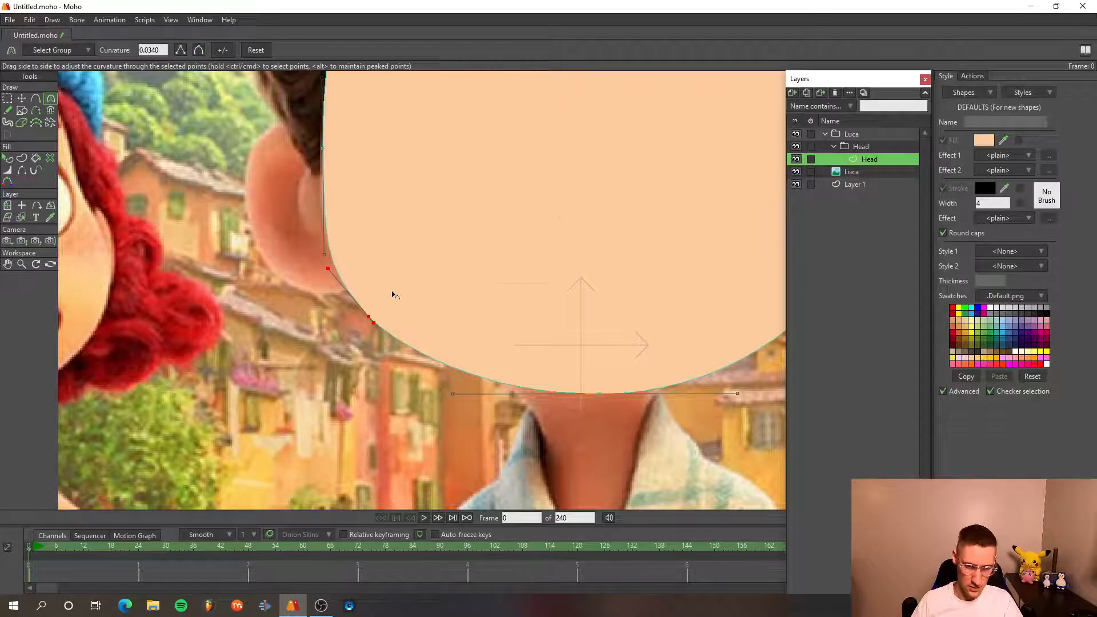
pyautogui.moveTo(392, 292); pyautogui.dragTo(369, 230)
pyautogui.scroll(-1, 373, 256)
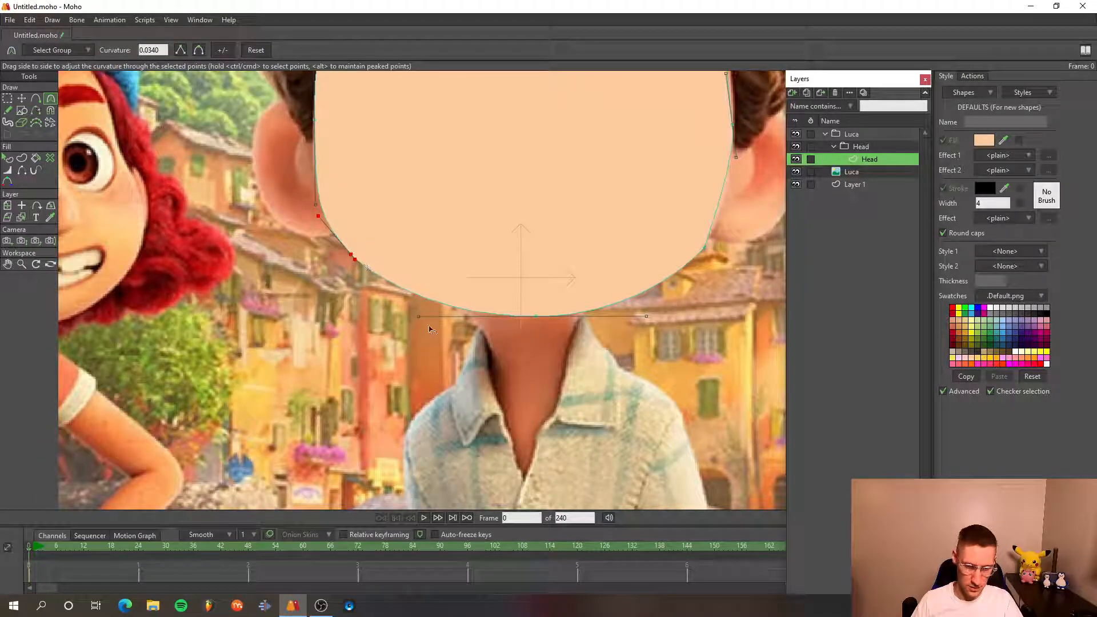
pyautogui.moveTo(423, 324); pyautogui.dragTo(421, 321)
# - Refine the right side point and round the right jaw point's curve to follow the reference face
pyautogui.moveTo(520, 343); pyautogui.dragTo(391, 338)
pyautogui.moveTo(516, 311)
pyautogui.mouseDown()
pyautogui.moveTo(498, 310)
pyautogui.moveTo(519, 310)
pyautogui.mouseUp()
pyautogui.moveTo(586, 246); pyautogui.dragTo(524, 246)
pyautogui.moveTo(576, 208); pyautogui.dragTo(547, 335)
pyautogui.moveTo(492, 221); pyautogui.dragTo(550, 237)
pyautogui.scroll(3, 501, 277)
pyautogui.press('t')
pyautogui.scroll(-4, 503, 278)
pyautogui.scroll(1, 560, 310)
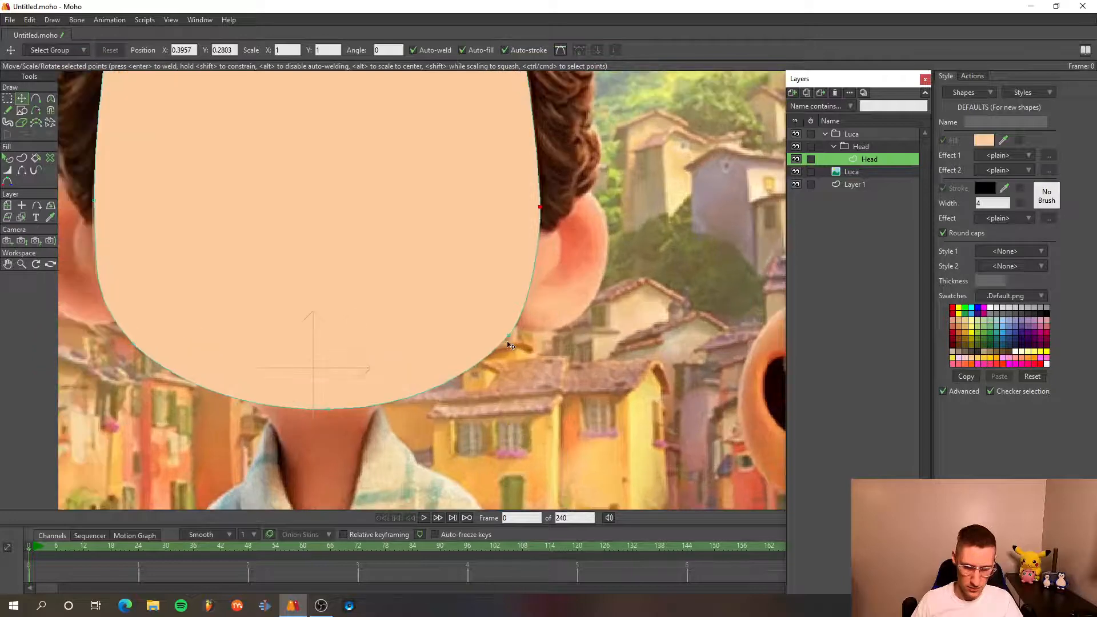
pyautogui.press('c')
pyautogui.moveTo(532, 311); pyautogui.dragTo(540, 302)
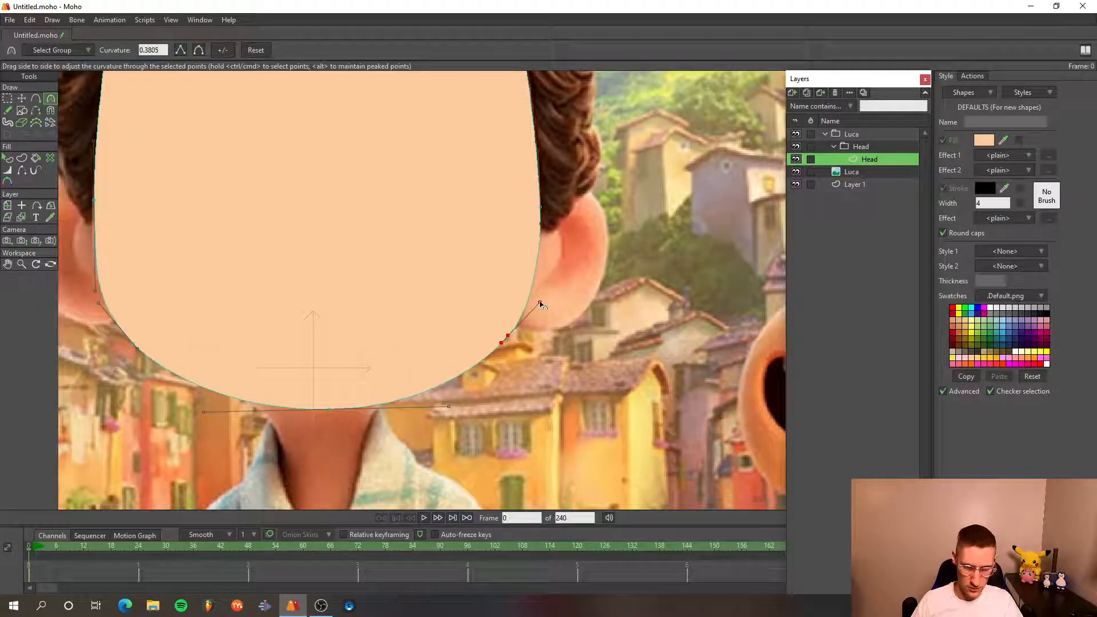
# - Smooth the head outline's right side, temple and upper right forehead corner by adjusting the curvature of their points
pyautogui.moveTo(573, 267); pyautogui.dragTo(538, 356)
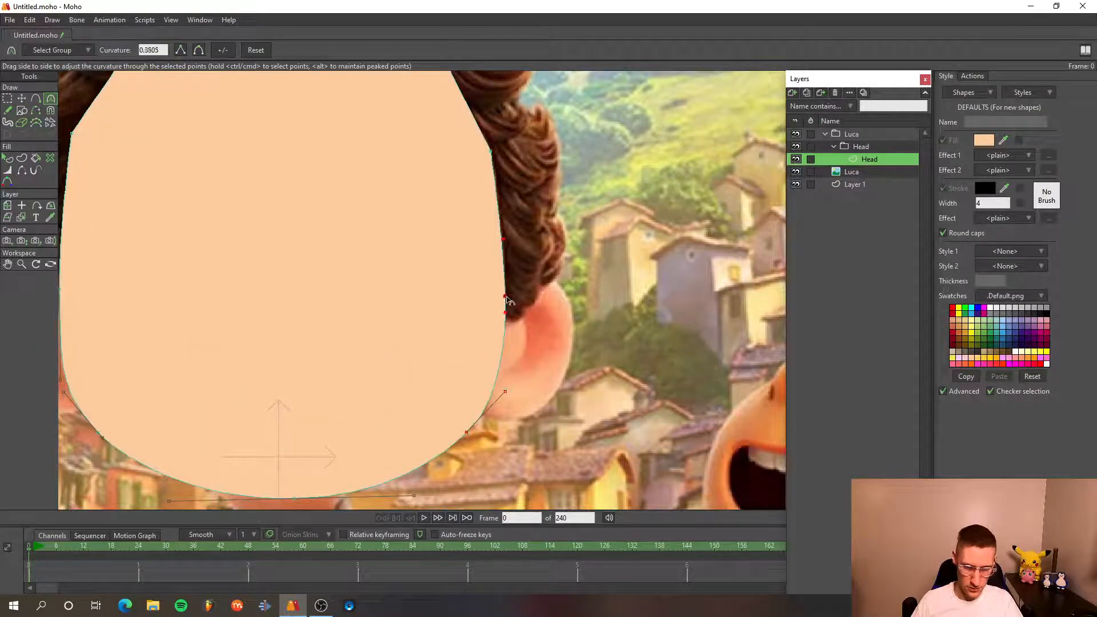
pyautogui.moveTo(505, 239); pyautogui.dragTo(515, 221)
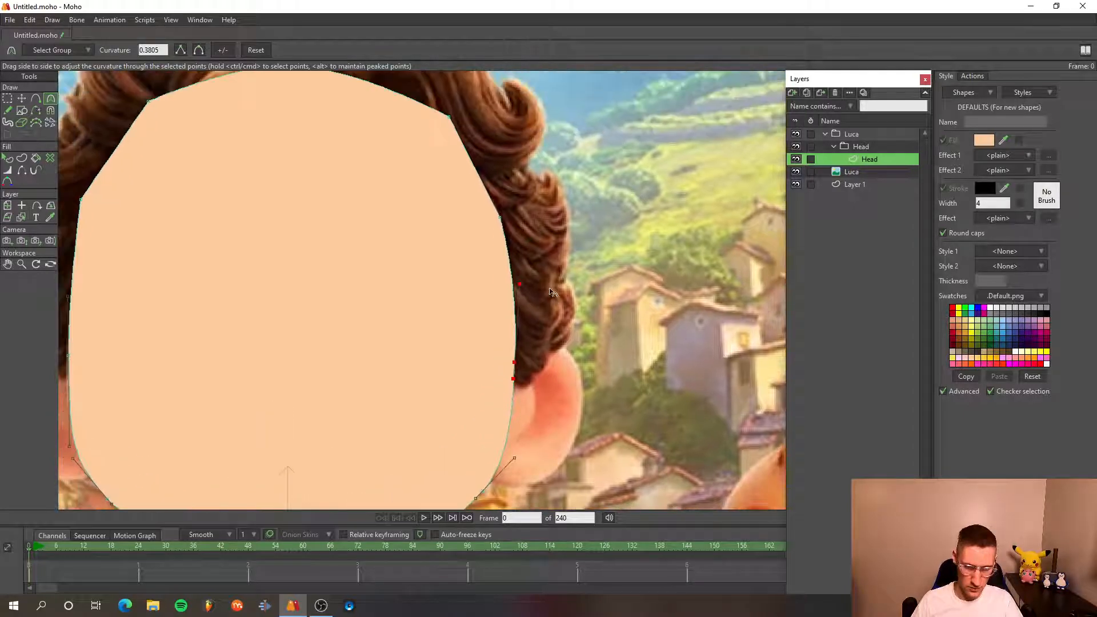
pyautogui.moveTo(502, 218); pyautogui.dragTo(596, 294)
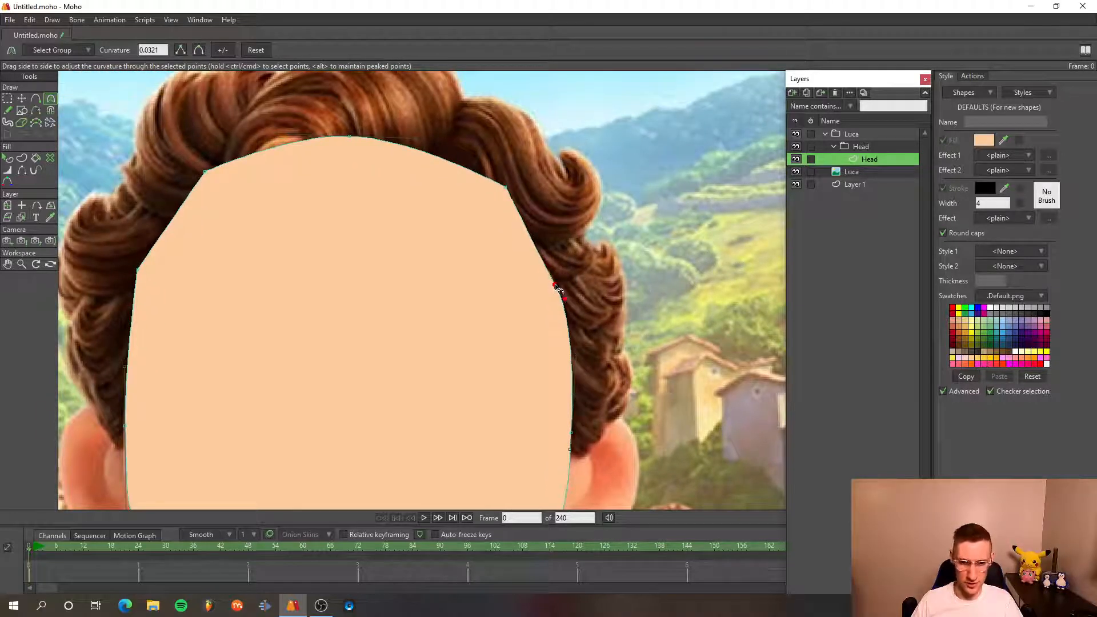
pyautogui.moveTo(555, 286); pyautogui.dragTo(549, 269)
pyautogui.moveTo(517, 212); pyautogui.dragTo(606, 289)
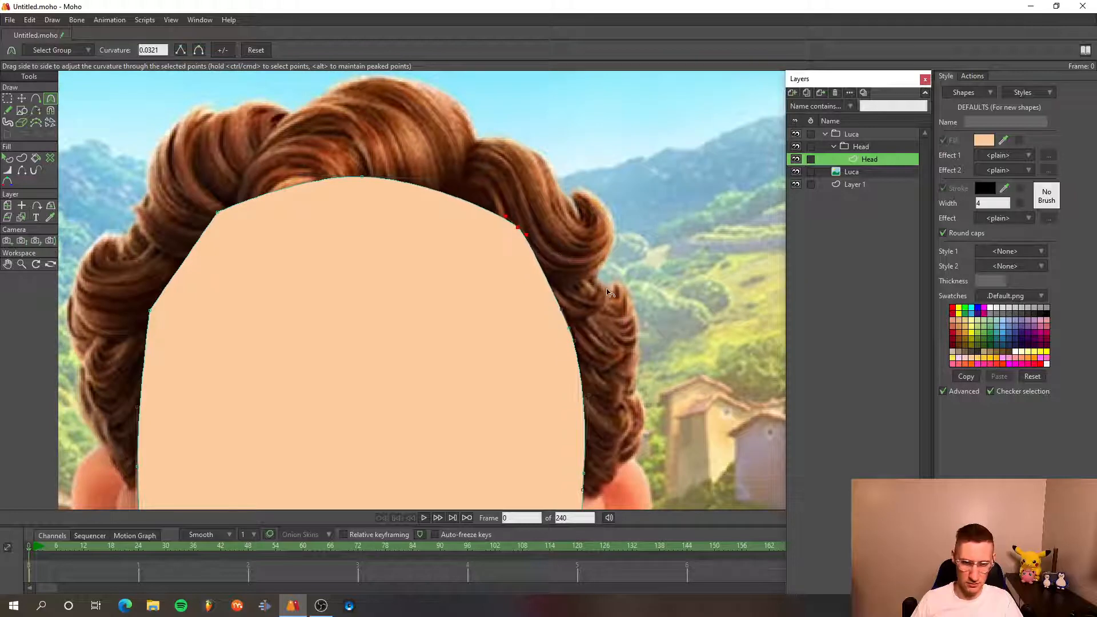
pyautogui.moveTo(518, 289); pyautogui.dragTo(635, 315)
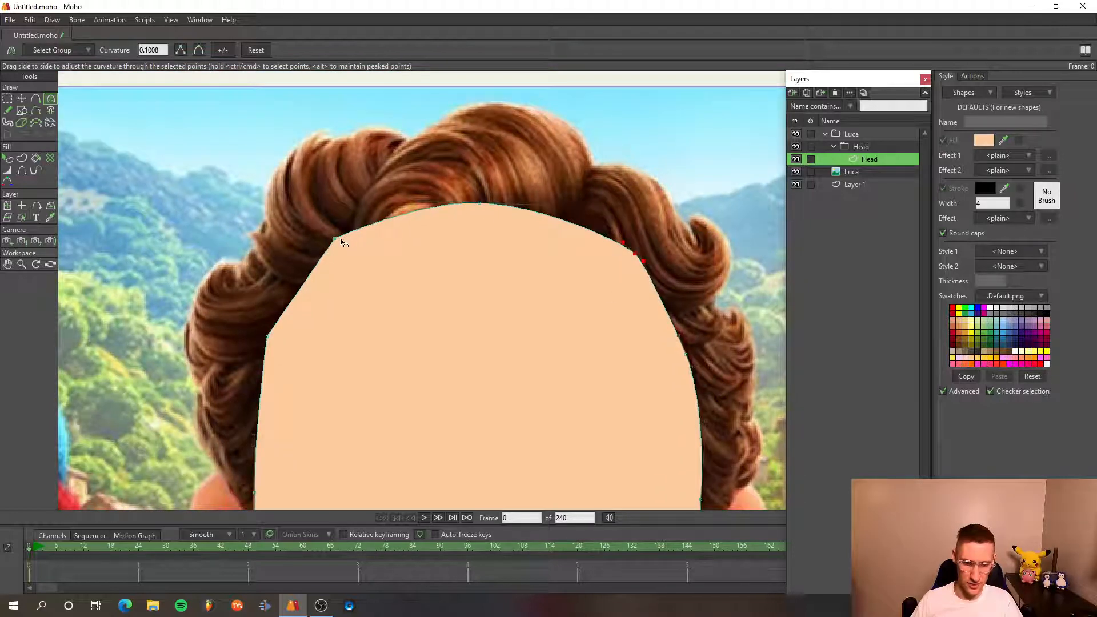
# - Smooth the head outline's upper left forehead corner and left temple by adjusting the curvature of their points
pyautogui.moveTo(339, 240); pyautogui.dragTo(347, 266)
pyautogui.moveTo(324, 319); pyautogui.dragTo(400, 290)
pyautogui.scroll(-5, 539, 283)
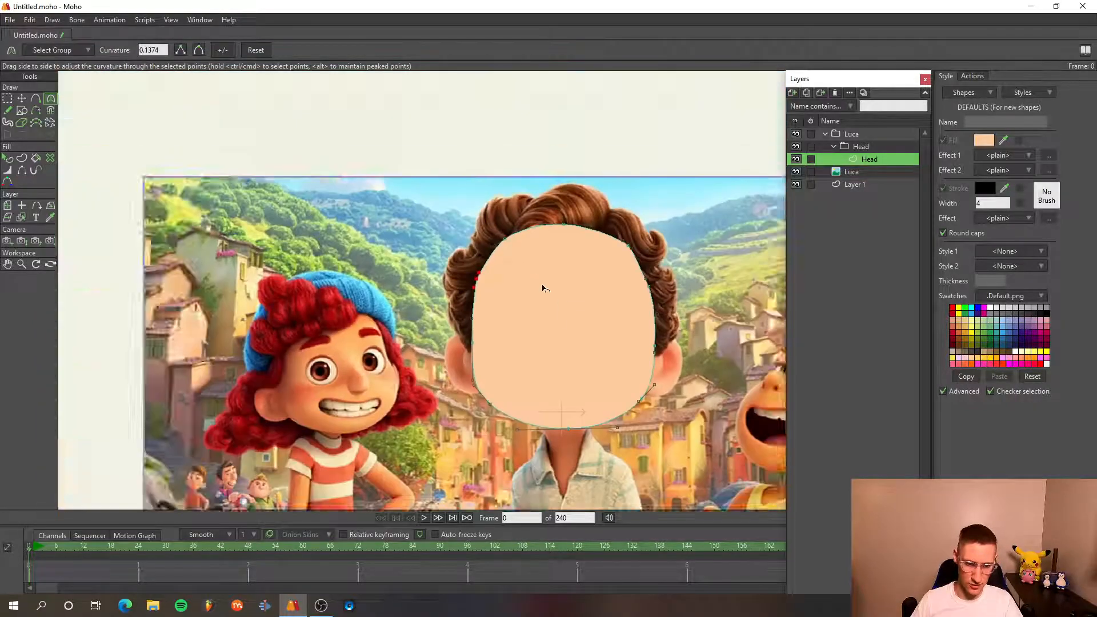
pyautogui.moveTo(575, 314); pyautogui.dragTo(421, 199)
pyautogui.press('t')
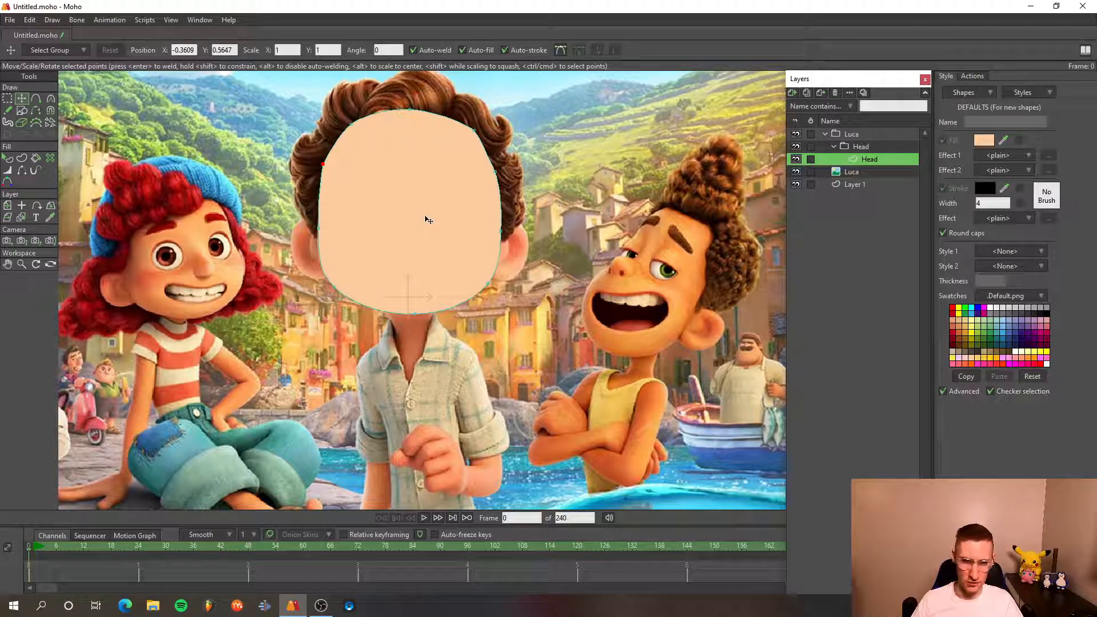
# - Hide the Head shape layer and add a vector layer named Mouth above it in the Head group
pyautogui.click(796, 160)
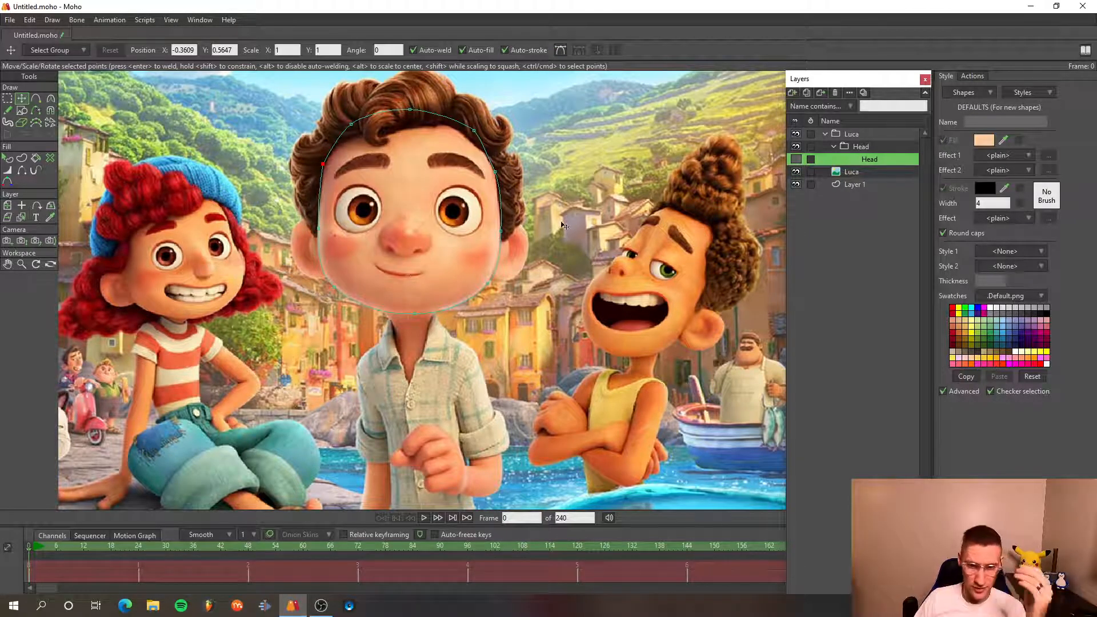
pyautogui.scroll(5, 392, 239)
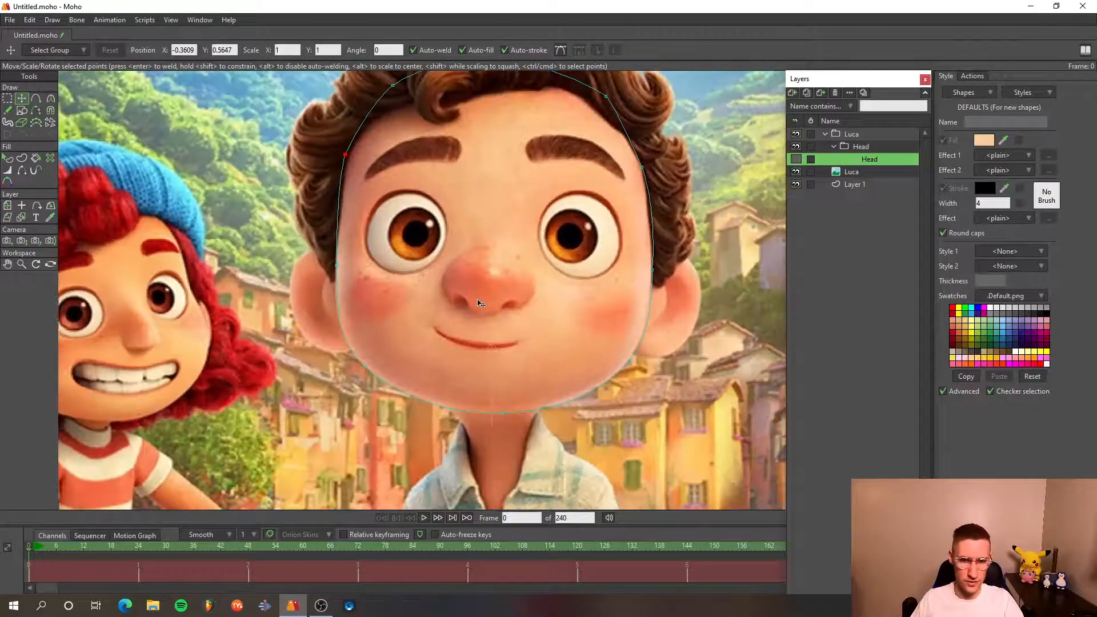
pyautogui.click(793, 93)
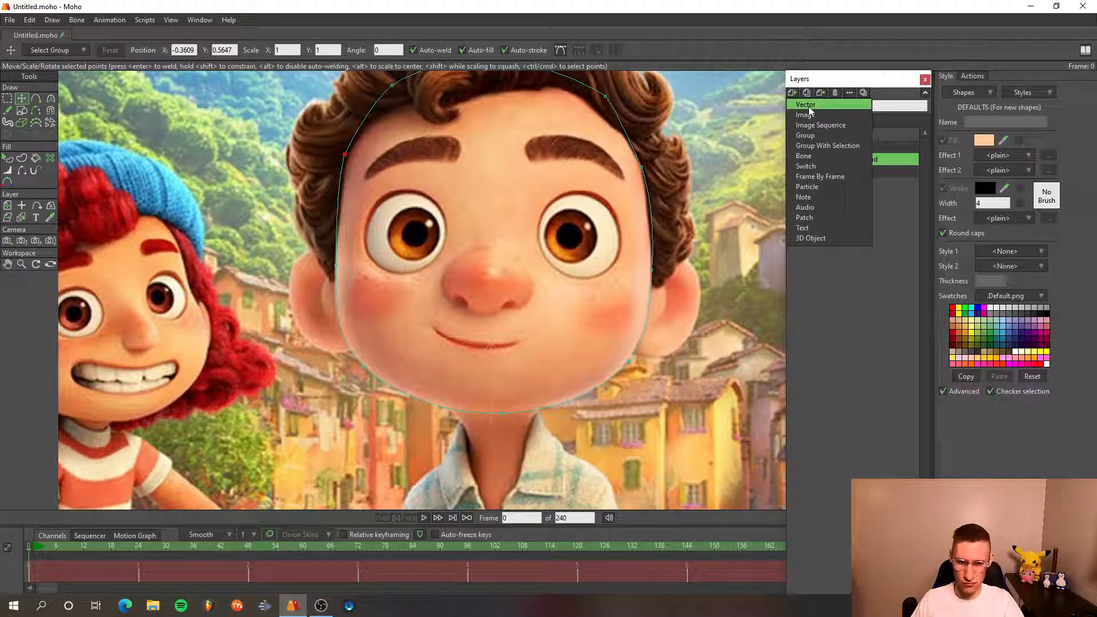
pyautogui.click(809, 105)
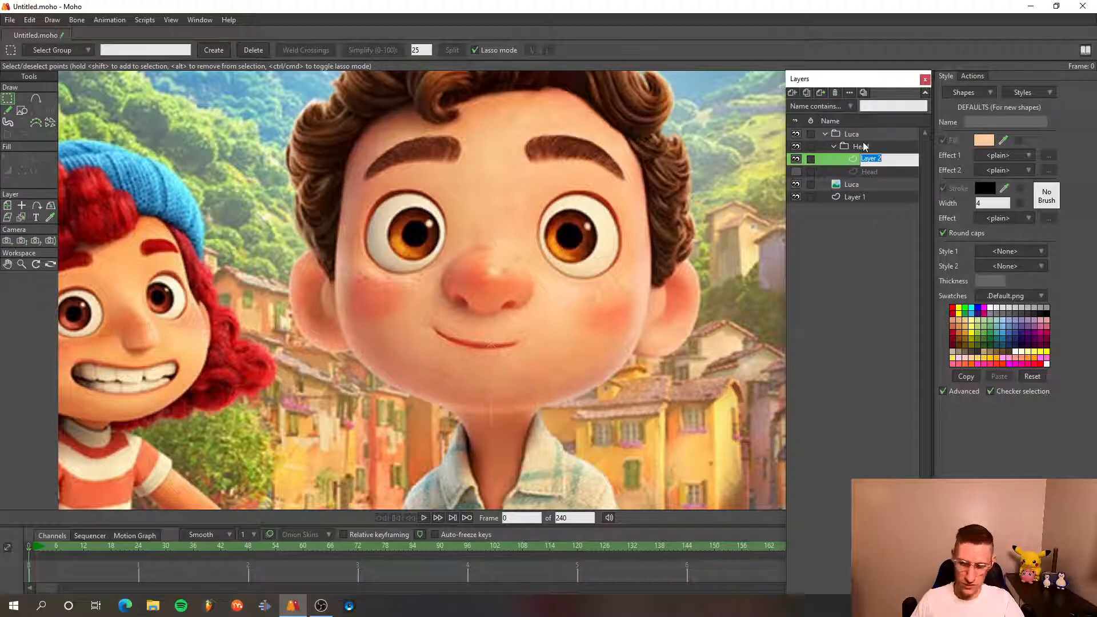
pyautogui.write('Mouth')
pyautogui.press('Return')
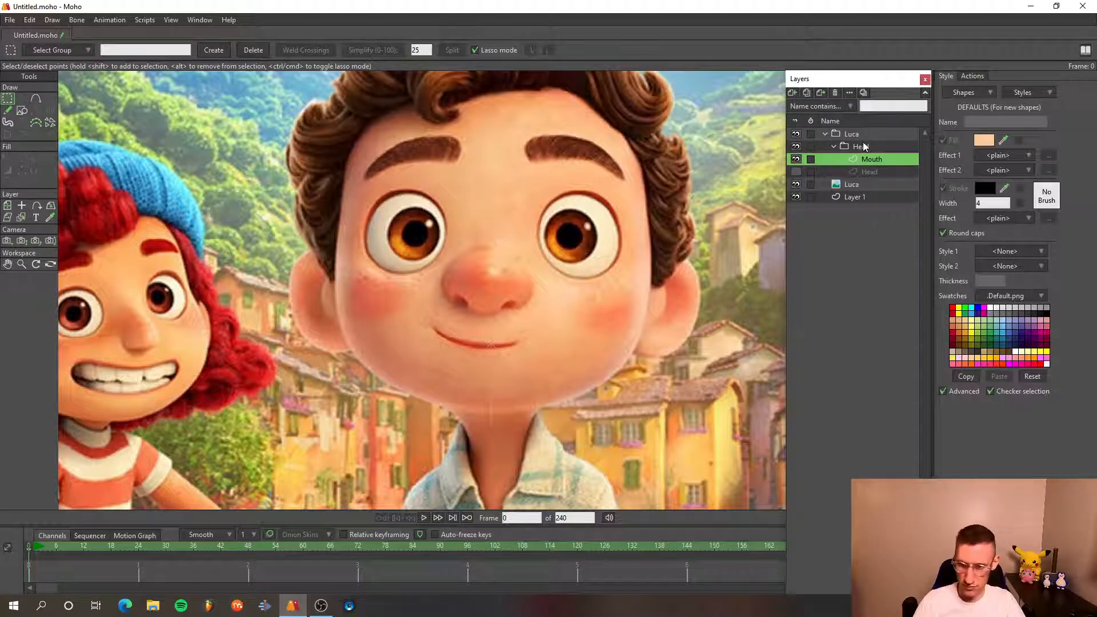
# - Sample the default fill colour from the red of Luca's mouth in the reference image
pyautogui.scroll(6, 461, 348)
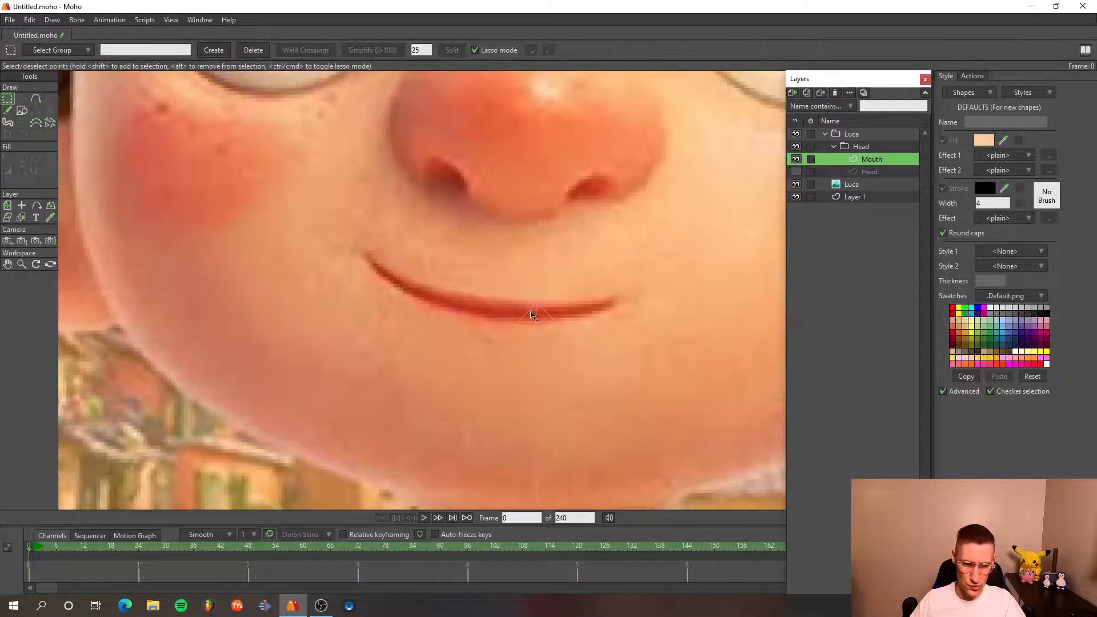
pyautogui.scroll(2, 430, 322)
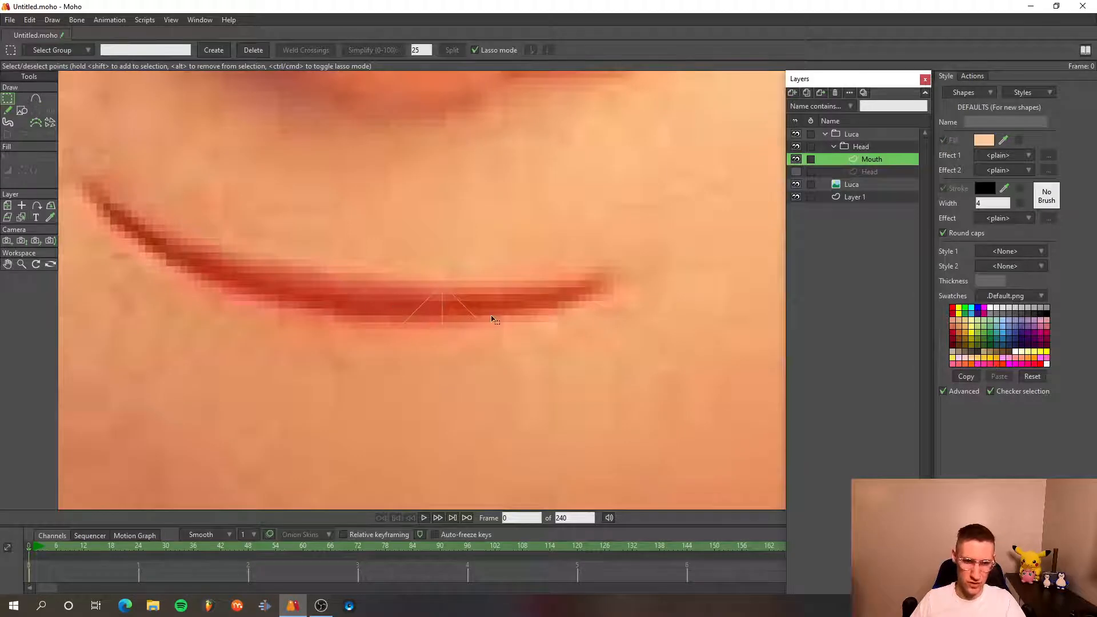
pyautogui.scroll(3, 433, 281)
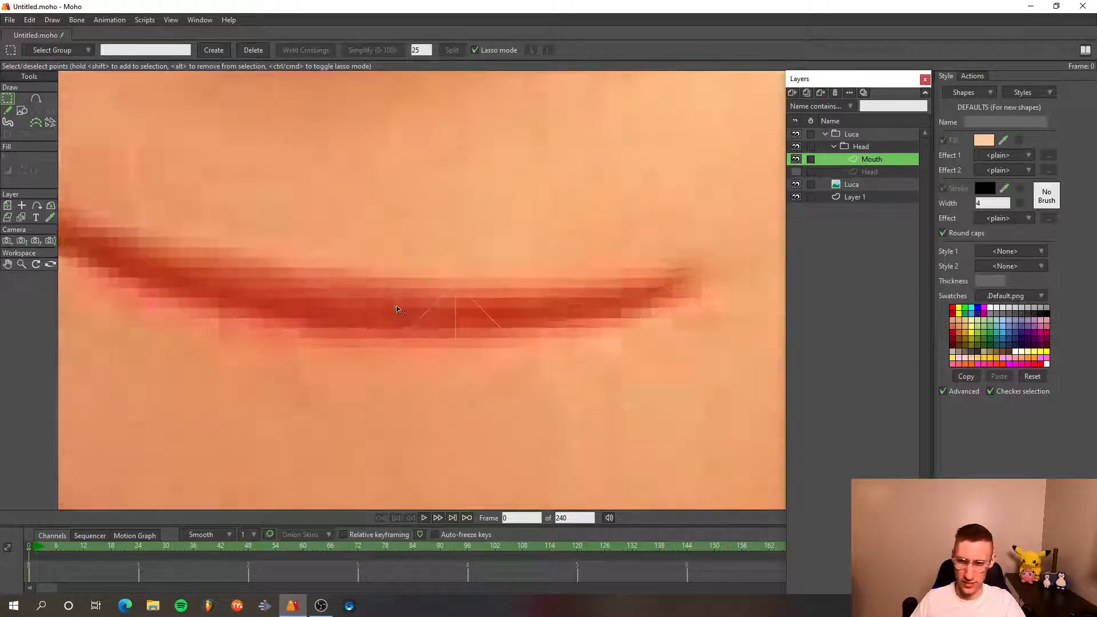
pyautogui.moveTo(397, 306); pyautogui.dragTo(460, 299)
pyautogui.scroll(-2, 552, 251)
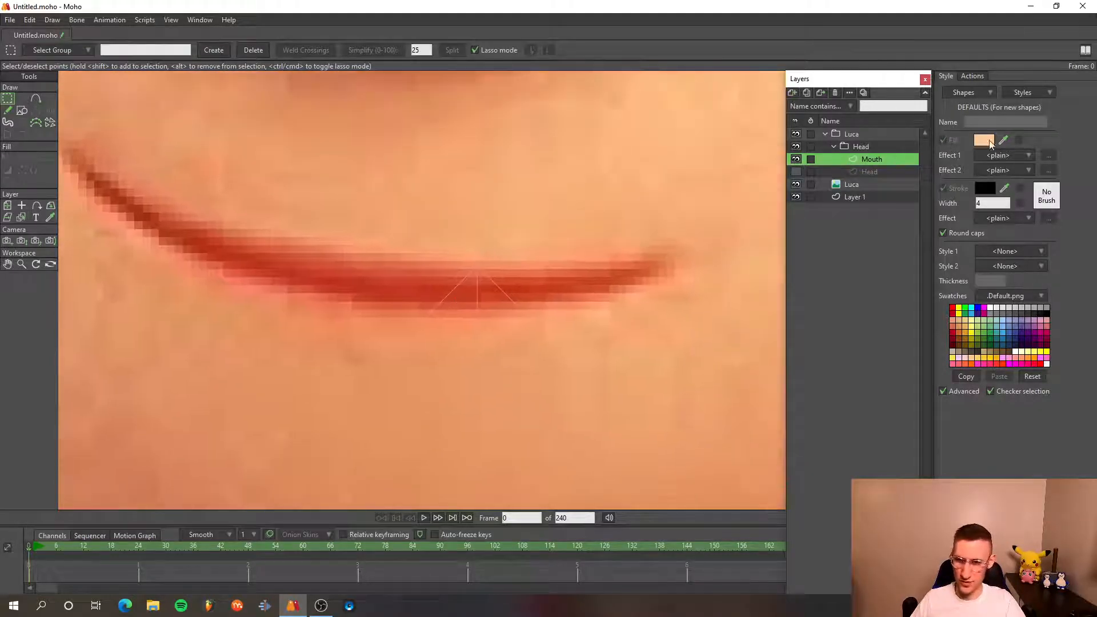
pyautogui.moveTo(1004, 140); pyautogui.dragTo(537, 292)
pyautogui.scroll(-3, 532, 293)
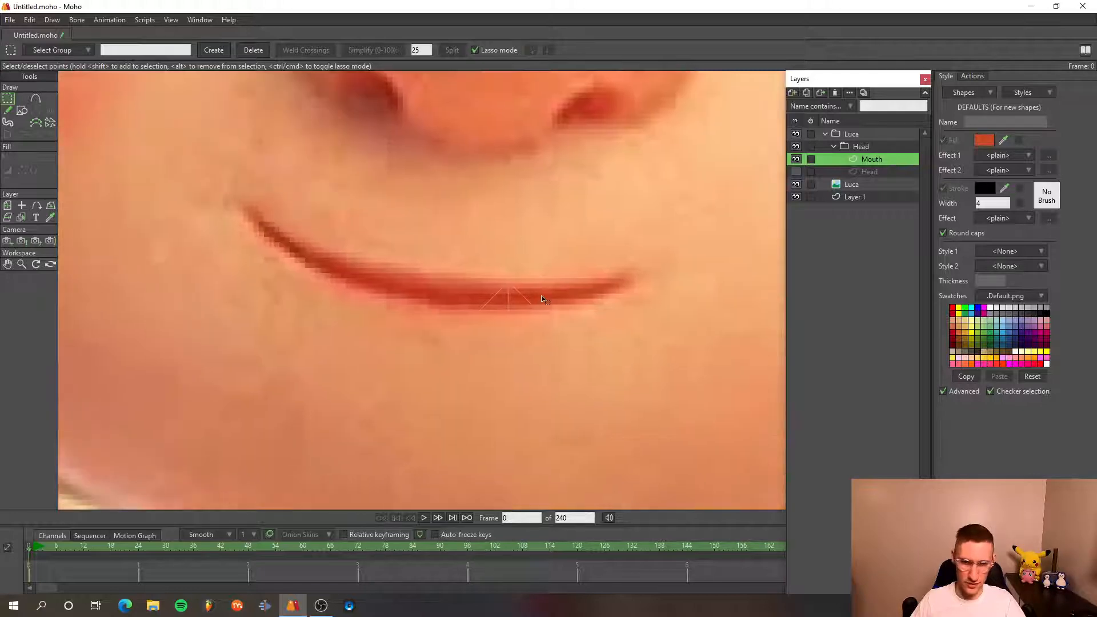
# - Trace the mouth line with the Add Point tool from the left corner to the right corner along the reference
pyautogui.click(38, 98)
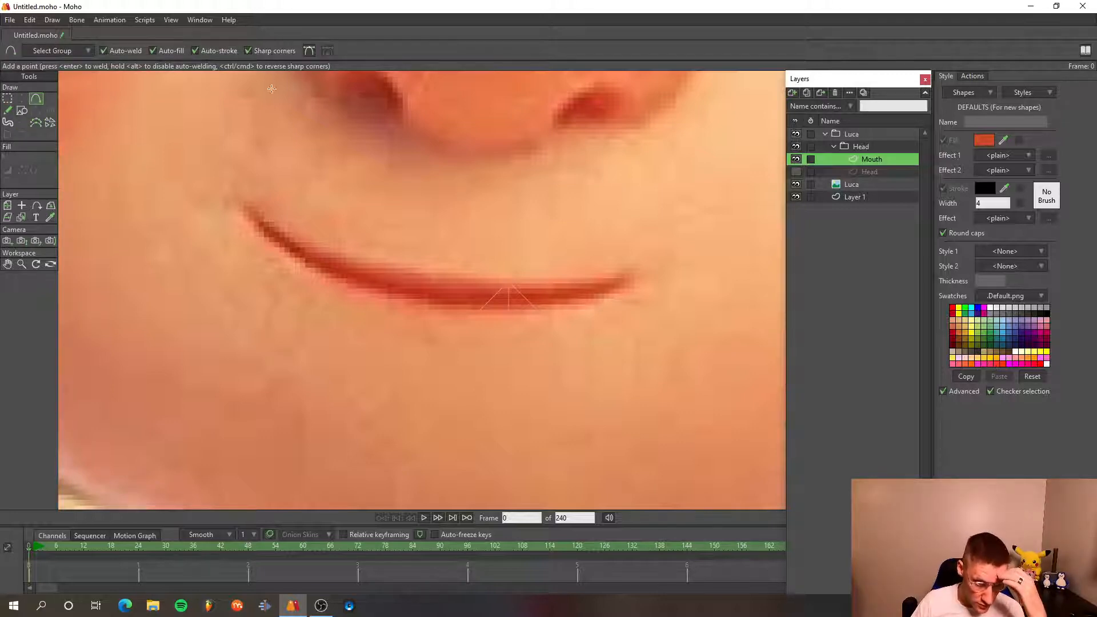
pyautogui.moveTo(244, 206)
pyautogui.mouseDown()
pyautogui.moveTo(287, 249)
pyautogui.moveTo(443, 297)
pyautogui.moveTo(623, 279)
pyautogui.mouseUp()
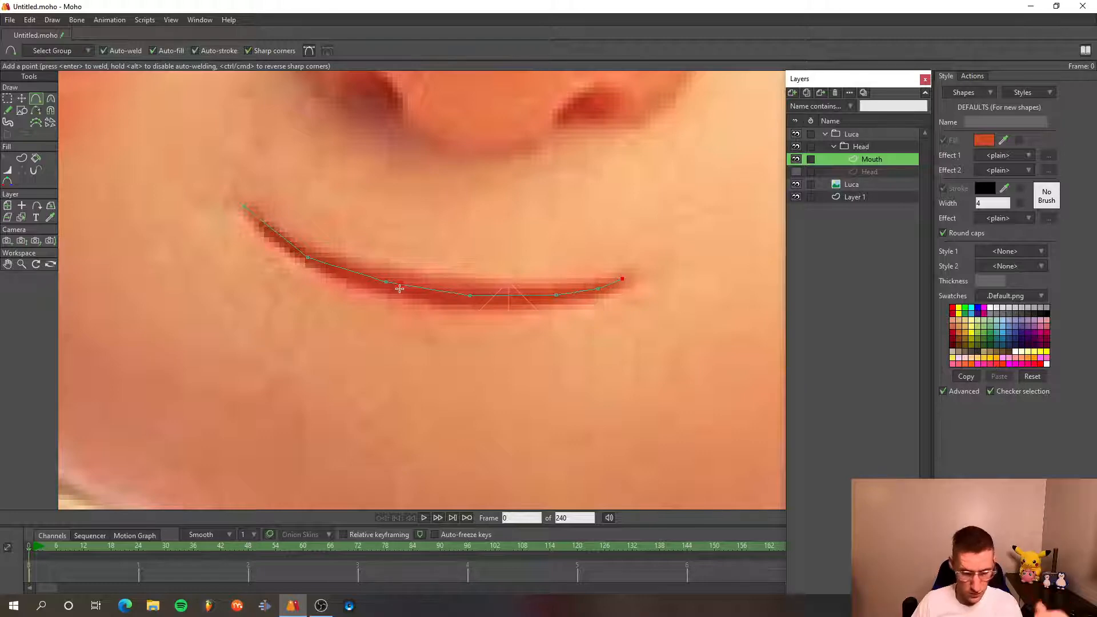
pyautogui.press('c')
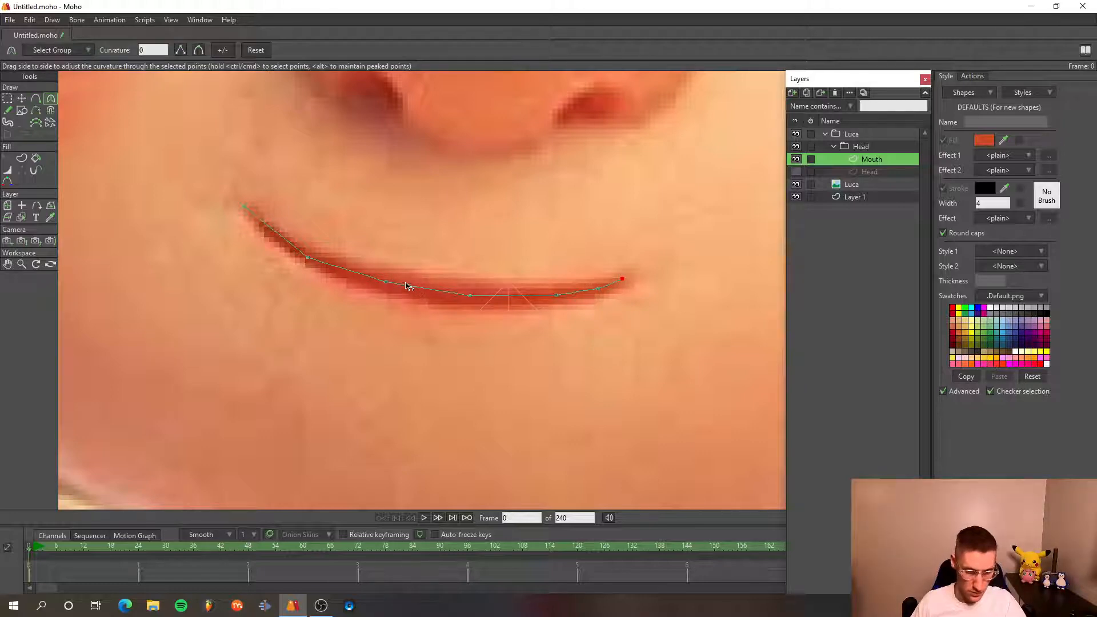
# - Copy the fill colour CB4927 to the stroke and create a stroke-only shape from the whole mouth line
pyautogui.press('t')
pyautogui.hotkey('ctrl', 'a')
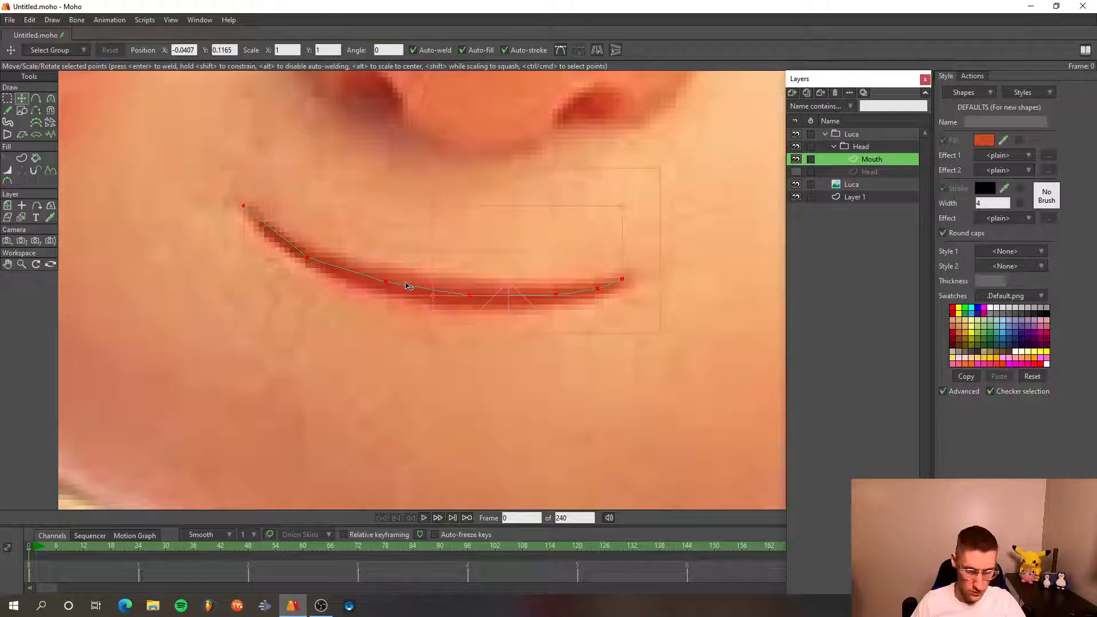
pyautogui.click(21, 158)
pyautogui.click(241, 51)
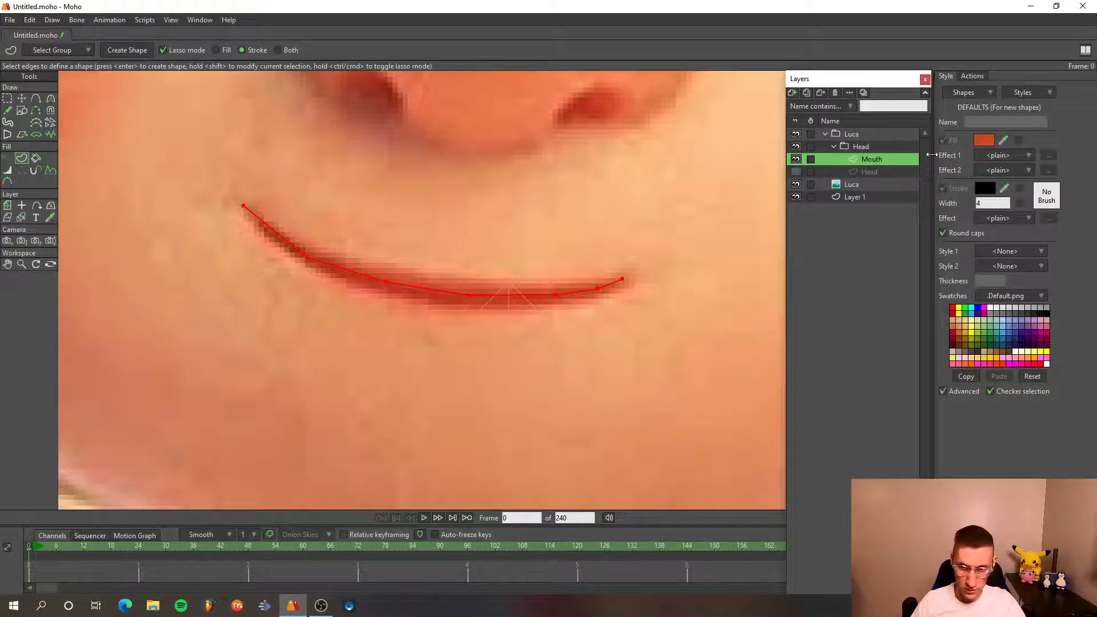
pyautogui.click(985, 141)
pyautogui.hotkey('ctrl', 'c')
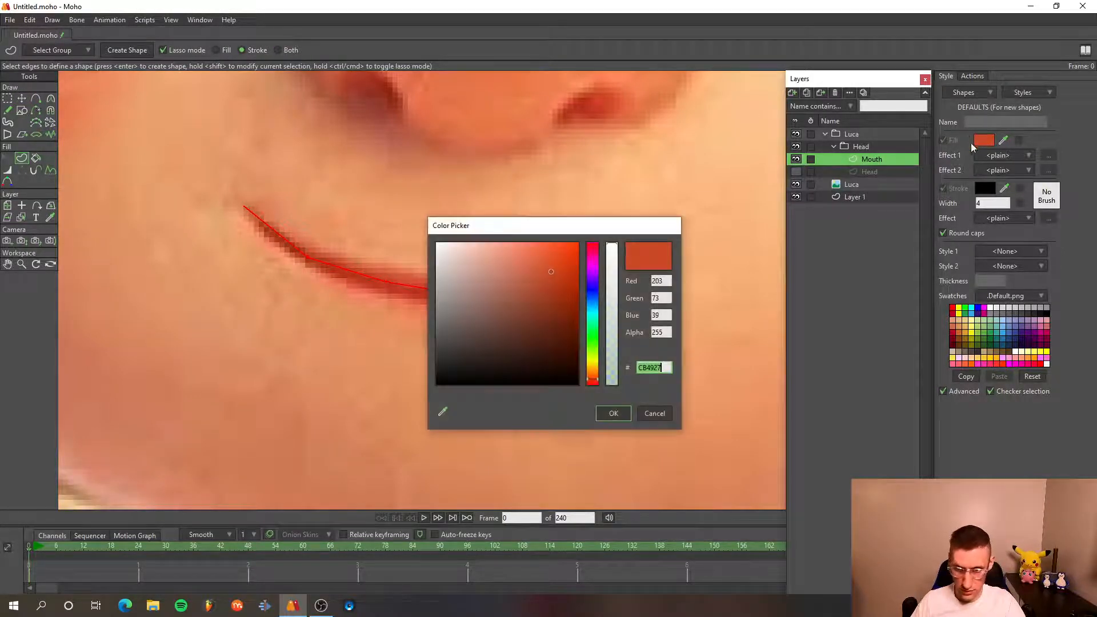
pyautogui.click(614, 413)
pyautogui.click(984, 188)
pyautogui.hotkey('ctrl', 'v')
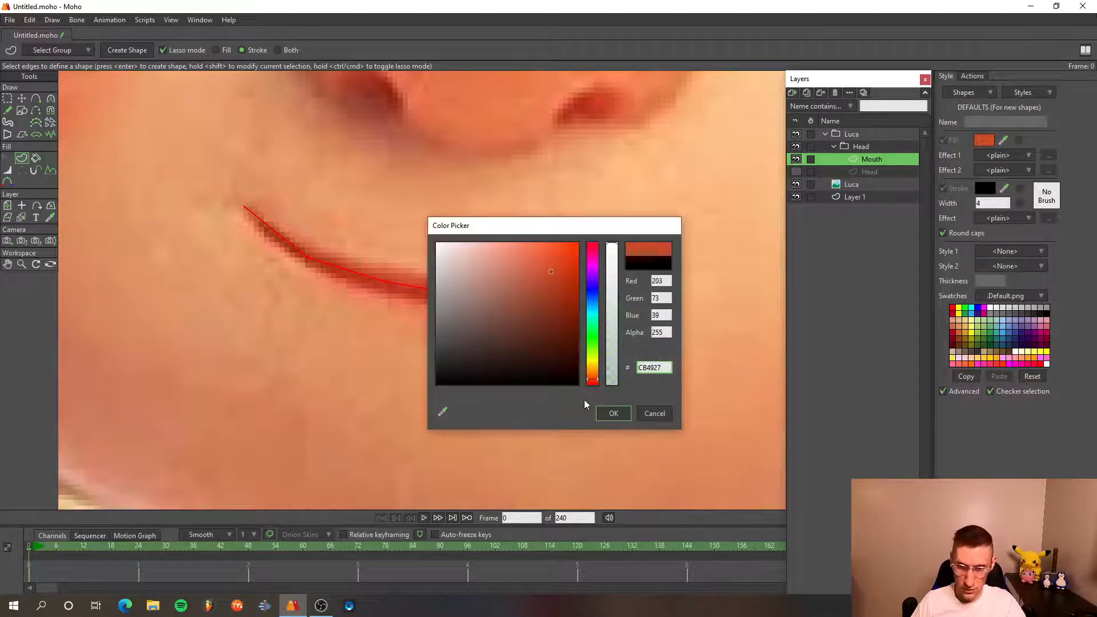
pyautogui.click(610, 413)
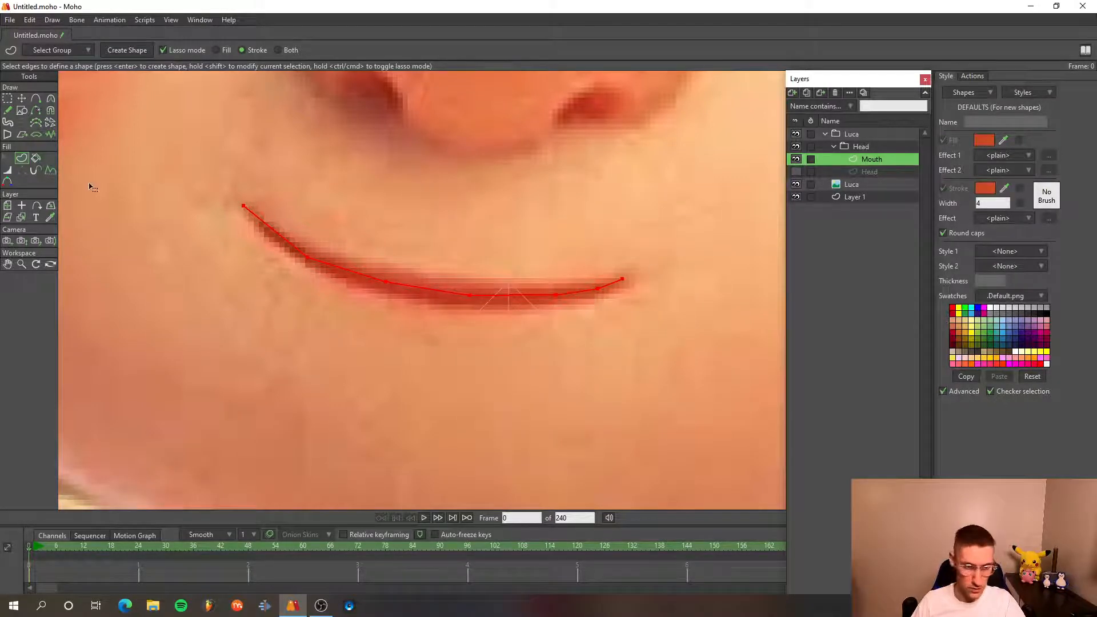
pyautogui.click(120, 50)
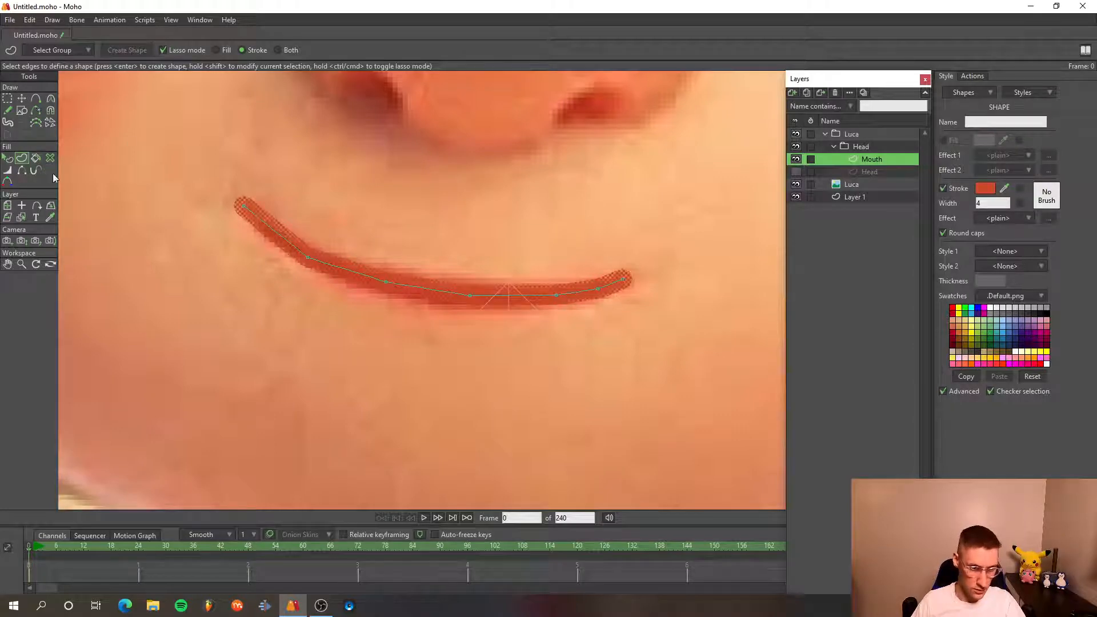
# - Taper the mouth stroke with the Line Width tool, narrowing the left end to 28% and the right end to 36%
pyautogui.click(8, 170)
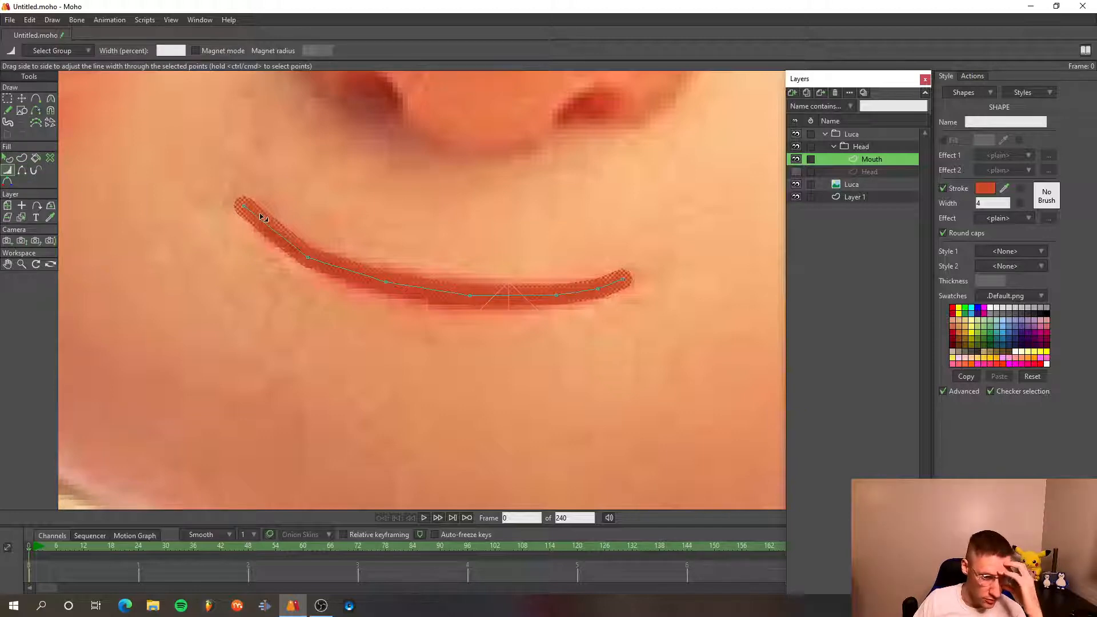
pyautogui.moveTo(246, 206)
pyautogui.mouseDown()
pyautogui.moveTo(222, 221)
pyautogui.moveTo(232, 227)
pyautogui.mouseUp()
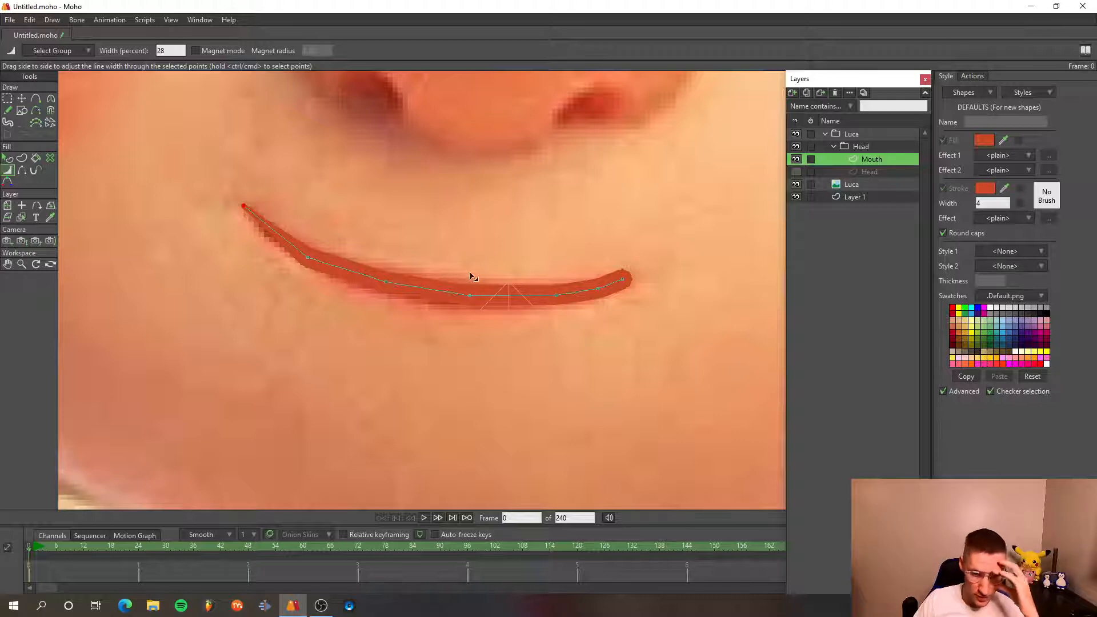
pyautogui.moveTo(307, 259); pyautogui.dragTo(297, 268)
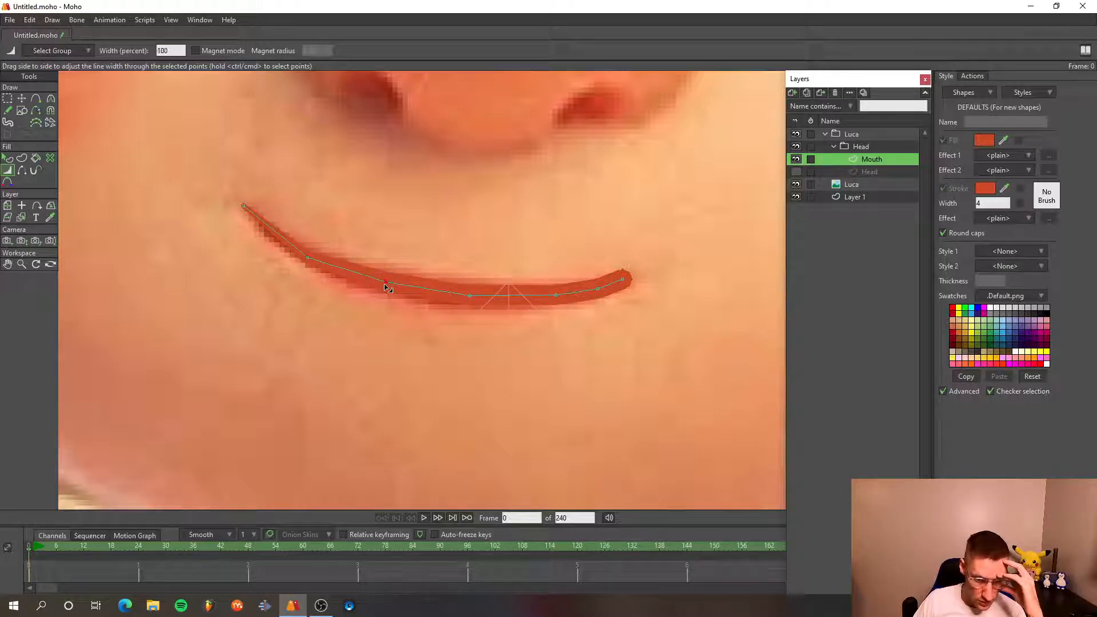
pyautogui.moveTo(387, 288); pyautogui.dragTo(377, 292)
pyautogui.moveTo(475, 309)
pyautogui.mouseDown()
pyautogui.moveTo(348, 297)
pyautogui.moveTo(356, 279)
pyautogui.moveTo(396, 293)
pyautogui.moveTo(374, 296)
pyautogui.mouseUp()
pyautogui.scroll(1, 375, 295)
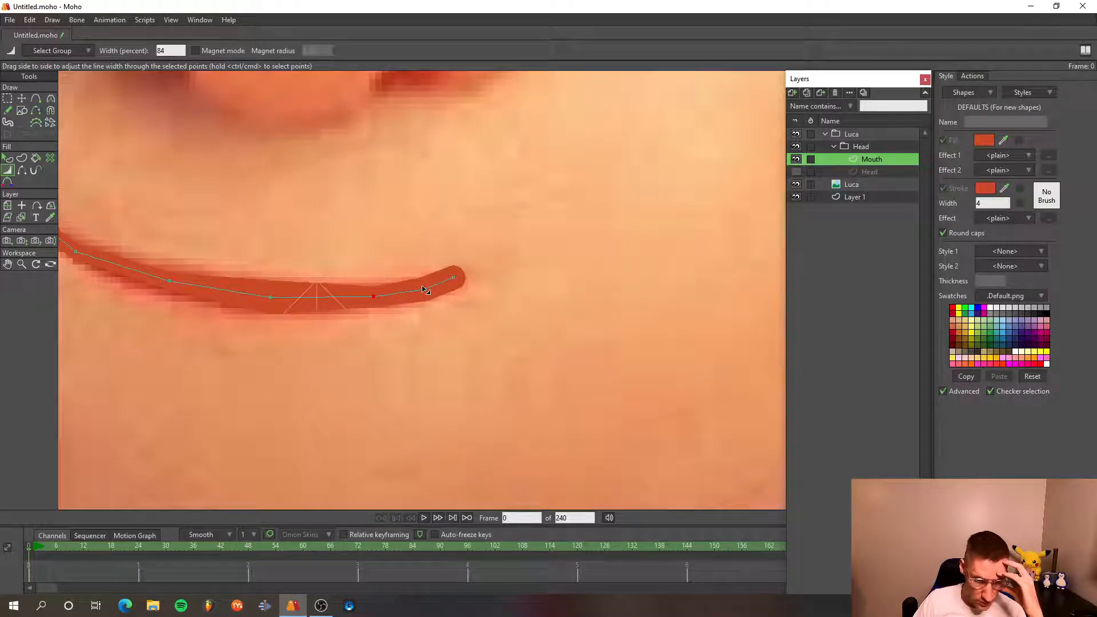
pyautogui.moveTo(451, 280)
pyautogui.mouseDown()
pyautogui.moveTo(403, 314)
pyautogui.moveTo(517, 306)
pyautogui.mouseUp()
pyautogui.scroll(-1, 519, 307)
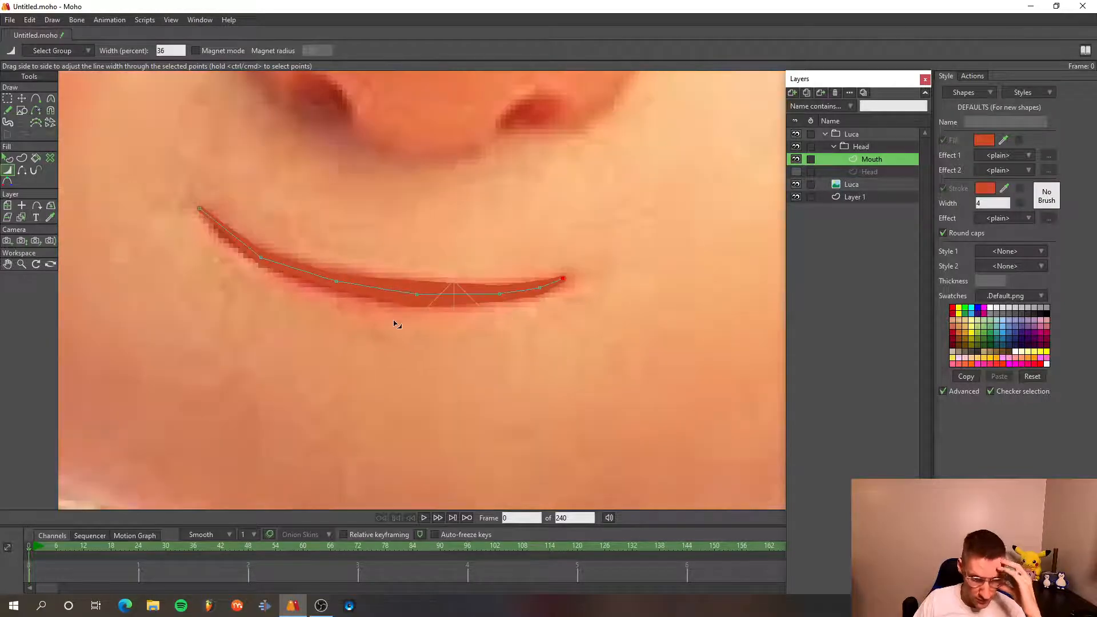
# - Smooth the left part of the mouth line by adjusting the curvature of its second and third points
pyautogui.scroll(2, 256, 257)
pyautogui.press('c')
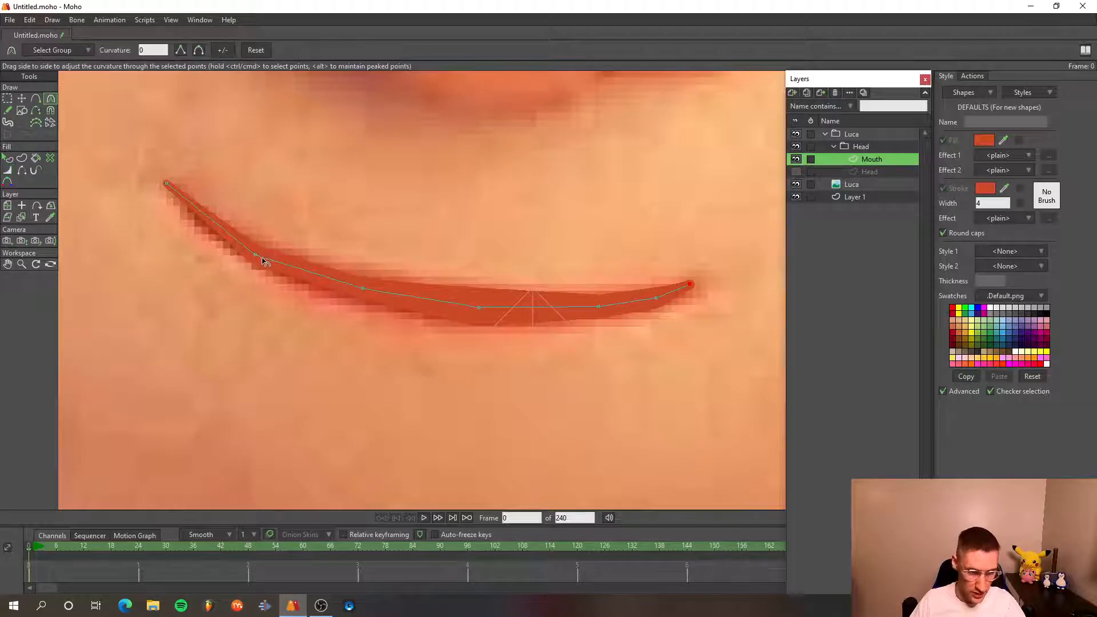
pyautogui.click(255, 255)
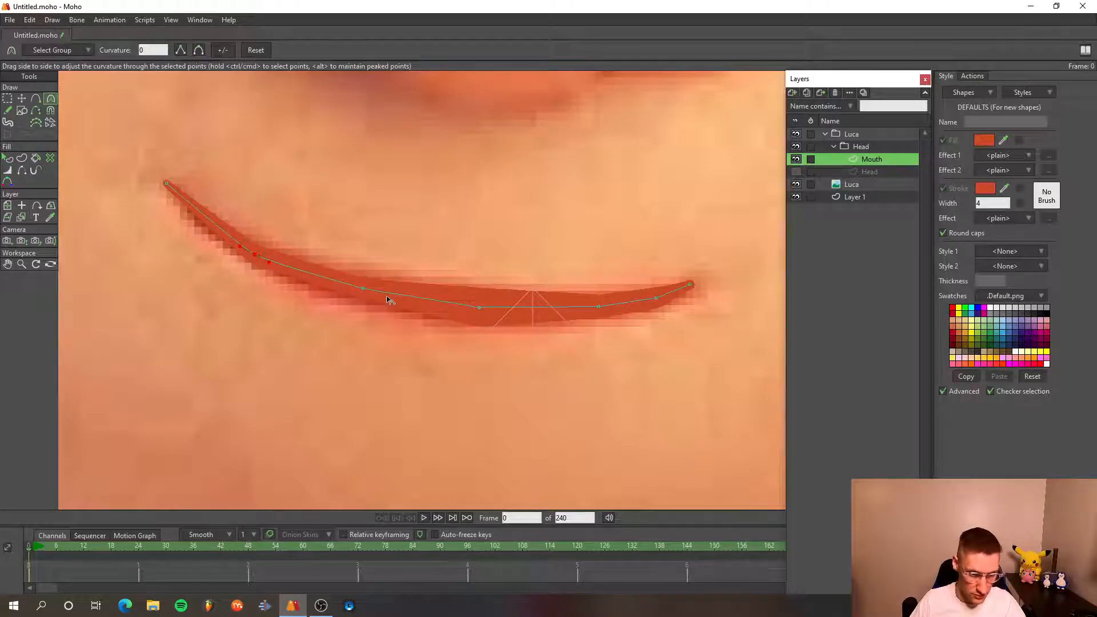
pyautogui.click(362, 289)
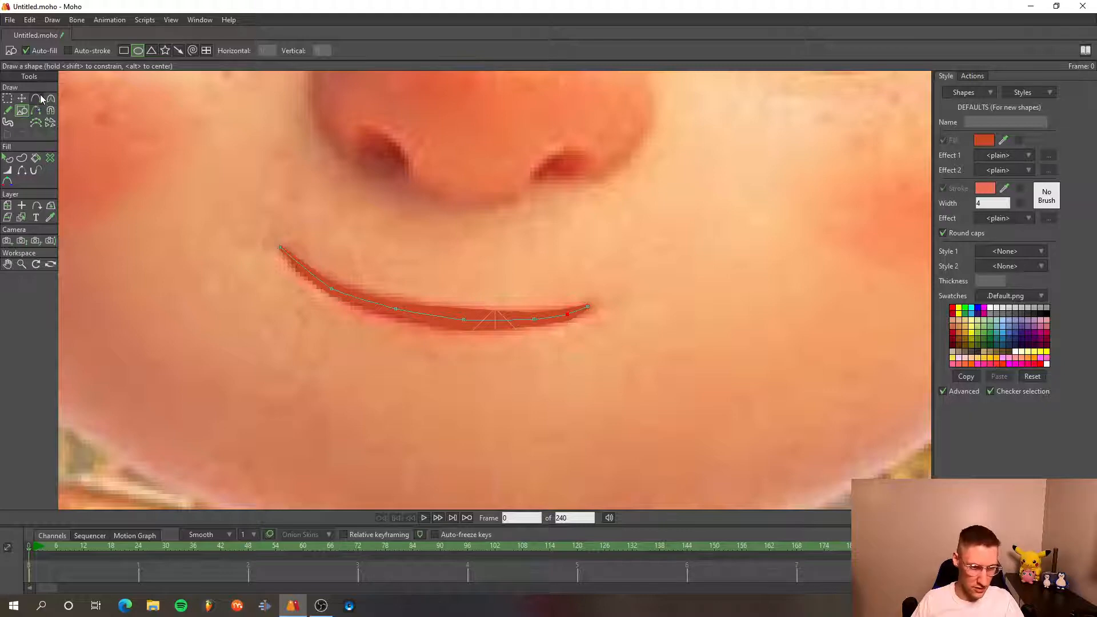
# - Copy the stroke colour EB6D54 to the fill and draw a filled ellipse spanning the mouth's width
pyautogui.click(35, 98)
pyautogui.scroll(4, 262, 163)
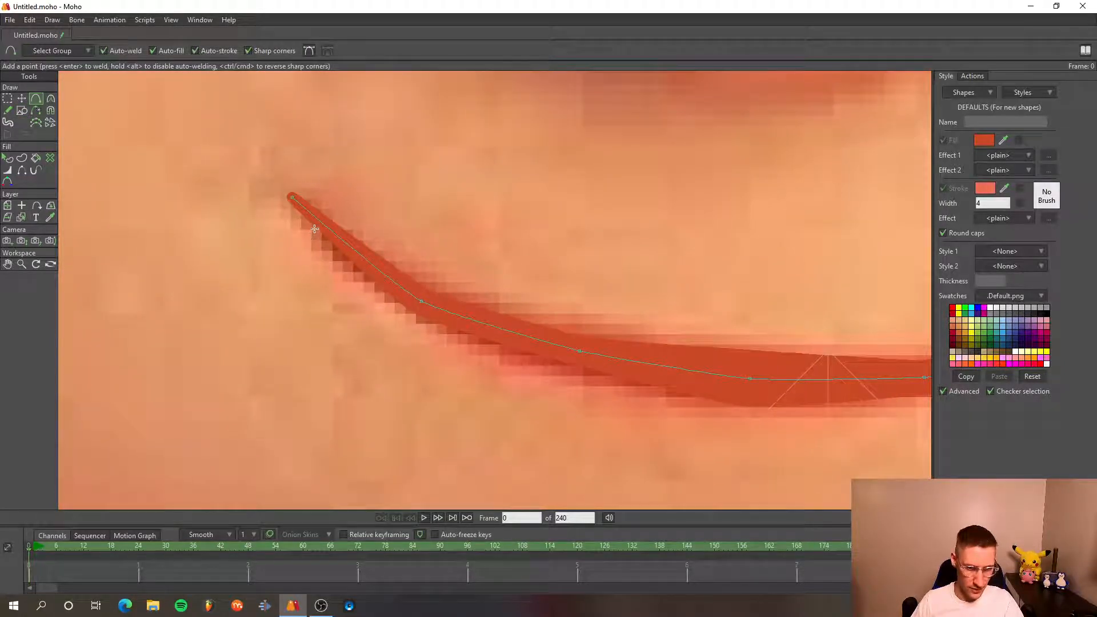
pyautogui.click(23, 111)
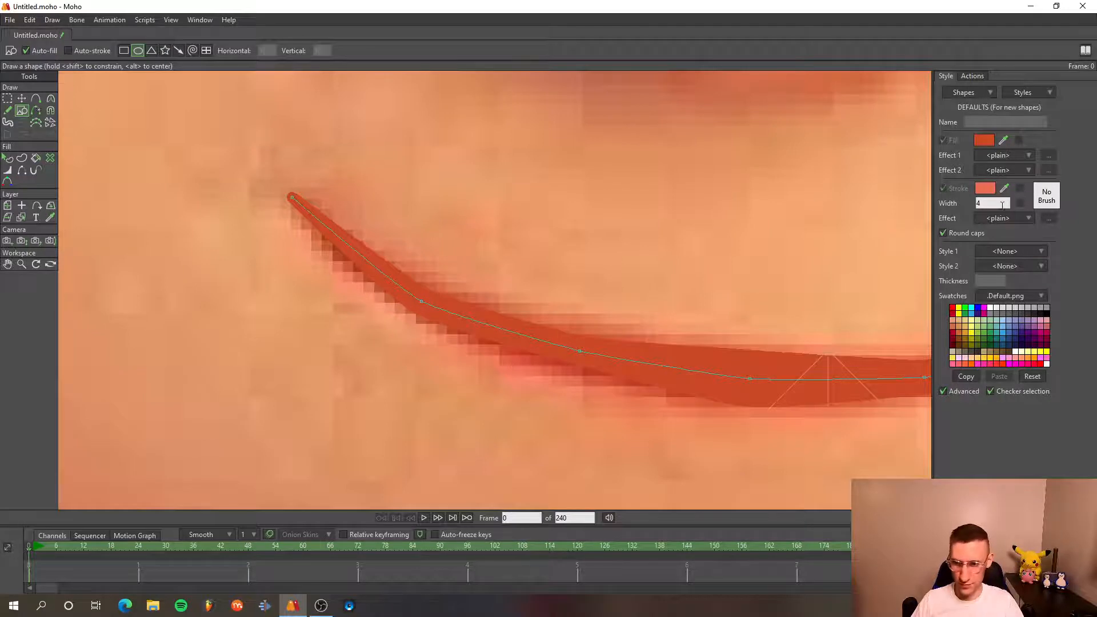
pyautogui.click(989, 192)
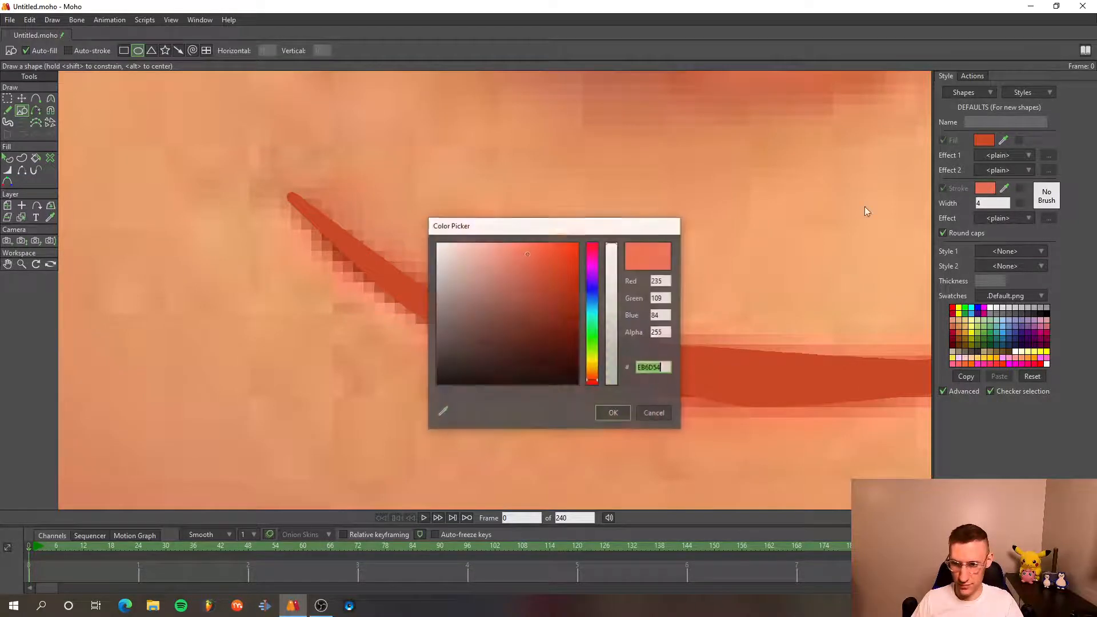
pyautogui.click(615, 413)
pyautogui.click(985, 140)
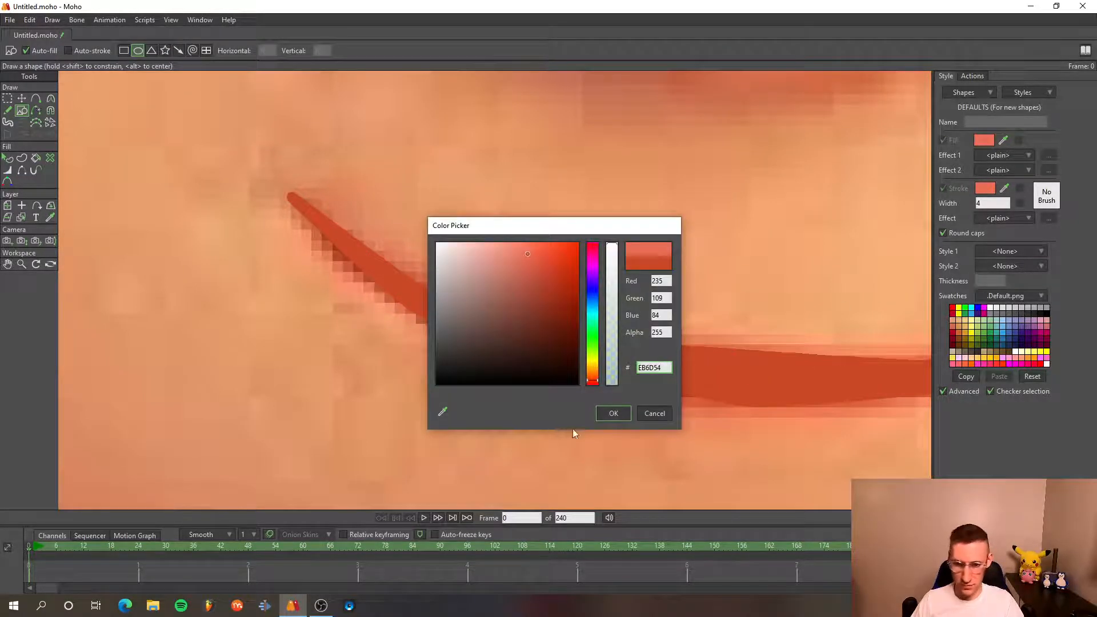
pyautogui.click(611, 413)
pyautogui.scroll(-3, 323, 218)
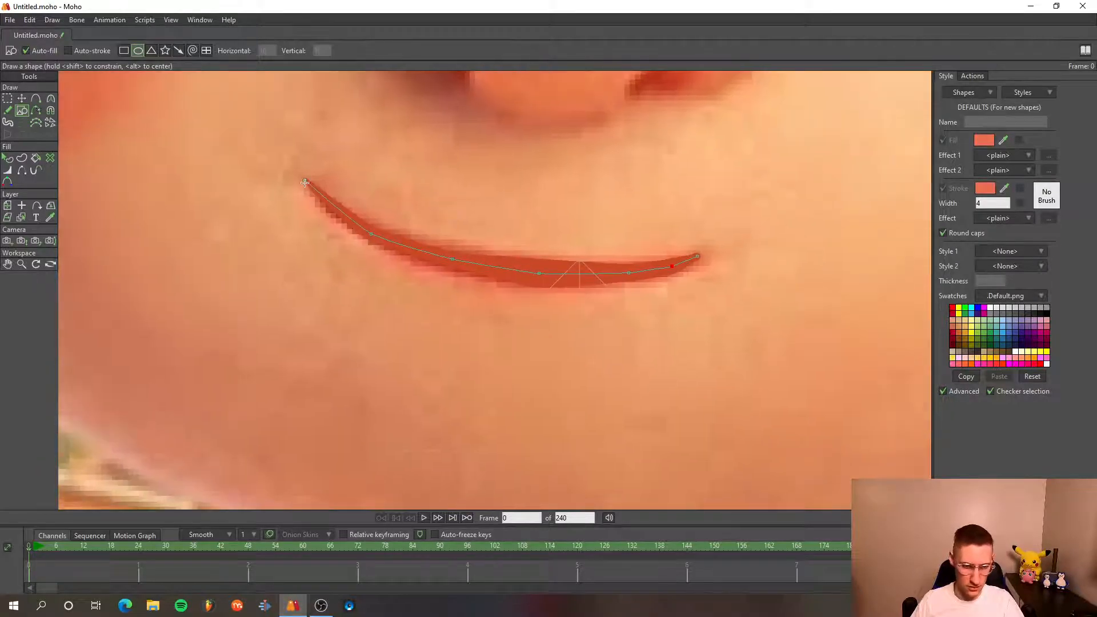
pyautogui.moveTo(308, 177)
pyautogui.mouseDown()
pyautogui.moveTo(372, 241)
pyautogui.moveTo(734, 313)
pyautogui.moveTo(661, 324)
pyautogui.moveTo(711, 329)
pyautogui.mouseUp()
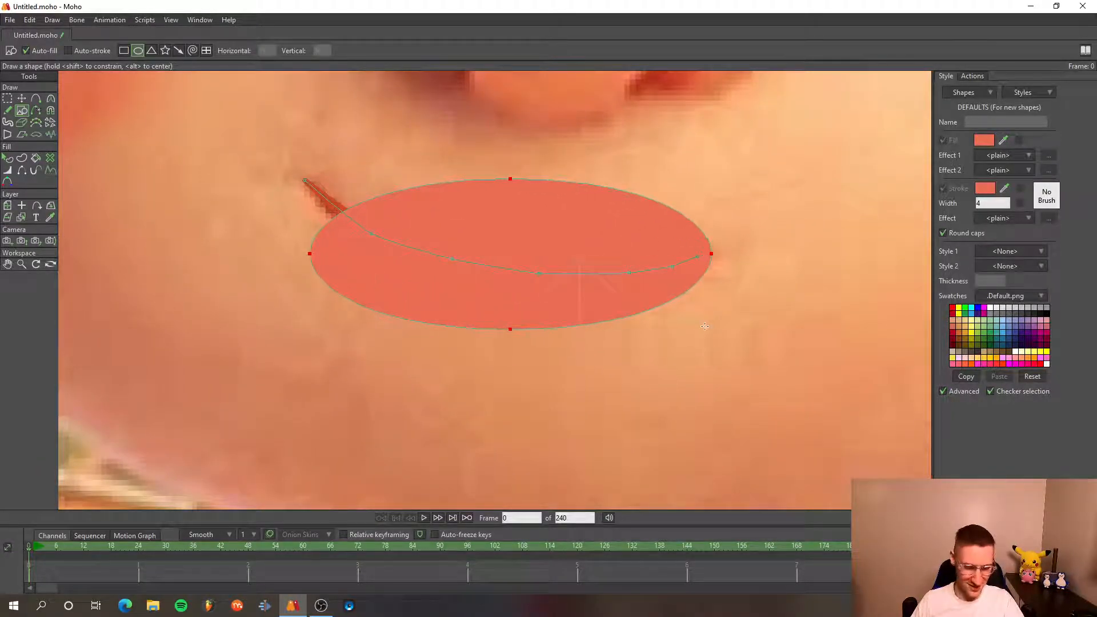
# - Reshape the ellipse into a curved lip by moving its top, bottom and left points to follow the mouth line
pyautogui.press('t')
pyautogui.moveTo(510, 178); pyautogui.dragTo(530, 256)
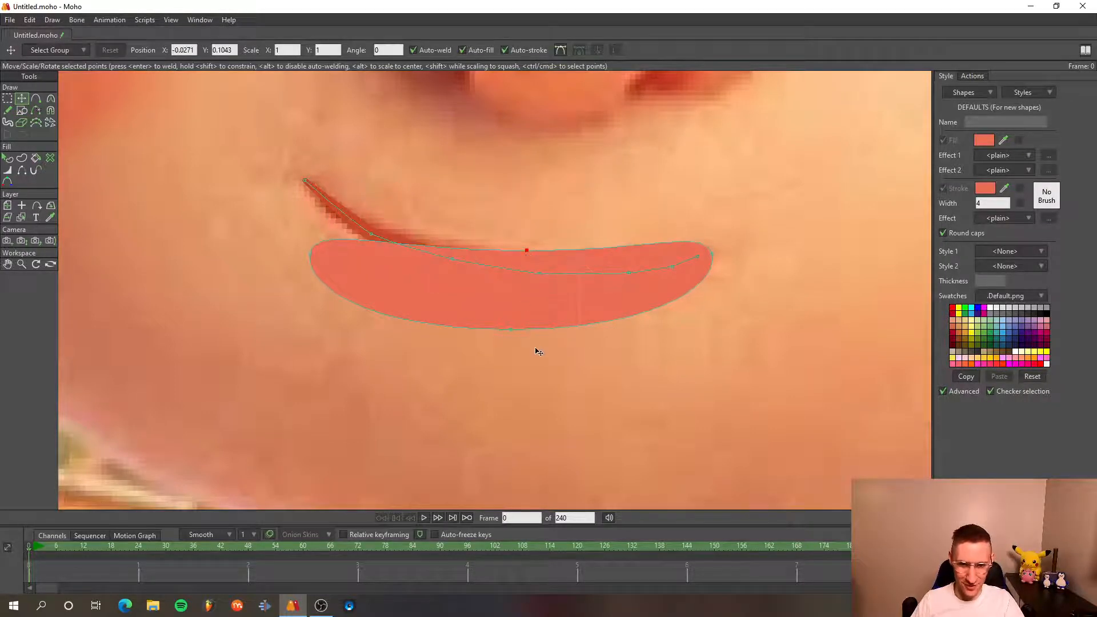
pyautogui.moveTo(536, 350); pyautogui.dragTo(571, 308)
pyautogui.moveTo(314, 255); pyautogui.dragTo(307, 179)
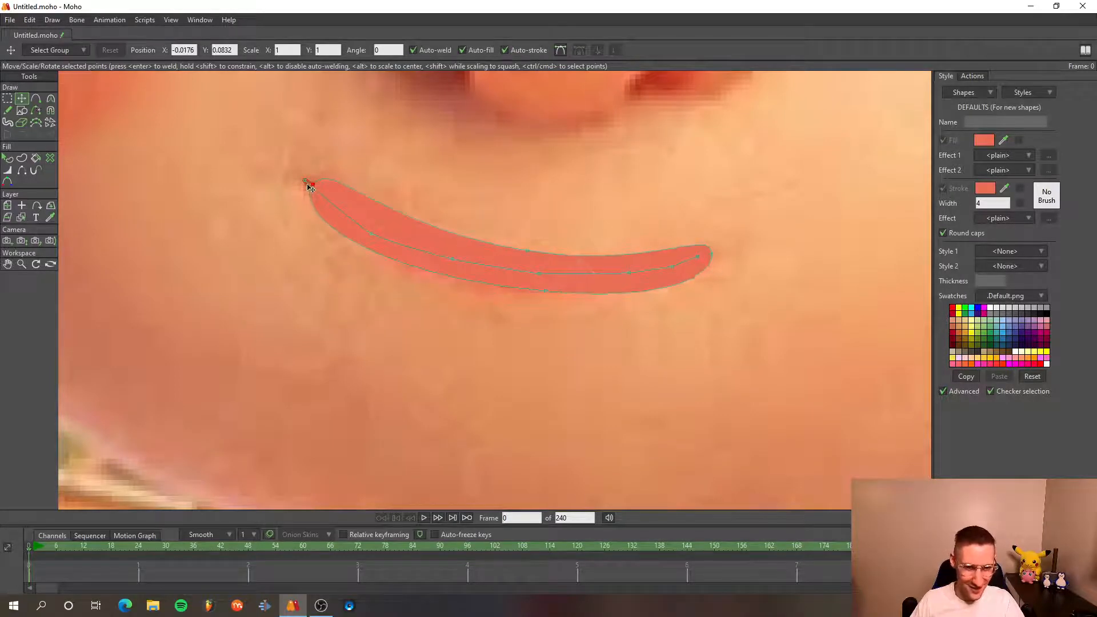
# - Add points along the left part of the lip's upper and lower edges to fit them to the reference mouth
pyautogui.press('a')
pyautogui.moveTo(356, 220); pyautogui.dragTo(351, 239)
pyautogui.moveTo(395, 211); pyautogui.dragTo(316, 187)
pyautogui.scroll(7, 324, 193)
pyautogui.moveTo(393, 214); pyautogui.dragTo(484, 259)
pyautogui.moveTo(593, 270); pyautogui.dragTo(469, 207)
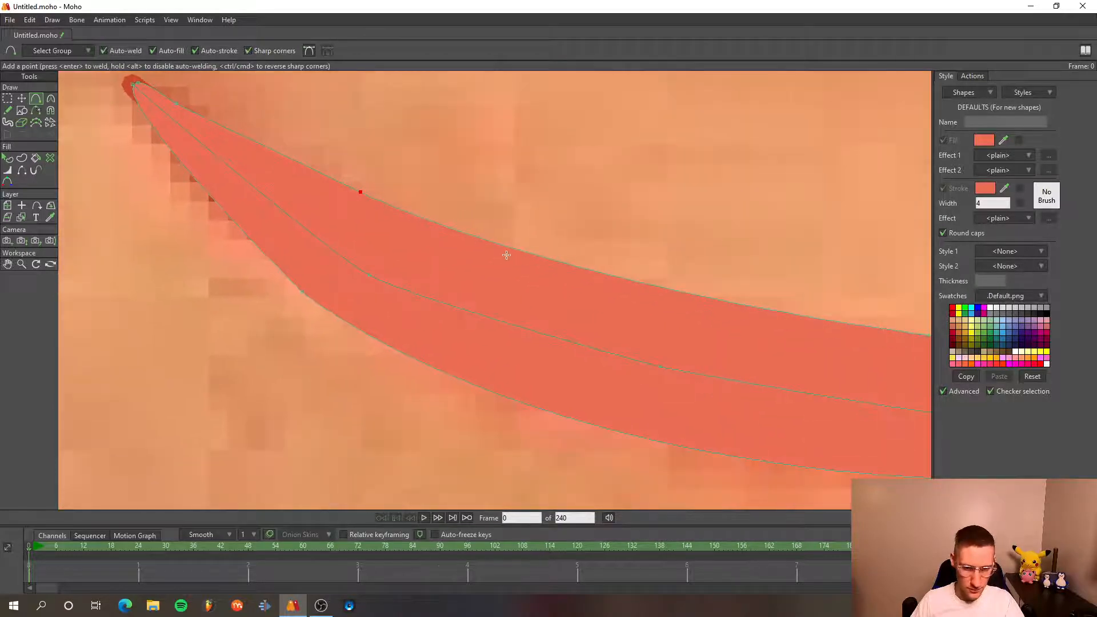
pyautogui.moveTo(507, 248)
pyautogui.mouseDown()
pyautogui.moveTo(495, 306)
pyautogui.moveTo(518, 264)
pyautogui.mouseUp()
# - Add points along the middle and right of the lip's upper edge, shaping it to the reference
pyautogui.moveTo(681, 262); pyautogui.dragTo(451, 206)
pyautogui.moveTo(574, 260); pyautogui.dragTo(567, 291)
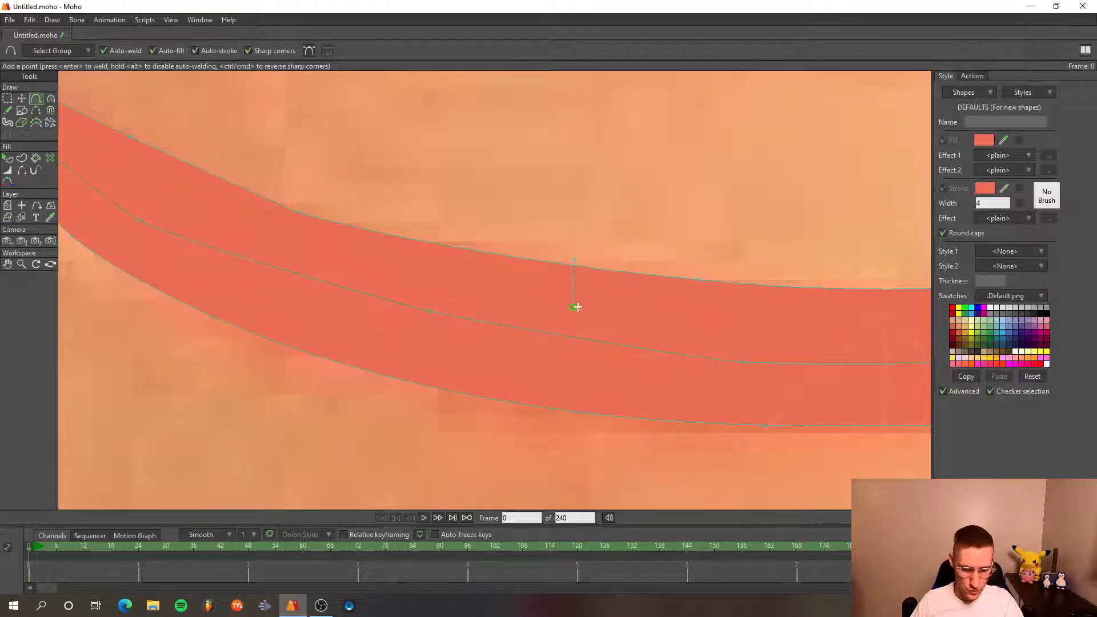
pyautogui.hotkey('ctrl', 'z')
pyautogui.moveTo(526, 259); pyautogui.dragTo(347, 261)
pyautogui.scroll(-5, 345, 262)
pyautogui.scroll(4, 565, 268)
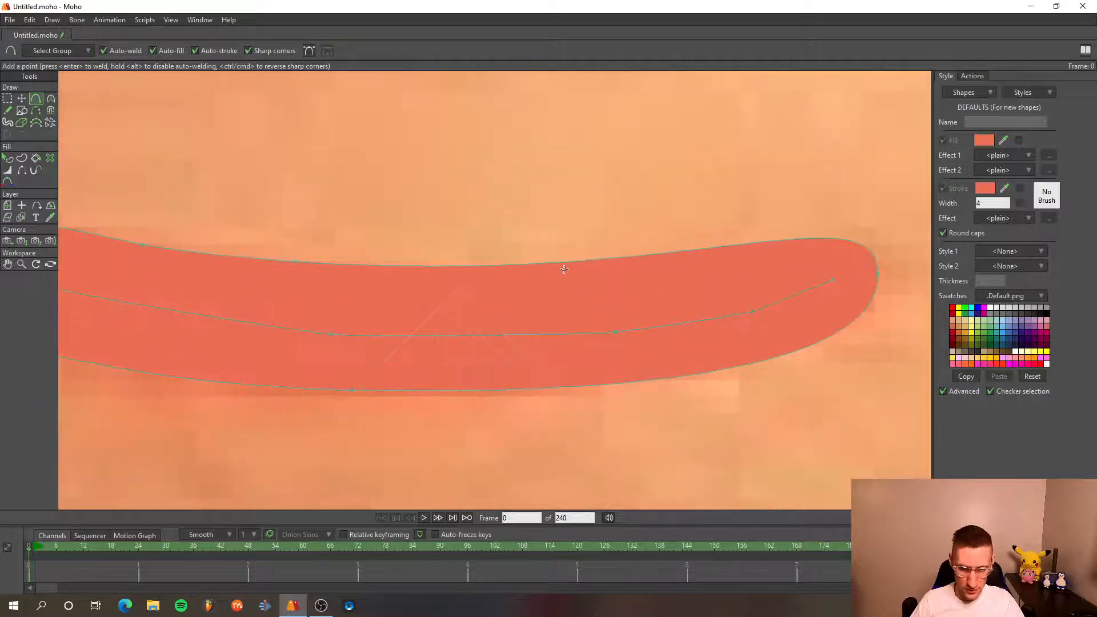
pyautogui.moveTo(564, 268); pyautogui.dragTo(566, 308)
pyautogui.hotkey('ctrl', 'z')
pyautogui.moveTo(560, 263); pyautogui.dragTo(629, 259)
pyautogui.moveTo(707, 282); pyautogui.dragTo(499, 270)
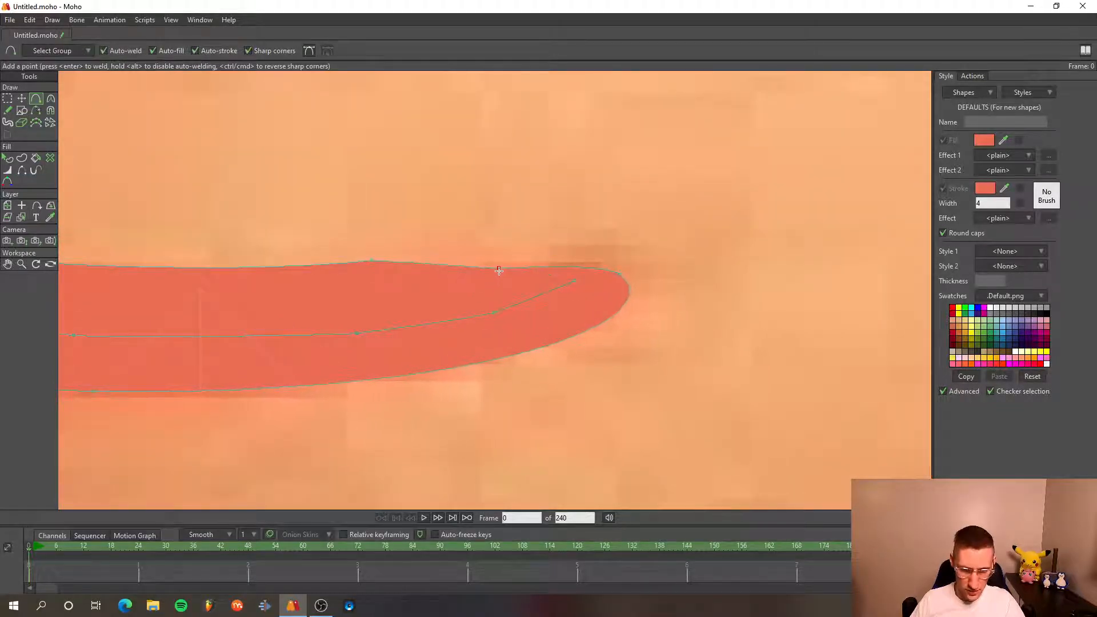
# - Move the point at the lip's right end up toward the mouth corner
pyautogui.press('t')
pyautogui.click(620, 275)
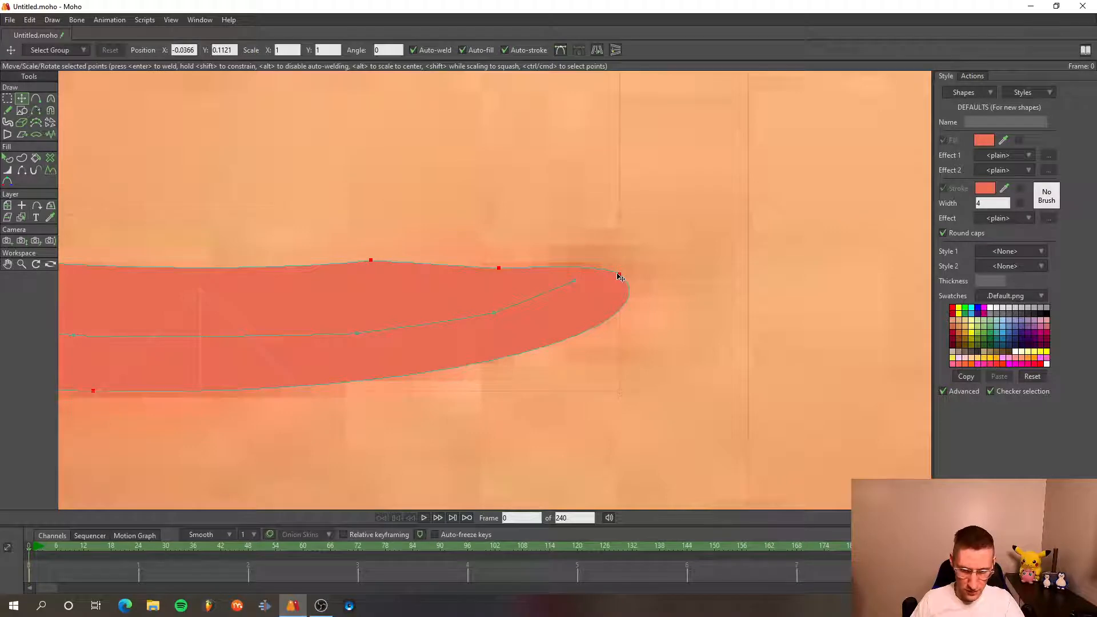
pyautogui.moveTo(621, 277); pyautogui.dragTo(615, 261)
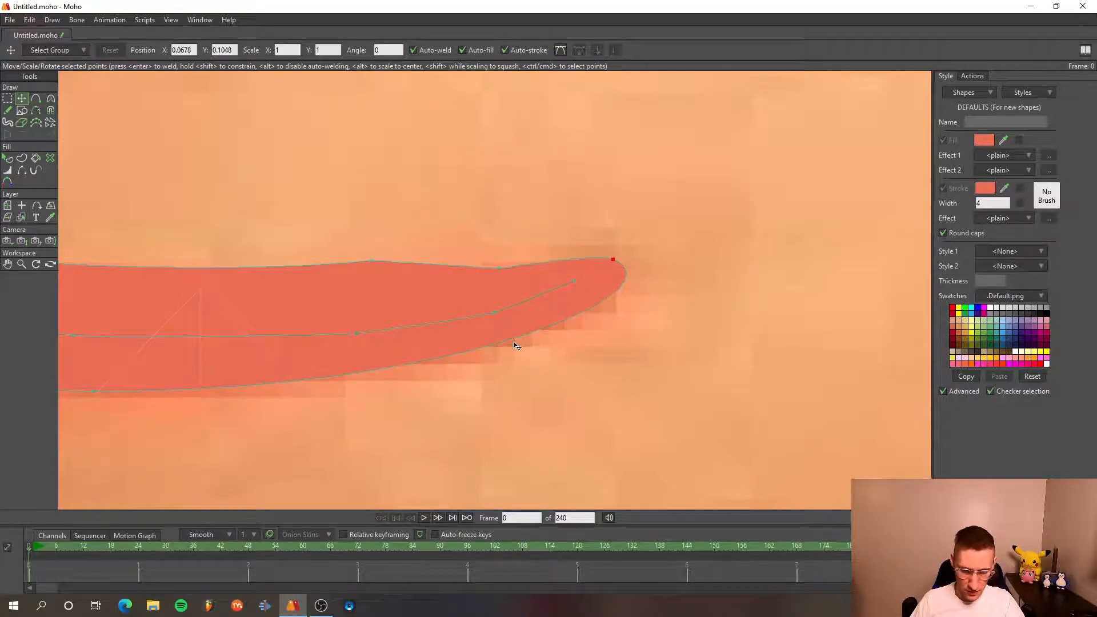
# - Add points along the right part of the lip's lower edge, pulling it onto the reference outline
pyautogui.moveTo(519, 343); pyautogui.dragTo(599, 272)
pyautogui.press('a')
pyautogui.moveTo(554, 335); pyautogui.dragTo(714, 262)
pyautogui.scroll(-1, 598, 282)
pyautogui.moveTo(493, 271); pyautogui.dragTo(566, 270)
pyautogui.moveTo(490, 302); pyautogui.dragTo(777, 320)
# - Add two points on the left part of the lip's lower edge and fit them to the reference
pyautogui.scroll(-2, 776, 320)
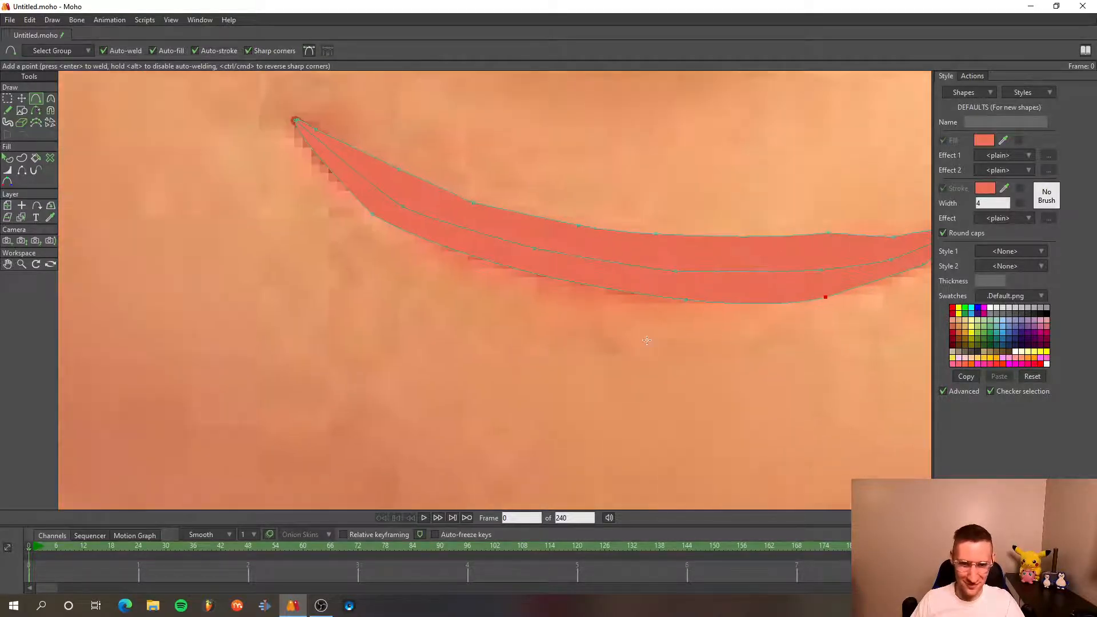
pyautogui.scroll(1, 508, 280)
pyautogui.moveTo(512, 264); pyautogui.dragTo(494, 273)
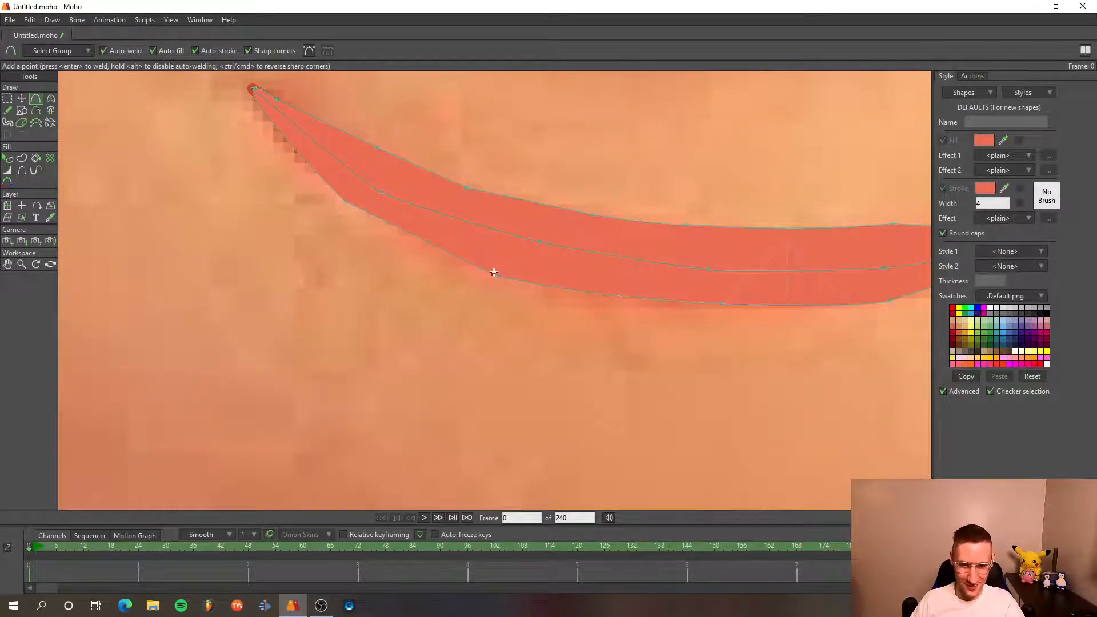
pyautogui.moveTo(301, 177); pyautogui.dragTo(347, 203)
pyautogui.scroll(-2, 445, 225)
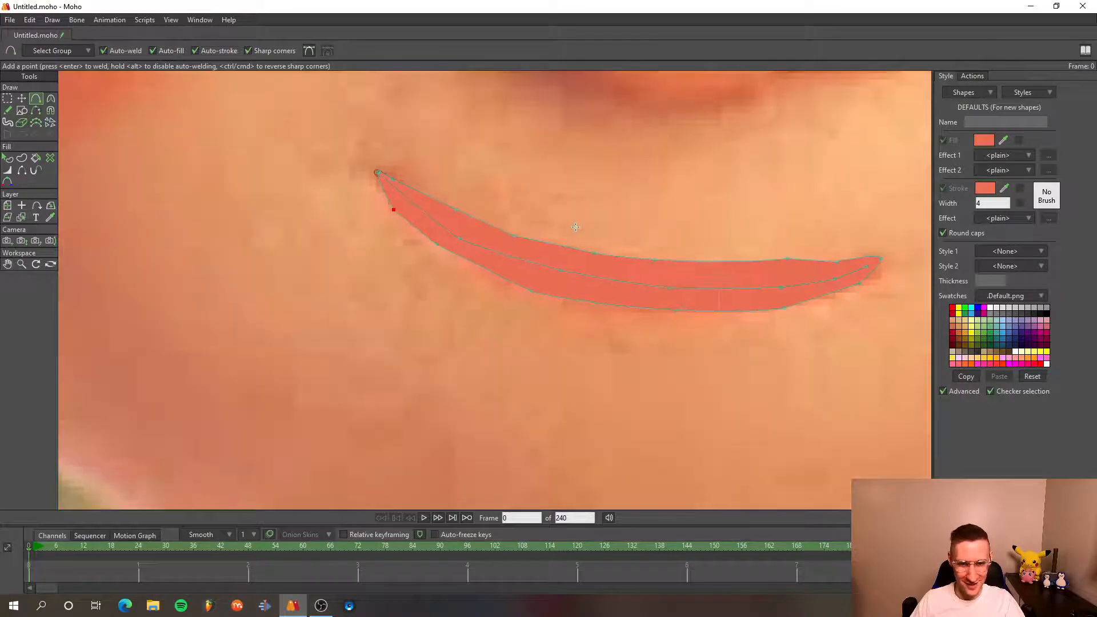
# - Select all the mouth points and smooth them together by increasing their curvature
pyautogui.moveTo(598, 266); pyautogui.dragTo(389, 262)
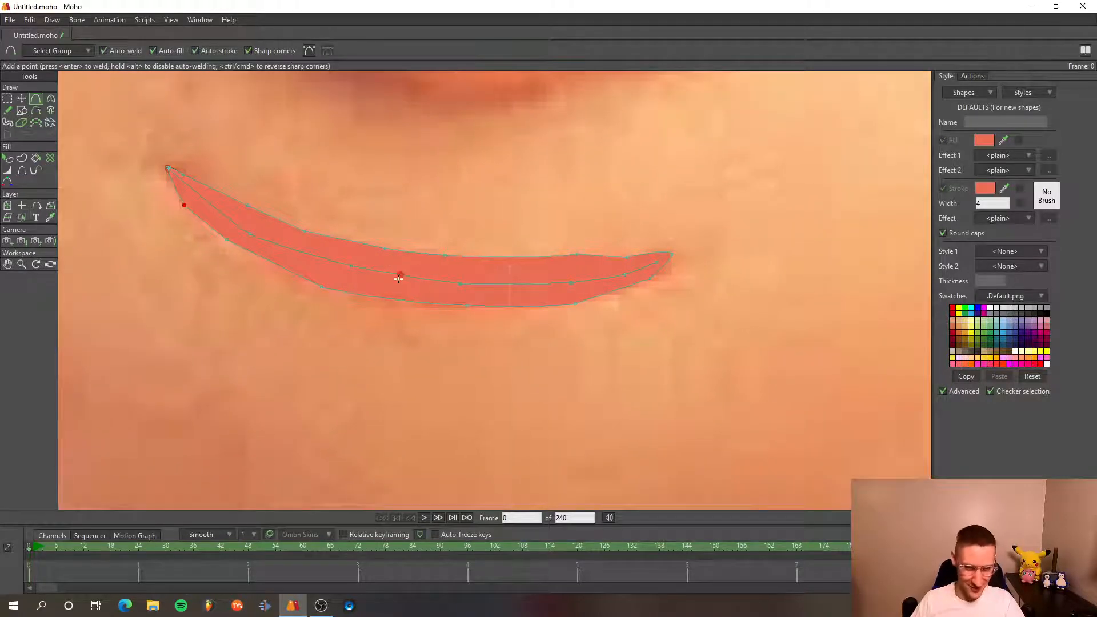
pyautogui.press('t')
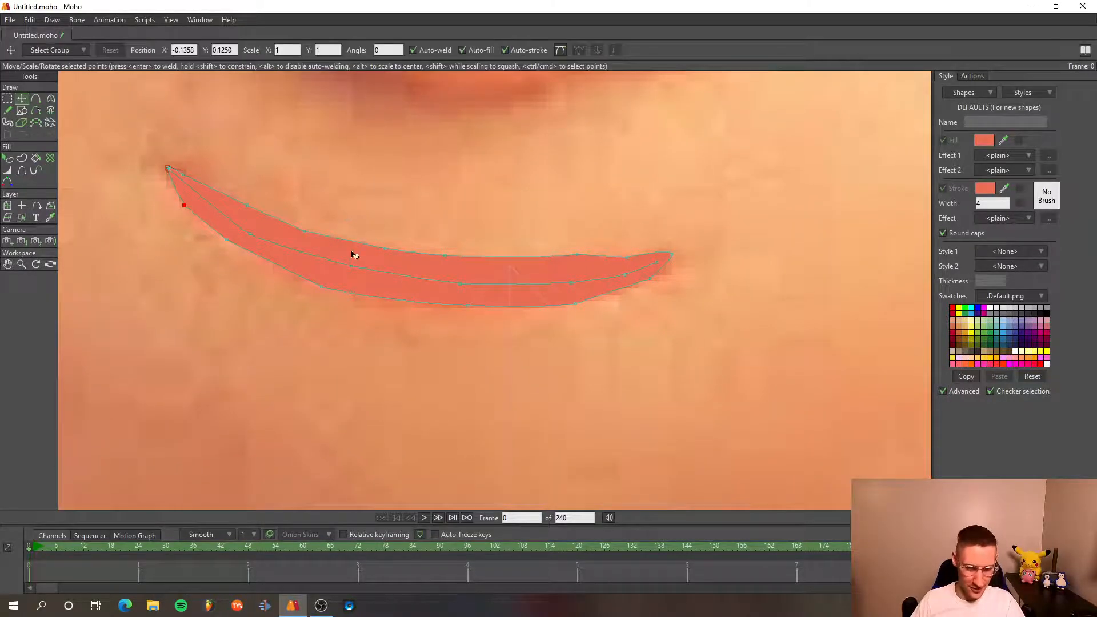
pyautogui.hotkey('ctrl', 'a')
pyautogui.press('c')
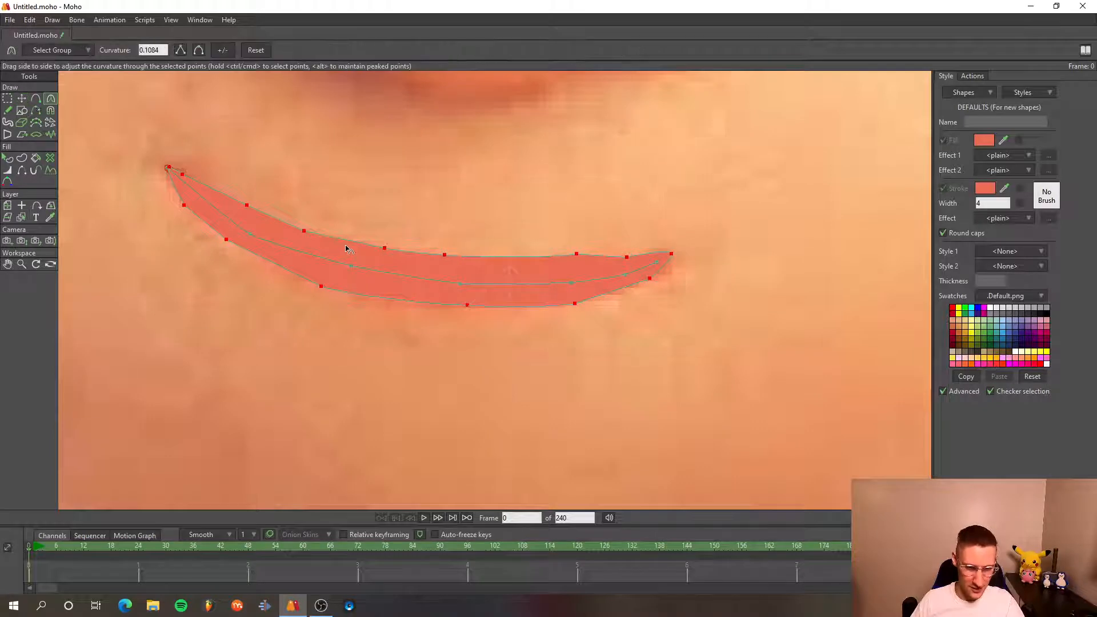
pyautogui.moveTo(345, 248); pyautogui.dragTo(550, 261)
# - Adjust the lip's lower-right point and smooth the lower edge, setting its middle point's curvature to about 0.97
pyautogui.scroll(4, 596, 259)
pyautogui.press('t')
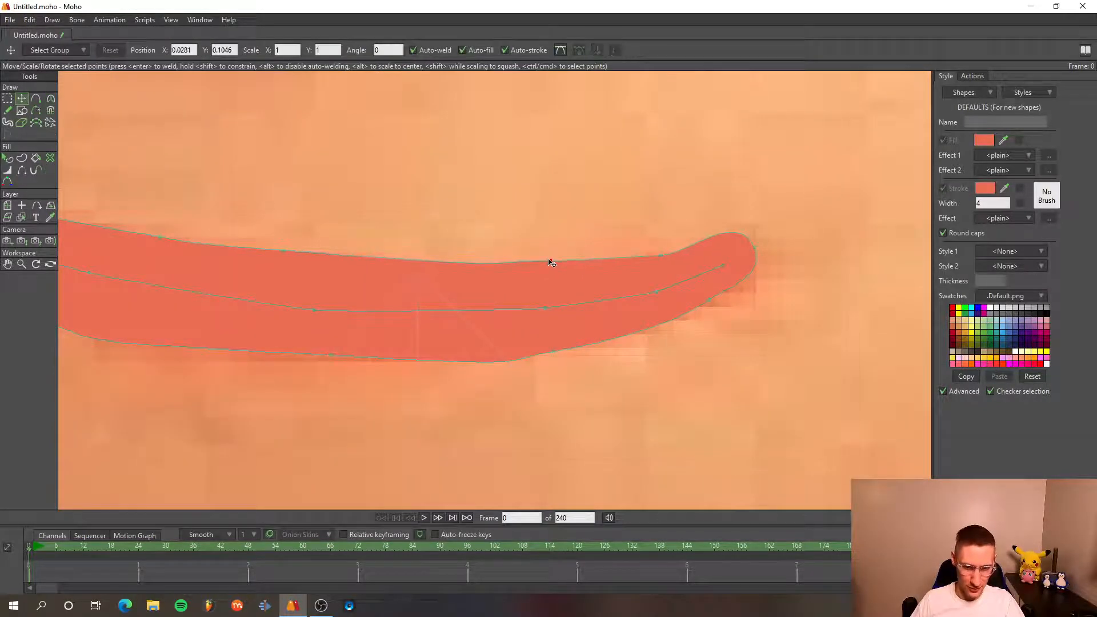
pyautogui.moveTo(553, 359); pyautogui.dragTo(509, 375)
pyautogui.press('c')
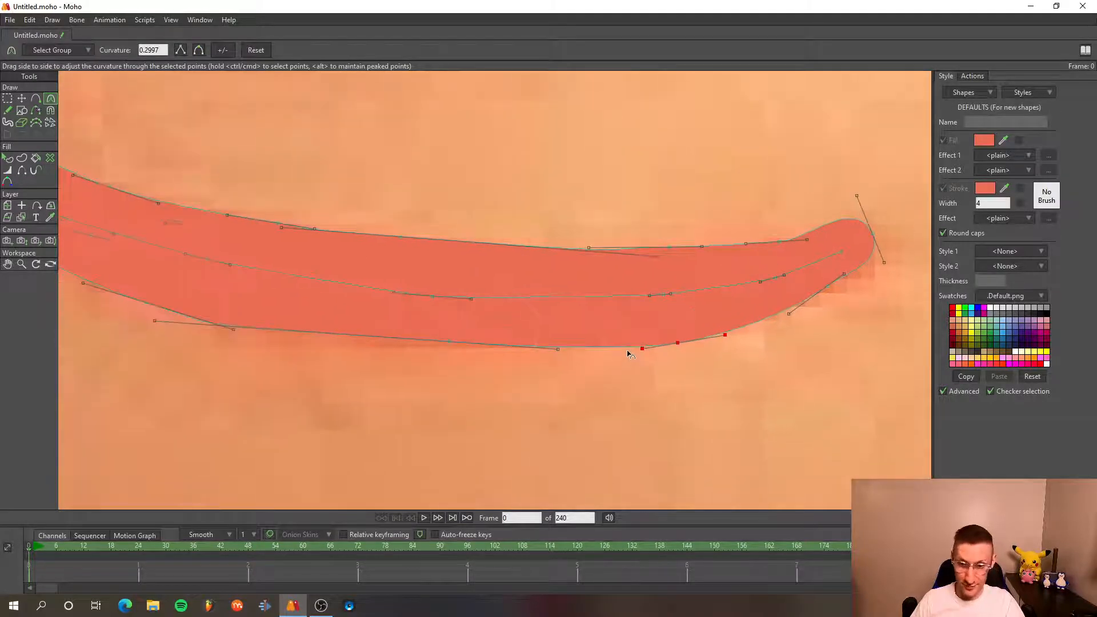
pyautogui.scroll(-2, 628, 354)
pyautogui.moveTo(334, 338); pyautogui.dragTo(427, 347)
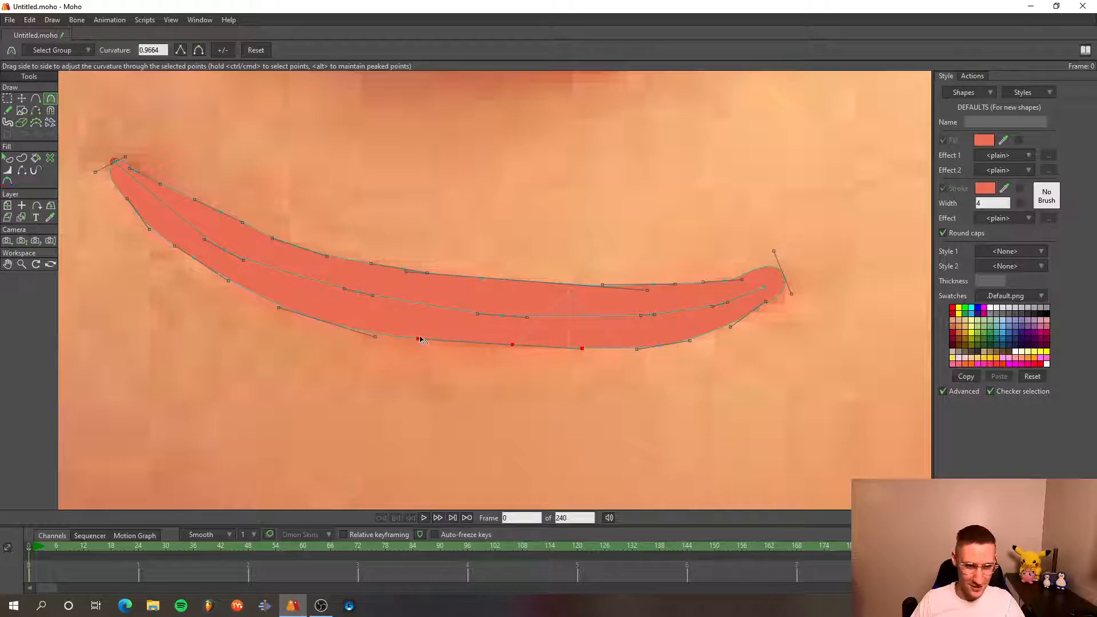
# - Select the light lip shape and send it behind the darker mouth line
pyautogui.press('q')
pyautogui.click(433, 321)
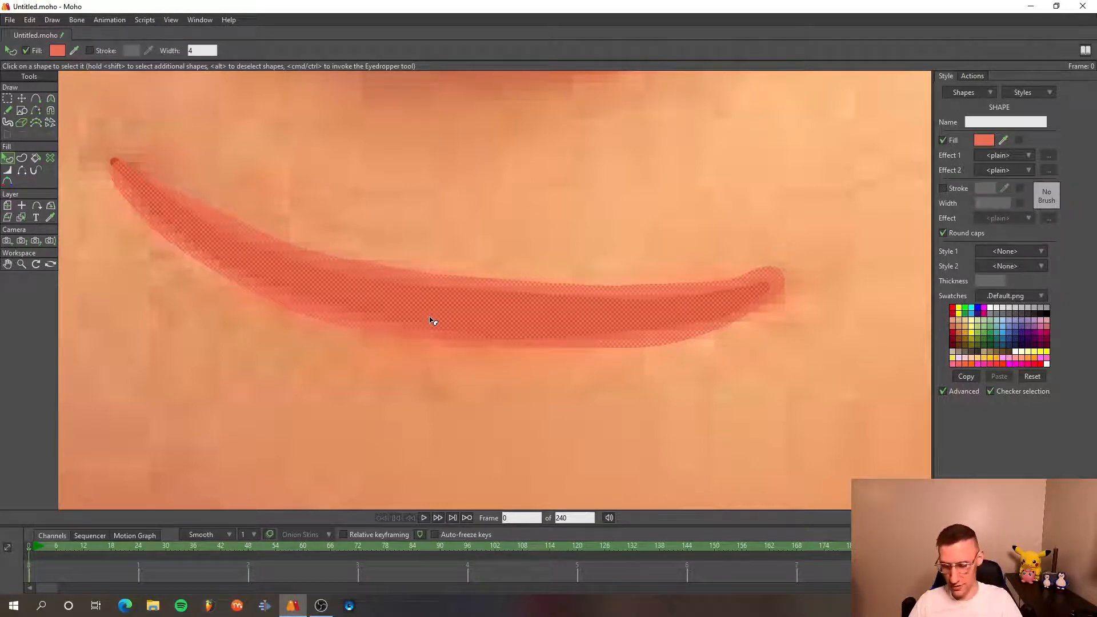
pyautogui.press('t')
# - Render a preview of the frame, inspect the mouth up close and close the preview
pyautogui.scroll(-2, 578, 205)
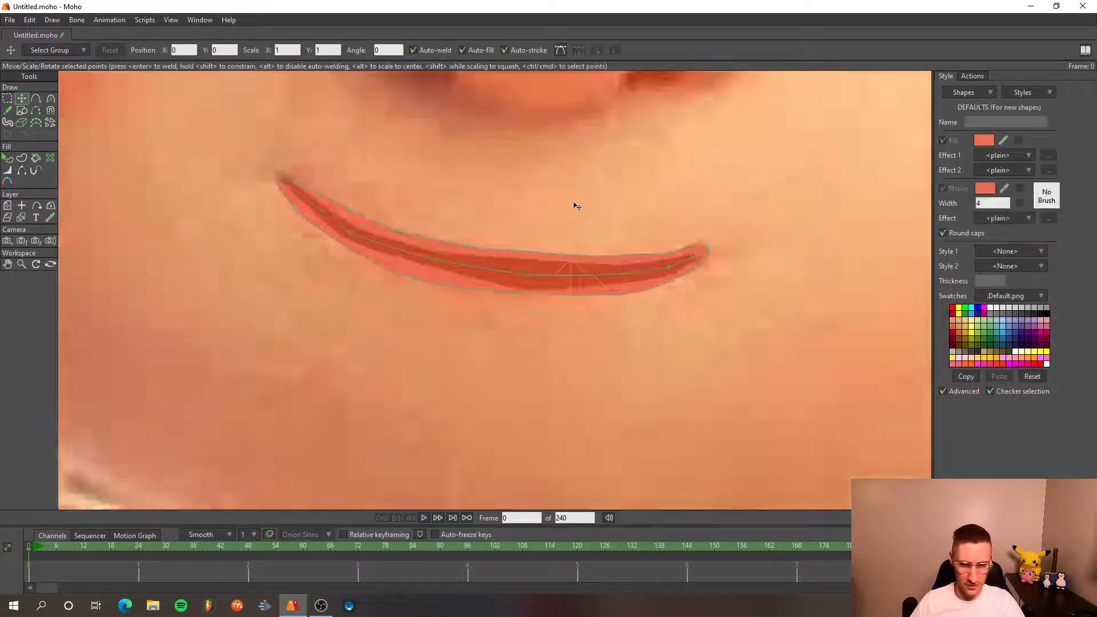
pyautogui.scroll(-3, 577, 206)
pyautogui.hotkey('ctrl', 'r')
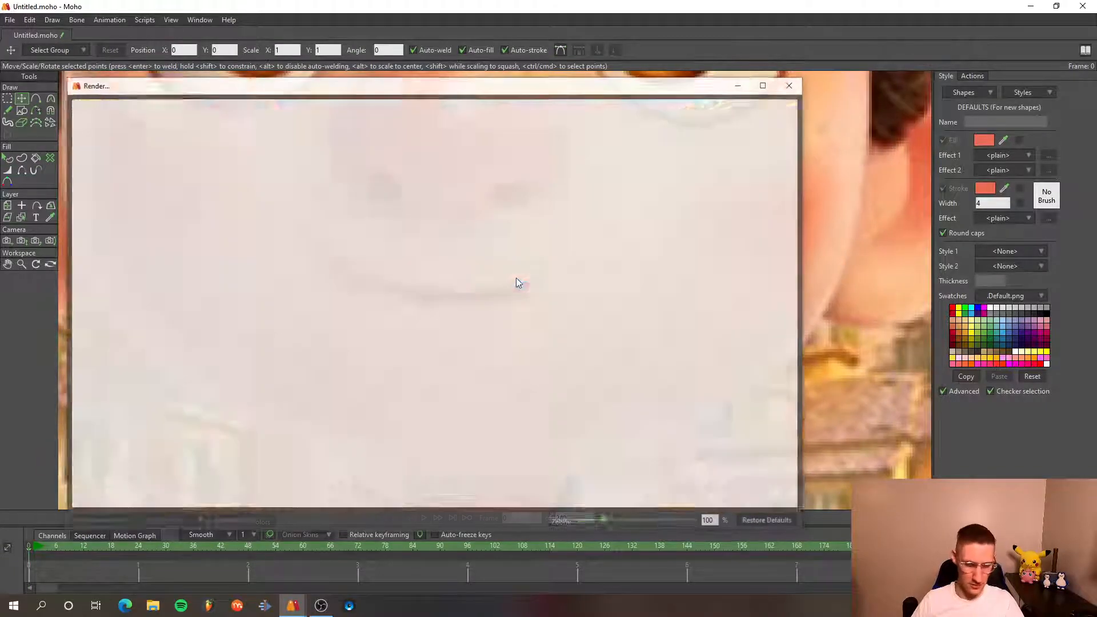
pyautogui.scroll(4, 438, 296)
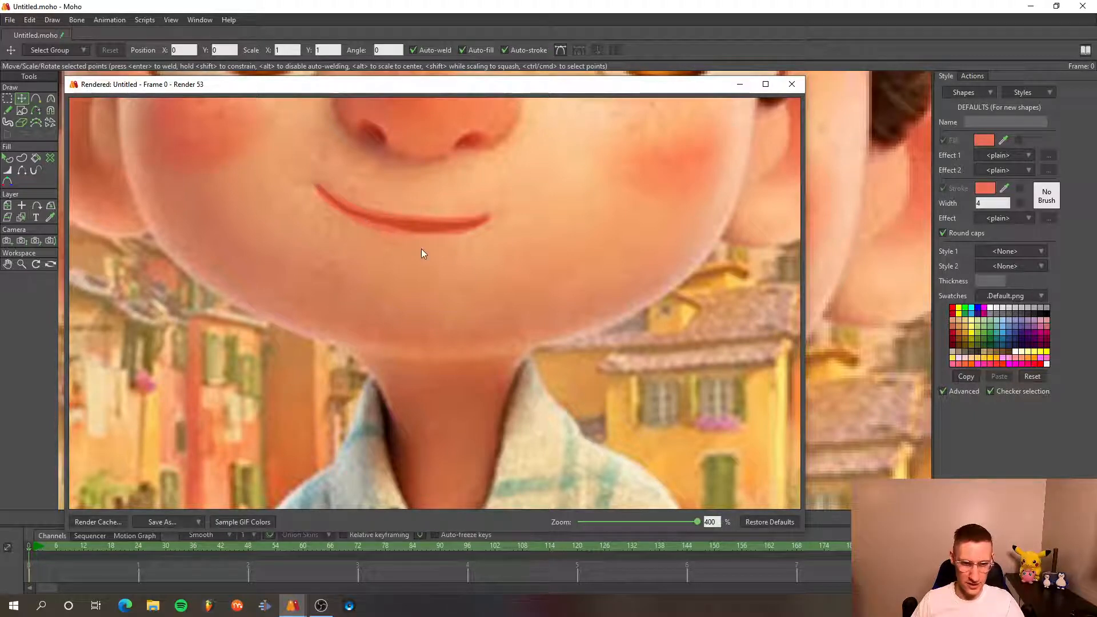
pyautogui.click(791, 84)
# - Thin the middle point of the dark mouth line to 88% with the Line Width tool
pyautogui.scroll(6, 434, 320)
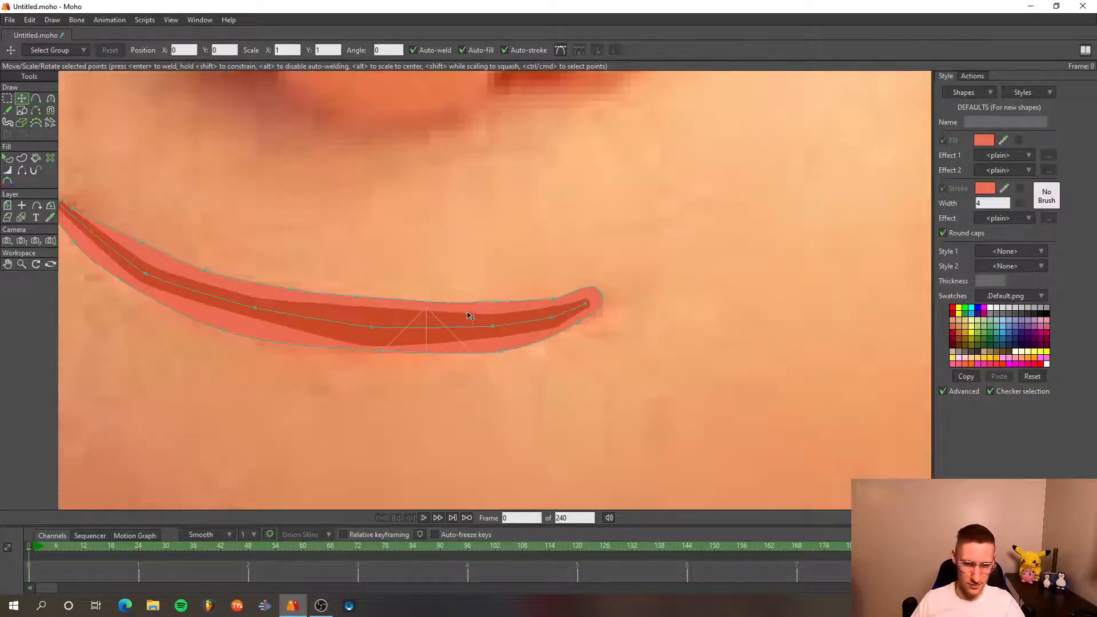
pyautogui.scroll(3, 434, 325)
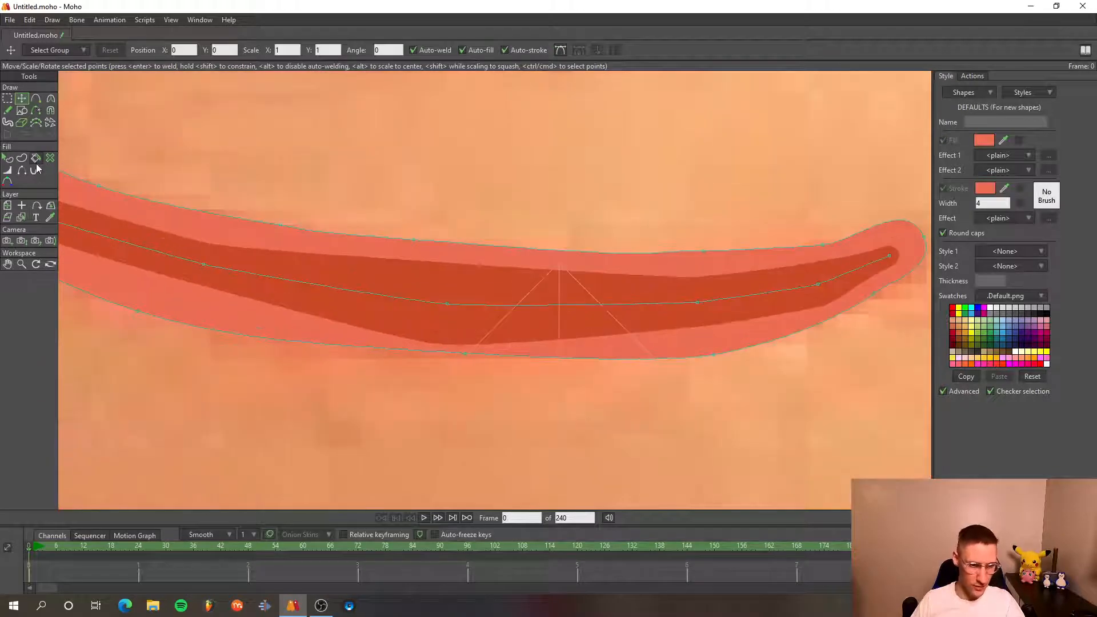
pyautogui.click(9, 171)
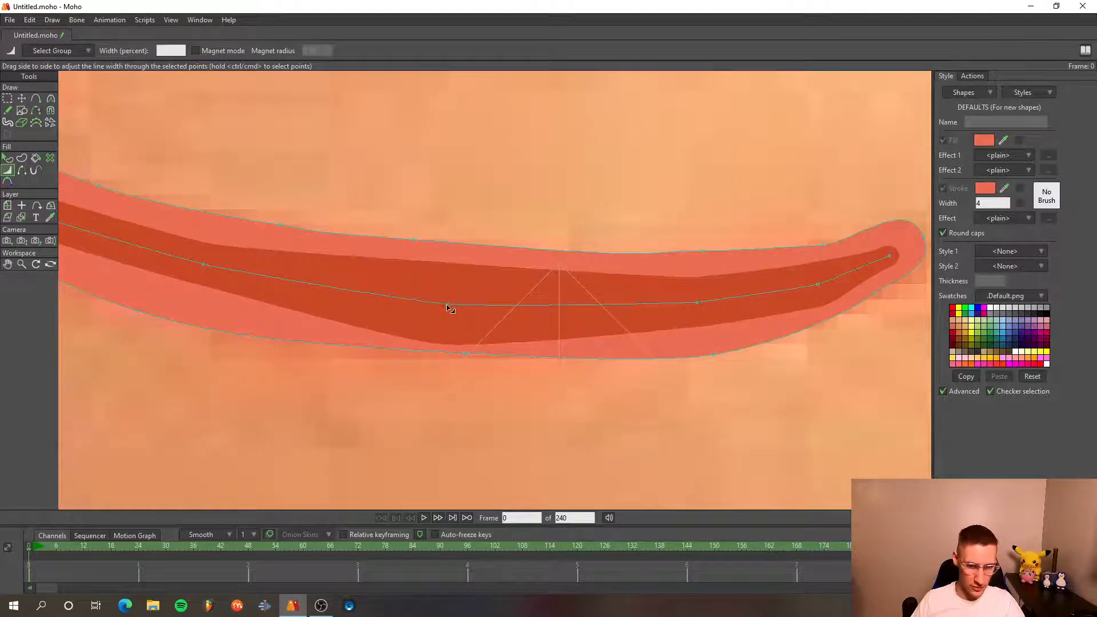
pyautogui.moveTo(452, 307); pyautogui.dragTo(434, 306)
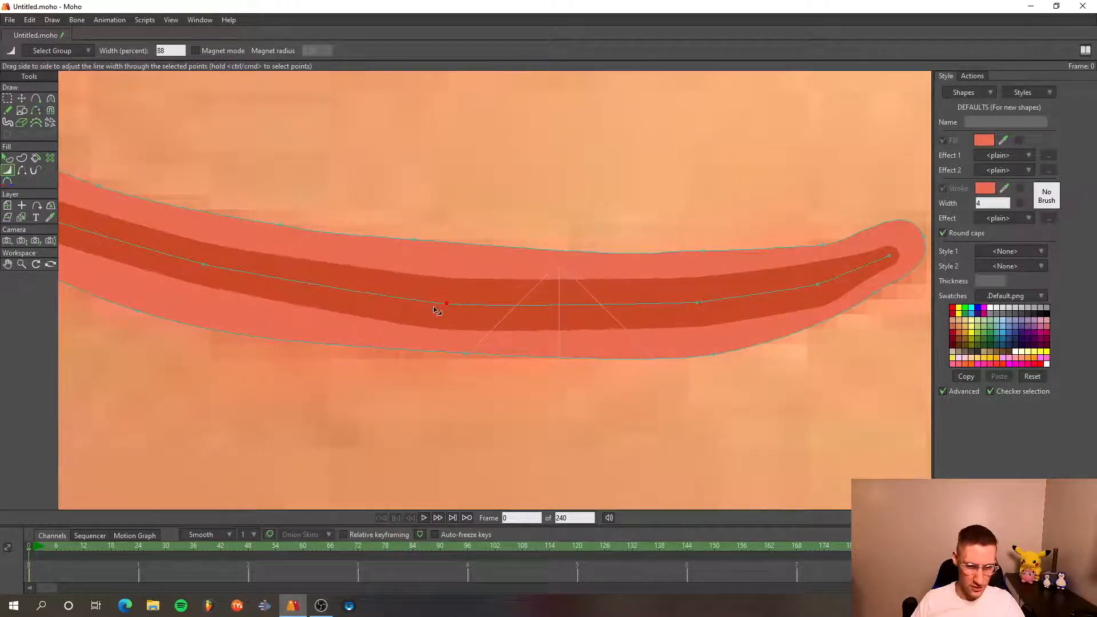
# - Narrow the mouth line's right end point and set the point beside it to 50% line width
pyautogui.moveTo(647, 294); pyautogui.dragTo(429, 287)
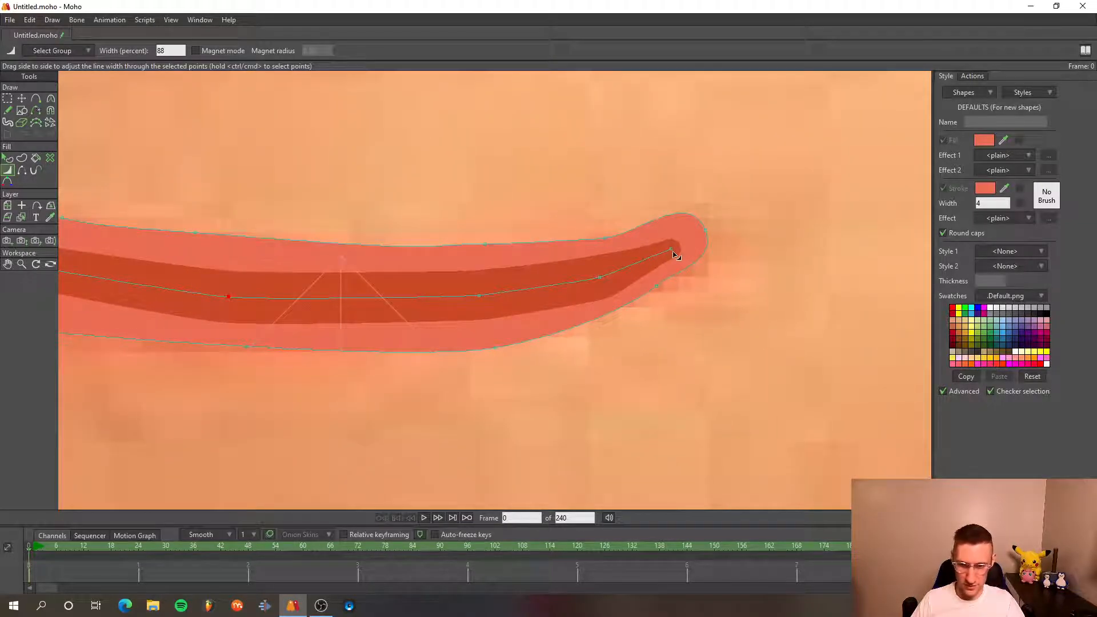
pyautogui.moveTo(674, 253); pyautogui.dragTo(668, 249)
pyautogui.moveTo(602, 278); pyautogui.dragTo(595, 279)
pyautogui.moveTo(532, 291); pyautogui.dragTo(683, 280)
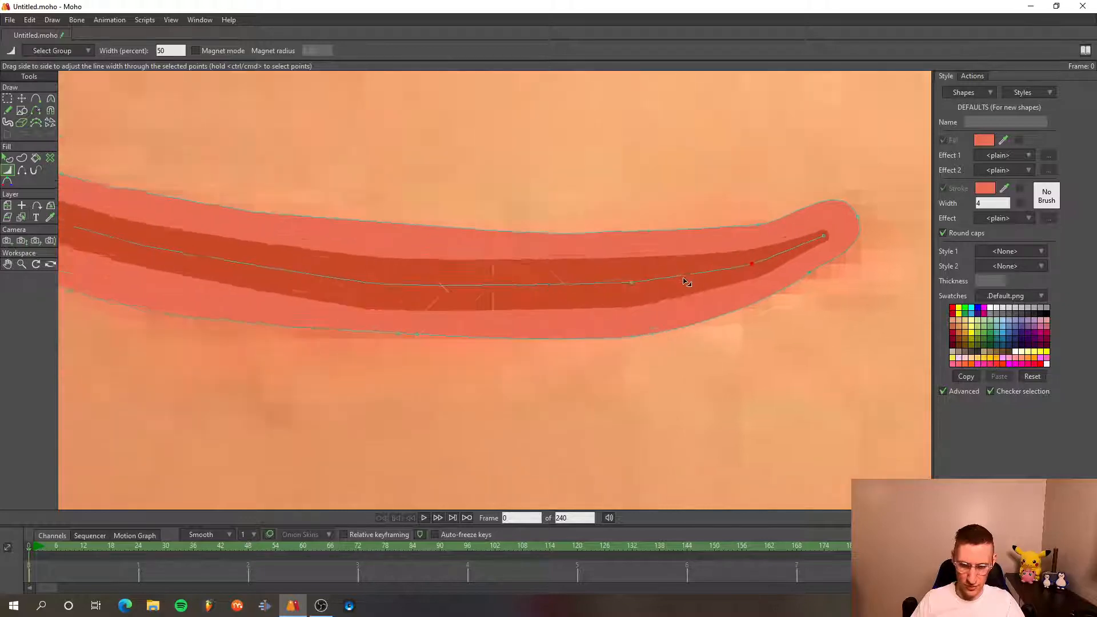
# - Taper the mouth line's left end point to 0% line width and the point beside it to 52%
pyautogui.scroll(-2, 683, 279)
pyautogui.moveTo(380, 280); pyautogui.dragTo(606, 337)
pyautogui.moveTo(288, 199); pyautogui.dragTo(393, 276)
pyautogui.scroll(1, 393, 276)
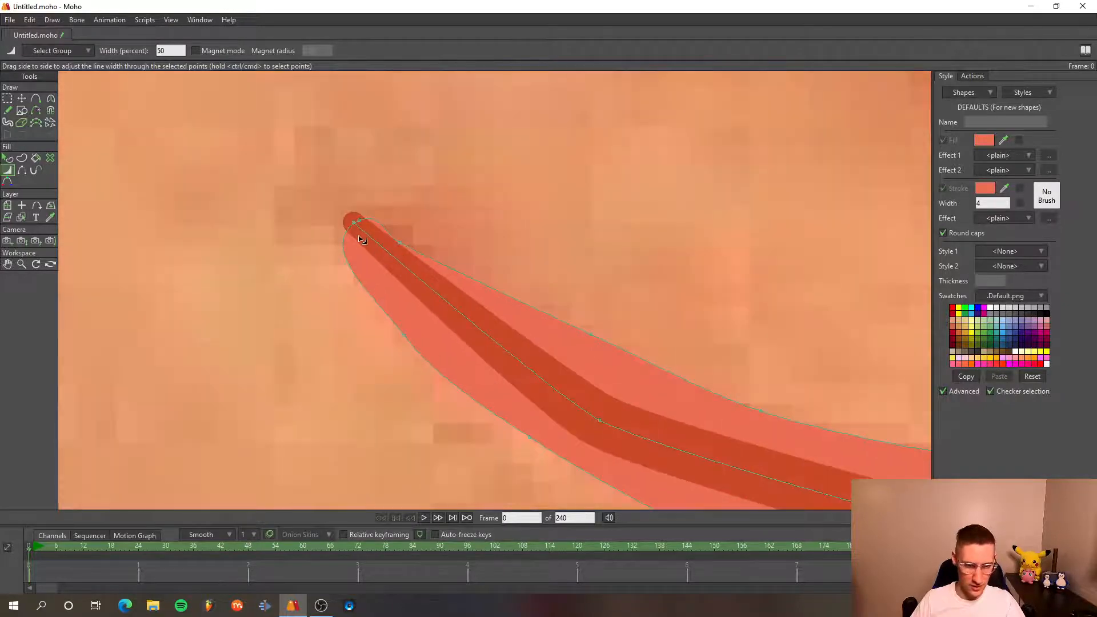
pyautogui.moveTo(366, 240); pyautogui.dragTo(347, 236)
pyautogui.scroll(3, 410, 238)
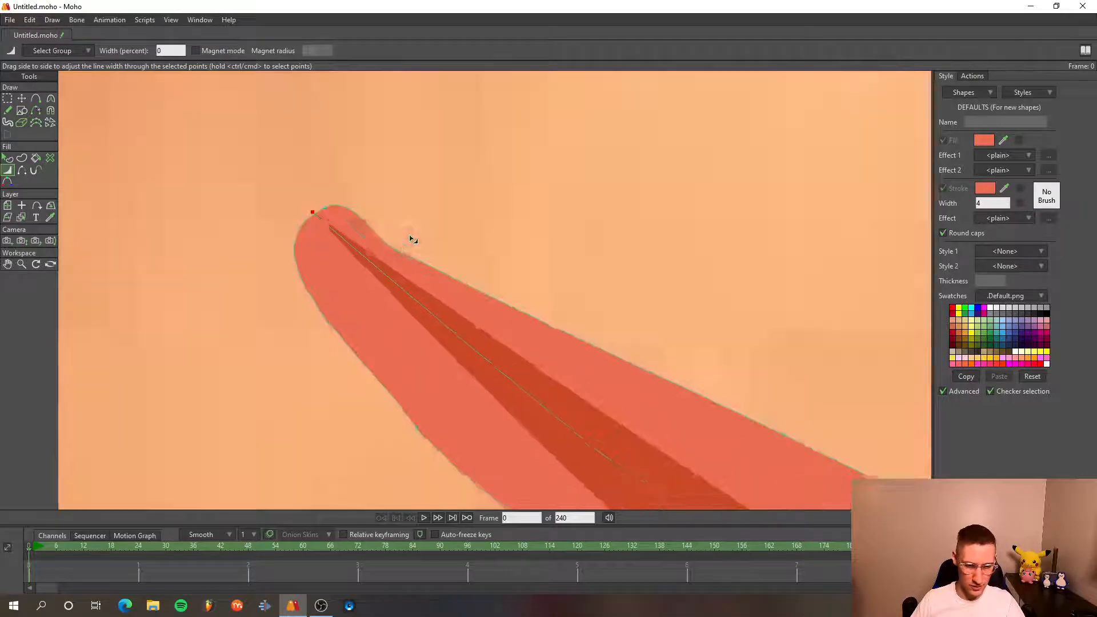
pyautogui.scroll(-6, 471, 250)
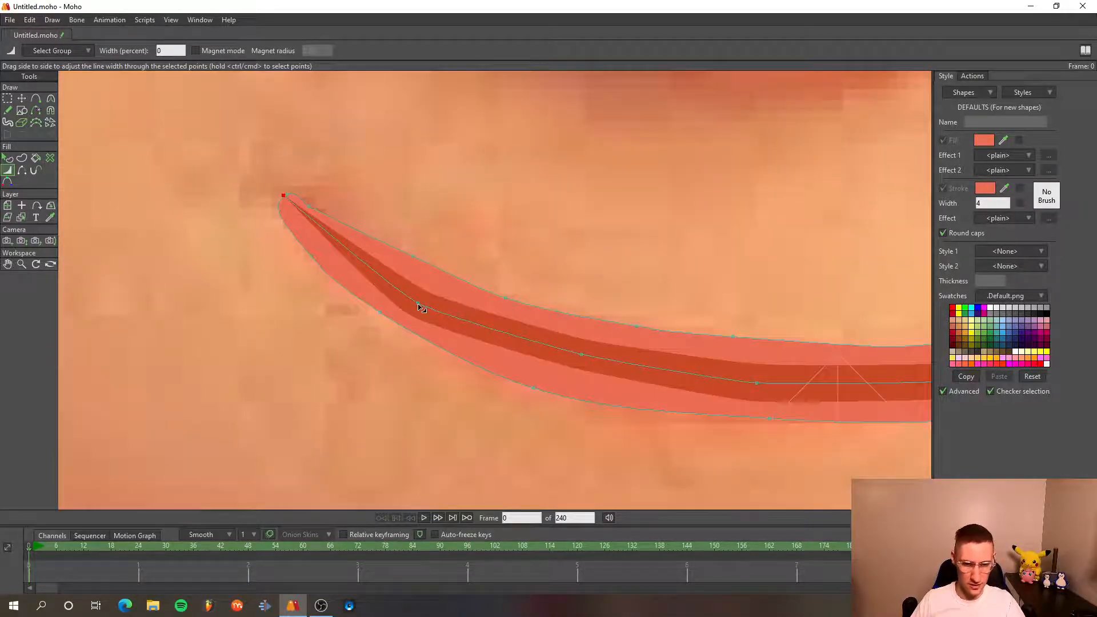
pyautogui.click(419, 304)
# - Render another preview of the frame to check the tapered mouth line, and close it
pyautogui.scroll(-5, 542, 262)
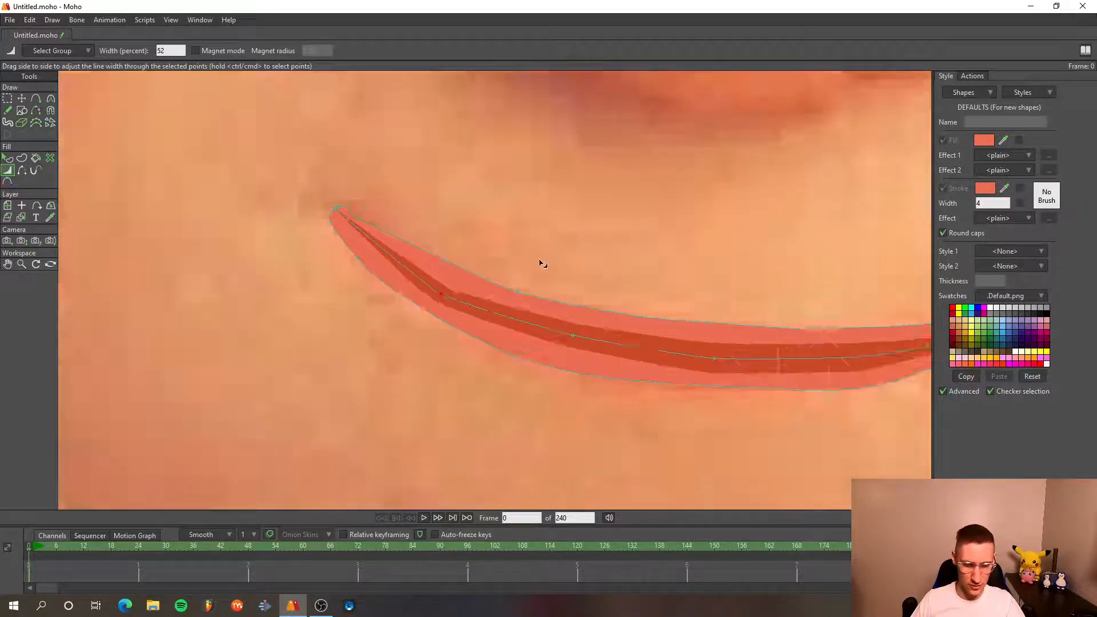
pyautogui.hotkey('ctrl', 'r')
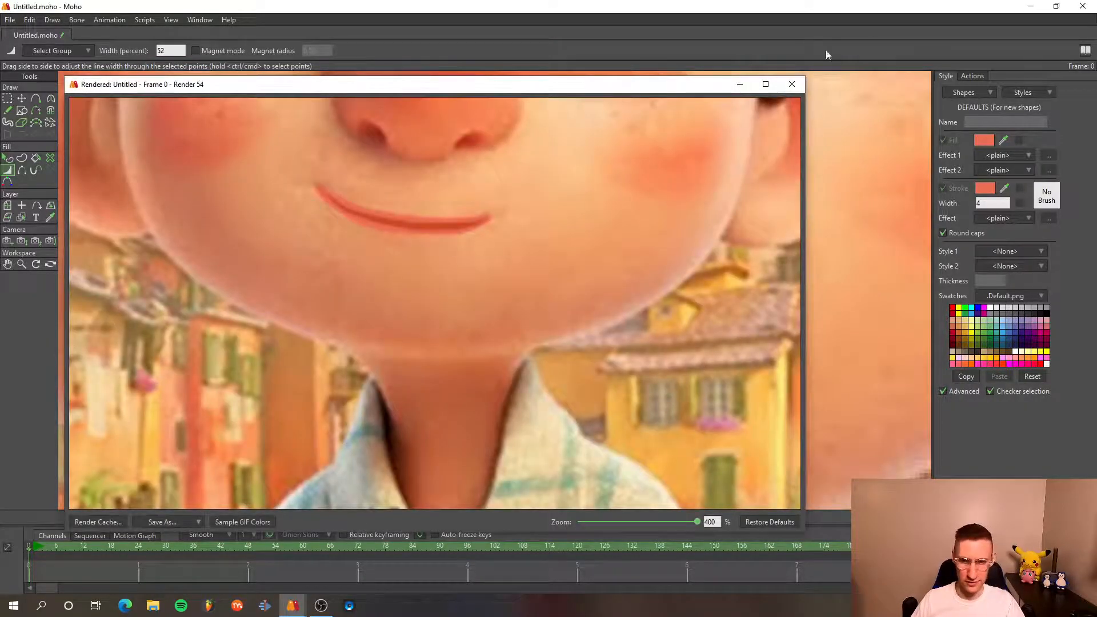
pyautogui.click(792, 84)
pyautogui.scroll(-3, 654, 261)
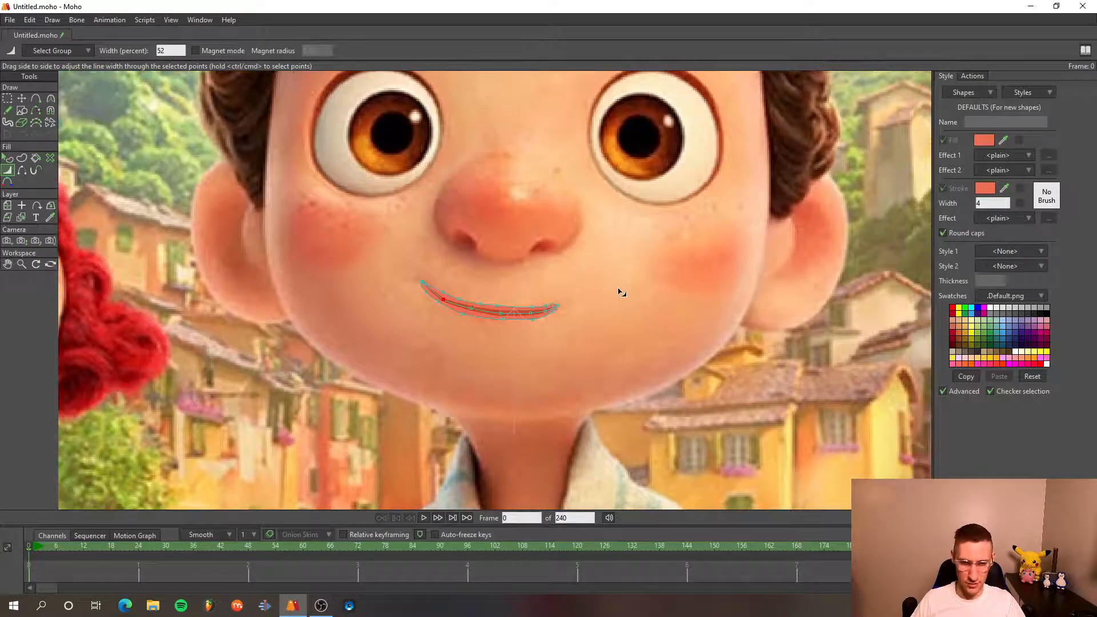
# - Save the project as Luca.moho in the Luca folder
pyautogui.click(12, 20)
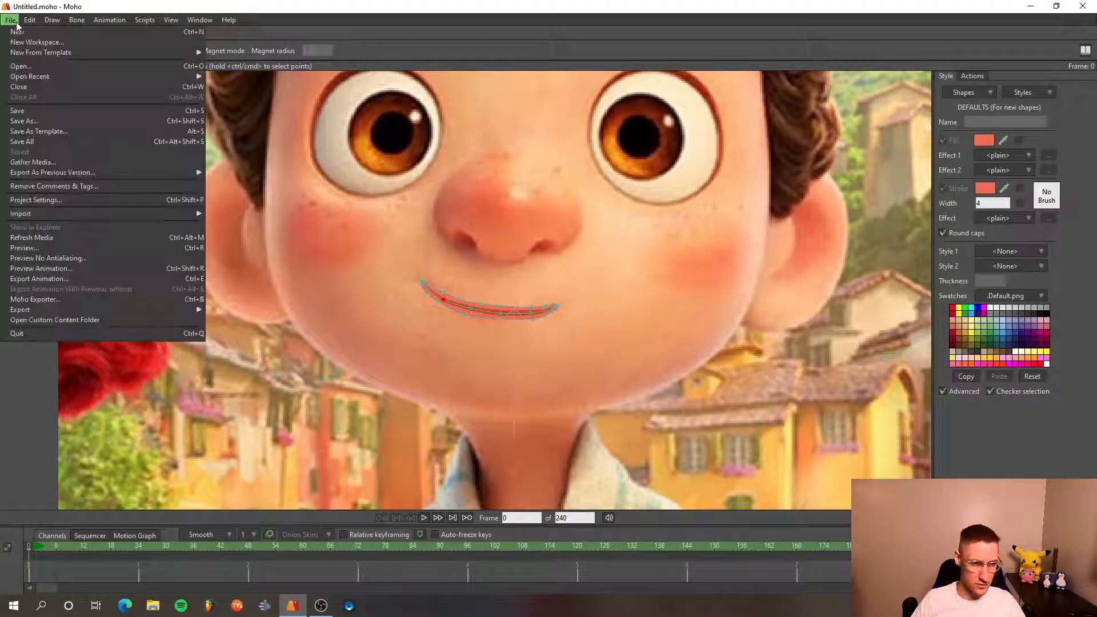
pyautogui.click(50, 125)
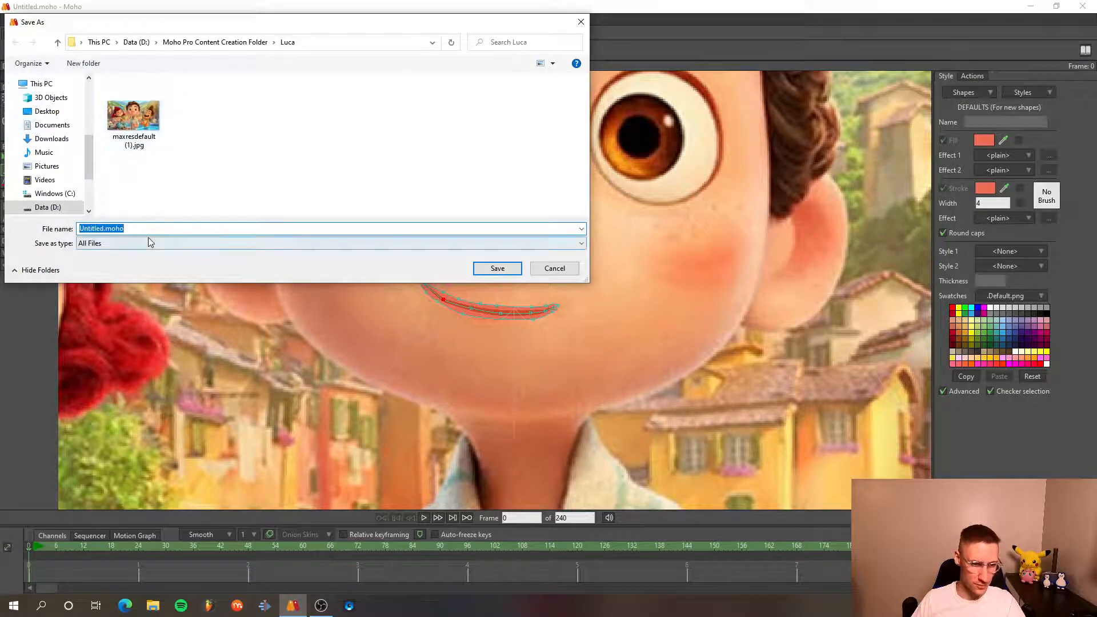
pyautogui.click(103, 229)
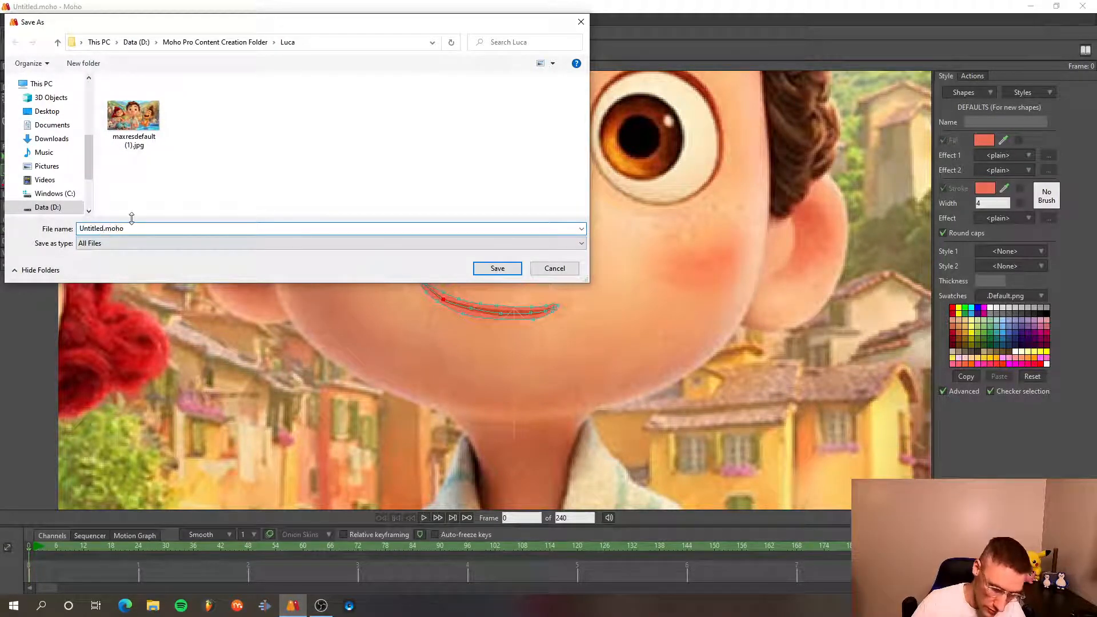
pyautogui.press('BackSpace')
pyautogui.press('BackSpace')
pyautogui.press('BackSpace')
pyautogui.press('BackSpace')
pyautogui.press('BackSpace')
pyautogui.press('BackSpace')
pyautogui.press('BackSpace')
pyautogui.press('BackSpace')
pyautogui.write('Luca')
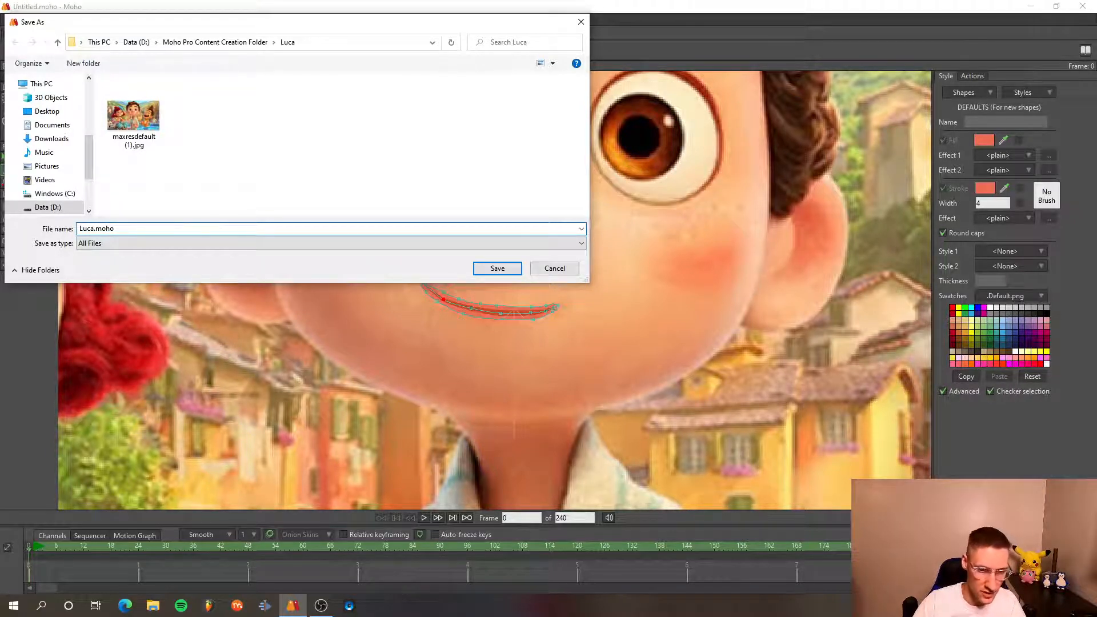
pyautogui.press('Return')
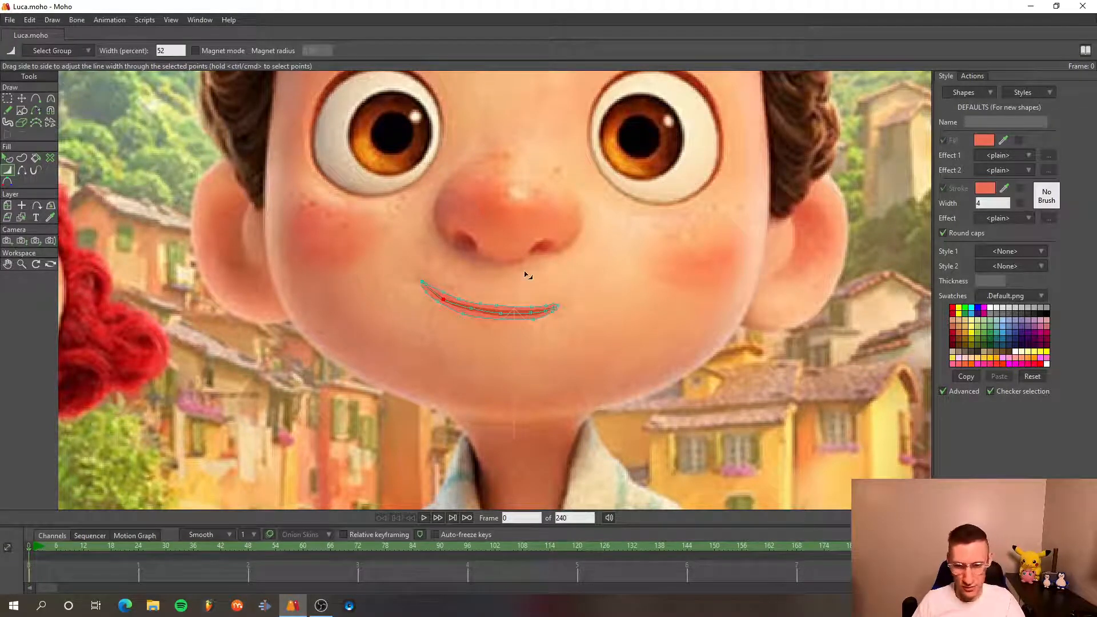
# - Return the Moho window to full screen and show the Layers window beside the canvas
pyautogui.scroll(-5, 601, 286)
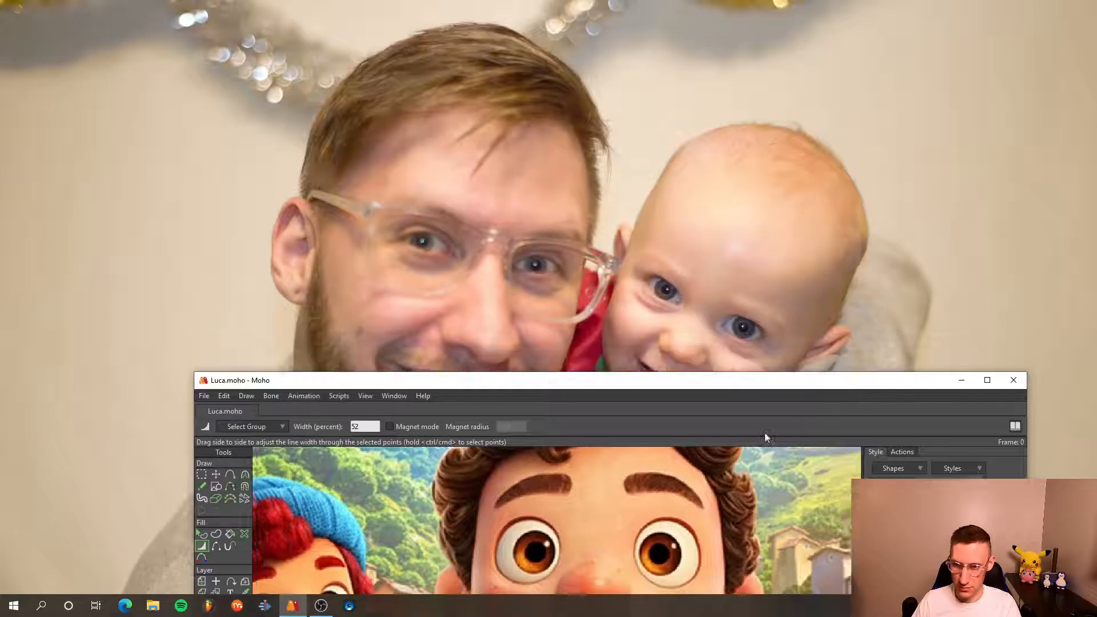
pyautogui.moveTo(765, 433); pyautogui.dragTo(771, 0)
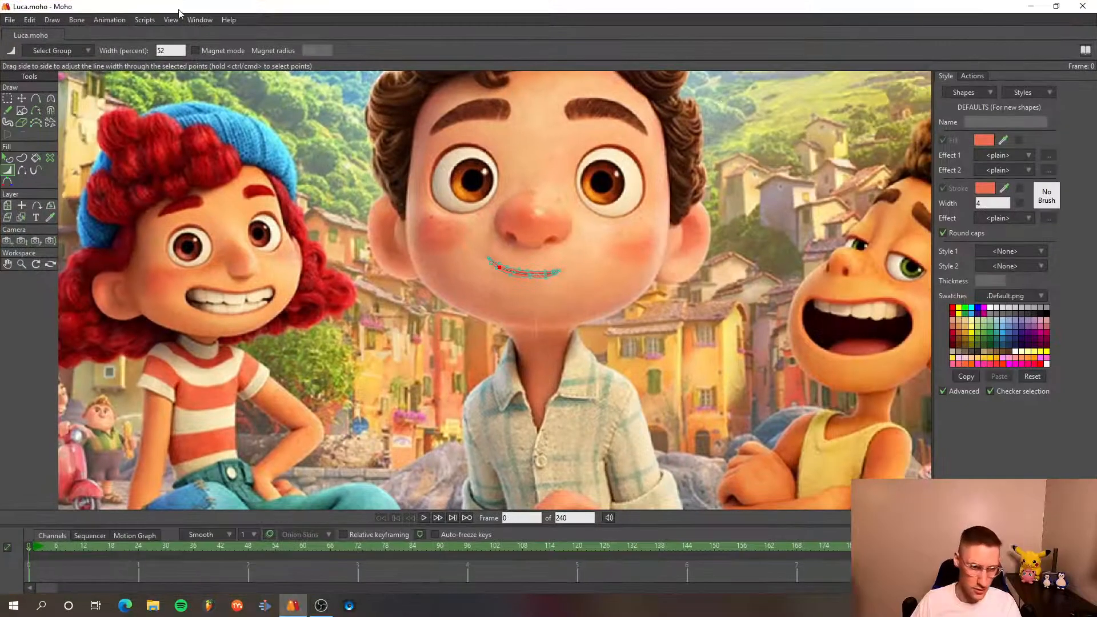
pyautogui.click(200, 19)
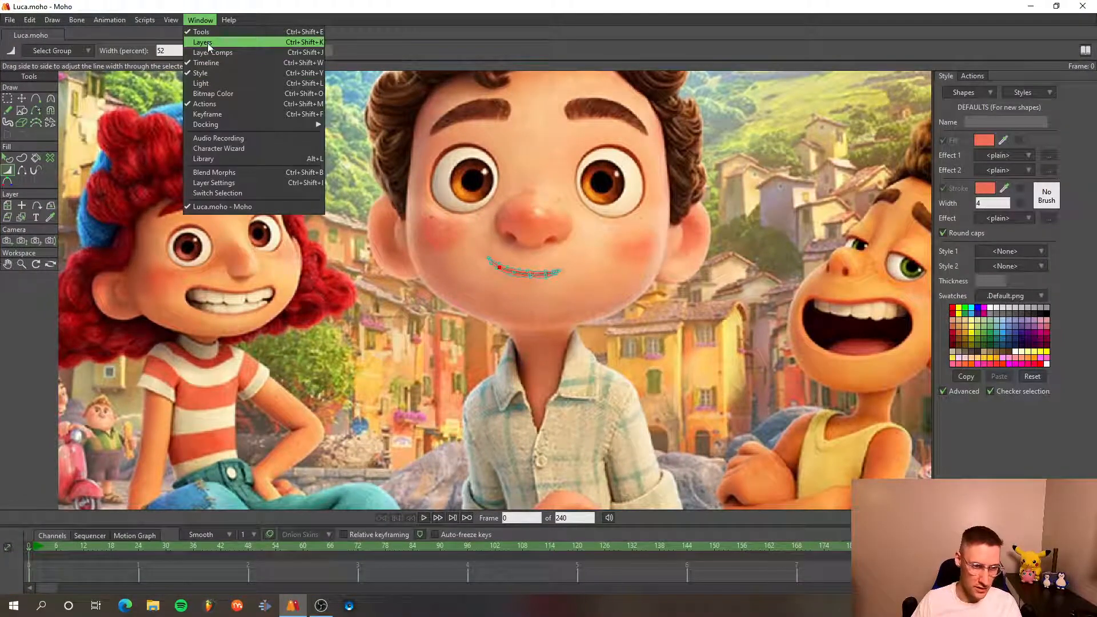
pyautogui.click(208, 43)
pyautogui.moveTo(828, 84)
pyautogui.mouseDown()
pyautogui.moveTo(789, 86)
pyautogui.moveTo(829, 65)
pyautogui.mouseUp()
# - Add a new vector layer named Nose above the Mouth layer in the Head group
pyautogui.scroll(-3, 701, 162)
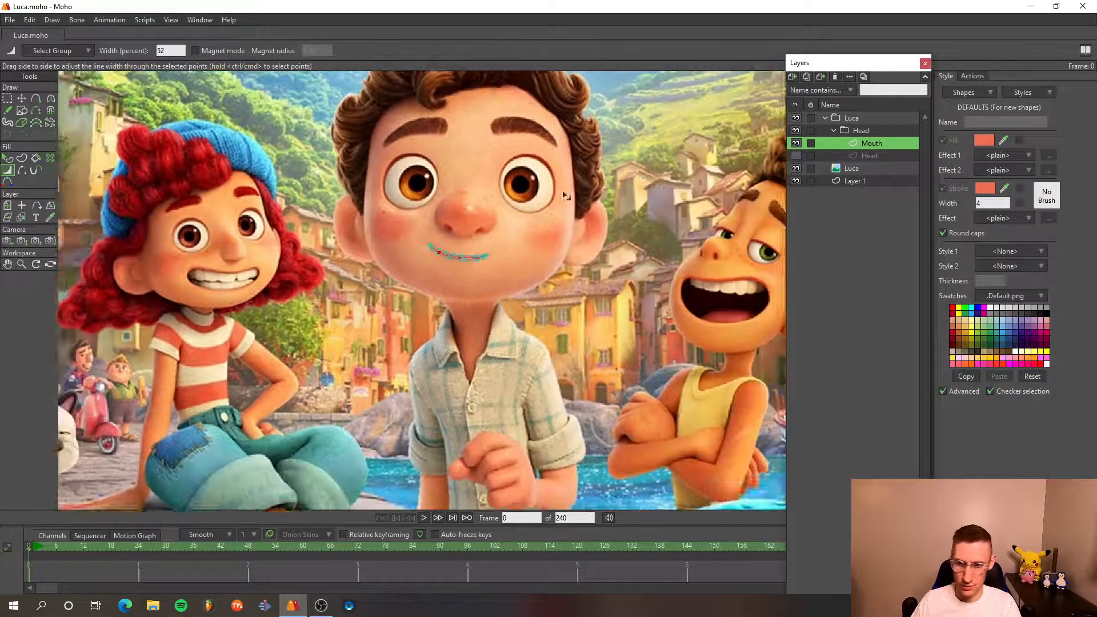
pyautogui.moveTo(568, 196); pyautogui.dragTo(425, 302)
pyautogui.scroll(5, 419, 284)
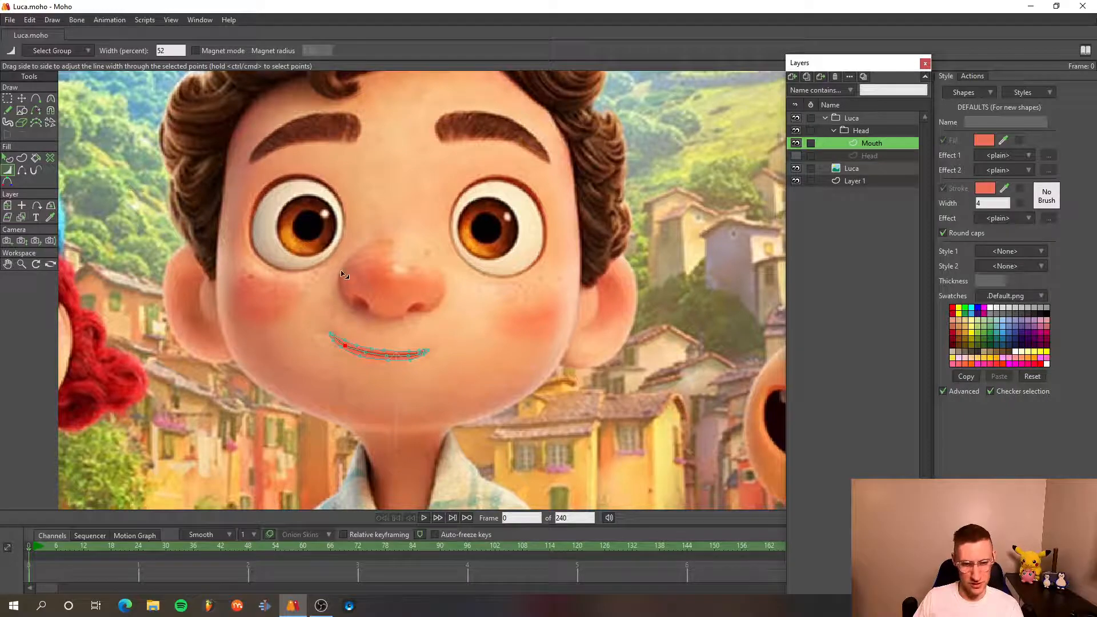
pyautogui.scroll(5, 368, 281)
pyautogui.moveTo(488, 290); pyautogui.dragTo(458, 291)
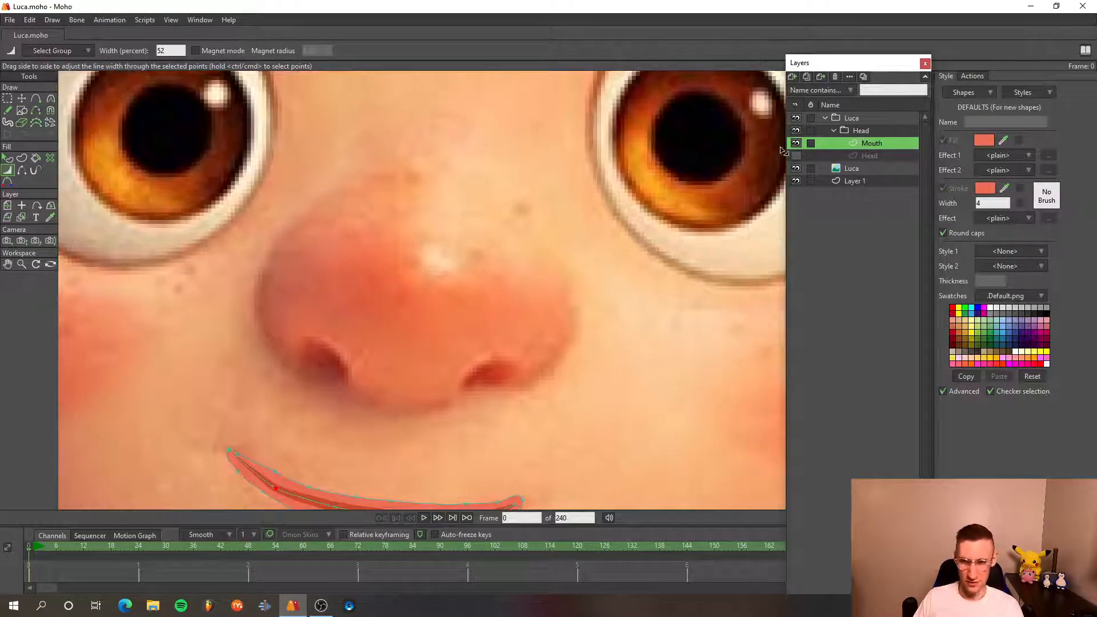
pyautogui.click(792, 77)
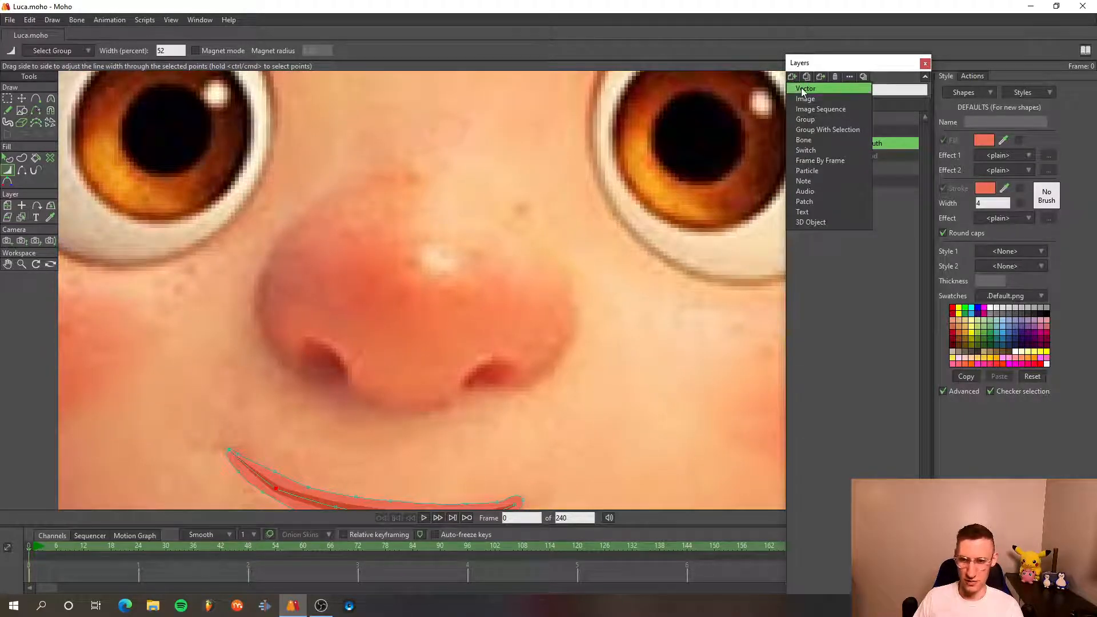
pyautogui.click(803, 90)
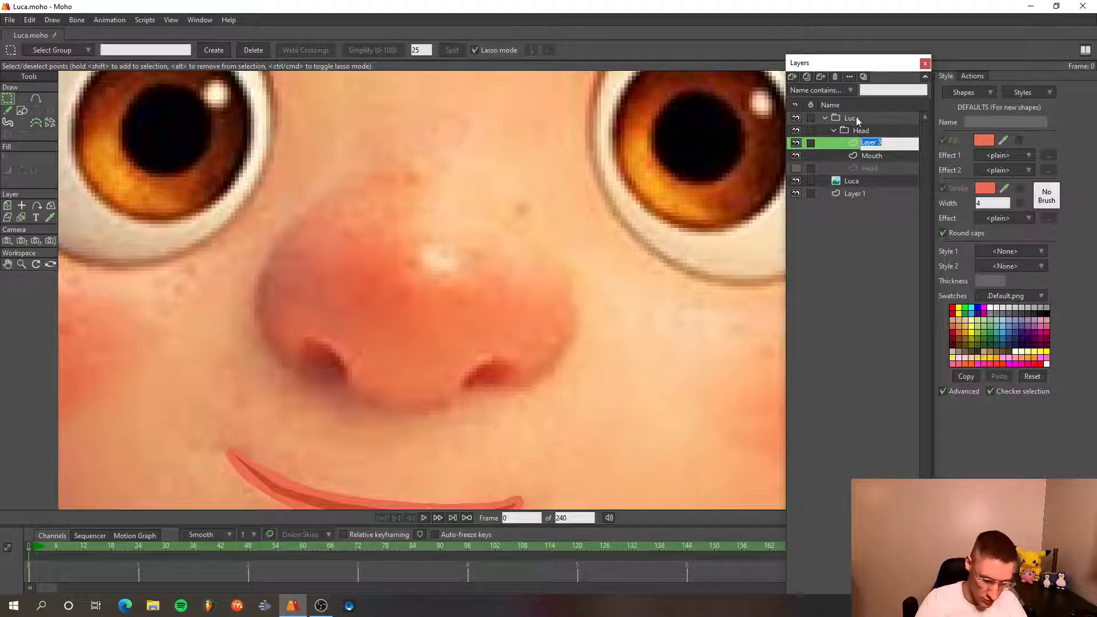
pyautogui.write('Nose')
pyautogui.press('Return')
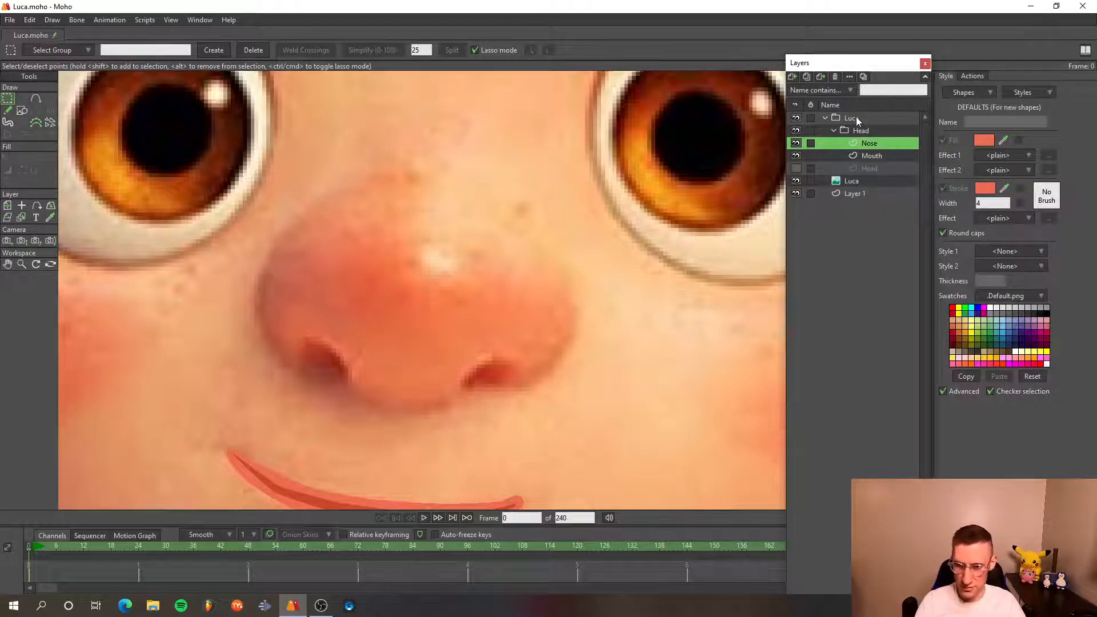
# - Choose the Draw Shape tool's oval and sample the orange of the reference nose as the fill colour
pyautogui.scroll(-3, 540, 286)
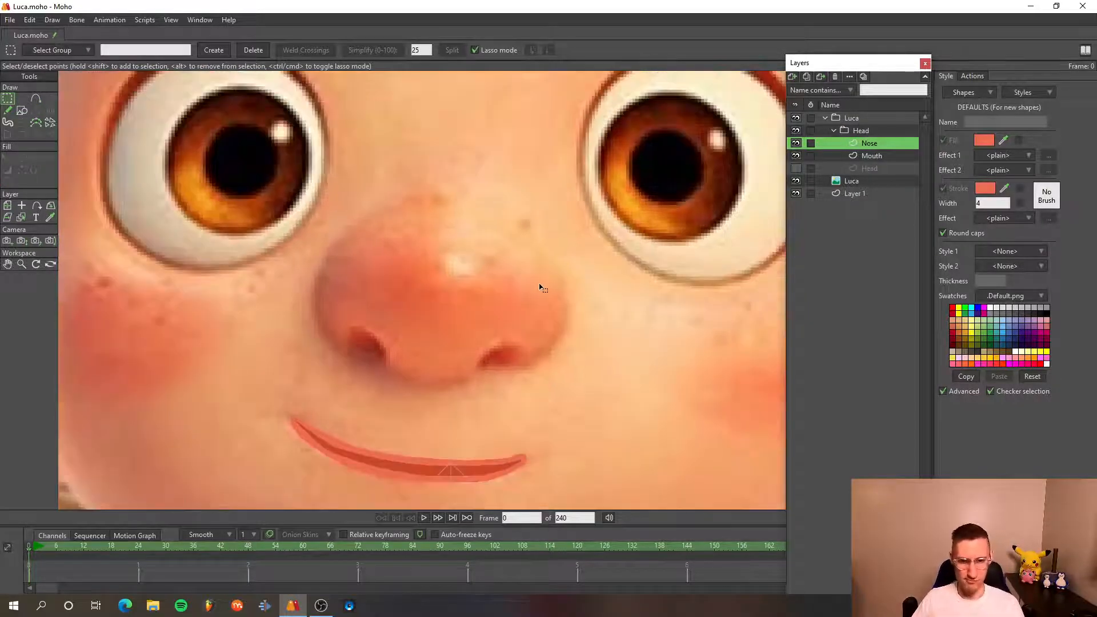
pyautogui.scroll(2, 526, 324)
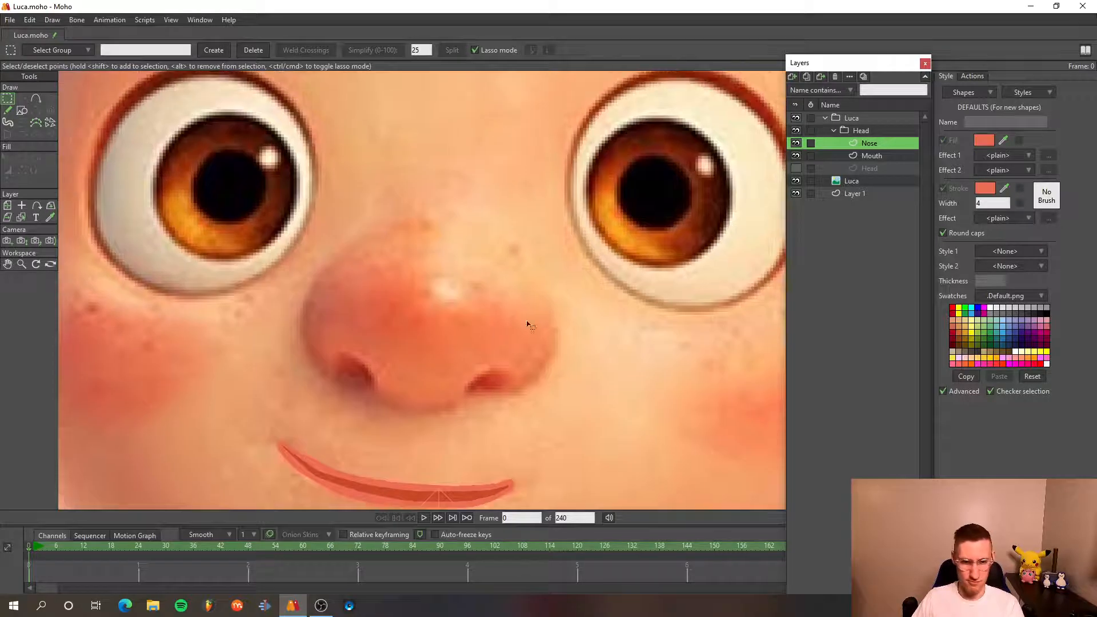
pyautogui.click(23, 111)
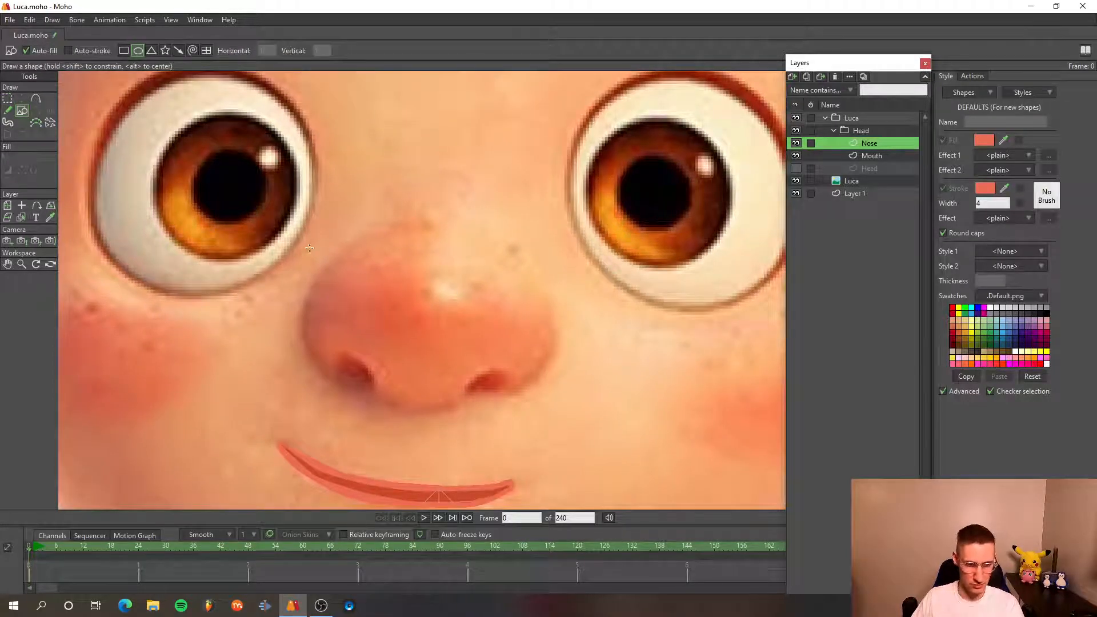
pyautogui.scroll(3, 481, 264)
pyautogui.scroll(-3, 530, 262)
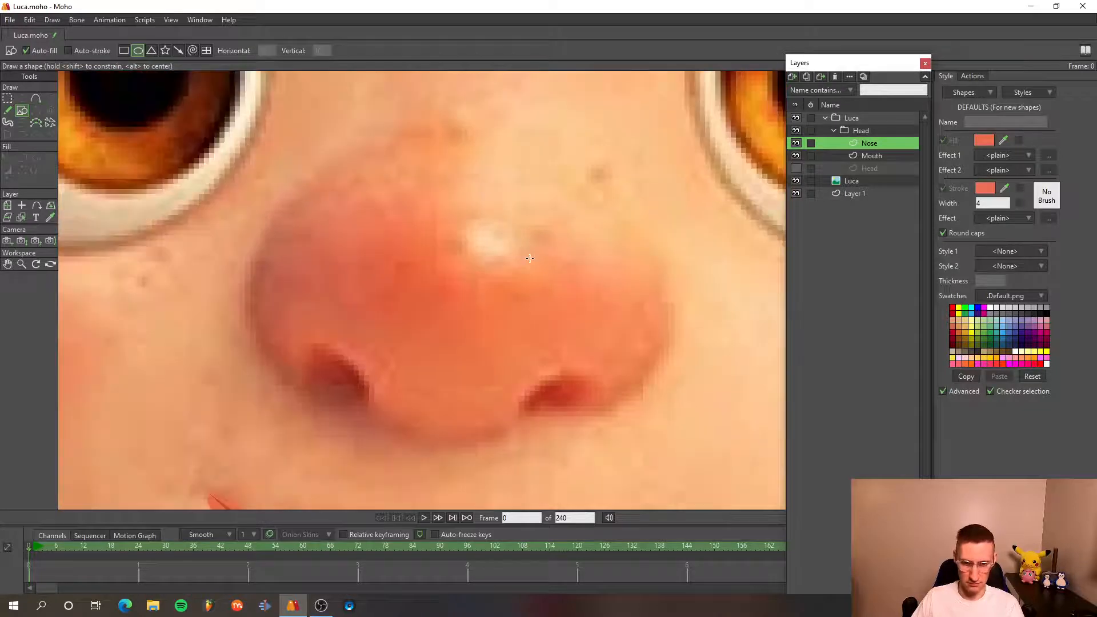
pyautogui.scroll(5, 529, 262)
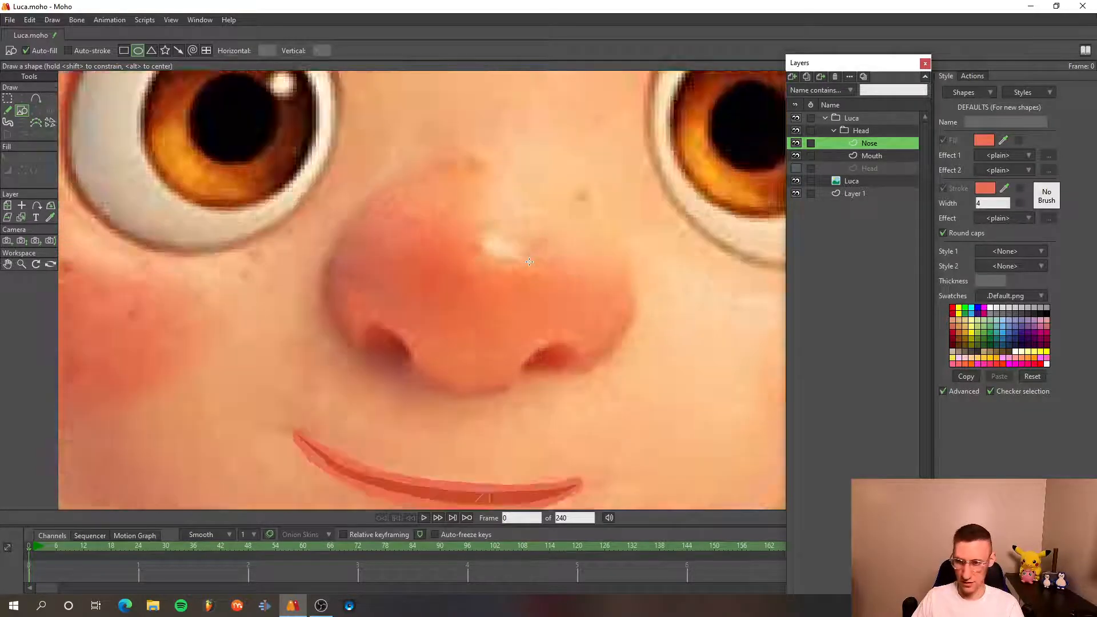
pyautogui.scroll(-3, 438, 203)
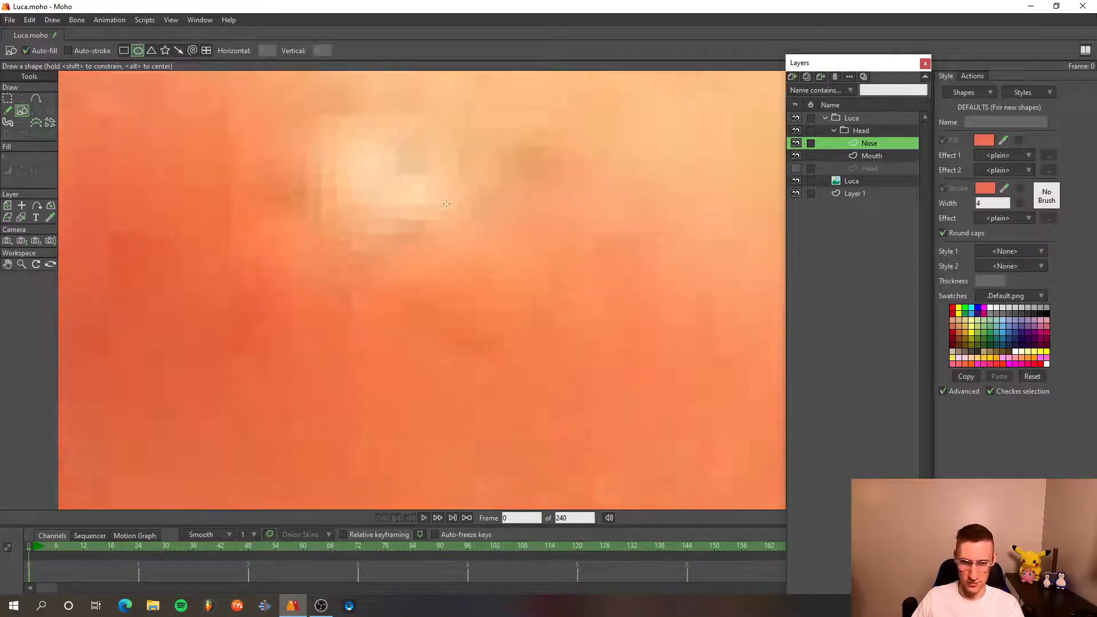
pyautogui.click(1004, 142)
pyautogui.scroll(-6, 409, 279)
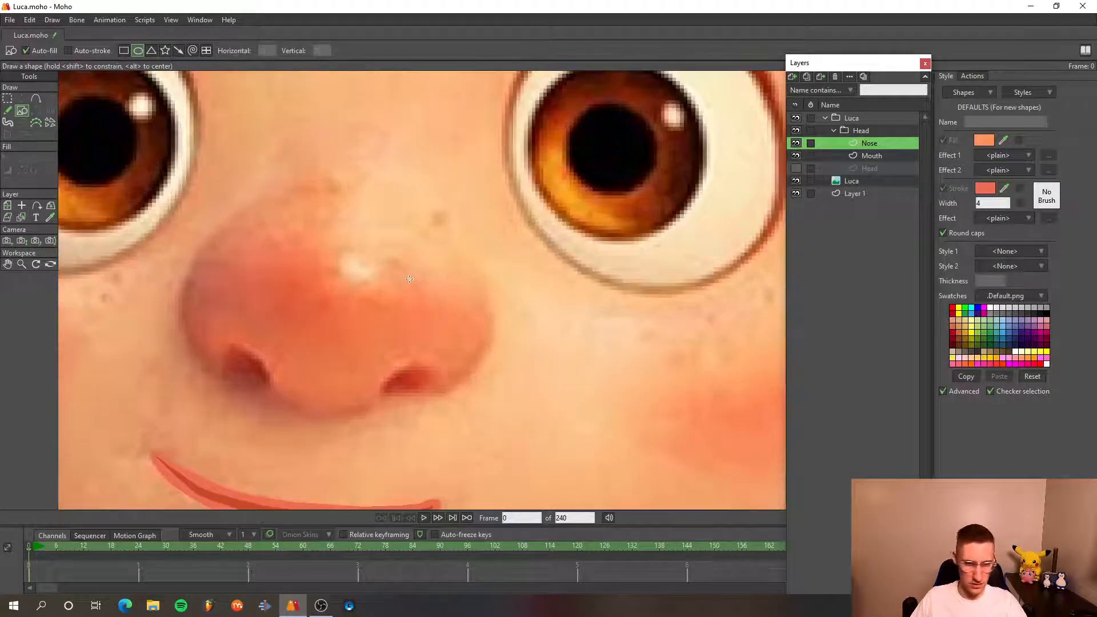
# - Draw a filled oval over the nose and move it to line up with the nose's left edge
pyautogui.moveTo(383, 279); pyautogui.dragTo(460, 343)
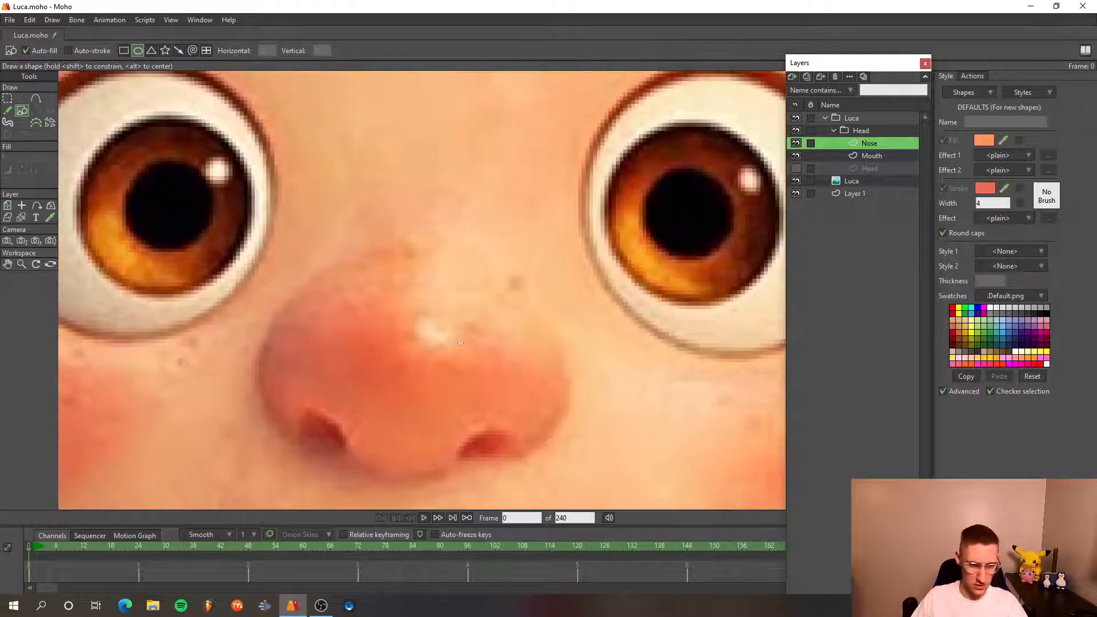
pyautogui.moveTo(252, 259); pyautogui.dragTo(260, 213)
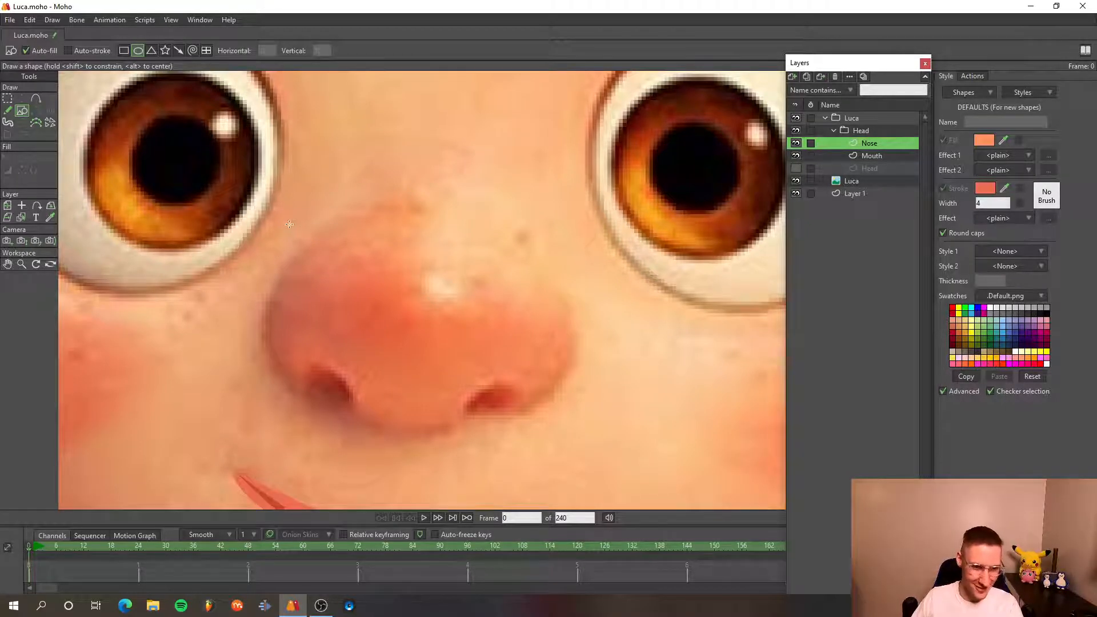
pyautogui.moveTo(289, 218)
pyautogui.mouseDown()
pyautogui.moveTo(408, 363)
pyautogui.moveTo(538, 406)
pyautogui.moveTo(567, 438)
pyautogui.mouseUp()
pyautogui.press('t')
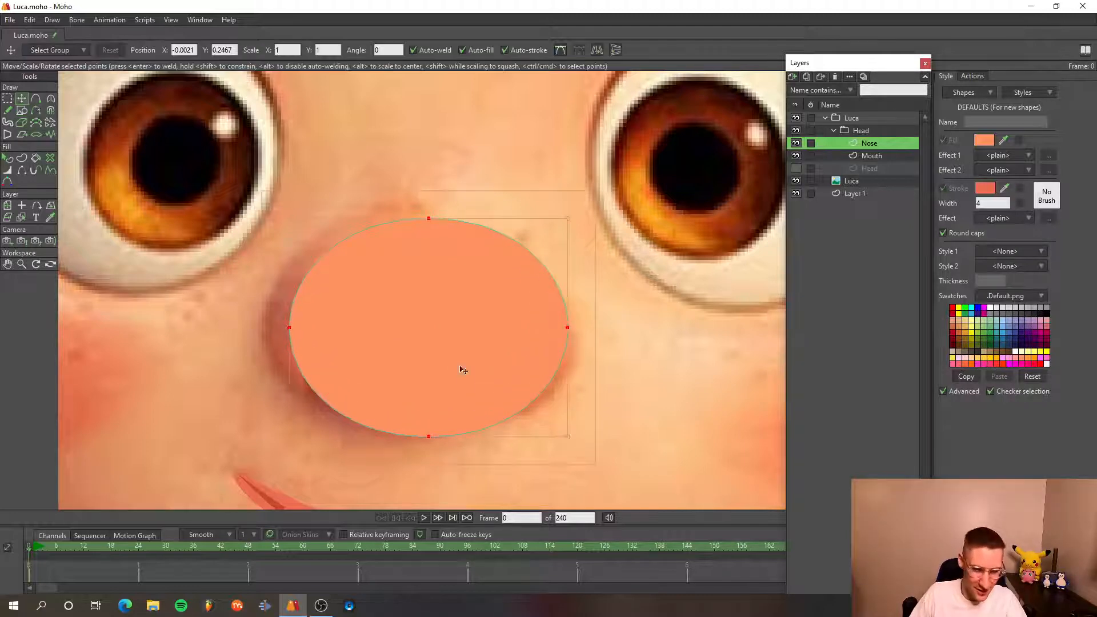
pyautogui.moveTo(444, 352); pyautogui.dragTo(417, 348)
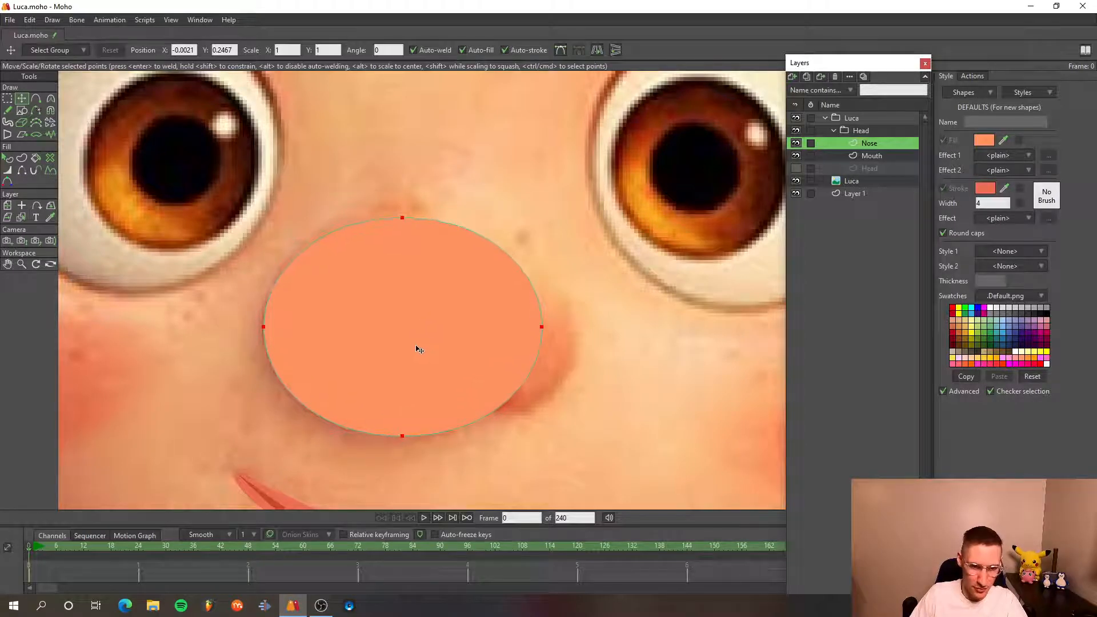
# - Fit the oval to the nose by stretching its right point outward, shifting its top point left and adding an upper-right point
pyautogui.click(543, 328)
pyautogui.moveTo(546, 329); pyautogui.dragTo(585, 336)
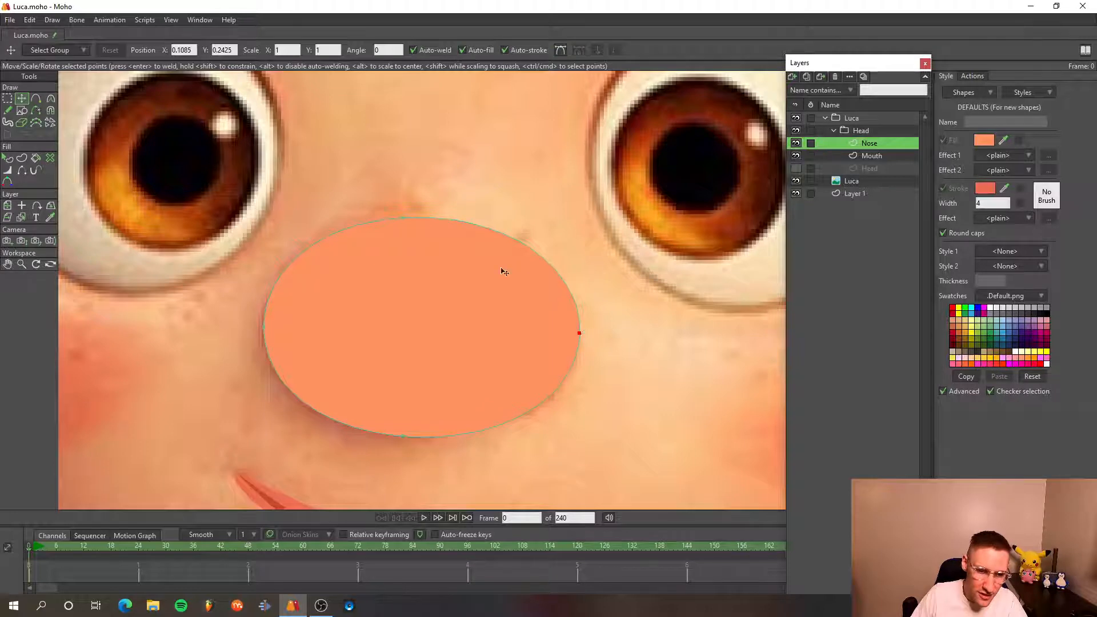
pyautogui.moveTo(410, 224); pyautogui.dragTo(342, 226)
pyautogui.press('a')
pyautogui.moveTo(419, 216); pyautogui.dragTo(526, 236)
pyautogui.moveTo(468, 332); pyautogui.dragTo(515, 263)
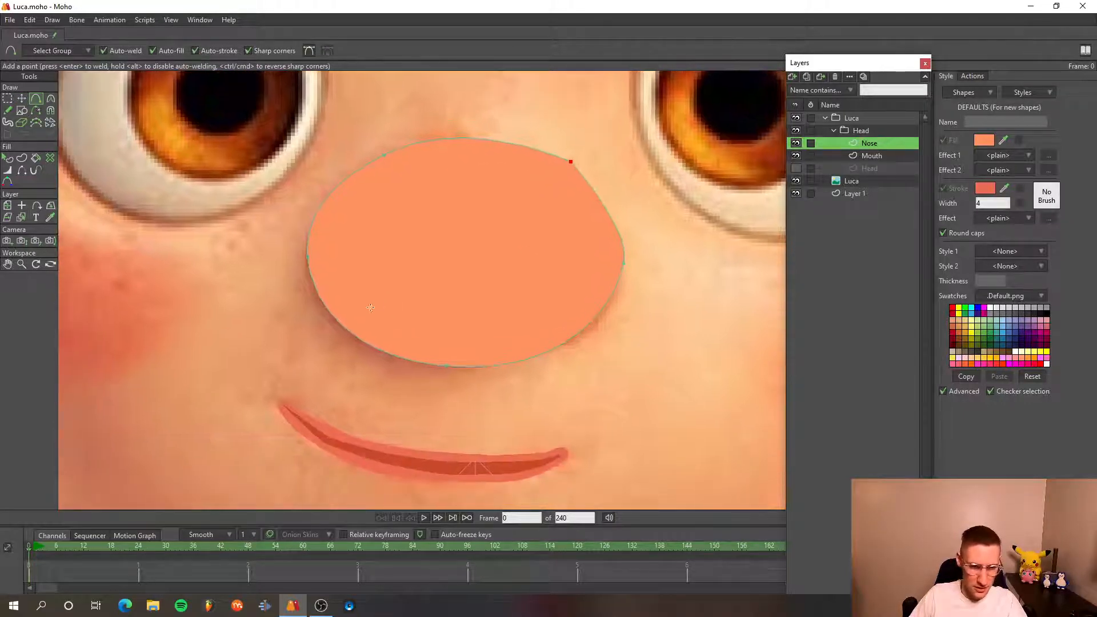
# - Cut an angular notch for the left nostril into the nose's lower edge by adding and moving points
pyautogui.moveTo(349, 330)
pyautogui.mouseDown()
pyautogui.moveTo(377, 321)
pyautogui.moveTo(350, 319)
pyautogui.moveTo(367, 289)
pyautogui.moveTo(358, 271)
pyautogui.moveTo(363, 305)
pyautogui.moveTo(369, 236)
pyautogui.moveTo(344, 330)
pyautogui.mouseUp()
pyautogui.scroll(5, 350, 320)
pyautogui.press('t')
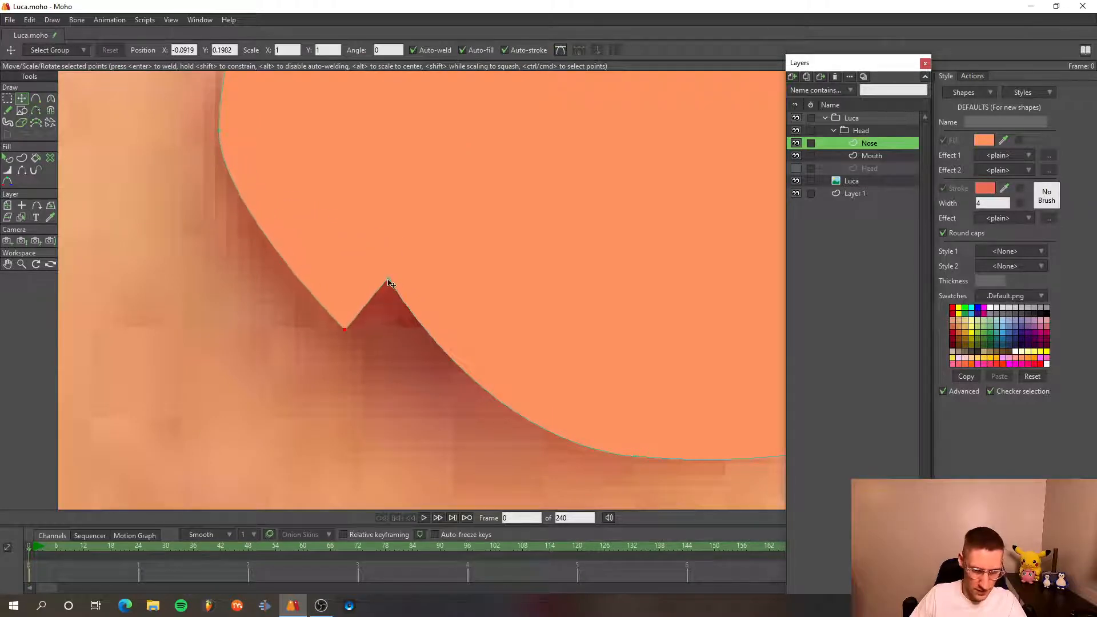
pyautogui.moveTo(389, 282); pyautogui.dragTo(393, 259)
pyautogui.press('a')
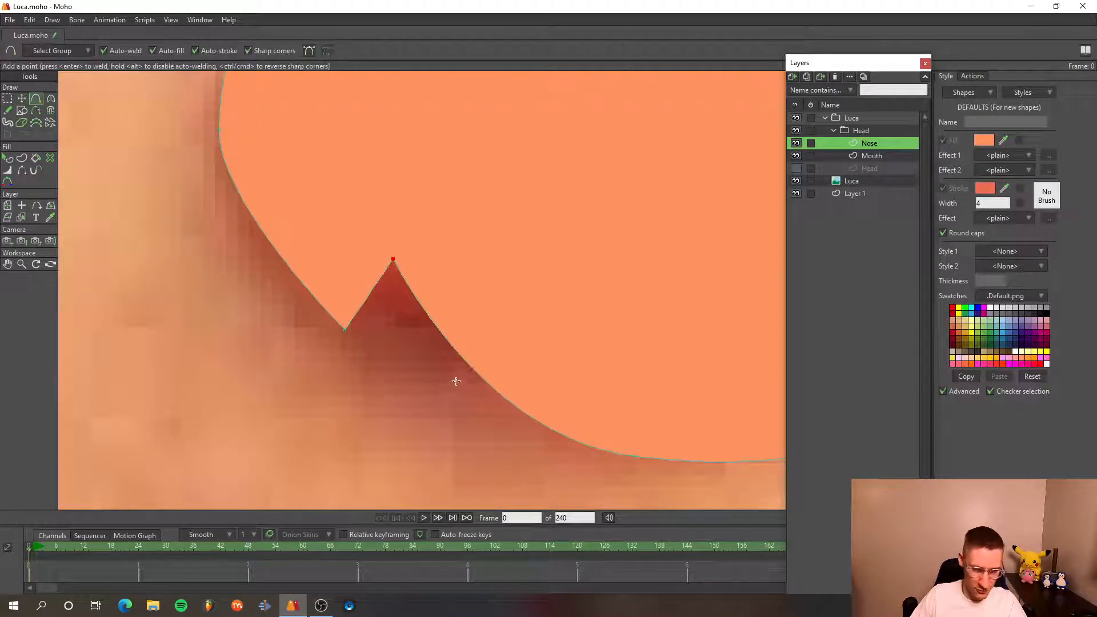
pyautogui.moveTo(465, 361); pyautogui.dragTo(340, 304)
pyautogui.click(388, 296)
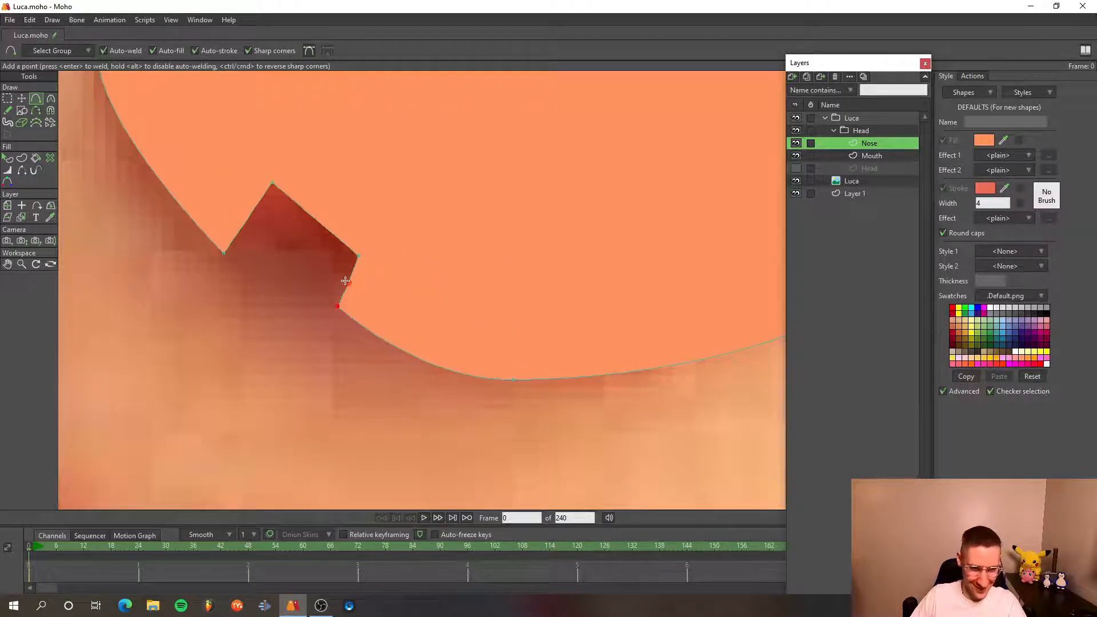
pyautogui.press('t')
pyautogui.moveTo(358, 256)
pyautogui.mouseDown()
pyautogui.moveTo(400, 183)
pyautogui.moveTo(358, 258)
pyautogui.moveTo(379, 206)
pyautogui.moveTo(360, 255)
pyautogui.moveTo(399, 244)
pyautogui.moveTo(368, 252)
pyautogui.mouseUp()
# - Shape the right nostril's notch in the nose's lower edge by adding and moving points
pyautogui.scroll(-3, 403, 276)
pyautogui.scroll(-2, 331, 291)
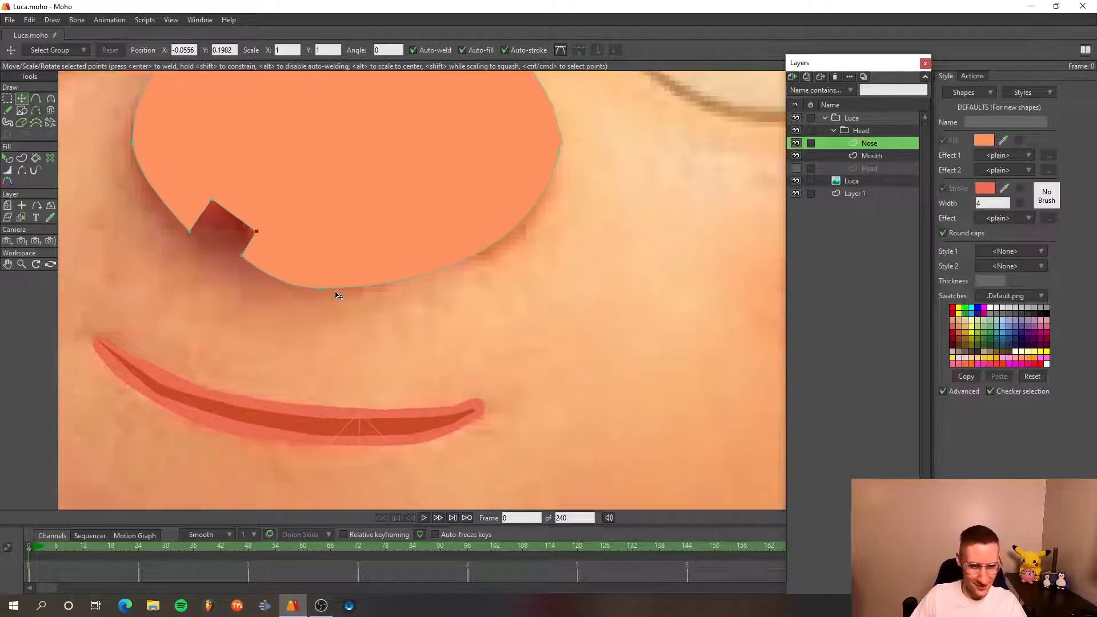
pyautogui.moveTo(337, 290); pyautogui.dragTo(403, 255)
pyautogui.press('a')
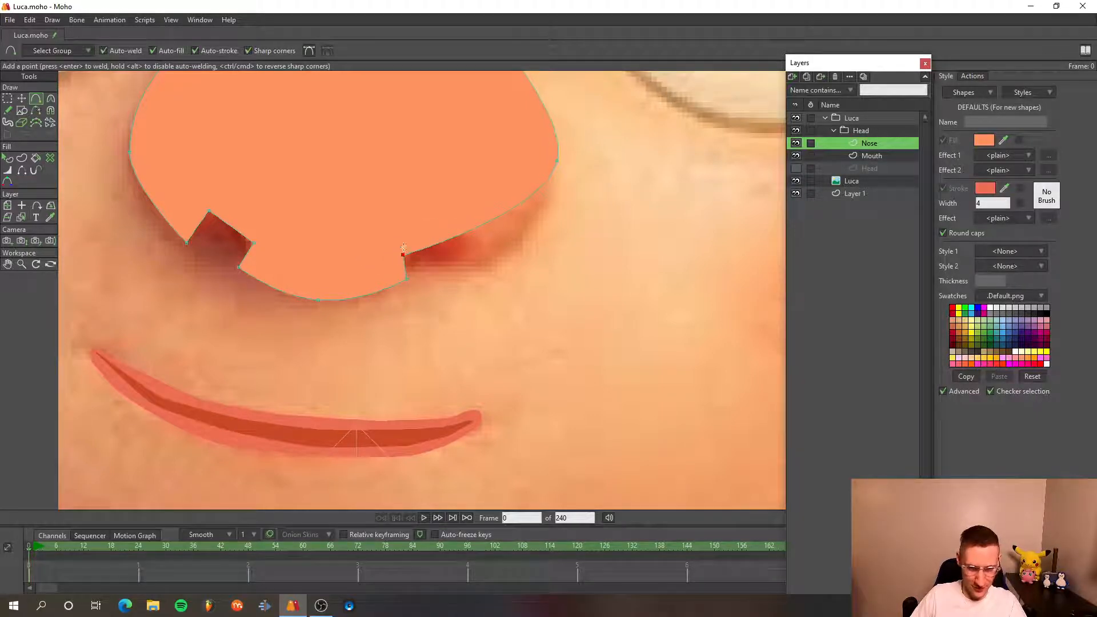
pyautogui.moveTo(469, 234); pyautogui.dragTo(472, 264)
pyautogui.scroll(-4, 473, 264)
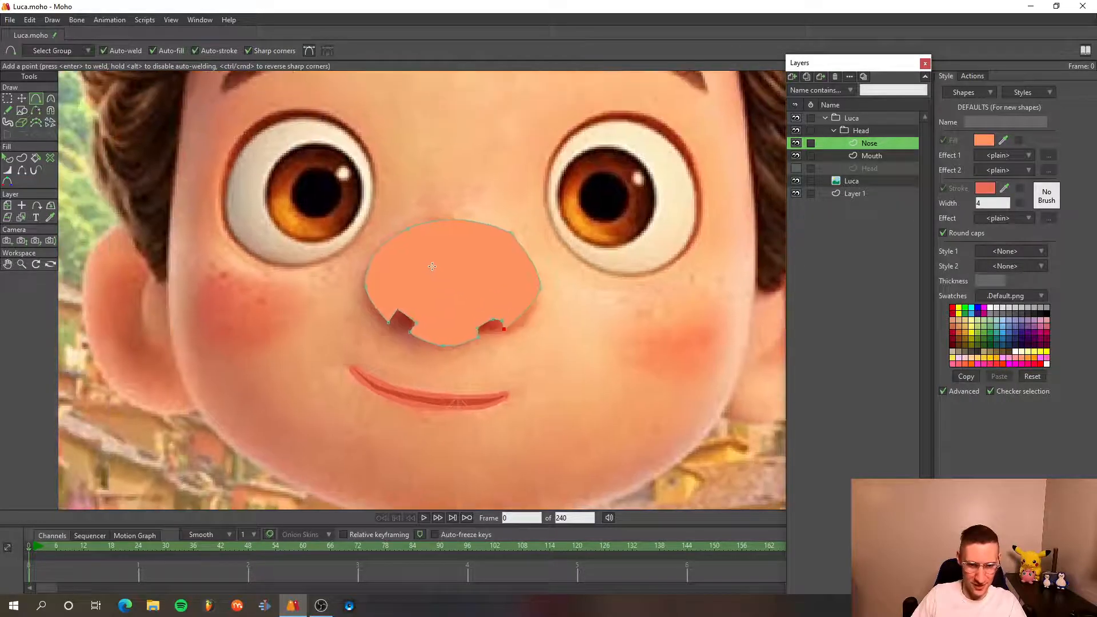
pyautogui.click(377, 308)
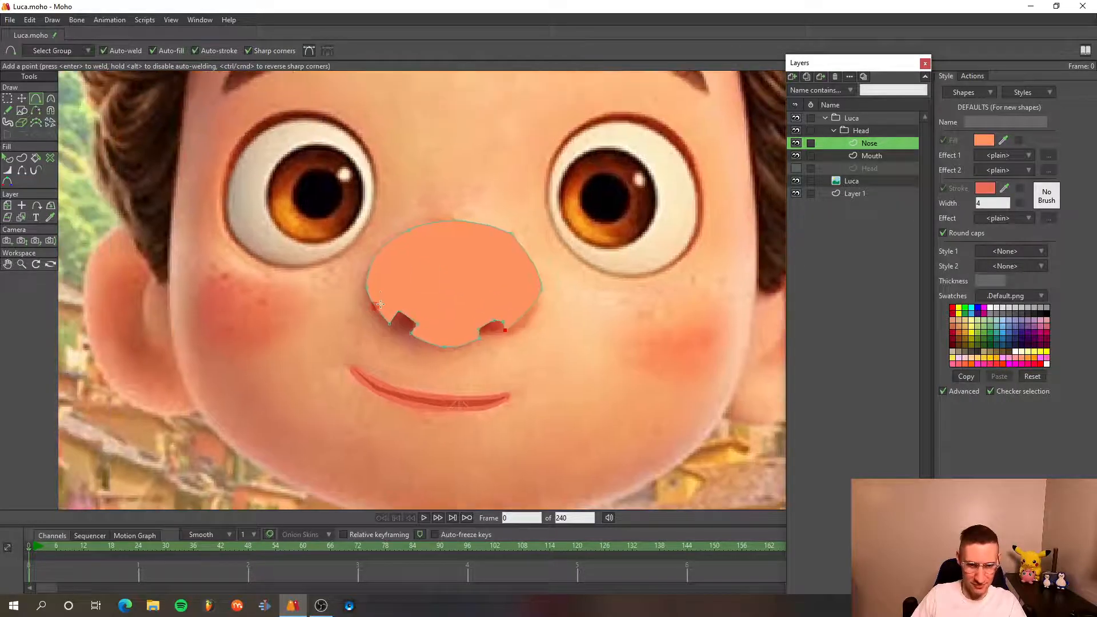
pyautogui.hotkey('ctrl', 'z')
pyautogui.scroll(3, 368, 305)
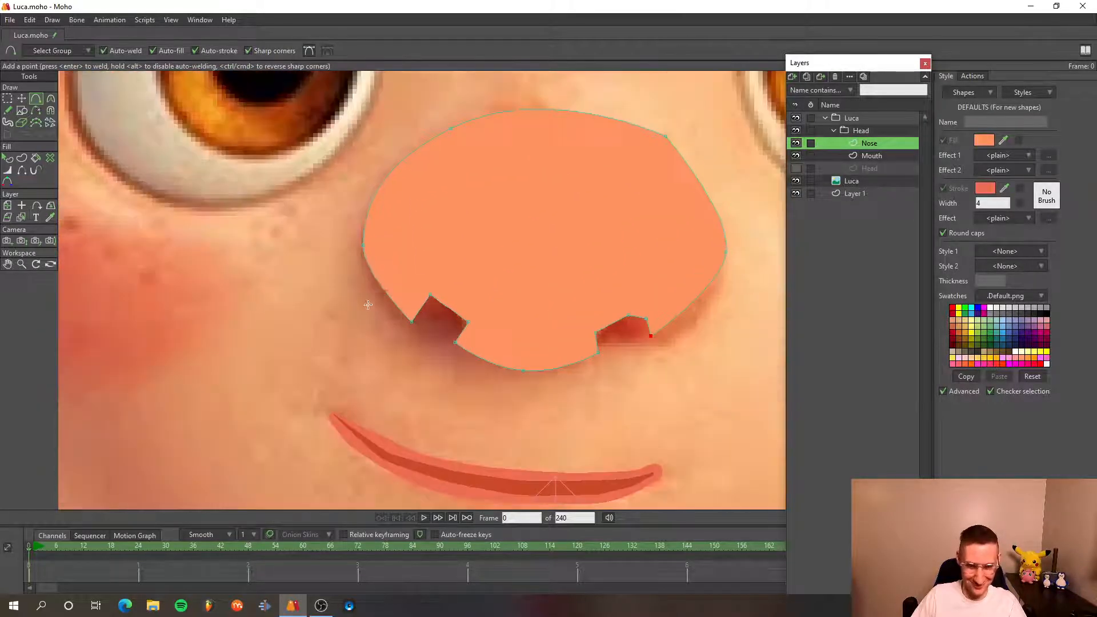
# - Refine the nose outline by adding points on its lower-left, upper-left, top-right and right upper edges
pyautogui.moveTo(388, 287)
pyautogui.mouseDown()
pyautogui.moveTo(449, 230)
pyautogui.moveTo(402, 288)
pyautogui.moveTo(387, 289)
pyautogui.mouseUp()
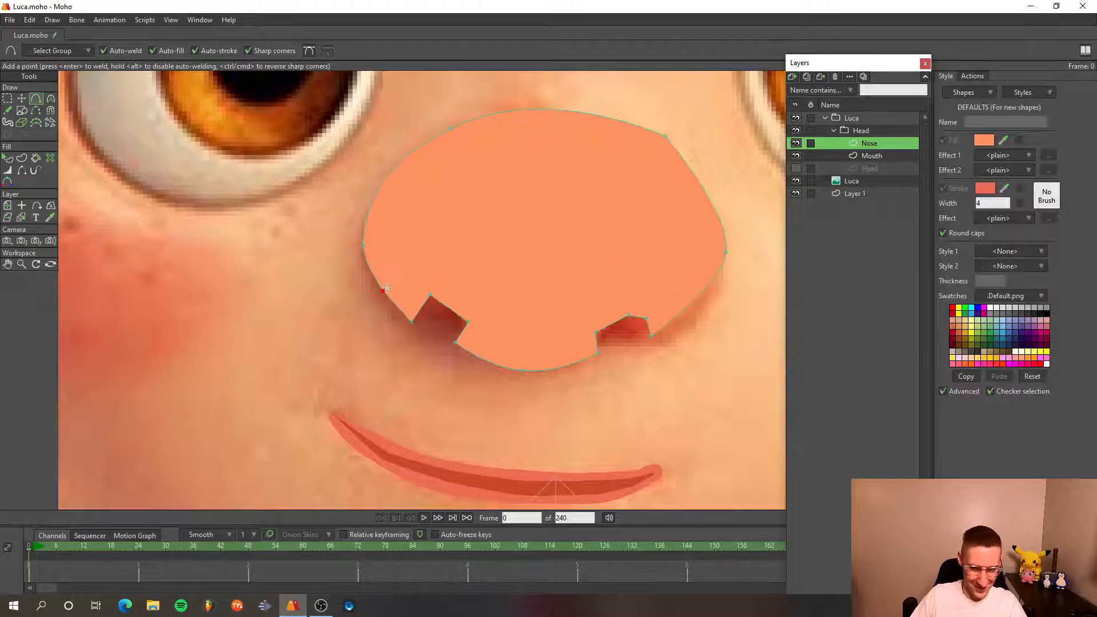
pyautogui.moveTo(376, 198); pyautogui.dragTo(388, 174)
pyautogui.moveTo(496, 169); pyautogui.dragTo(388, 250)
pyautogui.moveTo(426, 198); pyautogui.dragTo(503, 201)
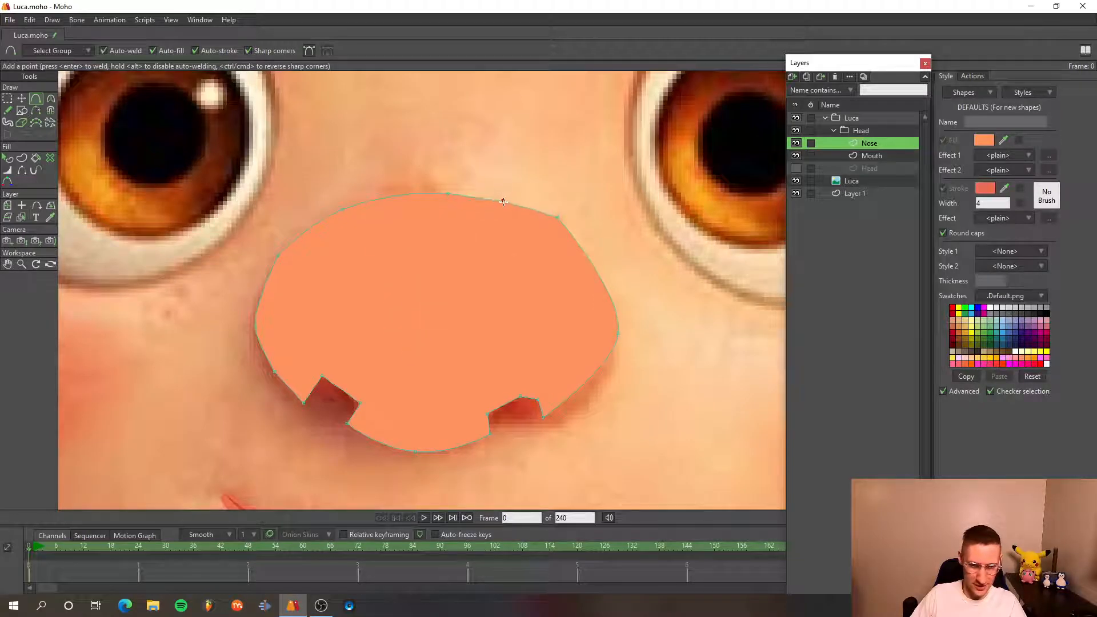
pyautogui.moveTo(553, 265); pyautogui.dragTo(495, 201)
pyautogui.scroll(1, 466, 191)
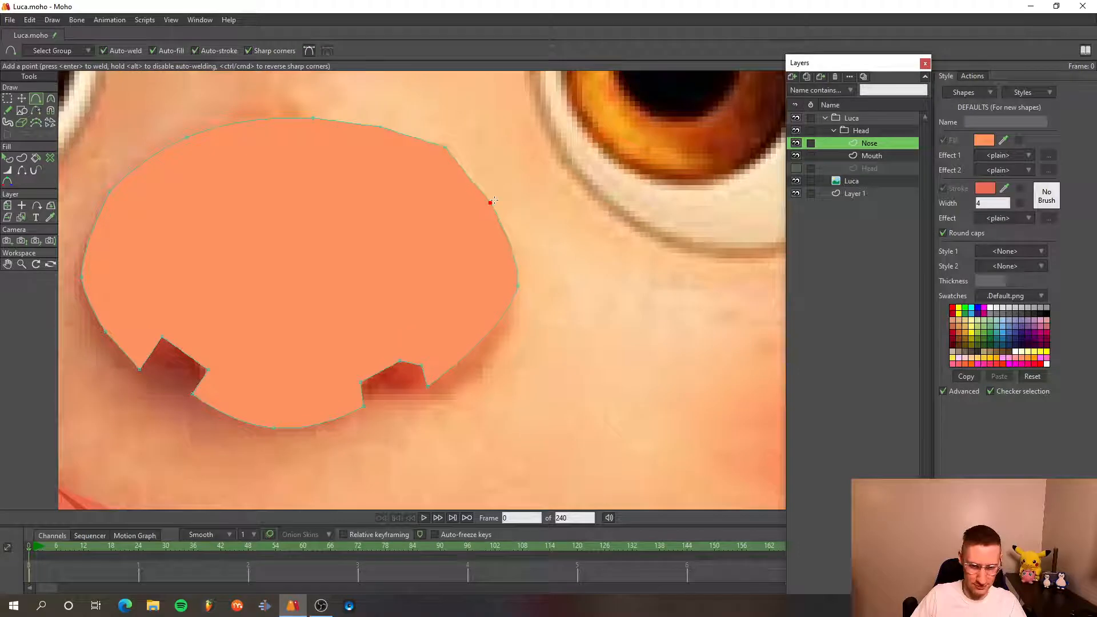
pyautogui.scroll(-3, 441, 243)
# - Render the current frame and inspect how the nose shape looks on the face
pyautogui.press('c')
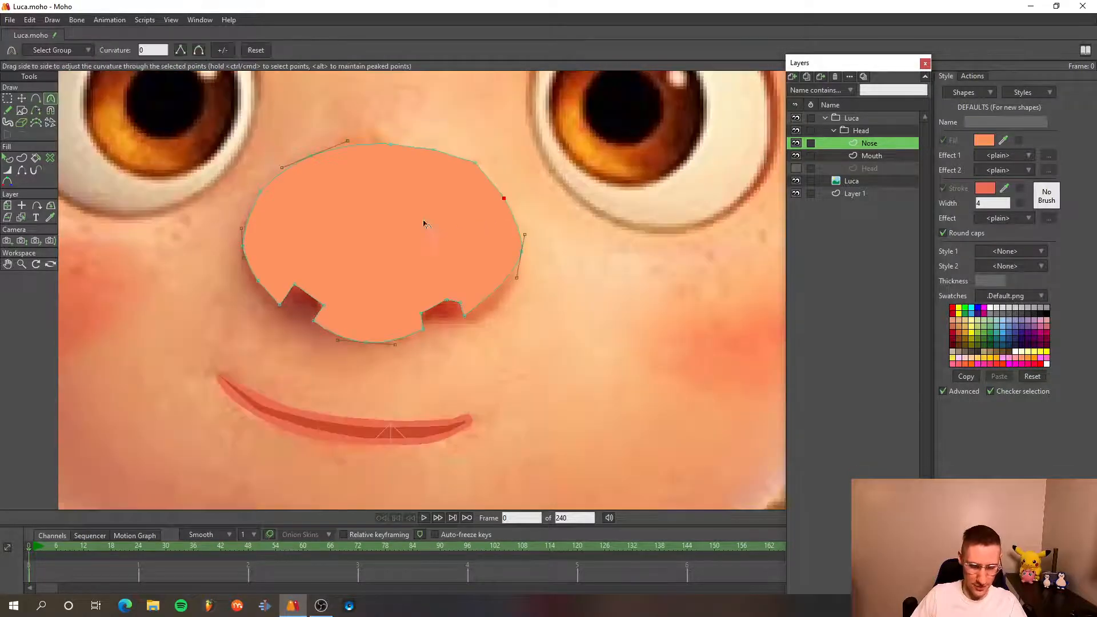
pyautogui.scroll(3, 288, 330)
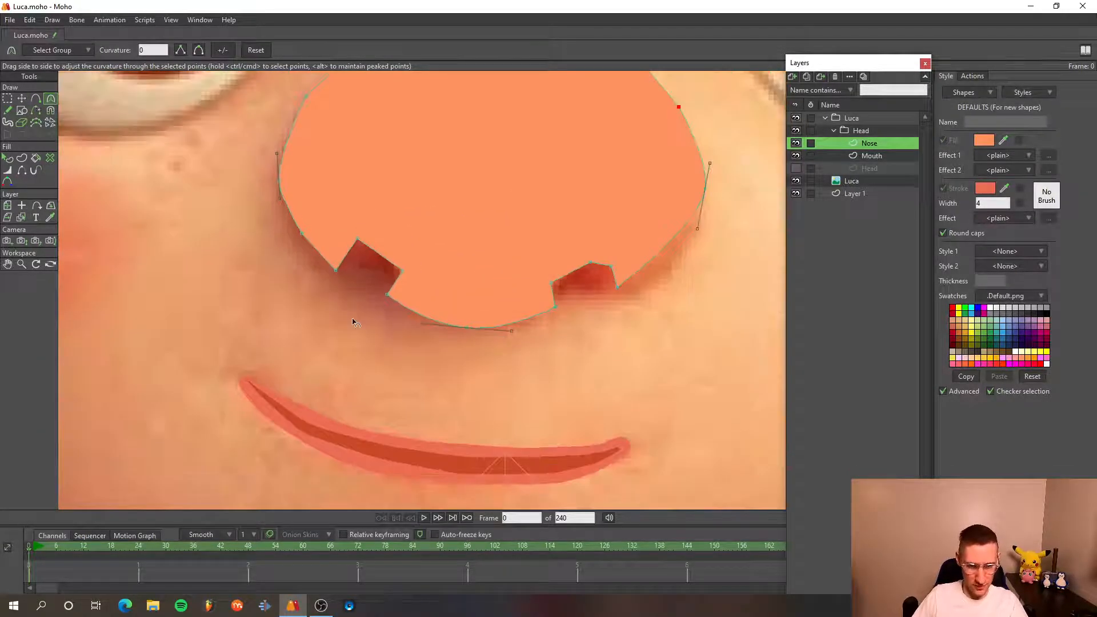
pyautogui.scroll(-2, 474, 297)
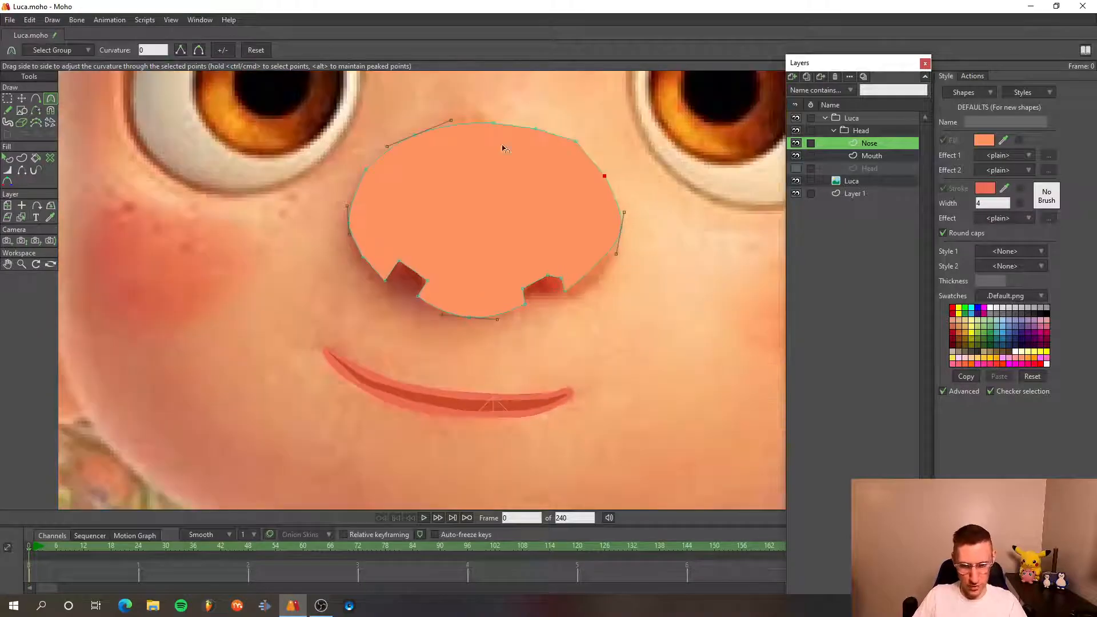
pyautogui.scroll(-1, 557, 269)
pyautogui.scroll(2, 560, 291)
pyautogui.scroll(-3, 566, 269)
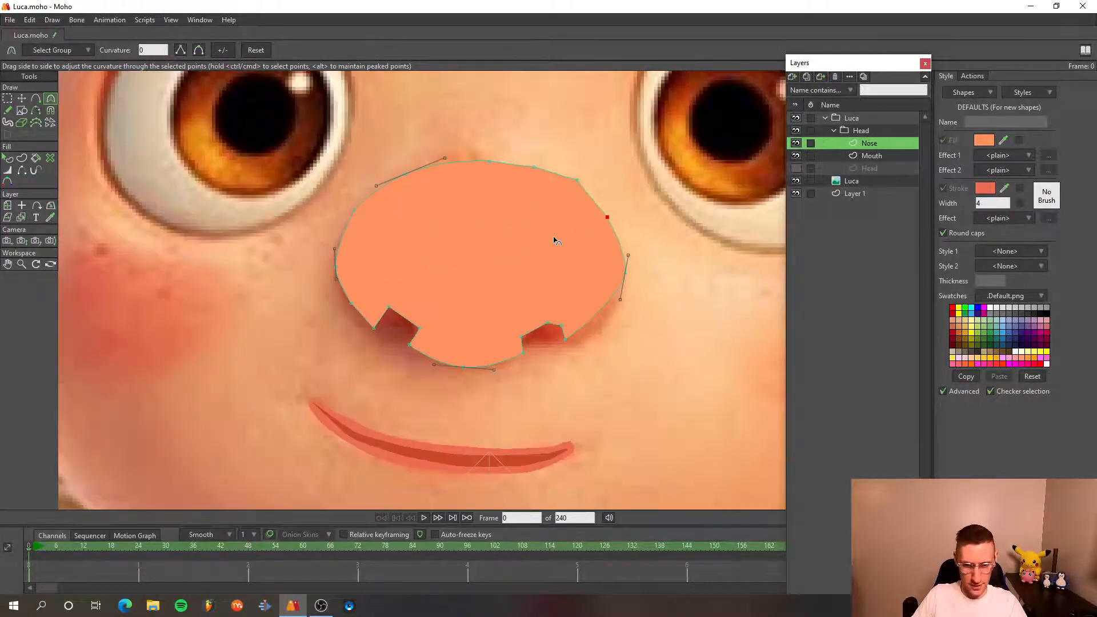
pyautogui.scroll(-5, 519, 247)
pyautogui.hotkey('ctrl', 'r')
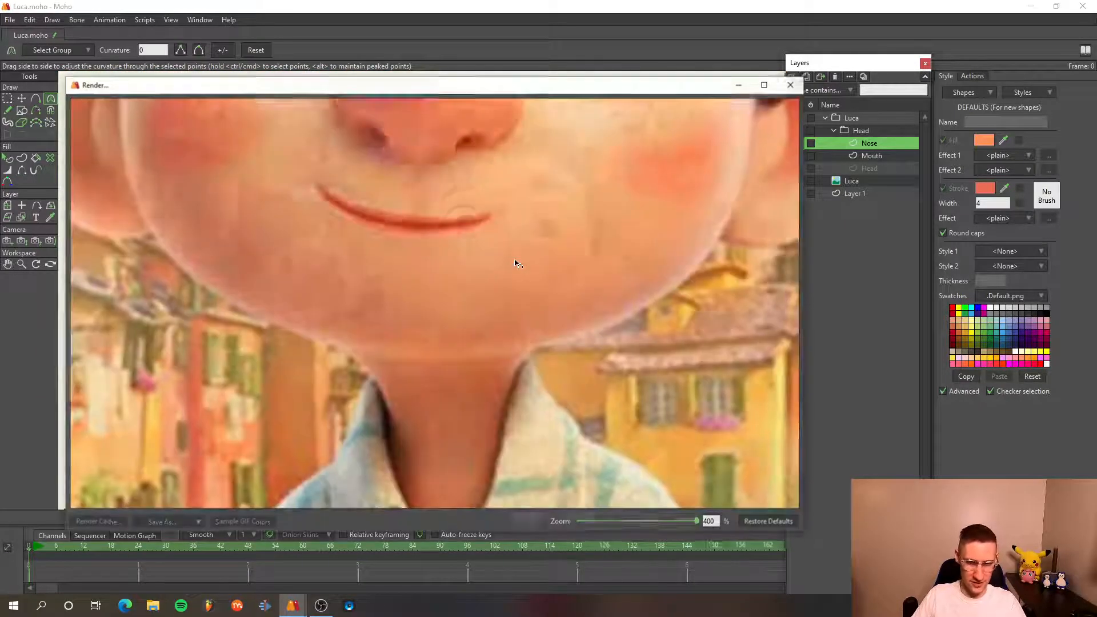
pyautogui.scroll(-5, 447, 303)
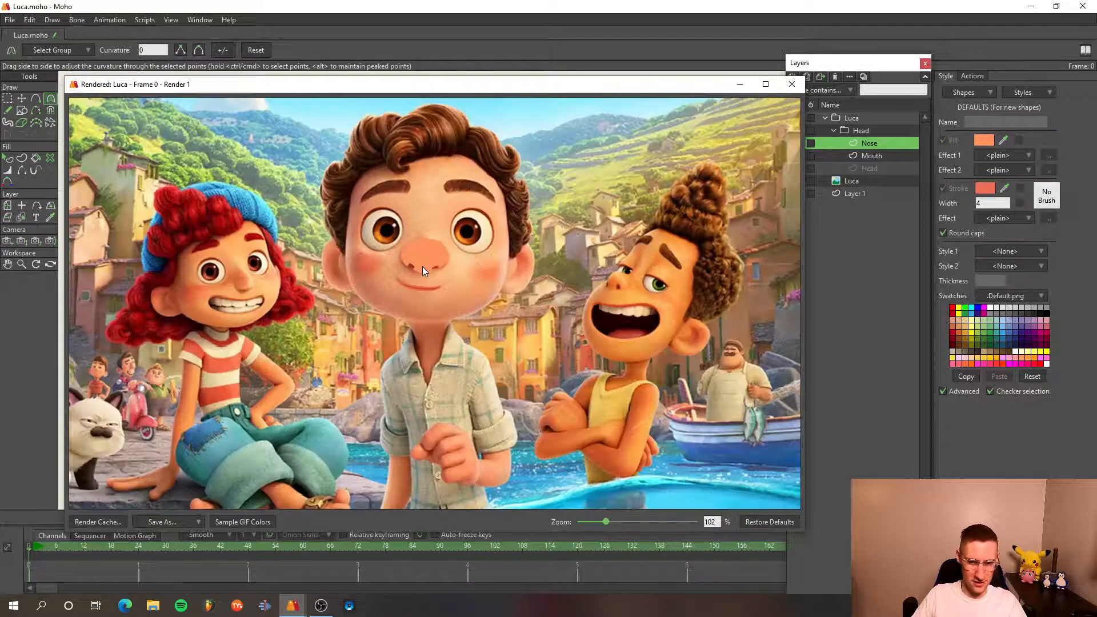
pyautogui.scroll(3, 423, 257)
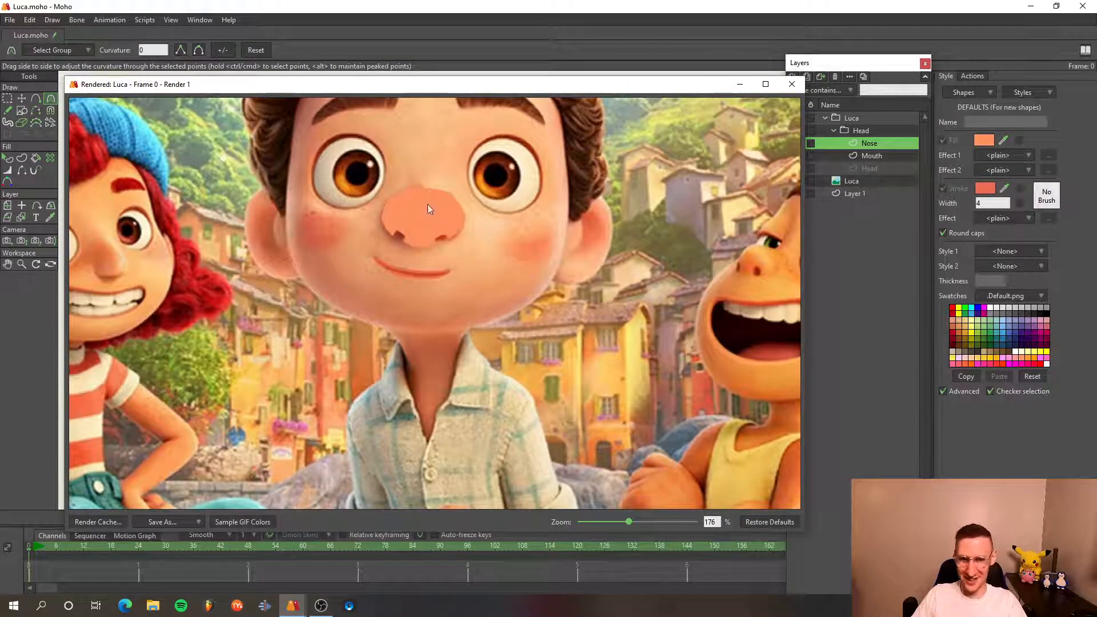
pyautogui.click(792, 84)
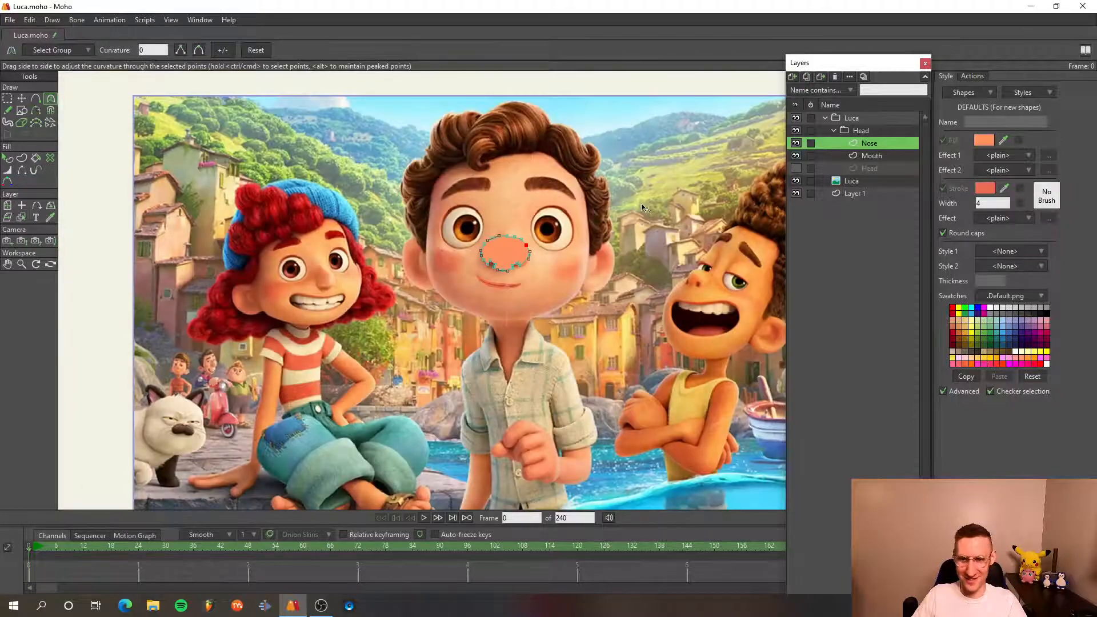
# - Sample the dark red inside the reference image's right nostril as the fill colour for new shapes
pyautogui.scroll(10, 532, 256)
pyautogui.scroll(-3, 478, 262)
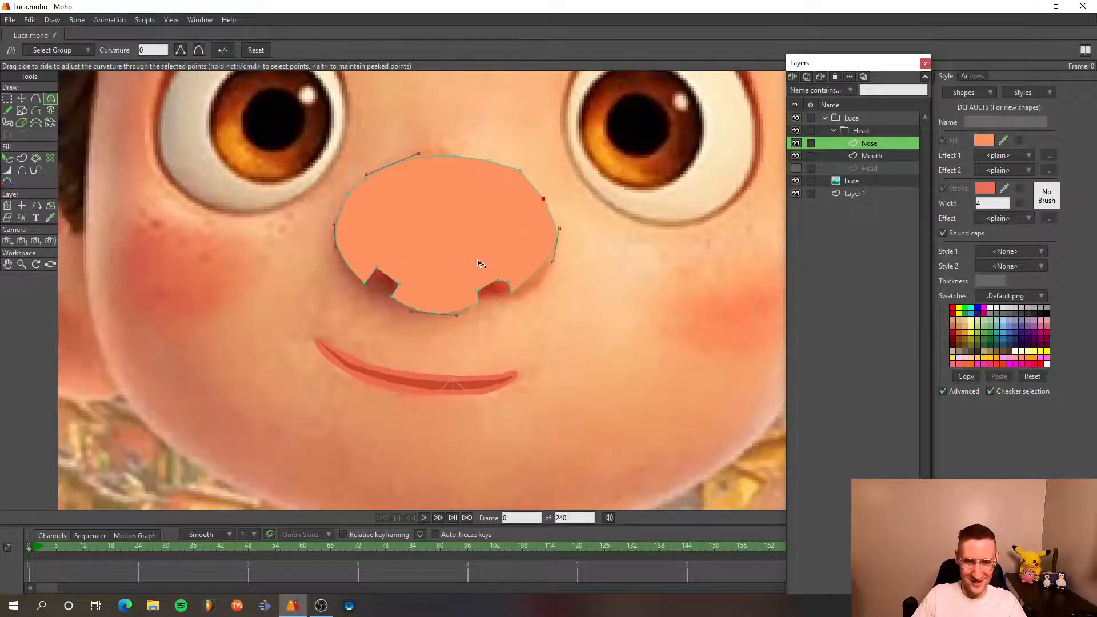
pyautogui.moveTo(469, 209); pyautogui.dragTo(475, 244)
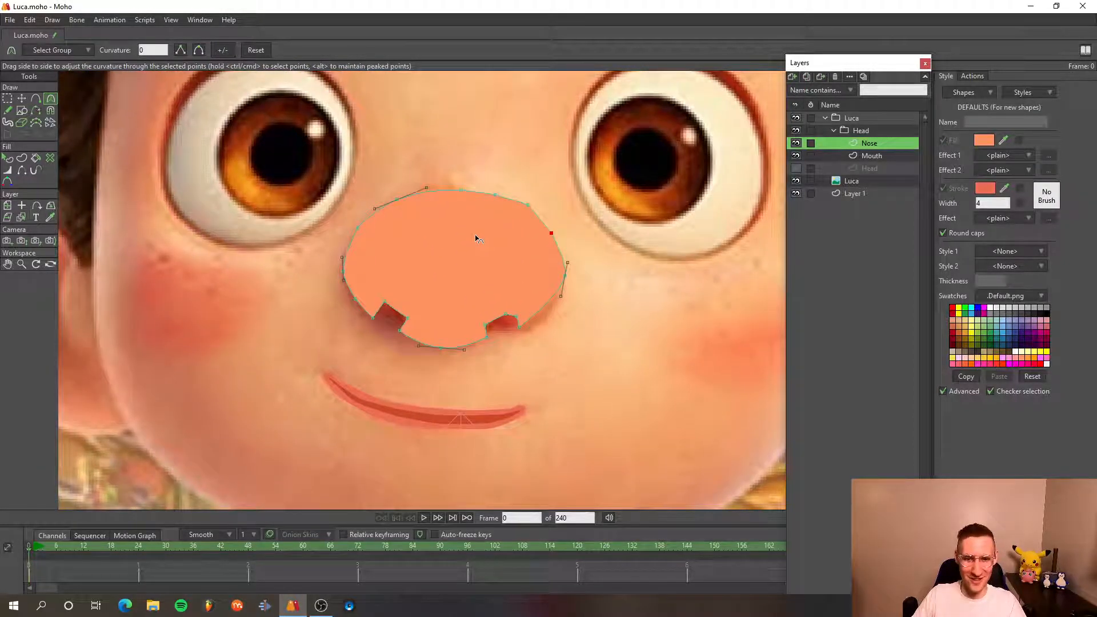
pyautogui.press('t')
pyautogui.hotkey('ctrl', 'a')
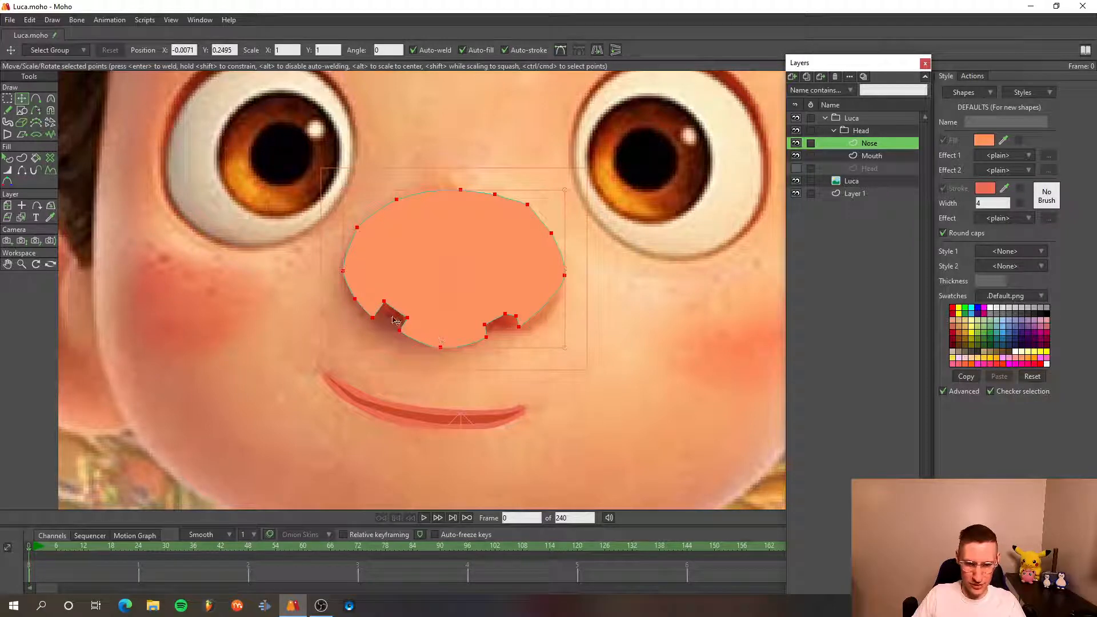
pyautogui.scroll(6, 536, 339)
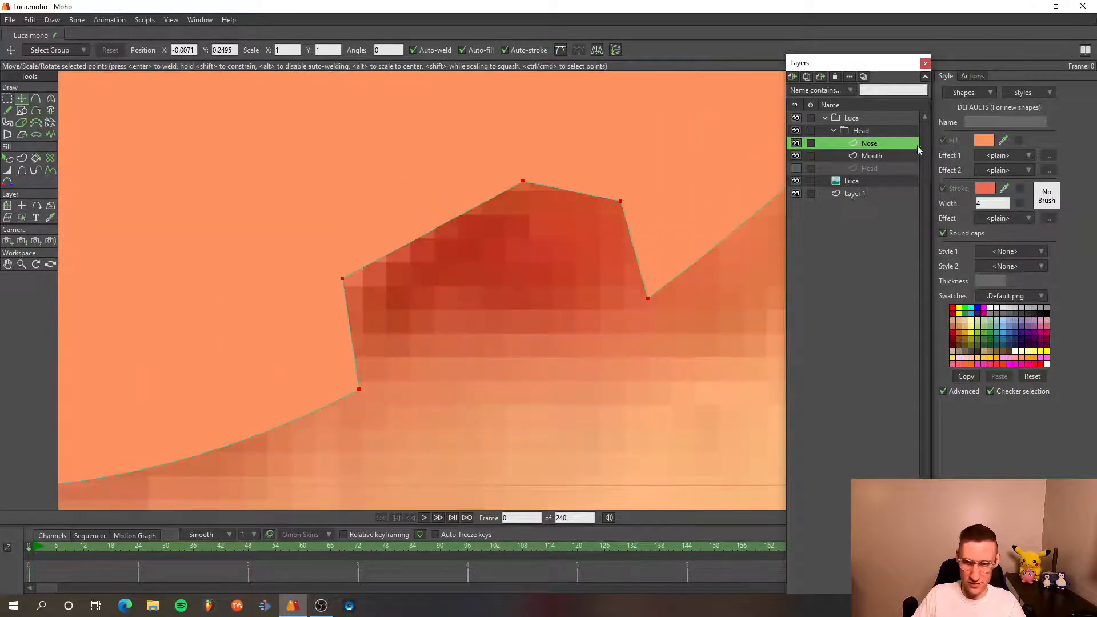
pyautogui.click(514, 249)
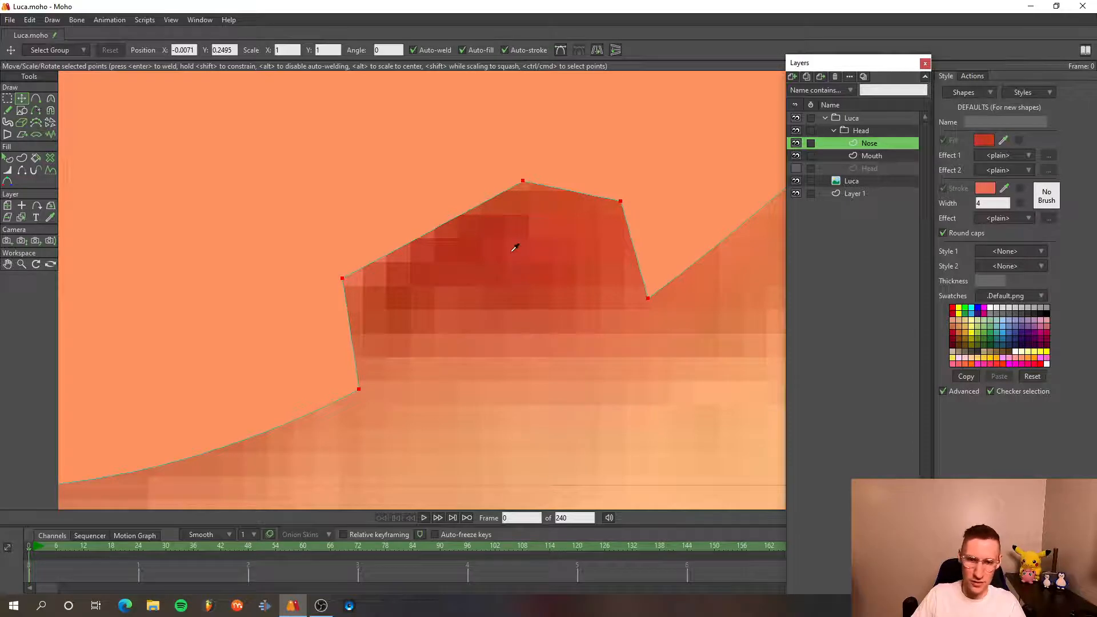
pyautogui.scroll(-8, 498, 252)
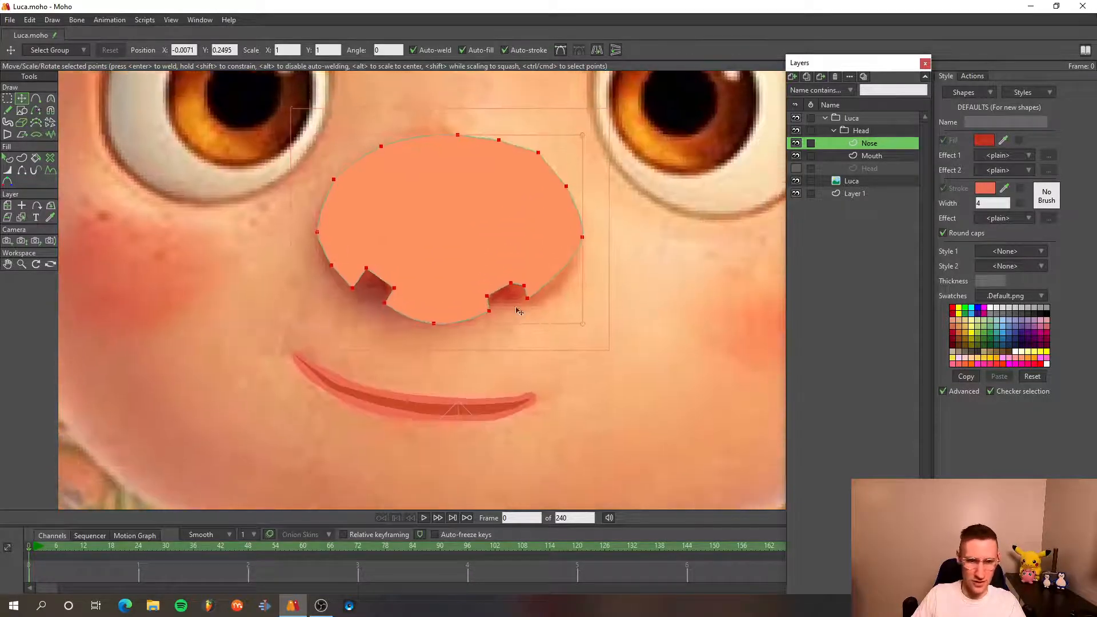
# - Draw a dark red circle over the left nostril notch and place a copy of it over the right notch
pyautogui.click(21, 110)
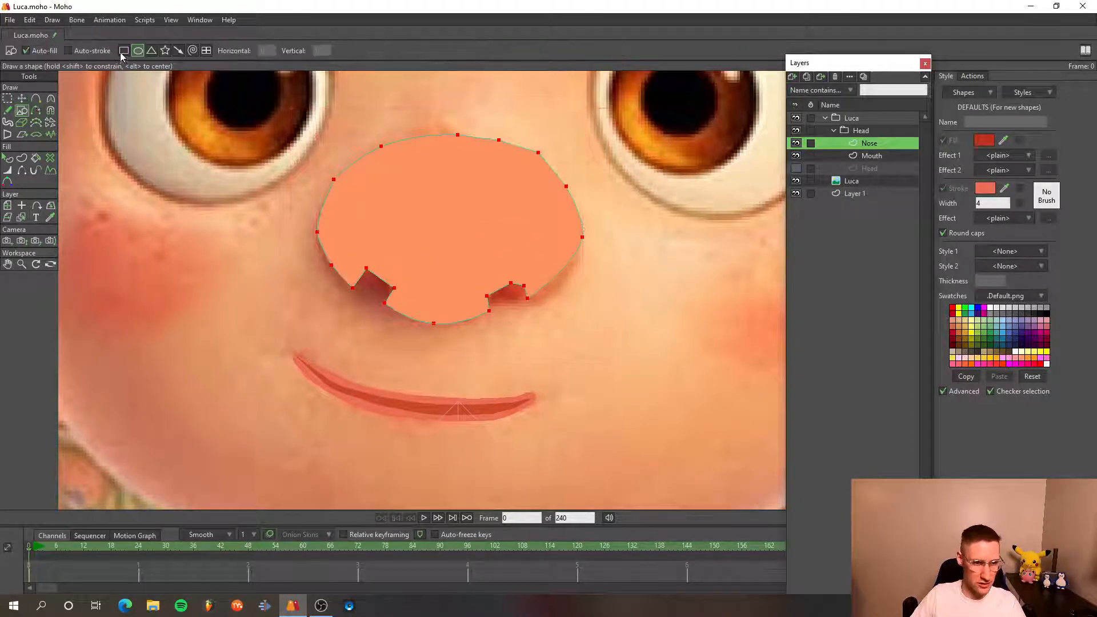
pyautogui.moveTo(353, 263)
pyautogui.mouseDown()
pyautogui.moveTo(386, 308)
pyautogui.moveTo(400, 306)
pyautogui.mouseUp()
pyautogui.press('t')
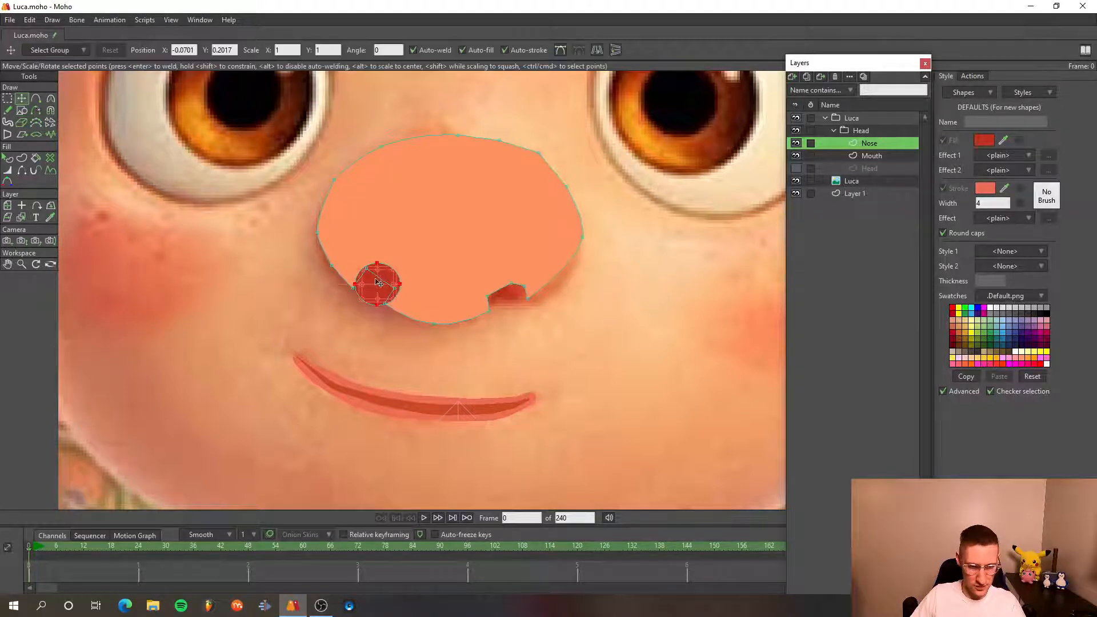
pyautogui.hotkey('ctrl', 'c')
pyautogui.hotkey('ctrl', 'v')
pyautogui.moveTo(376, 292); pyautogui.dragTo(499, 297)
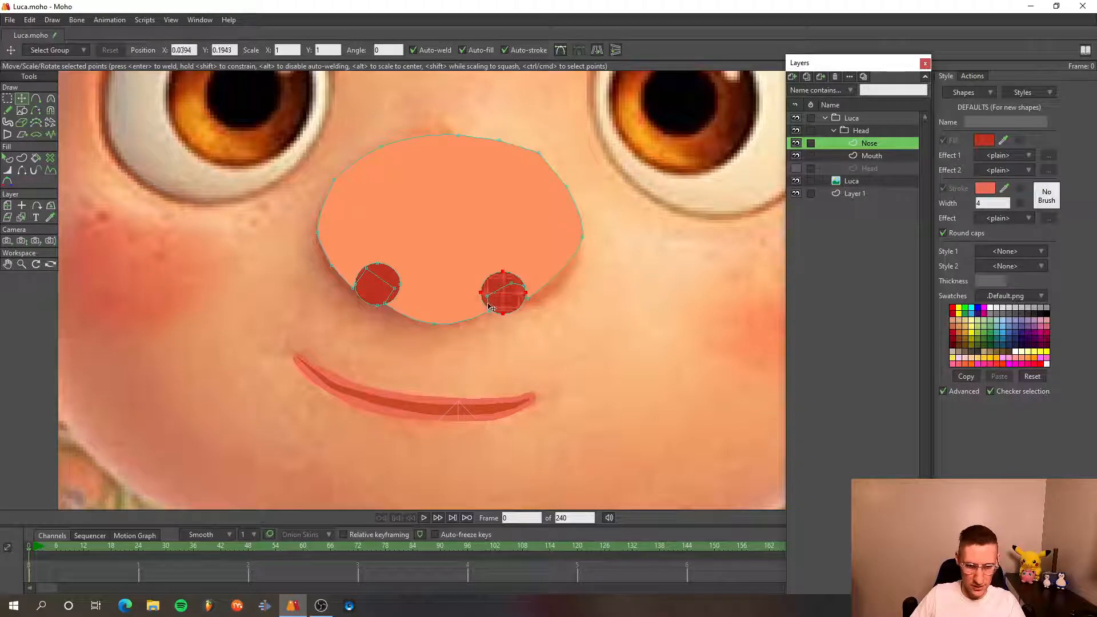
# - Send both nostril circles behind the nose shape and render a preview to check them
pyautogui.press('q')
pyautogui.click(397, 285)
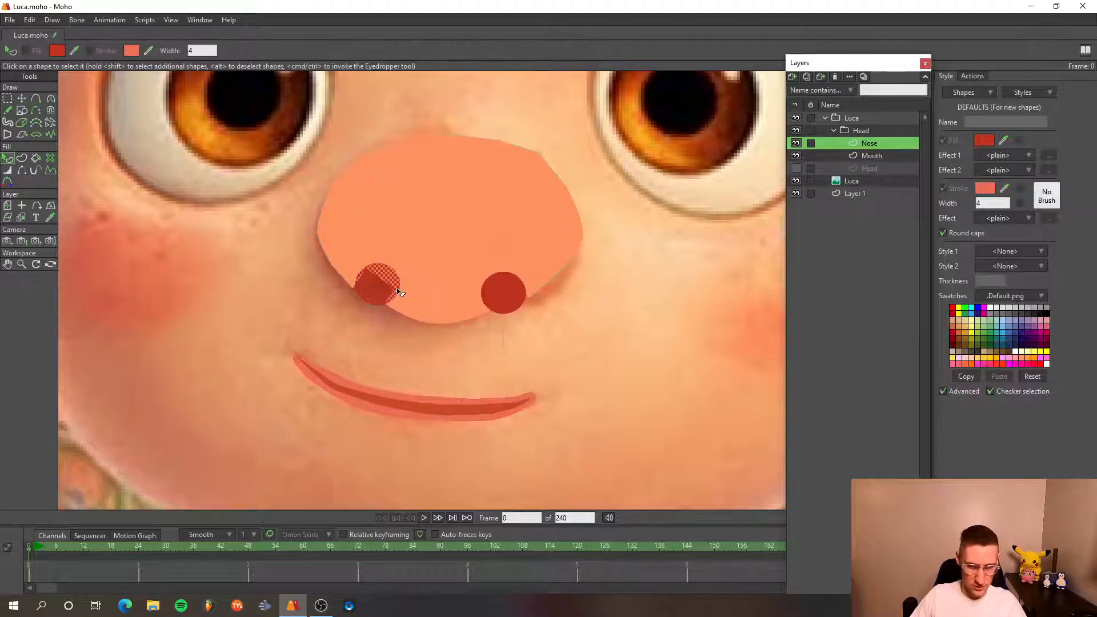
pyautogui.click(506, 298)
pyautogui.press('t')
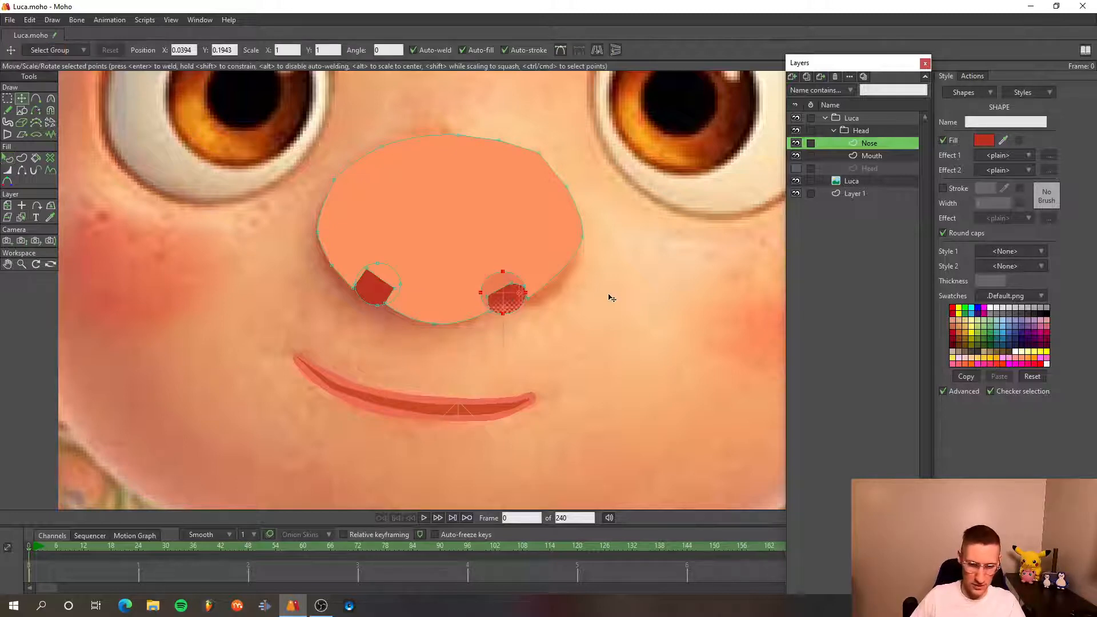
pyautogui.hotkey('ctrl', 'r')
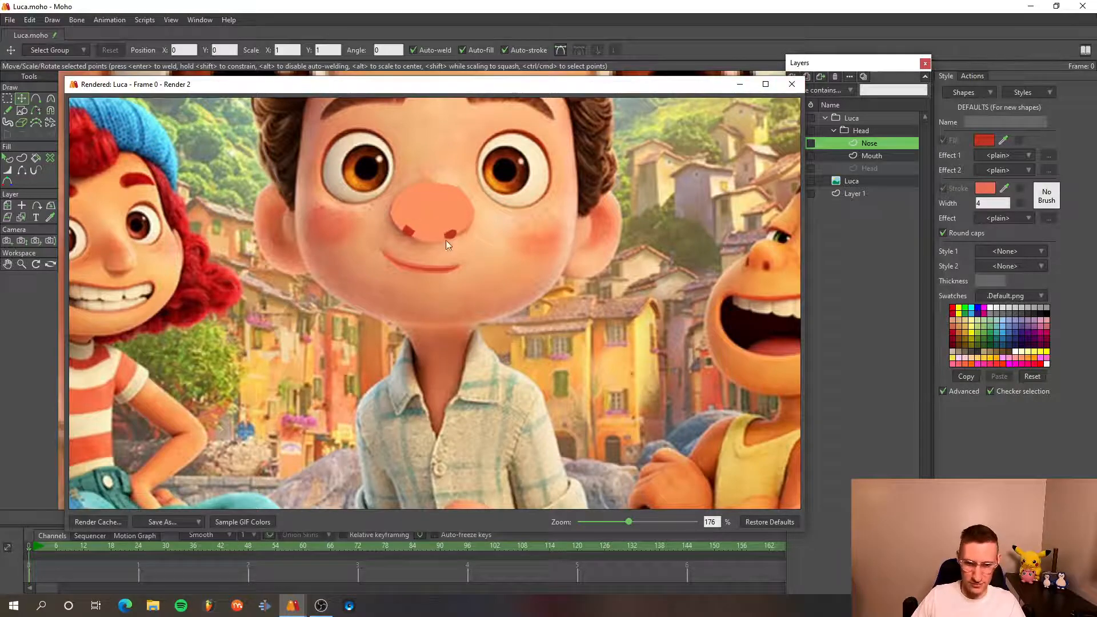
pyautogui.click(792, 84)
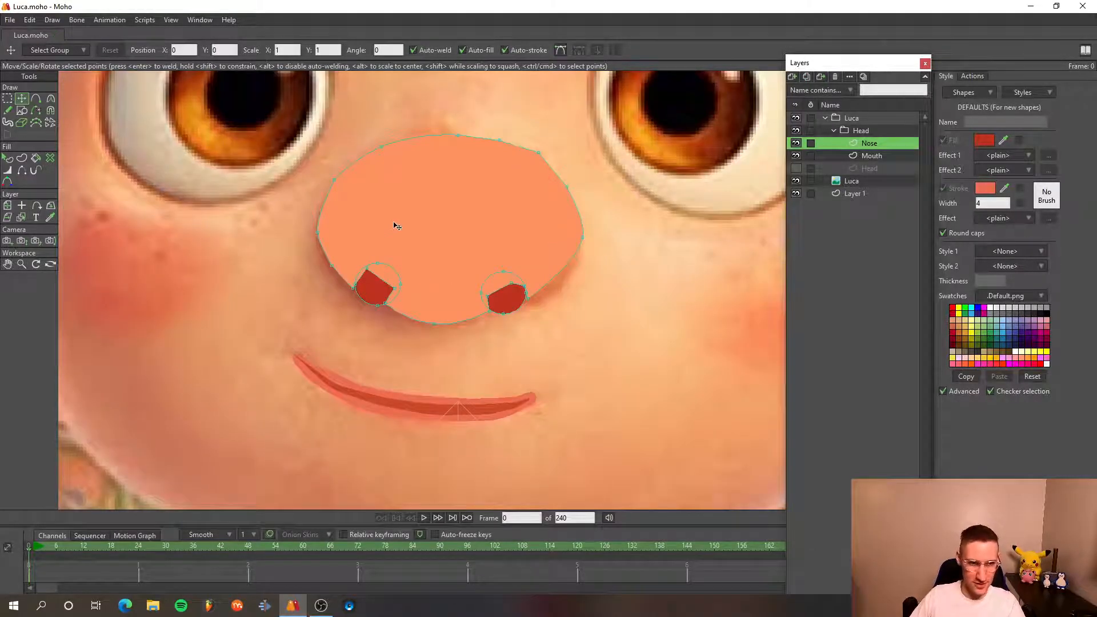
# - Reshape the left nostril circle by moving its left point to the notch corner and its bottom point up and right
pyautogui.scroll(3, 434, 274)
pyautogui.scroll(-5, 342, 336)
pyautogui.scroll(6, 315, 341)
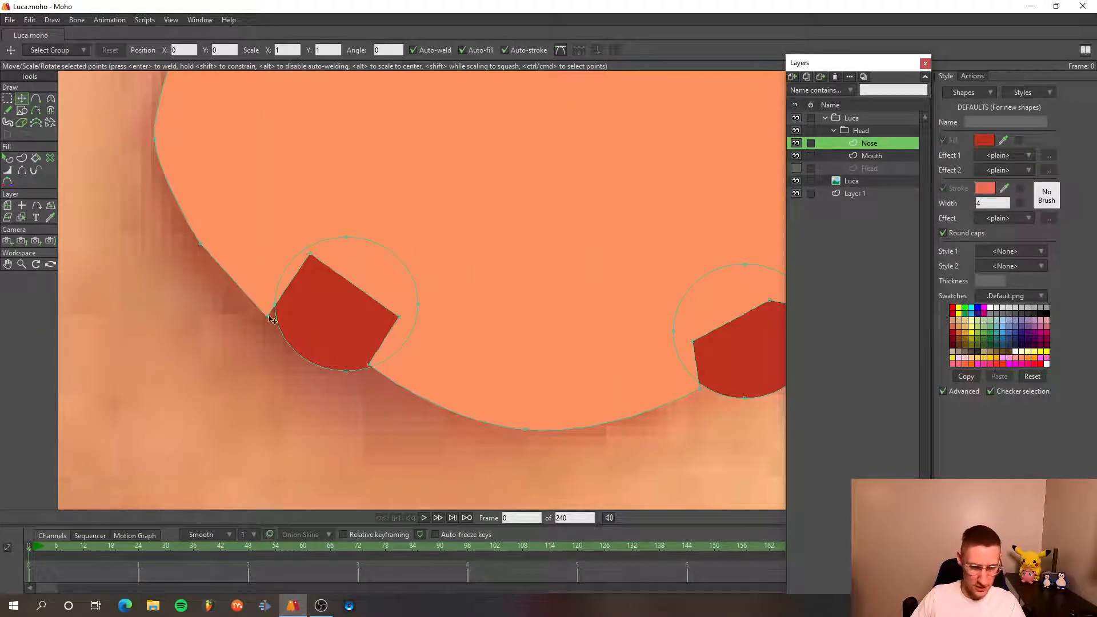
pyautogui.moveTo(297, 322)
pyautogui.mouseDown()
pyautogui.moveTo(274, 301)
pyautogui.moveTo(270, 311)
pyautogui.mouseUp()
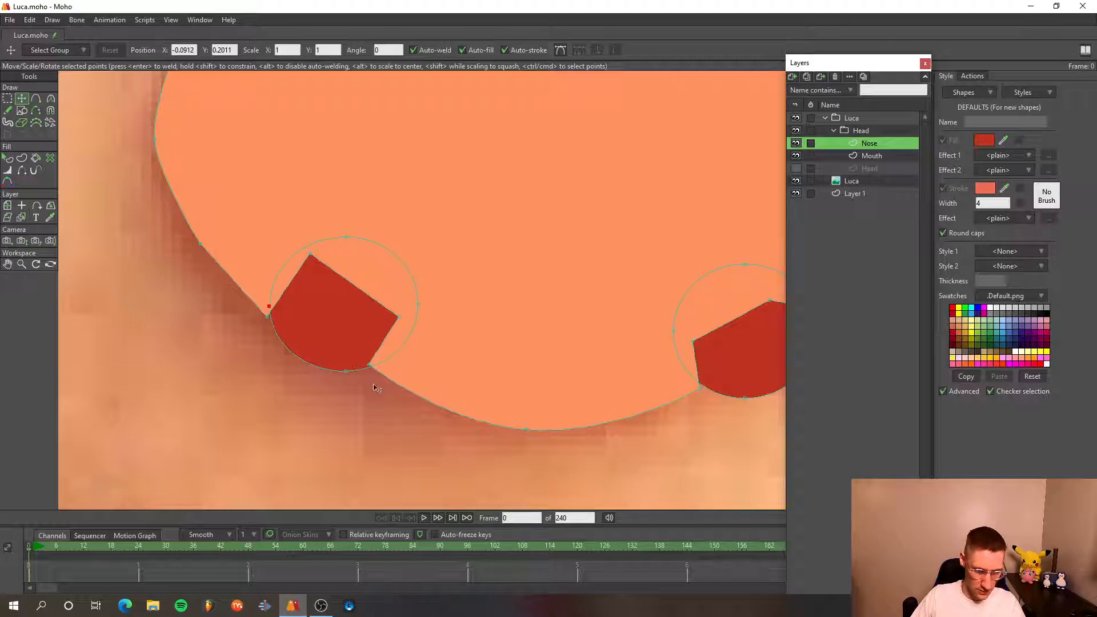
pyautogui.moveTo(347, 371); pyautogui.dragTo(402, 355)
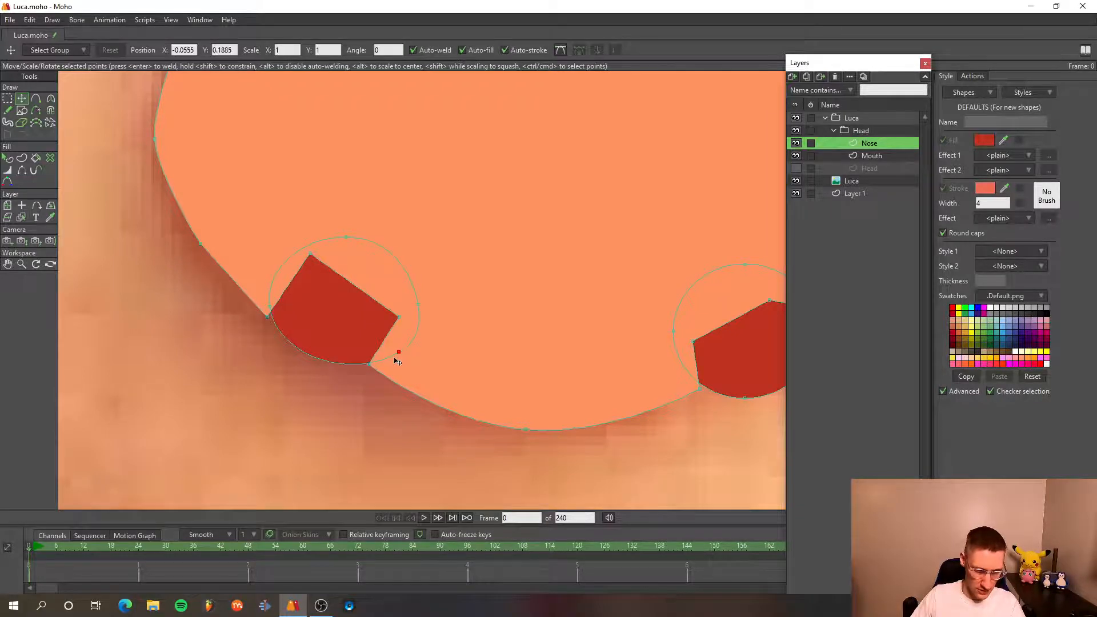
# - Reshape the right nostril circle by moving its bottom point up and left and its right point up beneath the nose
pyautogui.scroll(-5, 440, 356)
pyautogui.moveTo(553, 353); pyautogui.dragTo(358, 313)
pyautogui.scroll(6, 368, 320)
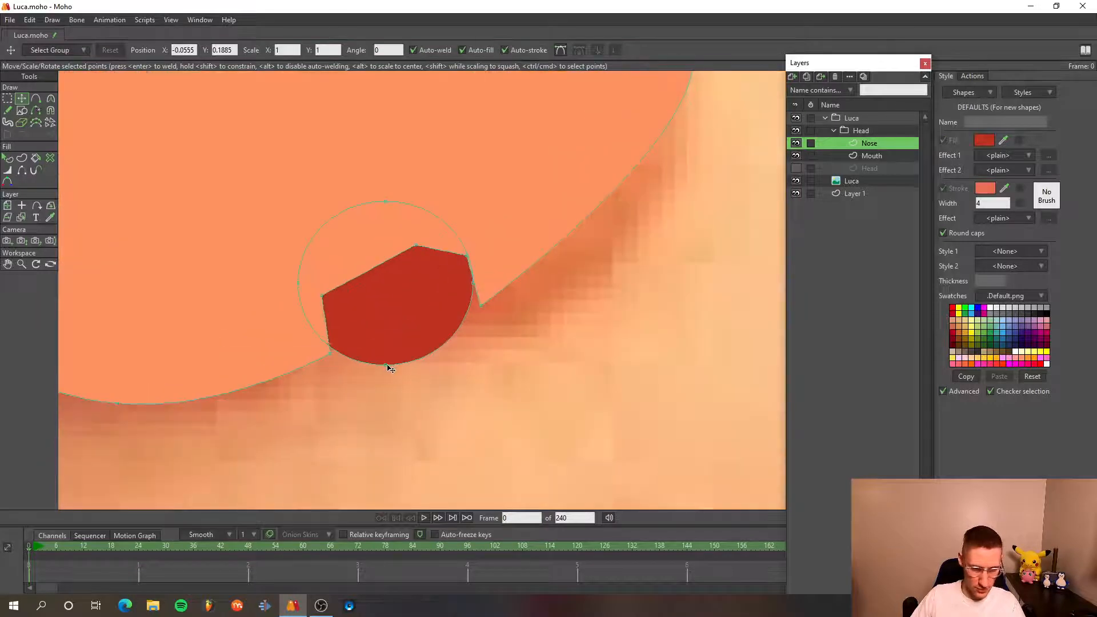
pyautogui.moveTo(390, 369); pyautogui.dragTo(300, 324)
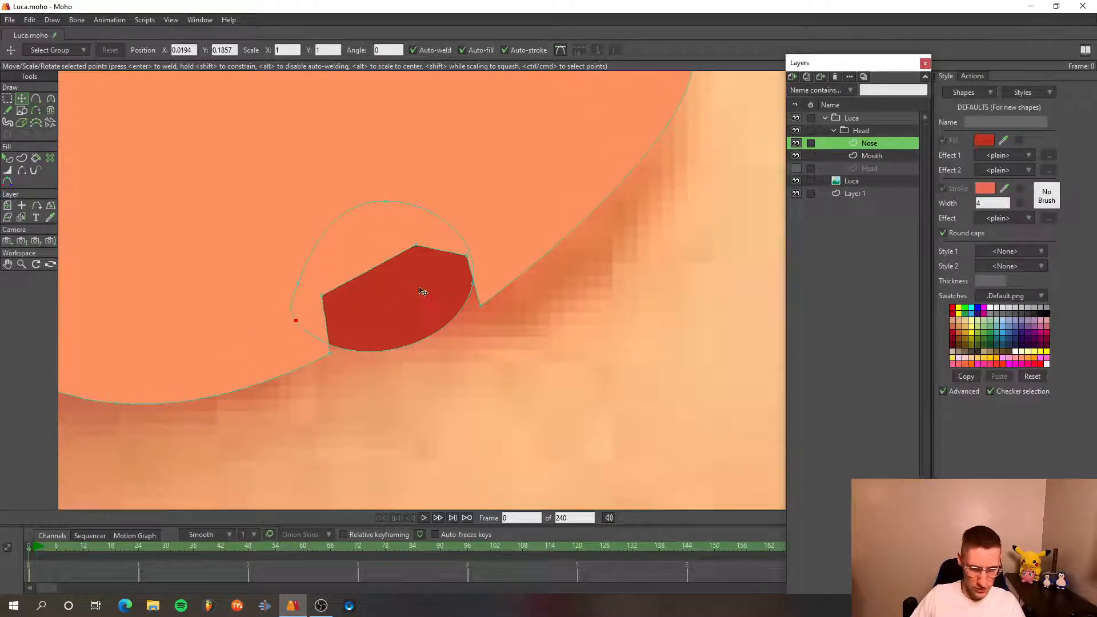
pyautogui.moveTo(477, 287); pyautogui.dragTo(495, 262)
pyautogui.scroll(-4, 495, 262)
pyautogui.scroll(-4, 400, 288)
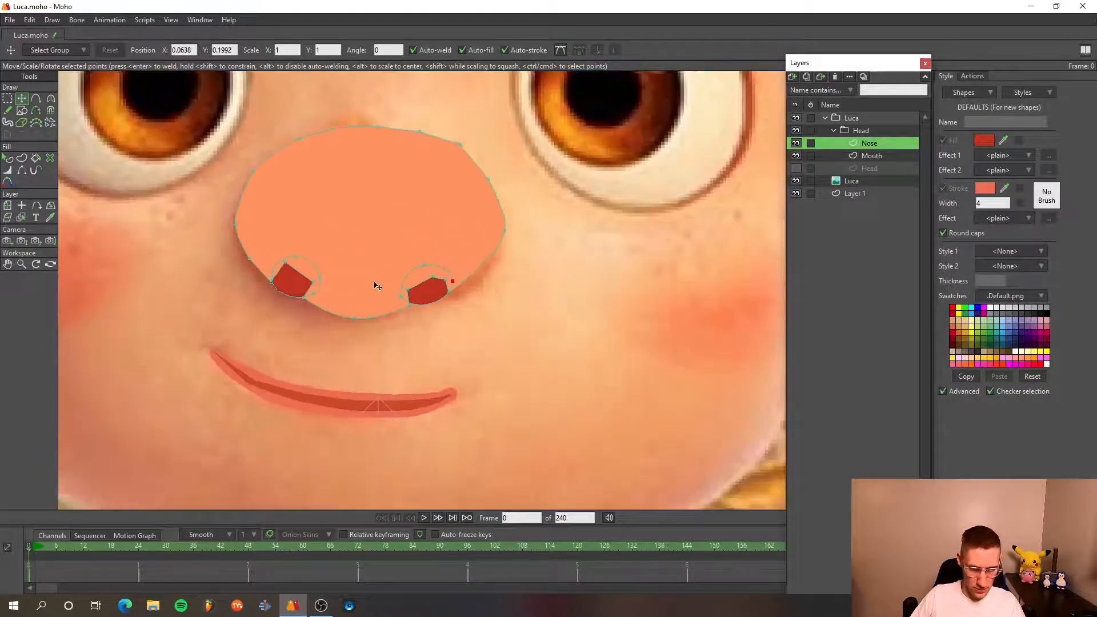
# - Adjust the nose's bottom point, lower its right point and add a point above it to widen the right side
pyautogui.scroll(5, 408, 371)
pyautogui.moveTo(399, 363)
pyautogui.mouseDown()
pyautogui.moveTo(374, 326)
pyautogui.moveTo(398, 358)
pyautogui.mouseUp()
pyautogui.moveTo(423, 307); pyautogui.dragTo(322, 326)
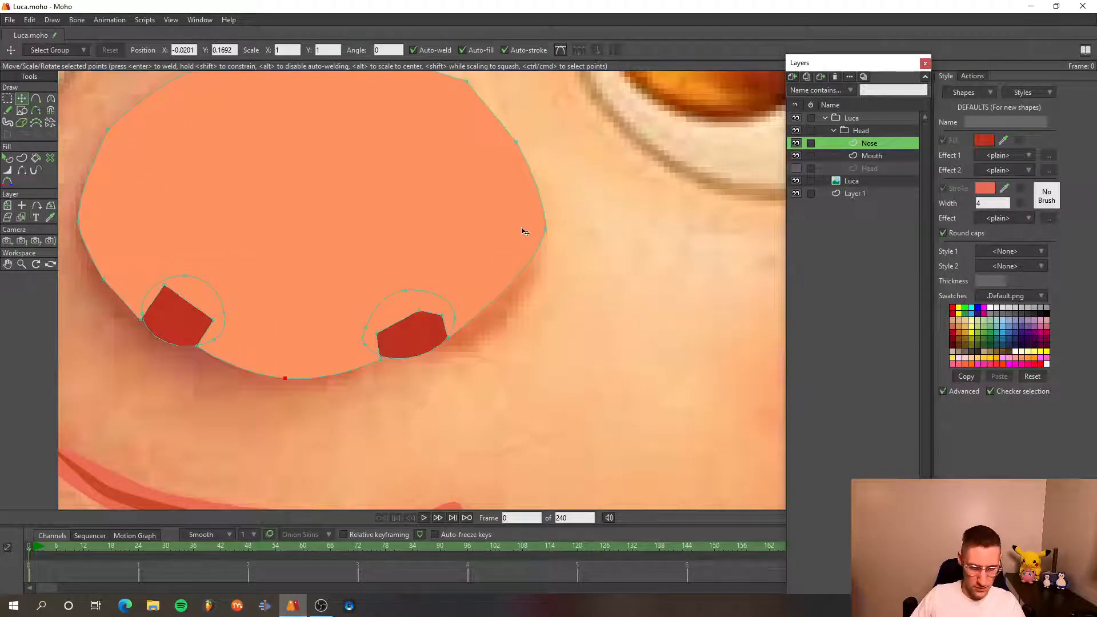
pyautogui.moveTo(525, 231); pyautogui.dragTo(526, 280)
pyautogui.press('a')
pyautogui.moveTo(536, 217)
pyautogui.mouseDown()
pyautogui.moveTo(399, 215)
pyautogui.moveTo(521, 216)
pyautogui.moveTo(545, 202)
pyautogui.mouseUp()
pyautogui.scroll(-3, 542, 197)
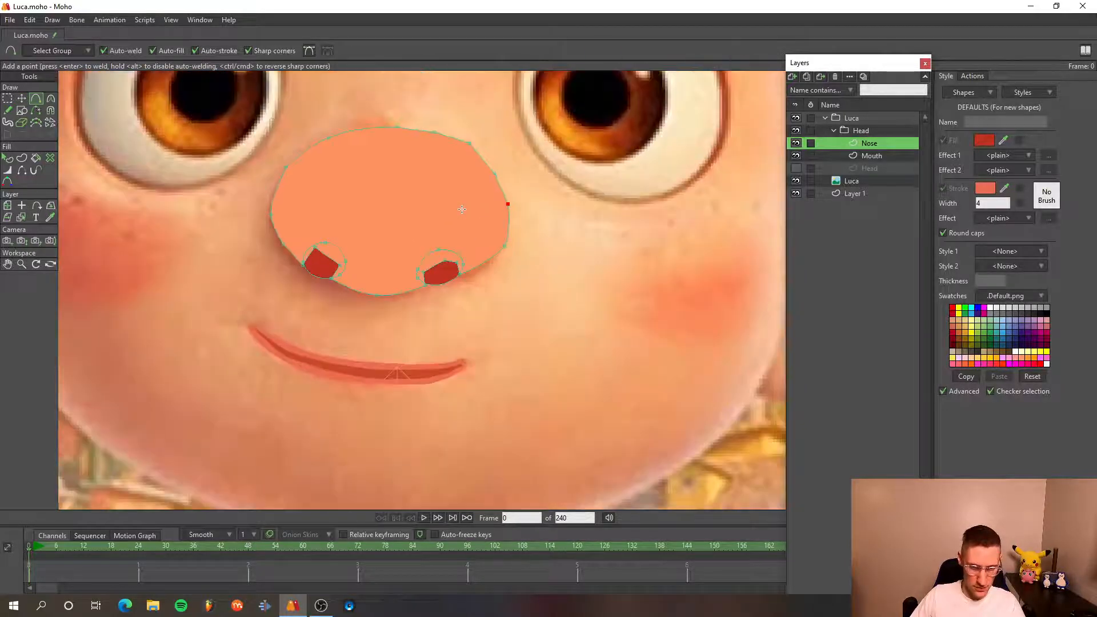
# - Smooth the nose's top and upper-right points with the Curvature tool, lengthening the upper-right point's handles to round that corner
pyautogui.press('c')
pyautogui.scroll(3, 368, 171)
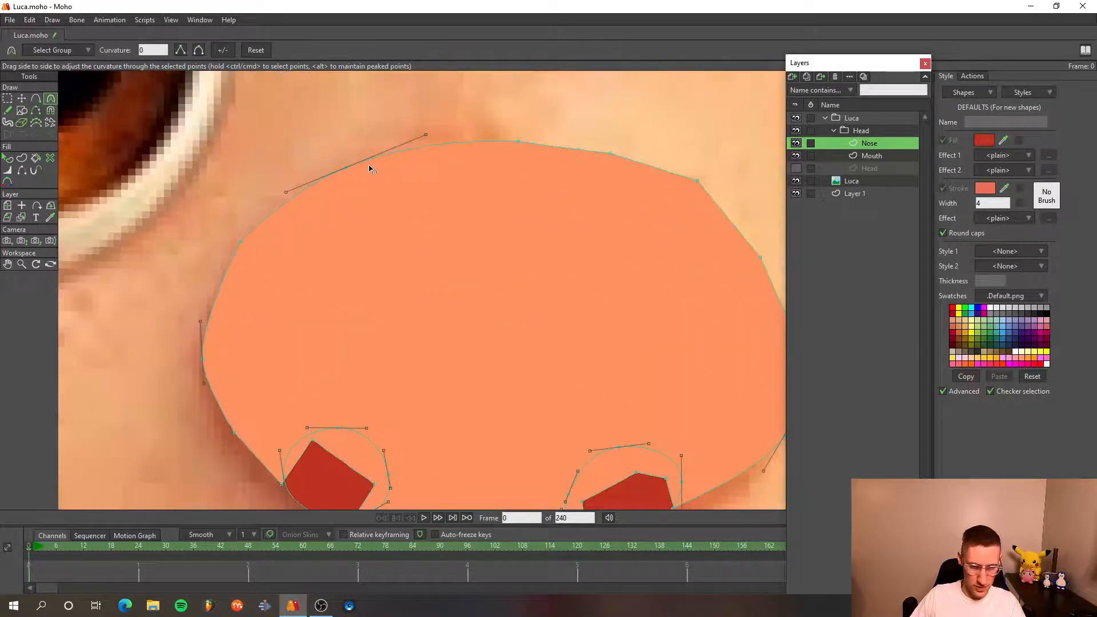
pyautogui.click(603, 151)
pyautogui.click(698, 180)
pyautogui.moveTo(768, 219); pyautogui.dragTo(786, 224)
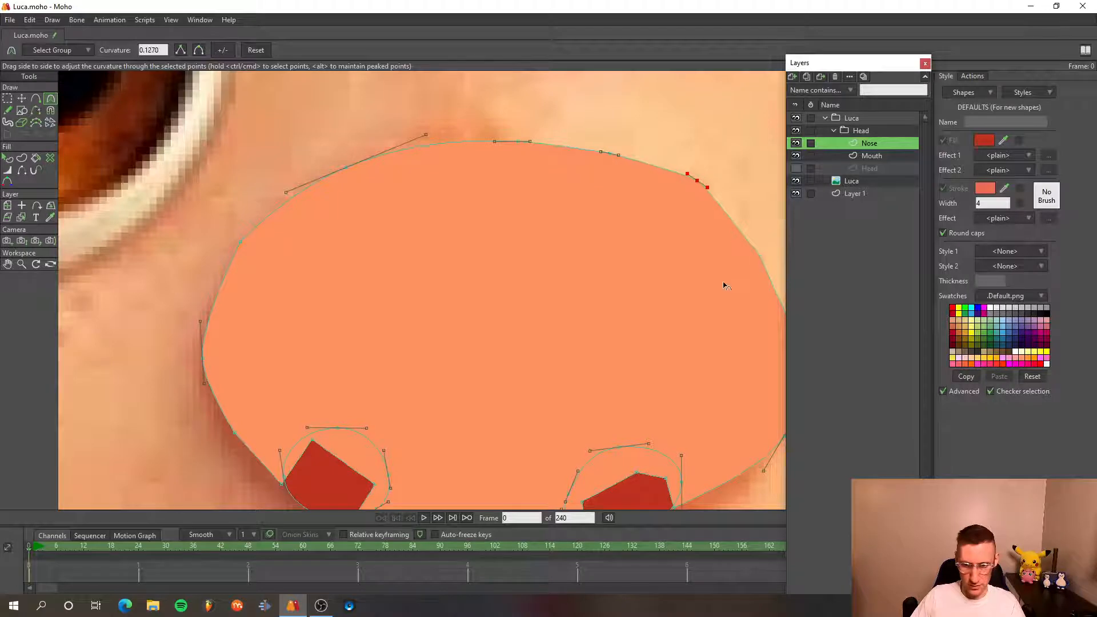
pyautogui.moveTo(725, 284); pyautogui.dragTo(482, 275)
pyautogui.moveTo(468, 180); pyautogui.dragTo(504, 204)
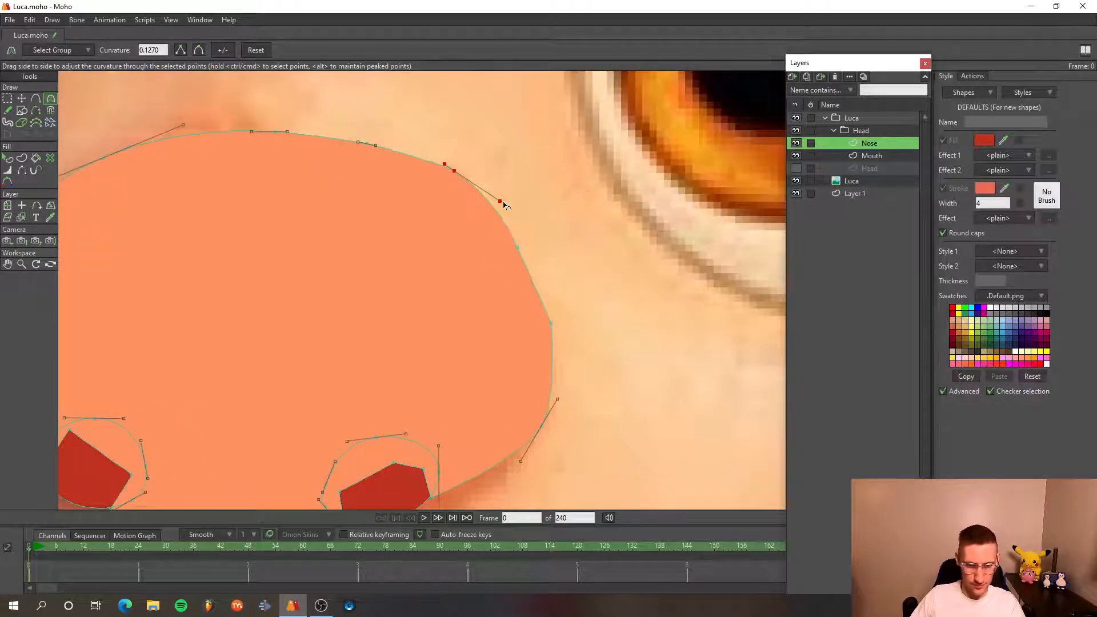
pyautogui.moveTo(448, 169); pyautogui.dragTo(475, 199)
pyautogui.scroll(-2, 475, 199)
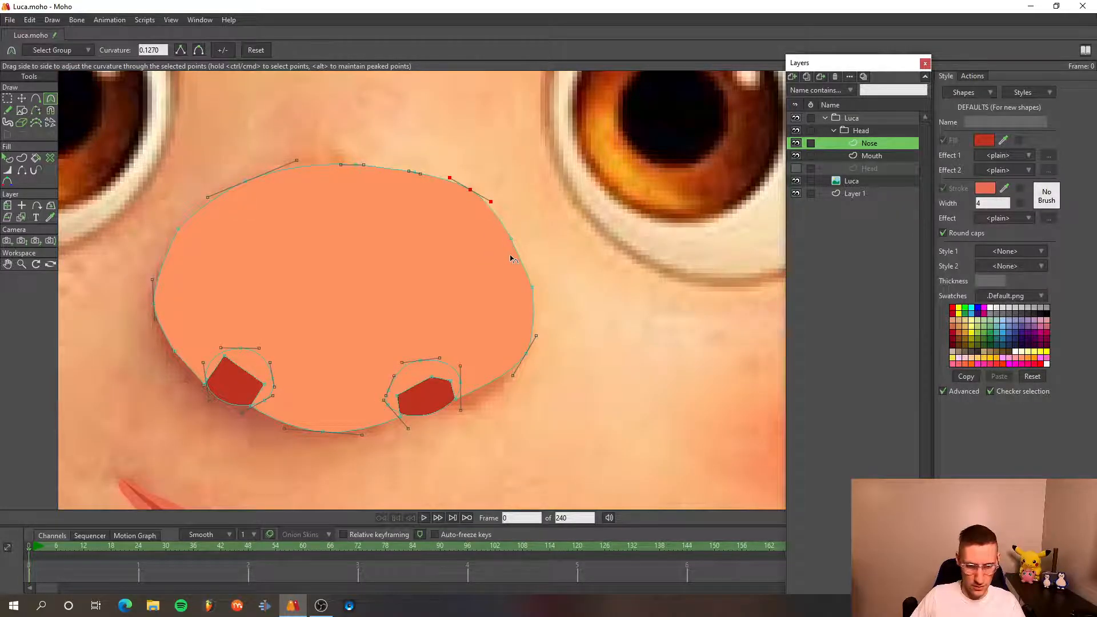
# - Add slight curvature to the nose's two right-side points and extend the lower one's handles up and down along the edge
pyautogui.scroll(3, 510, 258)
pyautogui.click(513, 215)
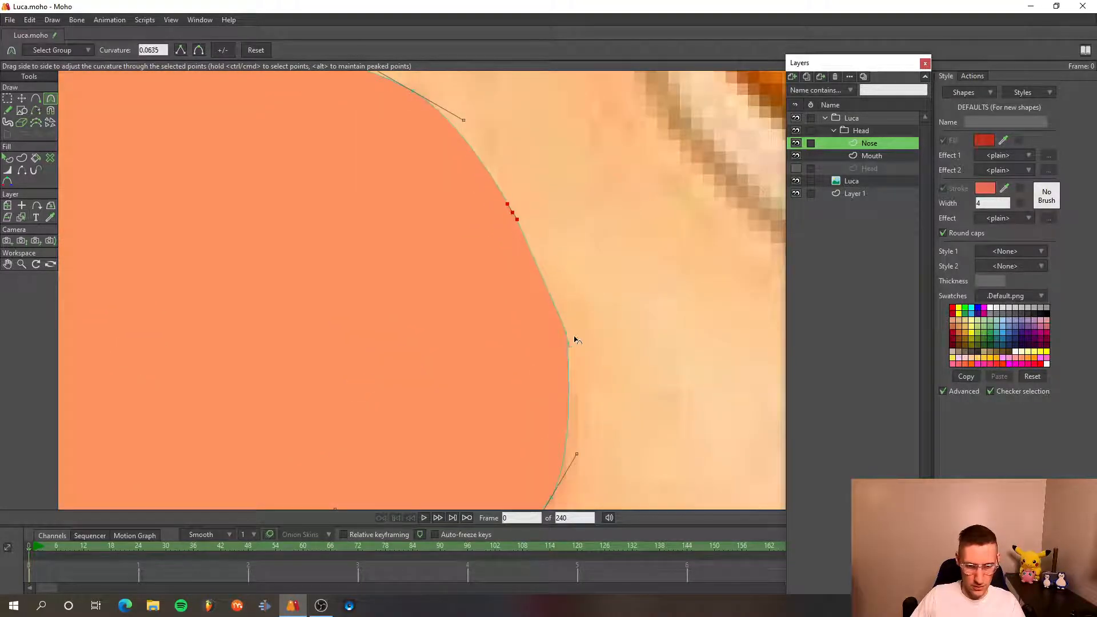
pyautogui.moveTo(571, 405); pyautogui.dragTo(429, 288)
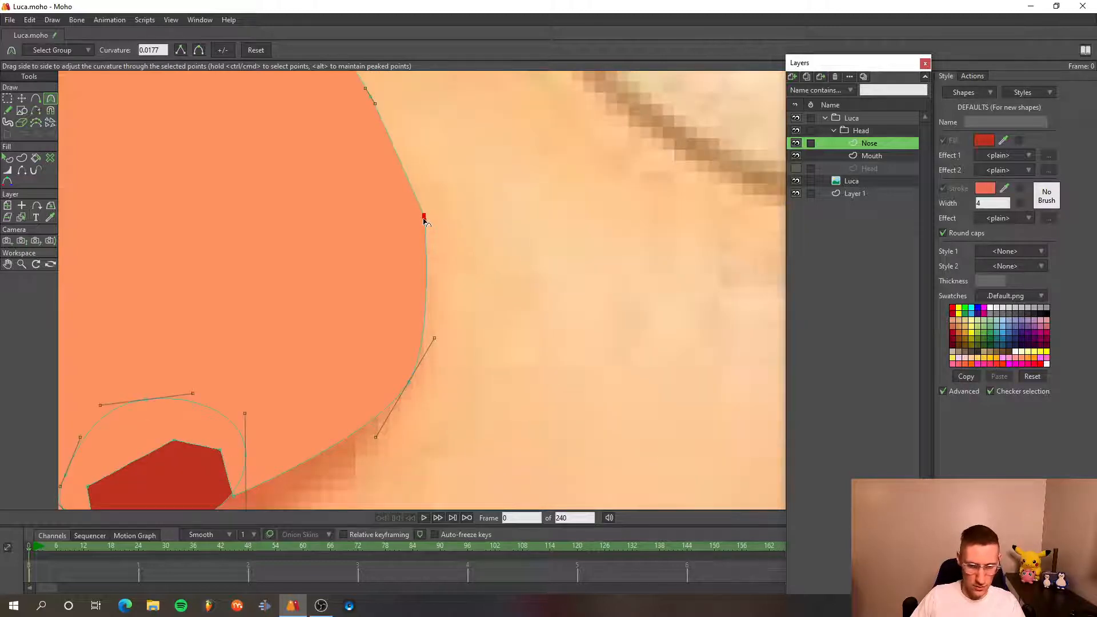
pyautogui.moveTo(424, 219); pyautogui.dragTo(426, 281)
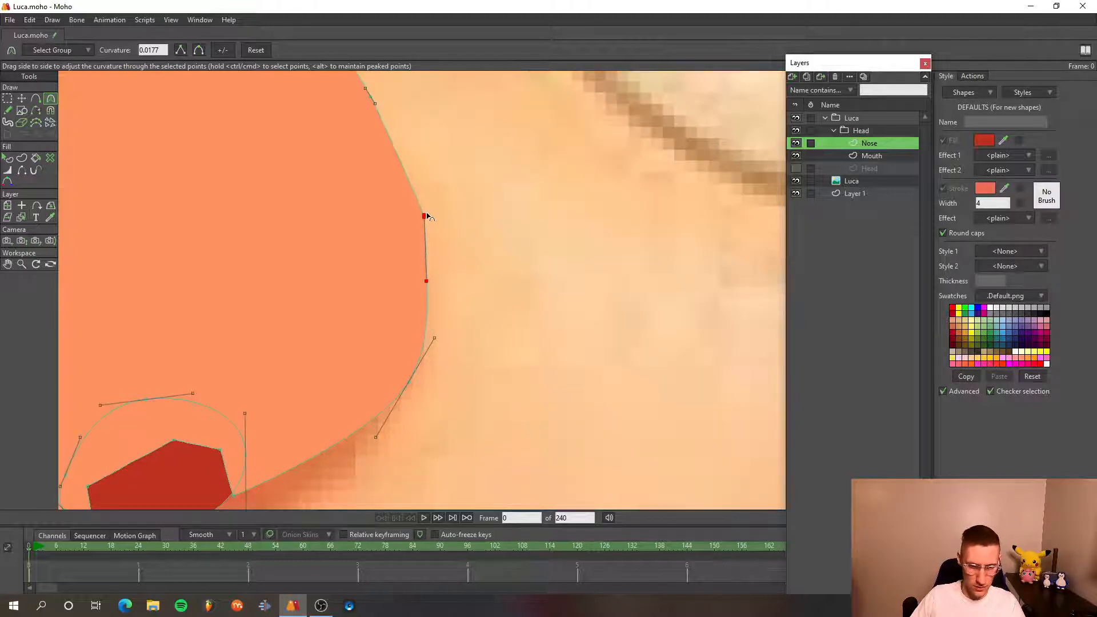
pyautogui.moveTo(428, 217); pyautogui.dragTo(425, 179)
pyautogui.scroll(-3, 424, 178)
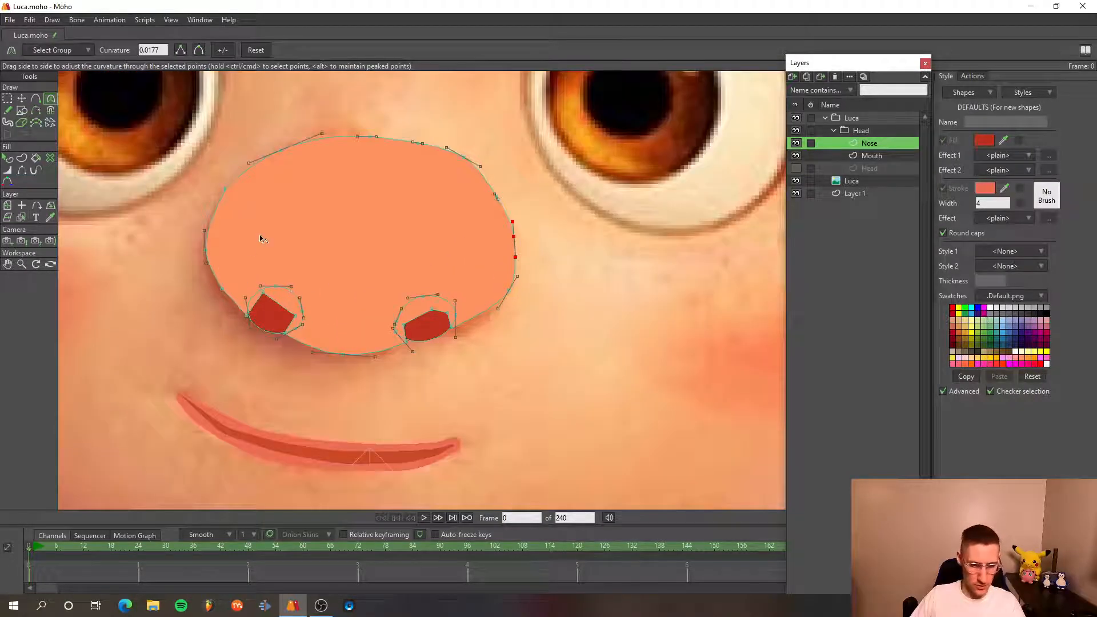
pyautogui.scroll(-3, 334, 251)
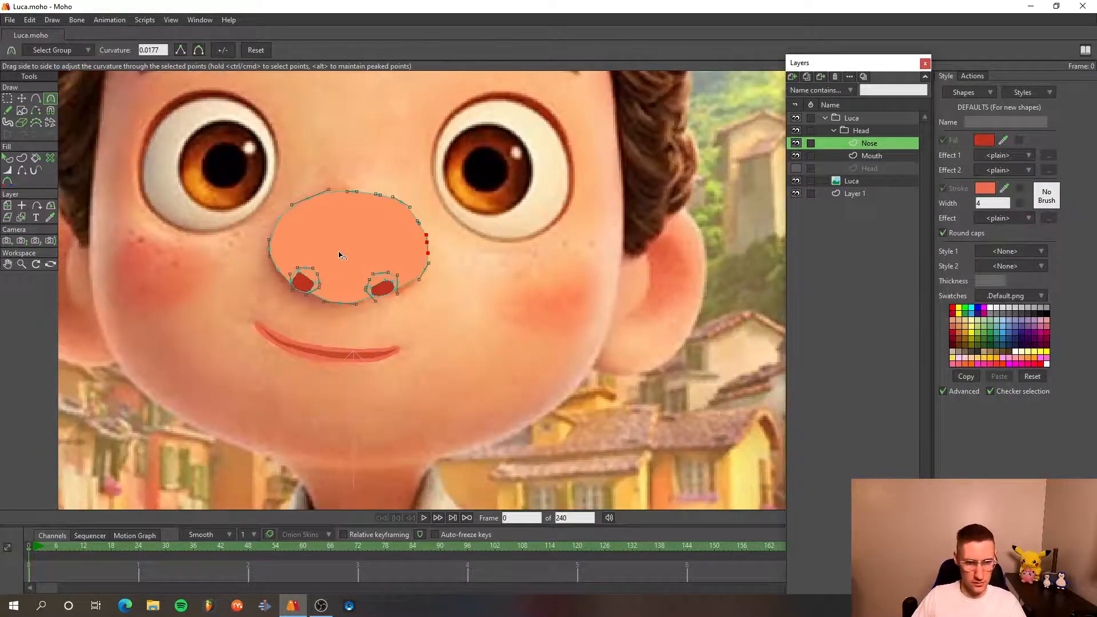
pyautogui.scroll(2, 341, 256)
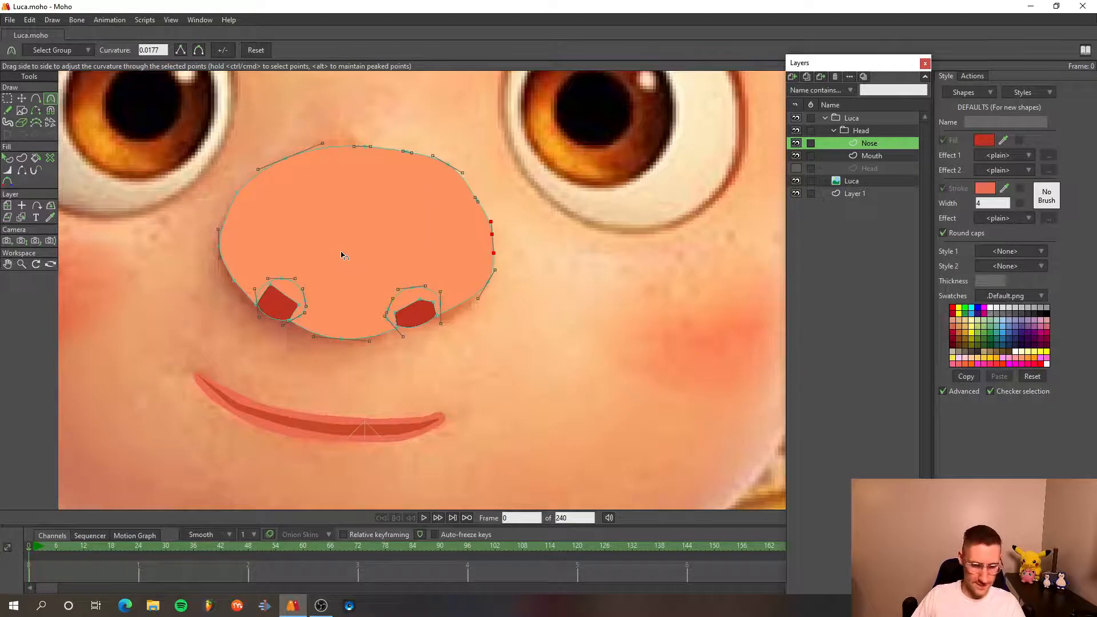
# - Select all points of the nose shape and move it horizontally to the right, clear of the reference nose and nostrils
pyautogui.press('t')
pyautogui.hotkey('ctrl', 'a')
pyautogui.scroll(-2, 563, 290)
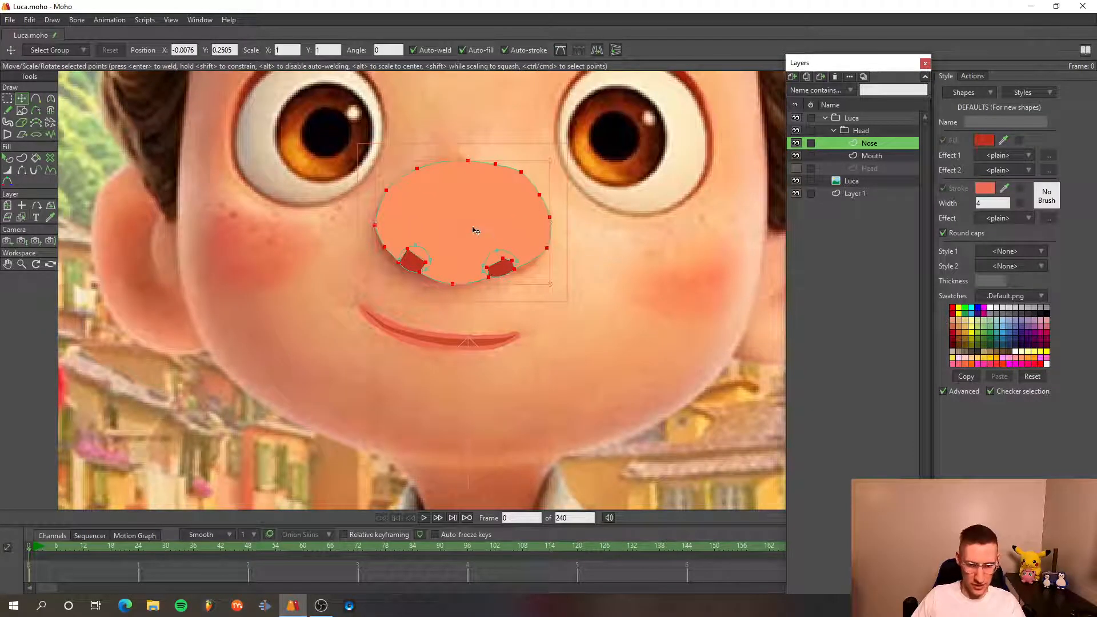
pyautogui.moveTo(474, 230); pyautogui.dragTo(663, 229)
pyautogui.moveTo(709, 324); pyautogui.dragTo(530, 325)
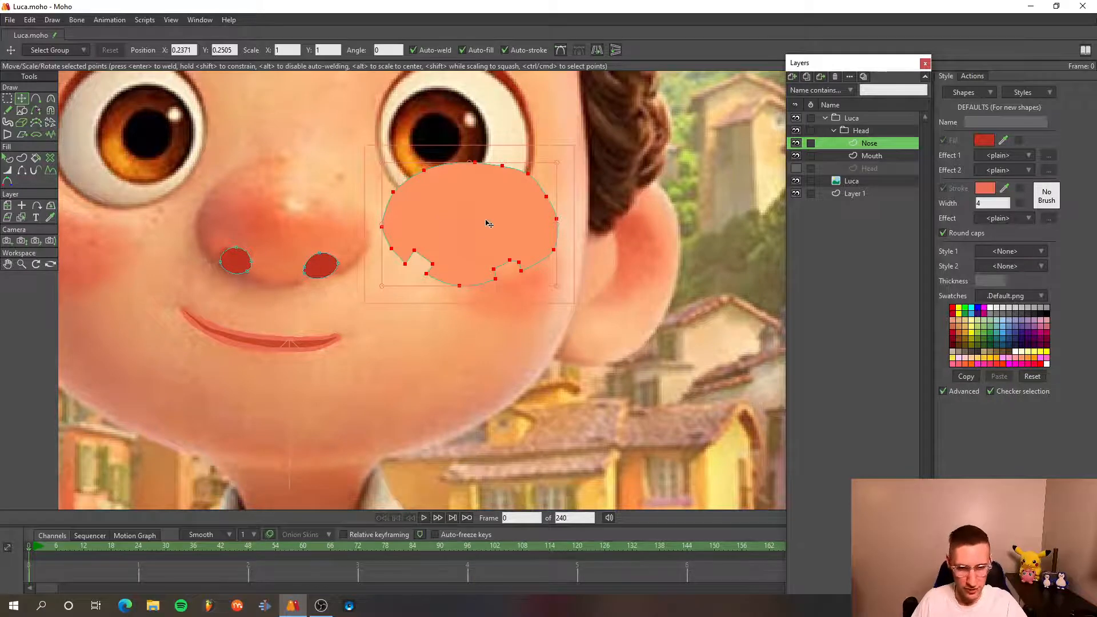
pyautogui.scroll(2, 369, 221)
pyautogui.scroll(-3, 228, 221)
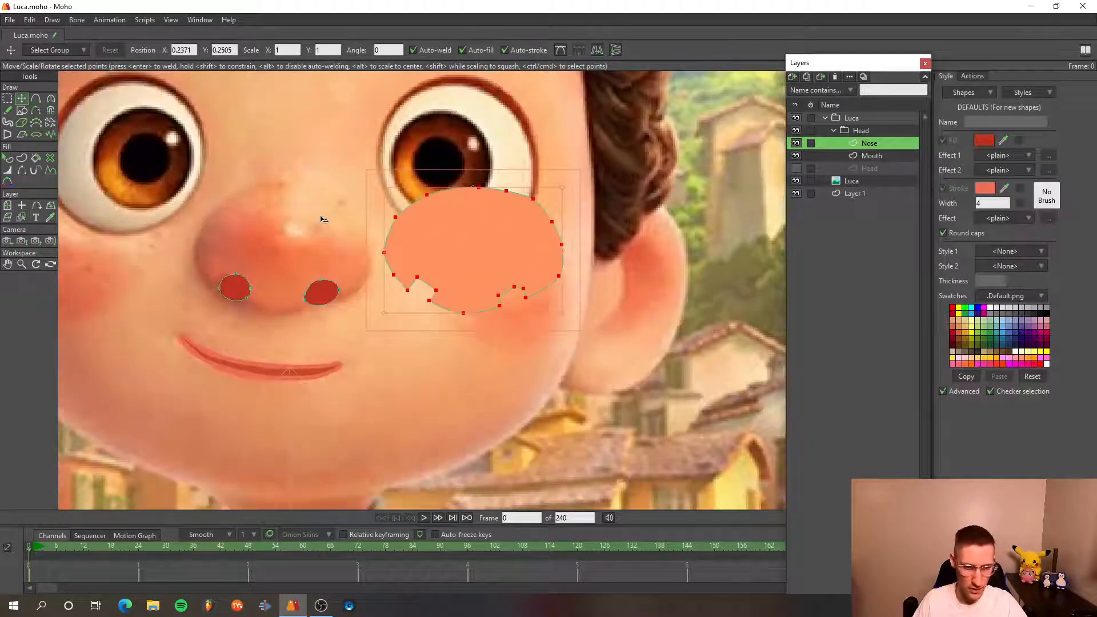
# - Sample the light skin tone above and right of the reference nose's highlight as the default fill colour
pyautogui.scroll(4, 319, 215)
pyautogui.scroll(3, 323, 213)
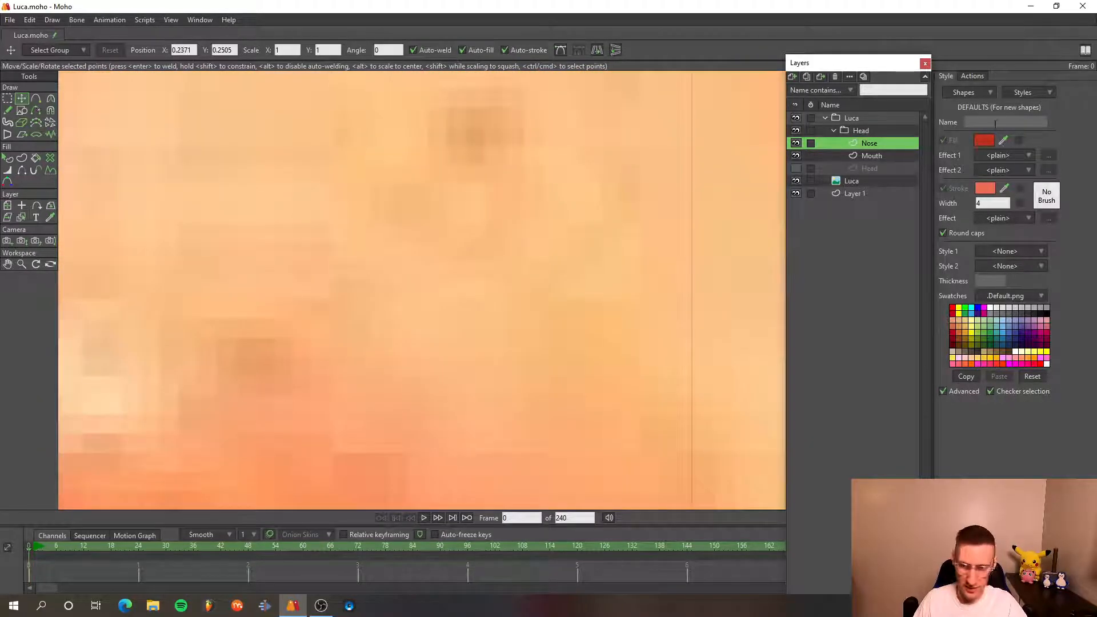
pyautogui.click(1004, 140)
pyautogui.click(536, 171)
pyautogui.scroll(-5, 367, 172)
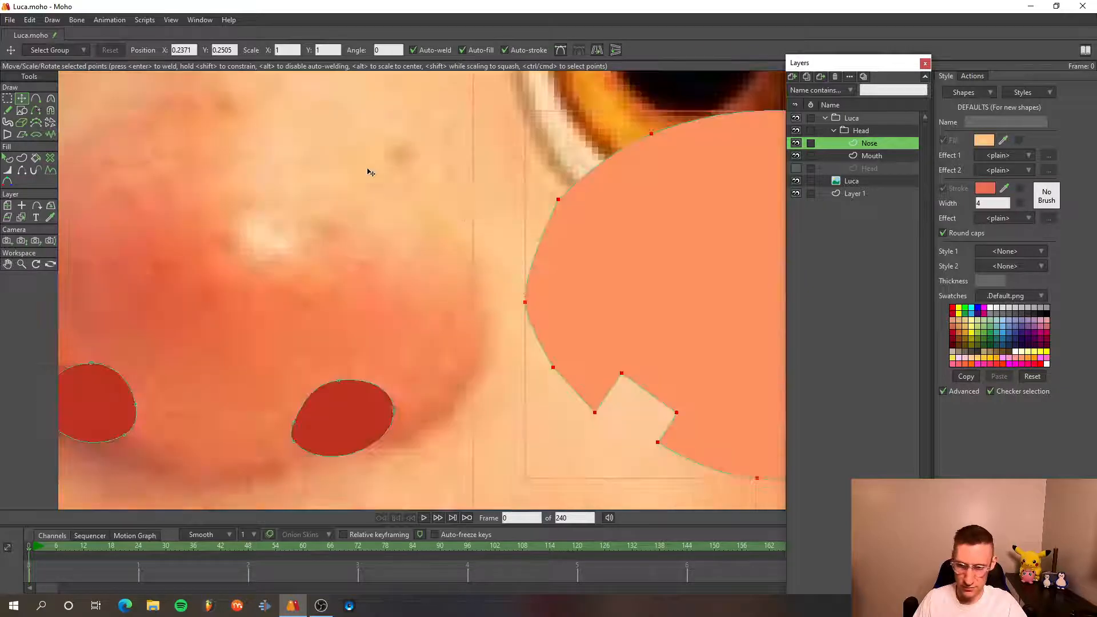
pyautogui.scroll(3, 369, 225)
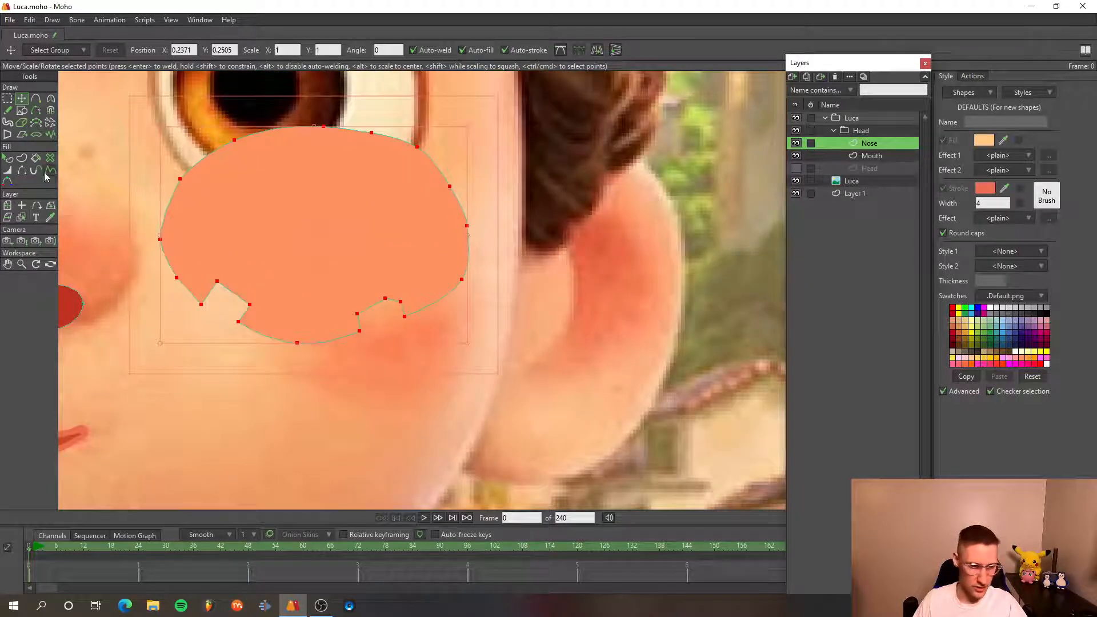
# - Colour the five points along the nose's upper-right edge with FFC890, sampled from the light skin at the reference nose's upper right
pyautogui.click(7, 182)
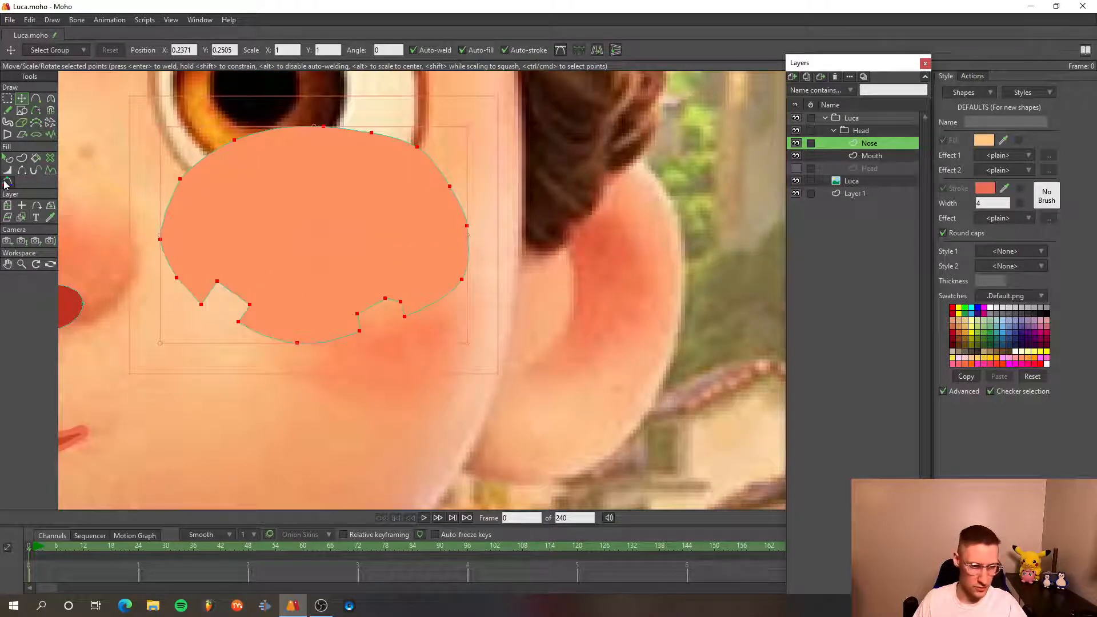
pyautogui.press('t')
pyautogui.click(371, 133)
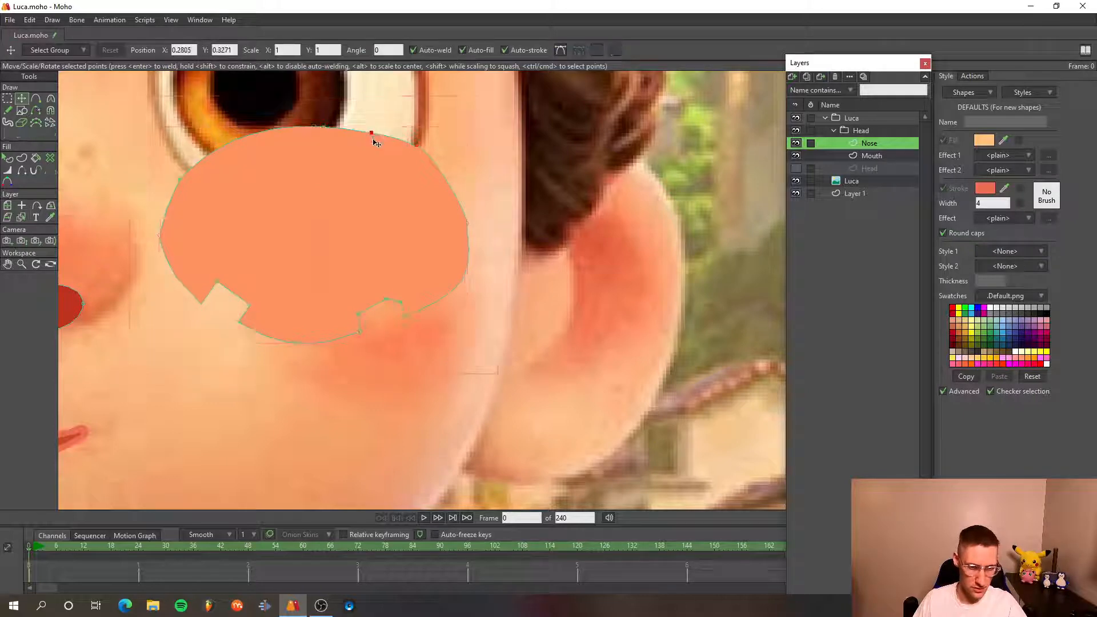
pyautogui.keyDown('shift'); pyautogui.click(419, 148); pyautogui.keyUp('shift')
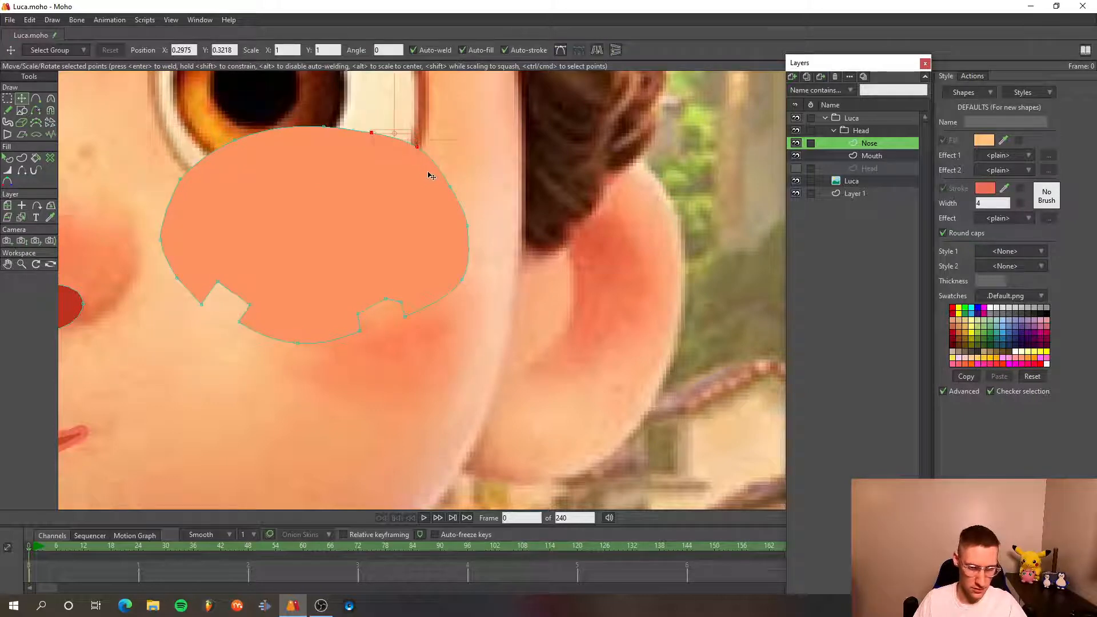
pyautogui.keyDown('shift'); pyautogui.click(450, 188); pyautogui.keyUp('shift')
pyautogui.scroll(-3, 400, 206)
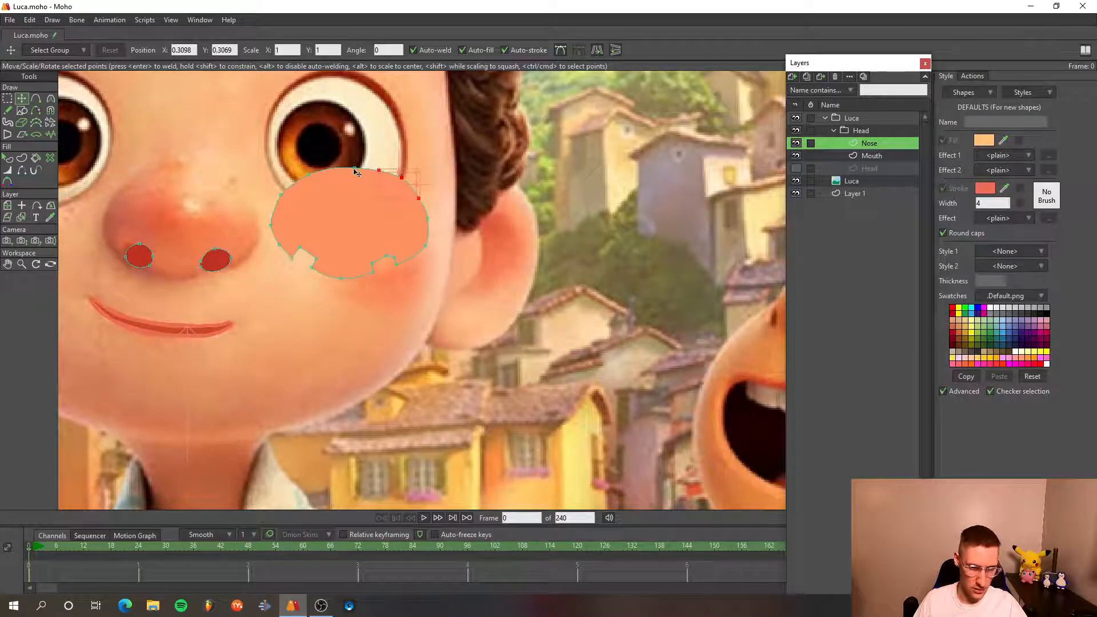
pyautogui.keyDown('shift'); pyautogui.click(355, 169); pyautogui.keyUp('shift')
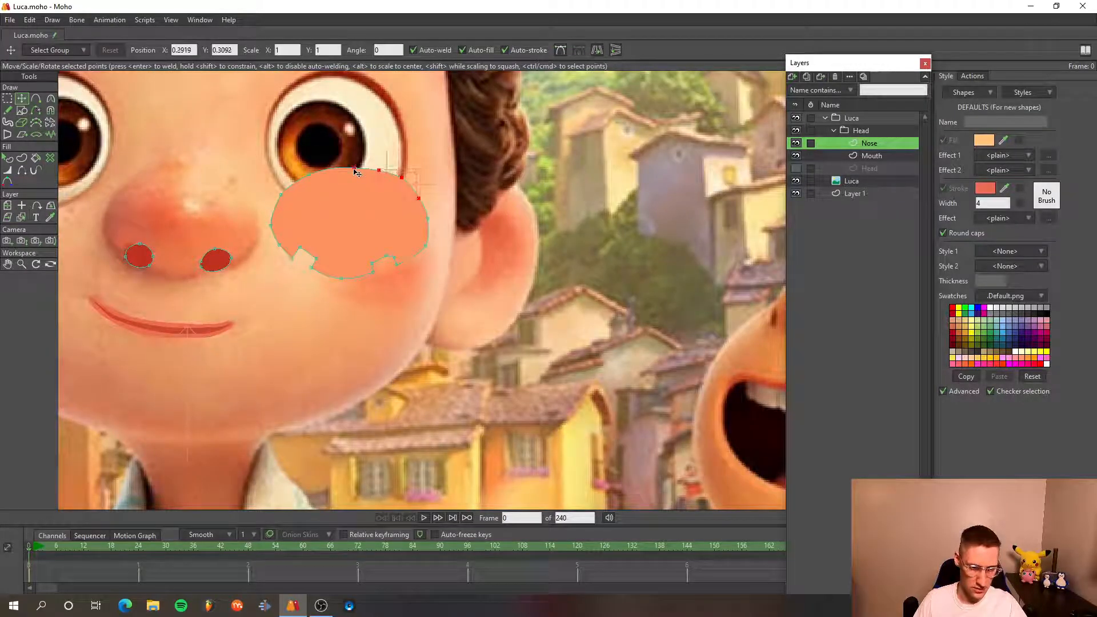
pyautogui.keyDown('shift'); pyautogui.click(428, 219); pyautogui.keyUp('shift')
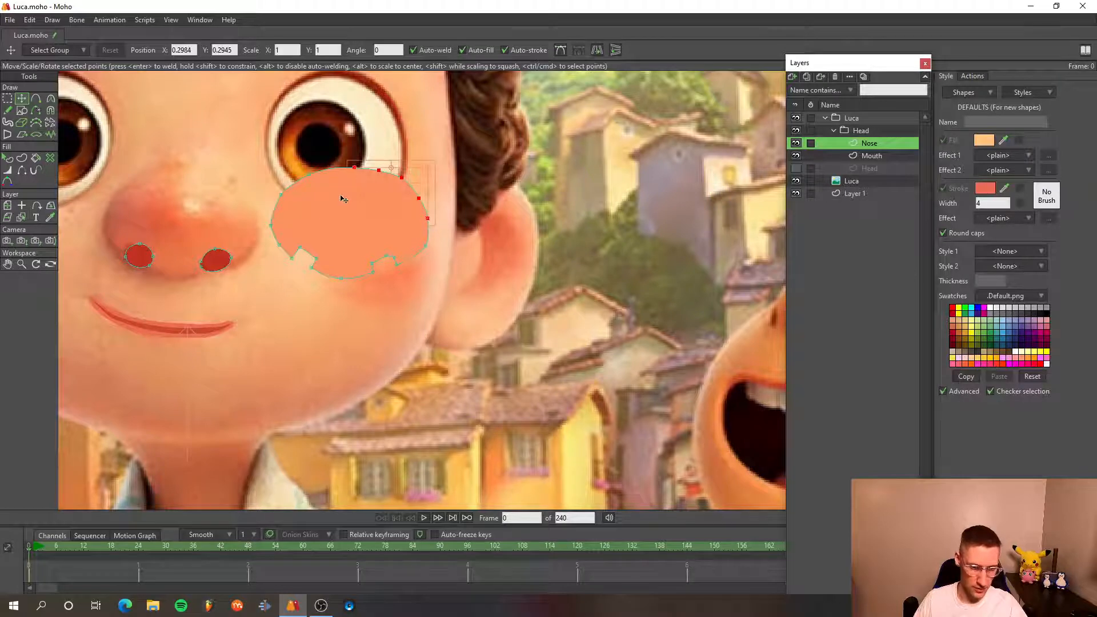
pyautogui.click(8, 182)
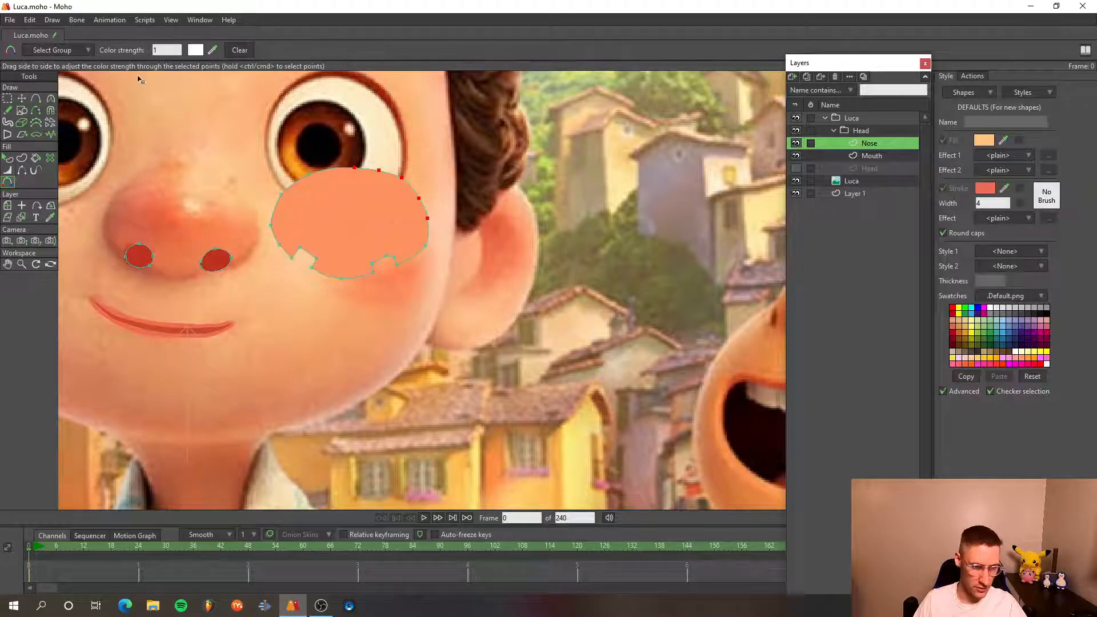
pyautogui.click(195, 50)
pyautogui.press('BackSpace')
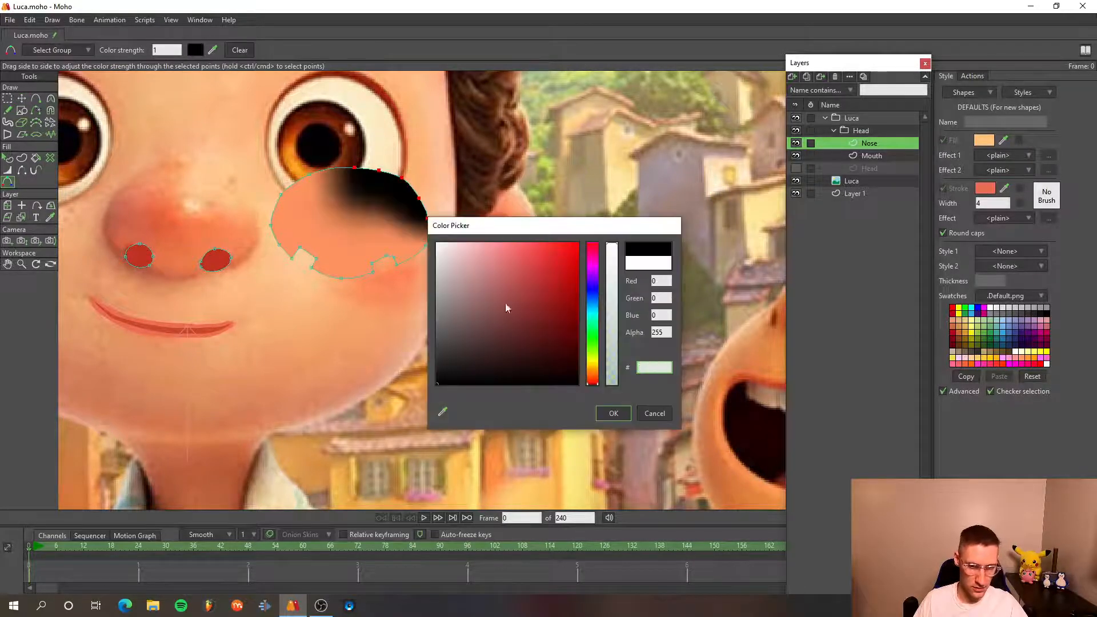
pyautogui.click(266, 256)
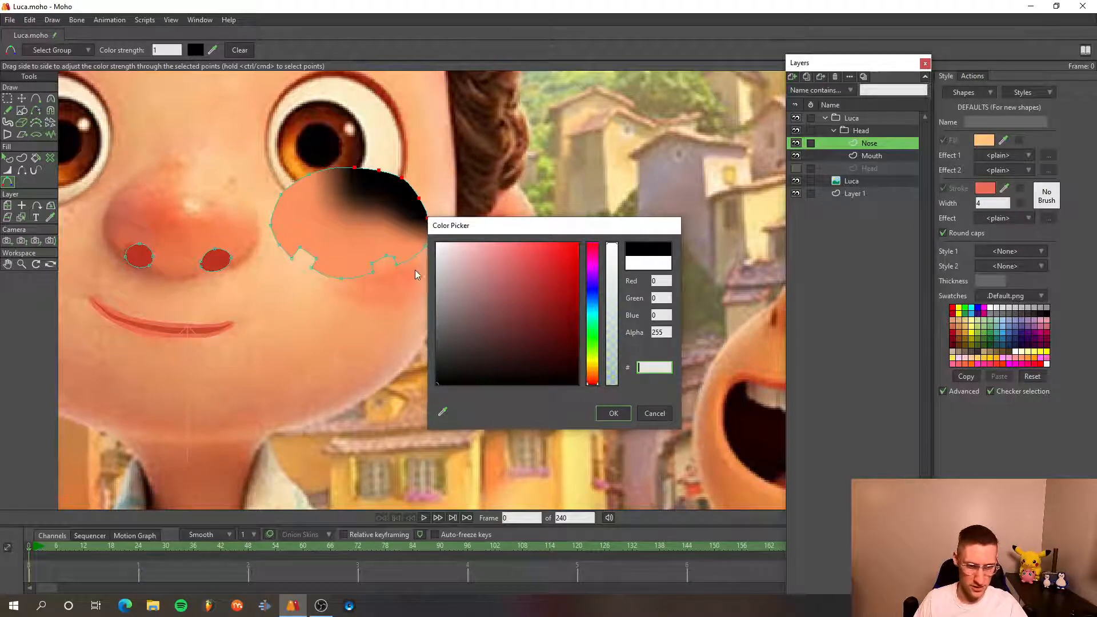
pyautogui.click(443, 411)
pyautogui.click(279, 232)
pyautogui.moveTo(276, 236); pyautogui.dragTo(214, 189)
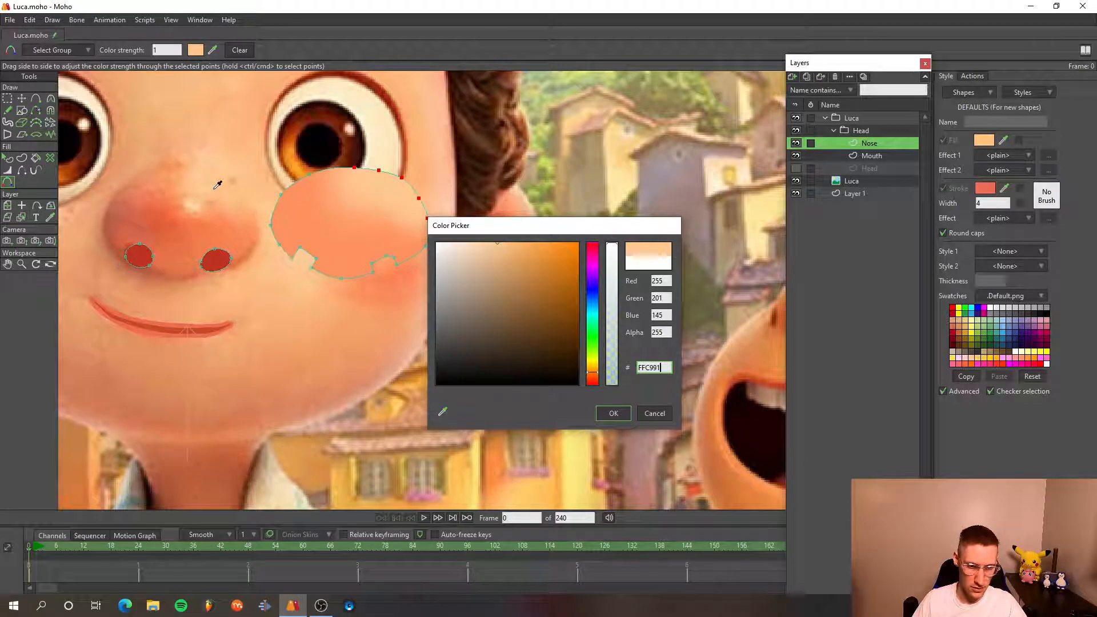
pyautogui.moveTo(218, 184); pyautogui.dragTo(220, 184)
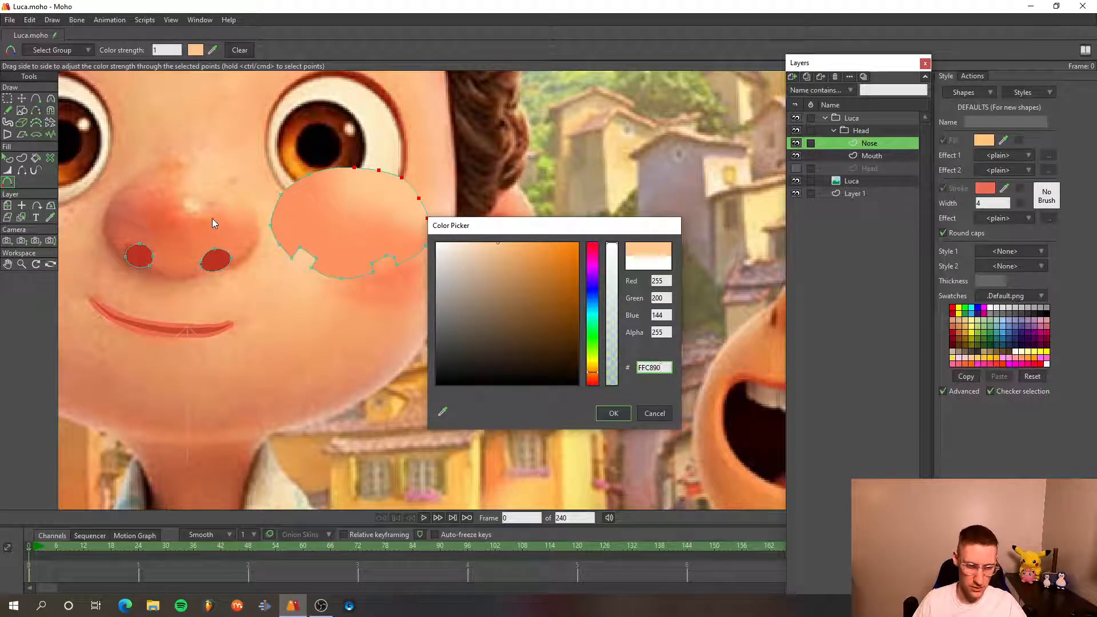
pyautogui.click(616, 417)
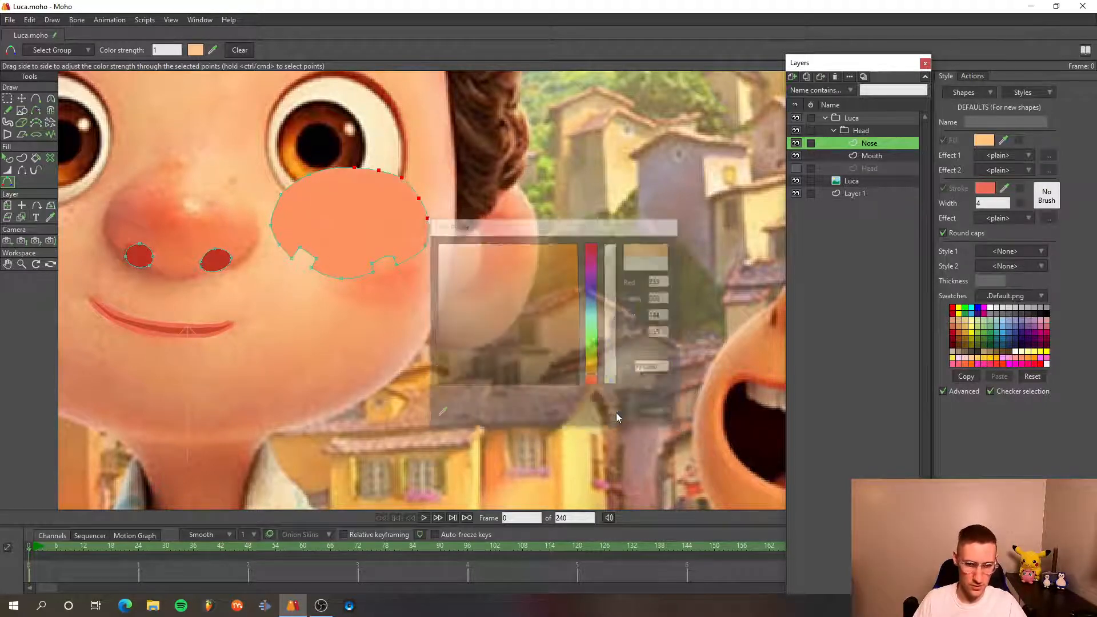
# - Colour the nine points from the nose's lower-right edge to the left nostril notch's right side with F68354, sampled just above the reference's right nostril
pyautogui.moveTo(341, 334); pyautogui.dragTo(541, 371)
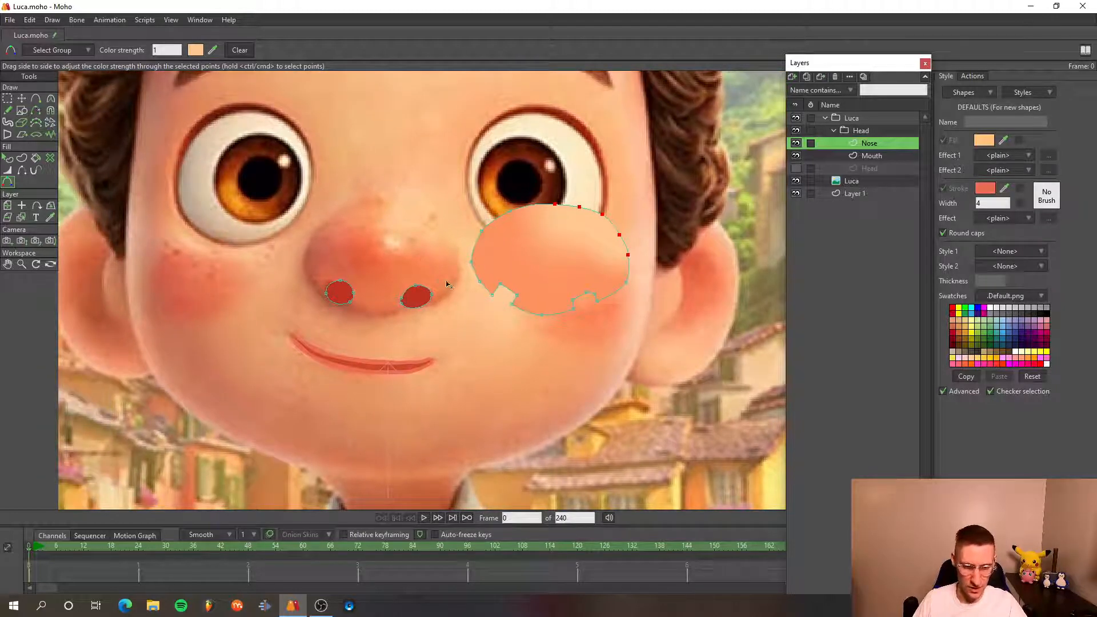
pyautogui.press('t')
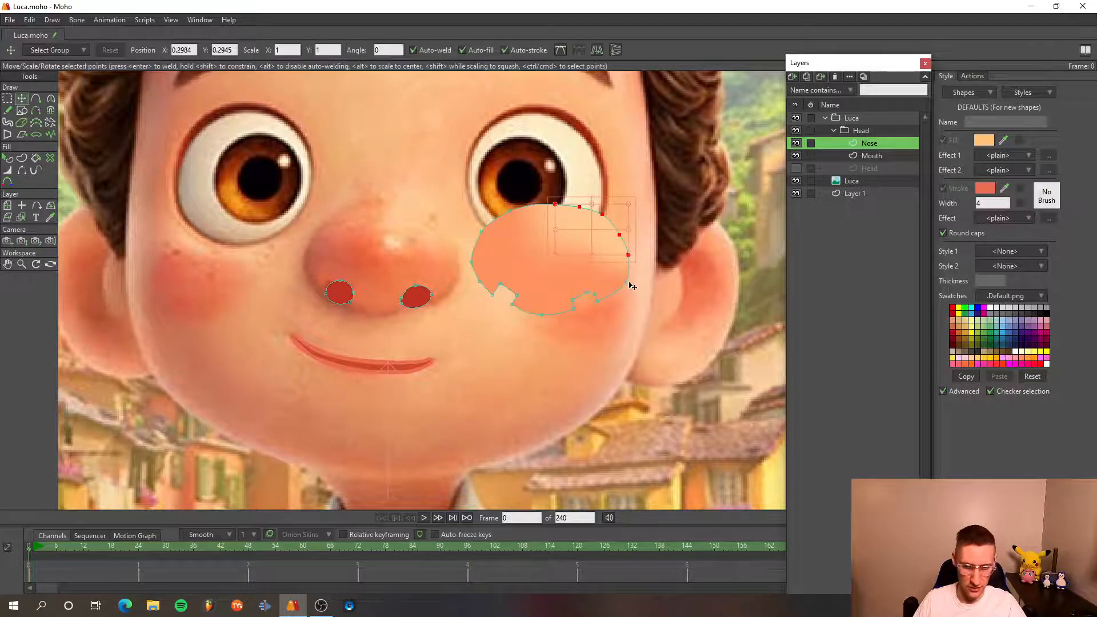
pyautogui.click(626, 282)
pyautogui.keyDown('shift'); pyautogui.click(594, 296); pyautogui.keyUp('shift')
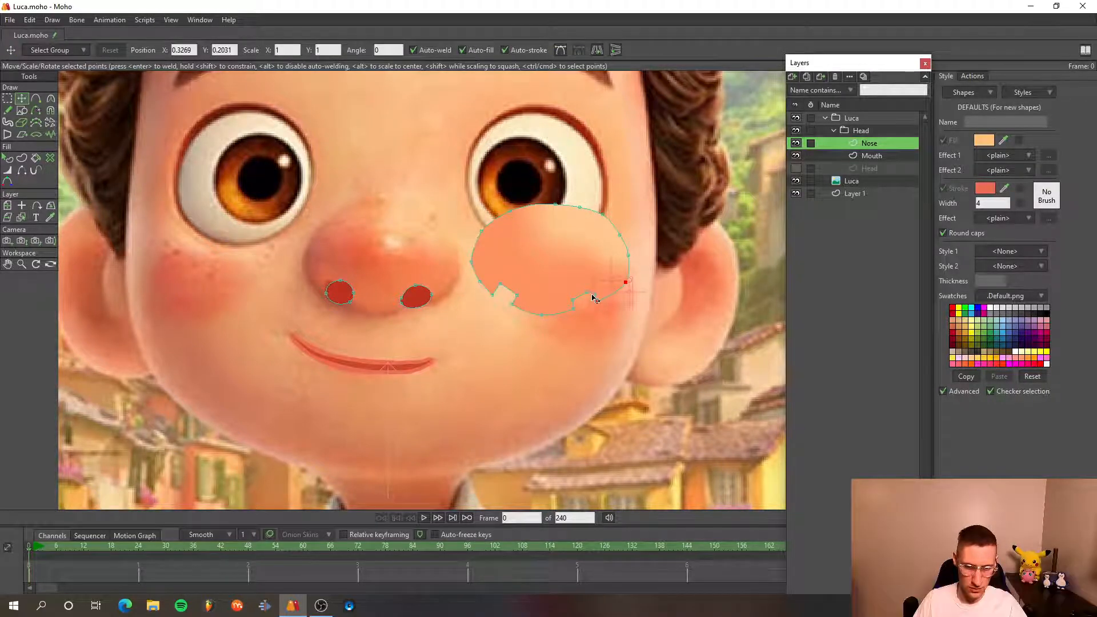
pyautogui.keyDown('shift'); pyautogui.click(586, 292); pyautogui.keyUp('shift')
pyautogui.keyDown('shift'); pyautogui.click(574, 309); pyautogui.keyUp('shift')
pyautogui.keyDown('shift'); pyautogui.click(540, 315); pyautogui.keyUp('shift')
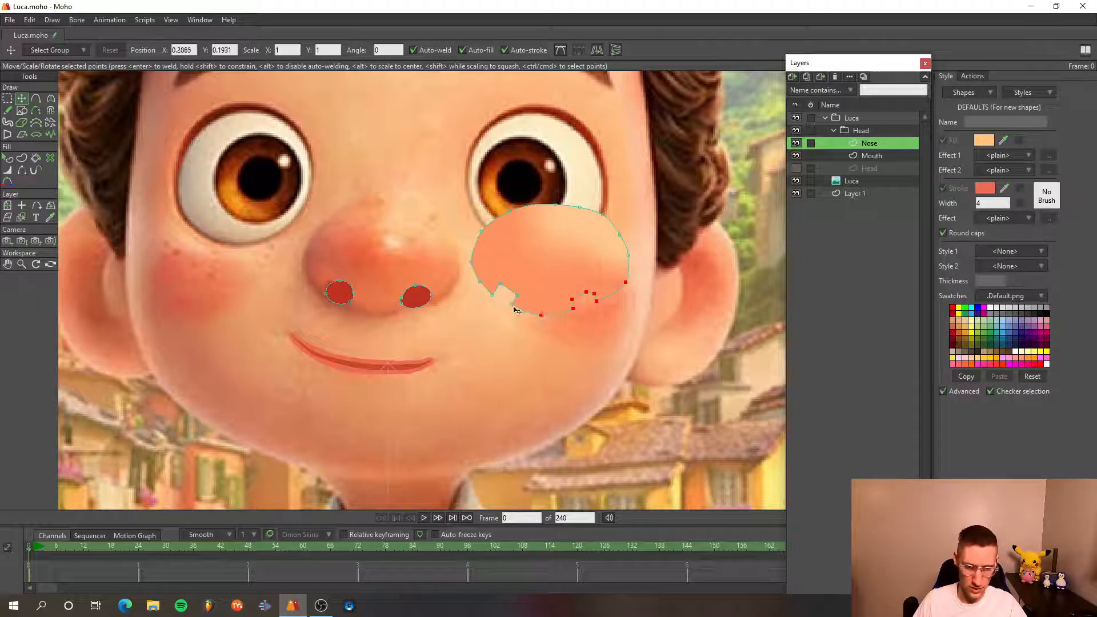
pyautogui.keyDown('shift'); pyautogui.click(516, 296); pyautogui.keyUp('shift')
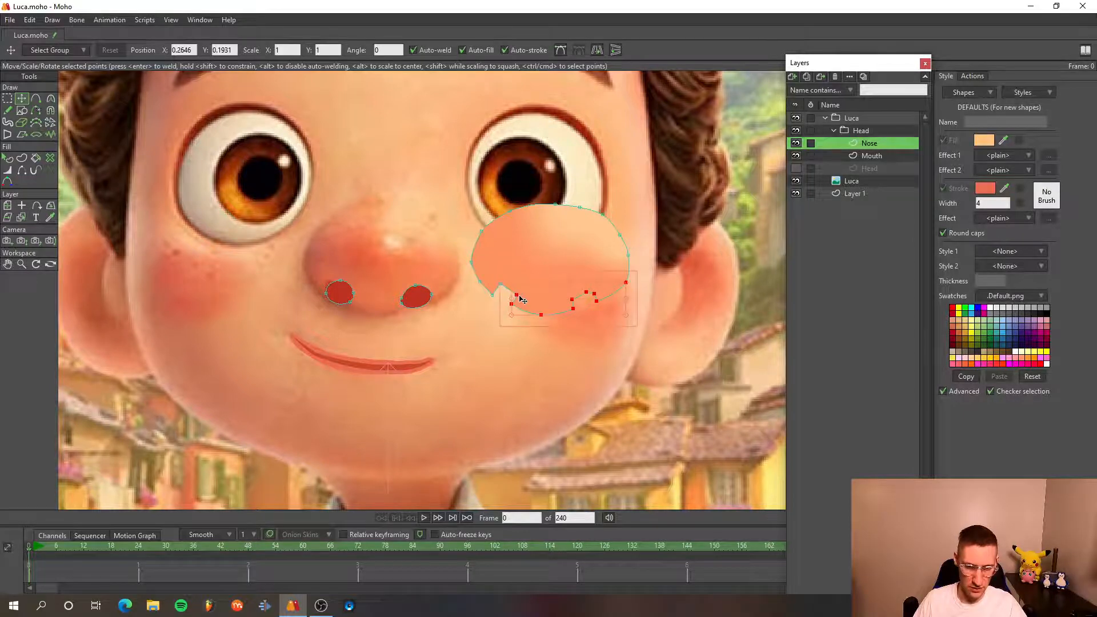
pyautogui.scroll(3, 504, 304)
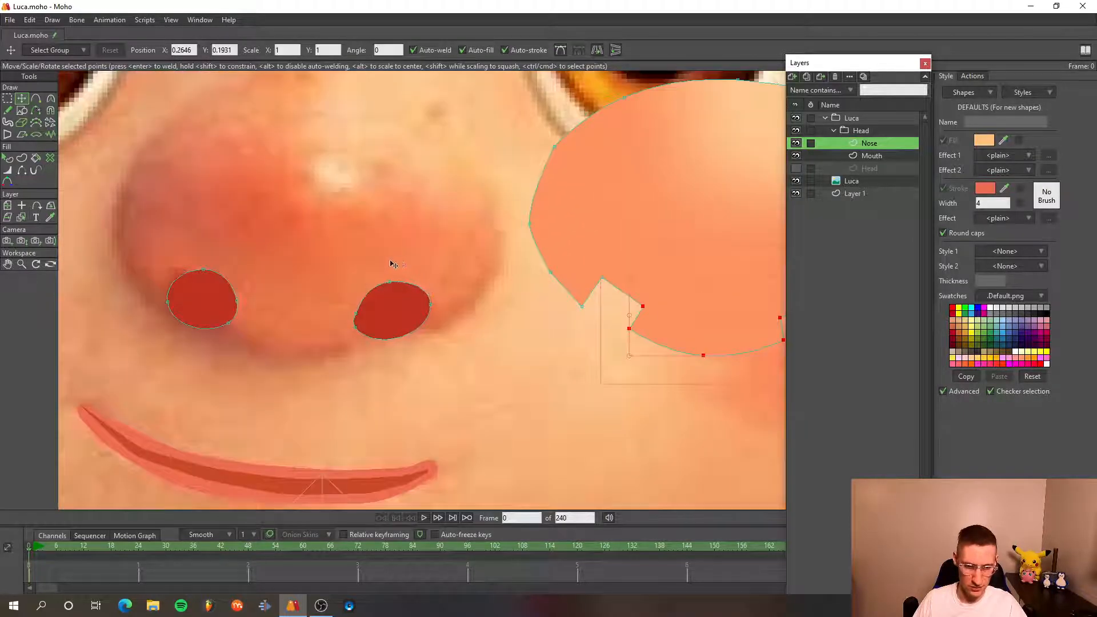
pyautogui.scroll(4, 430, 279)
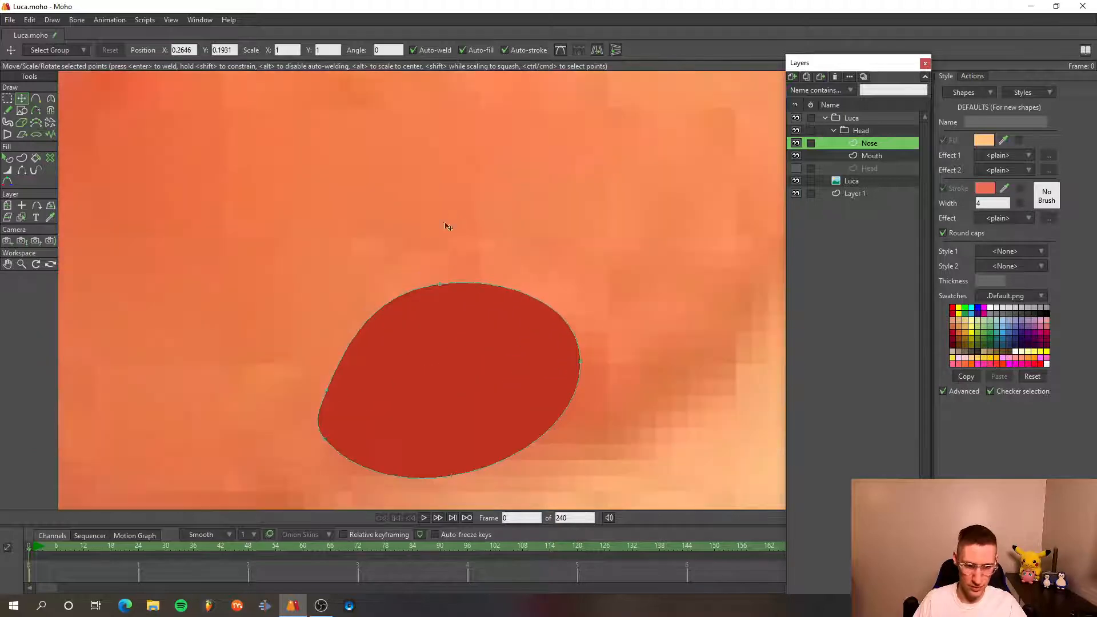
pyautogui.scroll(-6, 627, 231)
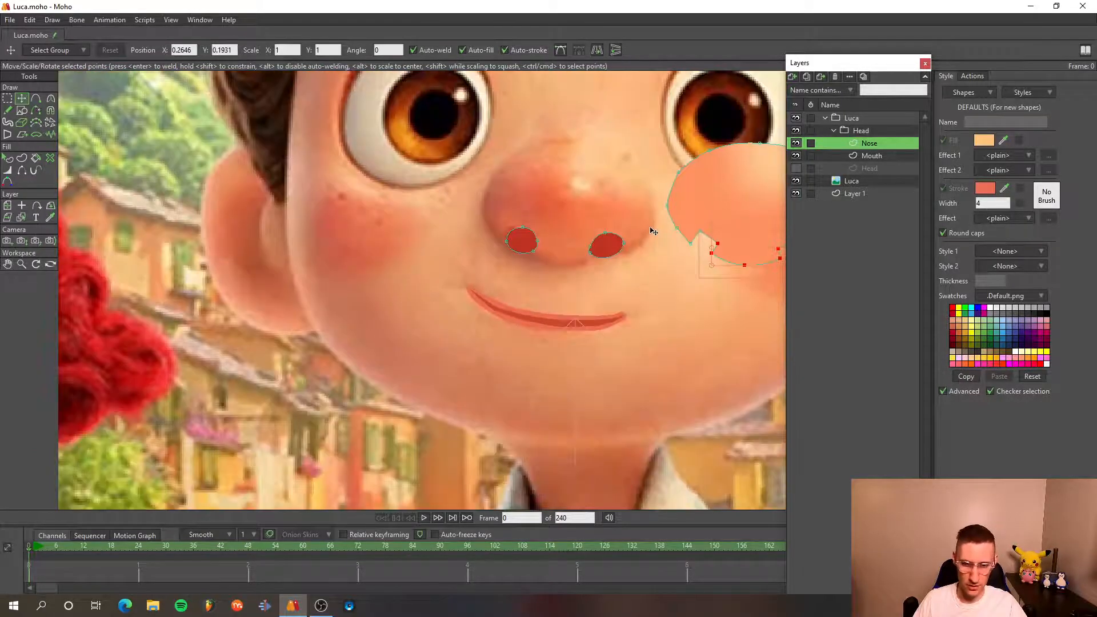
pyautogui.scroll(1, 497, 257)
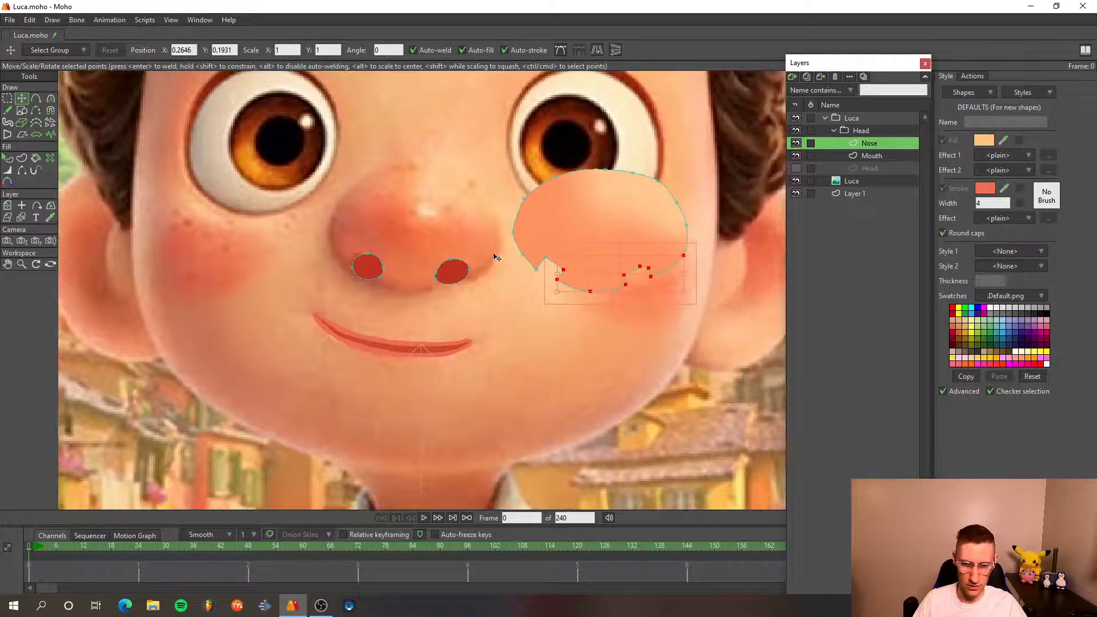
pyautogui.click(7, 181)
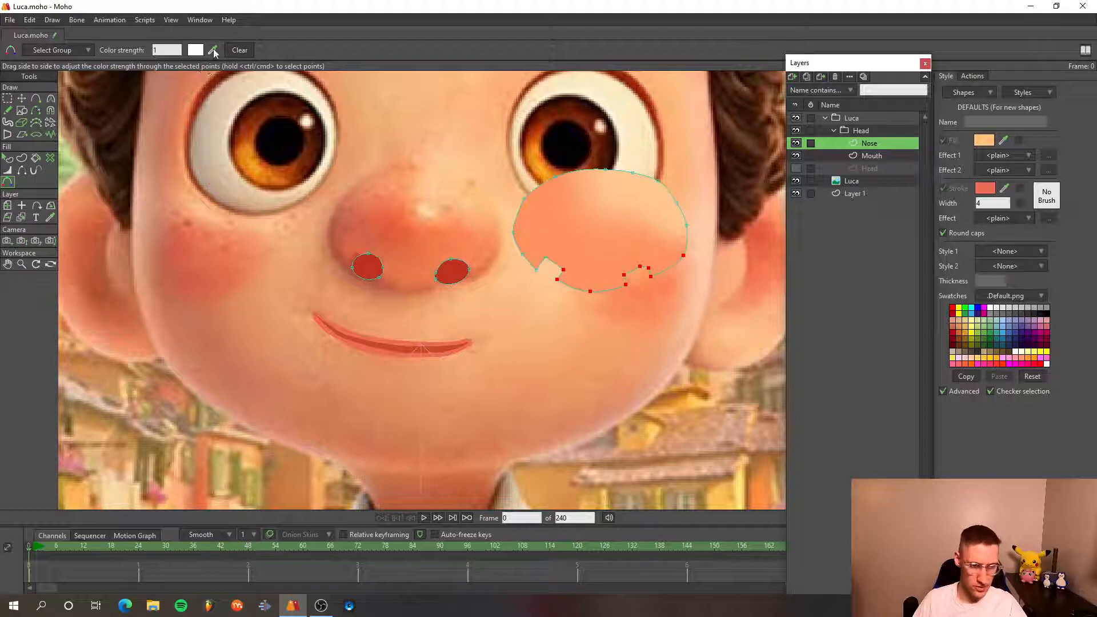
pyautogui.click(195, 50)
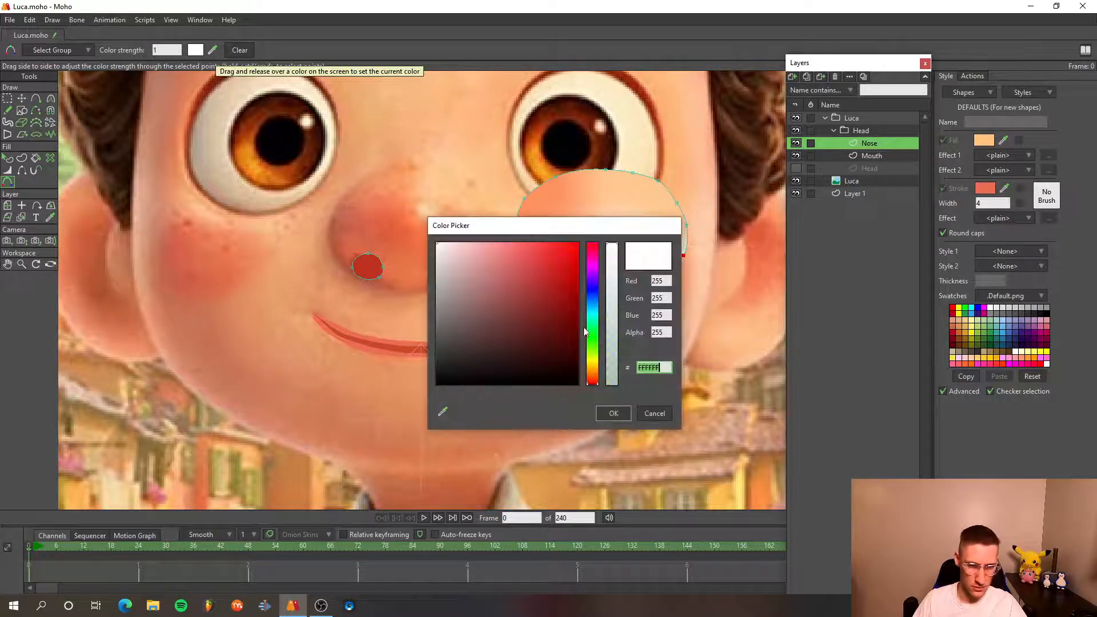
pyautogui.moveTo(506, 228); pyautogui.dragTo(568, 267)
pyautogui.click(506, 452)
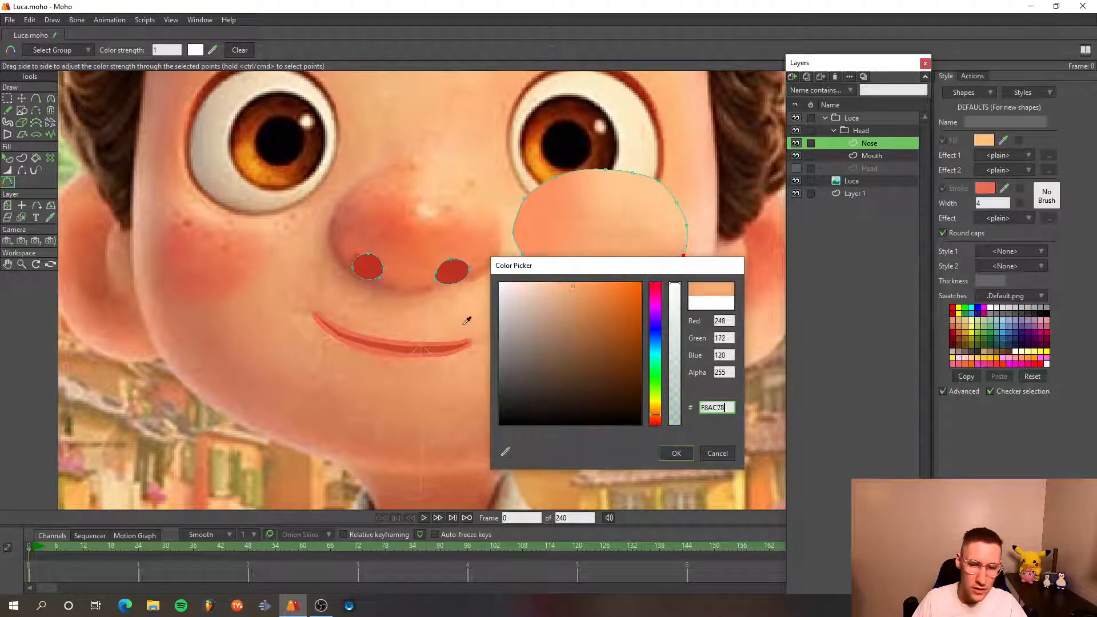
pyautogui.click(450, 271)
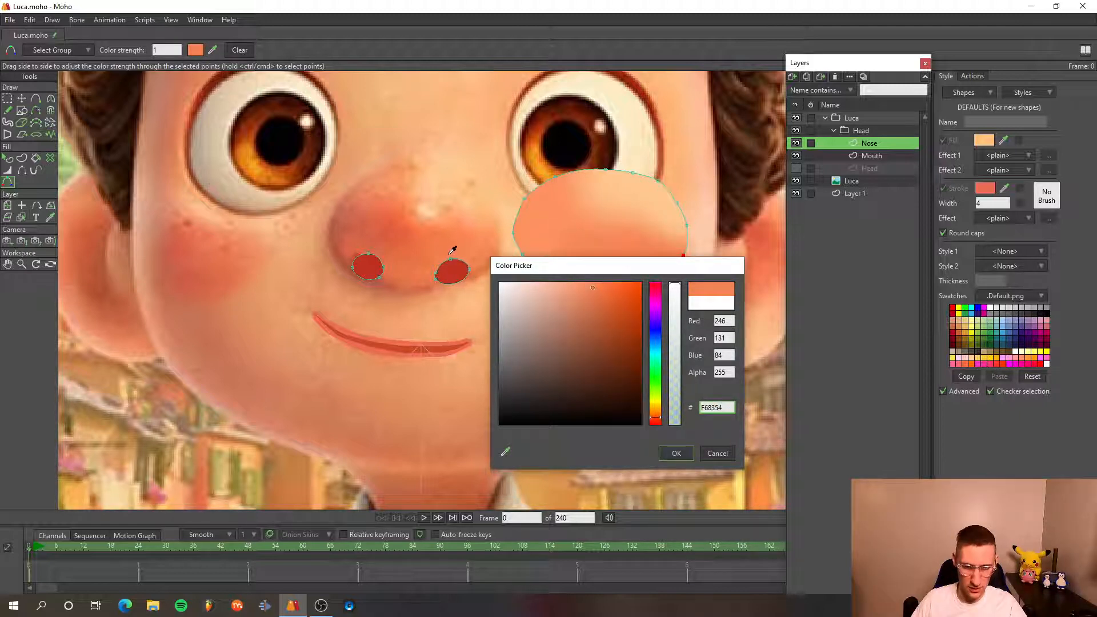
pyautogui.click(452, 250)
pyautogui.click(674, 454)
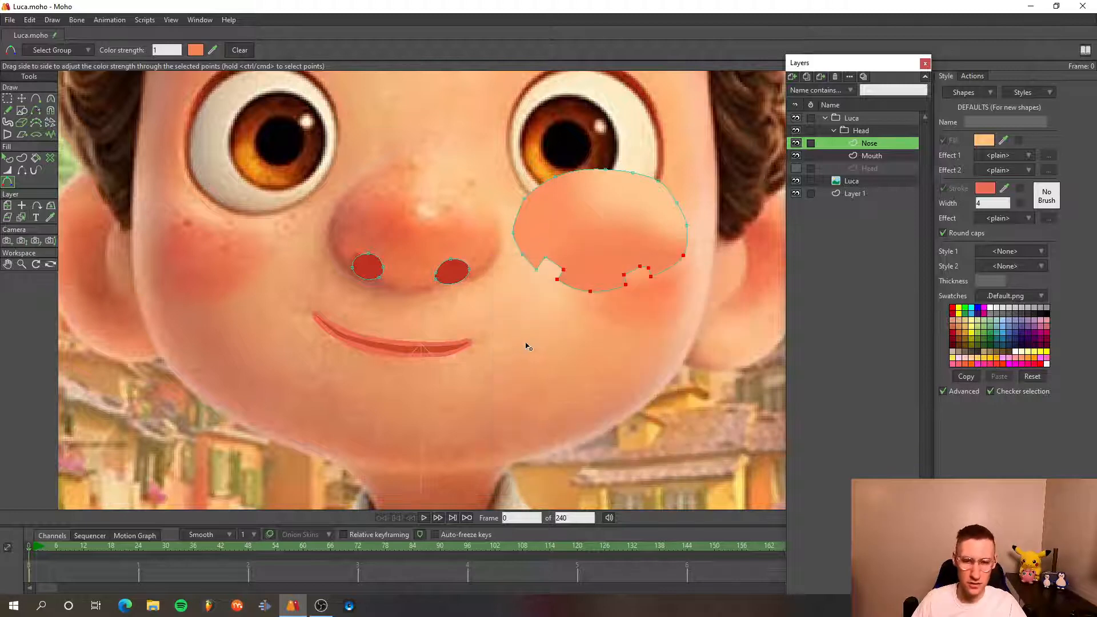
# - Colour the six points along the nose's left edge, from the left nostril notch up, with CB6149 sampled from the reference nose's darker left side
pyautogui.scroll(-1, 566, 372)
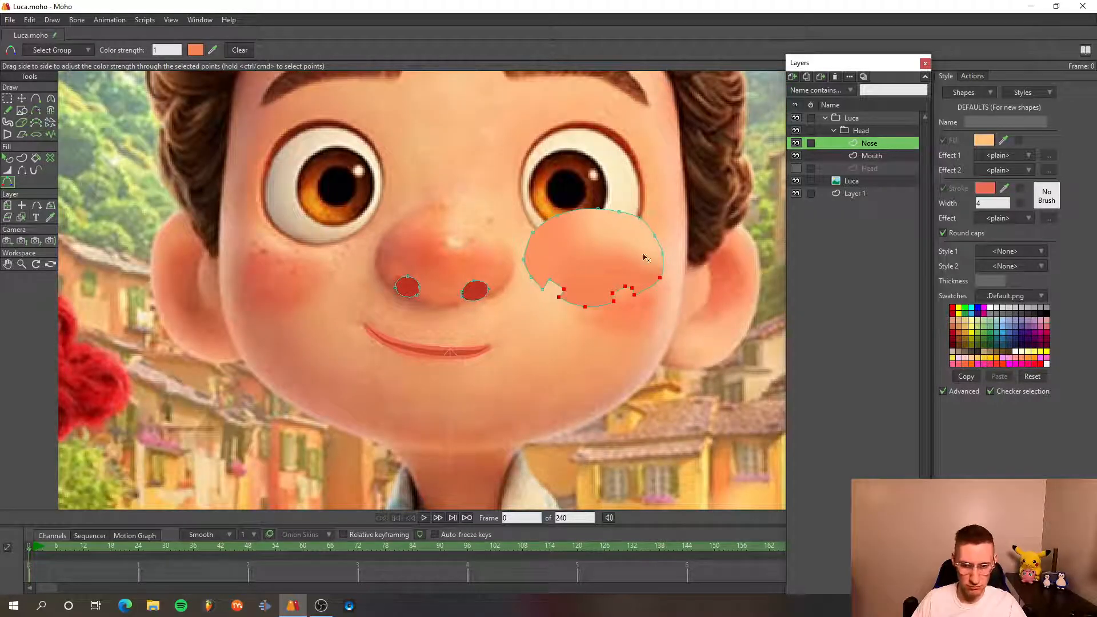
pyautogui.scroll(3, 392, 253)
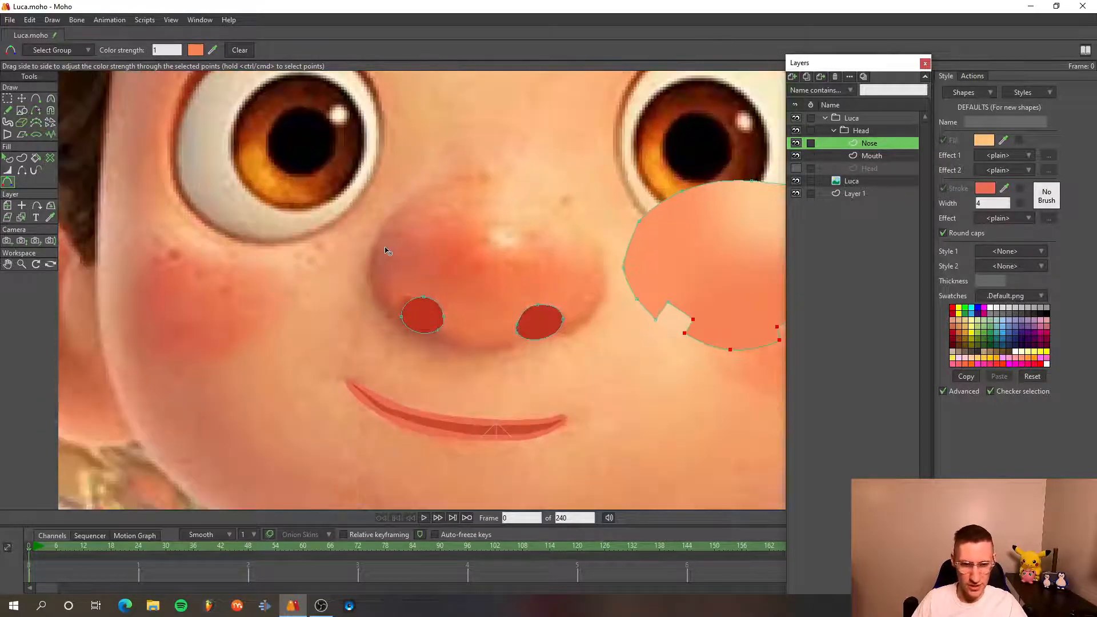
pyautogui.scroll(-4, 457, 254)
pyautogui.scroll(4, 531, 268)
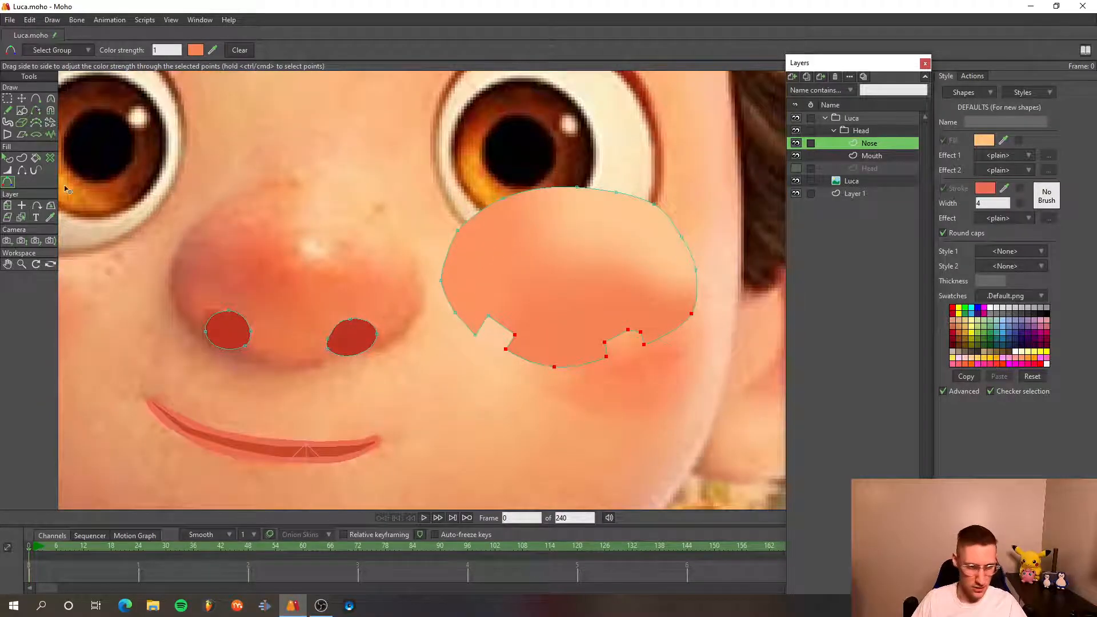
pyautogui.click(22, 101)
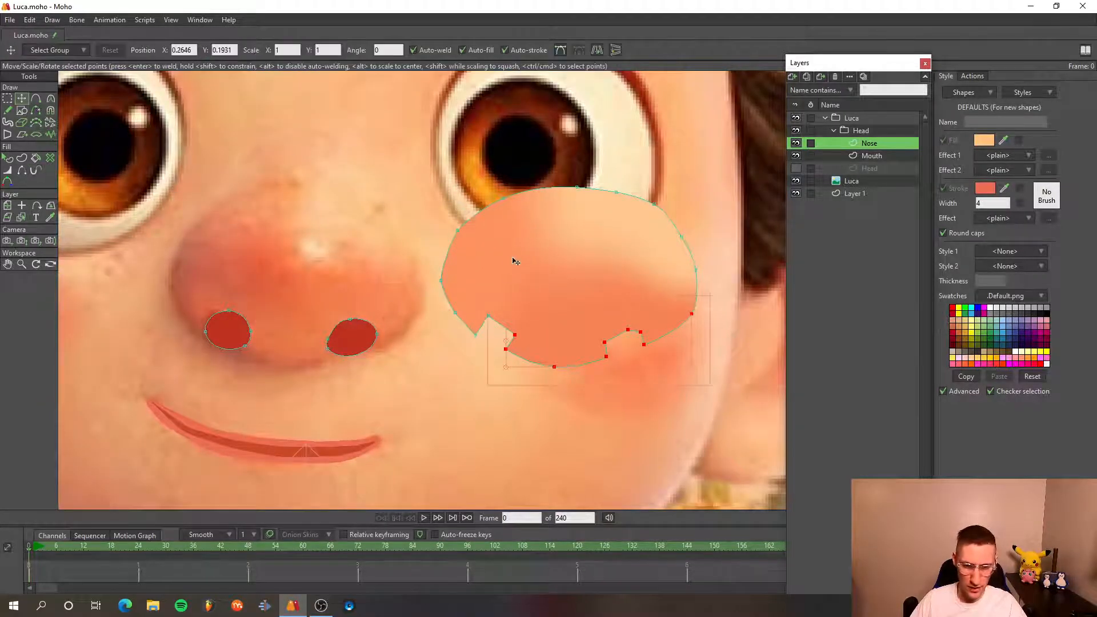
pyautogui.moveTo(494, 312); pyautogui.dragTo(471, 338)
pyautogui.hotkey('ctrl', 'a')
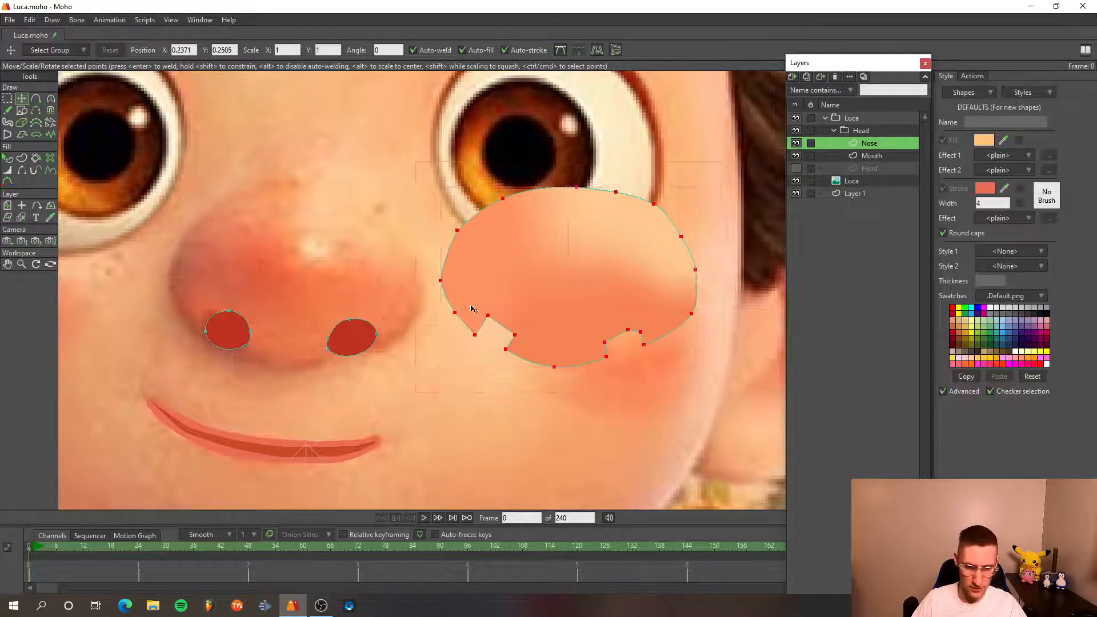
pyautogui.click(490, 317)
pyautogui.keyDown('shift'); pyautogui.click(475, 334); pyautogui.keyUp('shift')
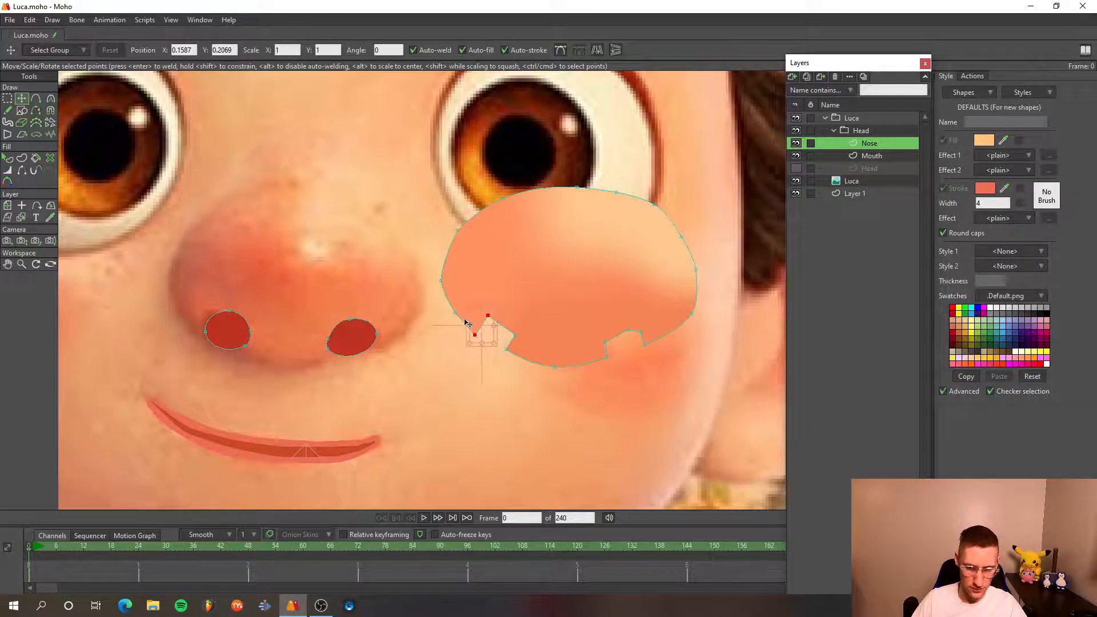
pyautogui.moveTo(461, 317); pyautogui.dragTo(438, 287)
pyautogui.keyDown('shift'); pyautogui.click(440, 281); pyautogui.keyUp('shift')
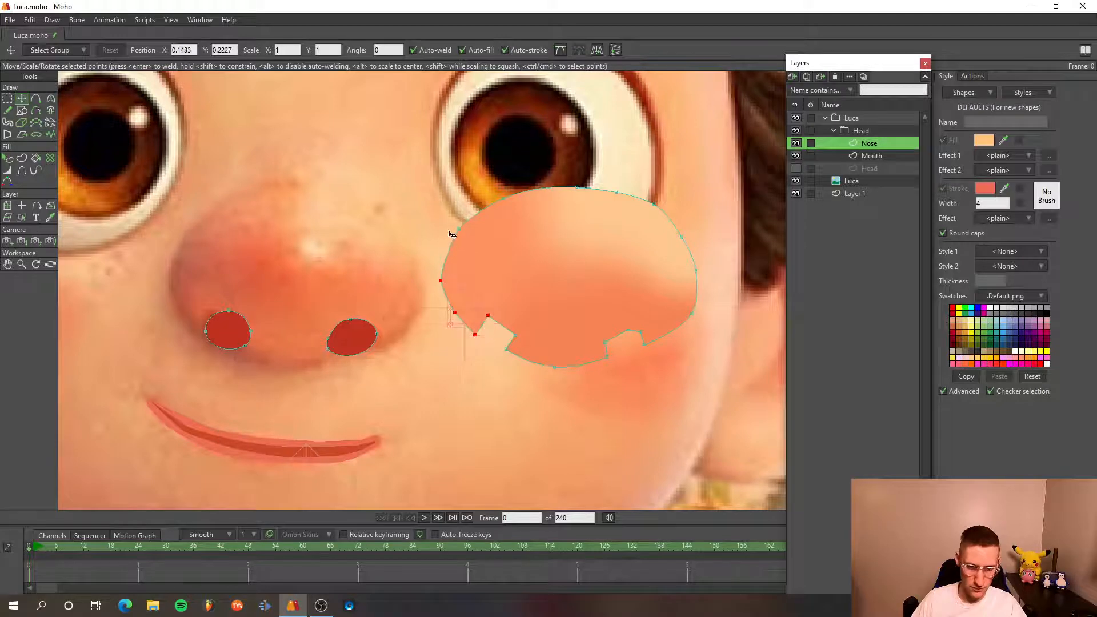
pyautogui.keyDown('shift'); pyautogui.click(457, 230); pyautogui.keyUp('shift')
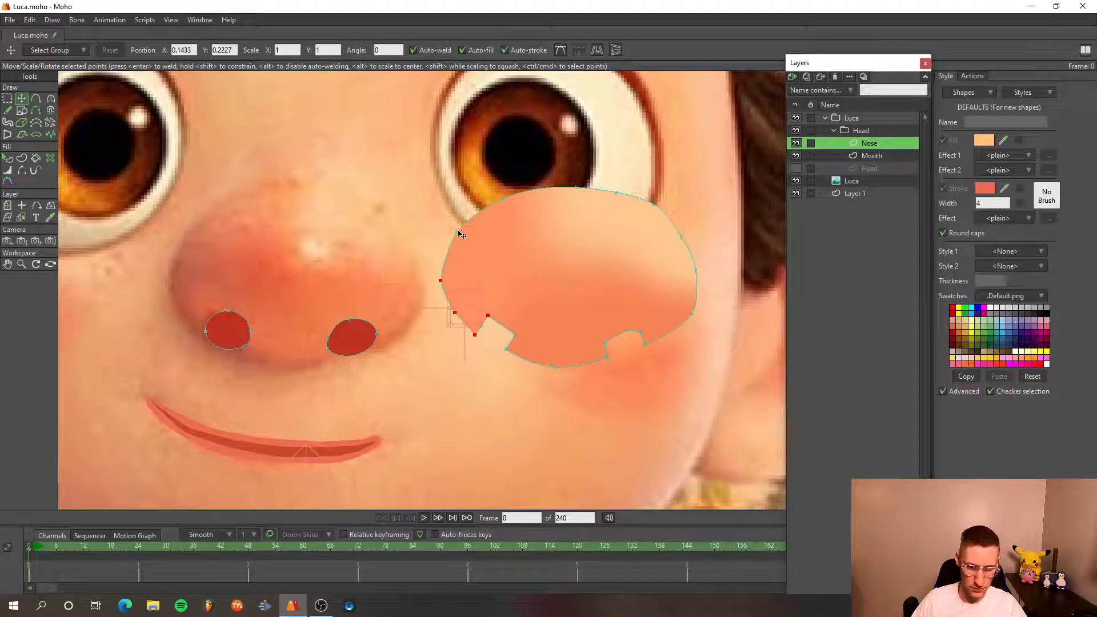
pyautogui.keyDown('shift'); pyautogui.click(506, 200); pyautogui.keyUp('shift')
pyautogui.moveTo(218, 288); pyautogui.dragTo(316, 300)
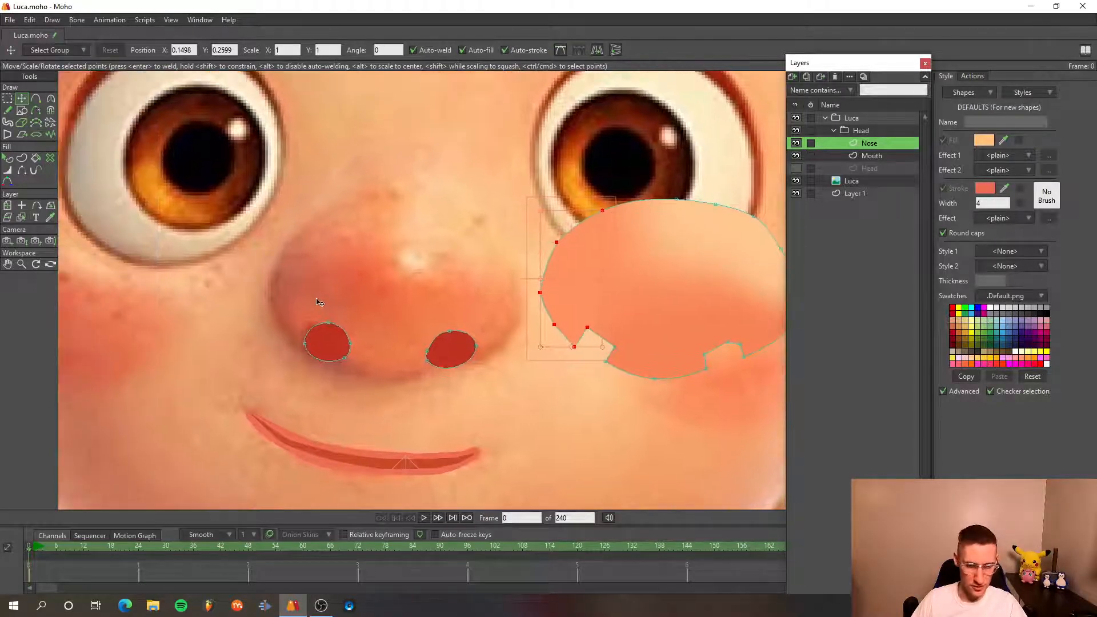
pyautogui.scroll(4, 317, 300)
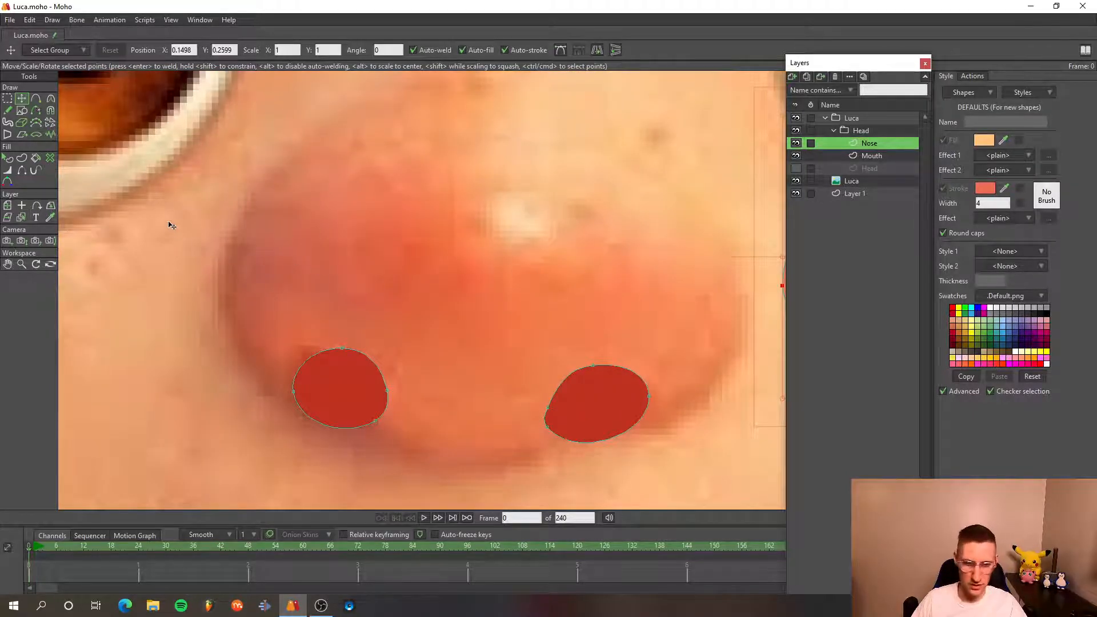
pyautogui.click(7, 182)
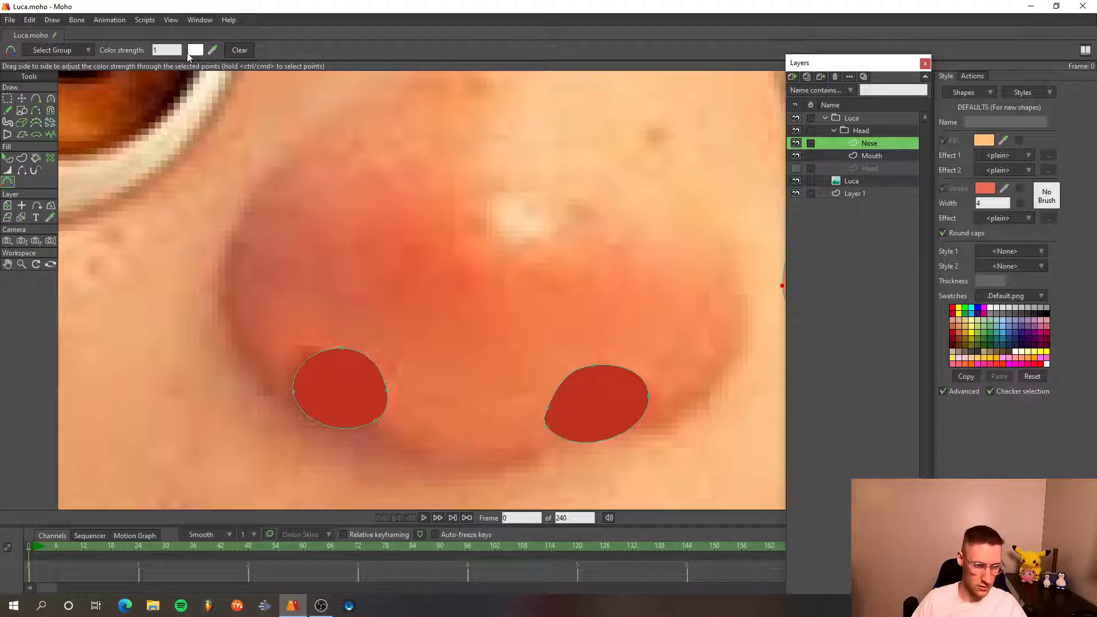
pyautogui.click(195, 50)
pyautogui.moveTo(505, 452); pyautogui.dragTo(289, 281)
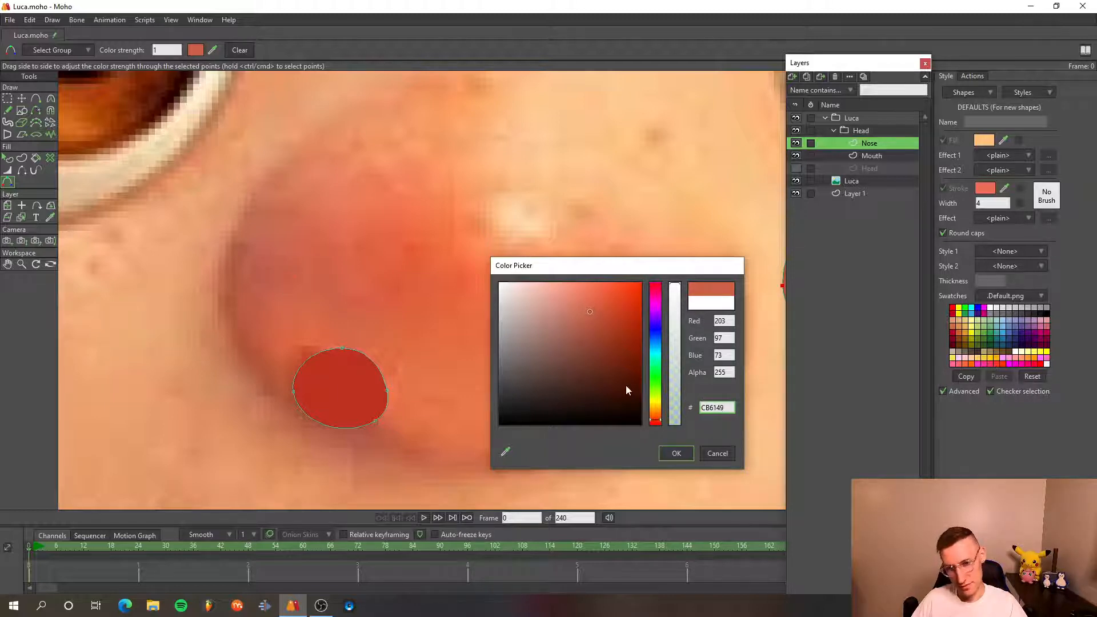
pyautogui.click(675, 453)
# - Recolour only the nose's upper-left point with F79E66, sampled from the lighter skin at the reference nose's upper left
pyautogui.scroll(-8, 665, 451)
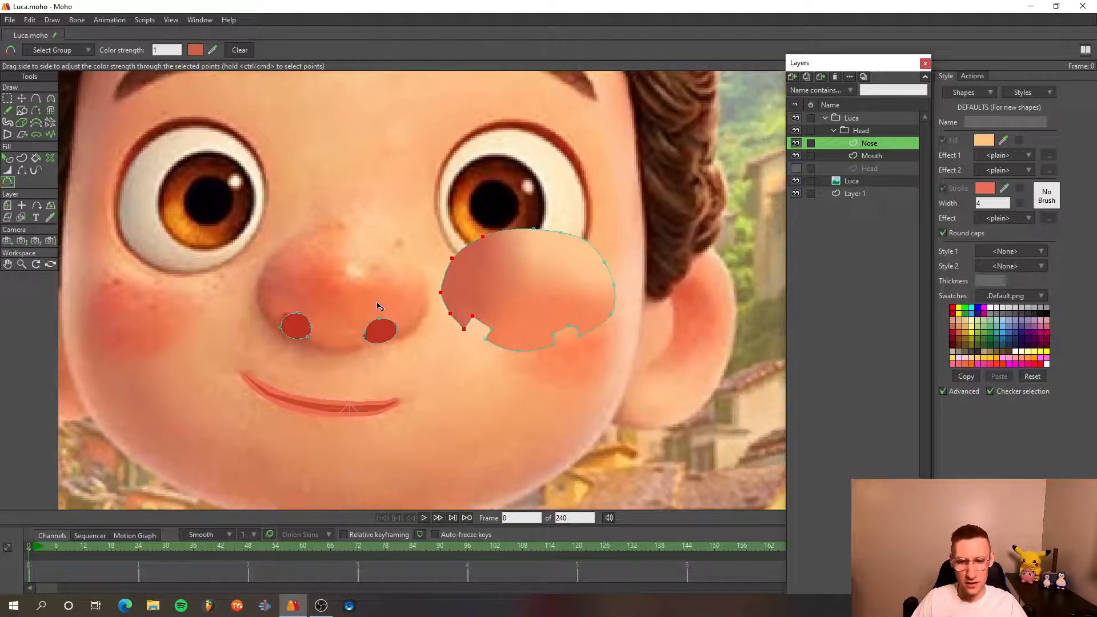
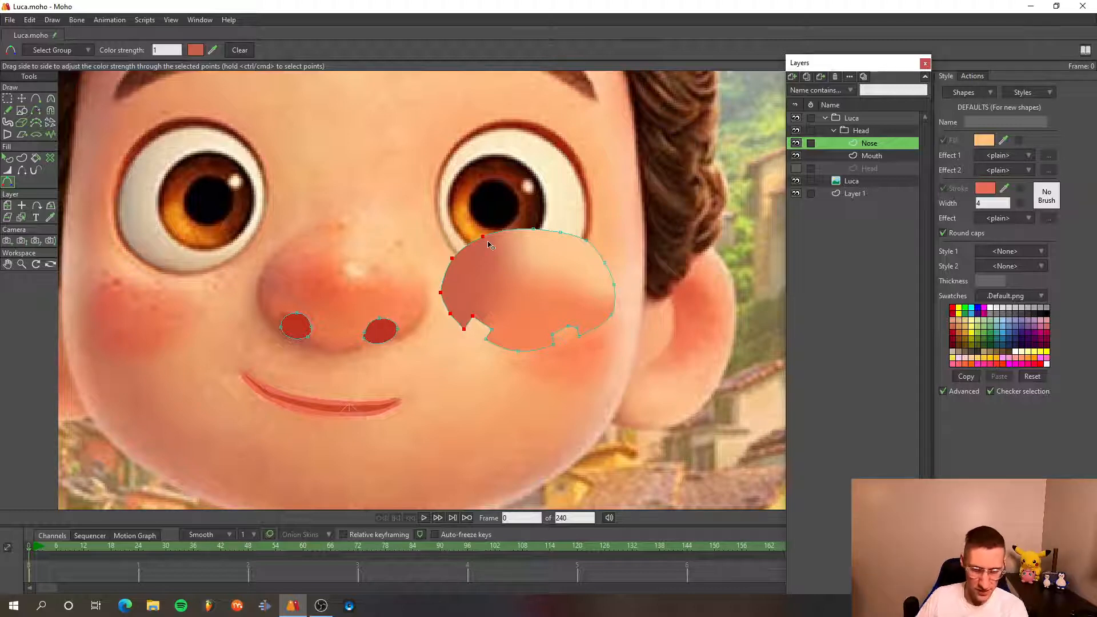
pyautogui.scroll(2, 477, 245)
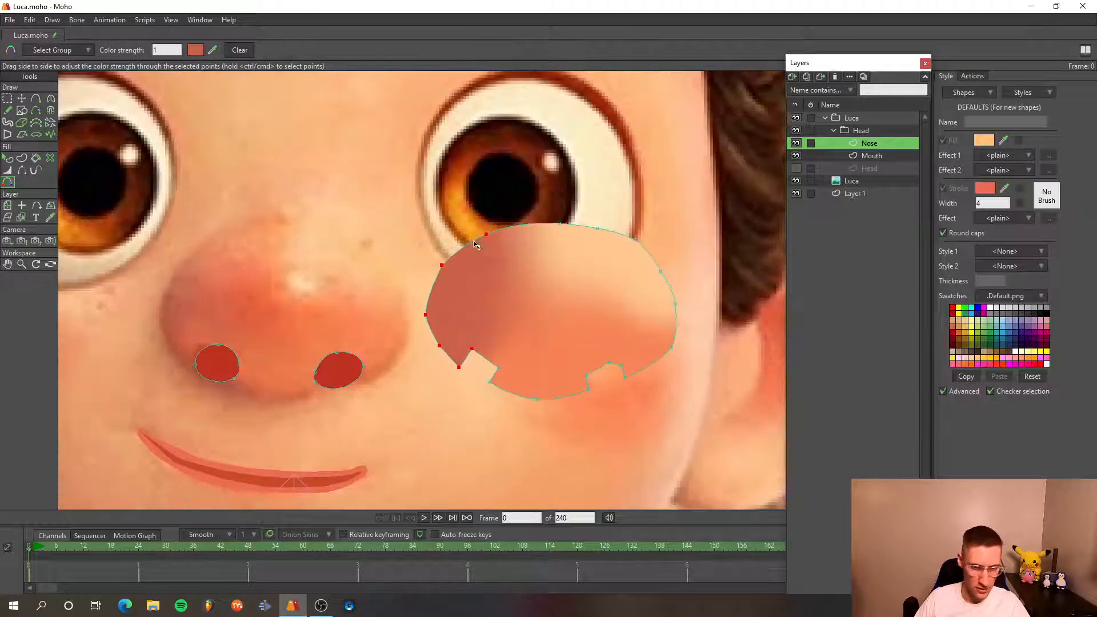
pyautogui.press('t')
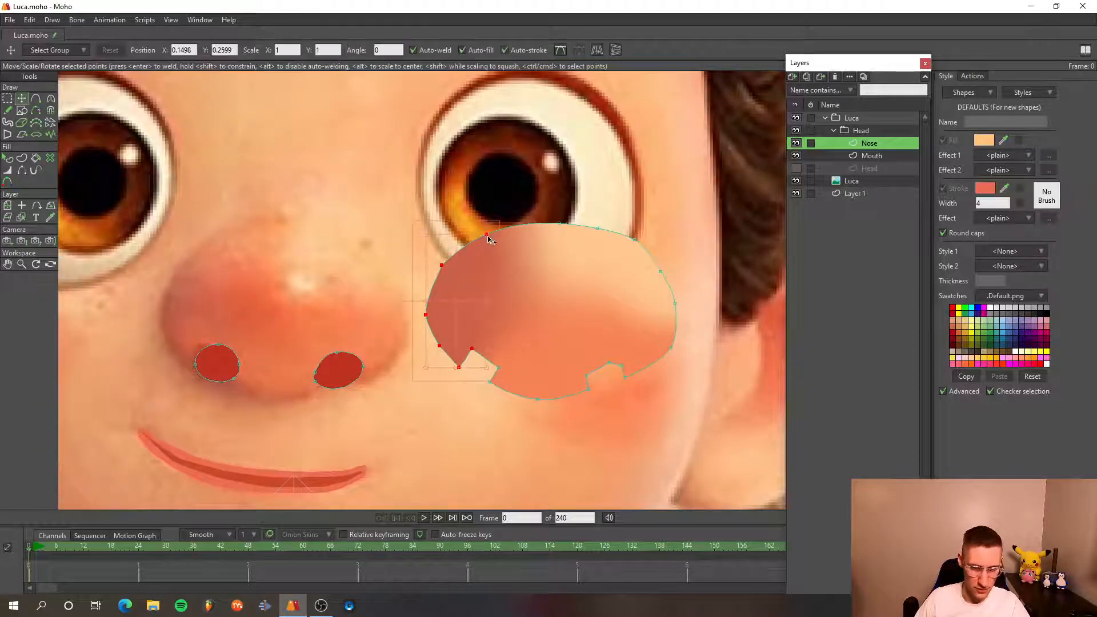
pyautogui.click(490, 240)
pyautogui.press('c')
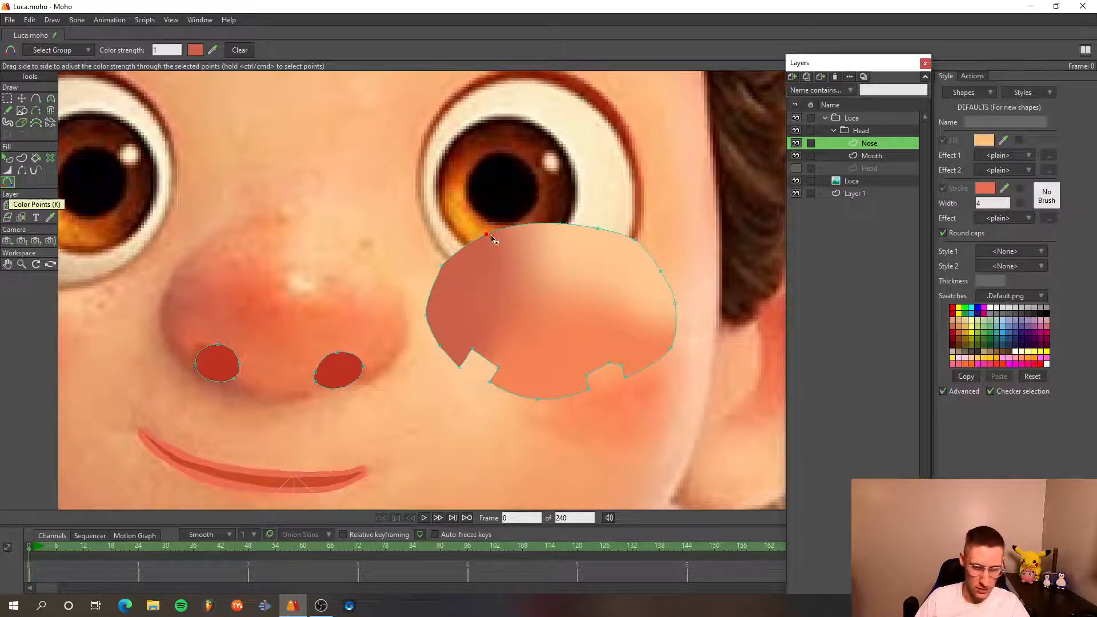
pyautogui.scroll(4, 256, 222)
pyautogui.scroll(-4, 229, 182)
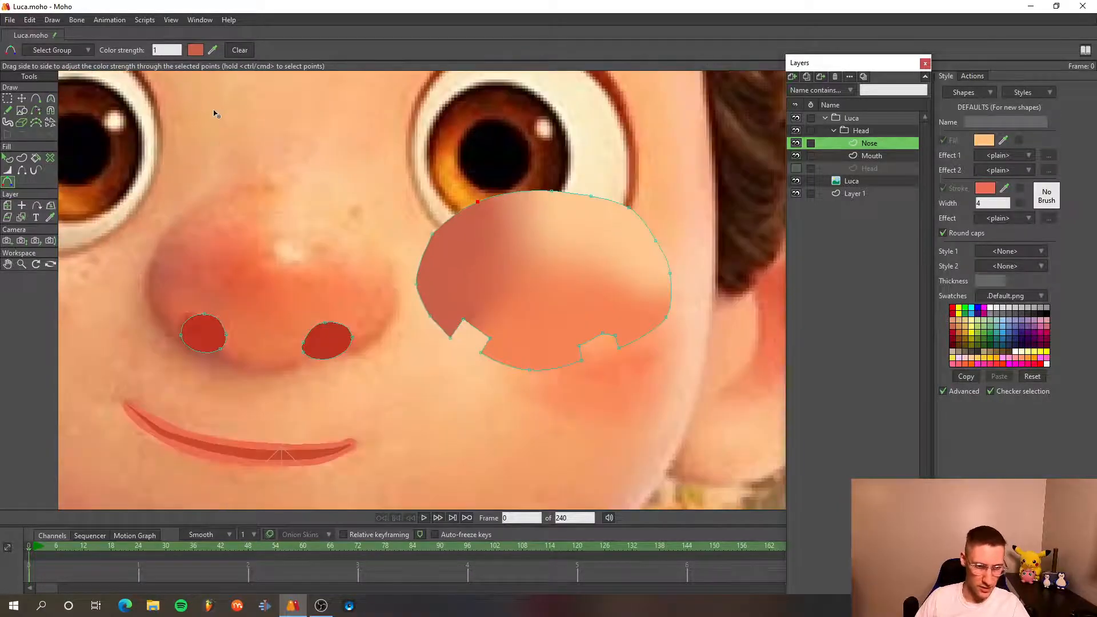
pyautogui.click(196, 51)
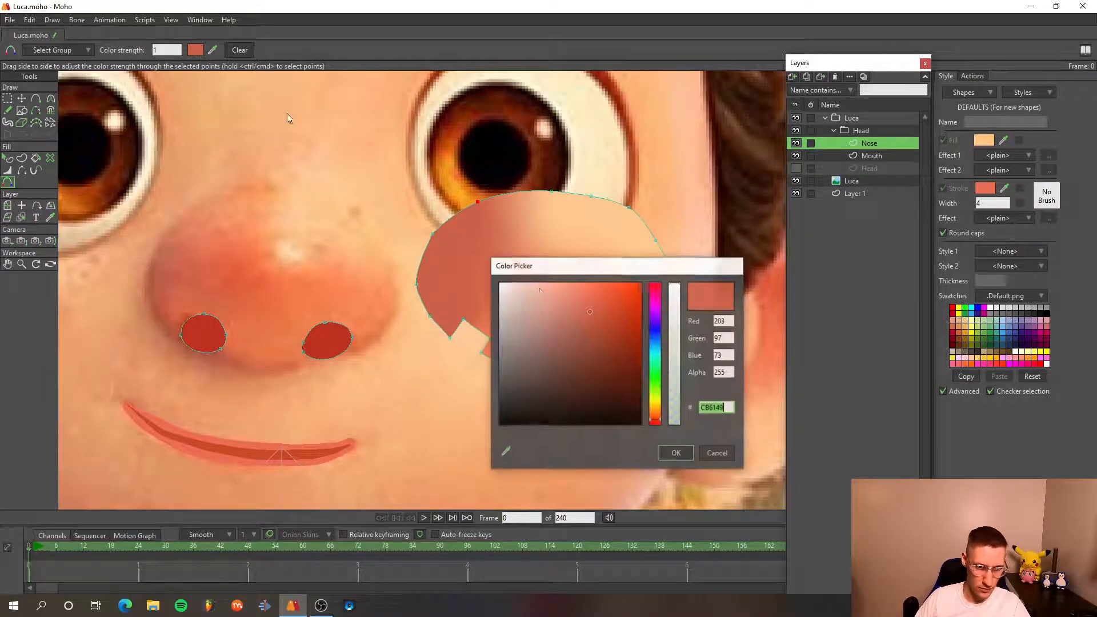
pyautogui.click(506, 451)
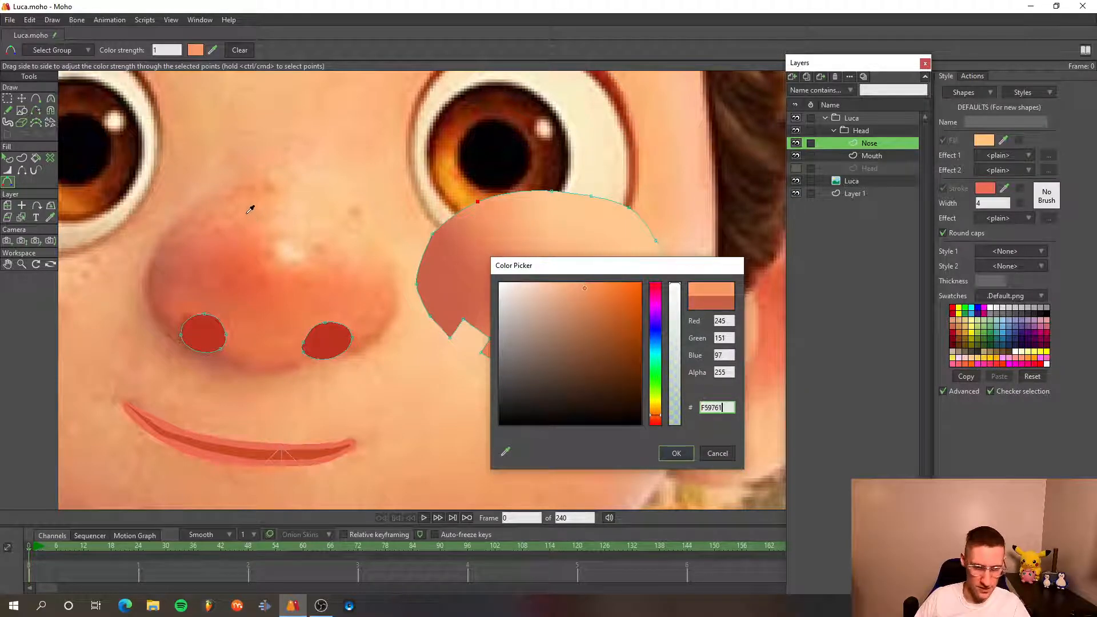
pyautogui.click(245, 208)
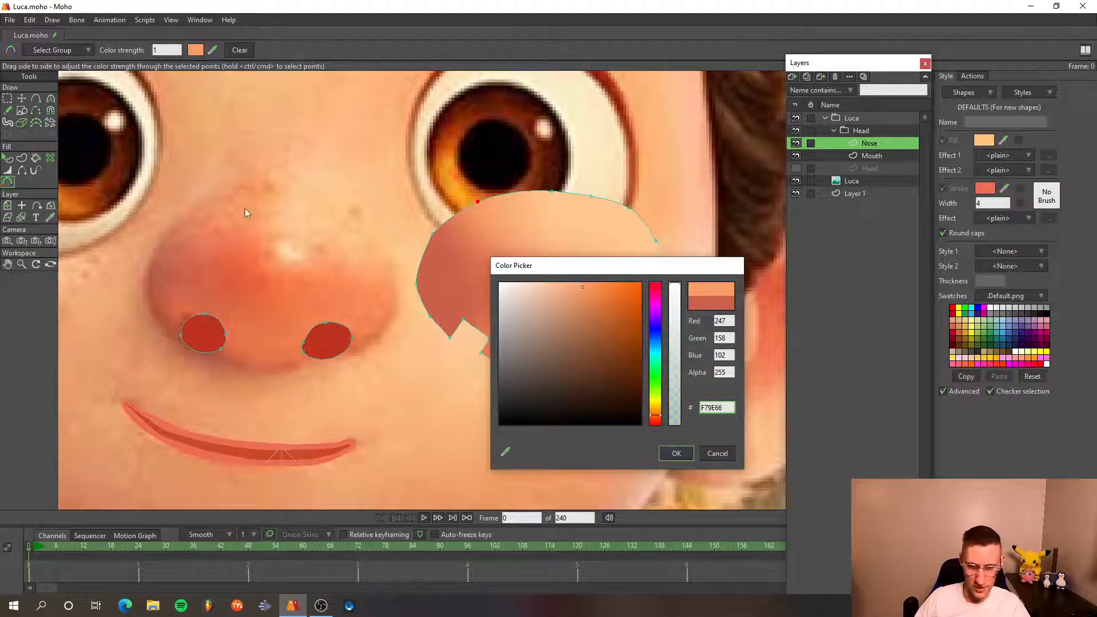
pyautogui.click(677, 454)
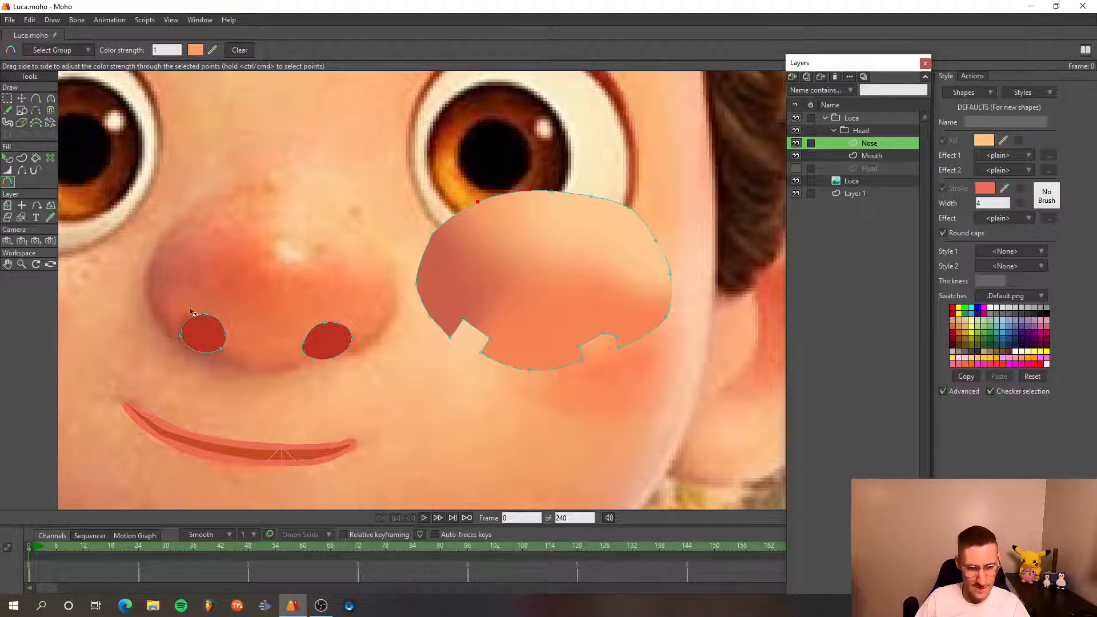
pyautogui.scroll(-3, 462, 322)
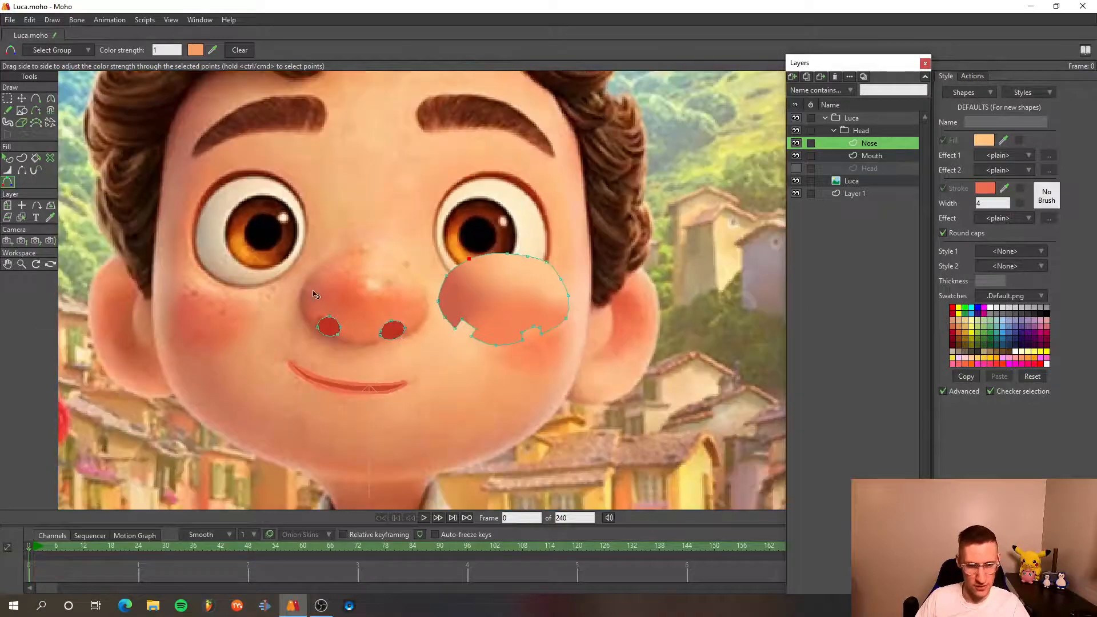
# - Compare the shaded nose shape's edges and colours with the nose in the reference image
pyautogui.scroll(3, 316, 294)
pyautogui.scroll(-1, 341, 279)
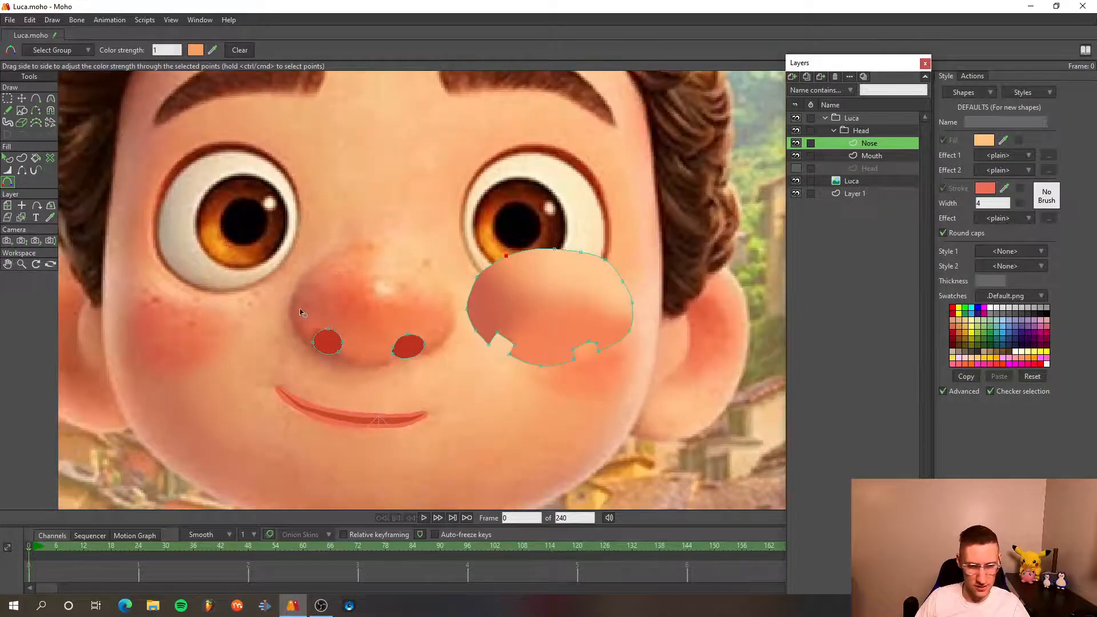
pyautogui.scroll(3, 514, 299)
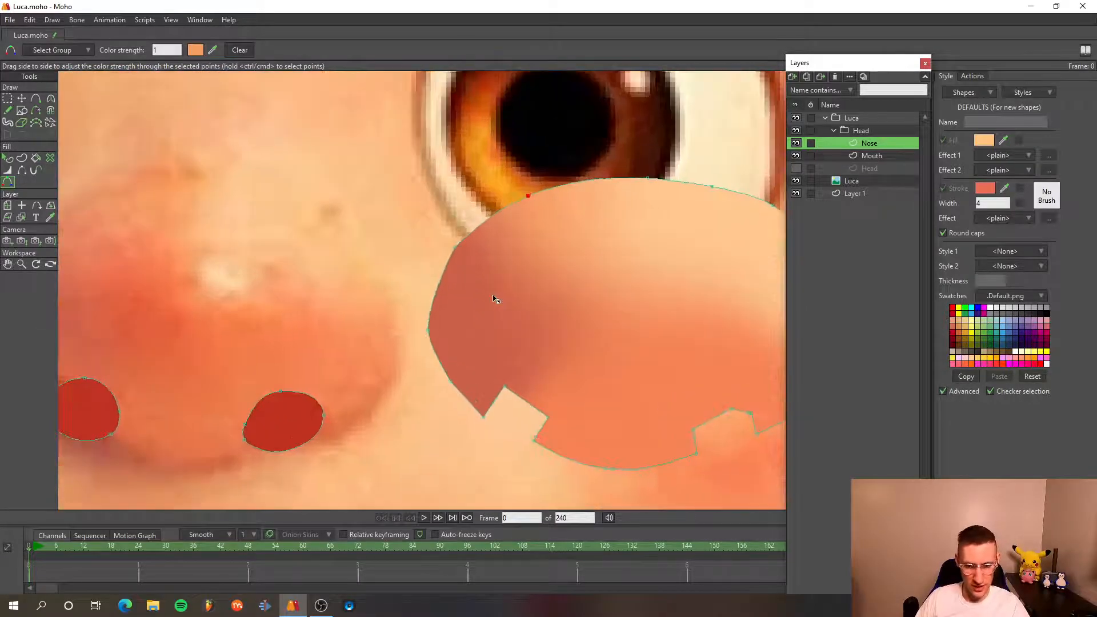
pyautogui.press('t')
pyautogui.click(456, 250)
pyautogui.scroll(-3, 457, 253)
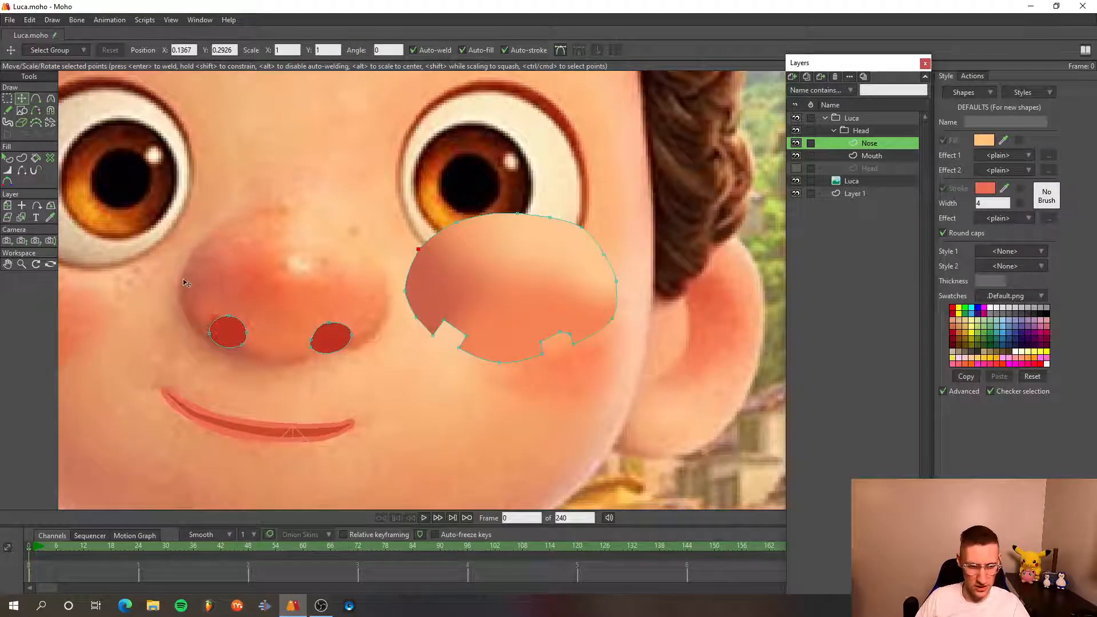
pyautogui.scroll(2, 408, 255)
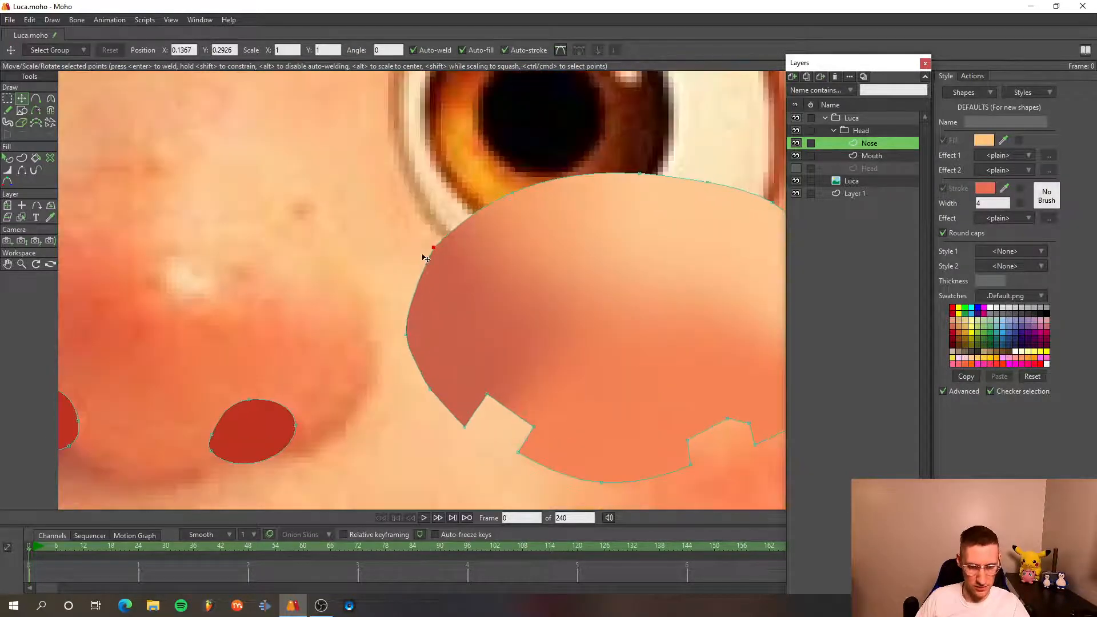
pyautogui.scroll(-3, 426, 258)
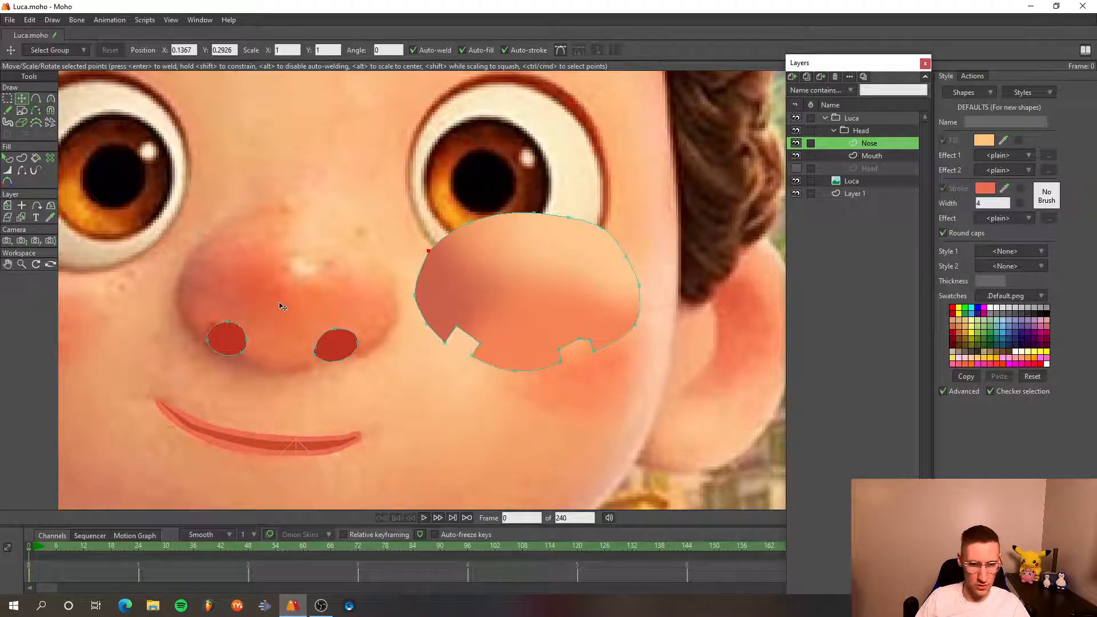
pyautogui.moveTo(280, 304); pyautogui.dragTo(308, 292)
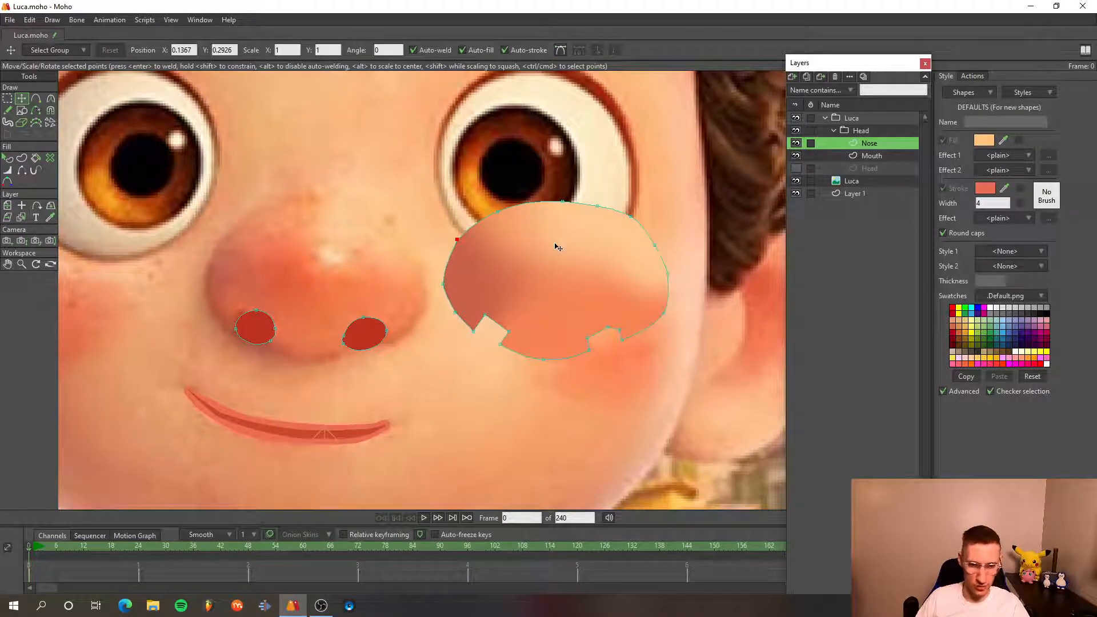
# - Select all points of the nose shape and sample the reference nose's dark outer rim as the default stroke colour
pyautogui.hotkey('ctrl', 'a')
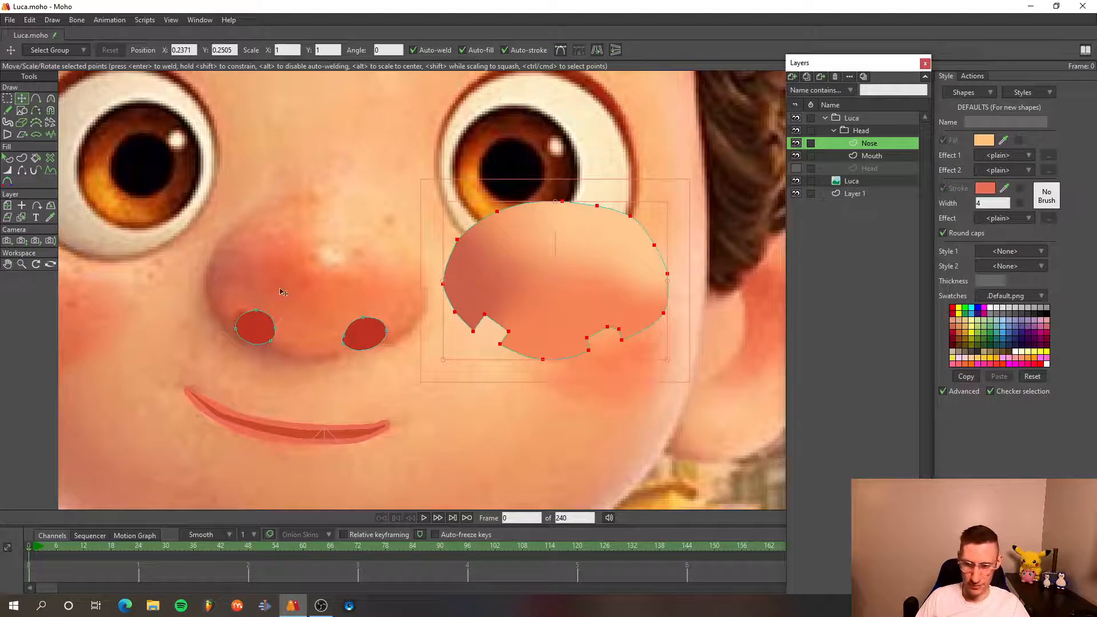
pyautogui.scroll(10, 209, 284)
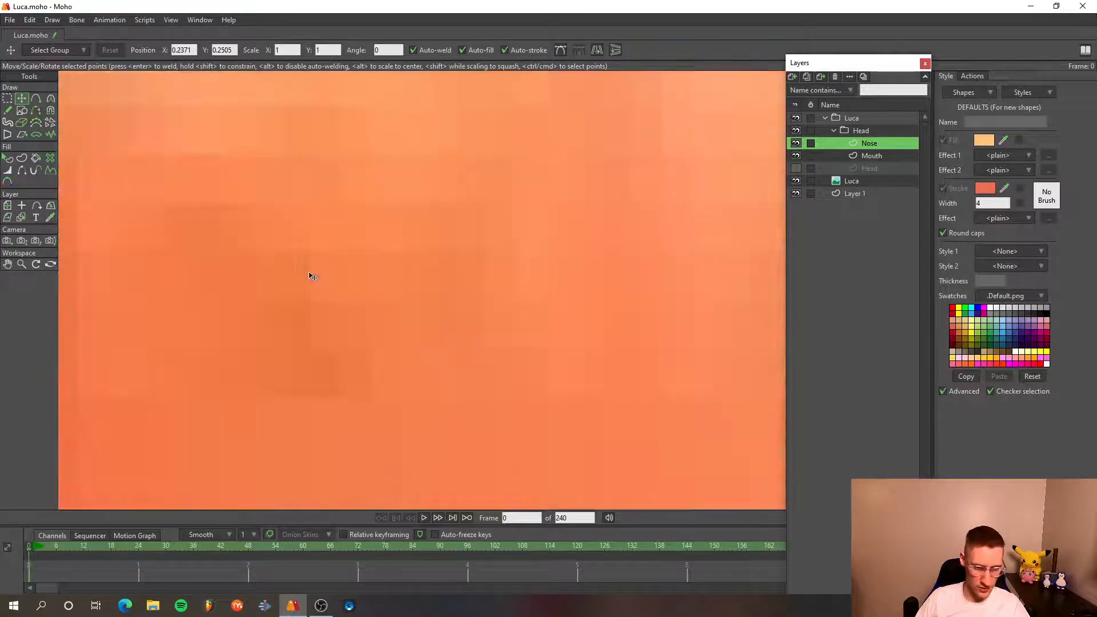
pyautogui.scroll(-2, 326, 272)
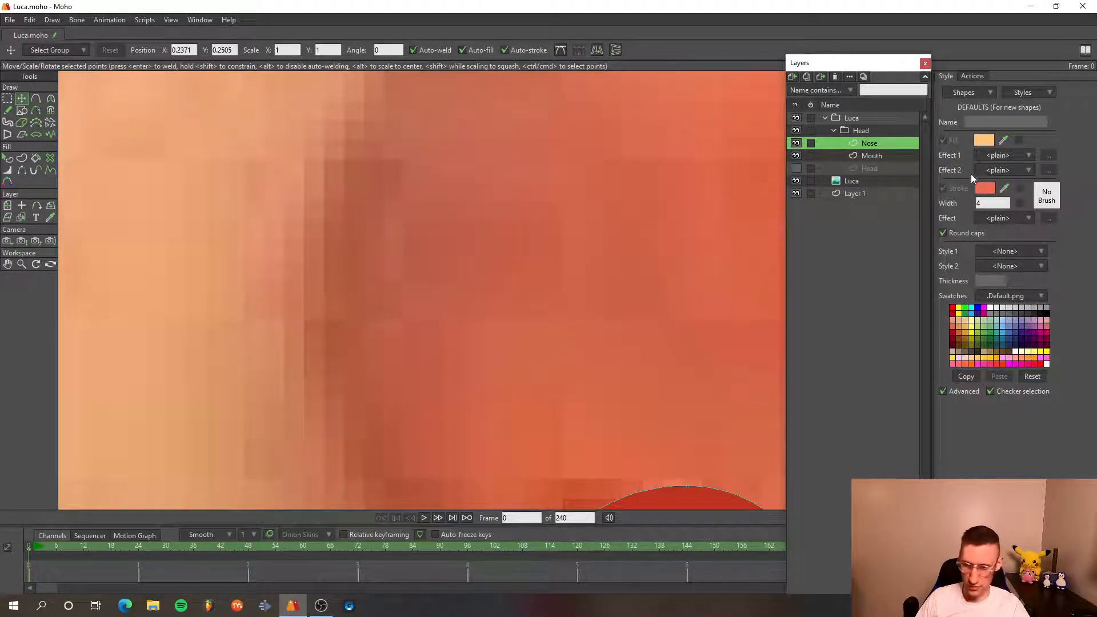
pyautogui.click(1005, 189)
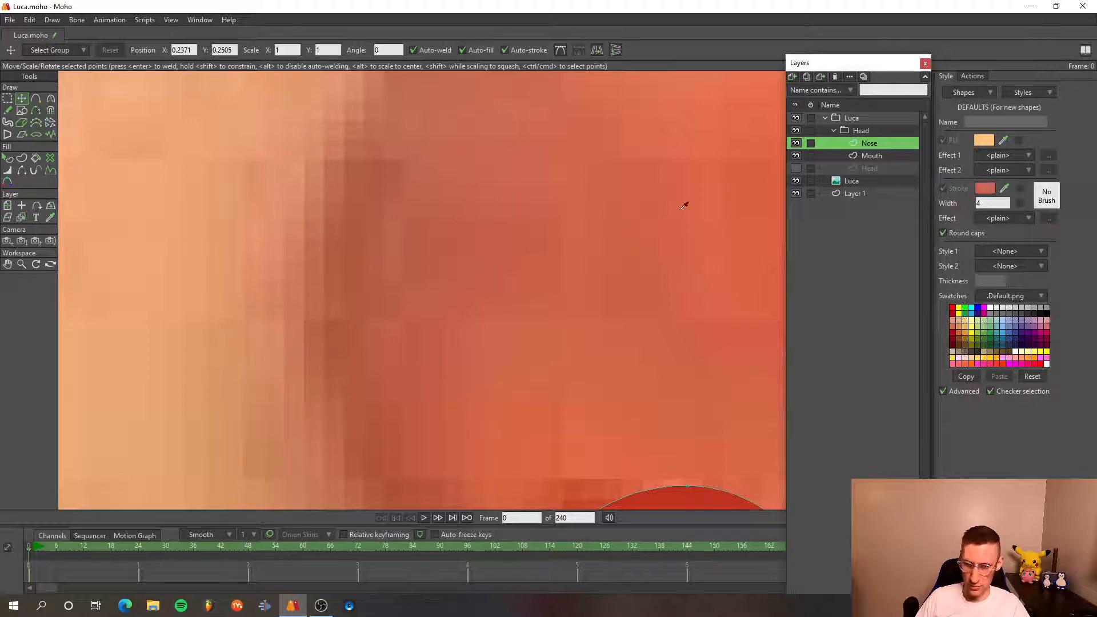
pyautogui.click(356, 263)
pyautogui.scroll(-10, 343, 257)
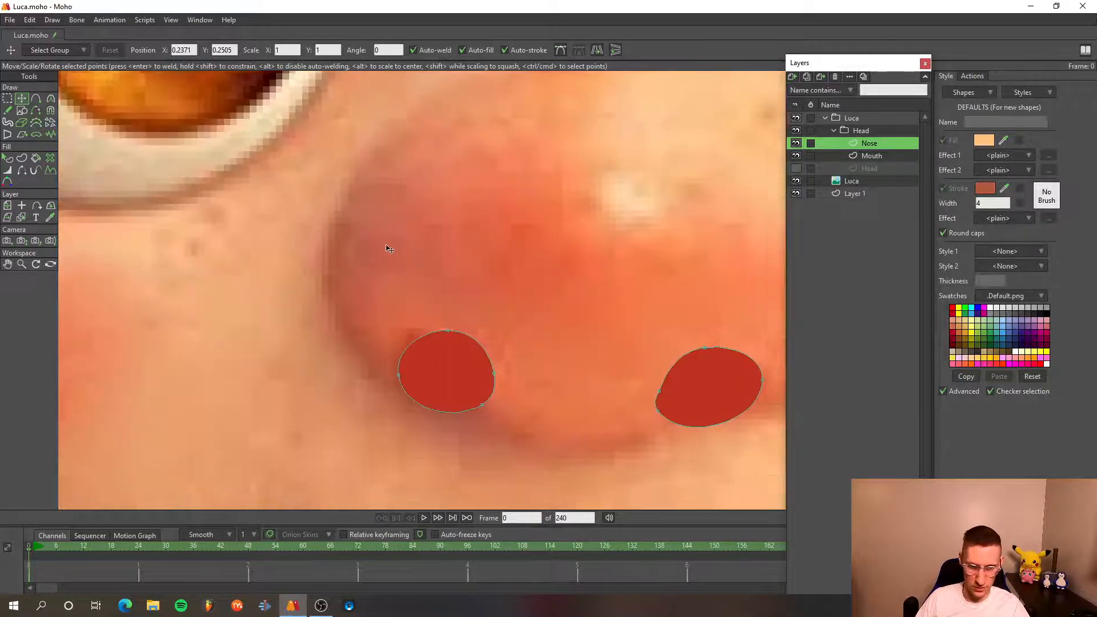
# - Enable the stroke on the nose shape and sample its colour from the dark outer rim of the reference nose
pyautogui.press('q')
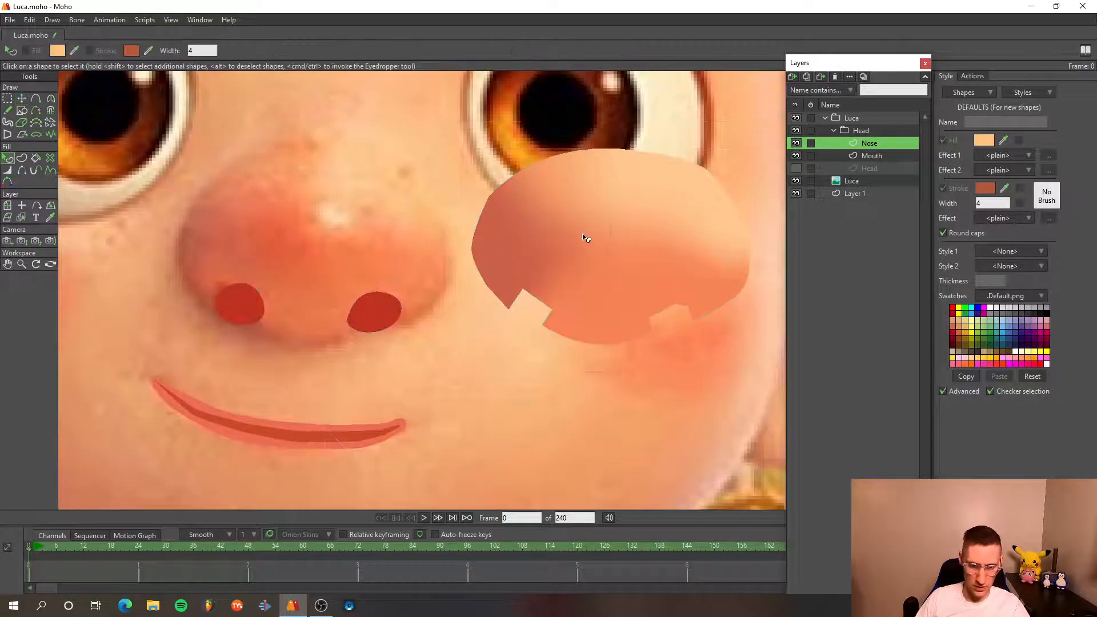
pyautogui.click(586, 238)
pyautogui.click(90, 50)
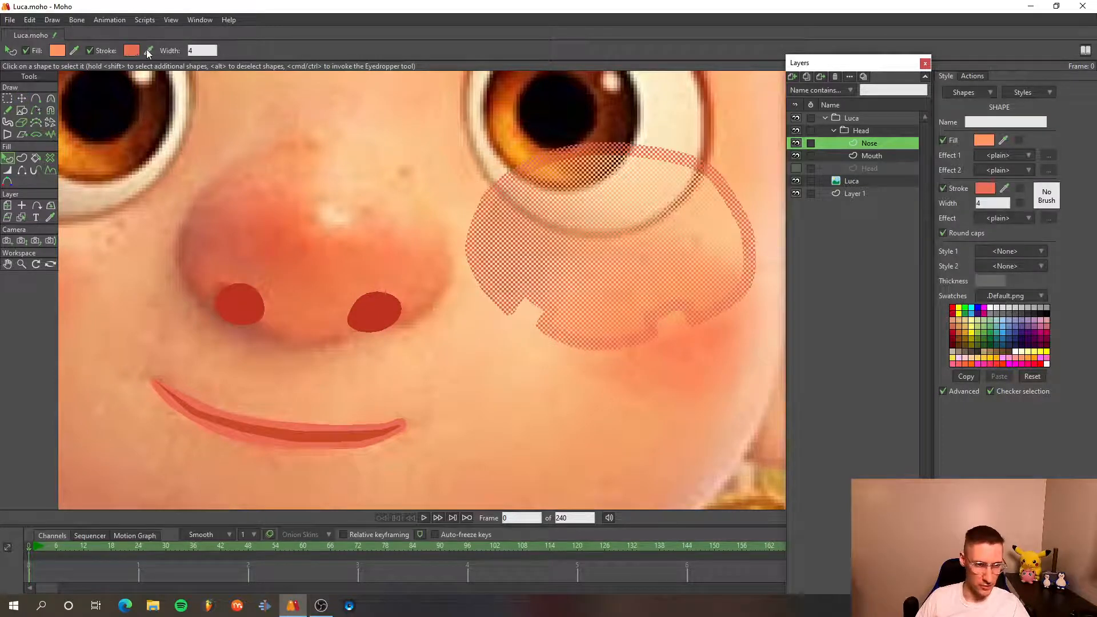
pyautogui.click(130, 50)
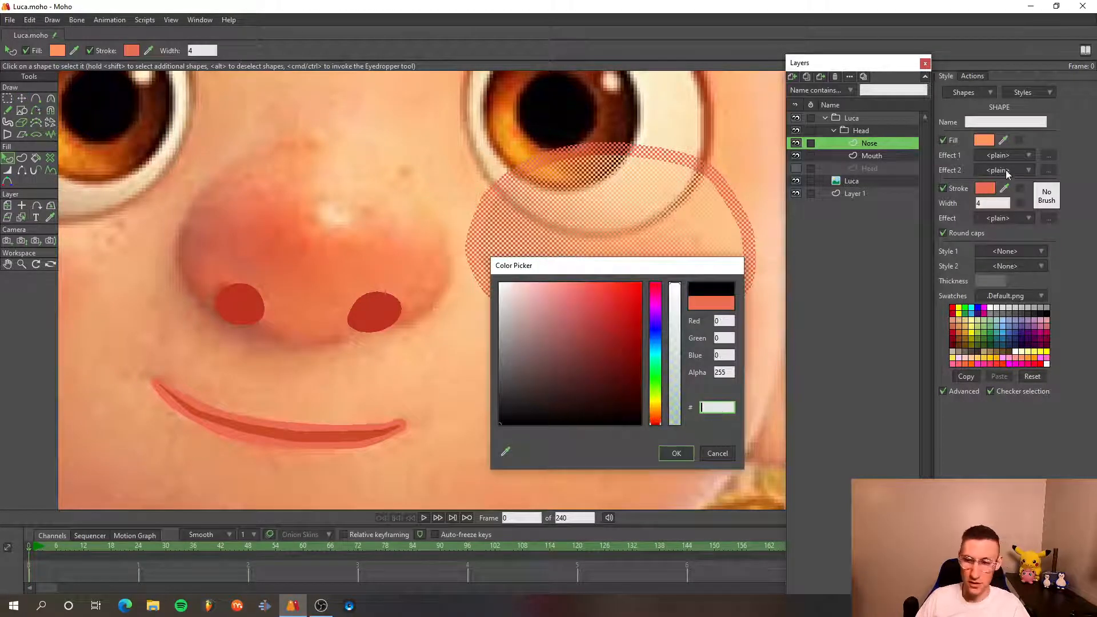
pyautogui.click(717, 454)
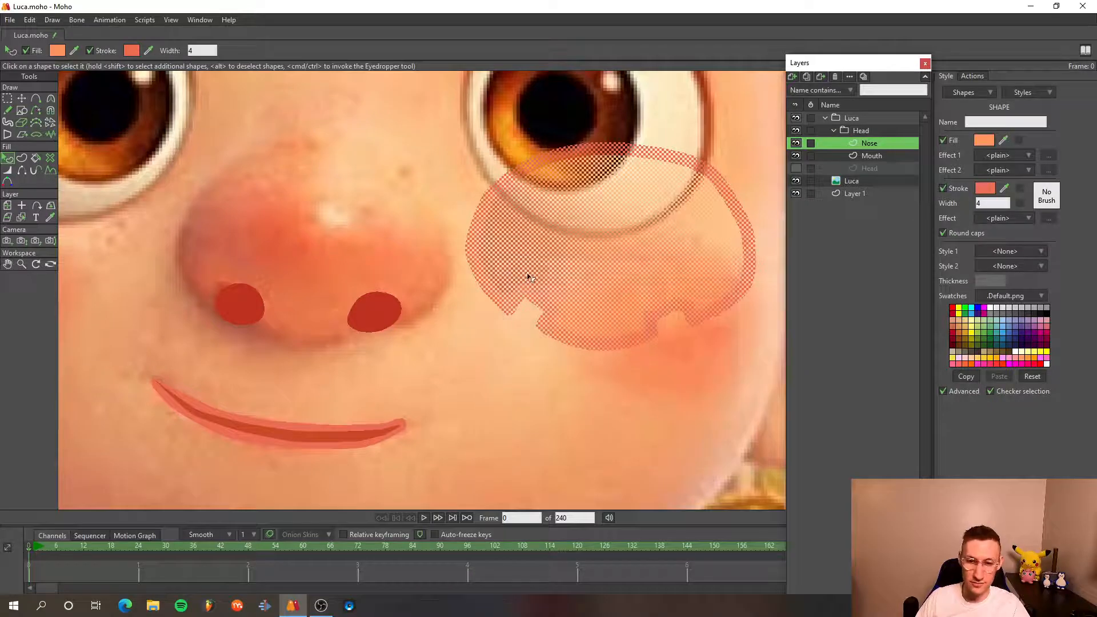
pyautogui.click(148, 51)
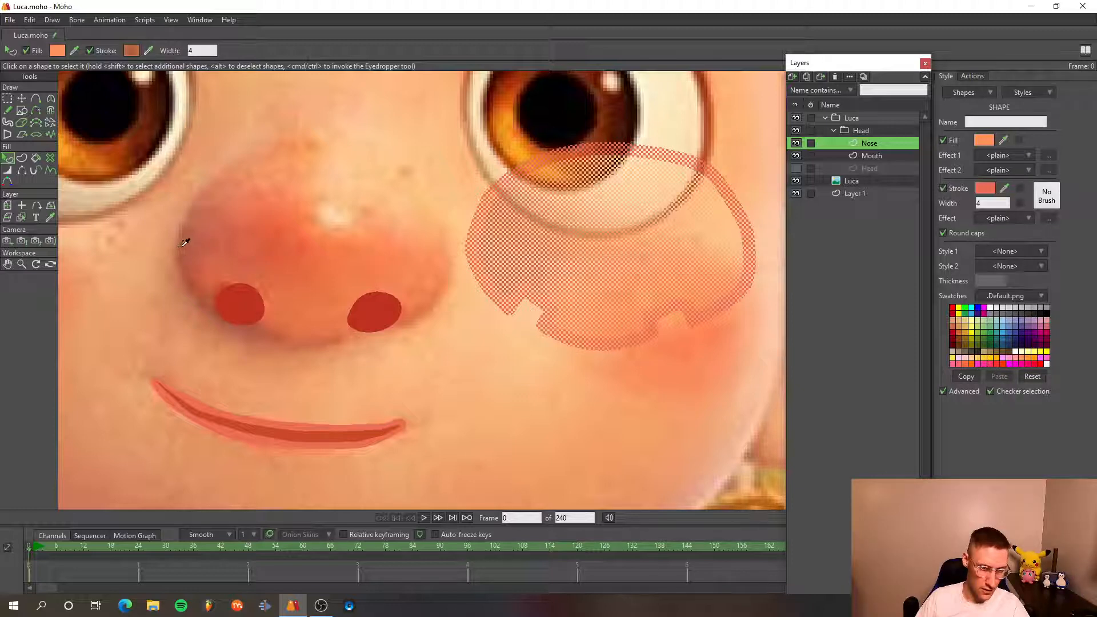
pyautogui.scroll(-1, 184, 241)
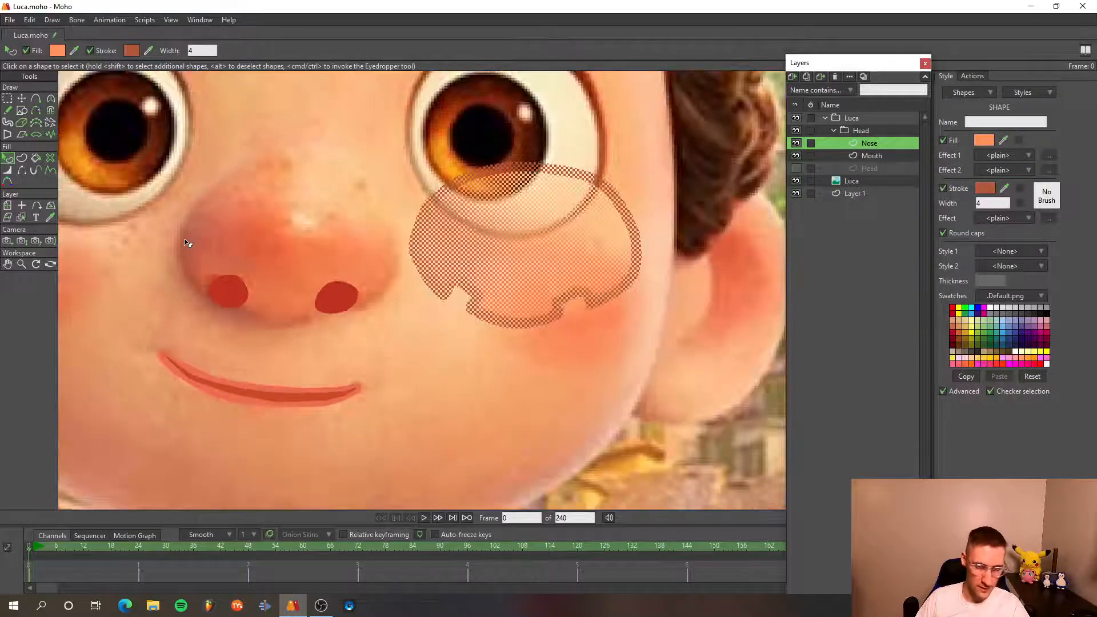
# - Move the outlined nose shape onto the reference nose to check its outline against the image
pyautogui.press('t')
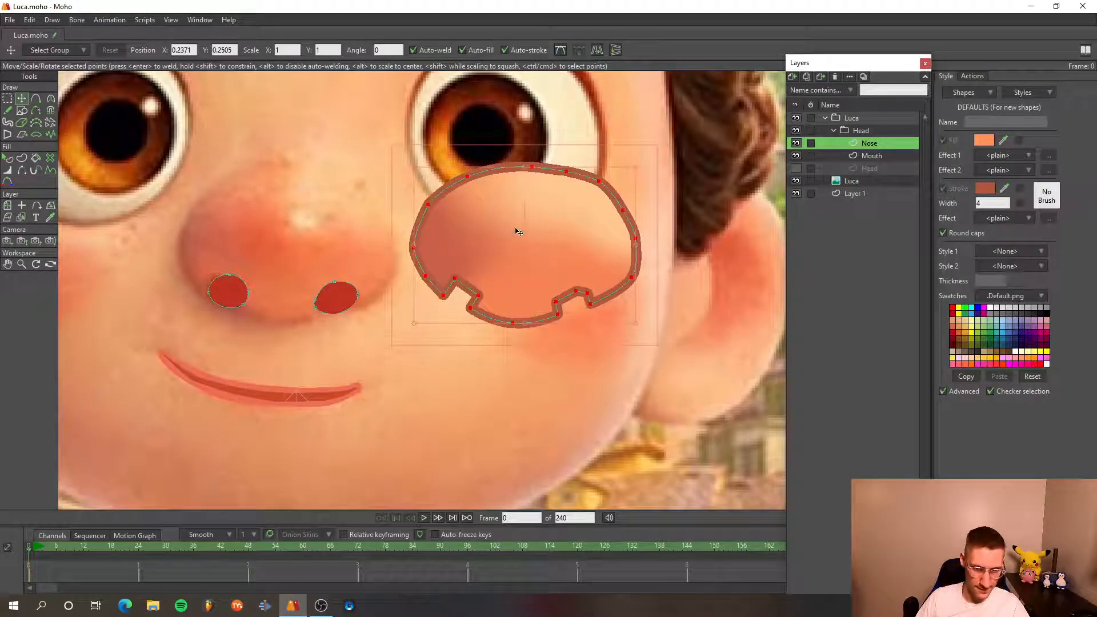
pyautogui.moveTo(519, 231); pyautogui.dragTo(385, 238)
pyautogui.scroll(2, 369, 246)
pyautogui.scroll(-2, 369, 247)
pyautogui.scroll(2, 326, 216)
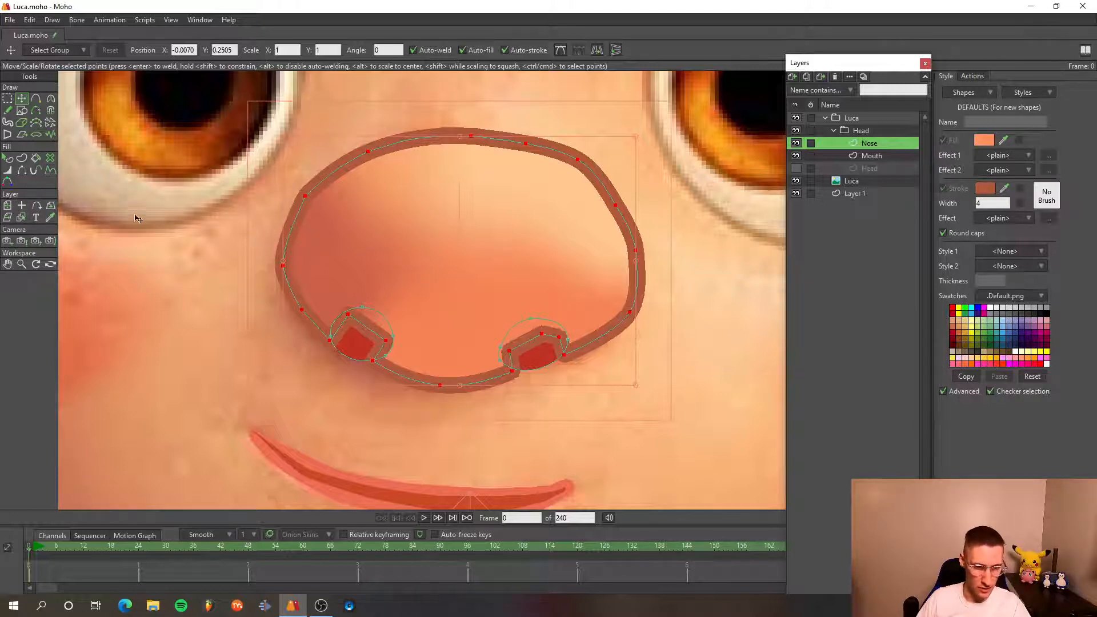
# - Move the nose shape back beside the reference nose, at about X 0.268
pyautogui.click(26, 171)
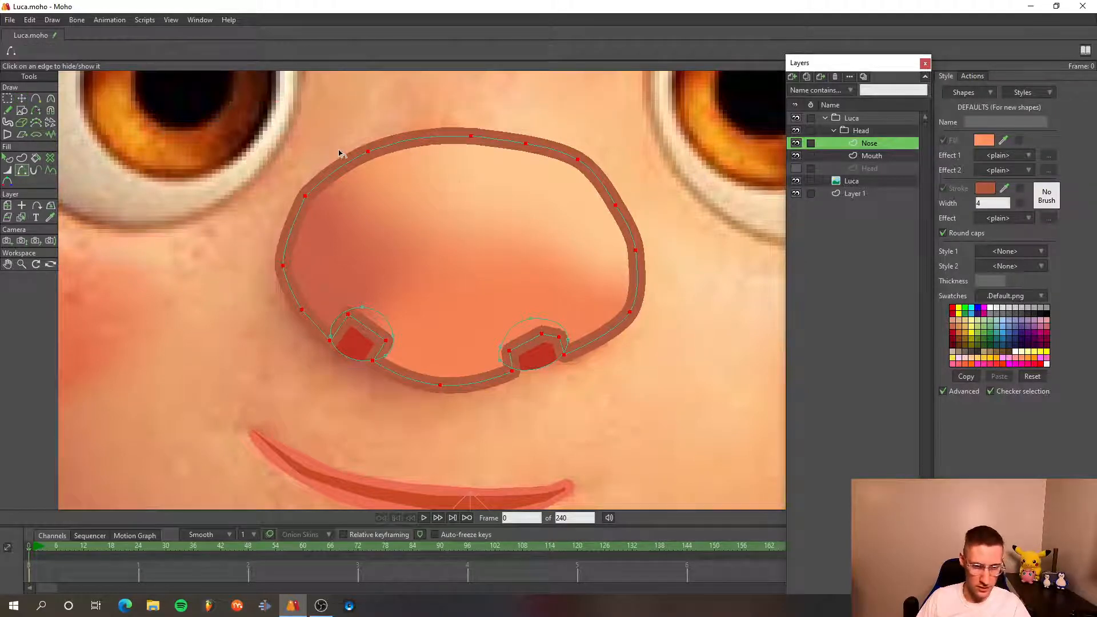
pyautogui.press('t')
pyautogui.scroll(-3, 458, 229)
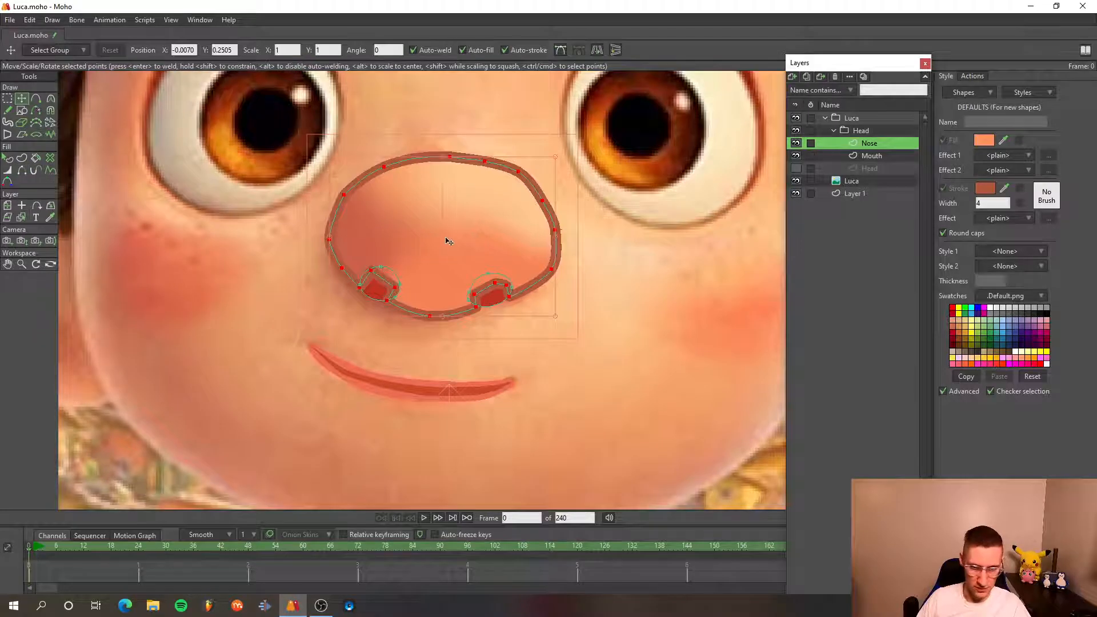
pyautogui.moveTo(449, 242); pyautogui.dragTo(714, 238)
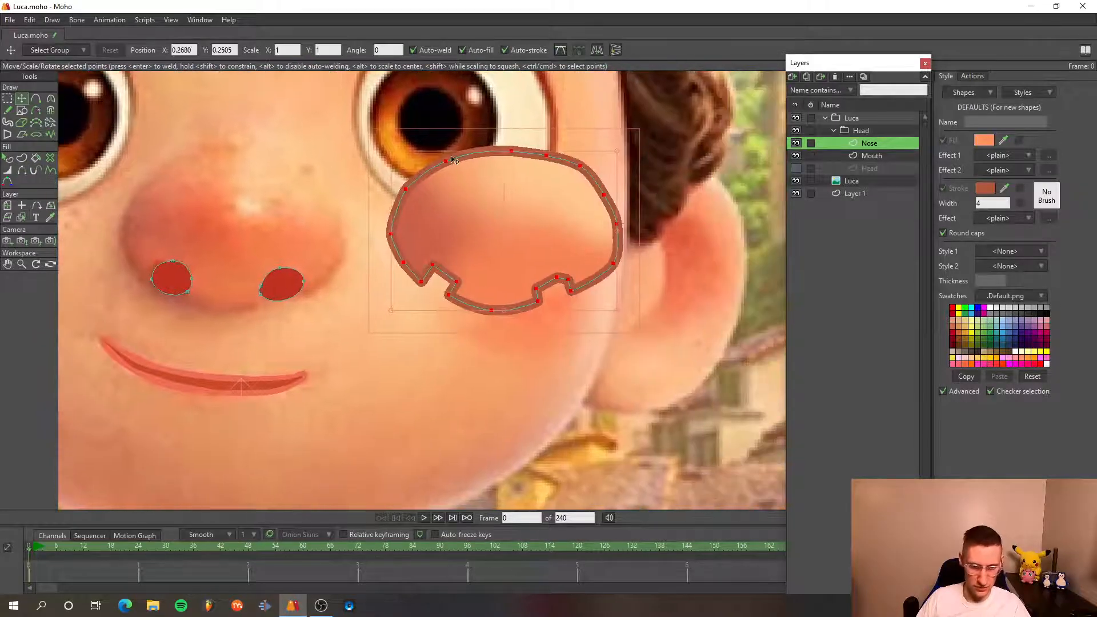
pyautogui.moveTo(464, 159); pyautogui.dragTo(468, 168)
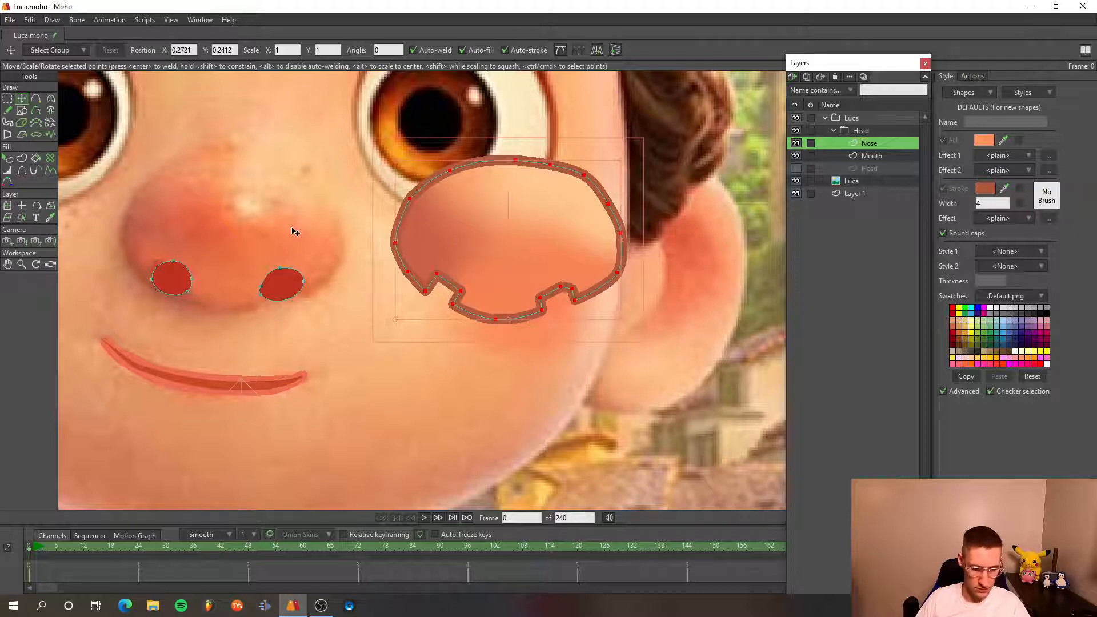
pyautogui.hotkey('ctrl', 'z')
# - Hide the stroke on the five edges along the top and upper-right curve of the nose shape
pyautogui.click(21, 170)
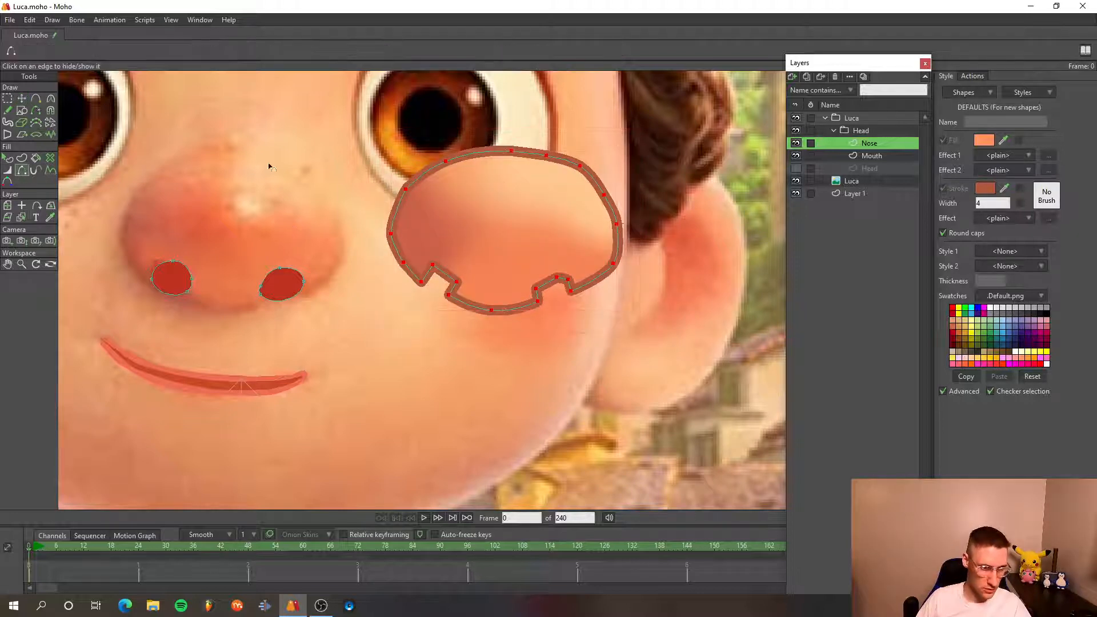
pyautogui.click(487, 153)
pyautogui.click(529, 152)
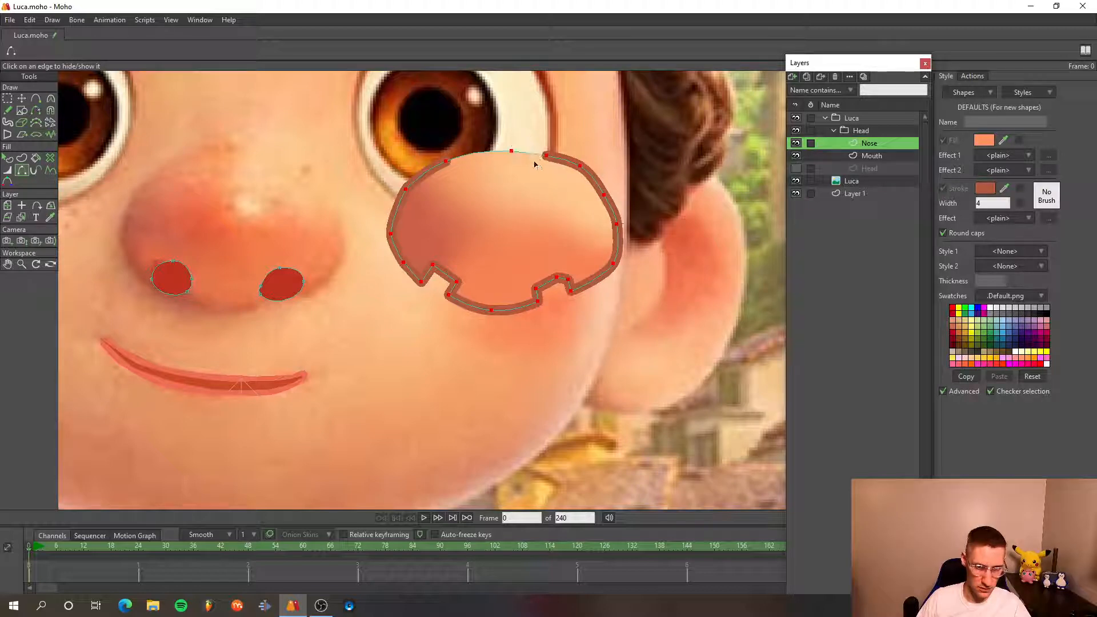
pyautogui.click(564, 160)
pyautogui.click(593, 179)
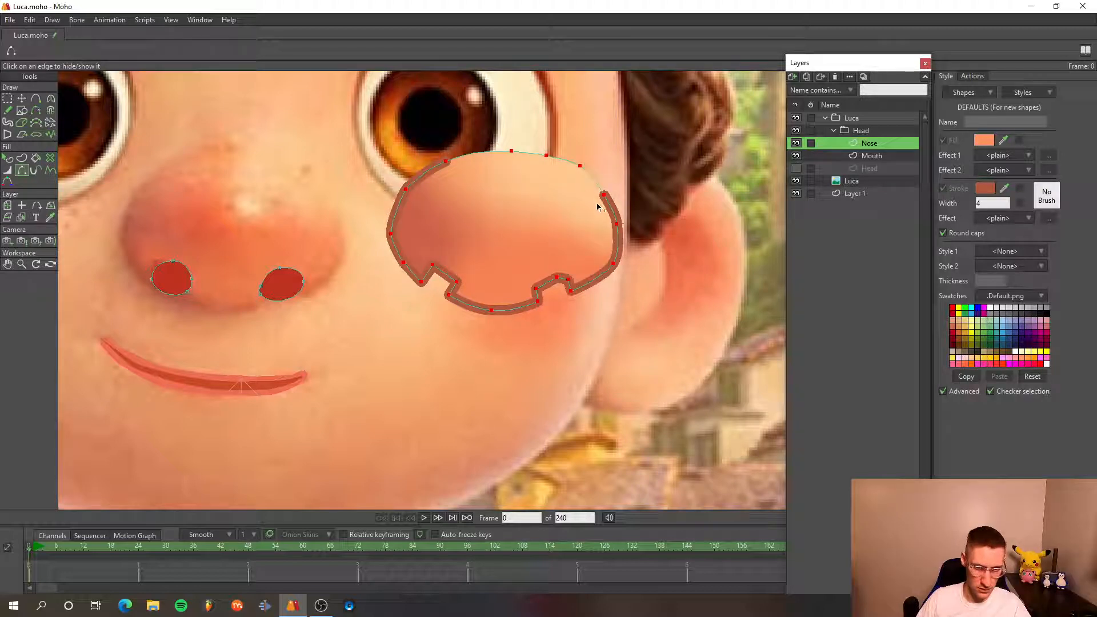
pyautogui.click(611, 203)
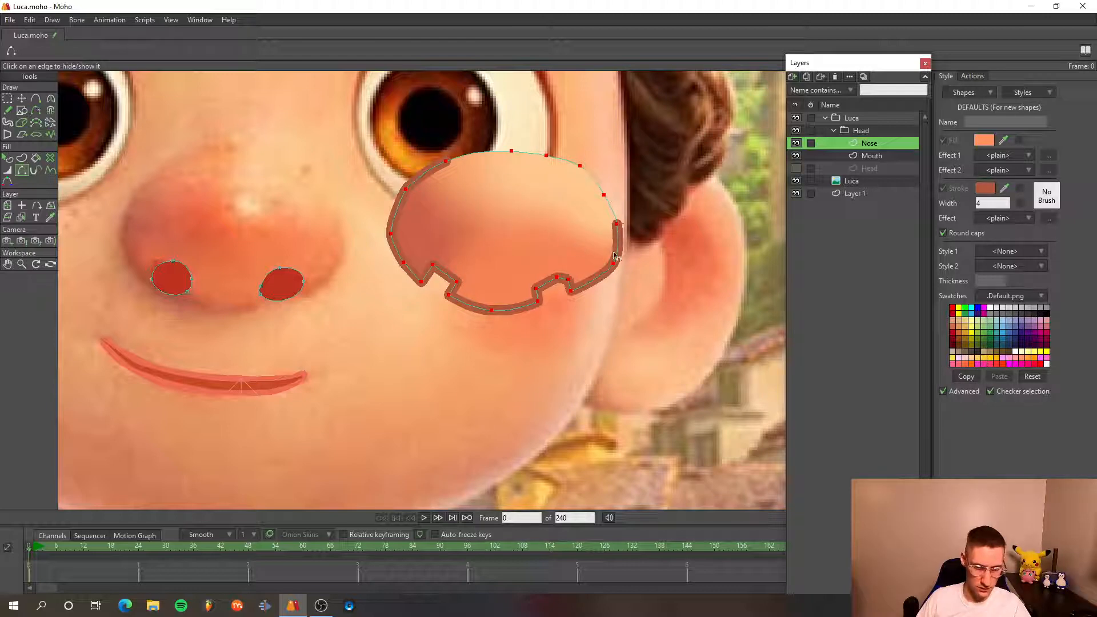
# - Hide the stroke on the four edges around the nose shape's right nostril notch
pyautogui.scroll(3, 552, 291)
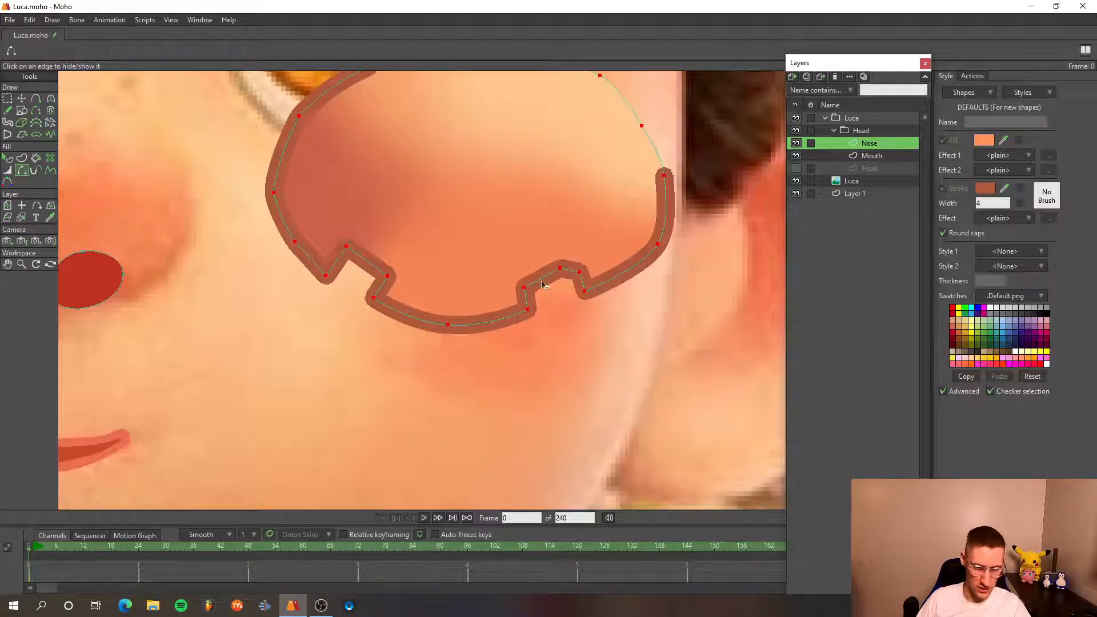
pyautogui.click(527, 297)
pyautogui.click(542, 279)
pyautogui.click(569, 270)
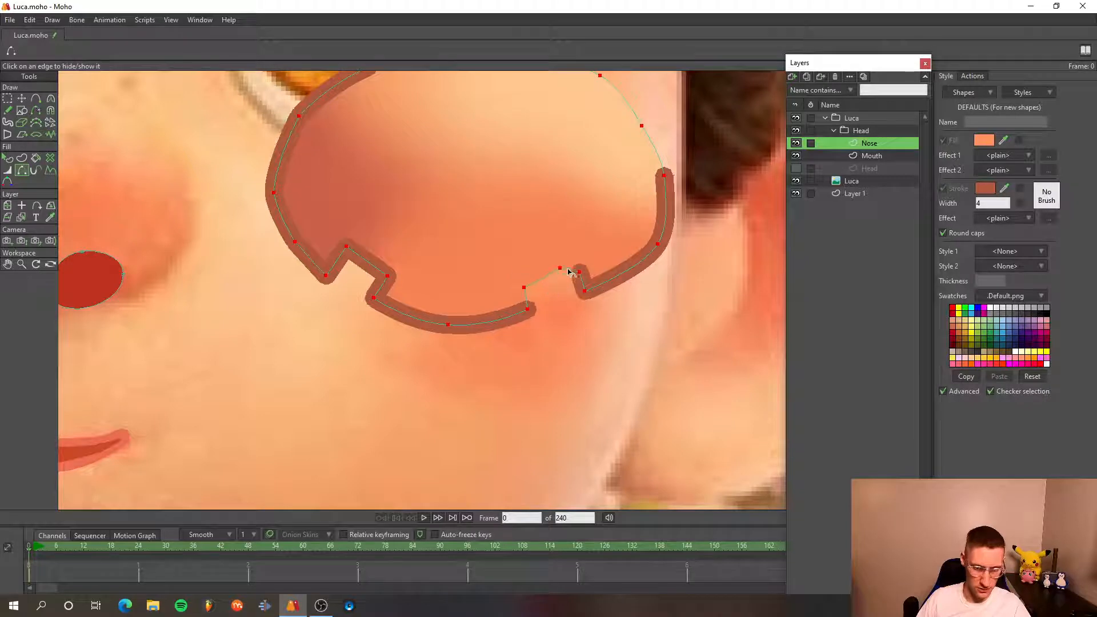
pyautogui.click(581, 281)
pyautogui.scroll(-3, 516, 292)
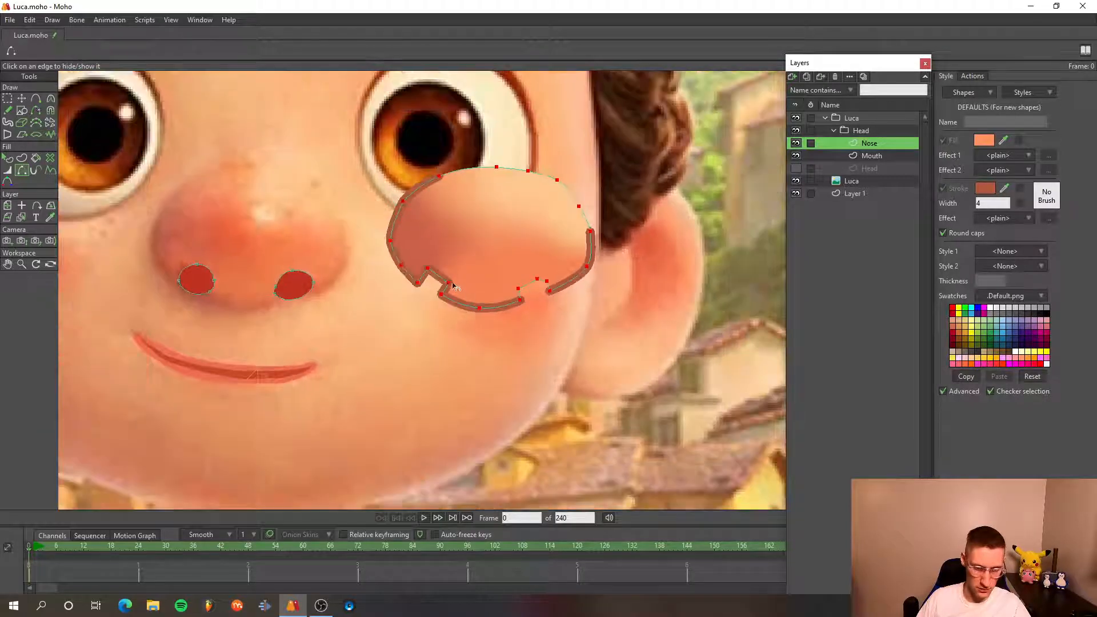
# - Hide the stroke on the upper and right edges of the nose shape's left nostril notch
pyautogui.scroll(2, 438, 283)
pyautogui.scroll(-1, 424, 273)
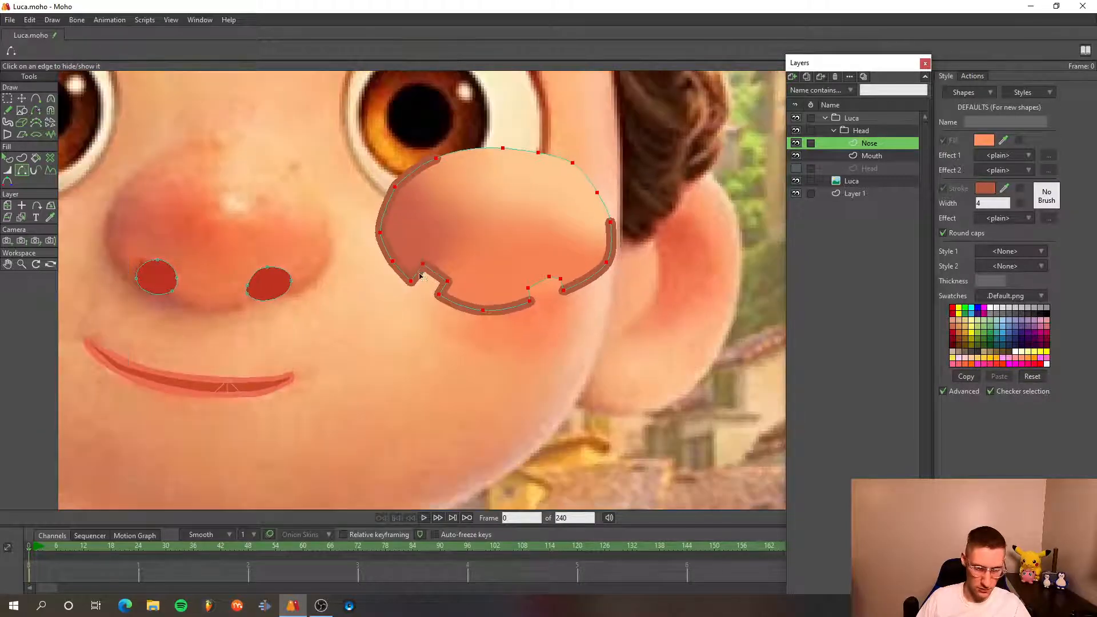
pyautogui.click(436, 272)
pyautogui.click(448, 287)
pyautogui.scroll(-1, 479, 243)
pyautogui.moveTo(500, 239); pyautogui.dragTo(467, 254)
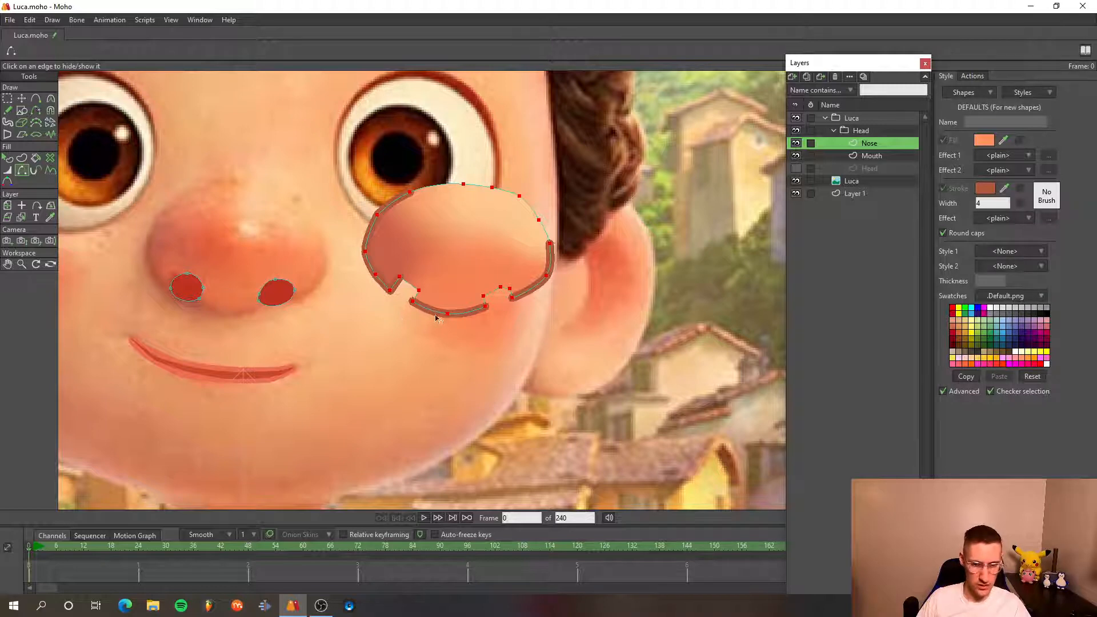
pyautogui.click(399, 198)
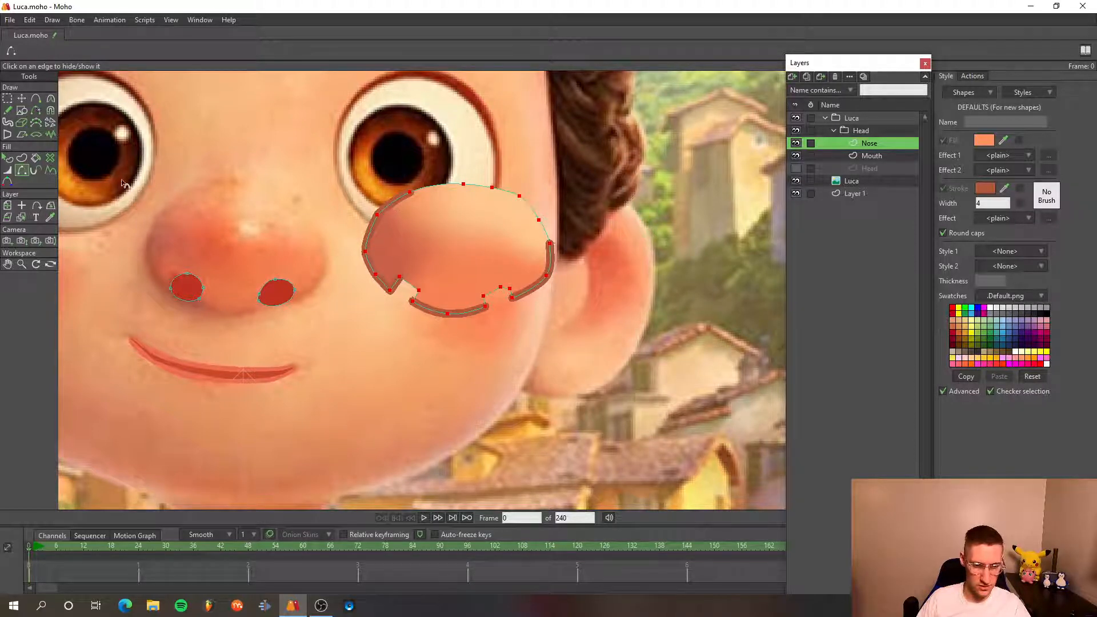
# - Thin the nose outline by reducing the line width of all its selected points to 28 percent
pyautogui.click(9, 171)
pyautogui.scroll(3, 315, 166)
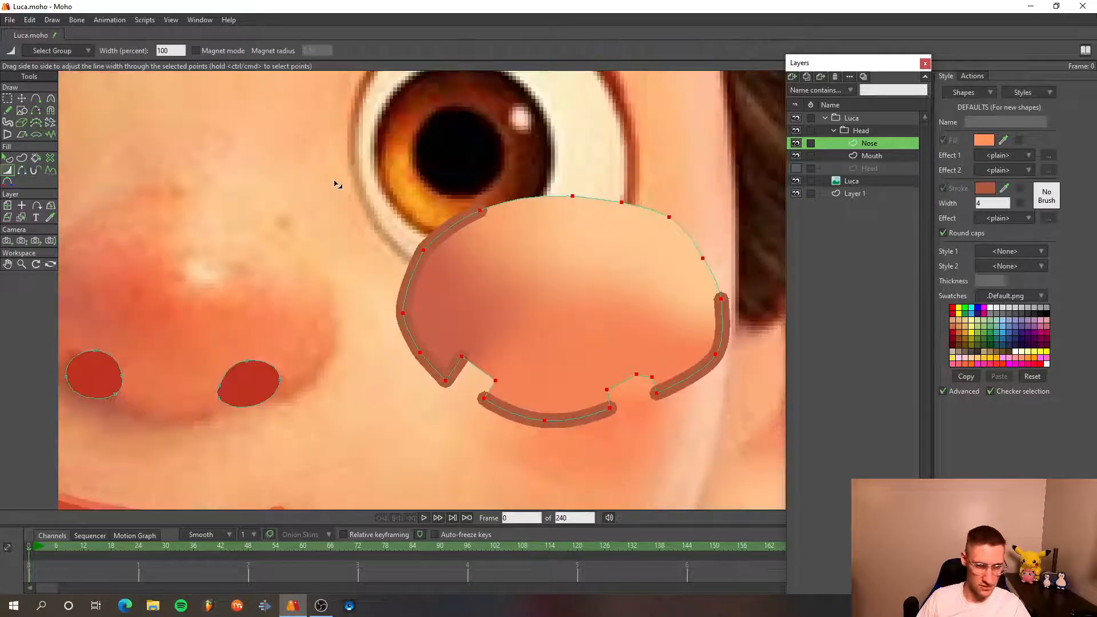
pyautogui.moveTo(326, 240); pyautogui.dragTo(403, 203)
pyautogui.scroll(-1, 443, 204)
pyautogui.moveTo(534, 190); pyautogui.dragTo(503, 200)
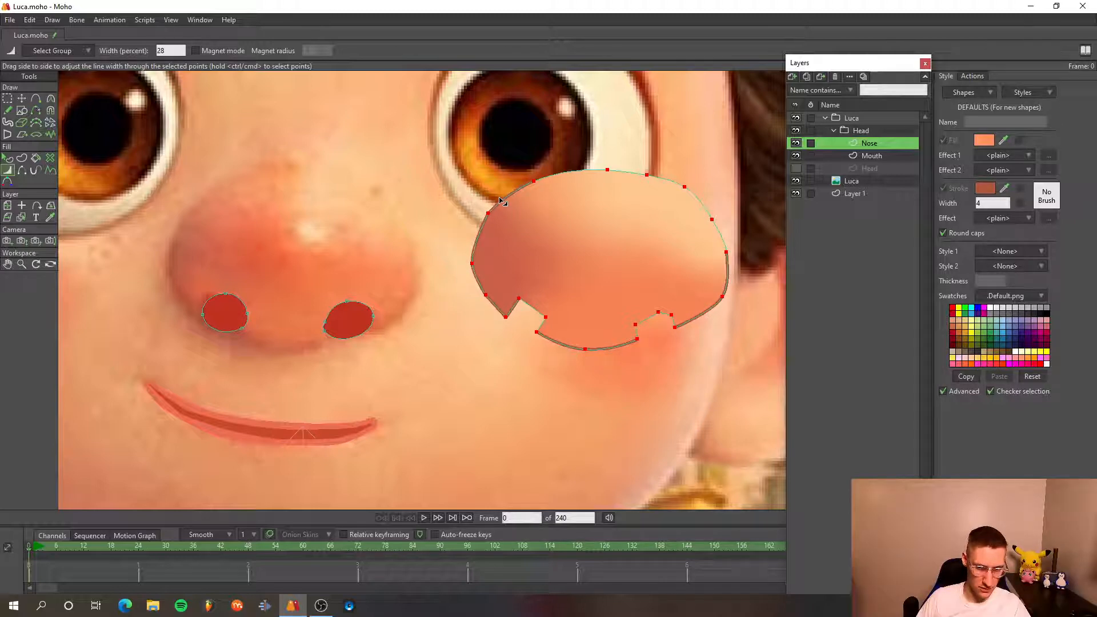
# - Move the whole nose shape back over the nostrils on the face and check it in a zoomed-in render of the frame
pyautogui.press('t')
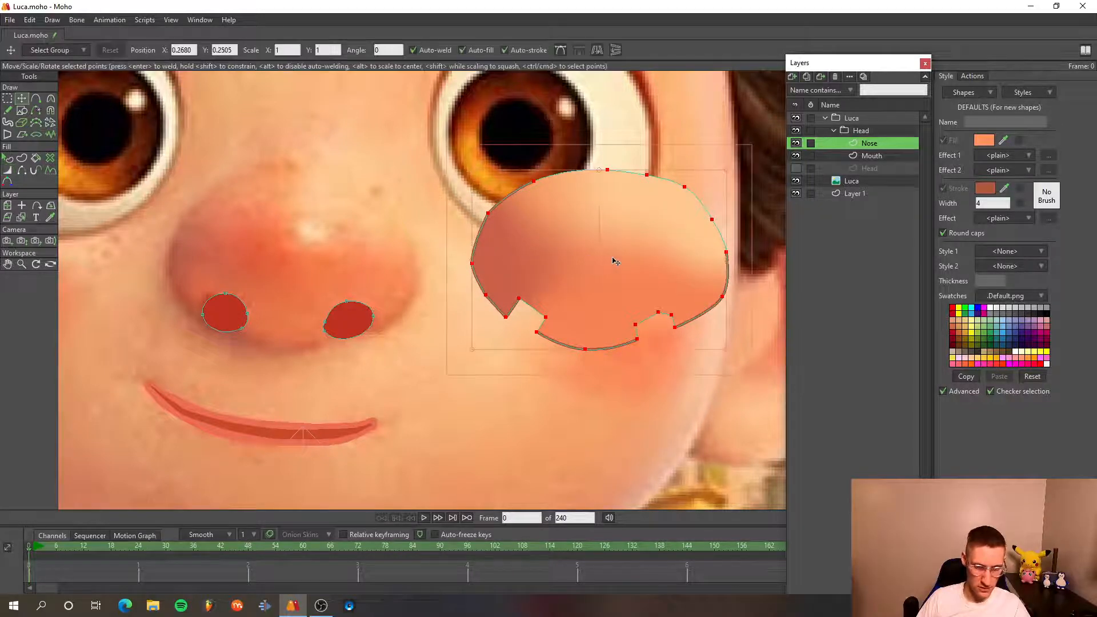
pyautogui.moveTo(613, 260); pyautogui.dragTo(310, 266)
pyautogui.hotkey('ctrl', 'r')
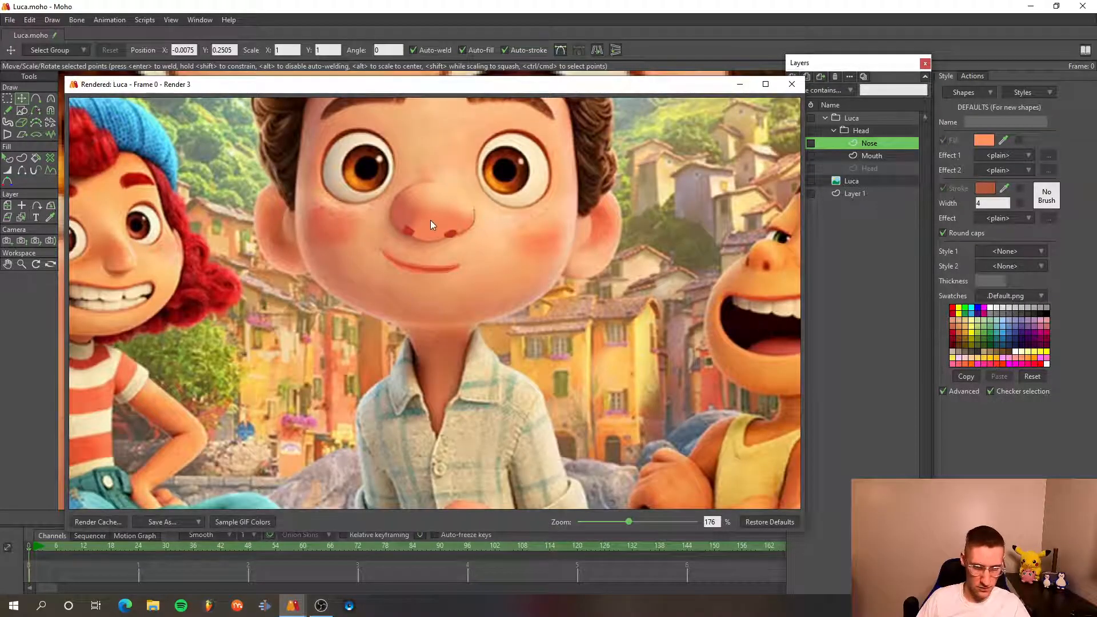
pyautogui.scroll(3, 431, 220)
pyautogui.scroll(3, 422, 169)
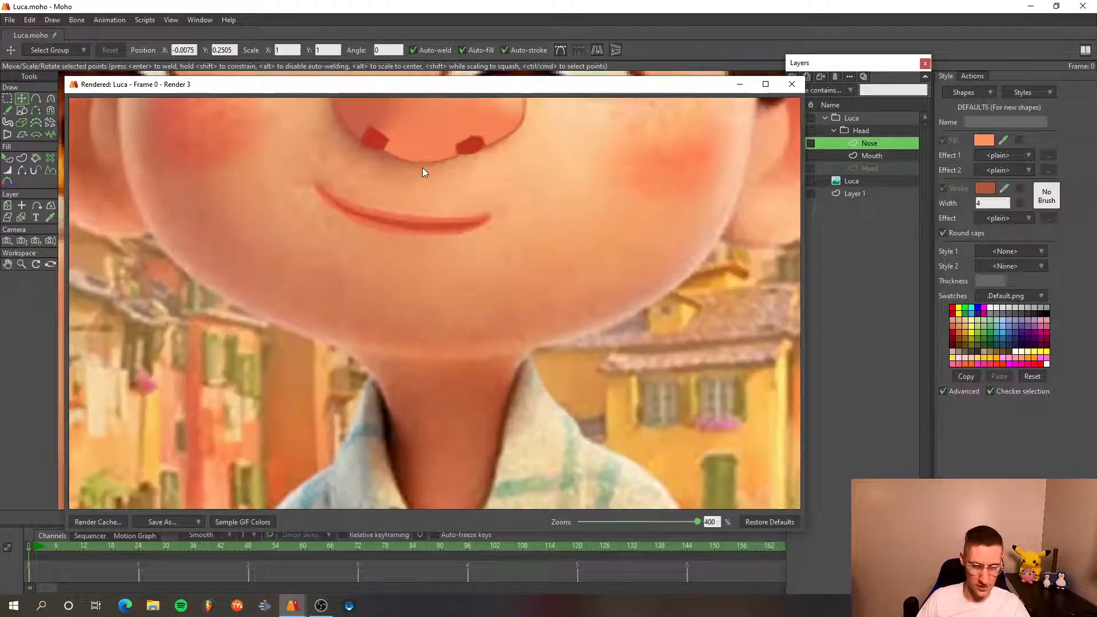
pyautogui.scroll(2, 549, 258)
pyautogui.scroll(2, 517, 280)
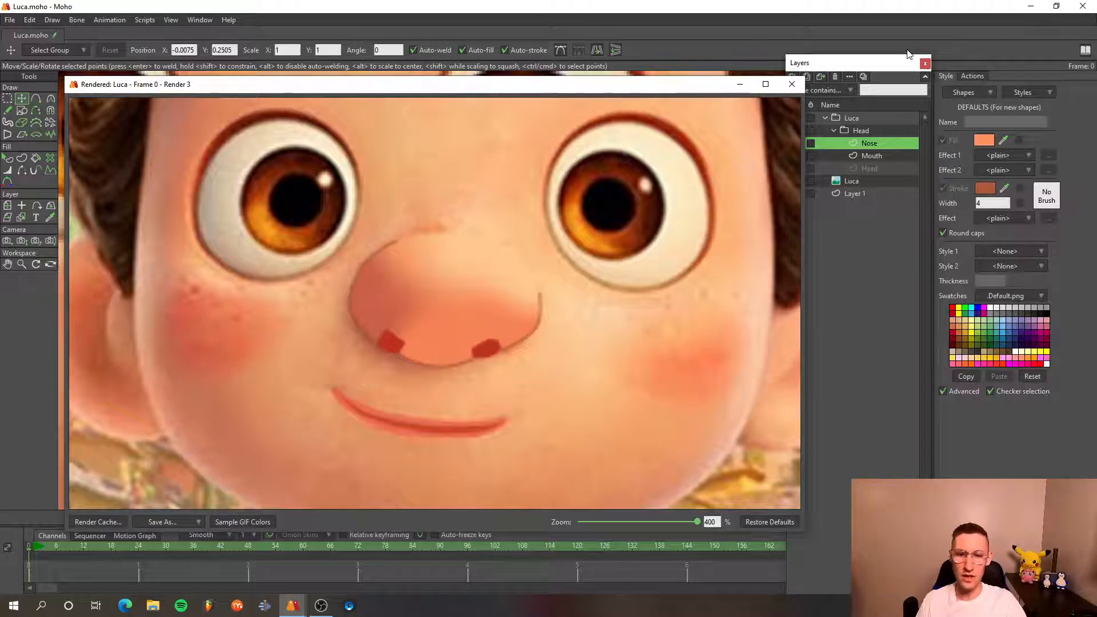
pyautogui.click(792, 84)
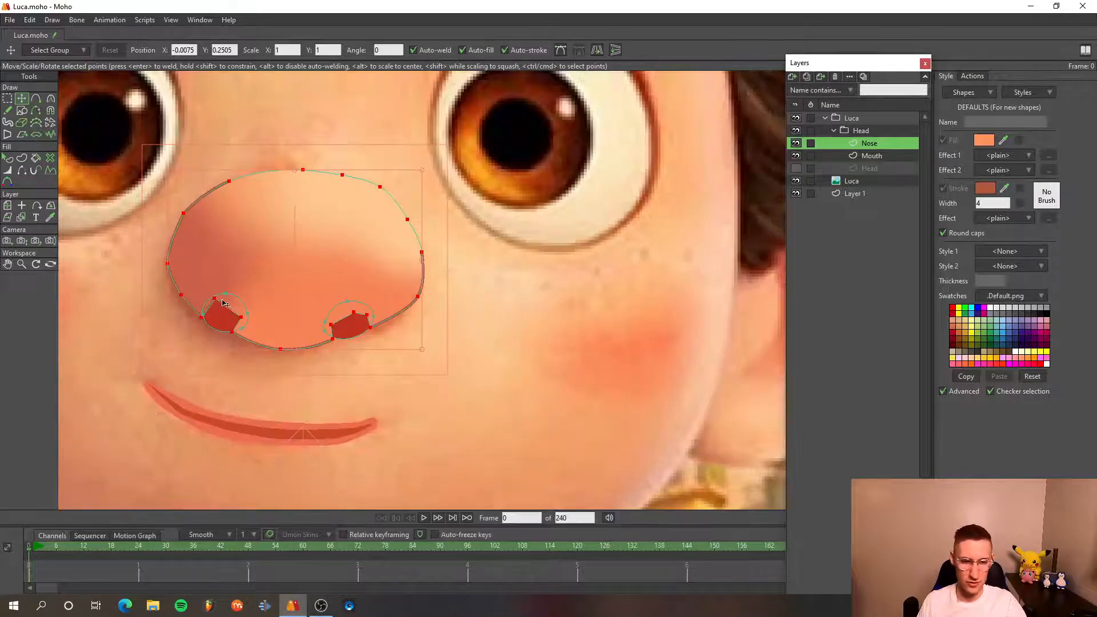
# - Round the upper and right corners of the nose shape's left nostril notch by adjusting the curvature and handles of those two points
pyautogui.scroll(5, 229, 302)
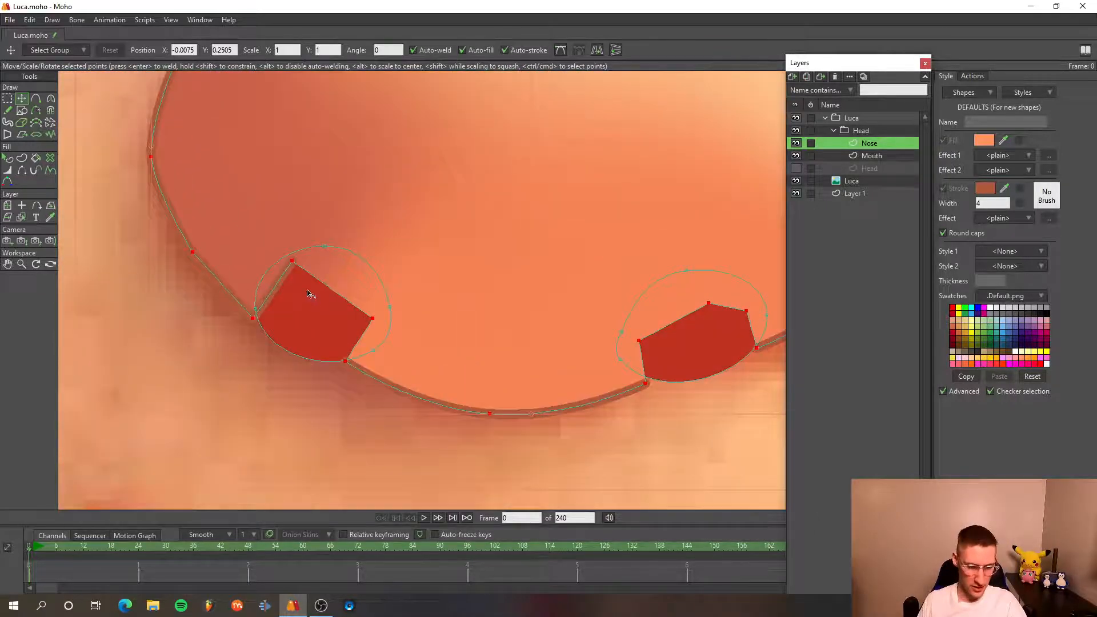
pyautogui.press('c')
pyautogui.scroll(3, 291, 263)
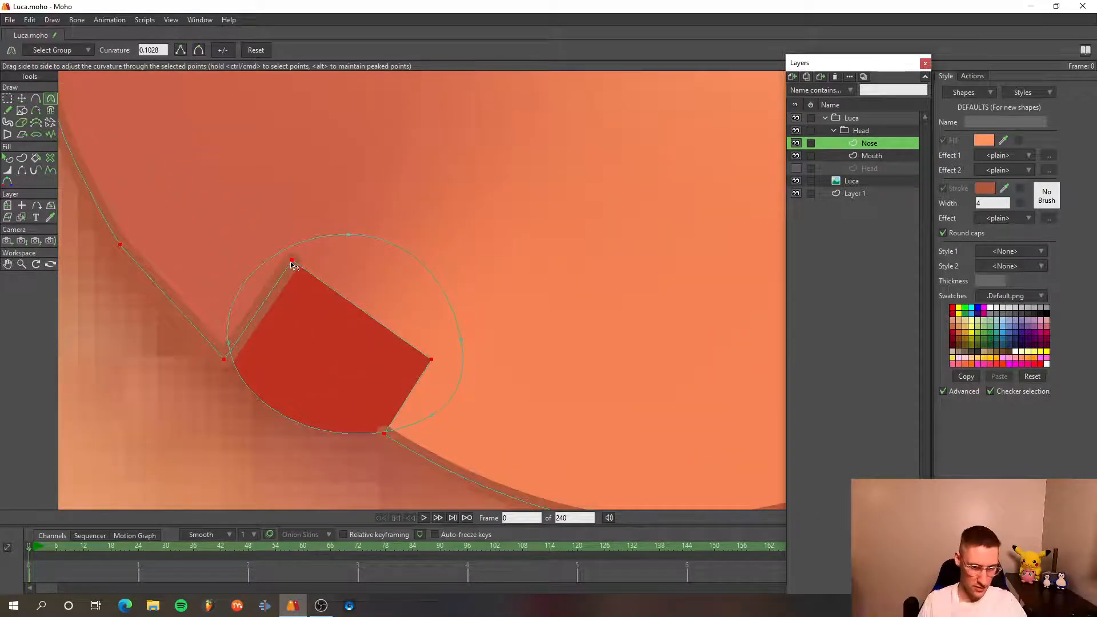
pyautogui.click(292, 262)
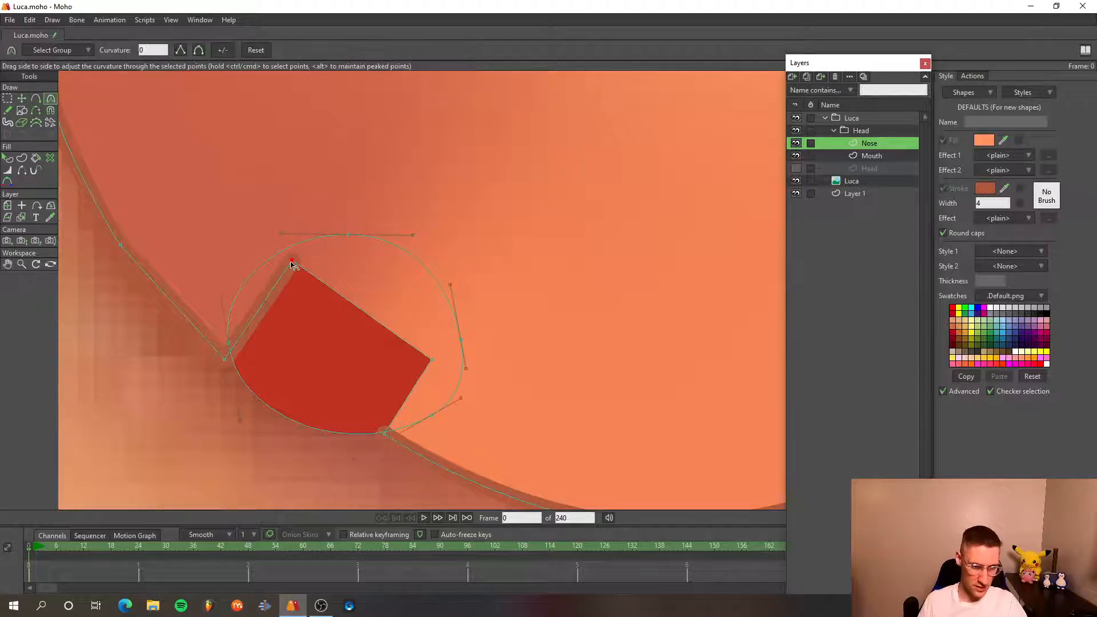
pyautogui.moveTo(292, 264); pyautogui.dragTo(394, 257)
pyautogui.moveTo(403, 360); pyautogui.dragTo(432, 364)
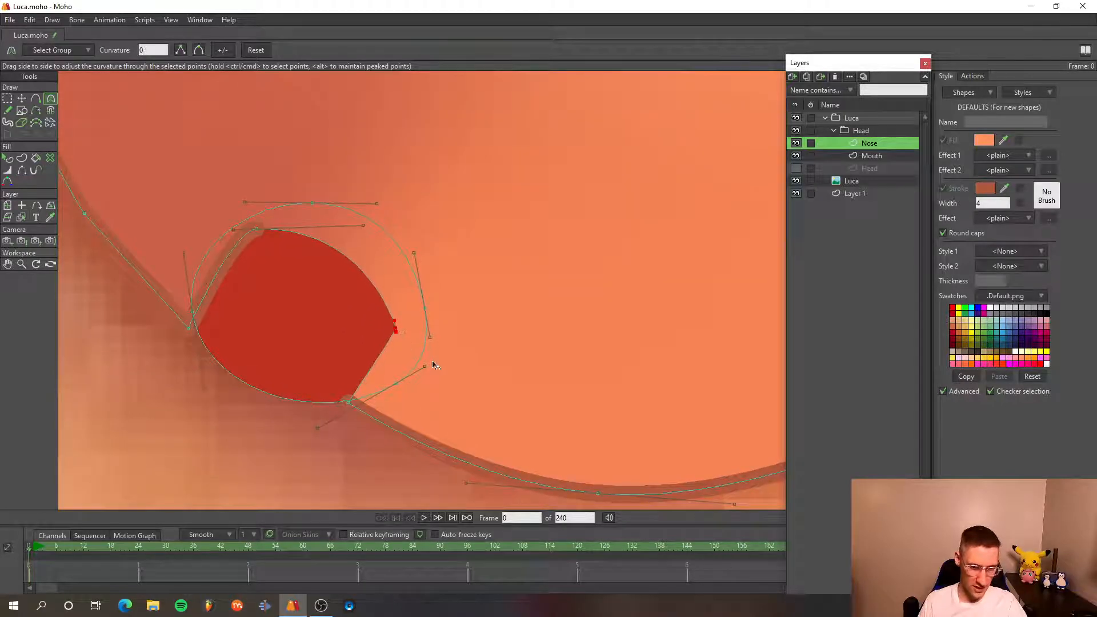
pyautogui.moveTo(397, 333); pyautogui.dragTo(398, 368)
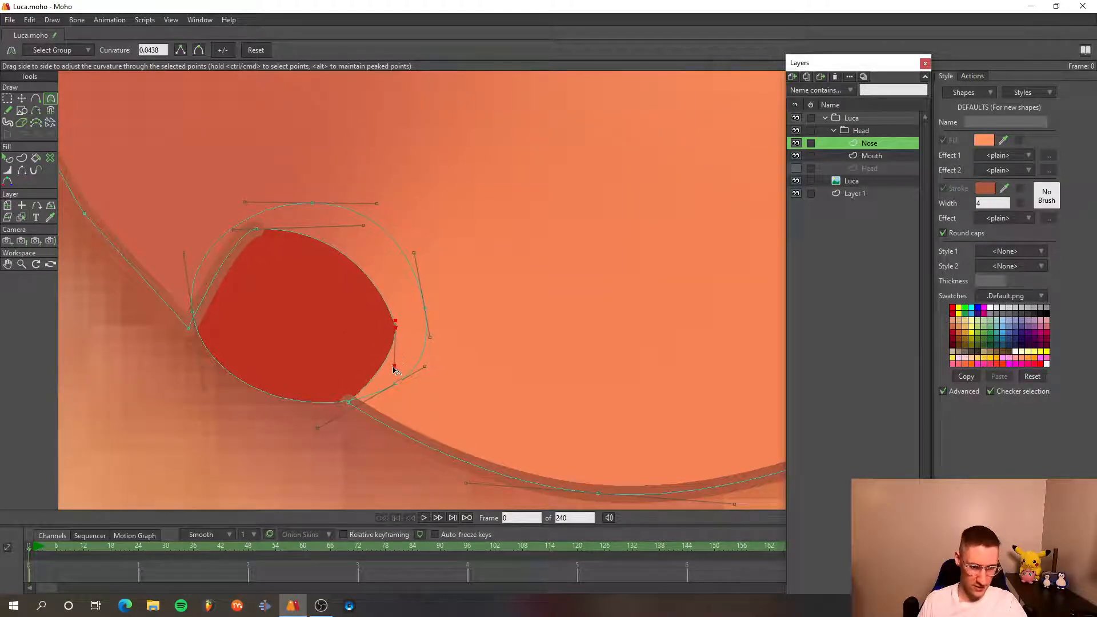
# - Shorten the lower curve handle of the left nostril's lower-right point to bring its bottom edge up to the nose outline
pyautogui.scroll(-4, 399, 310)
pyautogui.moveTo(412, 310); pyautogui.dragTo(253, 250)
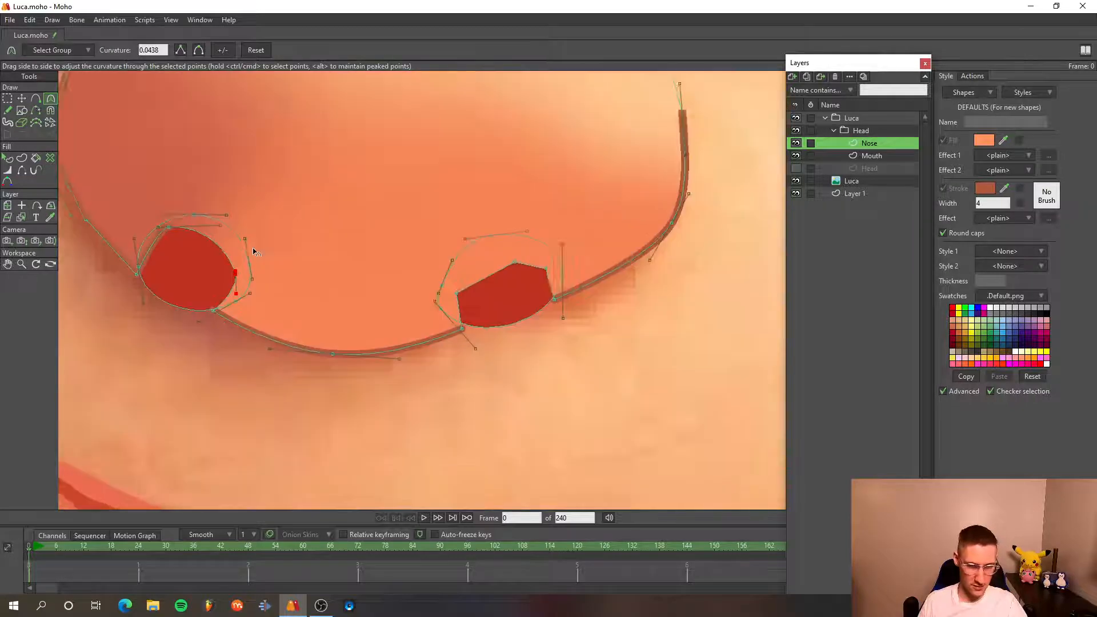
pyautogui.scroll(5, 223, 307)
pyautogui.moveTo(239, 305); pyautogui.dragTo(422, 318)
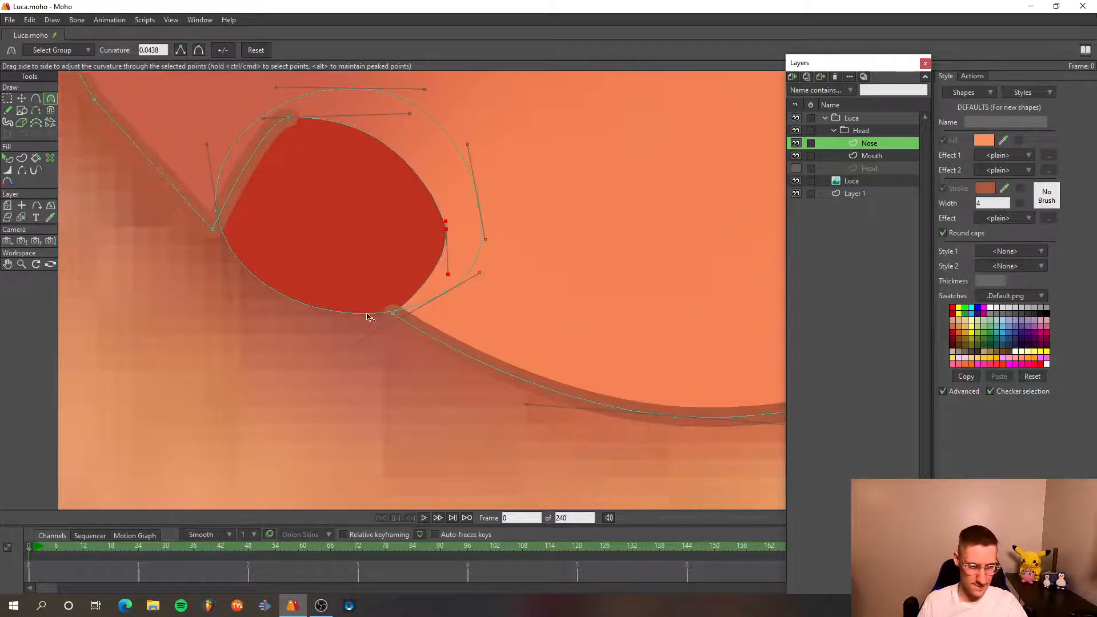
pyautogui.scroll(3, 485, 282)
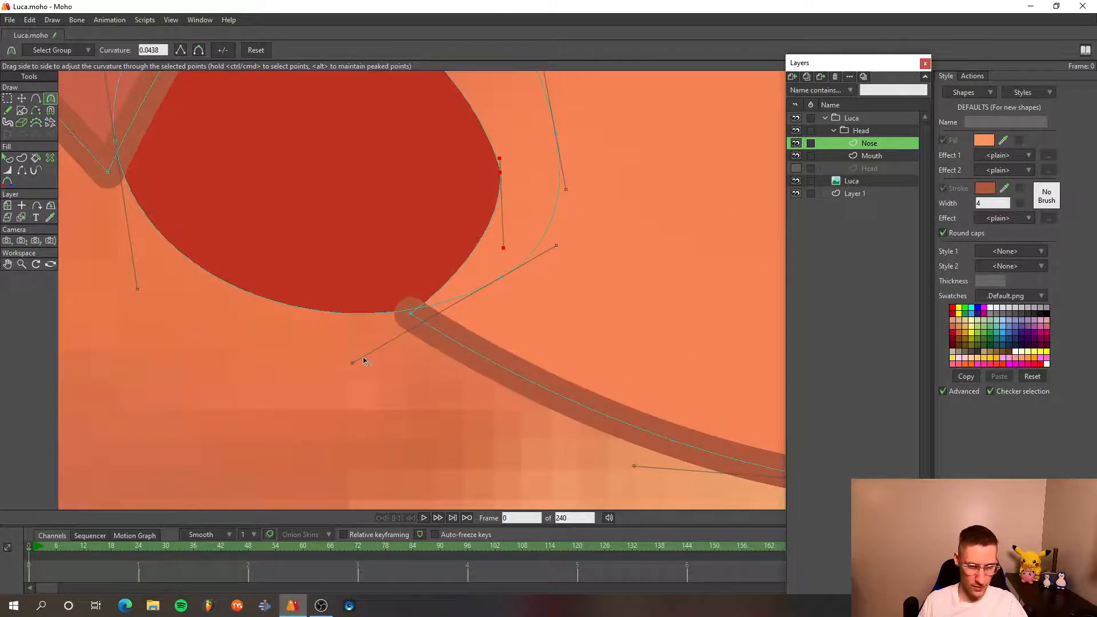
pyautogui.moveTo(355, 362)
pyautogui.mouseDown()
pyautogui.moveTo(421, 335)
pyautogui.moveTo(402, 338)
pyautogui.mouseUp()
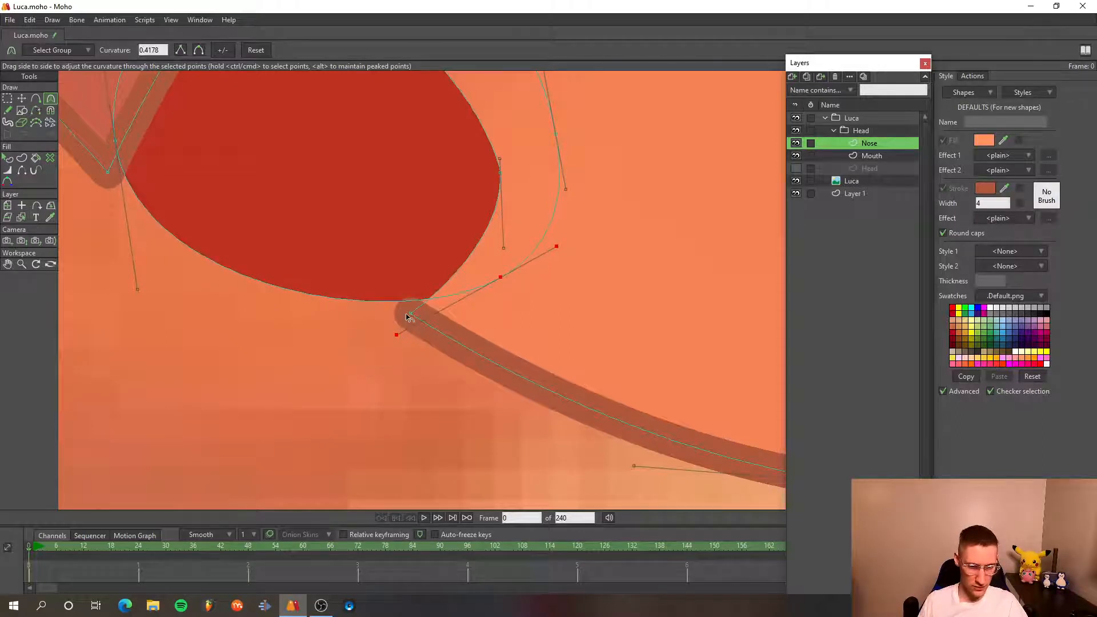
# - Nudge the nose outline's corner point at the left side of the left nostril onto the nostril's edge
pyautogui.scroll(-3, 410, 318)
pyautogui.scroll(-1, 328, 333)
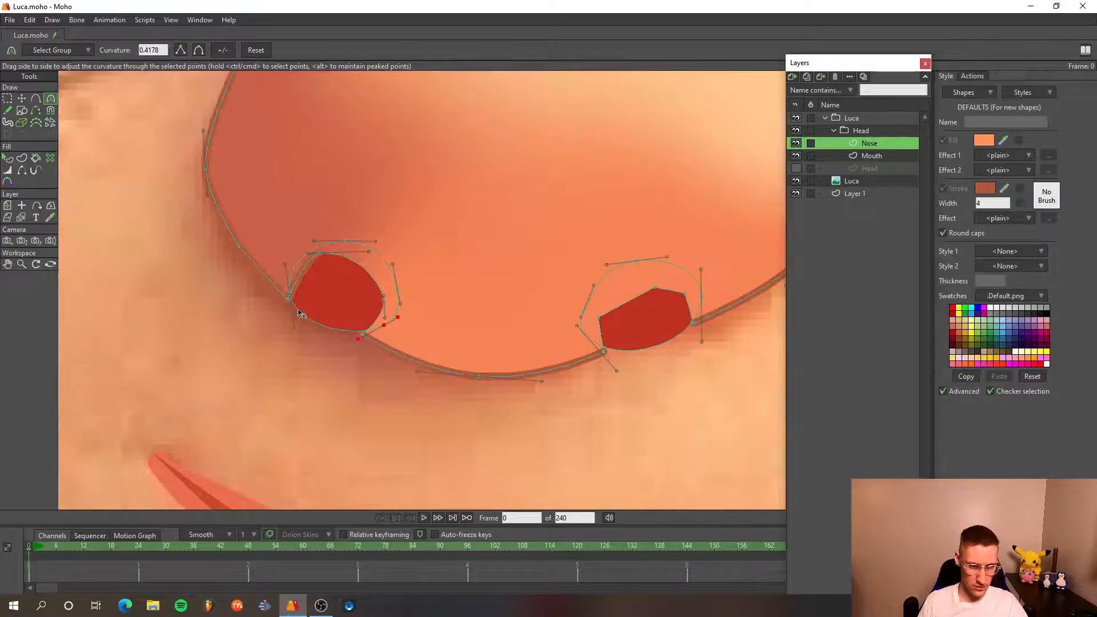
pyautogui.scroll(3, 288, 301)
pyautogui.scroll(2, 281, 297)
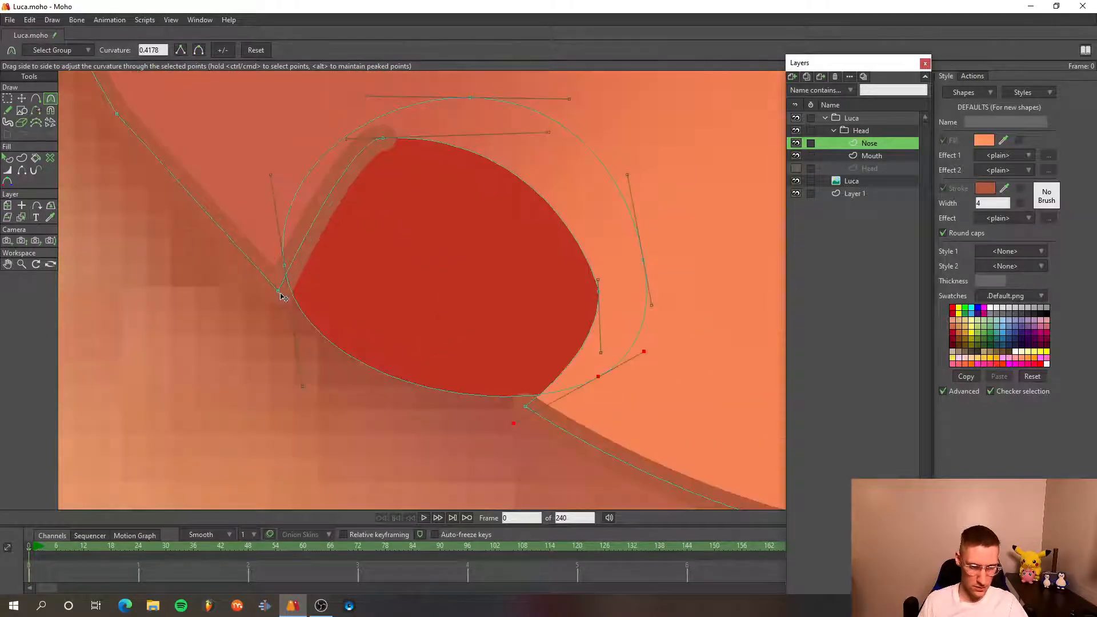
pyautogui.press('t')
pyautogui.moveTo(280, 296)
pyautogui.mouseDown()
pyautogui.moveTo(293, 301)
pyautogui.moveTo(280, 290)
pyautogui.mouseUp()
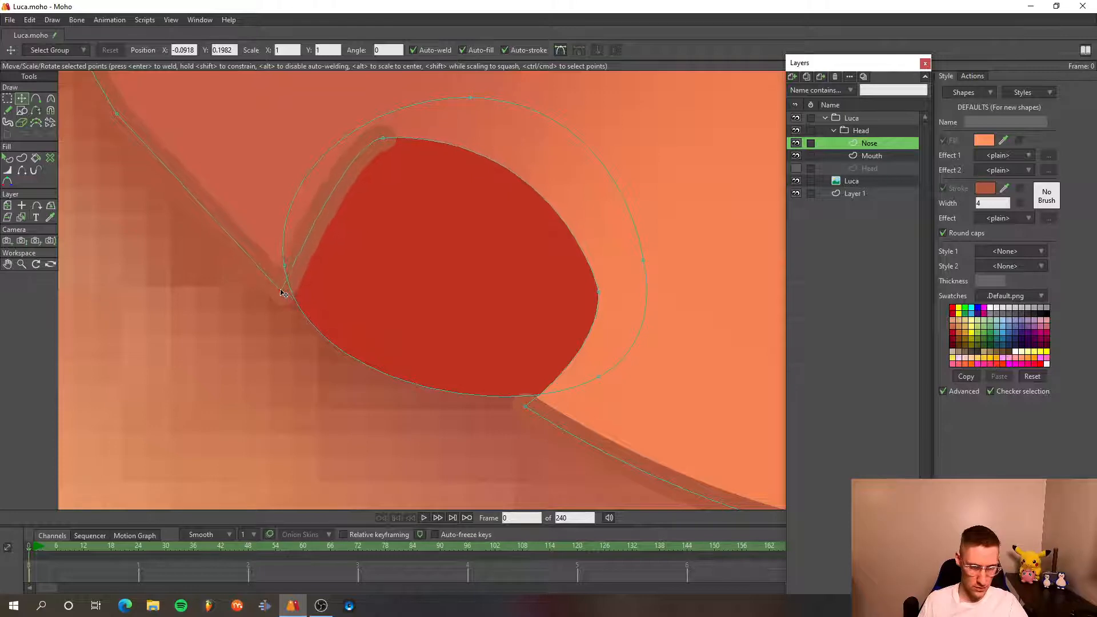
# - Reshape the right nostril's lower edge by angling the bottom curve handles of its left and right points
pyautogui.scroll(-3, 297, 301)
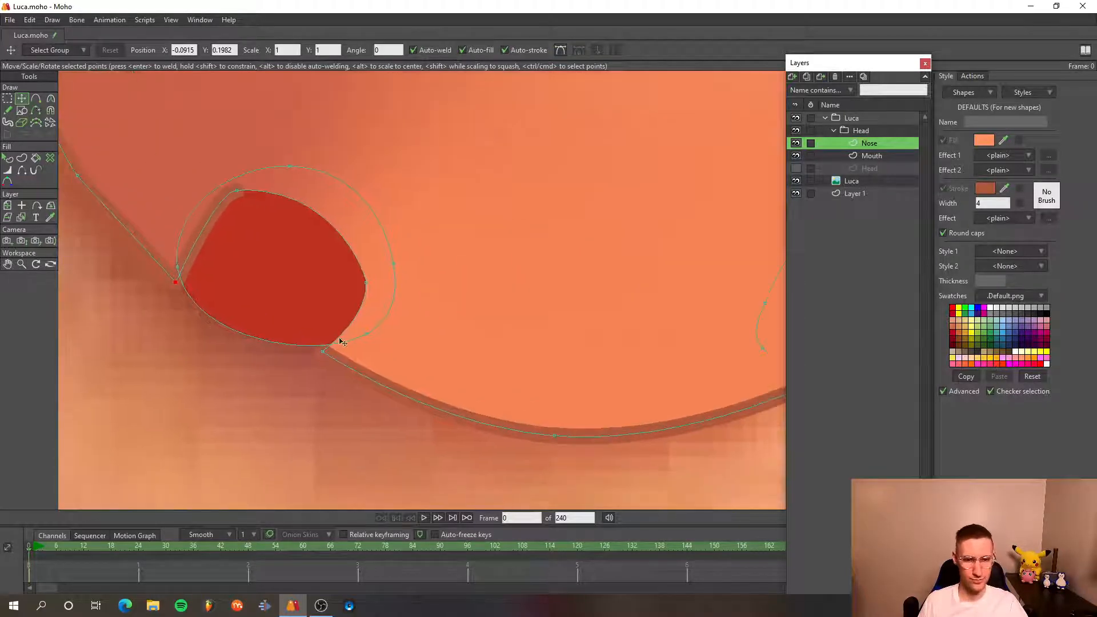
pyautogui.scroll(4, 506, 343)
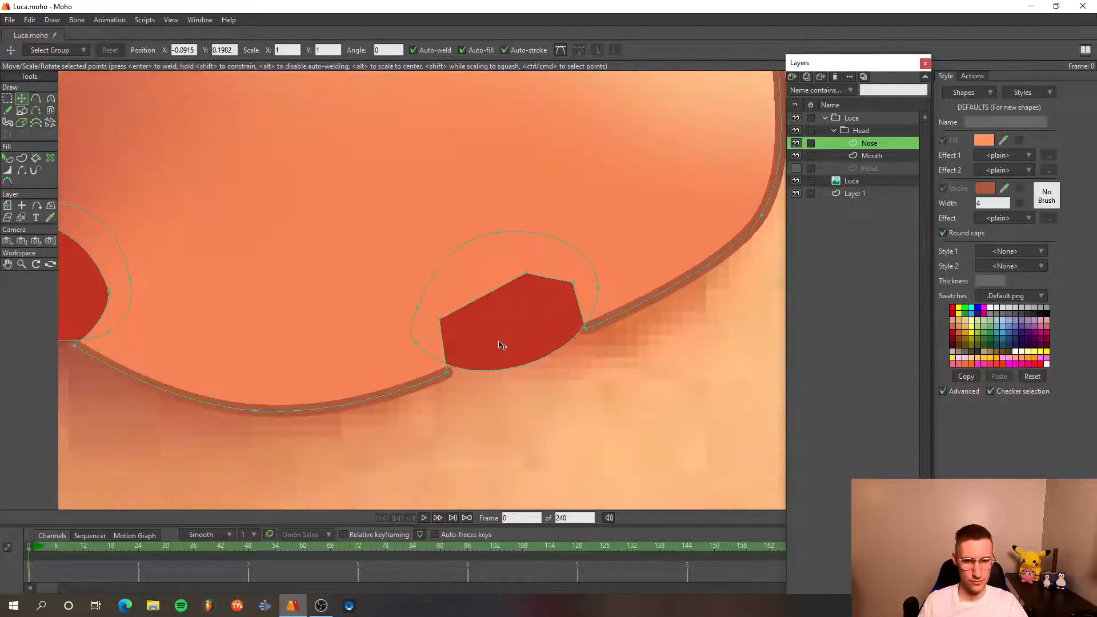
pyautogui.press('c')
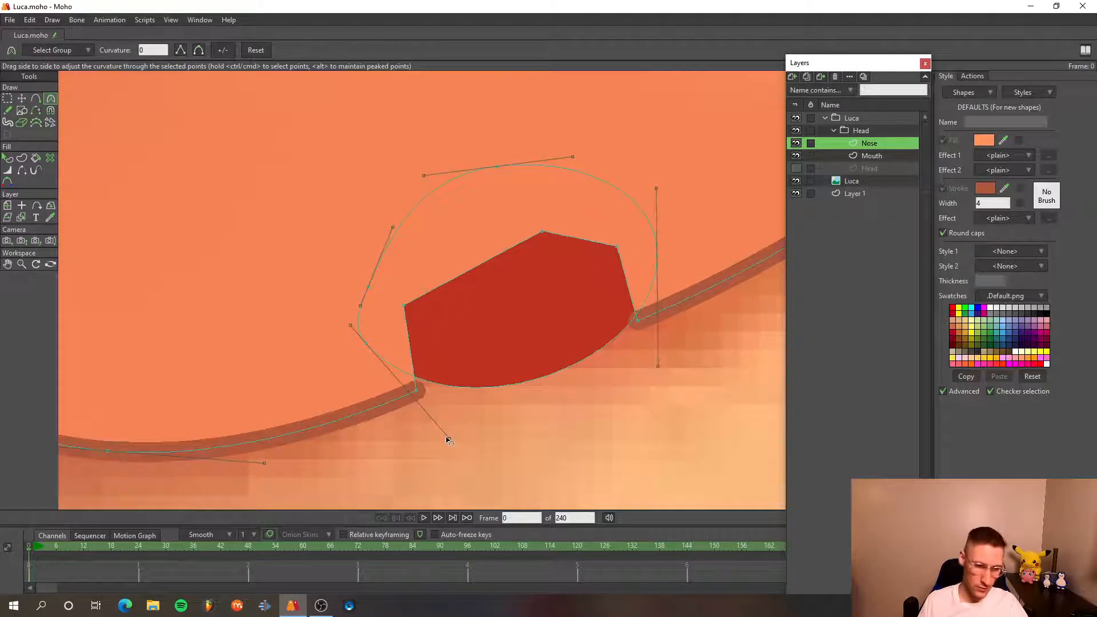
pyautogui.moveTo(450, 439); pyautogui.dragTo(424, 448)
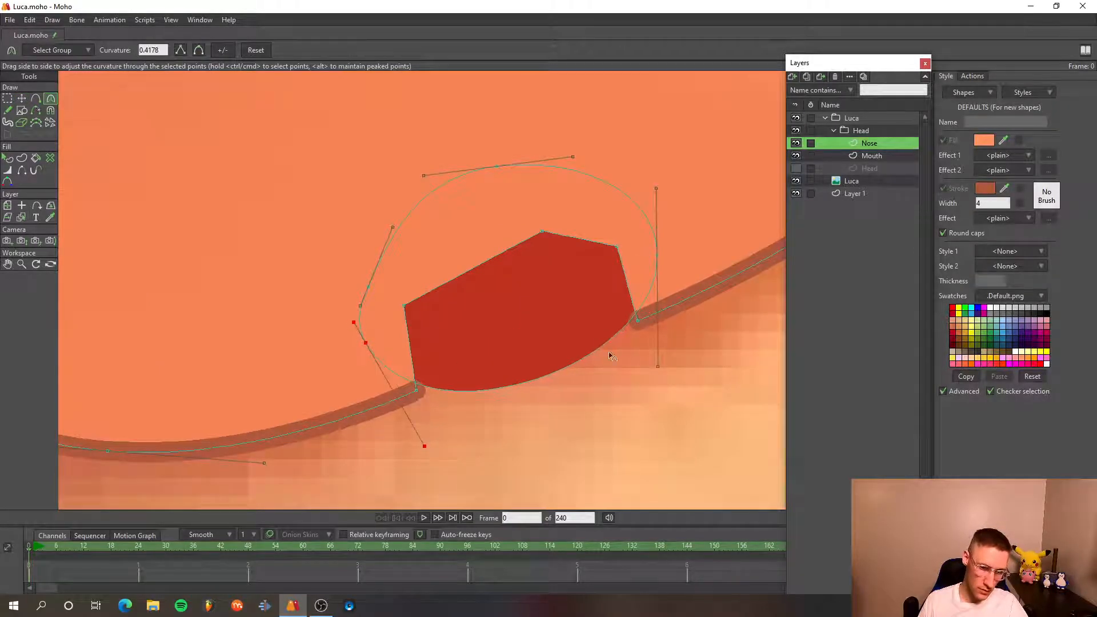
pyautogui.moveTo(658, 367); pyautogui.dragTo(680, 360)
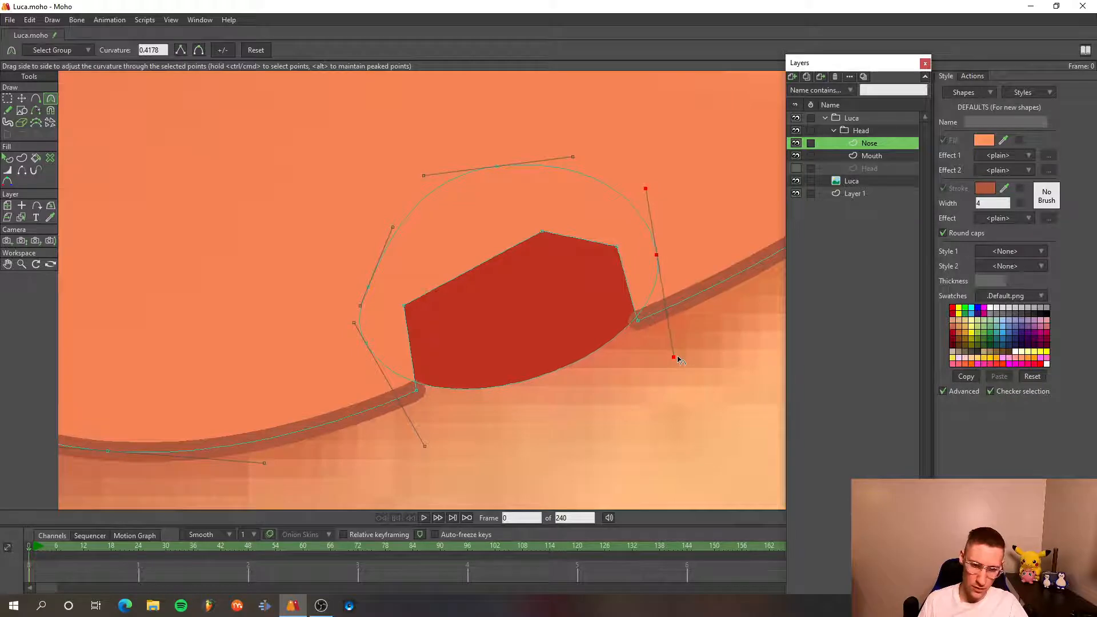
# - Flatten the left nostril's lower edge by shortening the bottom curve handles of its lower-right and left points
pyautogui.scroll(-3, 569, 372)
pyautogui.scroll(3, 373, 373)
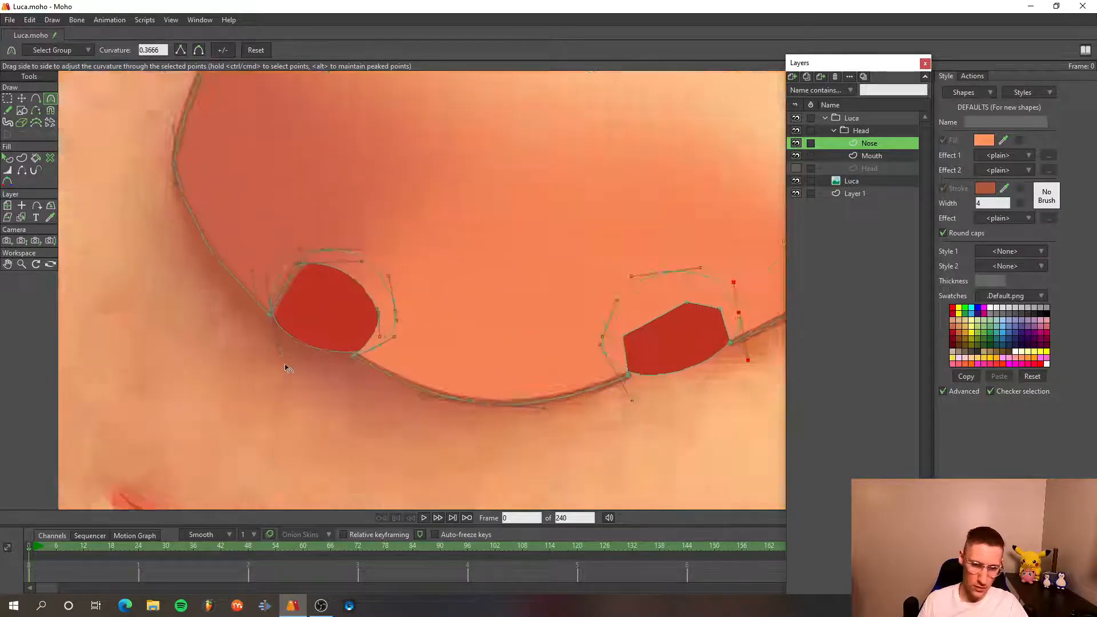
pyautogui.moveTo(380, 359); pyautogui.dragTo(389, 364)
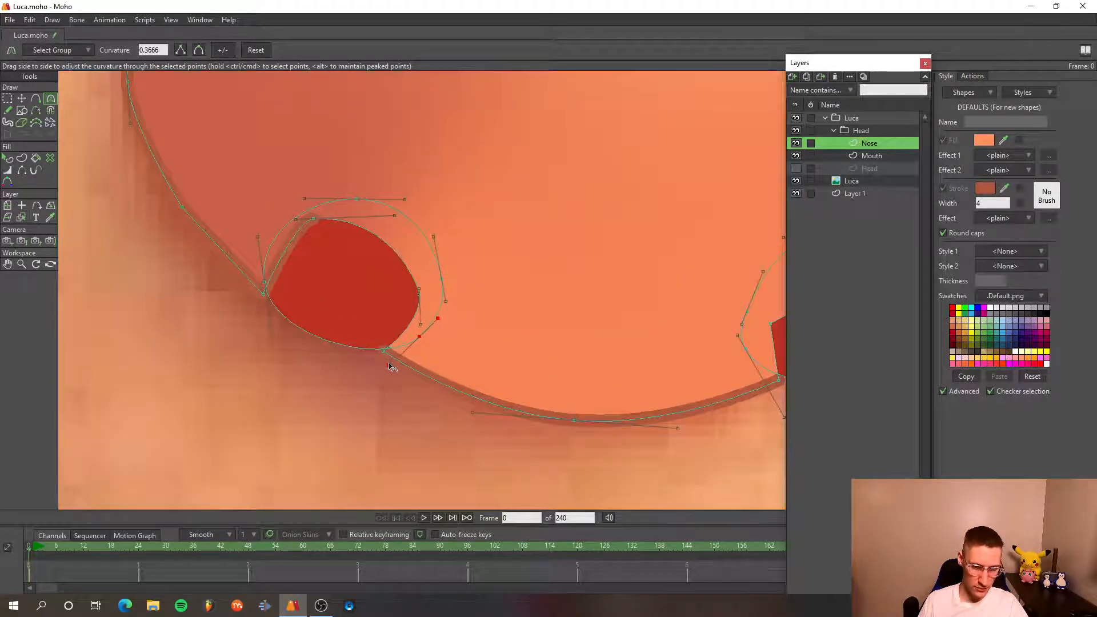
pyautogui.moveTo(275, 343)
pyautogui.mouseDown()
pyautogui.moveTo(263, 319)
pyautogui.moveTo(273, 327)
pyautogui.mouseUp()
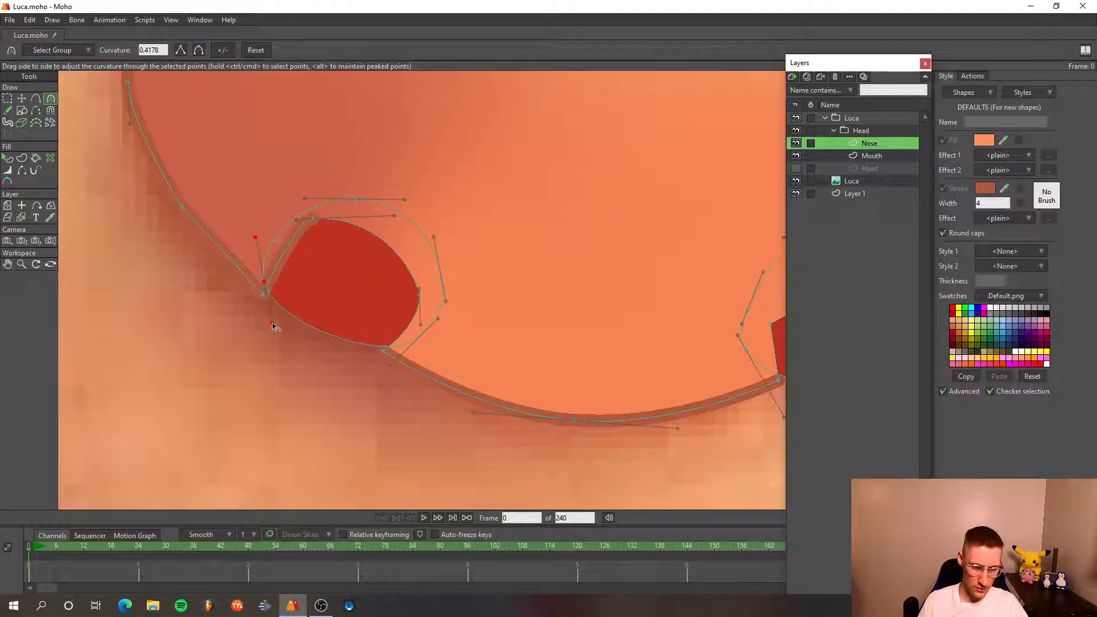
# - Render the frame and inspect the nose and nostrils in the preview before closing it
pyautogui.scroll(-6, 520, 306)
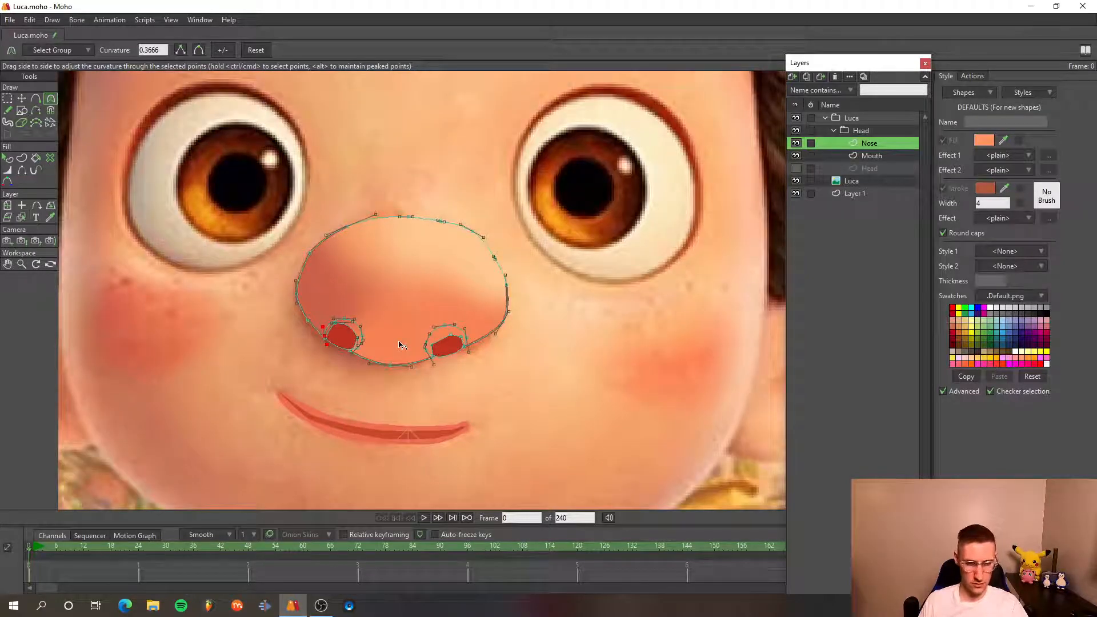
pyautogui.hotkey('ctrl', 'r')
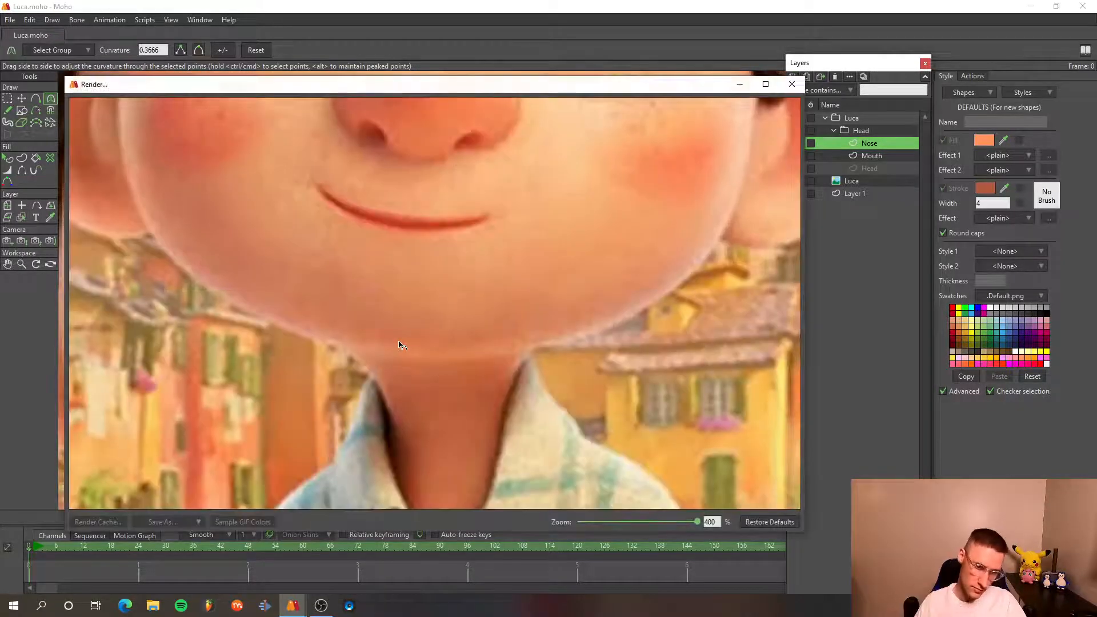
pyautogui.scroll(5, 432, 230)
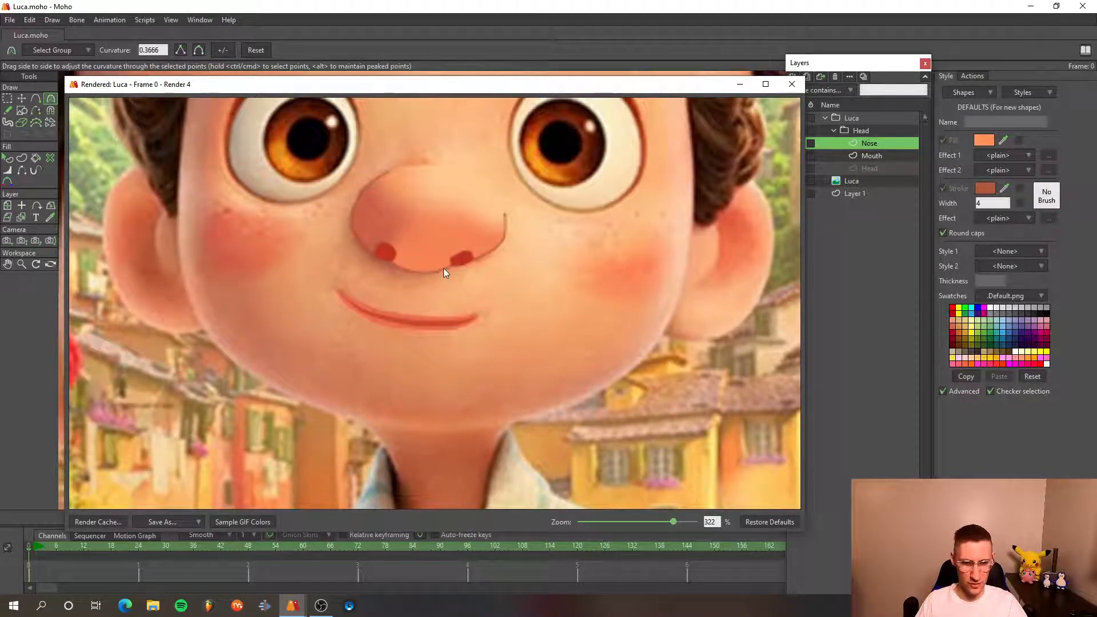
pyautogui.moveTo(443, 272); pyautogui.dragTo(455, 313)
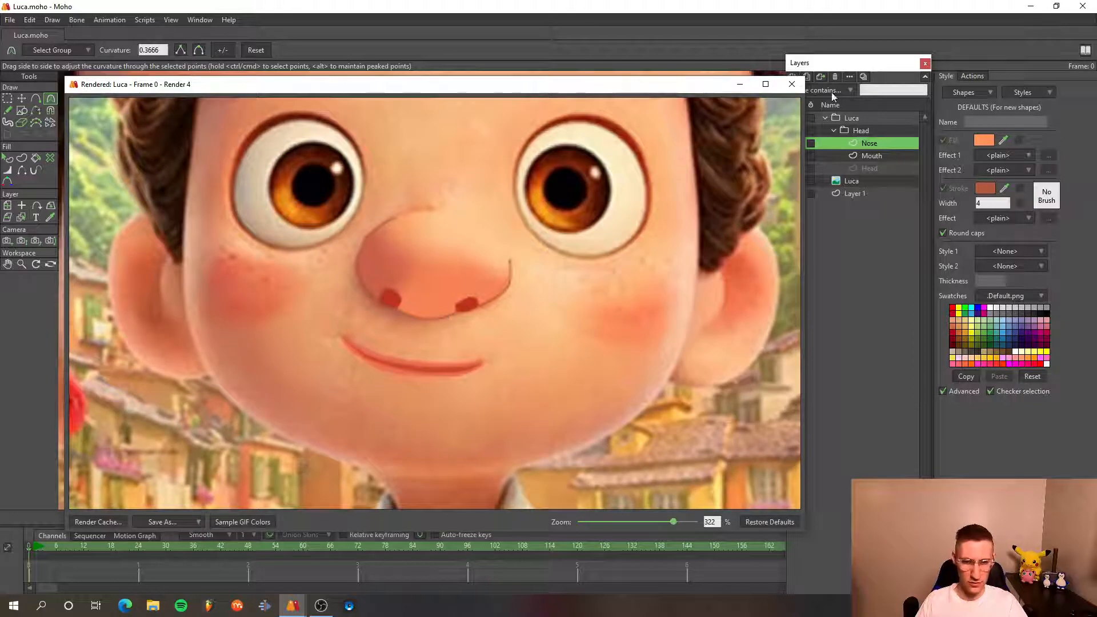
pyautogui.click(791, 84)
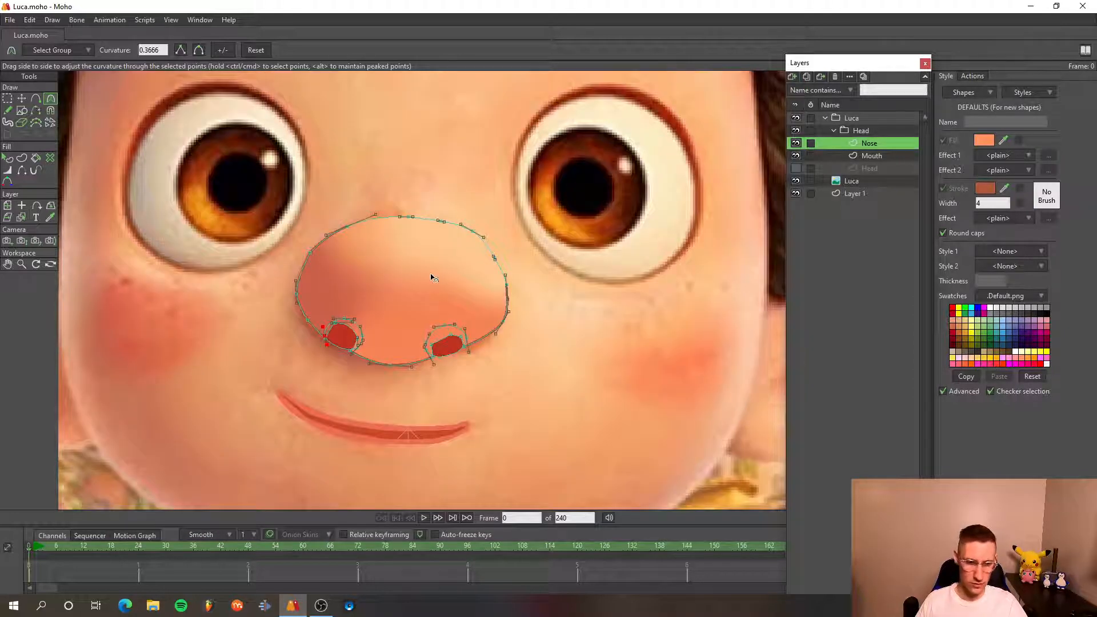
# - Select all points of the nose shape, try moving it across the face, and return it over the nostrils
pyautogui.press('t')
pyautogui.hotkey('ctrl', 'a')
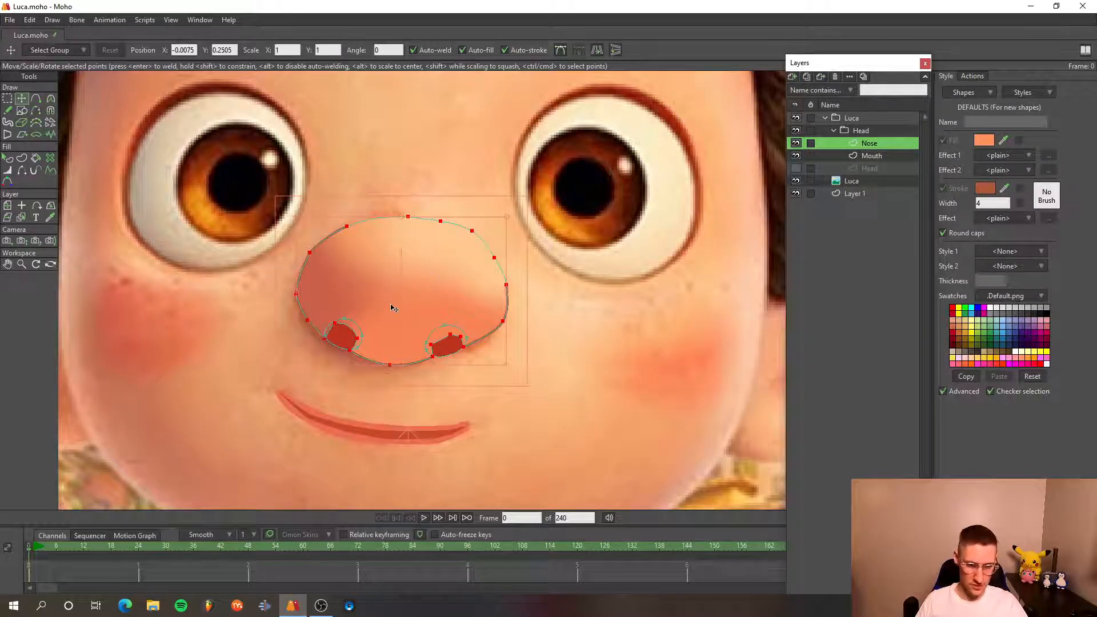
pyautogui.moveTo(394, 308); pyautogui.dragTo(415, 318)
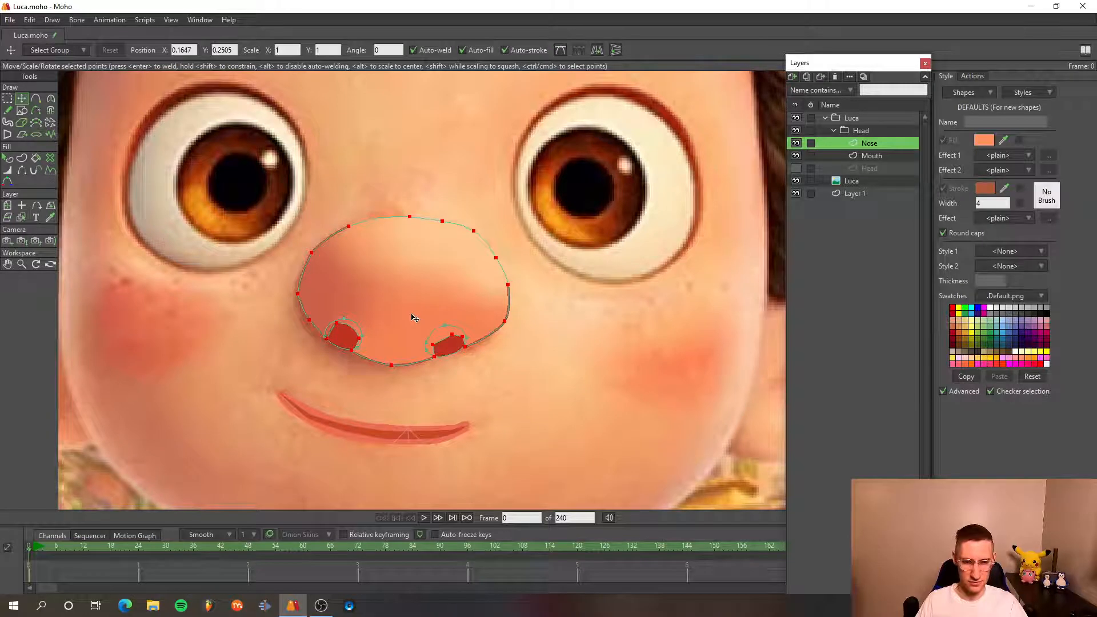
pyautogui.moveTo(414, 318)
pyautogui.mouseDown()
pyautogui.moveTo(541, 319)
pyautogui.moveTo(404, 320)
pyautogui.moveTo(418, 324)
pyautogui.moveTo(448, 313)
pyautogui.moveTo(413, 307)
pyautogui.mouseUp()
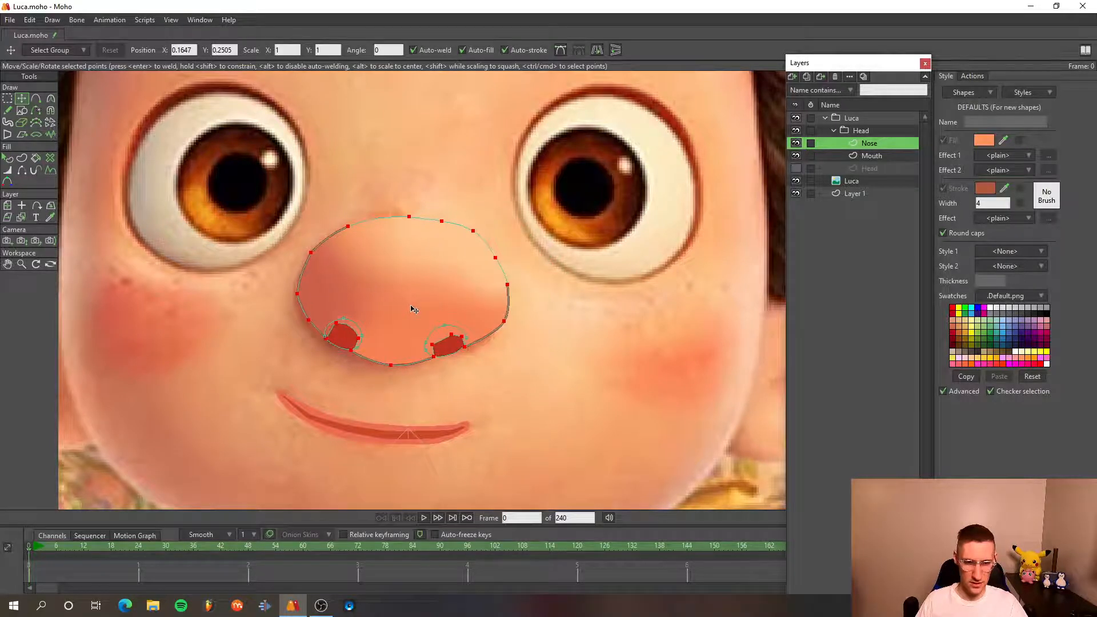
# - Shift the bottom centre point of the nose outline slightly, between the two nostrils
pyautogui.scroll(3, 412, 322)
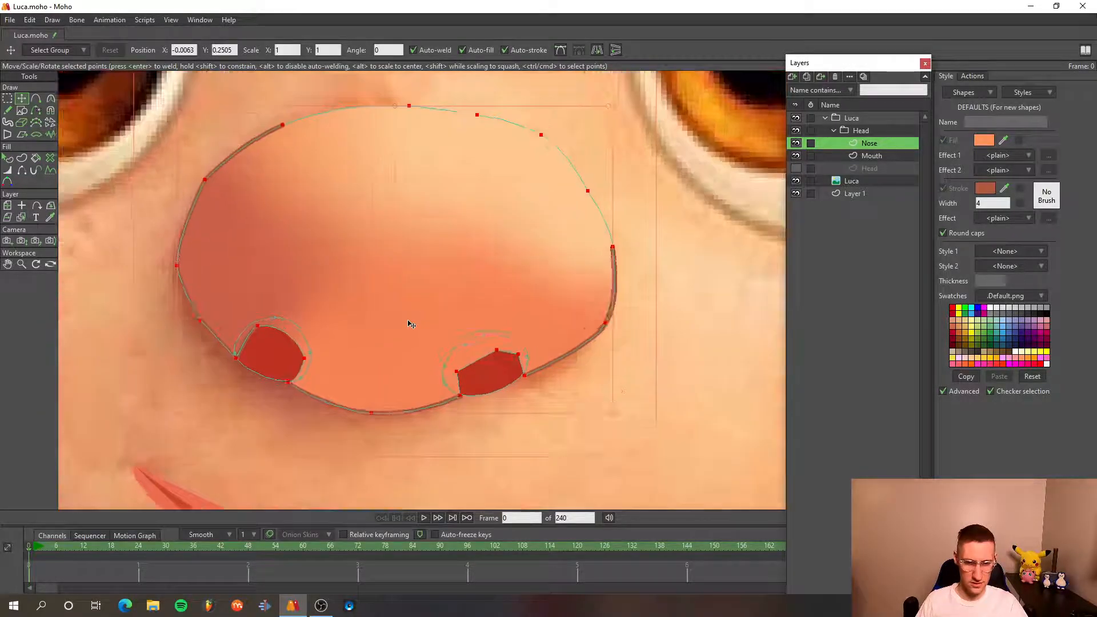
pyautogui.click(372, 414)
pyautogui.moveTo(372, 413); pyautogui.dragTo(395, 410)
pyautogui.scroll(-5, 395, 410)
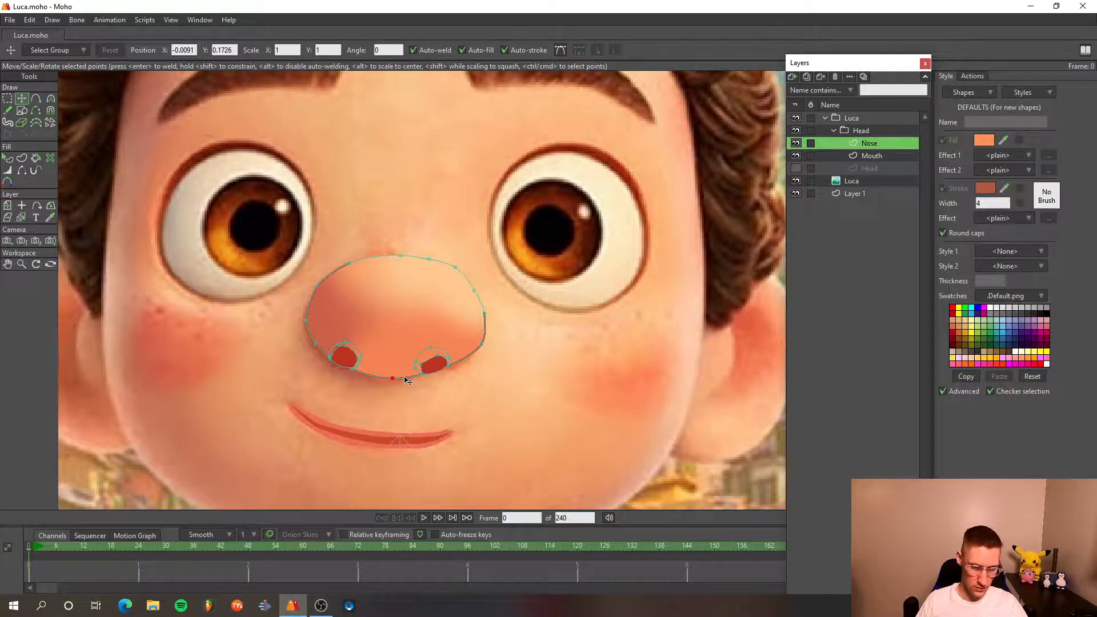
# - Render the frame, look over the nose against the whole face, and close the preview
pyautogui.hotkey('ctrl', 'r')
pyautogui.scroll(-5, 480, 205)
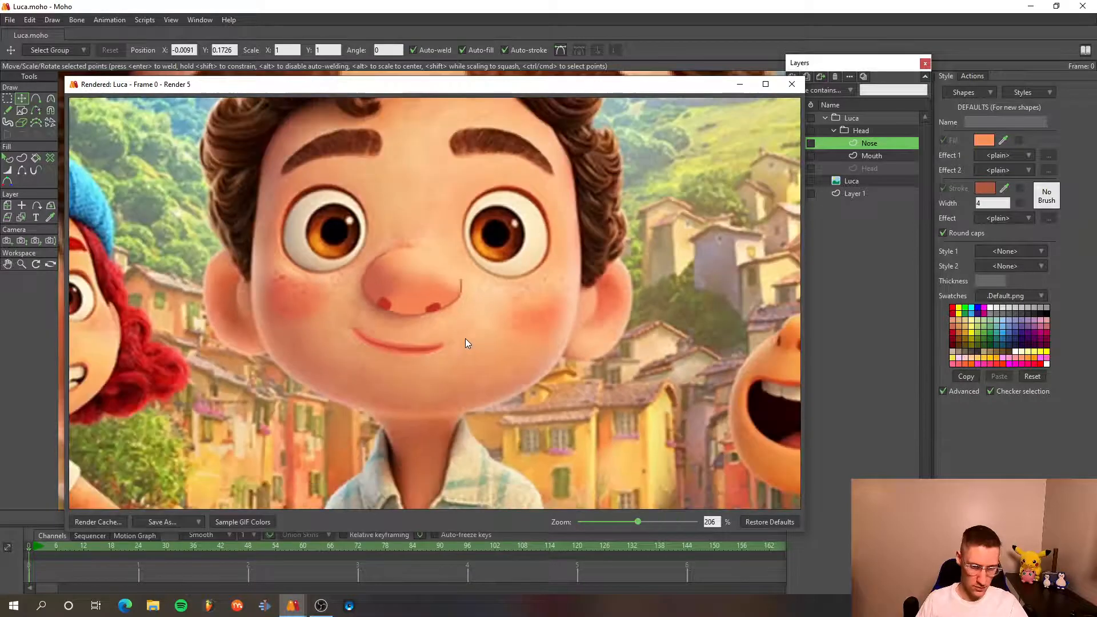
pyautogui.moveTo(477, 314); pyautogui.dragTo(480, 361)
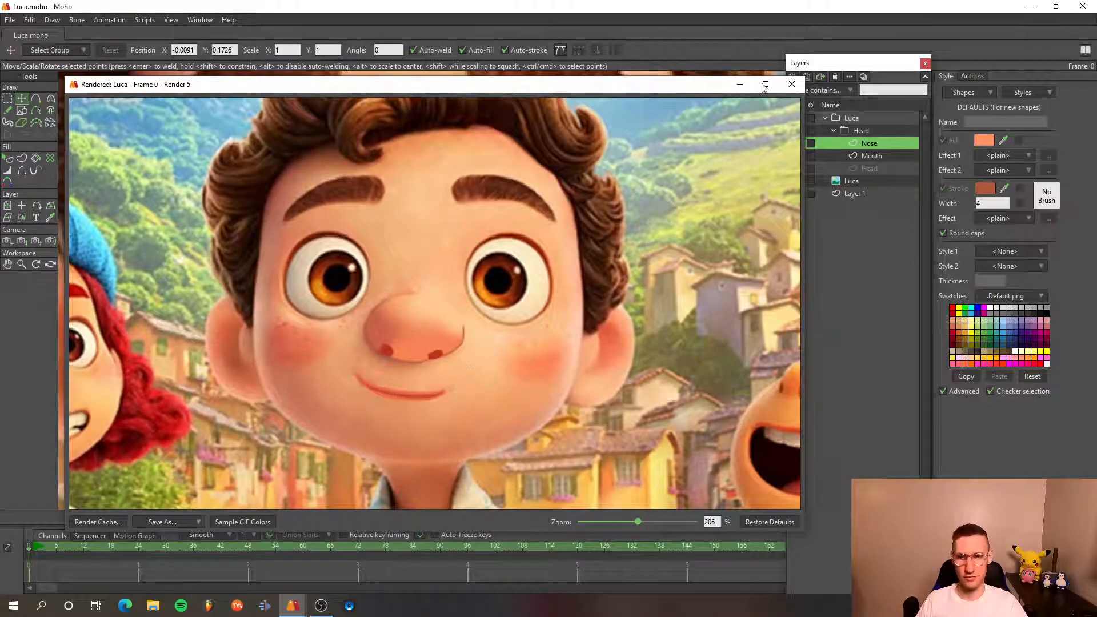
pyautogui.click(791, 86)
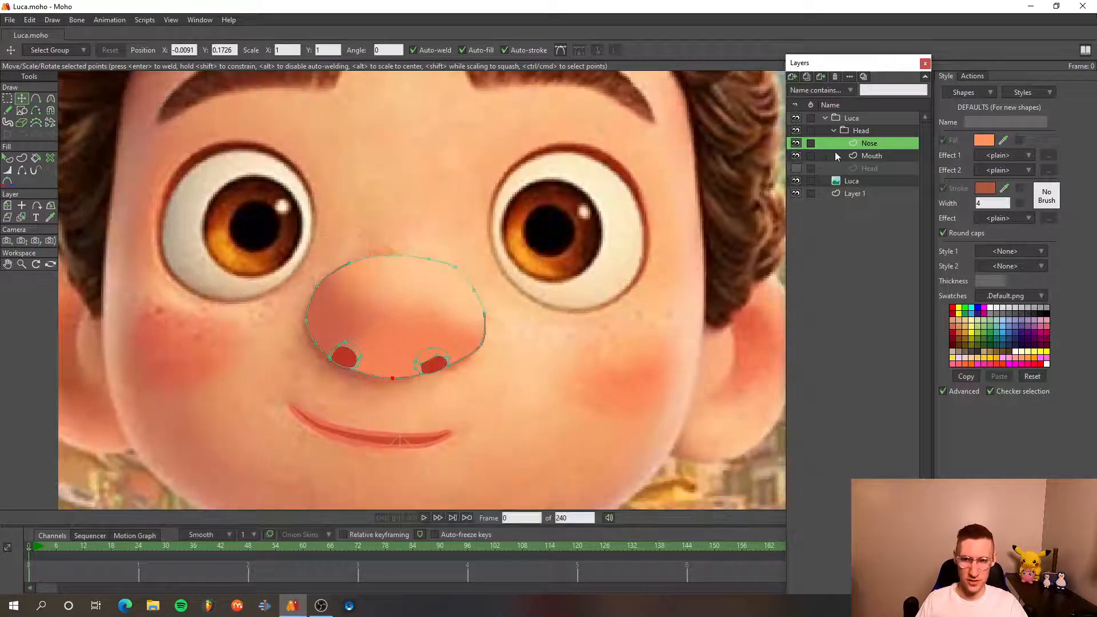
# - Move the nose shape aside and draw a small oval over the reference nose's highlight, filled with its sampled pale colour
pyautogui.doubleClick(408, 308)
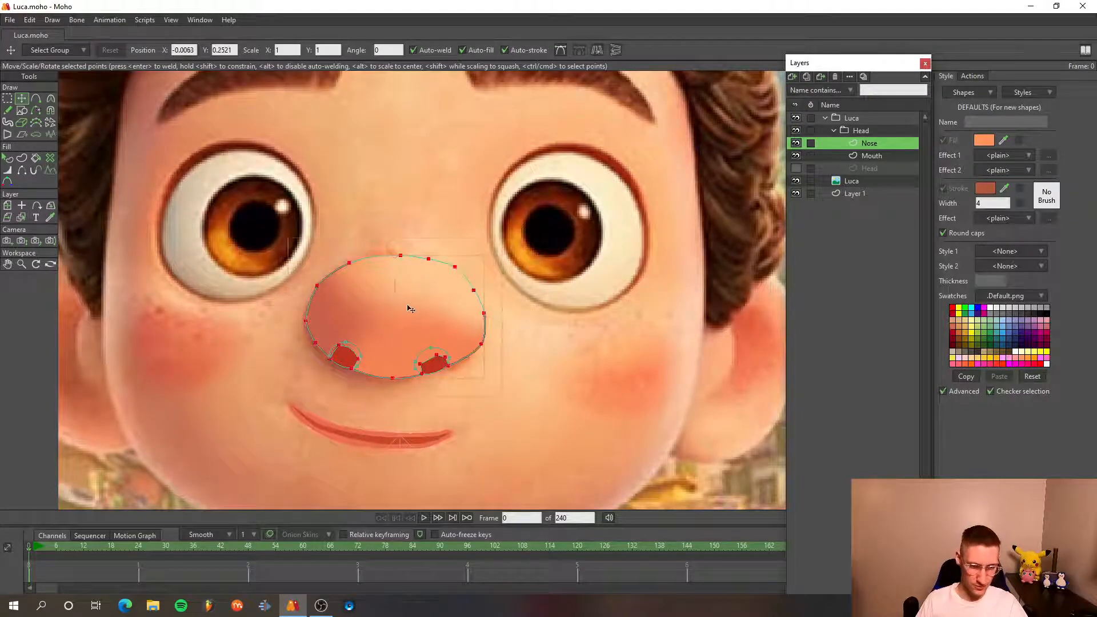
pyautogui.moveTo(406, 307); pyautogui.dragTo(599, 308)
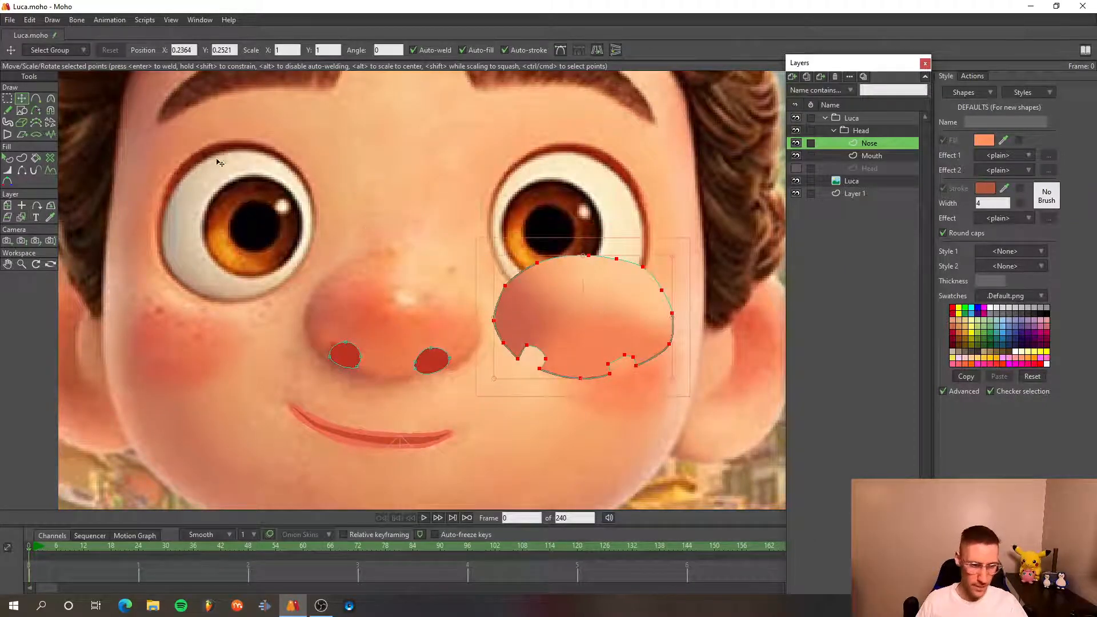
pyautogui.click(22, 112)
pyautogui.scroll(8, 424, 269)
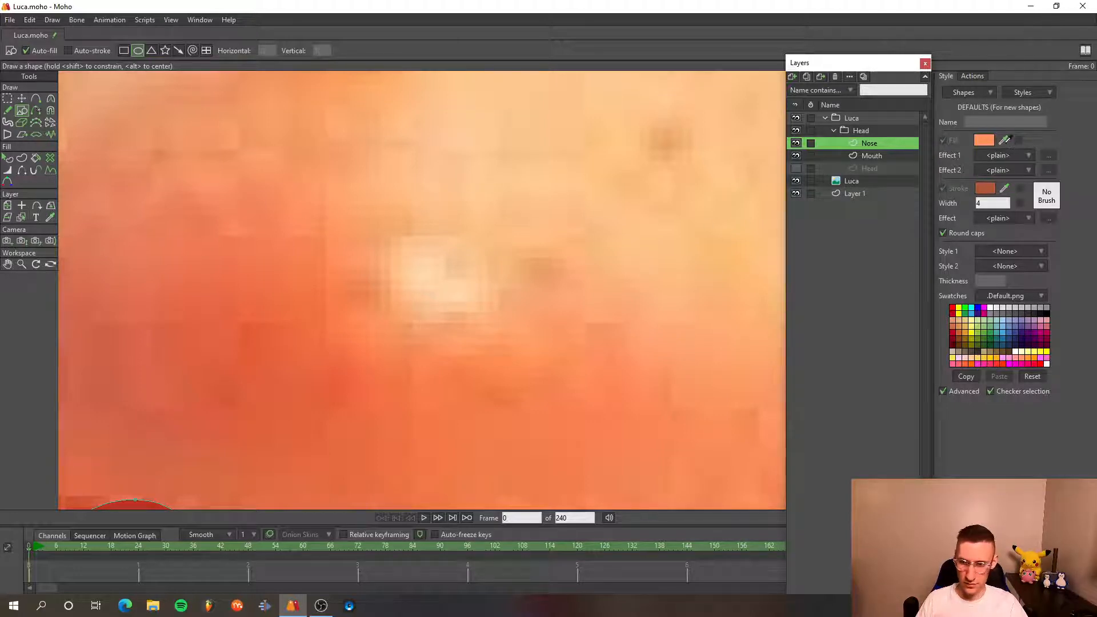
pyautogui.moveTo(1004, 142); pyautogui.dragTo(431, 269)
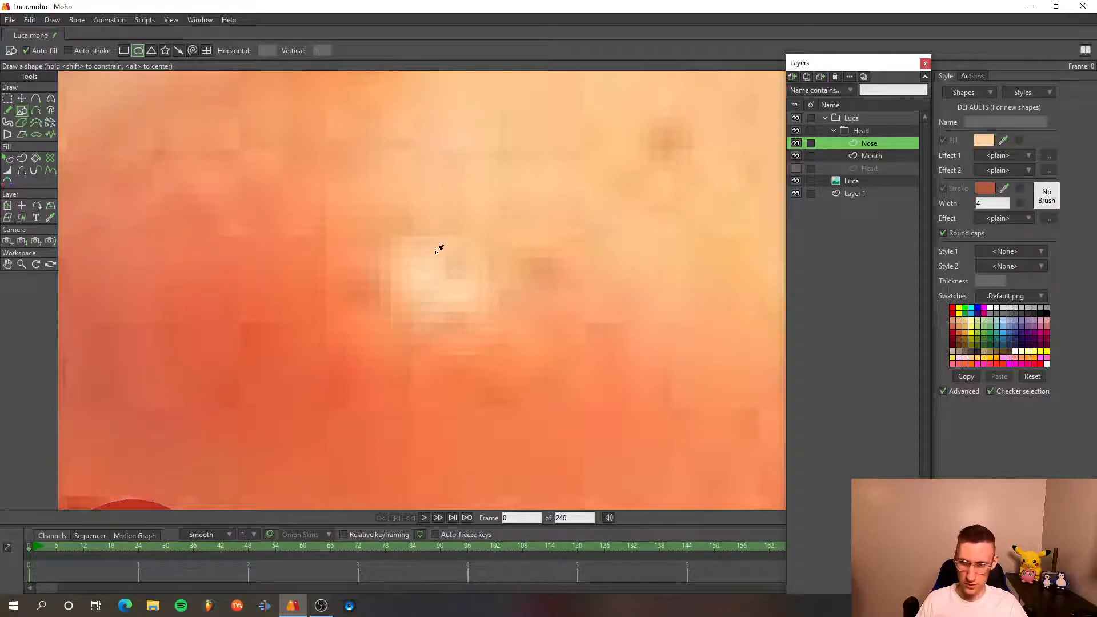
pyautogui.scroll(-3, 434, 252)
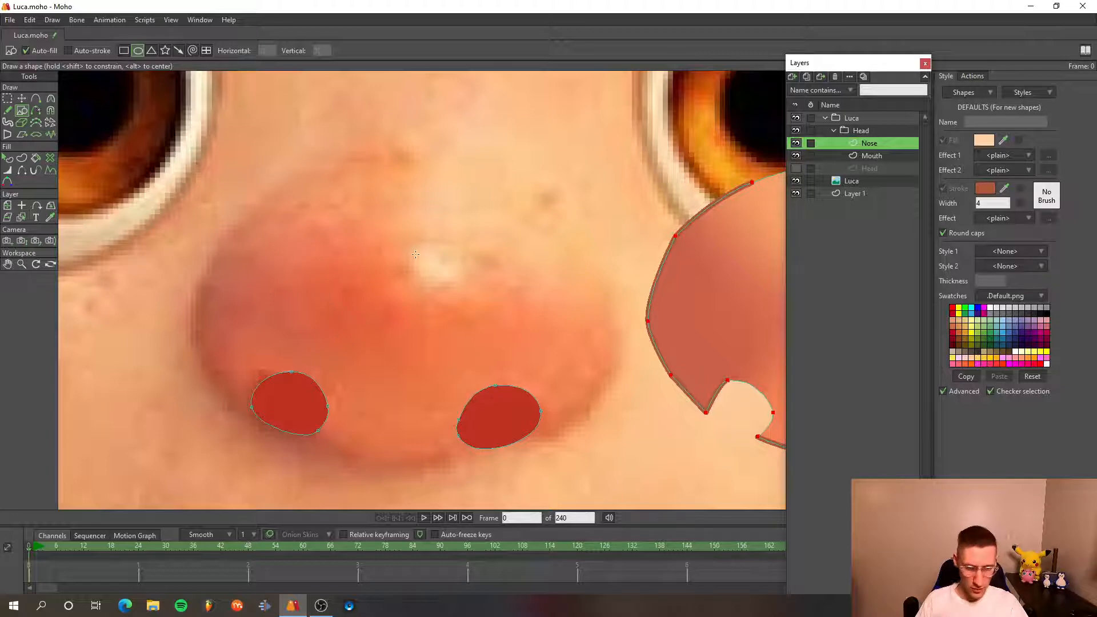
pyautogui.moveTo(413, 246); pyautogui.dragTo(460, 288)
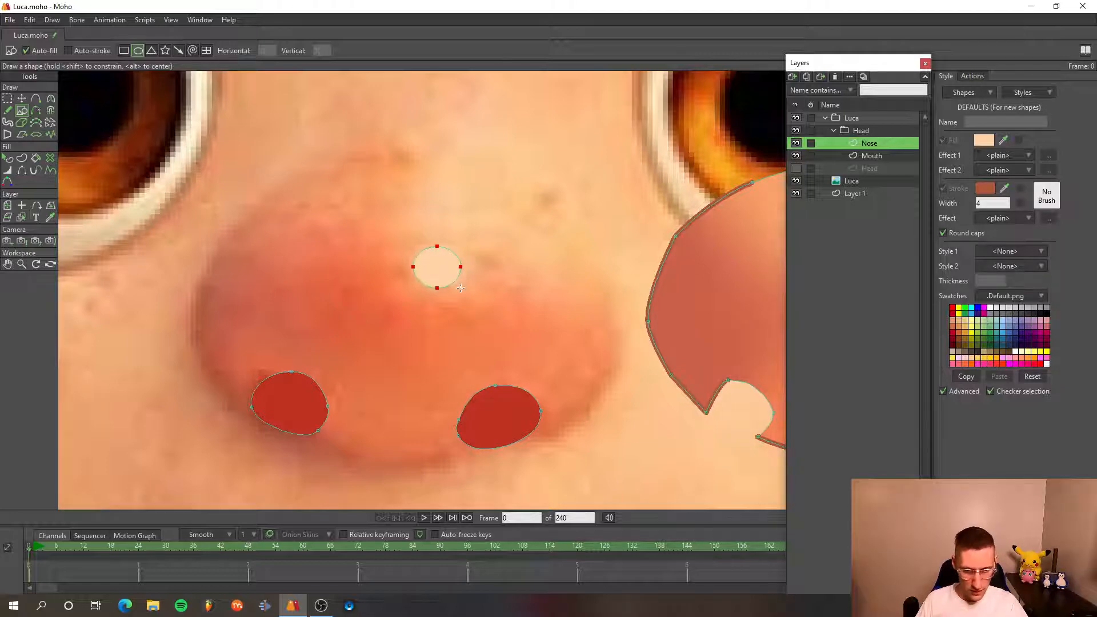
# - Move the nose shape back to its place over the nostrils and beneath the pale highlight oval
pyautogui.scroll(-2, 463, 288)
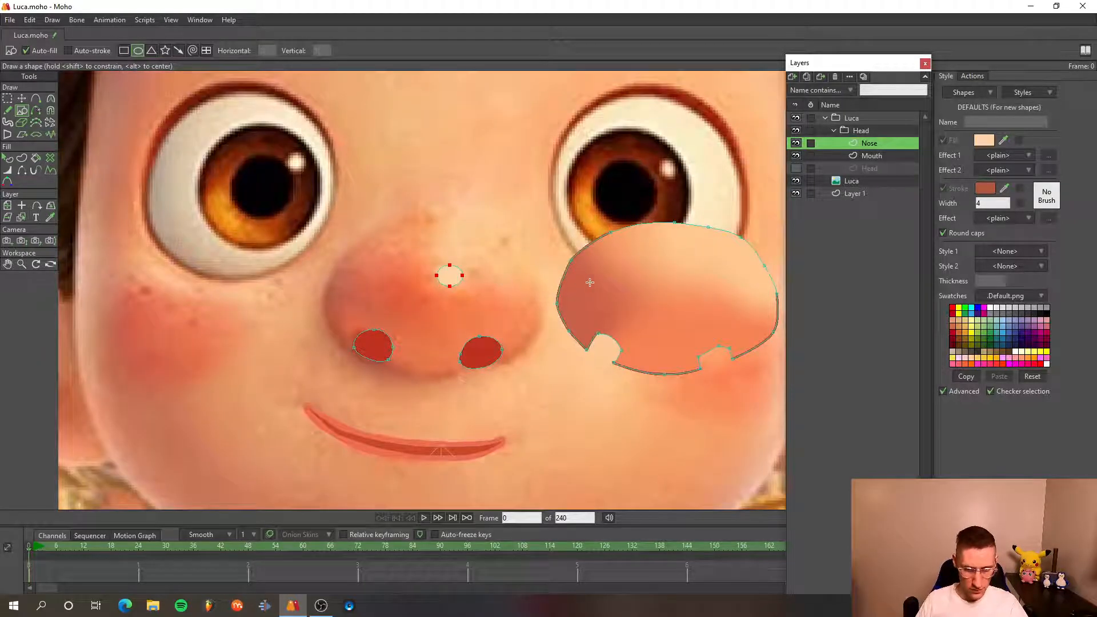
pyautogui.press('t')
pyautogui.hotkey('ctrl', 'a')
pyautogui.moveTo(650, 280); pyautogui.dragTo(418, 289)
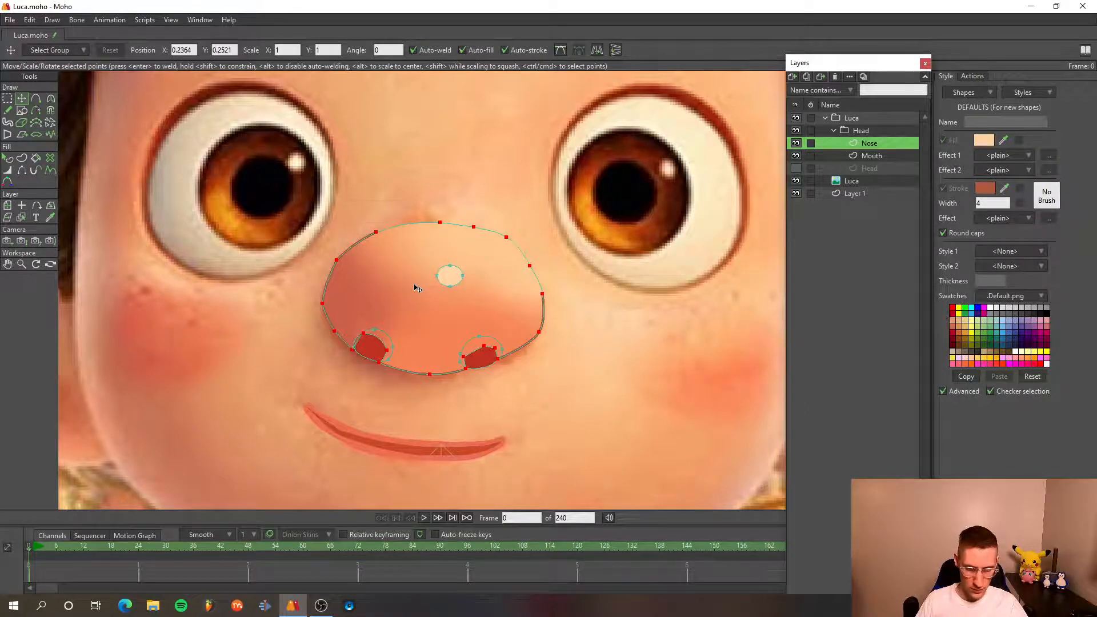
# - Render the frame, examine the nose highlight and the outline ends at several zoom levels, and close the preview
pyautogui.scroll(-2, 466, 297)
pyautogui.hotkey('ctrl', 'r')
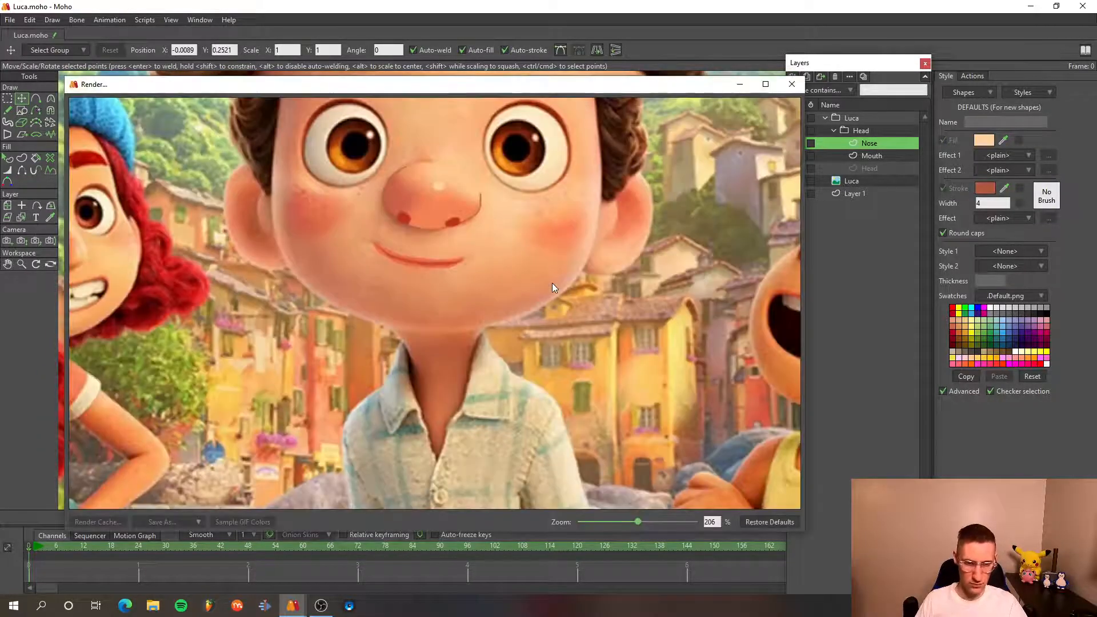
pyautogui.scroll(3, 442, 187)
pyautogui.scroll(1, 441, 188)
pyautogui.moveTo(474, 105); pyautogui.dragTo(460, 303)
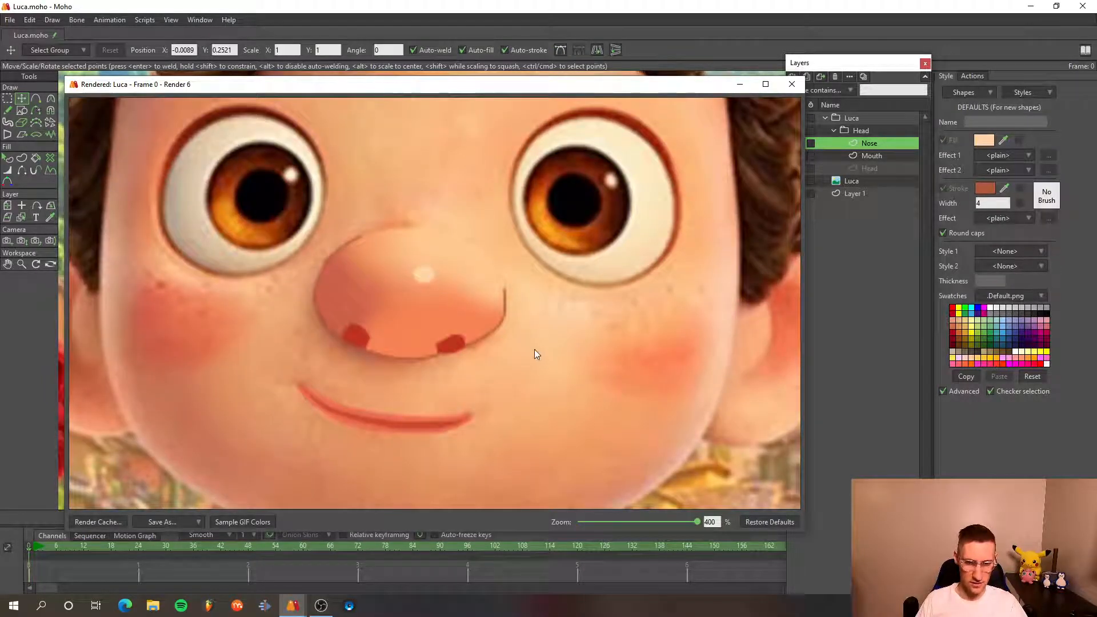
pyautogui.scroll(-3, 535, 350)
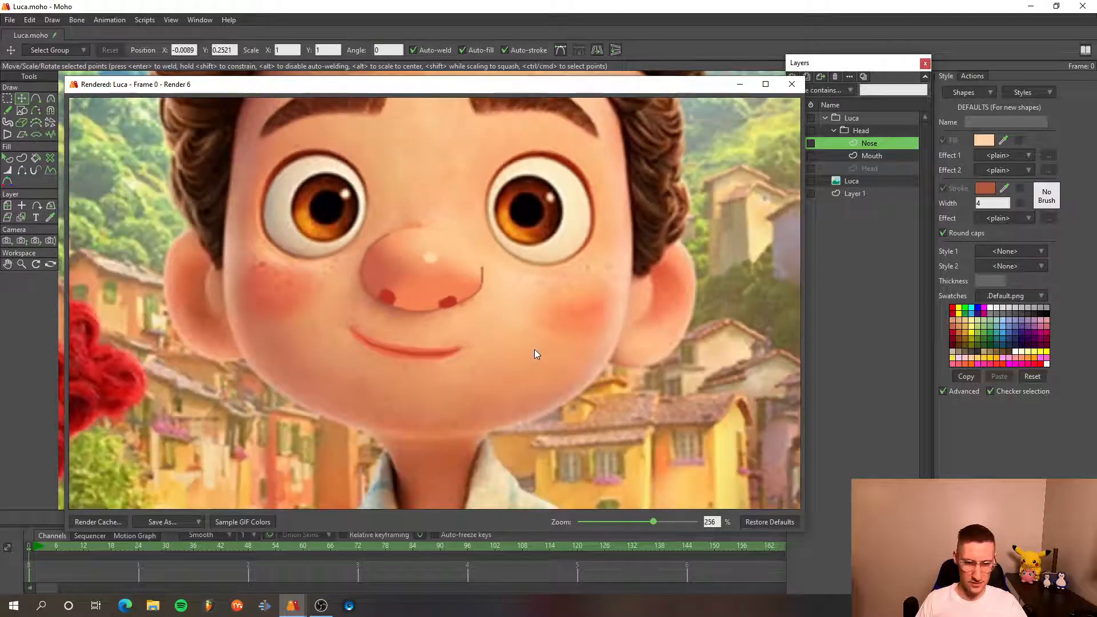
pyautogui.scroll(1, 489, 302)
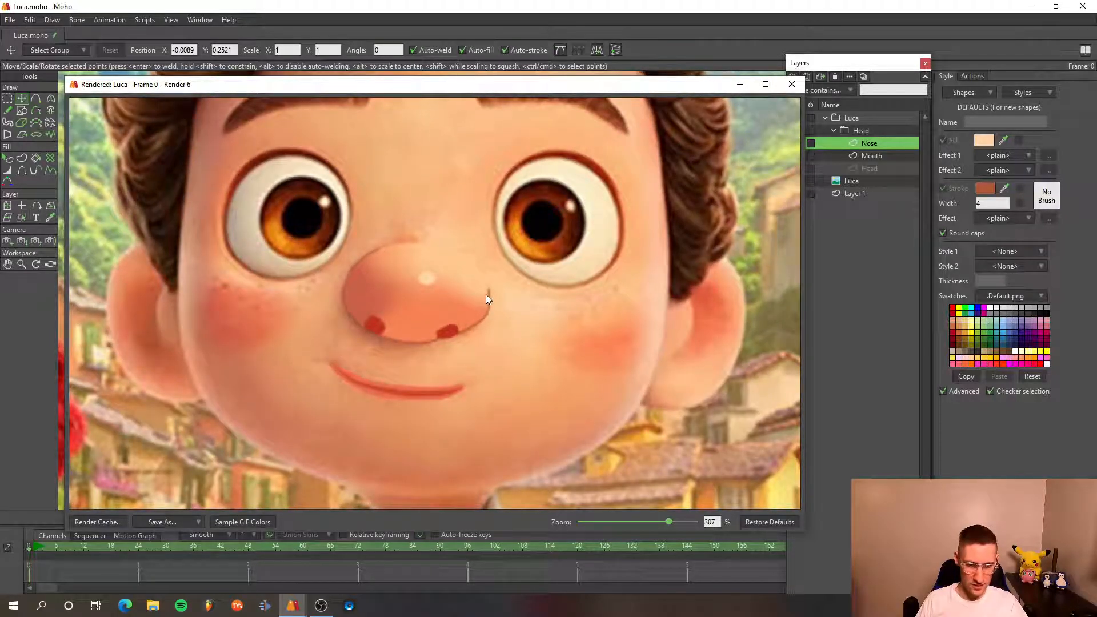
pyautogui.scroll(1, 486, 294)
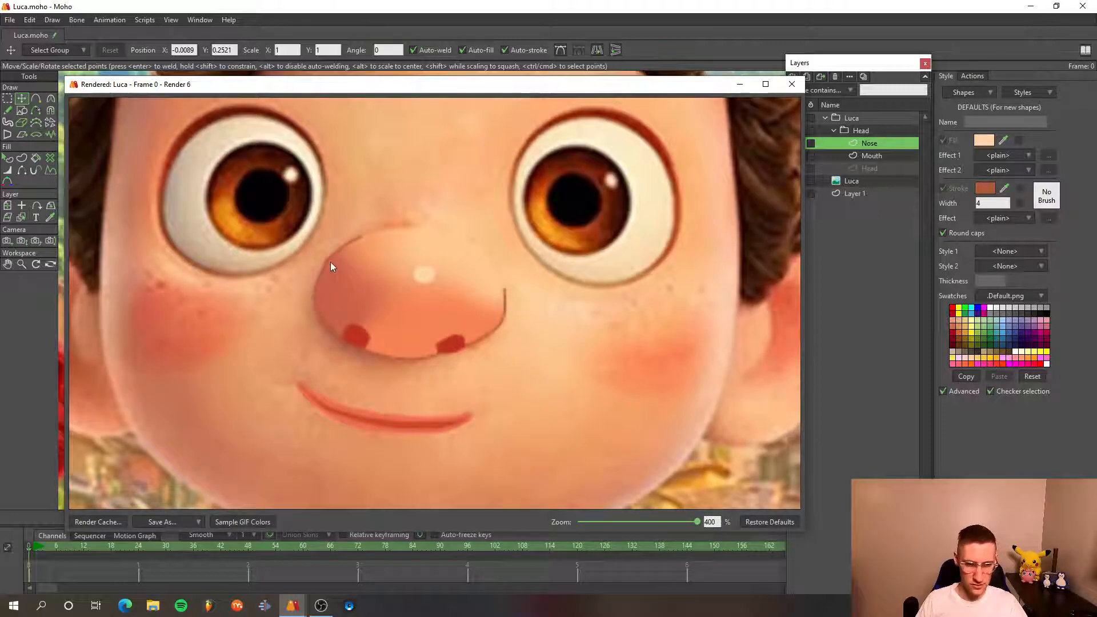
pyautogui.click(785, 87)
# - Taper the upper end of the outline on the nose's right side to a line width of 10 percent
pyautogui.scroll(5, 543, 306)
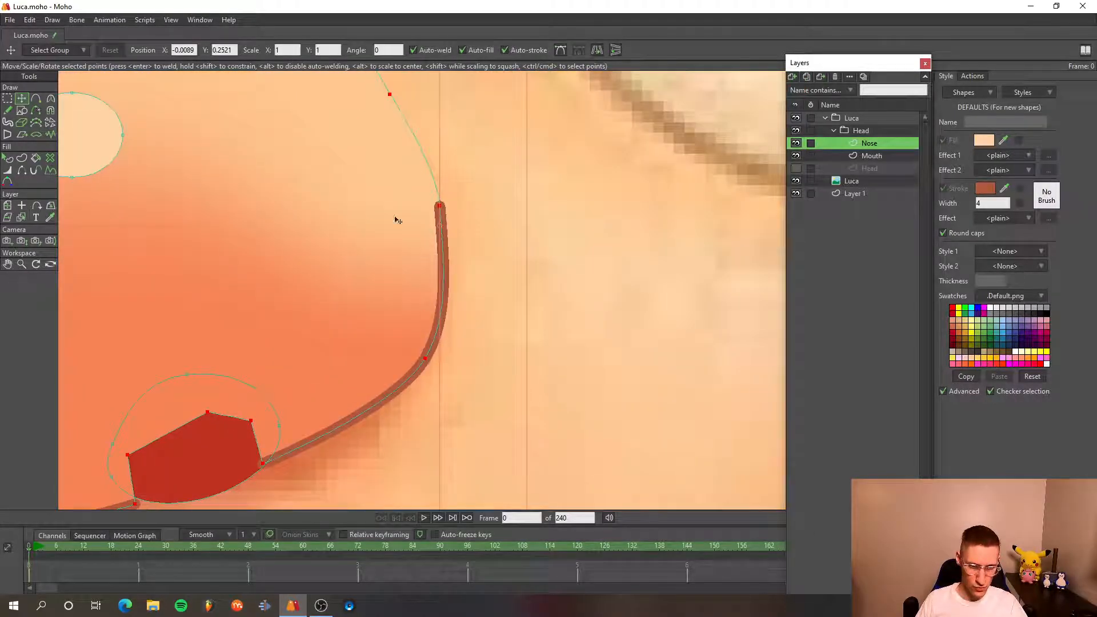
pyautogui.click(7, 170)
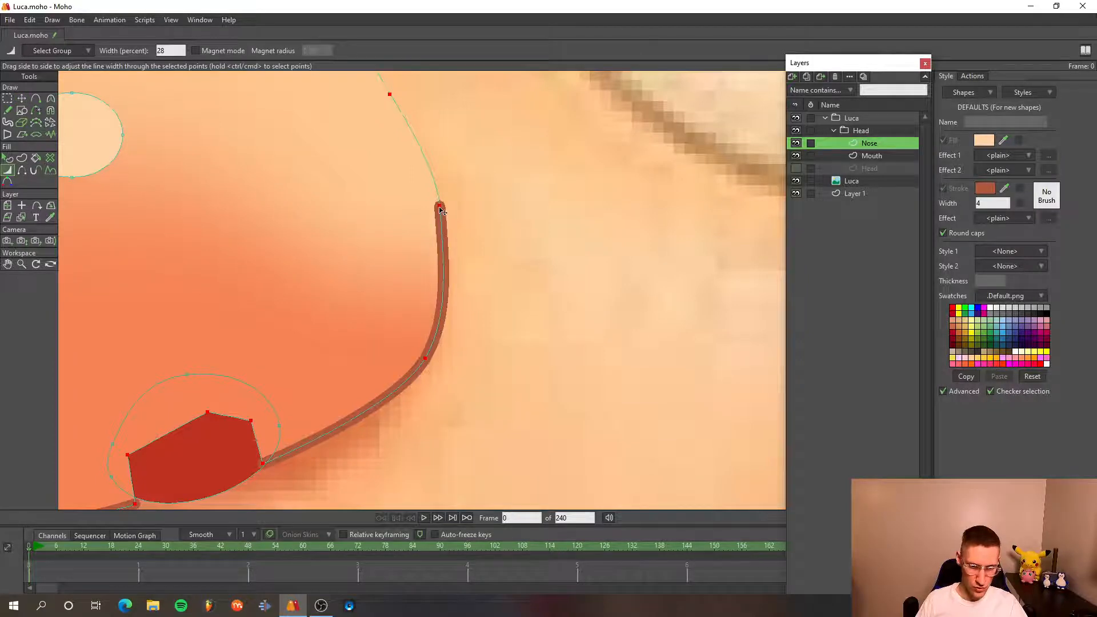
pyautogui.press('c')
pyautogui.click(8, 181)
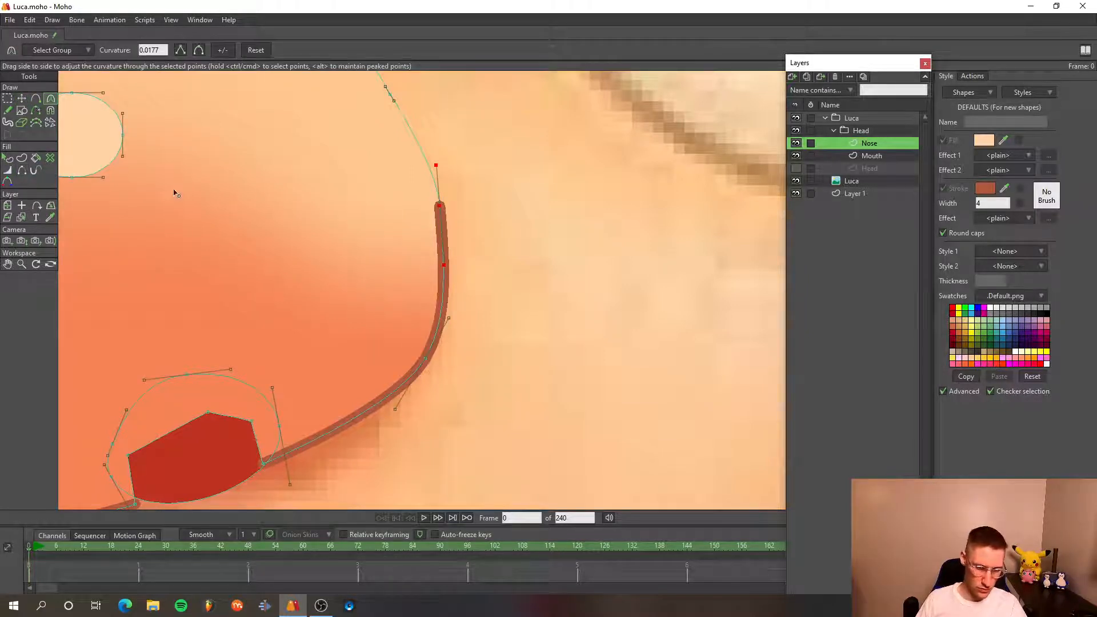
pyautogui.click(8, 170)
pyautogui.moveTo(443, 210); pyautogui.dragTo(439, 210)
pyautogui.scroll(-3, 423, 246)
# - Taper the nose outline to 10 percent width at its point by the right nostril's right corner
pyautogui.scroll(5, 465, 260)
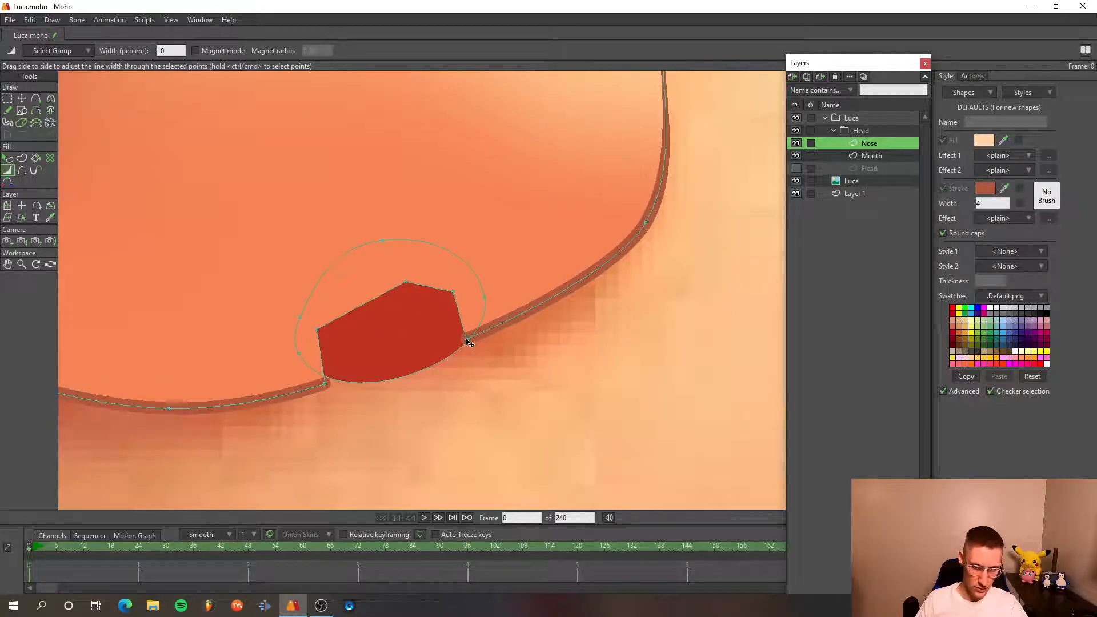
pyautogui.press('t')
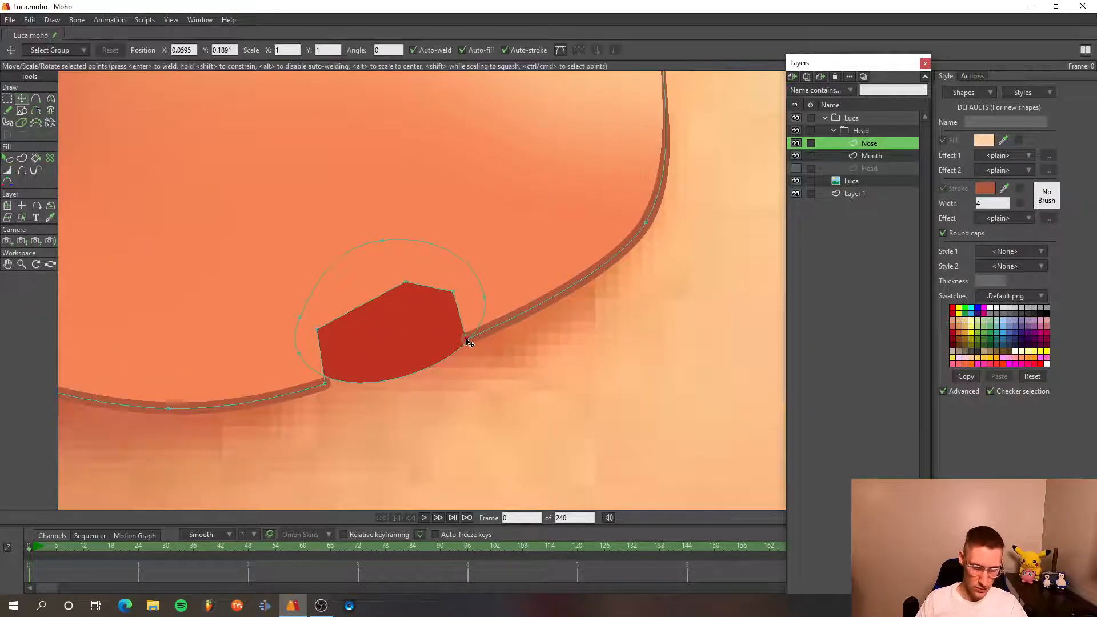
pyautogui.click(14, 177)
pyautogui.moveTo(468, 338)
pyautogui.mouseDown()
pyautogui.moveTo(479, 337)
pyautogui.moveTo(463, 344)
pyautogui.mouseUp()
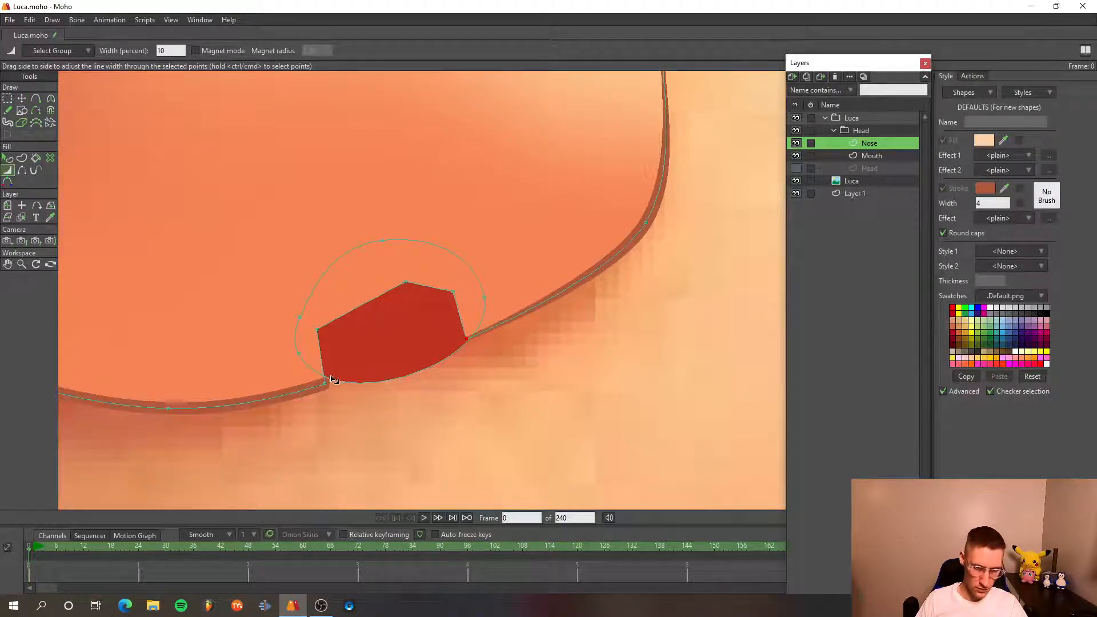
# - Taper the nose outline to 12 percent width at its point by the right nostril's lower-left corner
pyautogui.press('t')
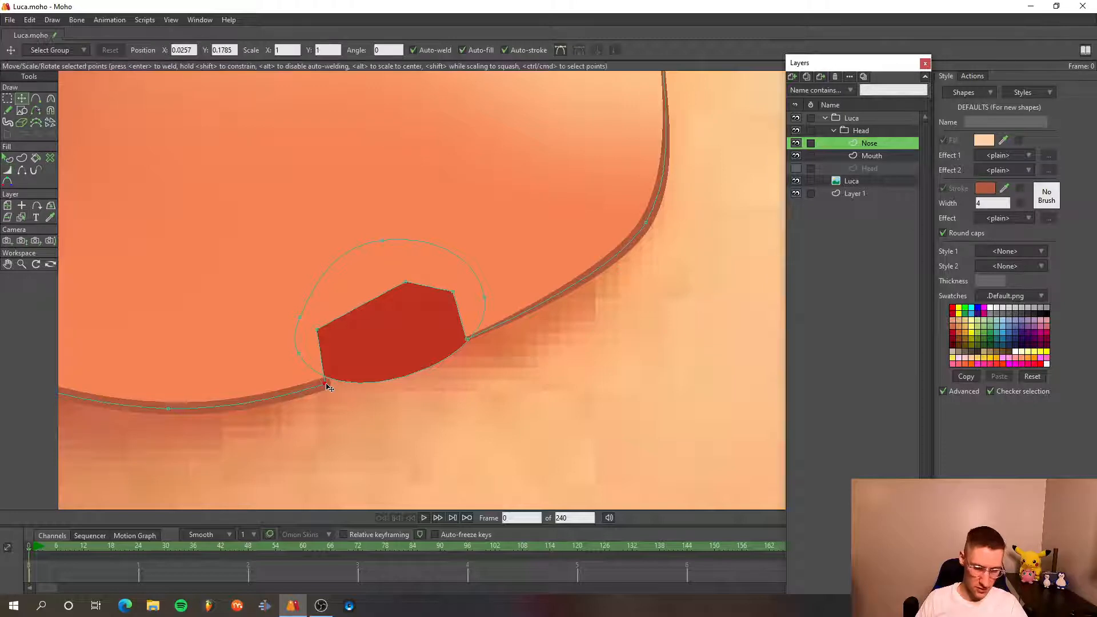
pyautogui.press('k')
pyautogui.click(324, 384)
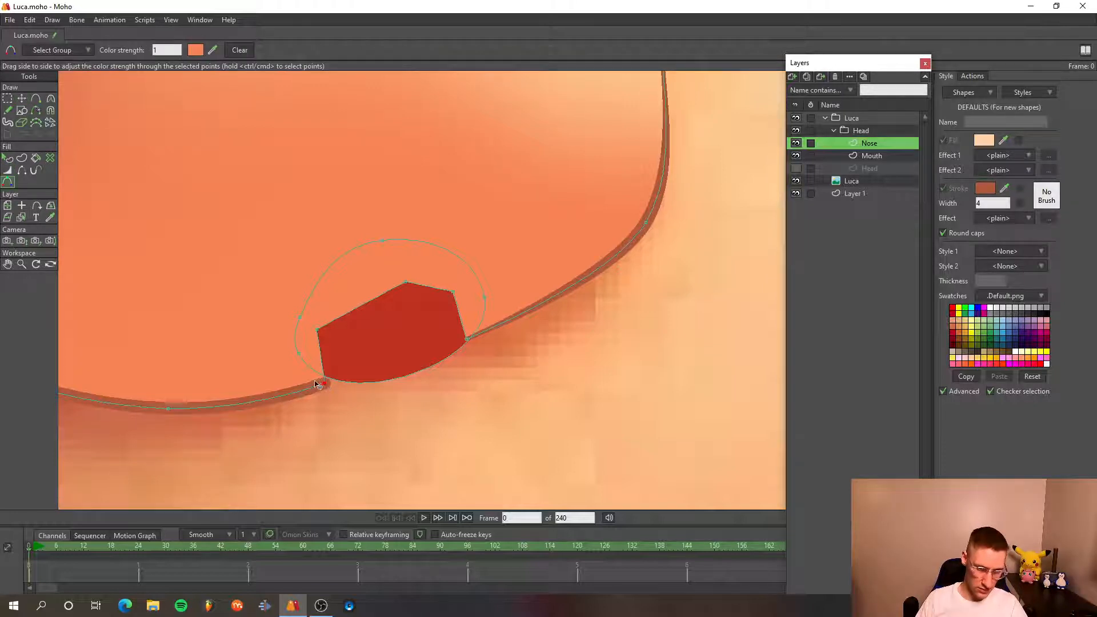
pyautogui.moveTo(327, 384); pyautogui.dragTo(302, 372)
pyautogui.click(8, 170)
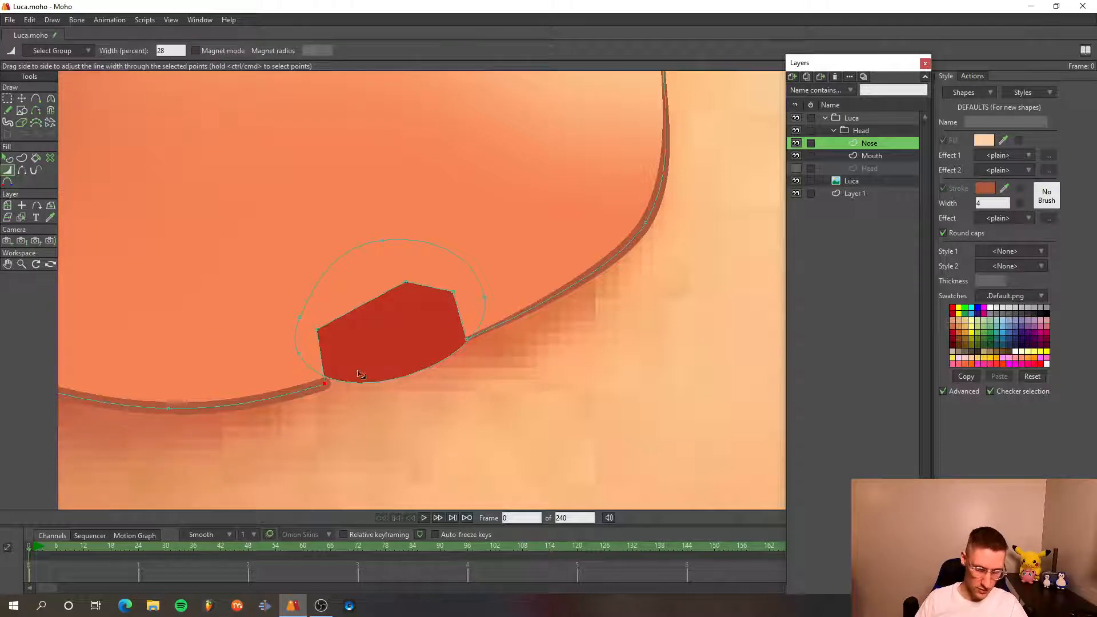
pyautogui.moveTo(325, 384); pyautogui.dragTo(324, 387)
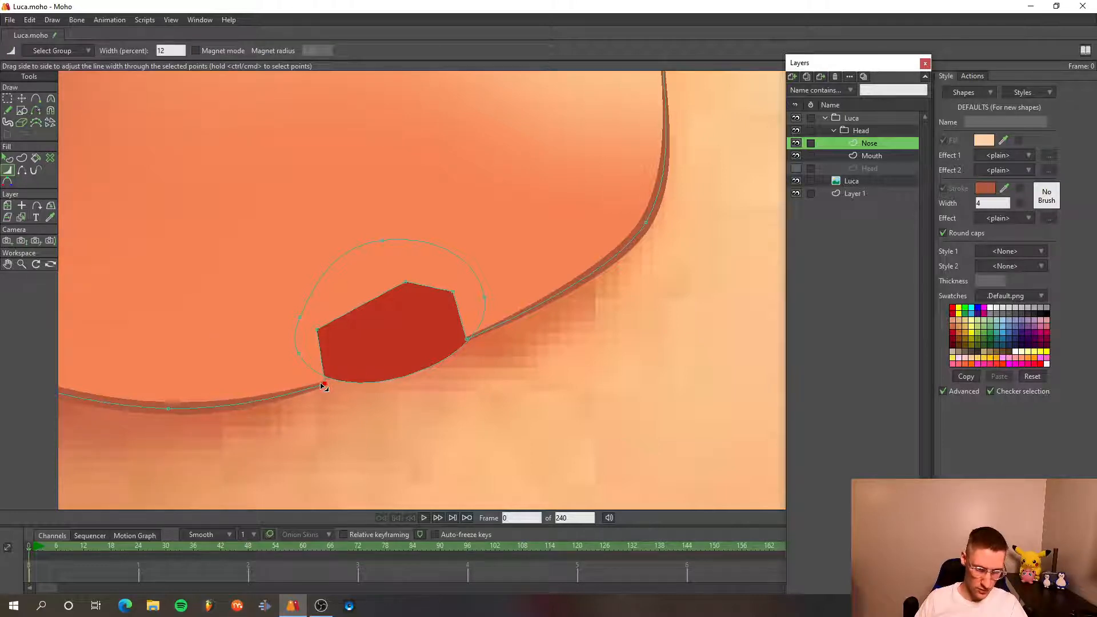
# - Taper the nose outline to 16 percent width at its point by the left nostril's lower-right corner
pyautogui.scroll(-4, 302, 343)
pyautogui.moveTo(299, 326); pyautogui.dragTo(410, 346)
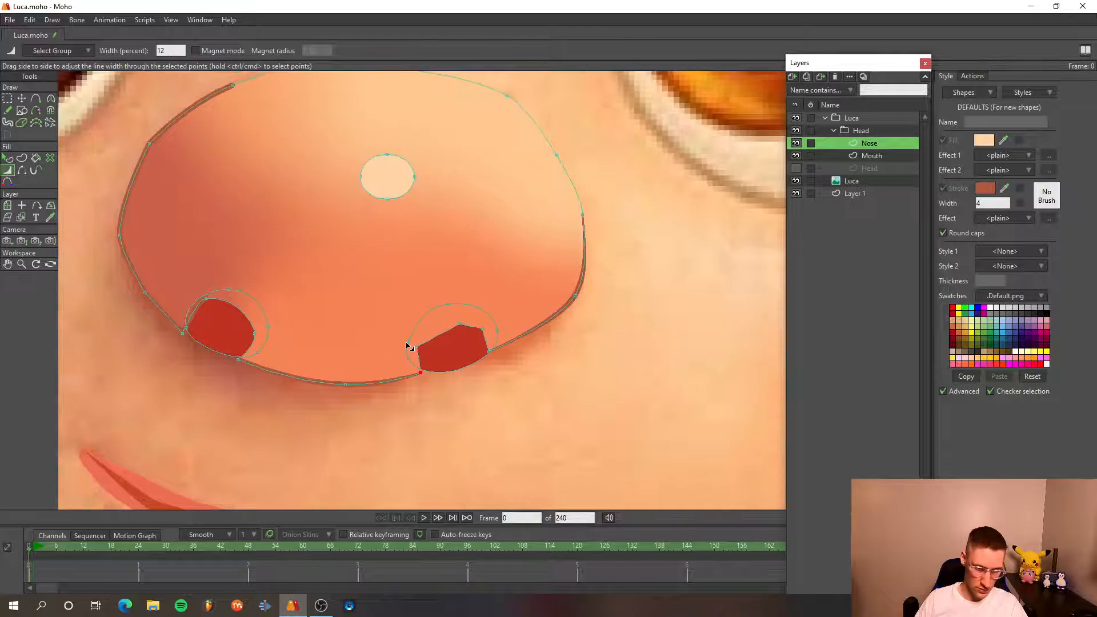
pyautogui.scroll(6, 354, 346)
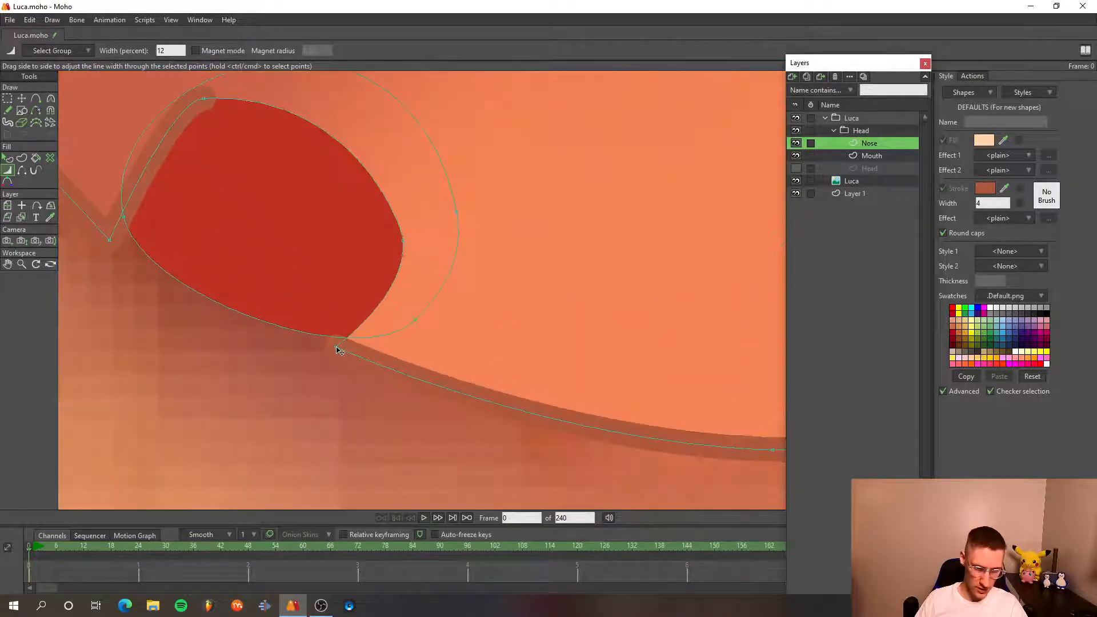
pyautogui.press('t')
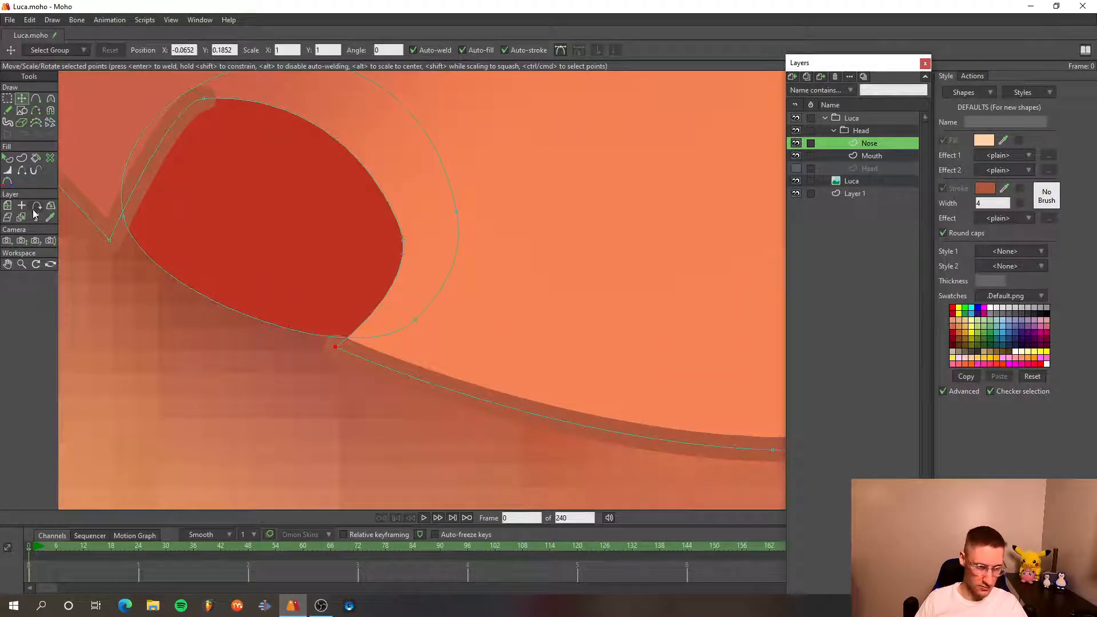
pyautogui.click(8, 170)
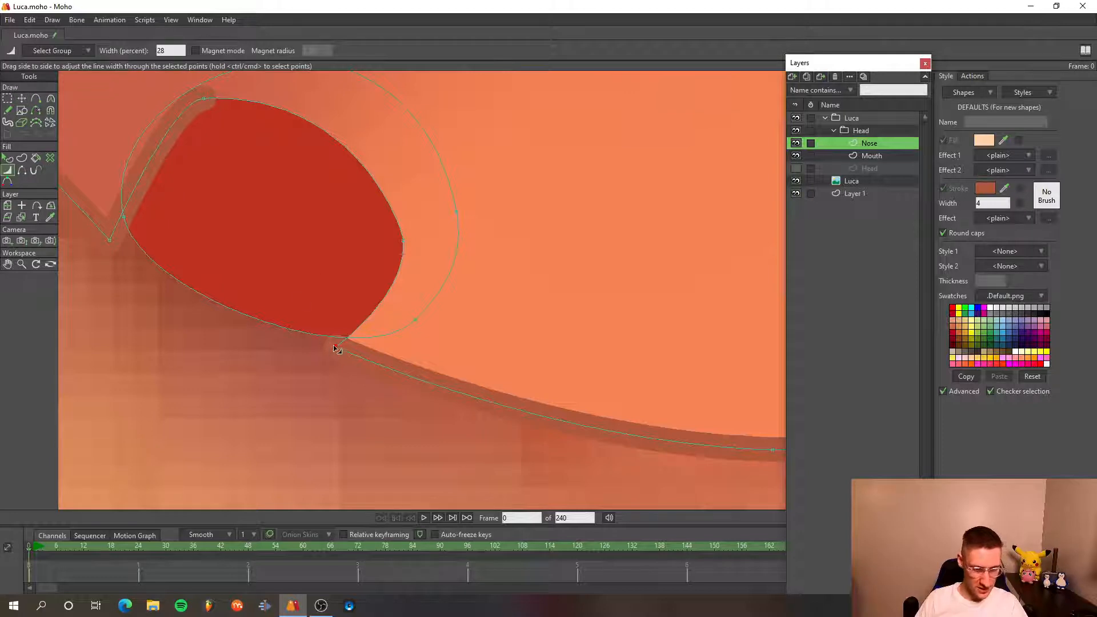
pyautogui.moveTo(338, 349); pyautogui.dragTo(332, 351)
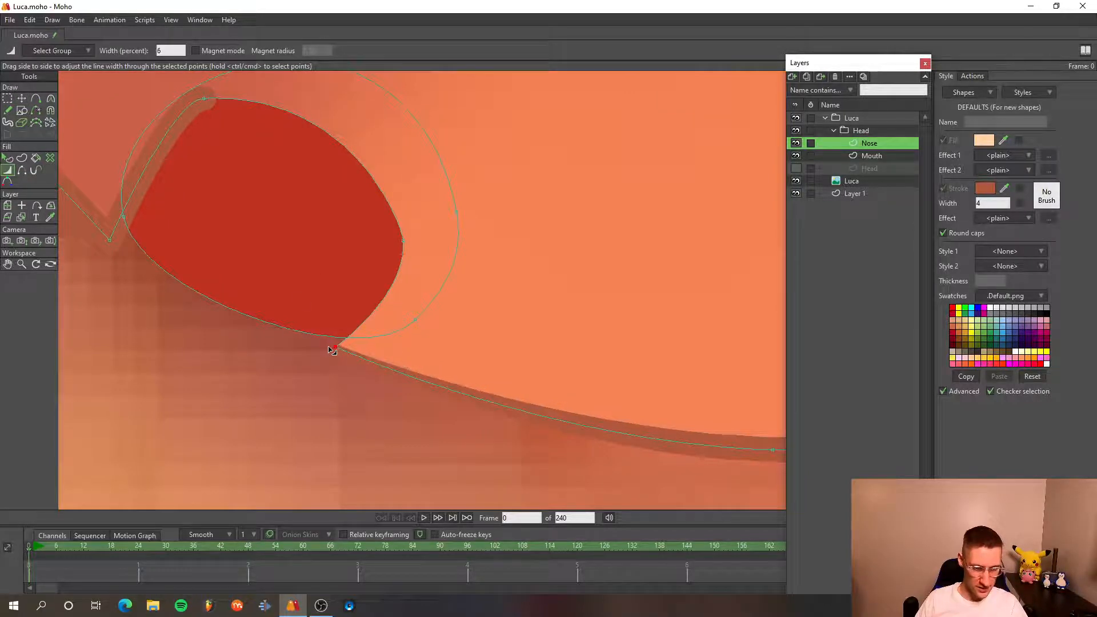
pyautogui.scroll(-8, 374, 349)
pyautogui.scroll(7, 382, 355)
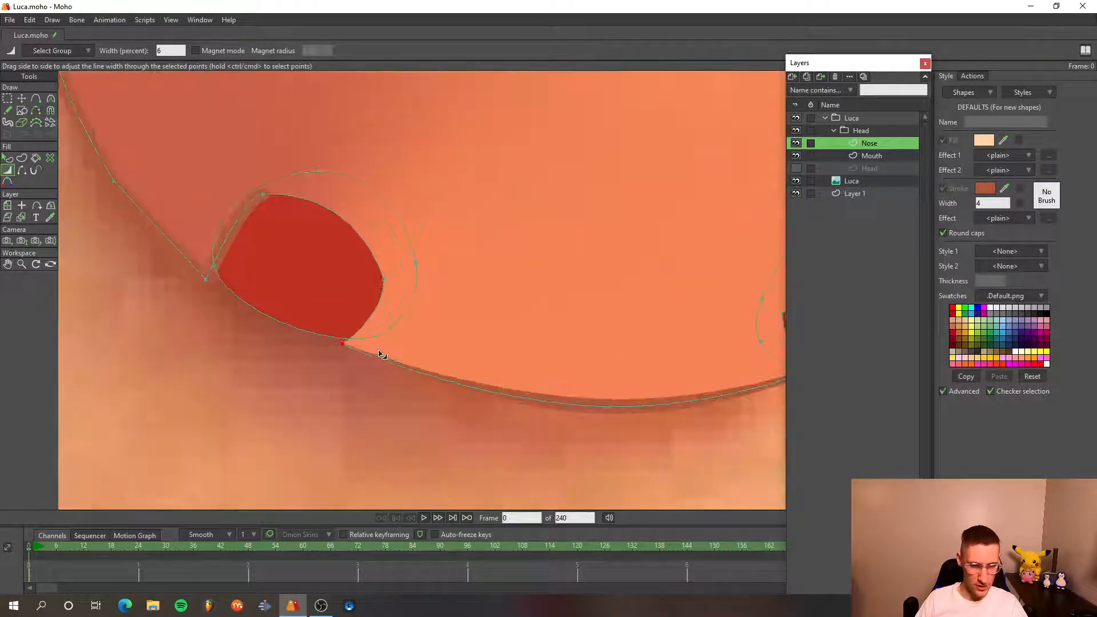
pyautogui.moveTo(332, 341); pyautogui.dragTo(331, 343)
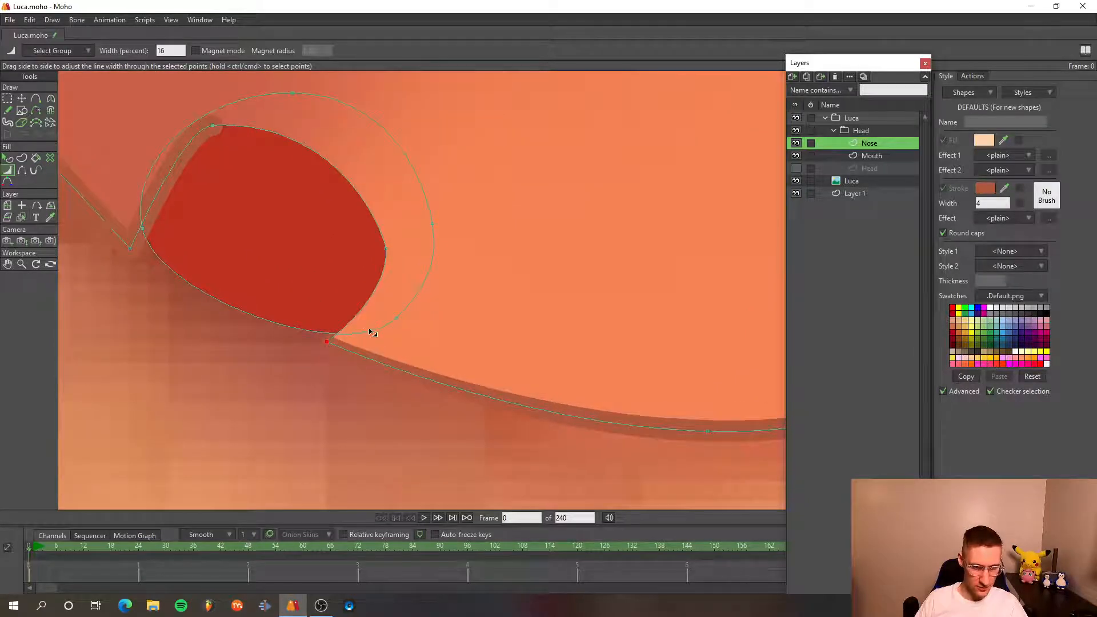
# - Shift the left nostril's lower-right point slightly down and left so its edge meets the end of the nose outline
pyautogui.press('t')
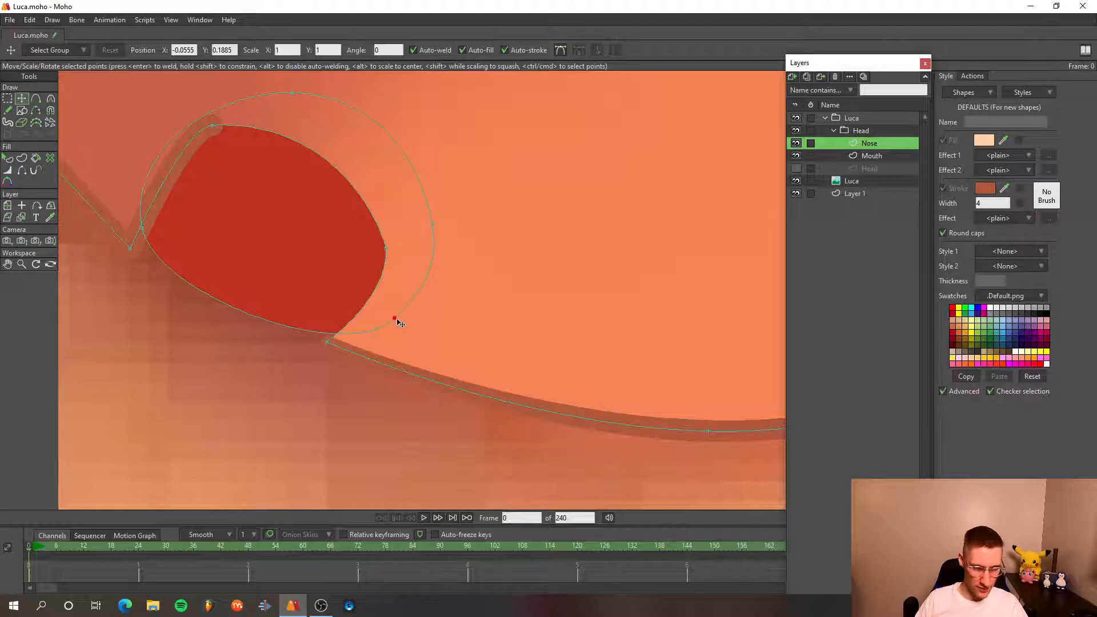
pyautogui.moveTo(401, 324); pyautogui.dragTo(391, 330)
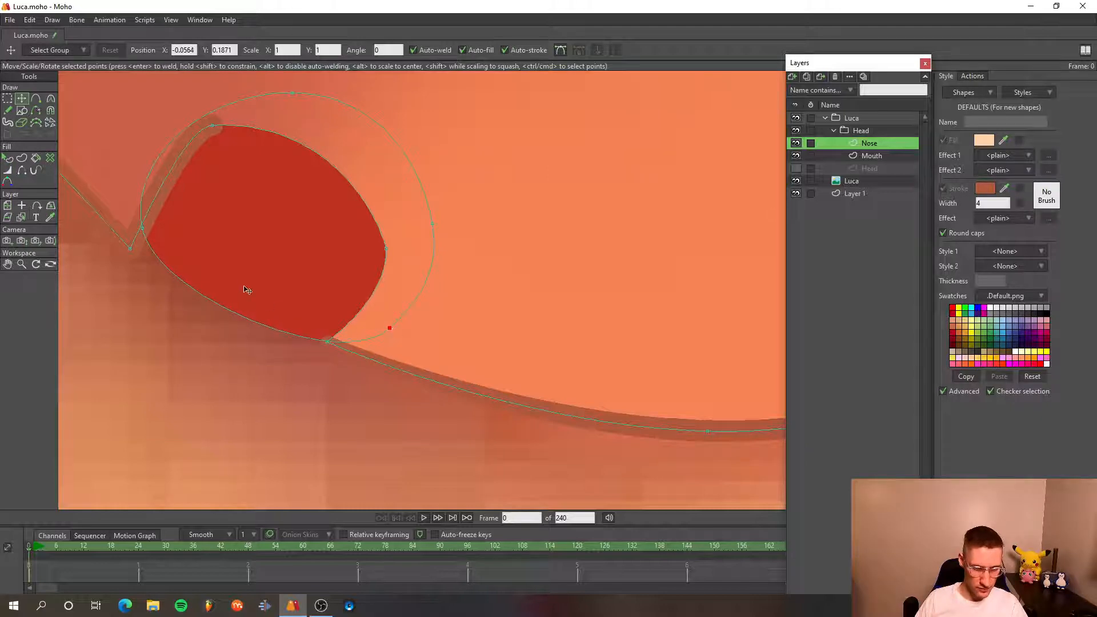
# - Nudge the nose outline's corner point slightly up and right toward the left nostril's lower-left edge
pyautogui.moveTo(243, 282); pyautogui.dragTo(472, 308)
pyautogui.scroll(2, 385, 293)
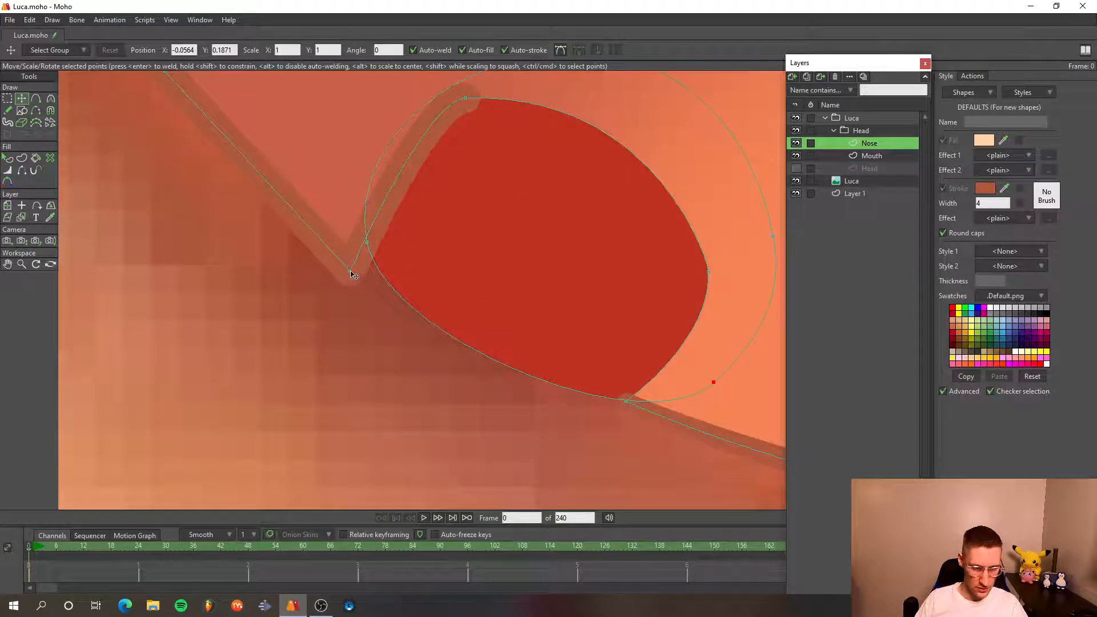
pyautogui.moveTo(350, 269); pyautogui.dragTo(356, 265)
pyautogui.scroll(-3, 404, 262)
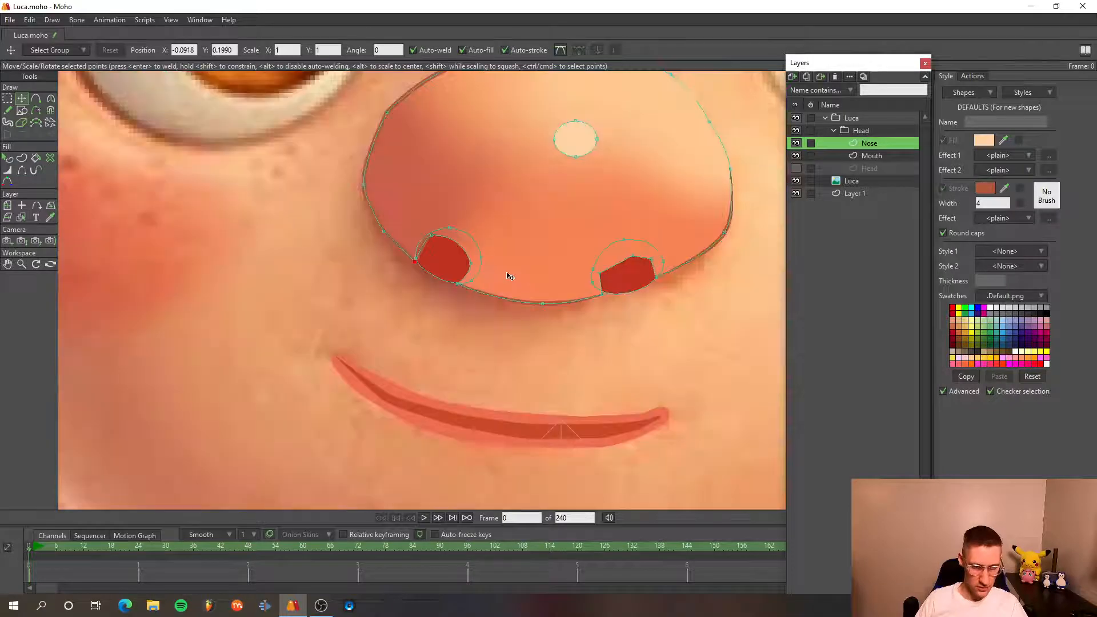
# - Round the right nostril's top edge by adding curvature to its peak point and extending both curve handles
pyautogui.moveTo(498, 275); pyautogui.dragTo(313, 320)
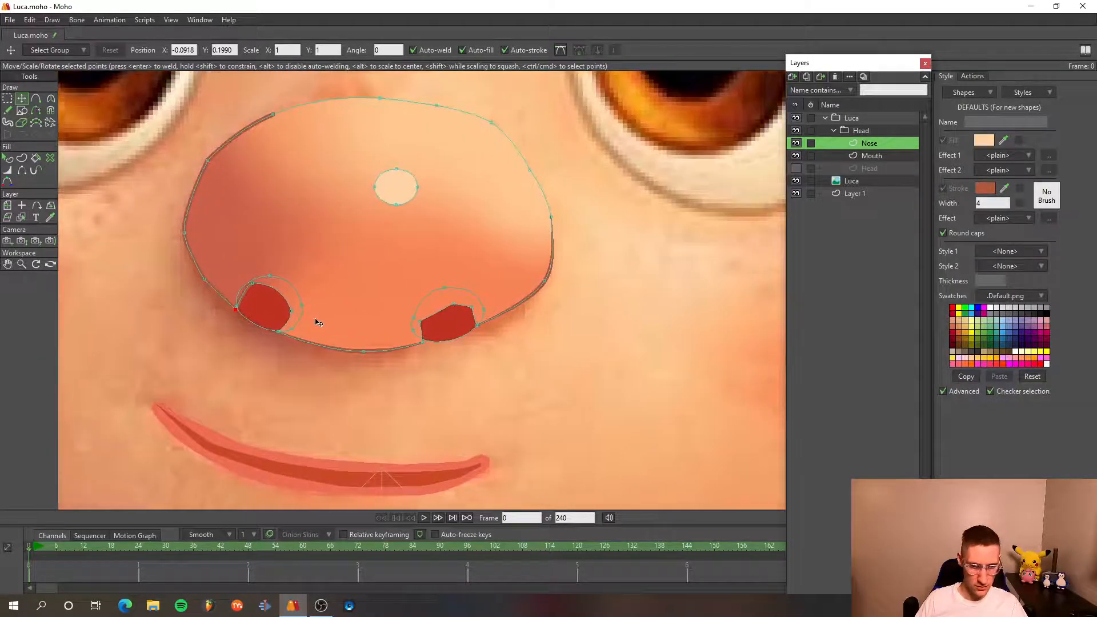
pyautogui.scroll(2, 469, 317)
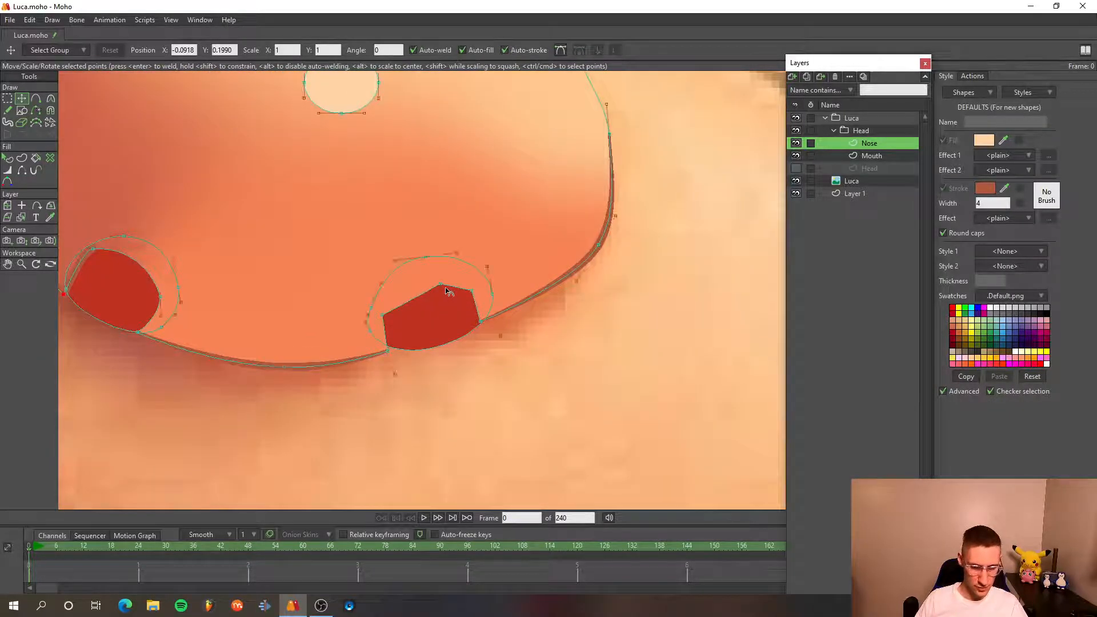
pyautogui.press('c')
pyautogui.scroll(2, 449, 290)
pyautogui.click(436, 280)
pyautogui.moveTo(434, 283); pyautogui.dragTo(332, 294)
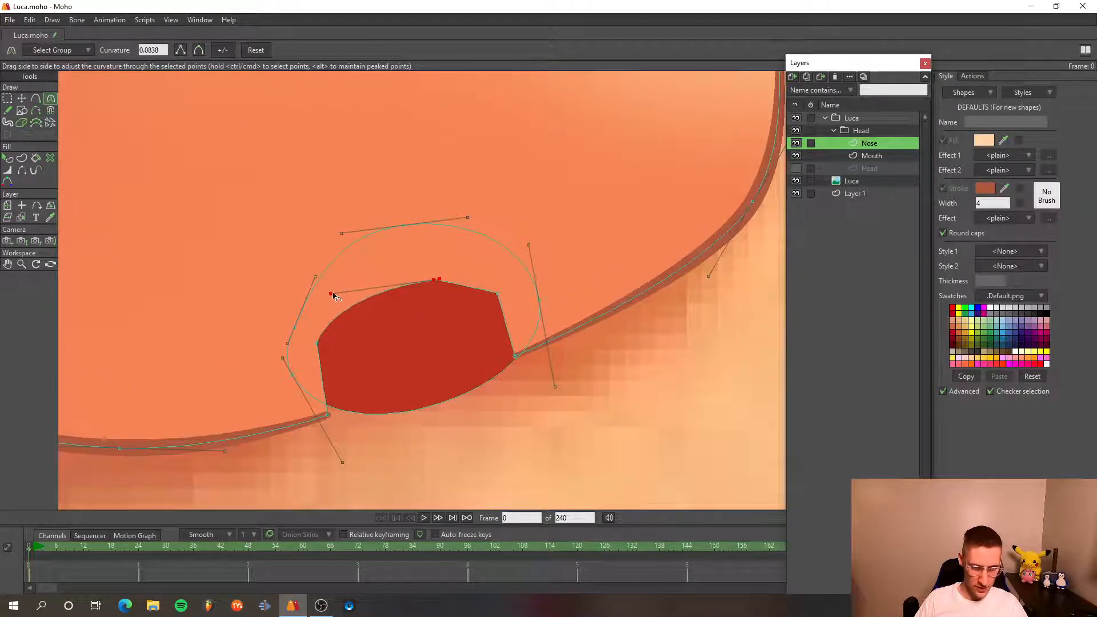
pyautogui.moveTo(439, 281); pyautogui.dragTo(470, 278)
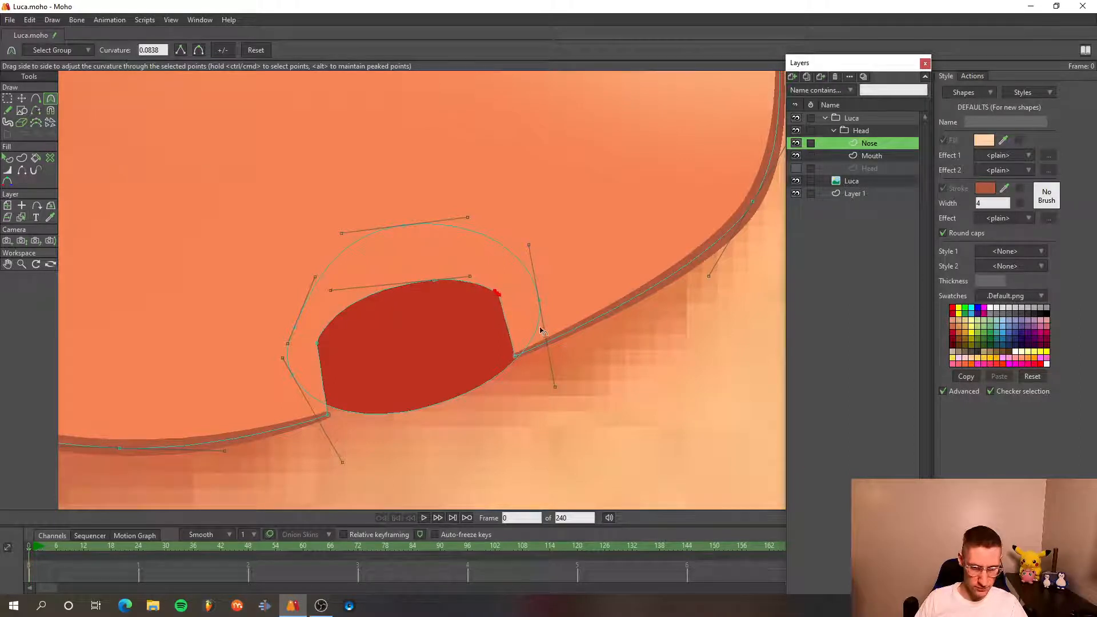
# - Smooth the right nostril's upper-right corner and left corner by adjusting their curve handles
pyautogui.click(497, 293)
pyautogui.keyDown('ctrl'); pyautogui.click(512, 307); pyautogui.keyUp('ctrl')
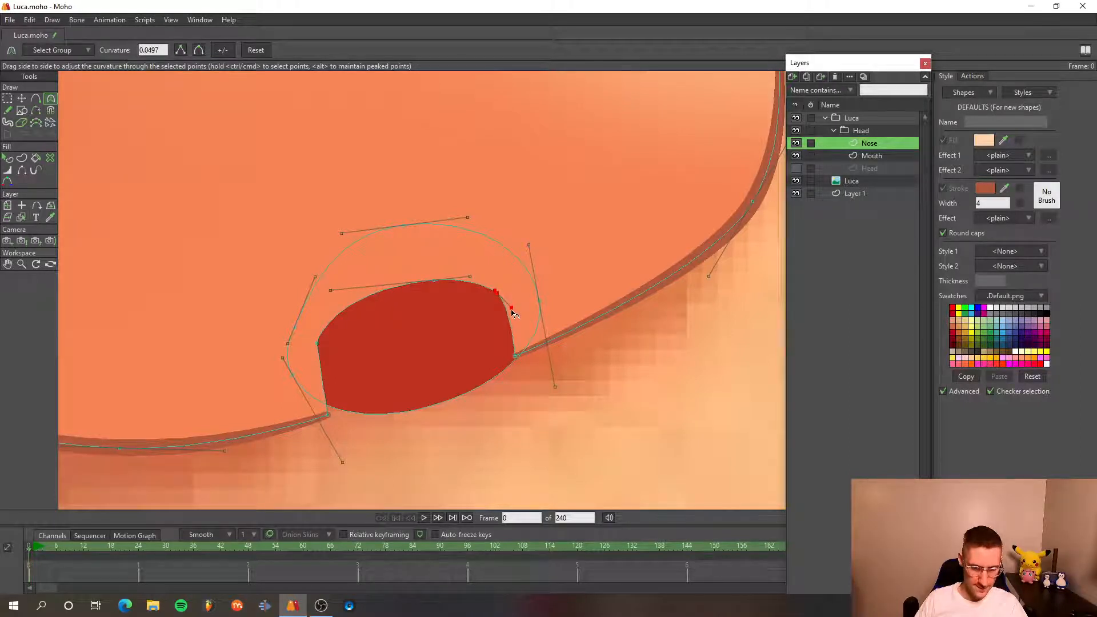
pyautogui.click(318, 345)
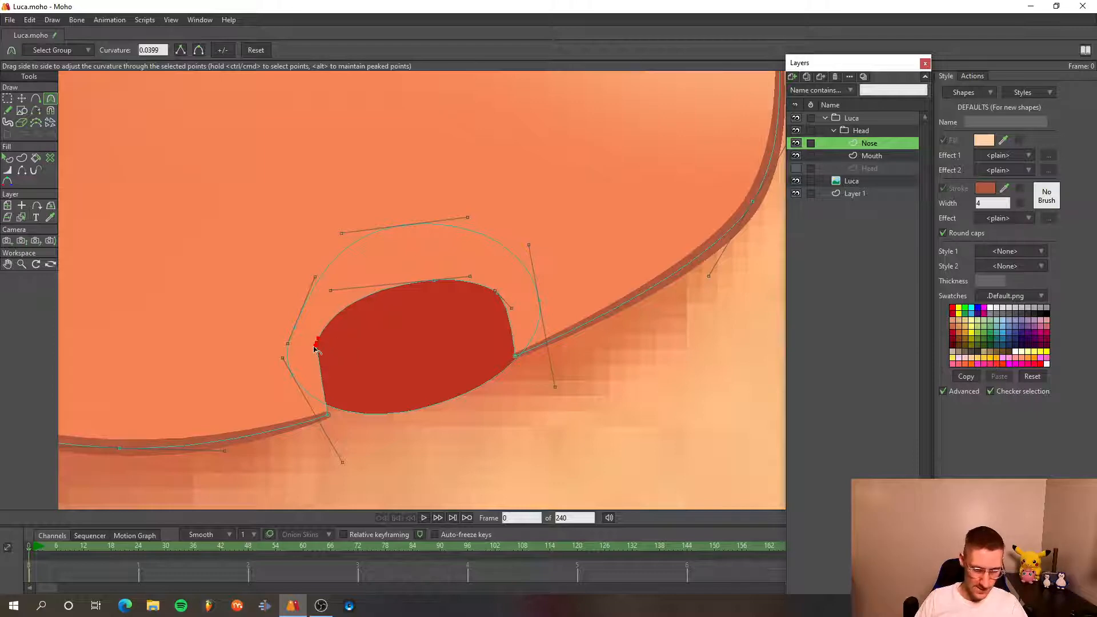
pyautogui.keyDown('ctrl'); pyautogui.click(313, 390); pyautogui.keyUp('ctrl')
# - Reshape the curve handles at the left point of the right nostril's outer contour so its lower-left edge meets the nose outline
pyautogui.scroll(3, 368, 391)
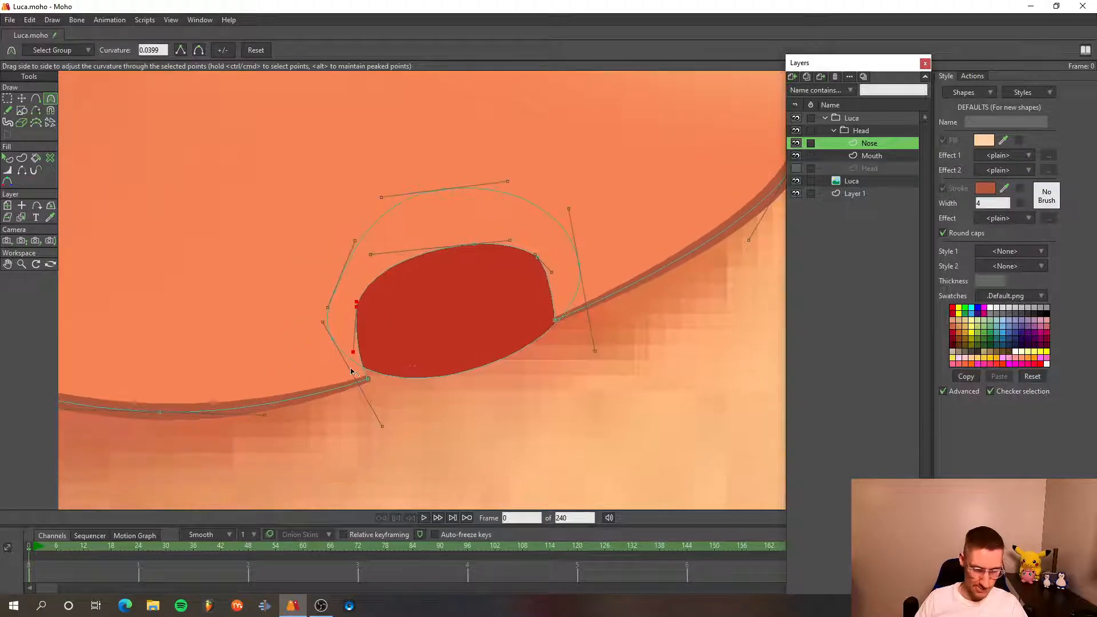
pyautogui.moveTo(400, 477); pyautogui.dragTo(346, 473)
pyautogui.scroll(-2, 436, 399)
pyautogui.scroll(-5, 436, 398)
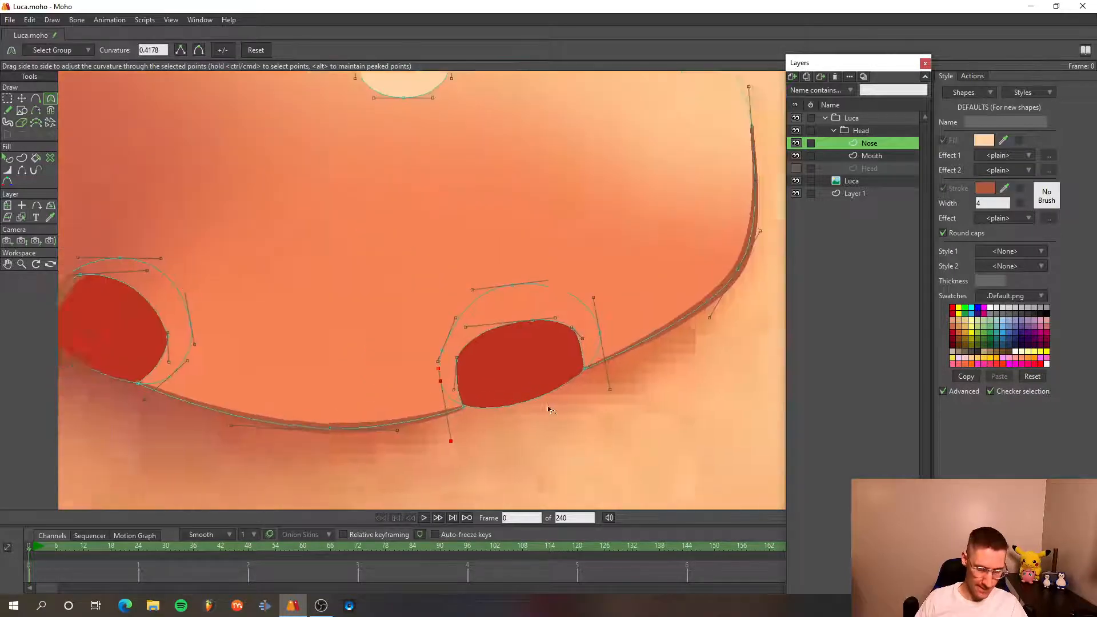
# - Taper the nose outline to 8 percent width at its end point on top of the left nostril
pyautogui.scroll(4, 405, 318)
pyautogui.scroll(3, 404, 318)
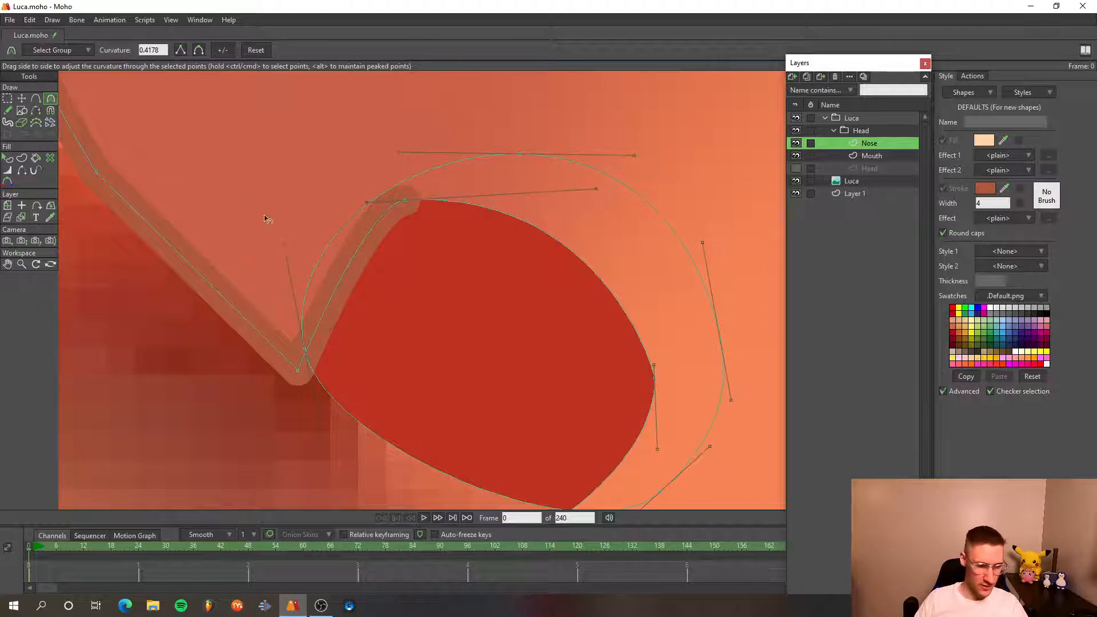
pyautogui.press('t')
pyautogui.click(406, 201)
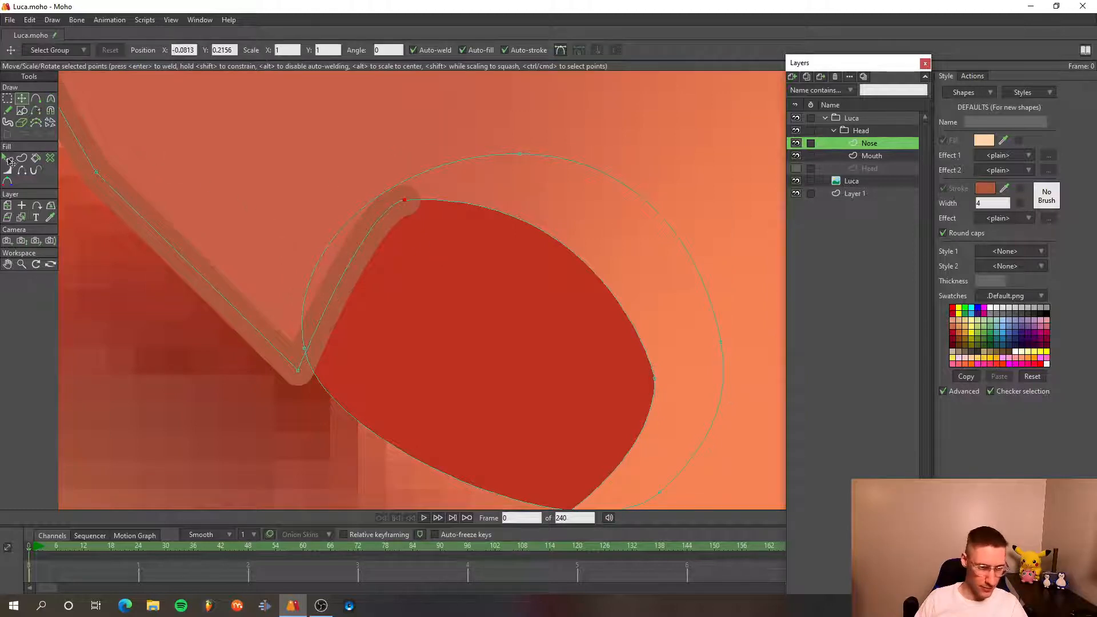
pyautogui.press('w')
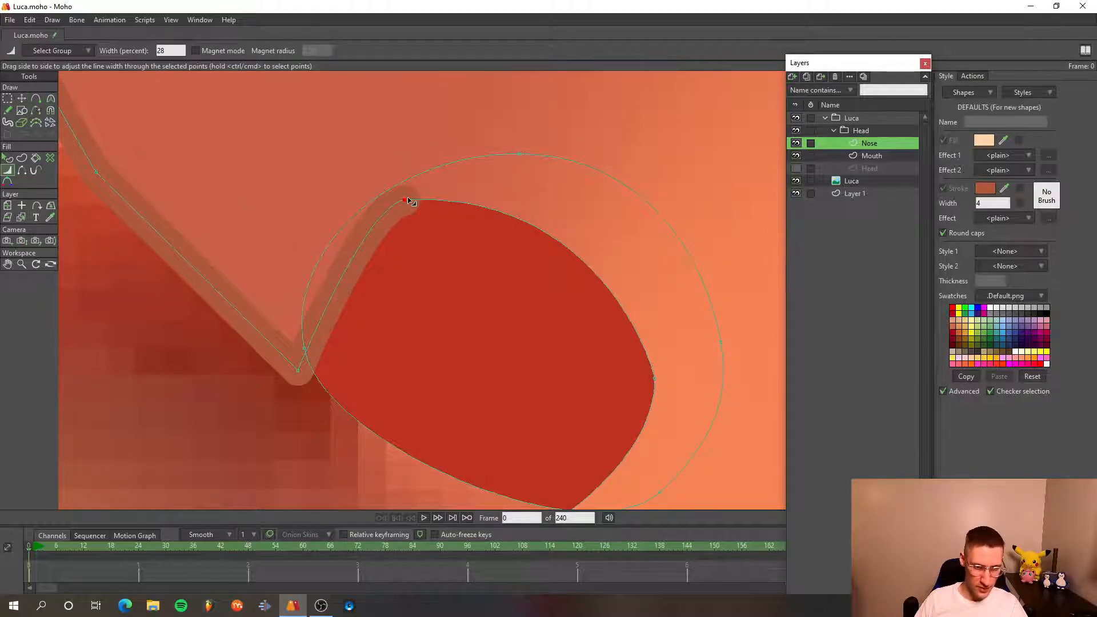
pyautogui.moveTo(410, 201); pyautogui.dragTo(394, 202)
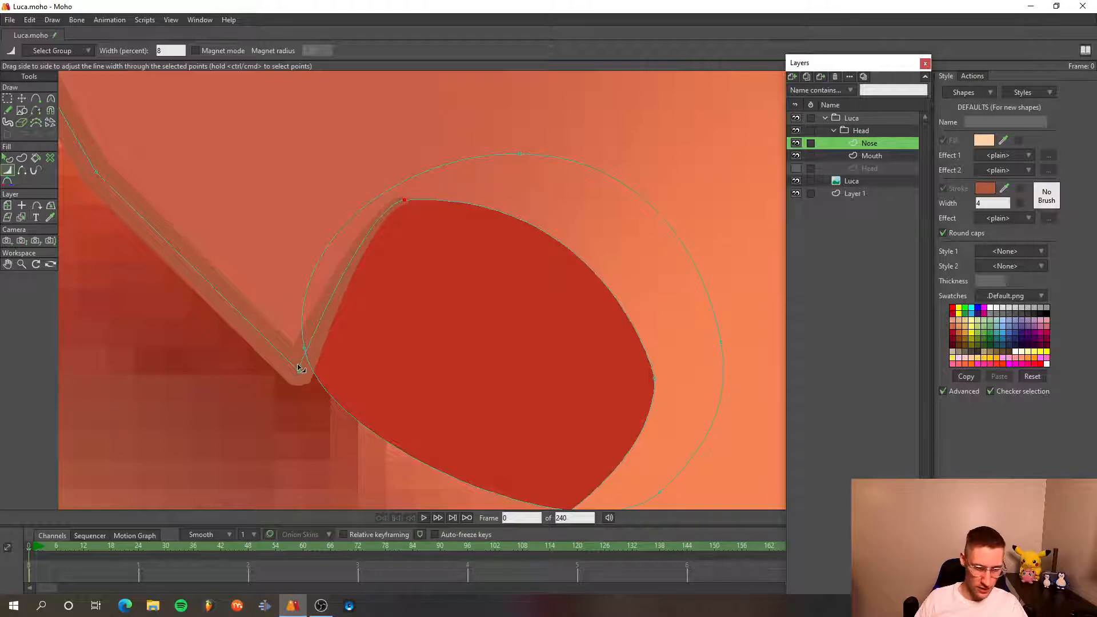
# - Thin the nose outline to 18 percent width at its corner point beside the left nostril's lower-left edge
pyautogui.press('t')
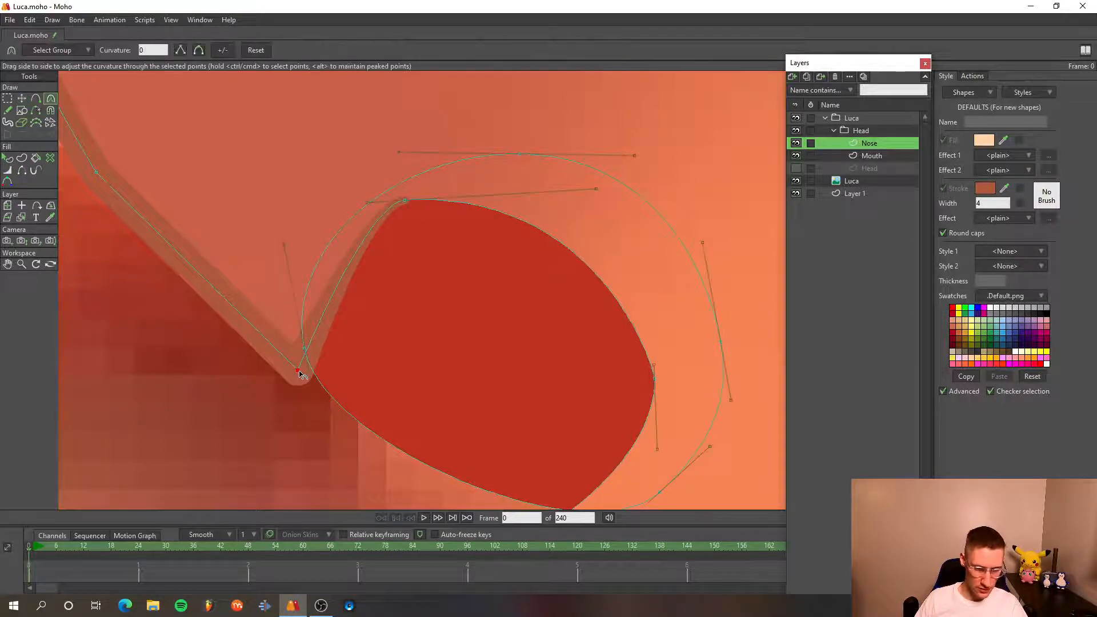
pyautogui.press('w')
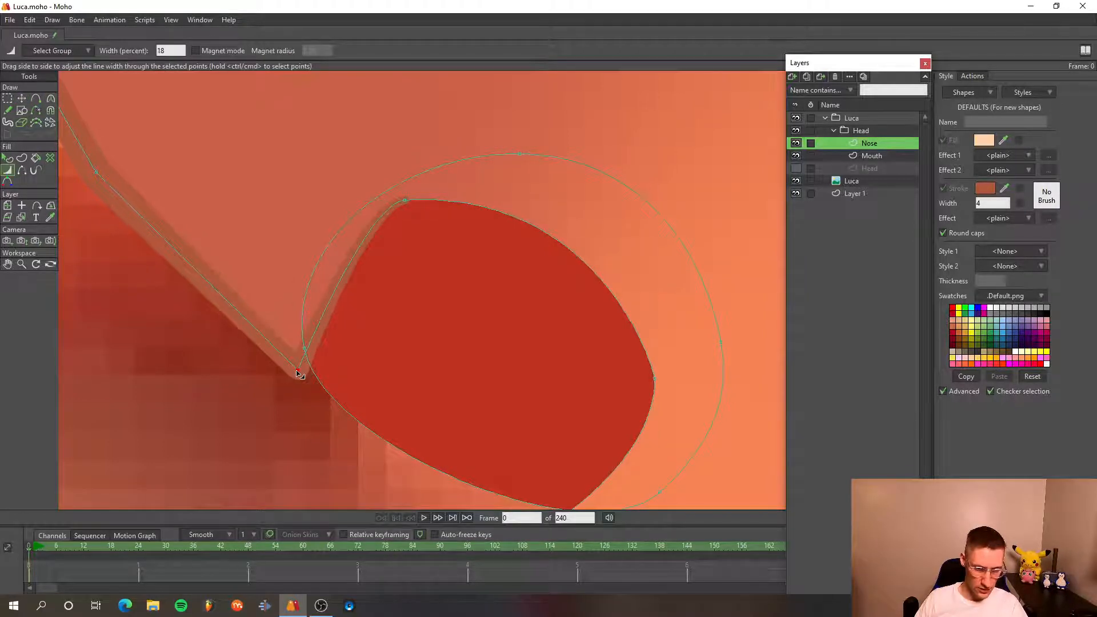
pyautogui.scroll(-6, 286, 301)
# - Taper the nose outline to 14 percent width at its end point on the nose's upper-left edge
pyautogui.moveTo(264, 224); pyautogui.dragTo(315, 362)
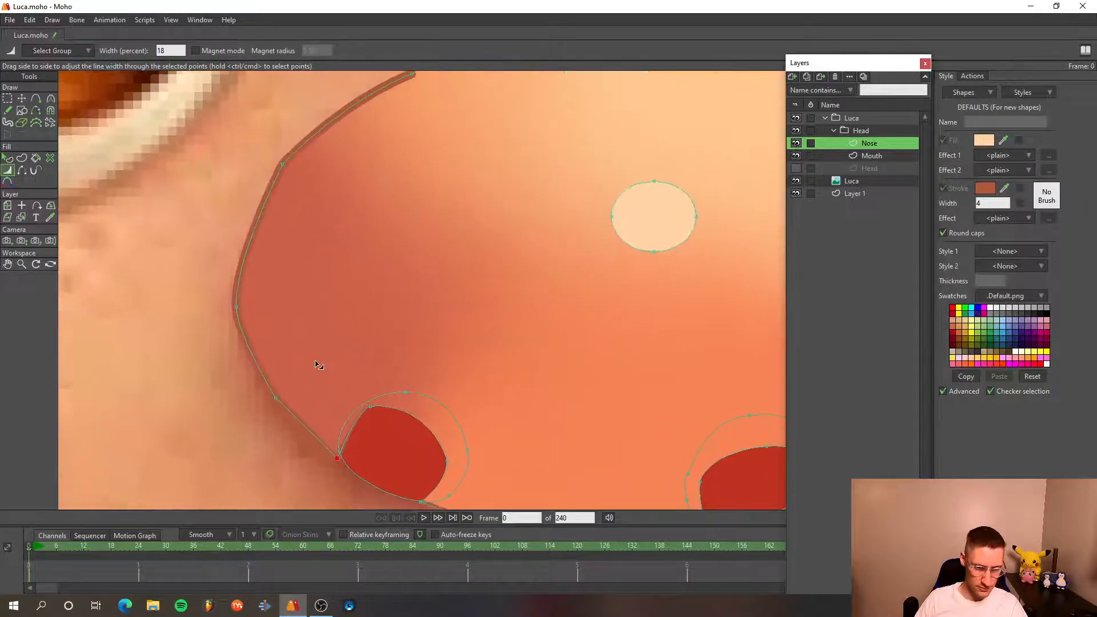
pyautogui.scroll(-1, 341, 218)
pyautogui.scroll(-1, 545, 312)
pyautogui.moveTo(546, 311); pyautogui.dragTo(406, 271)
pyautogui.scroll(2, 287, 111)
pyautogui.scroll(2, 308, 166)
pyautogui.scroll(2, 318, 216)
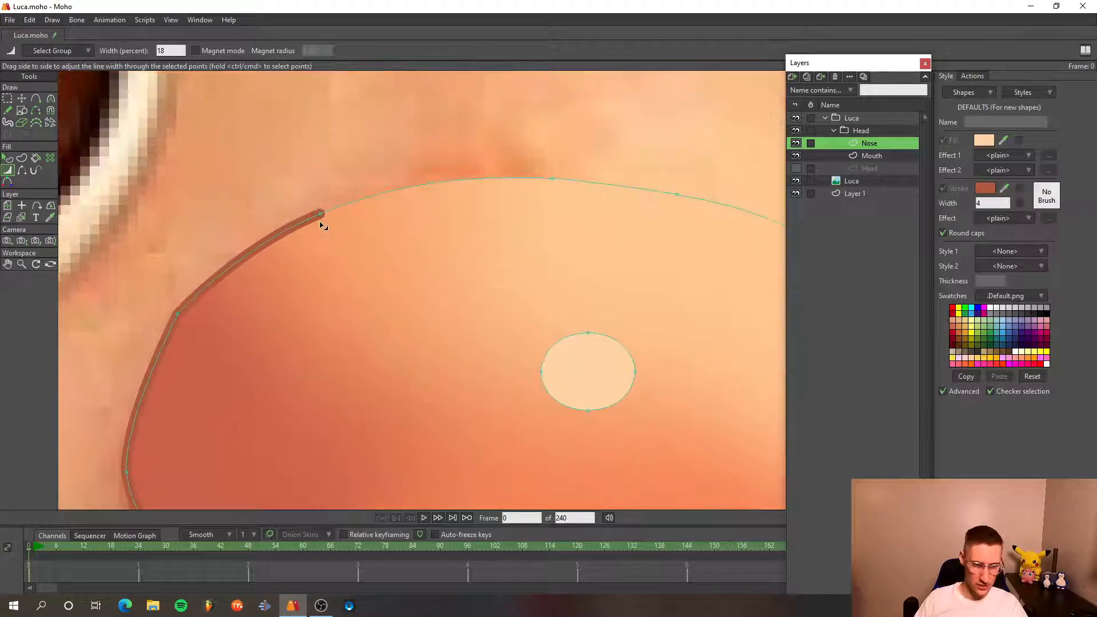
pyautogui.scroll(2, 316, 198)
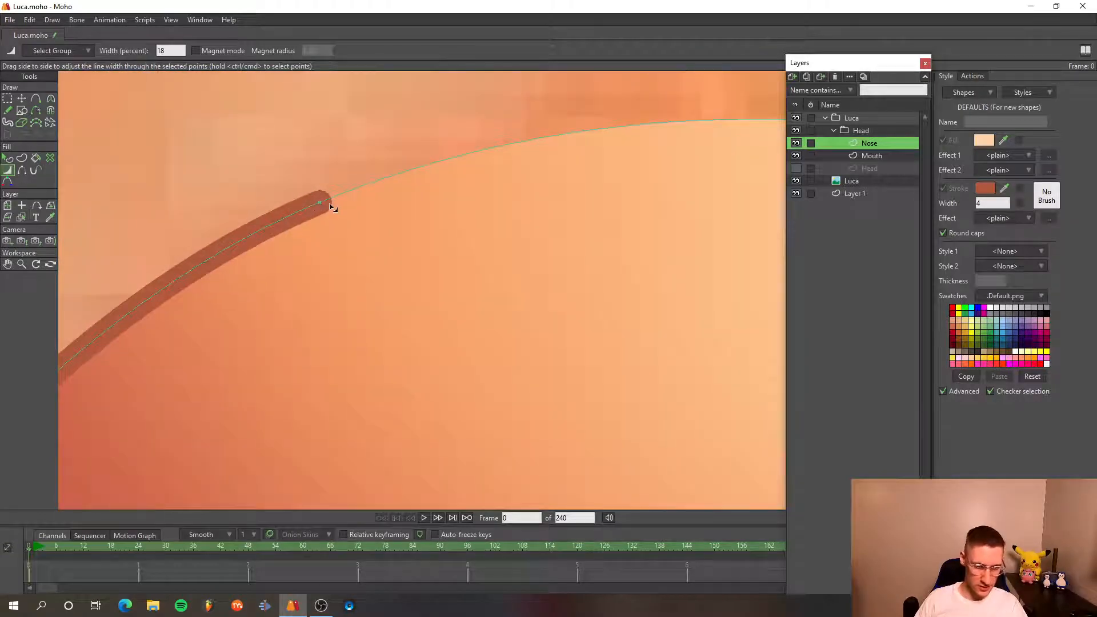
pyautogui.press('t')
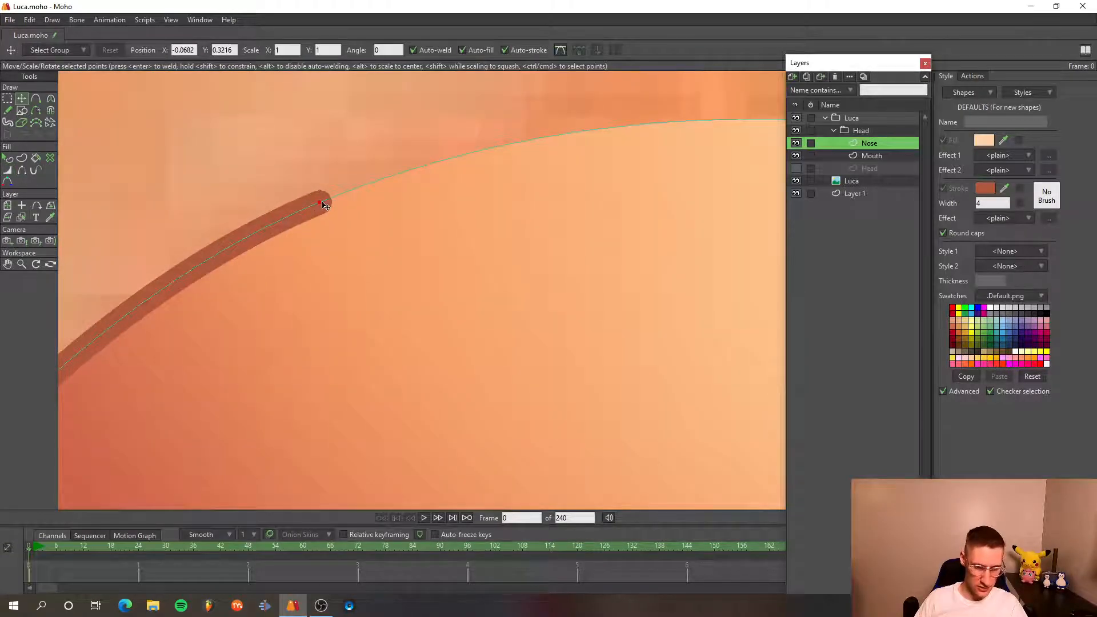
pyautogui.press('w')
pyautogui.moveTo(322, 205); pyautogui.dragTo(320, 206)
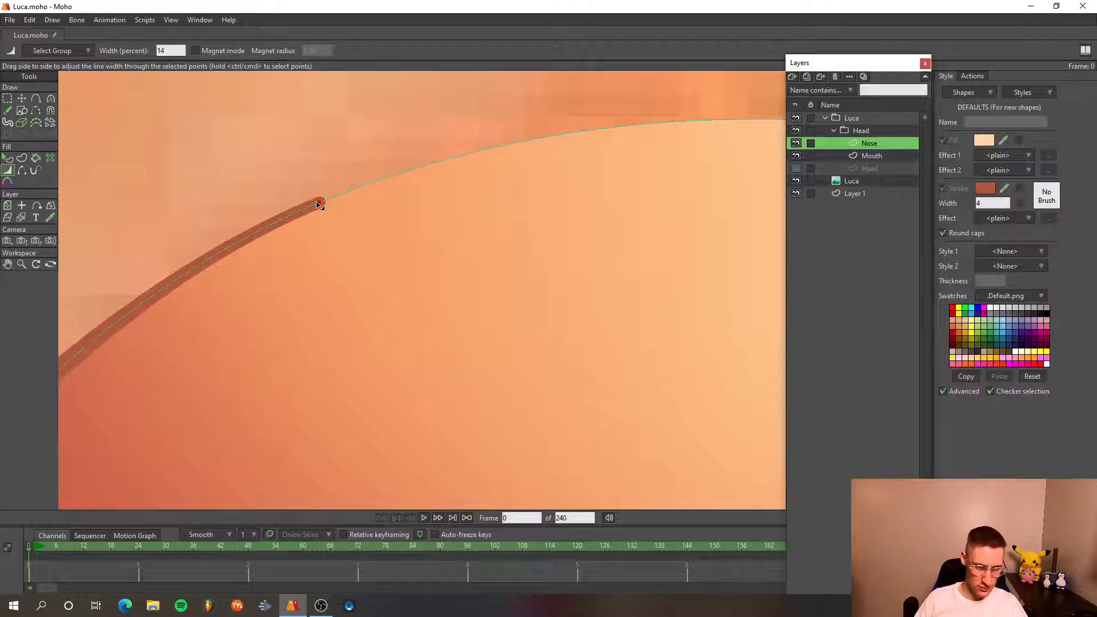
pyautogui.scroll(-5, 320, 204)
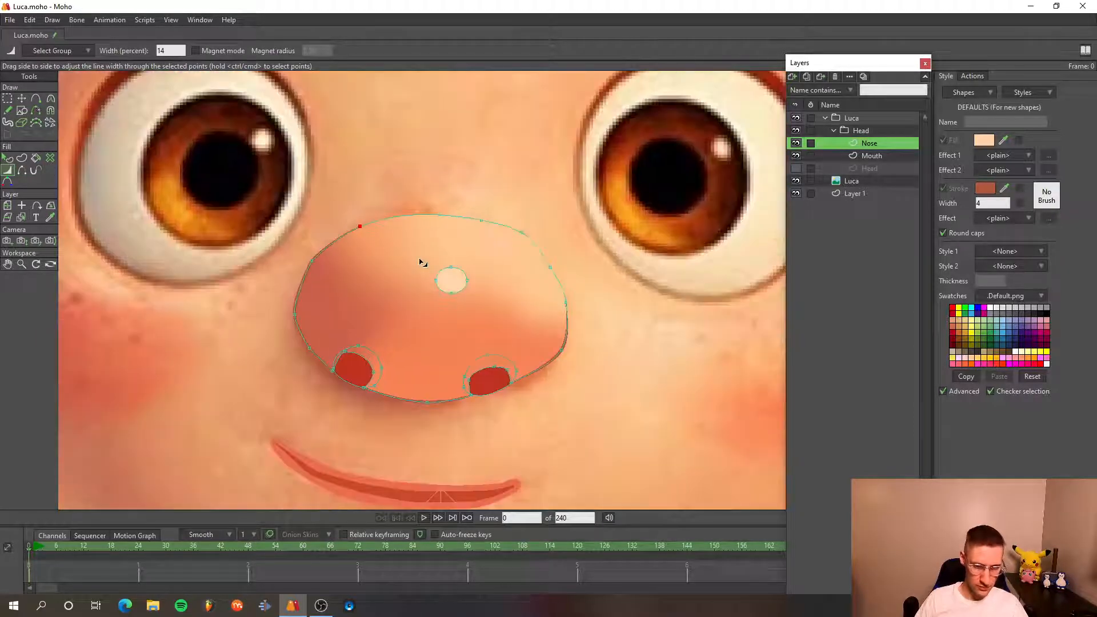
# - Render the current frame, examine the nose and mouth in the preview, and close it
pyautogui.hotkey('ctrl', 'r')
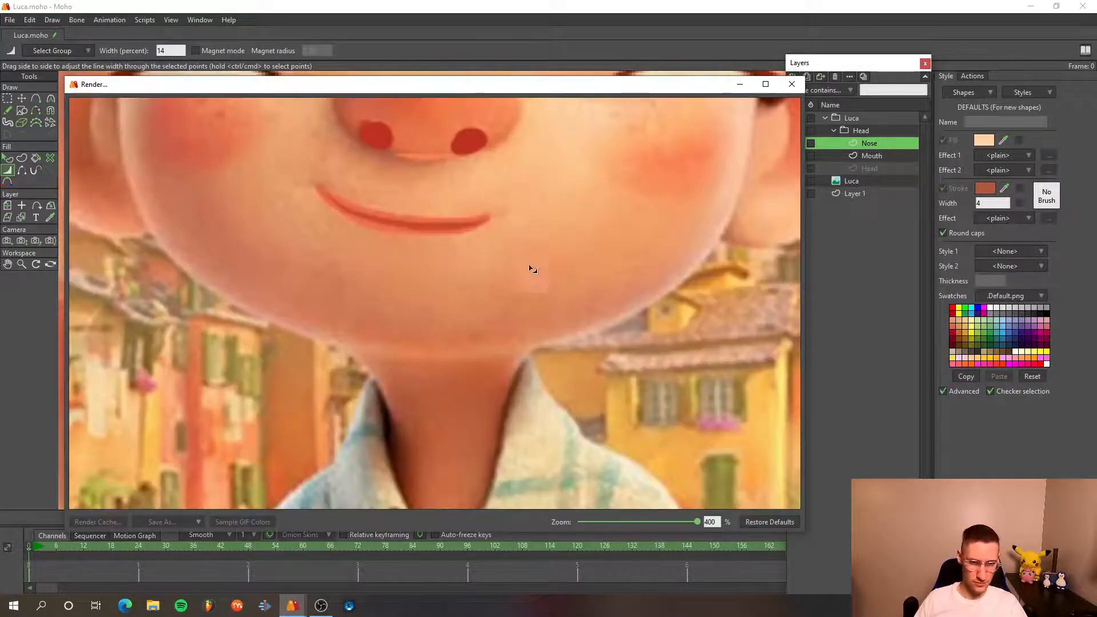
pyautogui.moveTo(533, 240); pyautogui.dragTo(518, 342)
pyautogui.moveTo(520, 291); pyautogui.dragTo(515, 340)
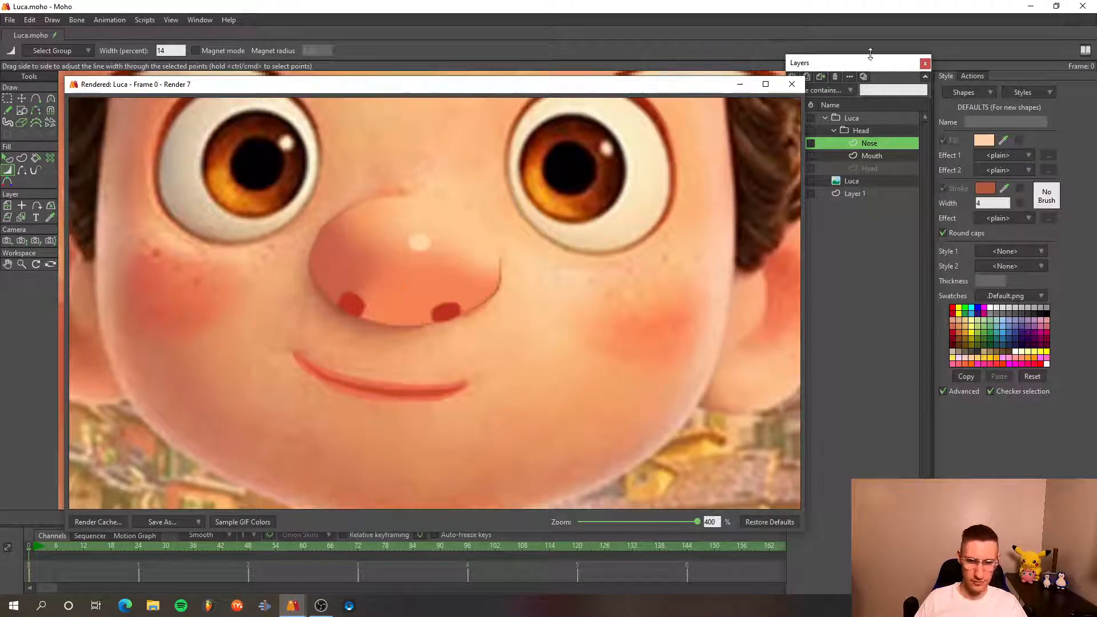
pyautogui.click(792, 84)
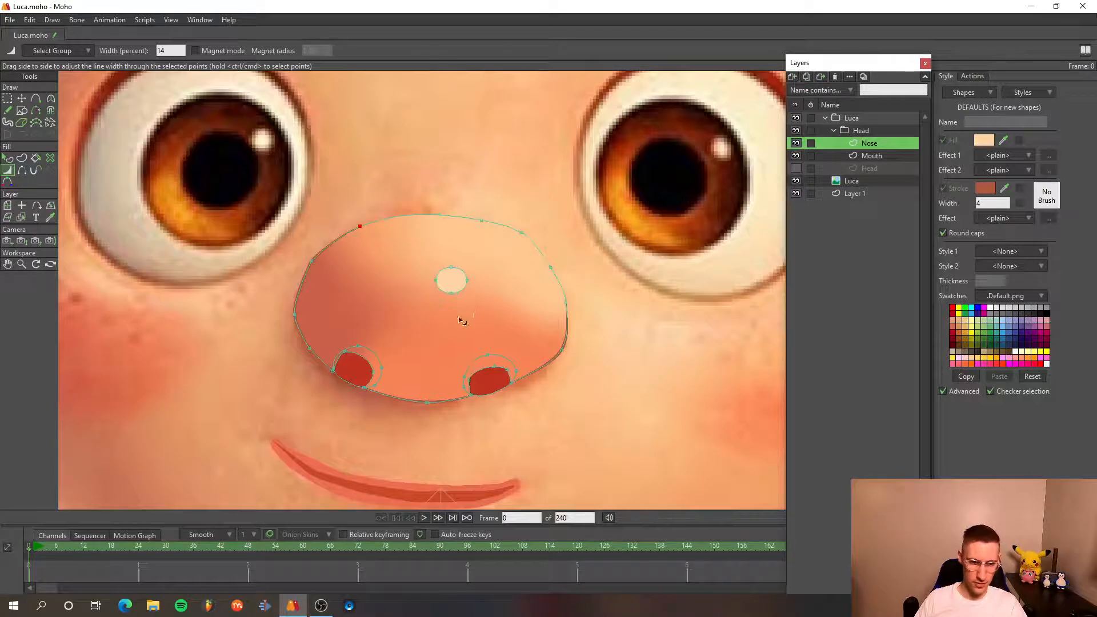
# - Toggle the visibility of the Nose and Mouth layers to compare the drawn shapes with the reference image
pyautogui.scroll(-2, 461, 321)
pyautogui.scroll(-1, 463, 322)
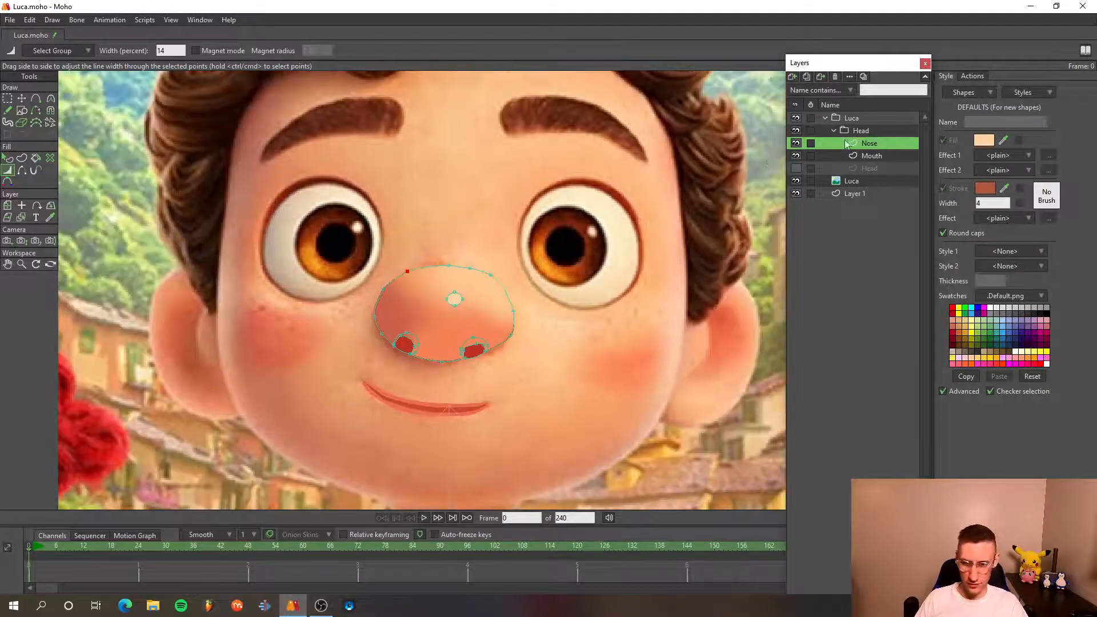
pyautogui.click(796, 143)
pyautogui.click(796, 144)
pyautogui.click(797, 144)
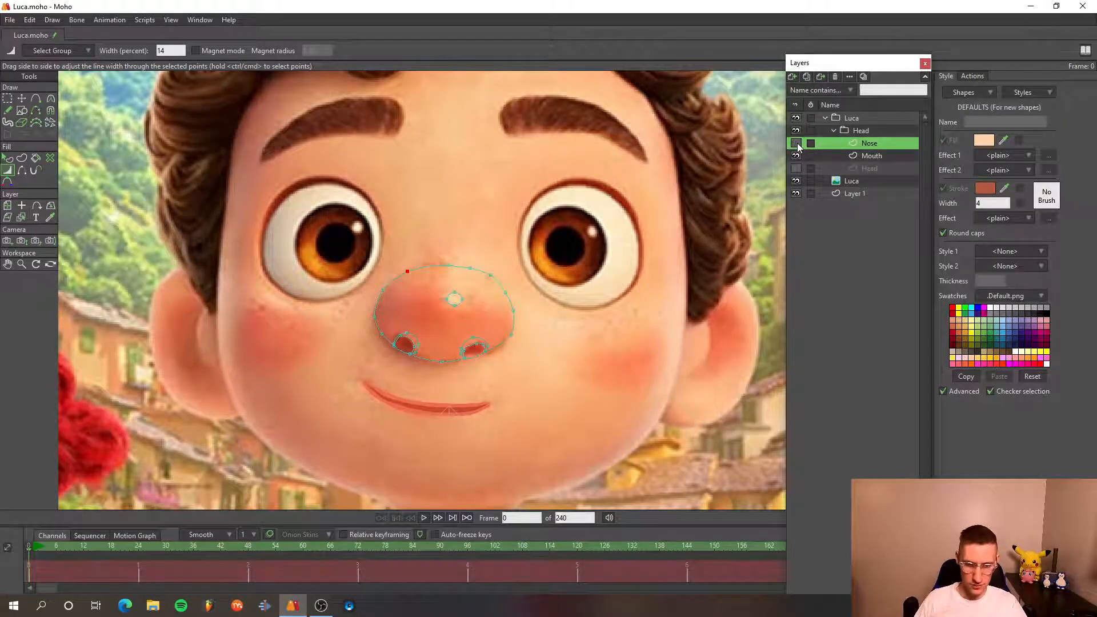
pyautogui.click(796, 144)
pyautogui.click(797, 143)
pyautogui.click(798, 144)
pyautogui.click(797, 144)
pyautogui.click(797, 144)
pyautogui.click(796, 155)
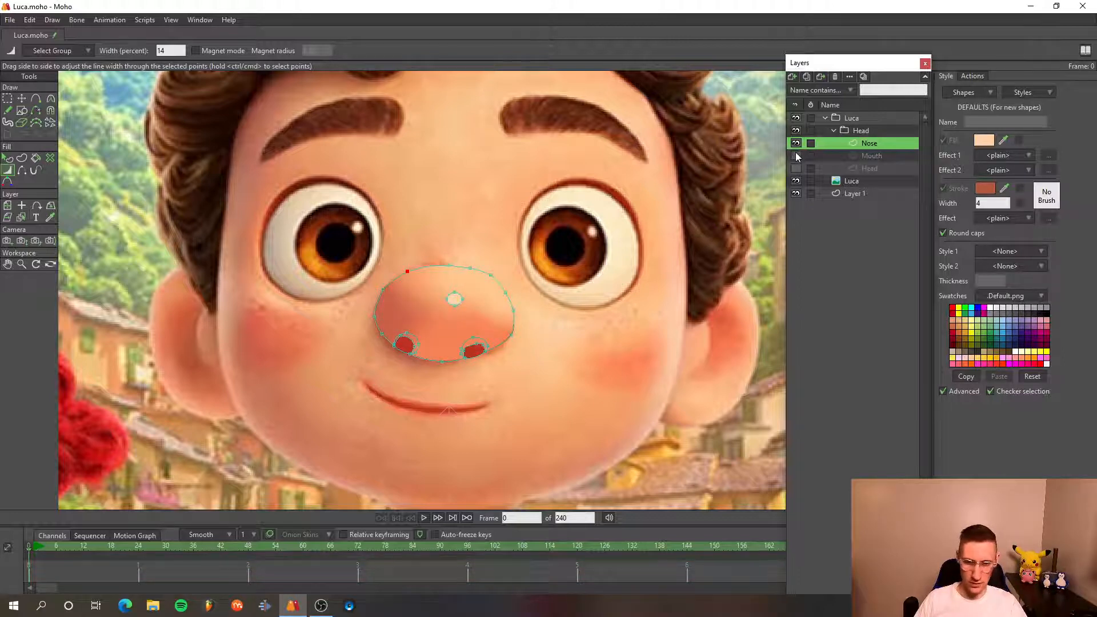
pyautogui.click(796, 155)
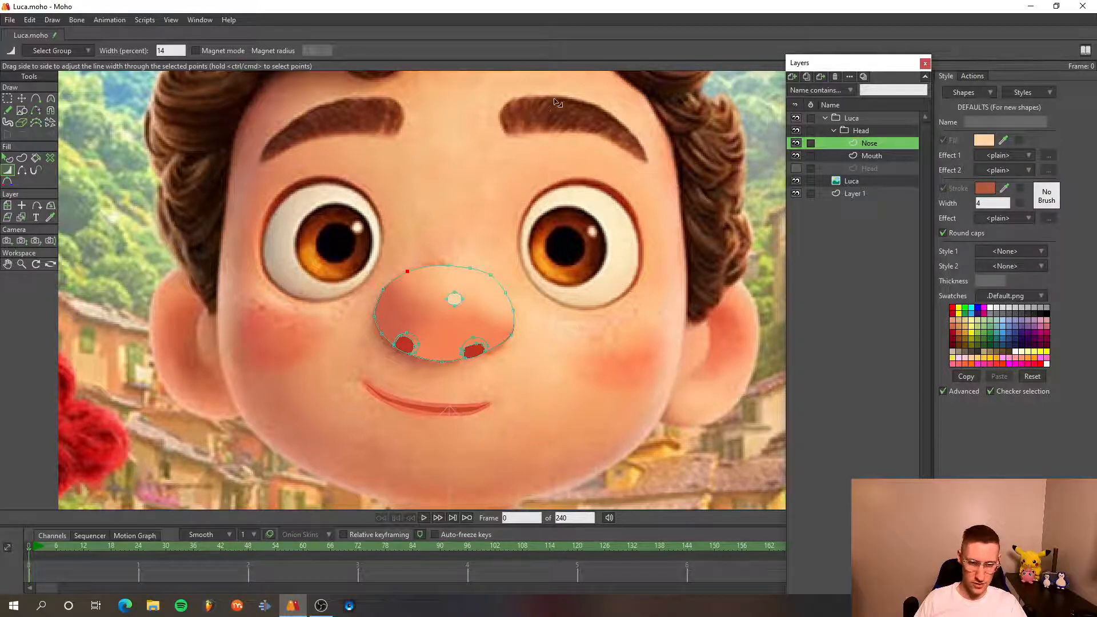
# - Open the brush settings for the stroke, with the reference image's right-hand eyebrow in view
pyautogui.moveTo(569, 107); pyautogui.dragTo(545, 192)
pyautogui.scroll(2, 543, 195)
pyautogui.scroll(2, 547, 198)
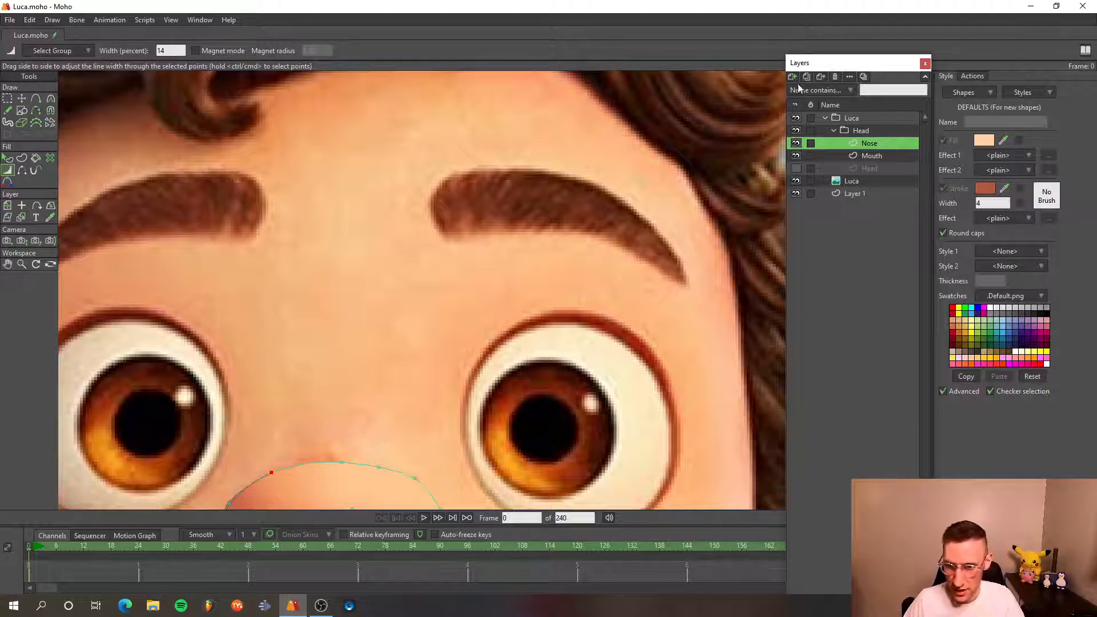
pyautogui.click(1047, 196)
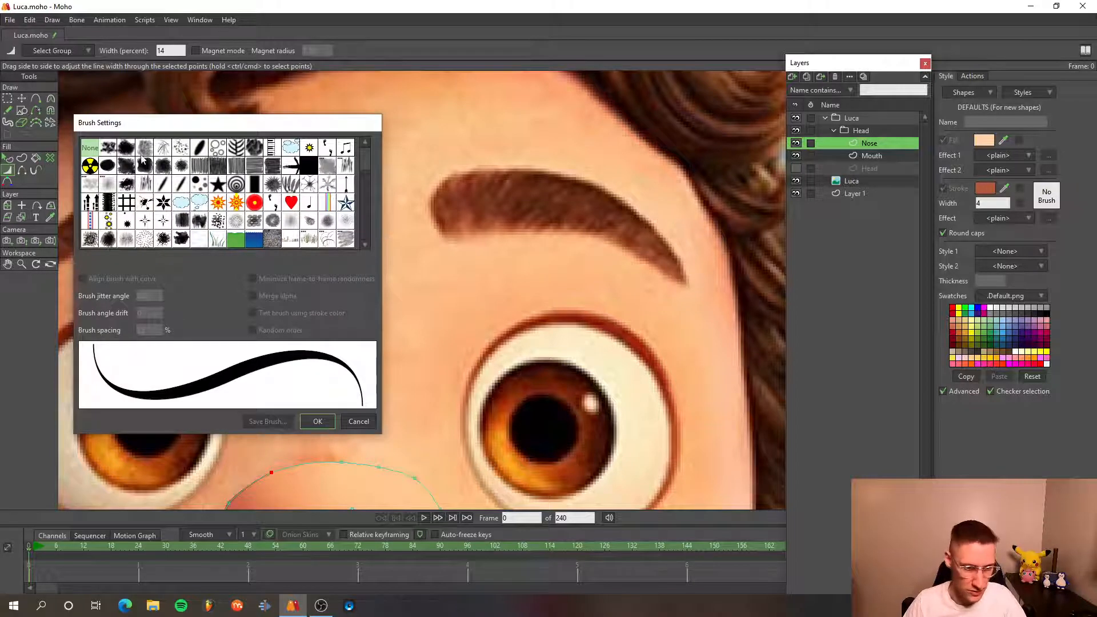
# - Try the Brush554_0_360_35.png brush with an angle drift of 150, and the Brush550_0_360_75.png brush
pyautogui.click(218, 167)
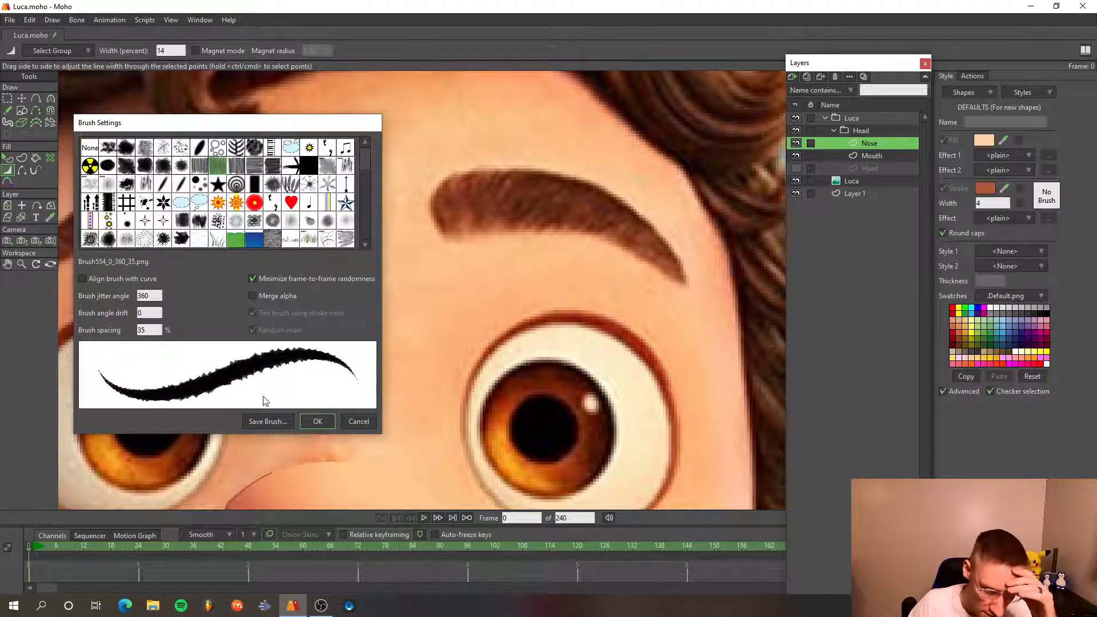
pyautogui.doubleClick(148, 314)
pyautogui.write('125')
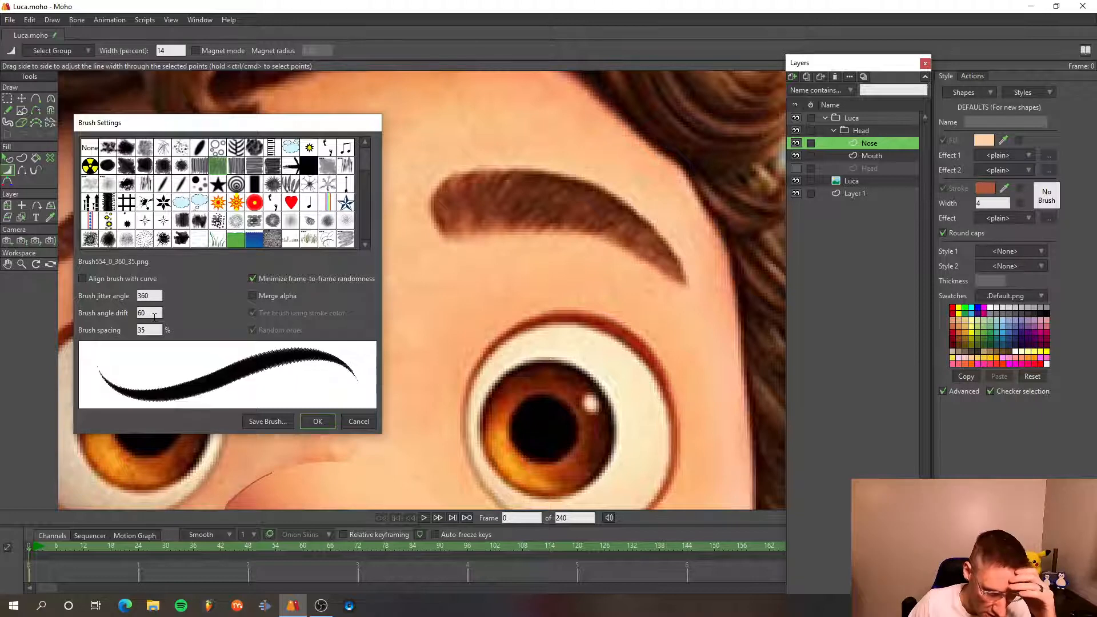
pyautogui.scroll(5, 154, 318)
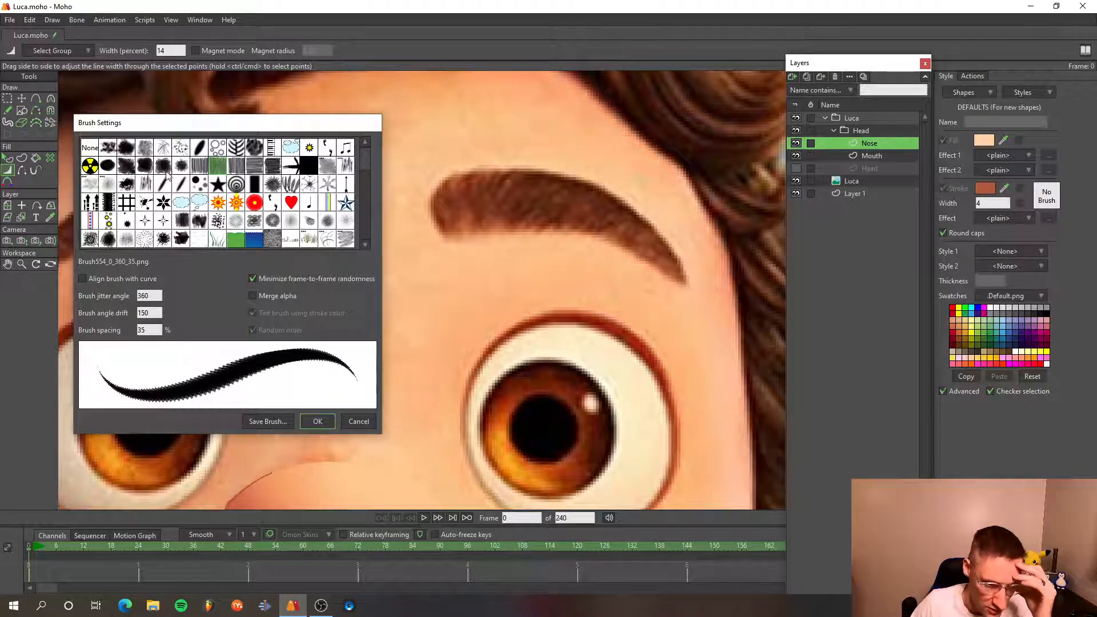
pyautogui.click(147, 167)
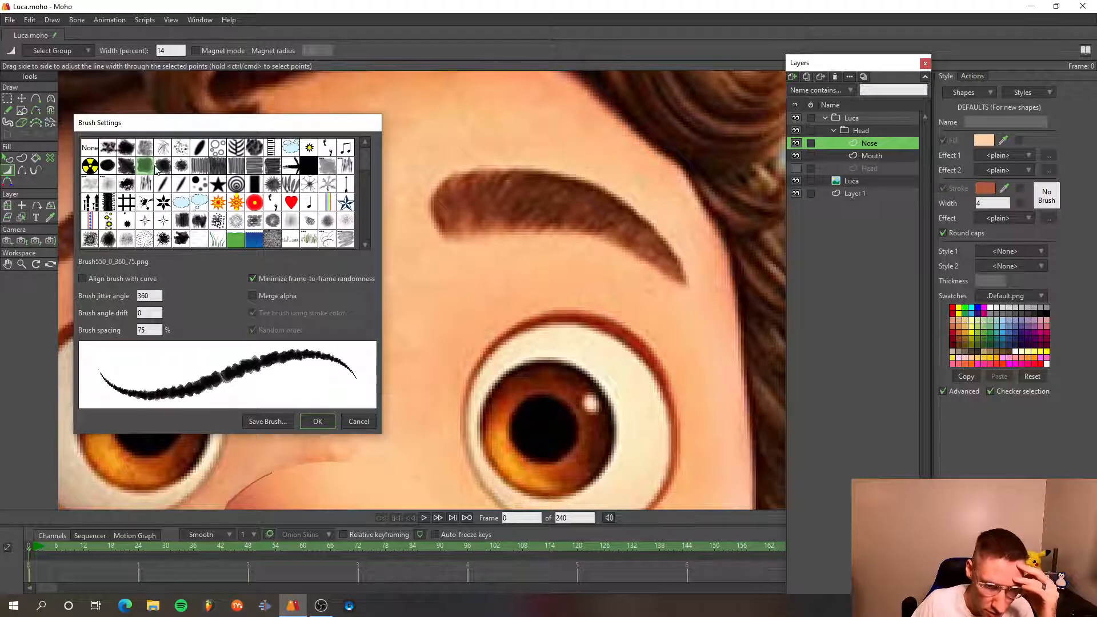
# - Select the Brush557_1_0_85.png brush and try angle drifts down to -80, returning the drift to 0
pyautogui.click(272, 154)
pyautogui.click(273, 165)
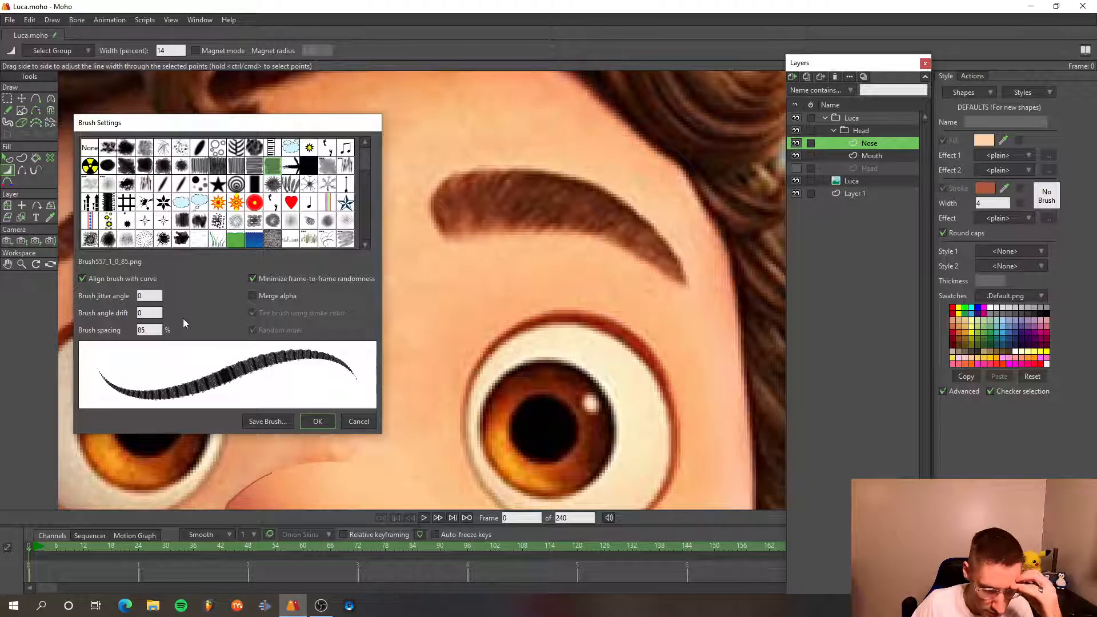
pyautogui.scroll(-11, 149, 309)
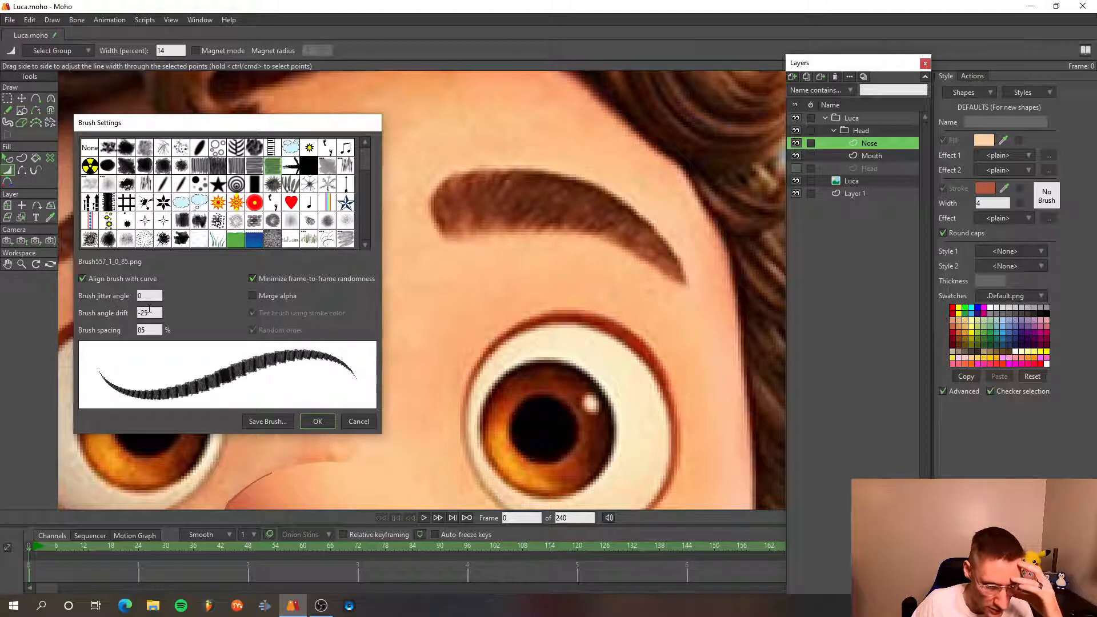
pyautogui.scroll(-1, 149, 309)
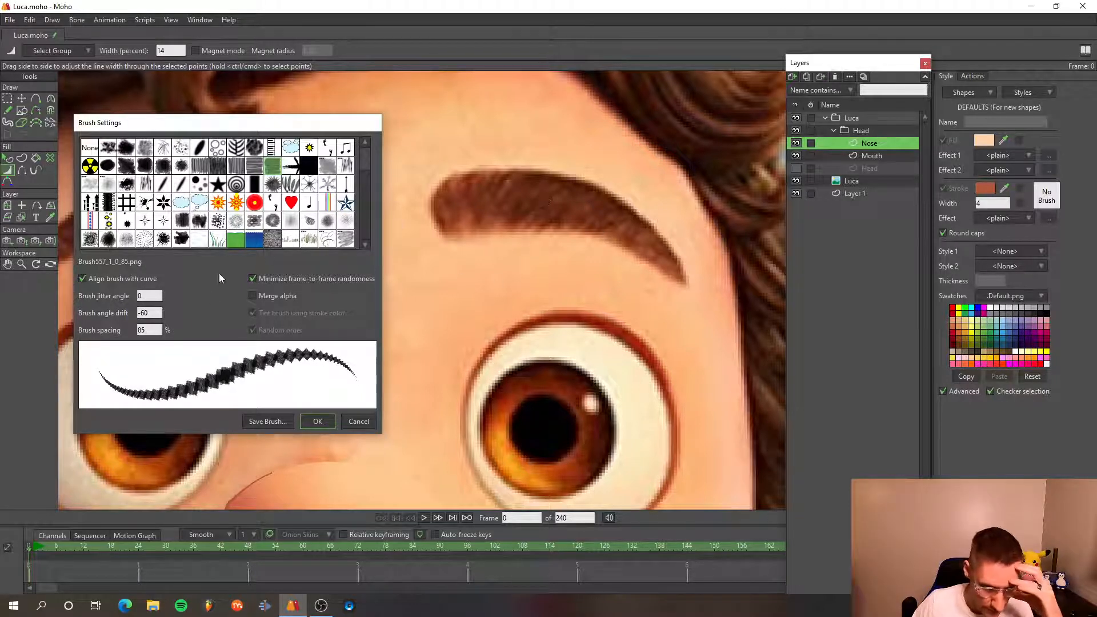
pyautogui.scroll(-4, 154, 313)
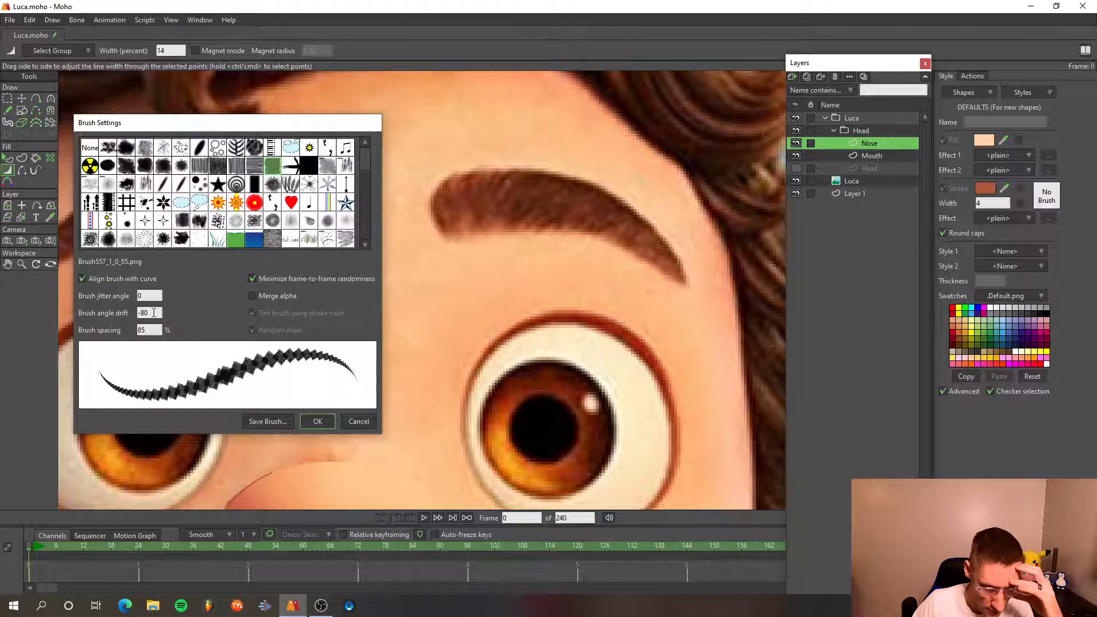
pyautogui.scroll(16, 154, 313)
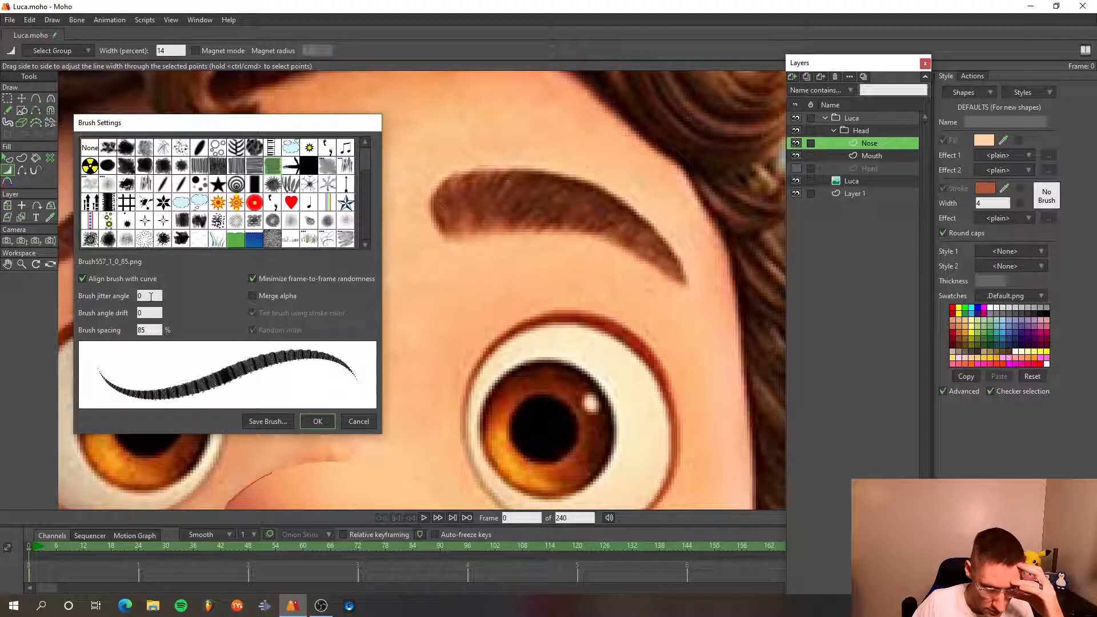
# - Try brush jitter angles up to 155 and settle on a jitter angle of 40
pyautogui.scroll(10, 151, 296)
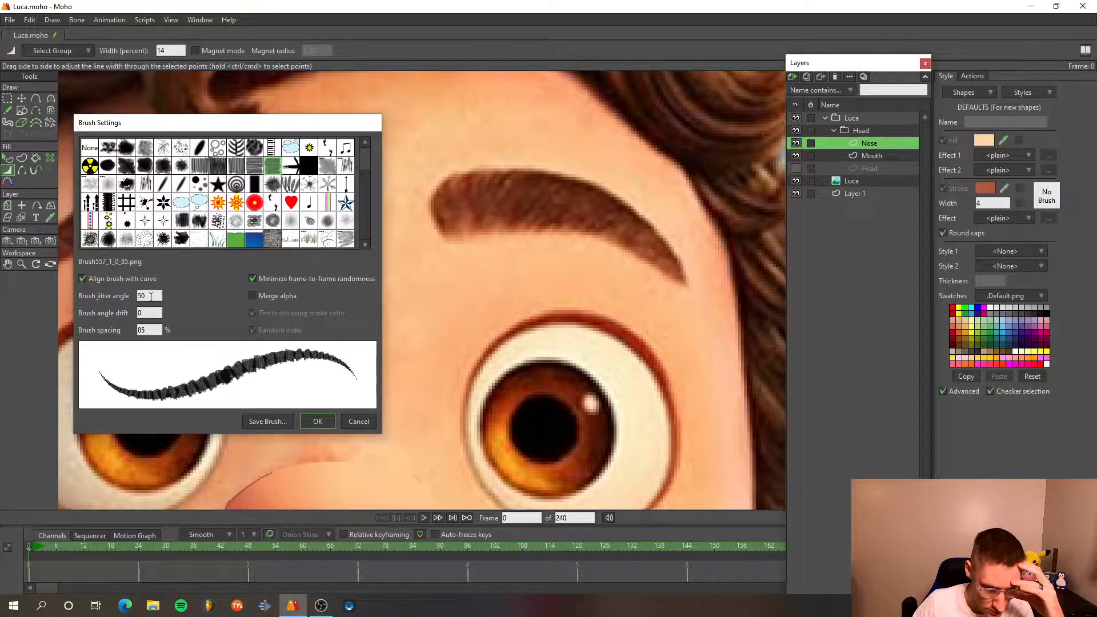
pyautogui.scroll(17, 151, 296)
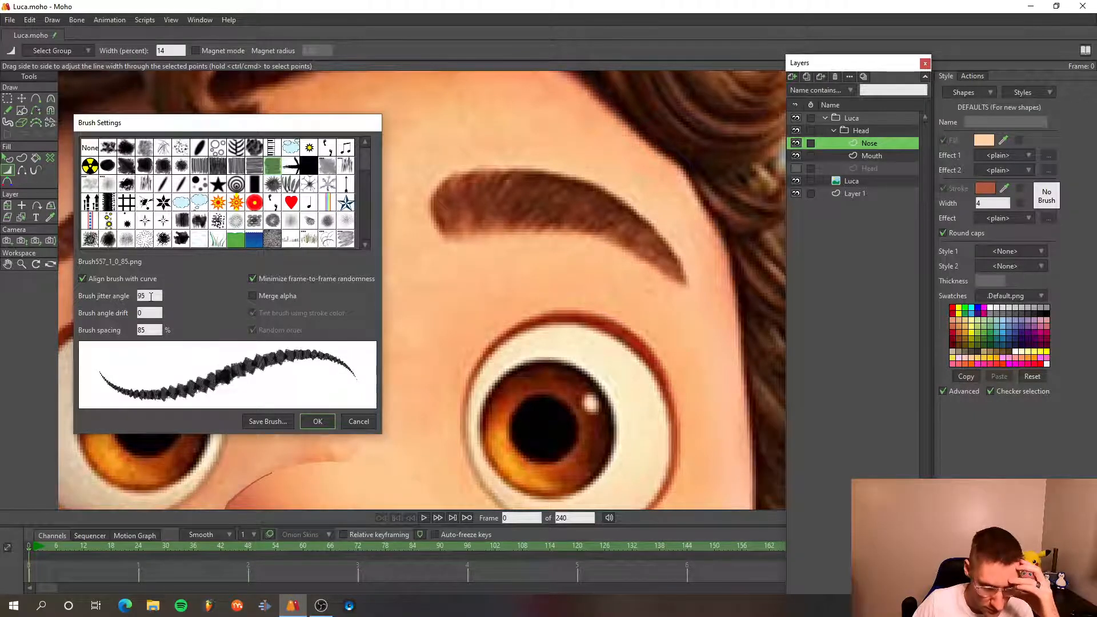
pyautogui.scroll(5, 151, 297)
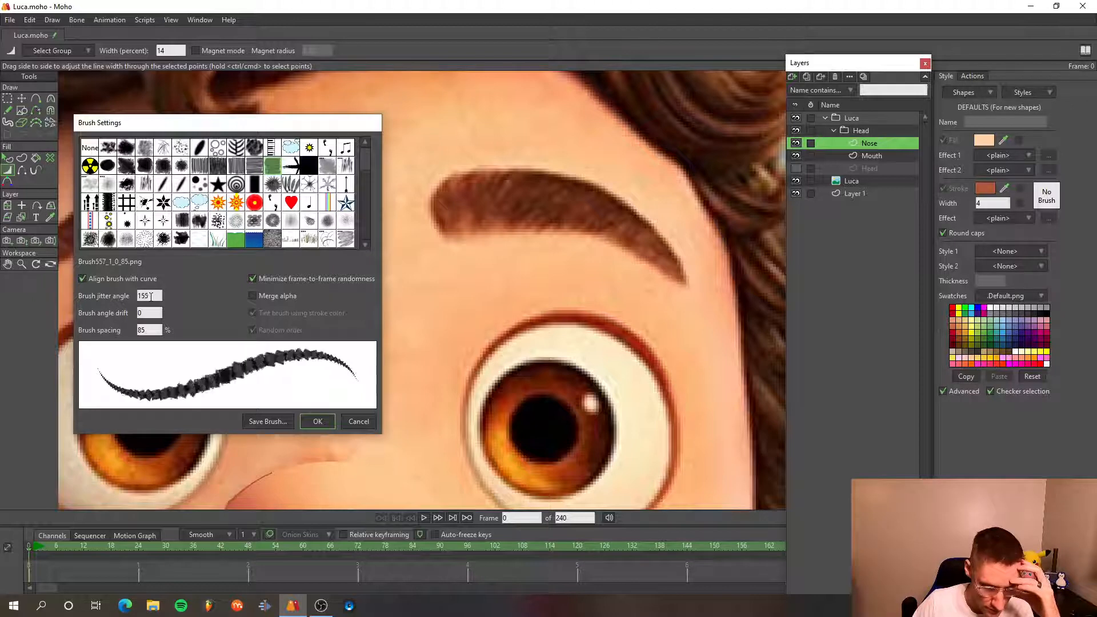
pyautogui.scroll(-19, 151, 296)
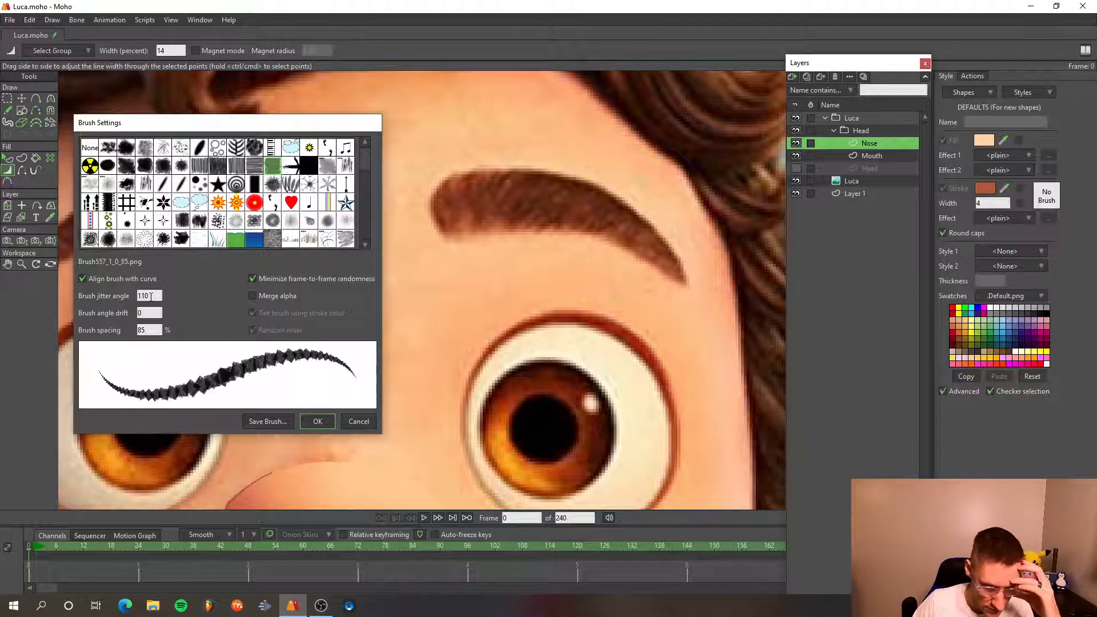
pyautogui.scroll(-5, 151, 296)
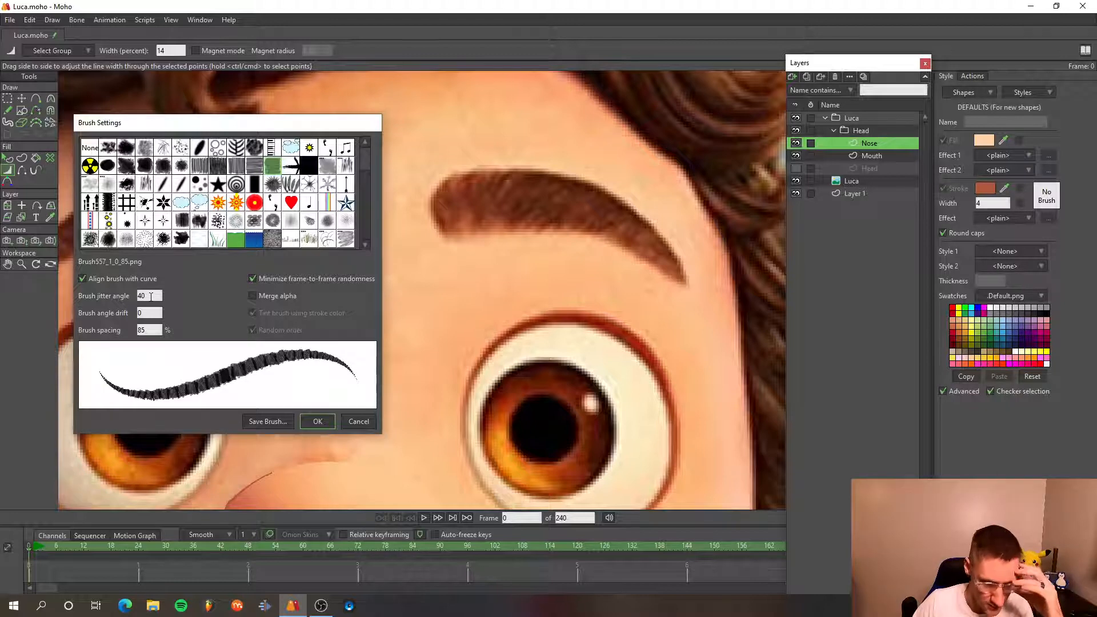
# - Try positive brush angle drift values up to 235 to compare the stroke texture
pyautogui.scroll(1, 147, 308)
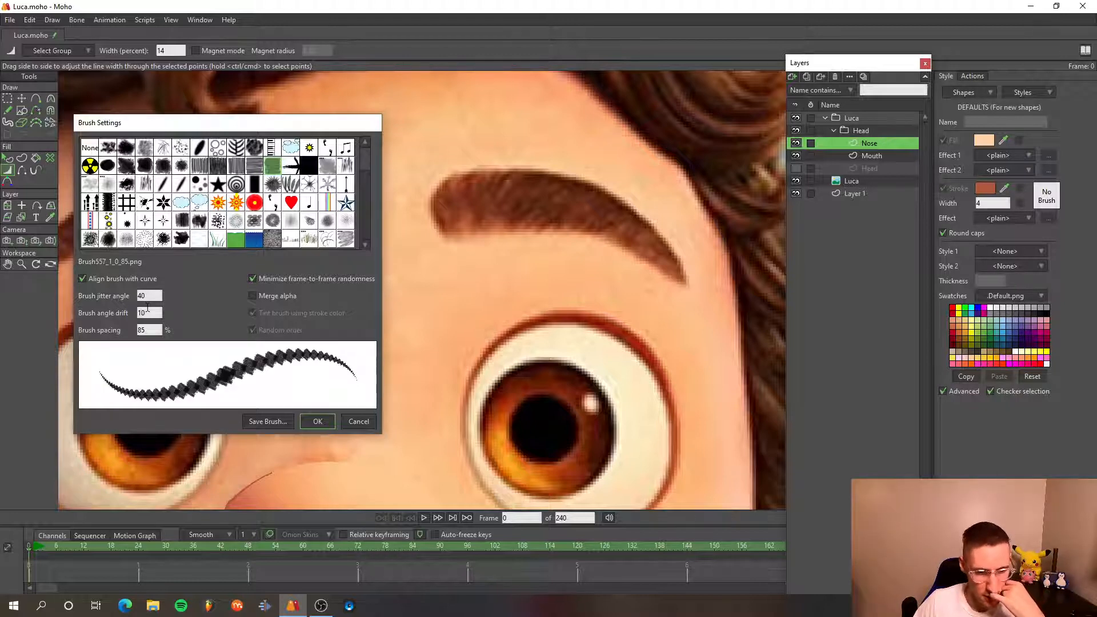
pyautogui.scroll(-2, 148, 308)
pyautogui.scroll(14, 148, 308)
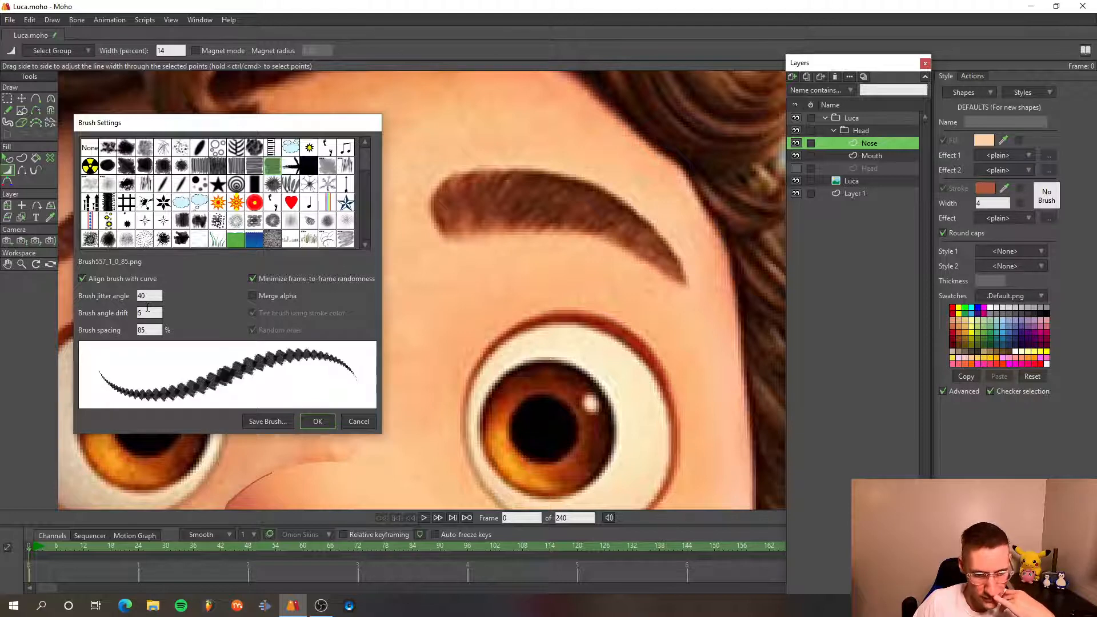
pyautogui.scroll(5, 147, 308)
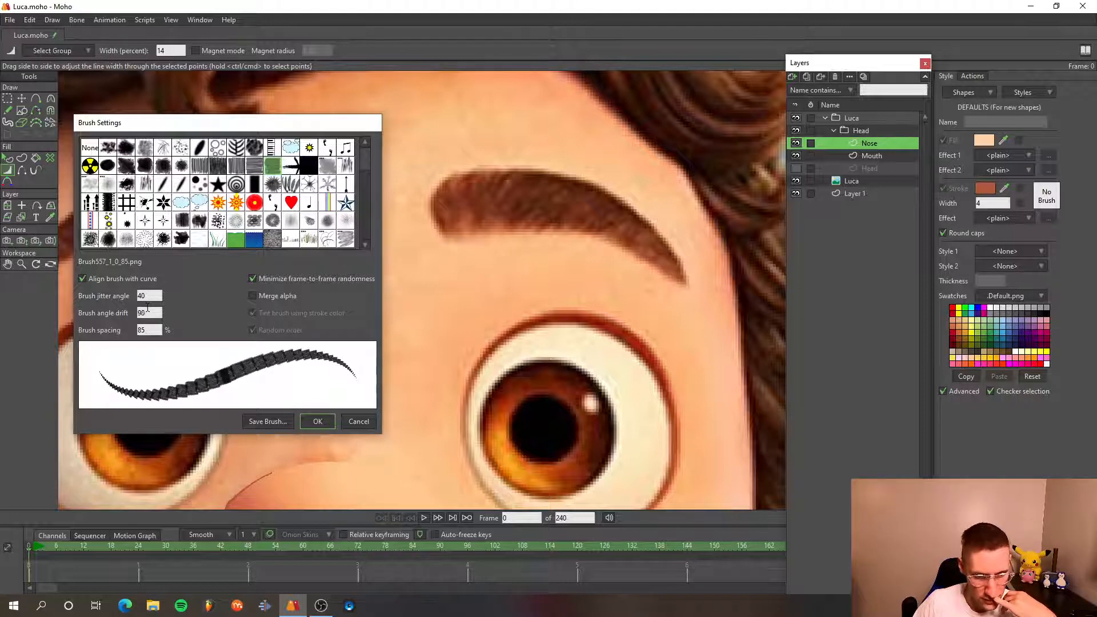
pyautogui.scroll(20, 148, 308)
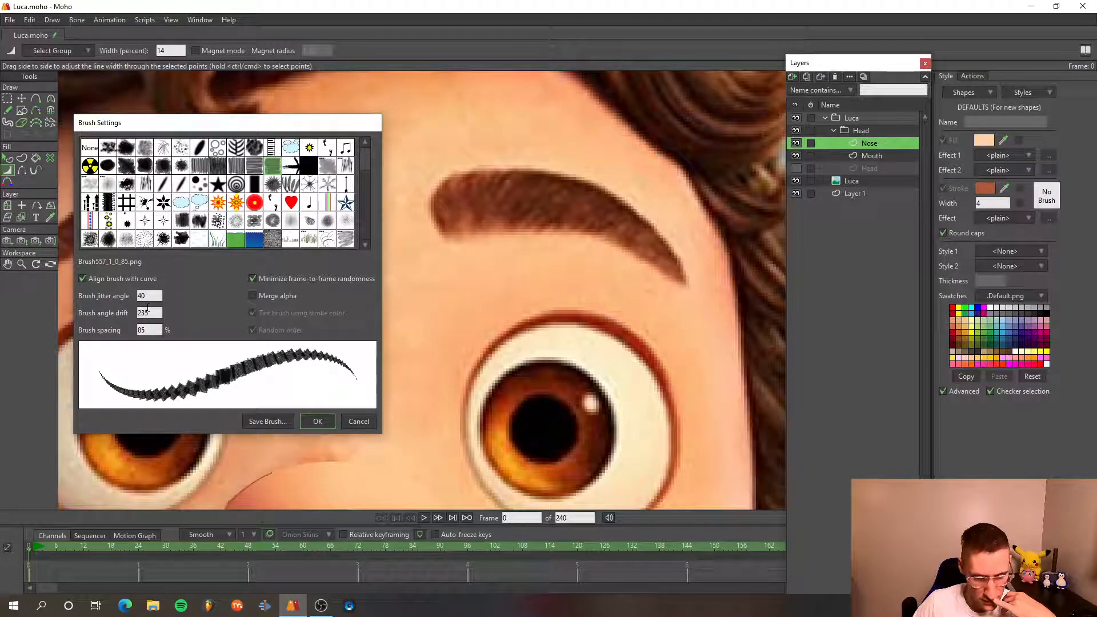
# - Try brush spacings between 55 and 95 percent, returning the spacing to 85 percent
pyautogui.scroll(-7, 151, 330)
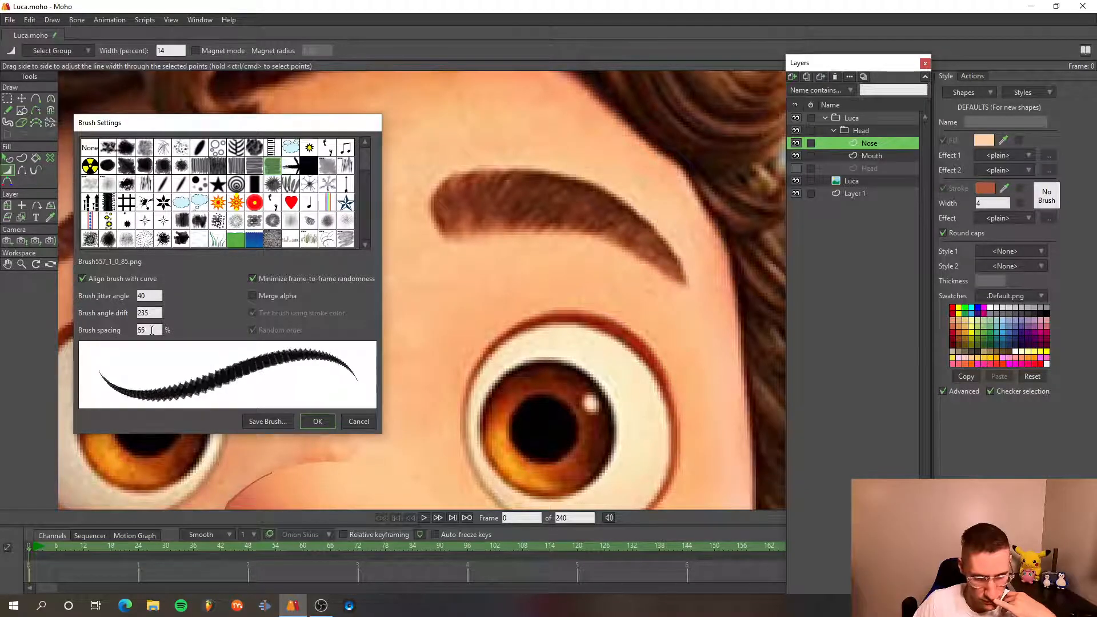
pyautogui.scroll(7, 151, 330)
pyautogui.scroll(-3, 152, 331)
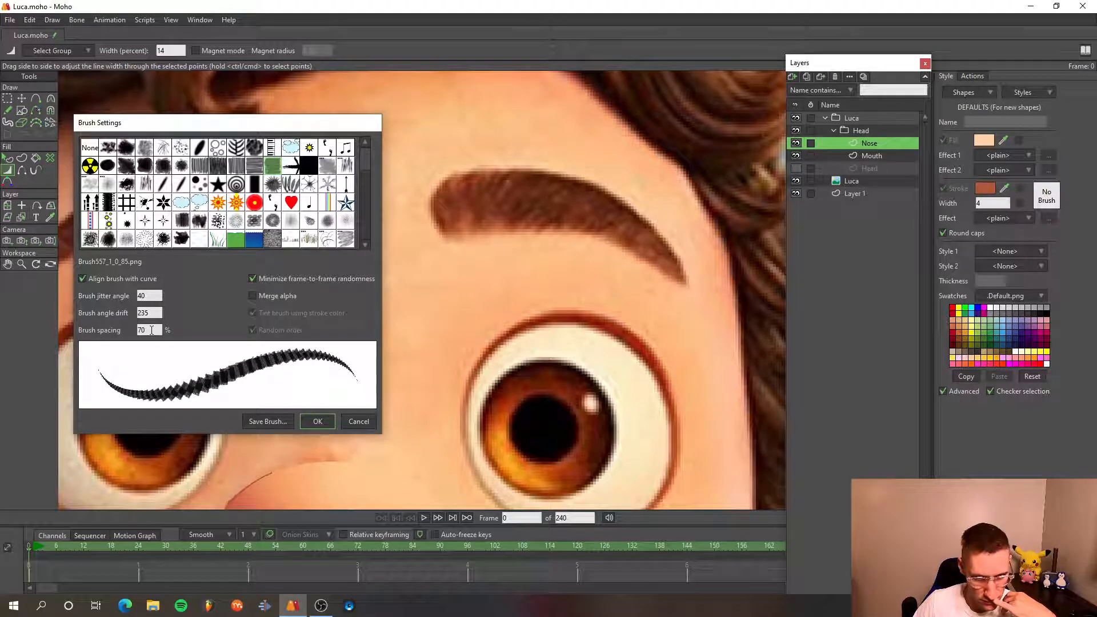
pyautogui.scroll(5, 151, 330)
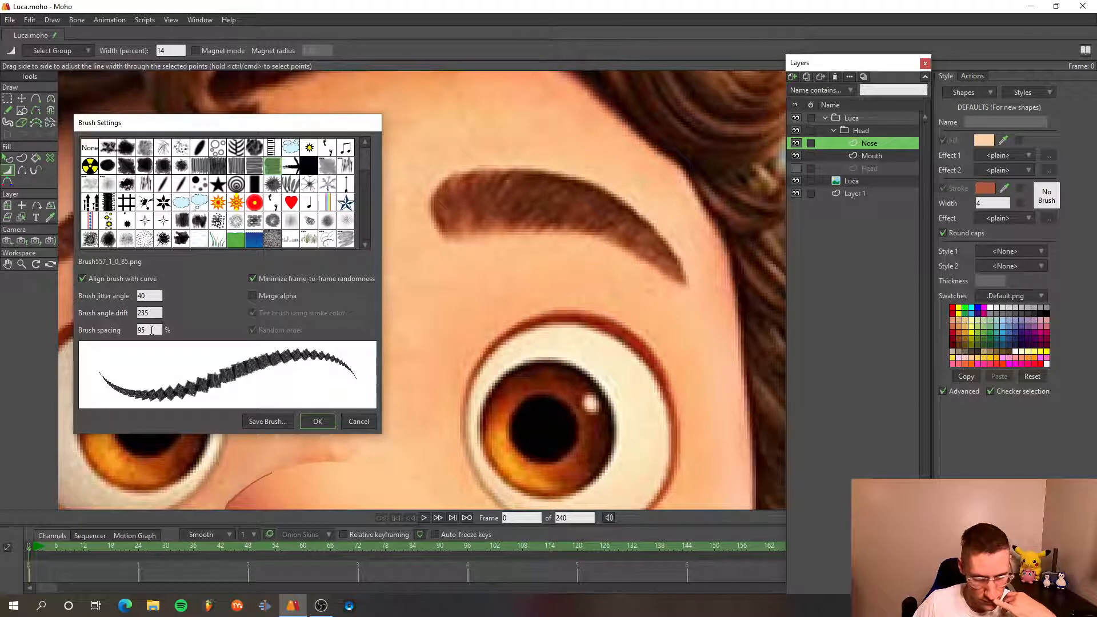
pyautogui.scroll(-1, 151, 331)
pyautogui.scroll(-1, 152, 331)
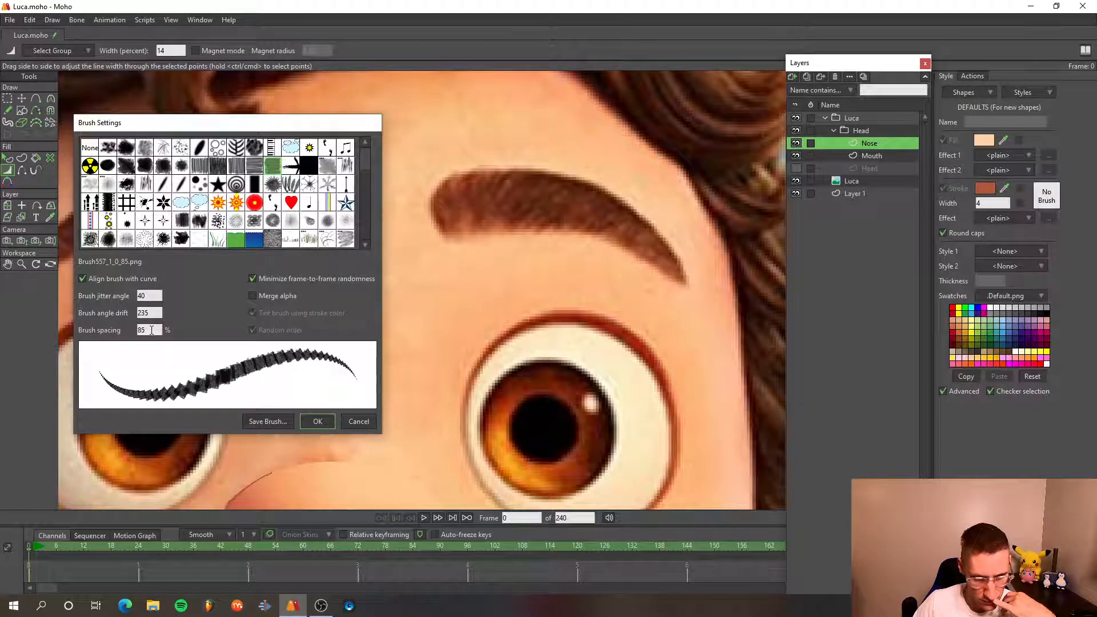
# - Set the brush angle drift to 0 and apply the brush settings
pyautogui.scroll(-3, 156, 311)
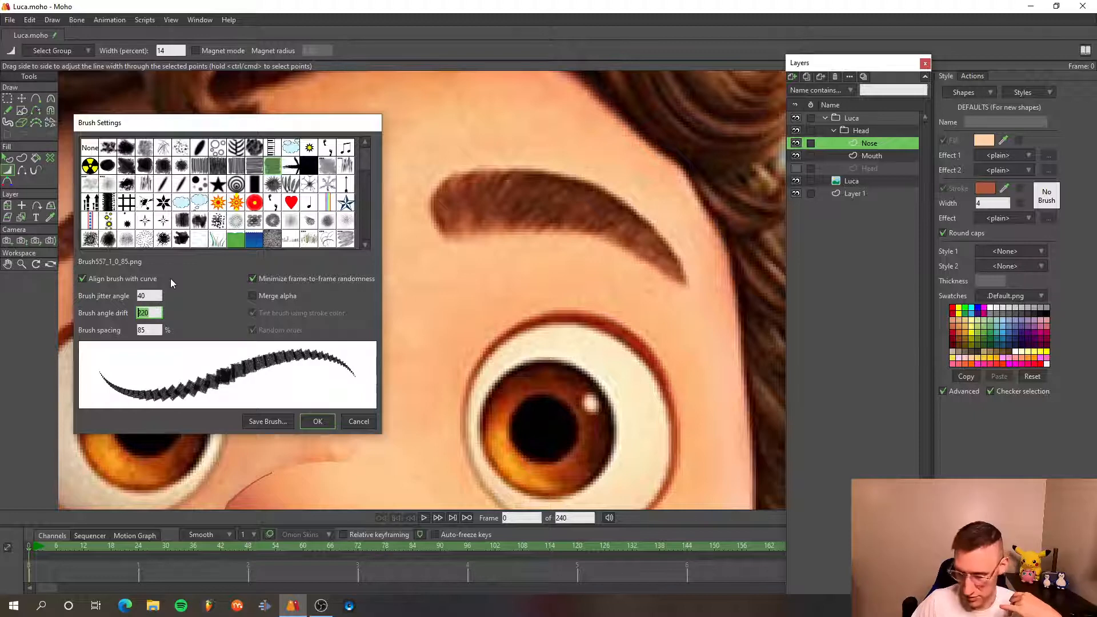
pyautogui.write('0')
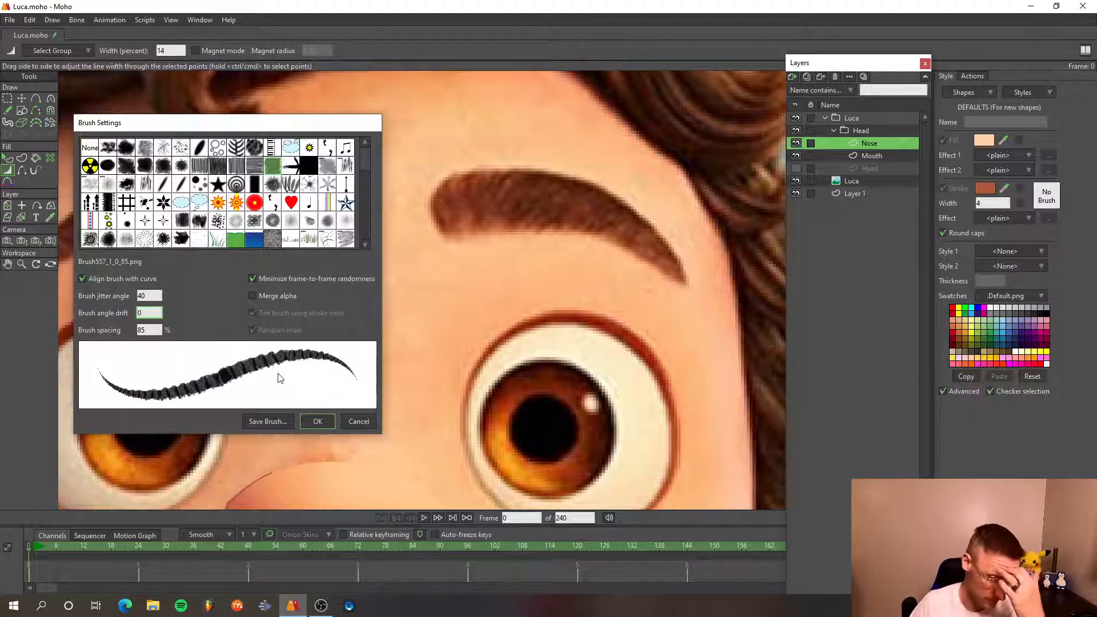
pyautogui.click(318, 422)
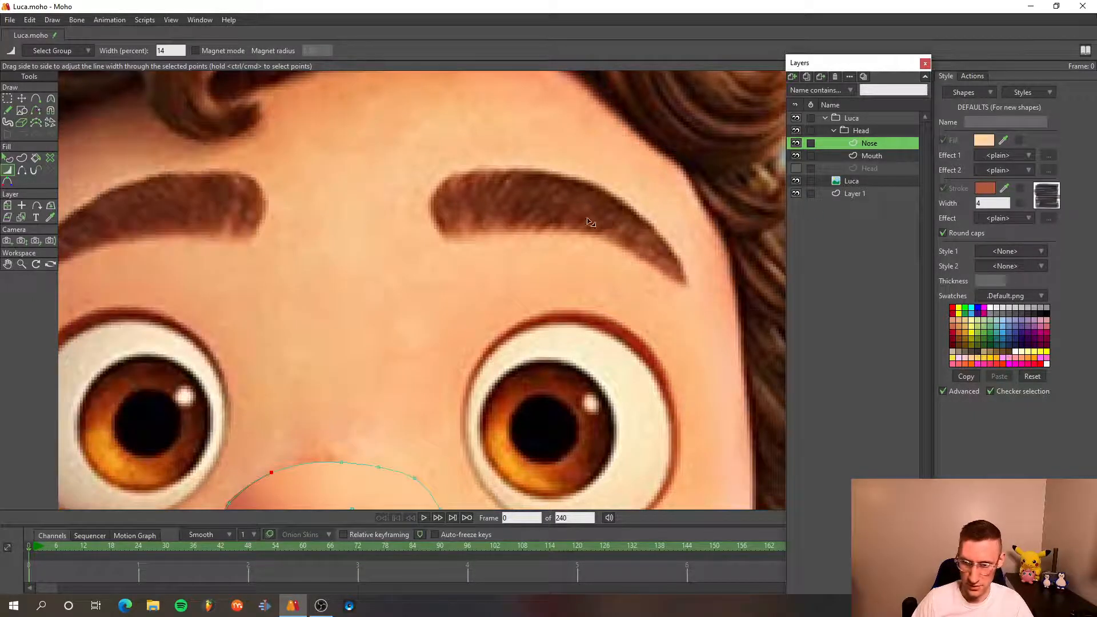
# - Sample the dark brown of the right-hand eyebrow in the reference image as the stroke color
pyautogui.scroll(5, 568, 190)
pyautogui.moveTo(565, 187); pyautogui.dragTo(518, 249)
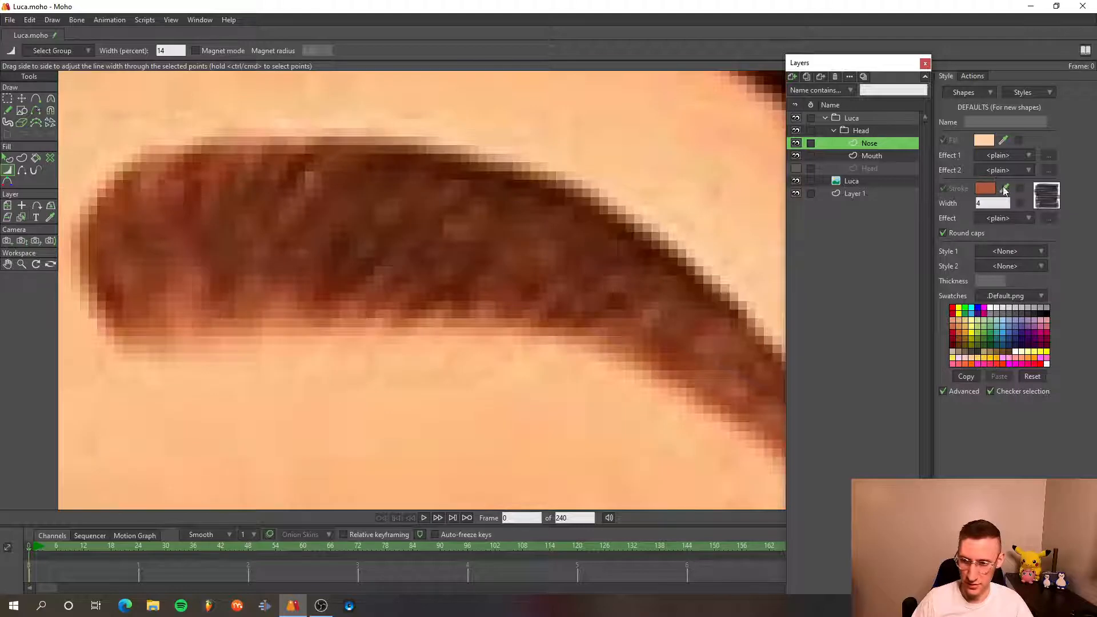
pyautogui.moveTo(1006, 191); pyautogui.dragTo(515, 230)
pyautogui.scroll(-5, 511, 236)
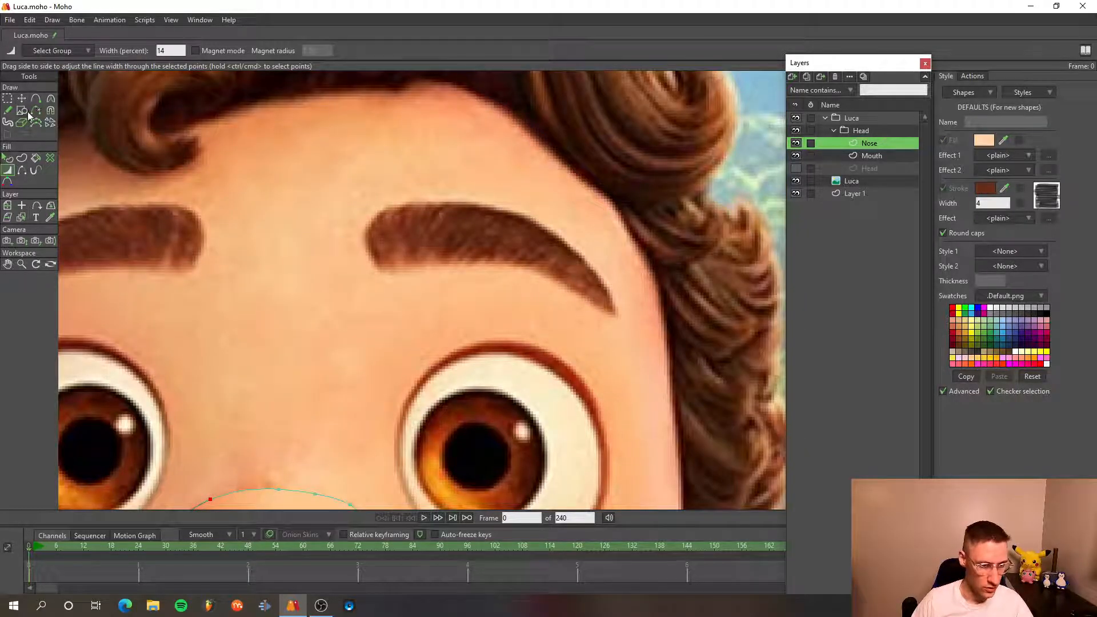
# - Add a six-point open curve along the middle of the right-hand eyebrow, from its inner end to its outer tip
pyautogui.click(35, 100)
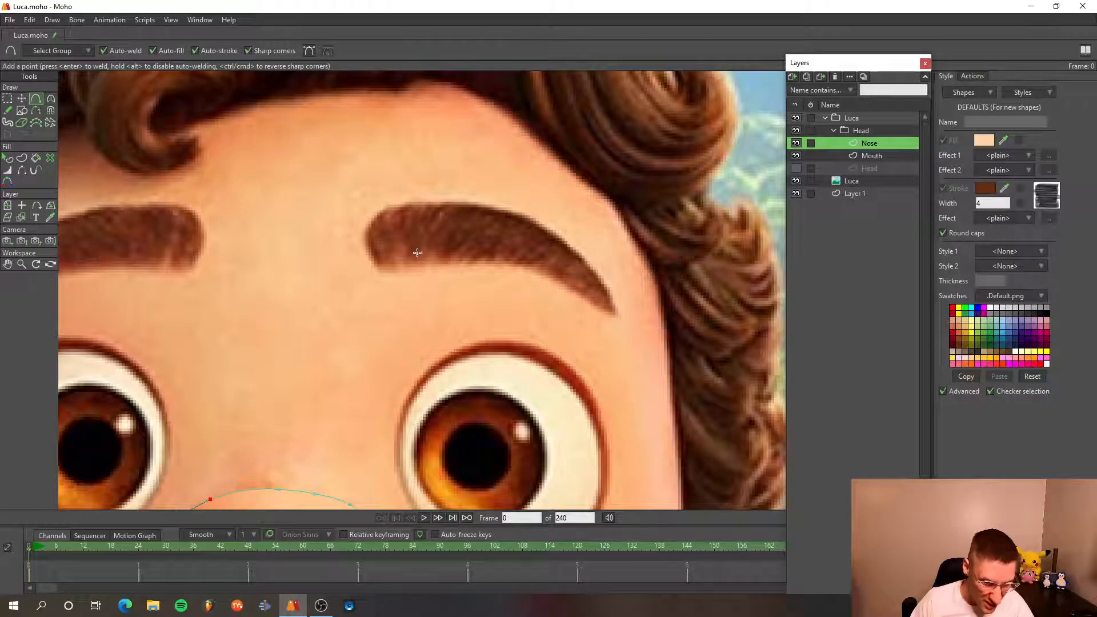
pyautogui.moveTo(376, 237)
pyautogui.mouseDown()
pyautogui.moveTo(526, 237)
pyautogui.moveTo(603, 290)
pyautogui.moveTo(616, 312)
pyautogui.moveTo(594, 292)
pyautogui.moveTo(610, 311)
pyautogui.mouseUp()
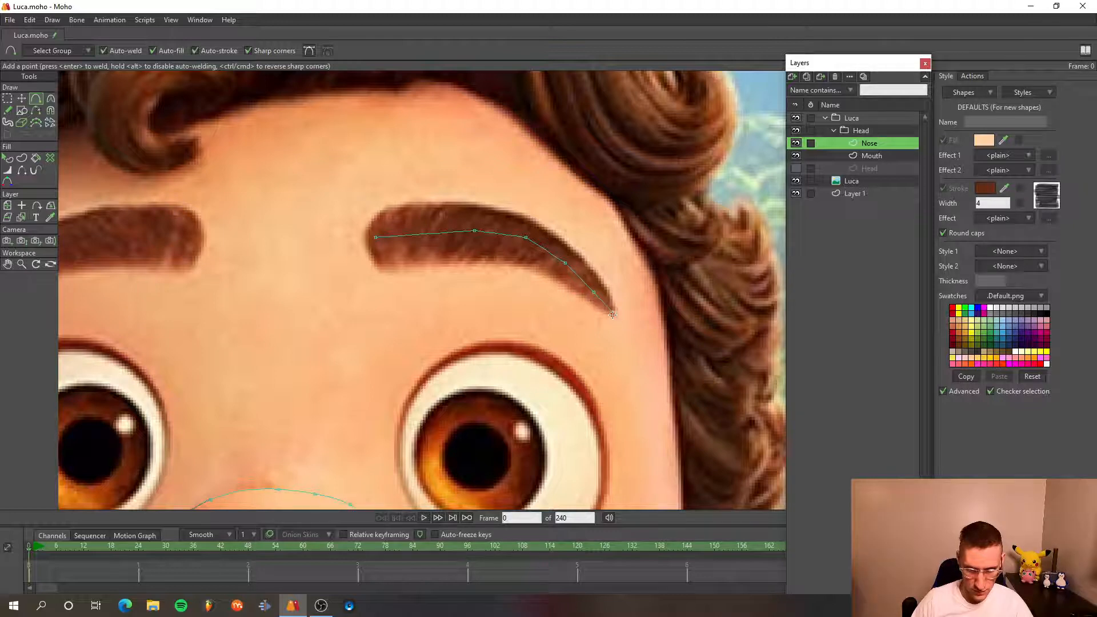
pyautogui.moveTo(512, 279); pyautogui.dragTo(405, 297)
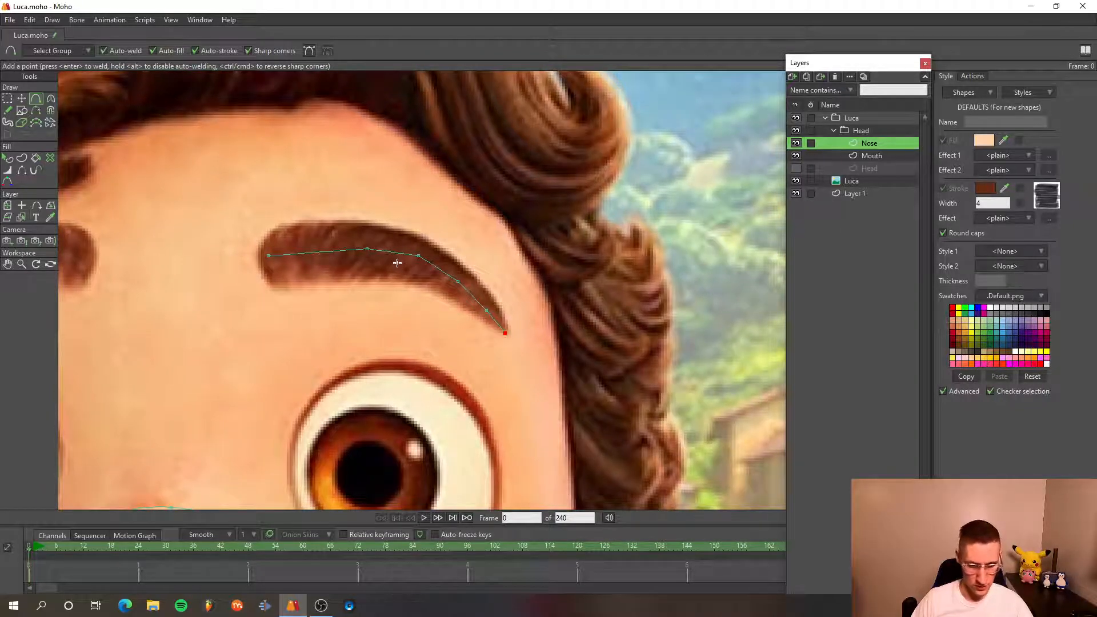
# - Select the whole eyebrow curve and create a stroke-only shape from it
pyautogui.press('t')
pyautogui.hotkey('ctrl', 'a')
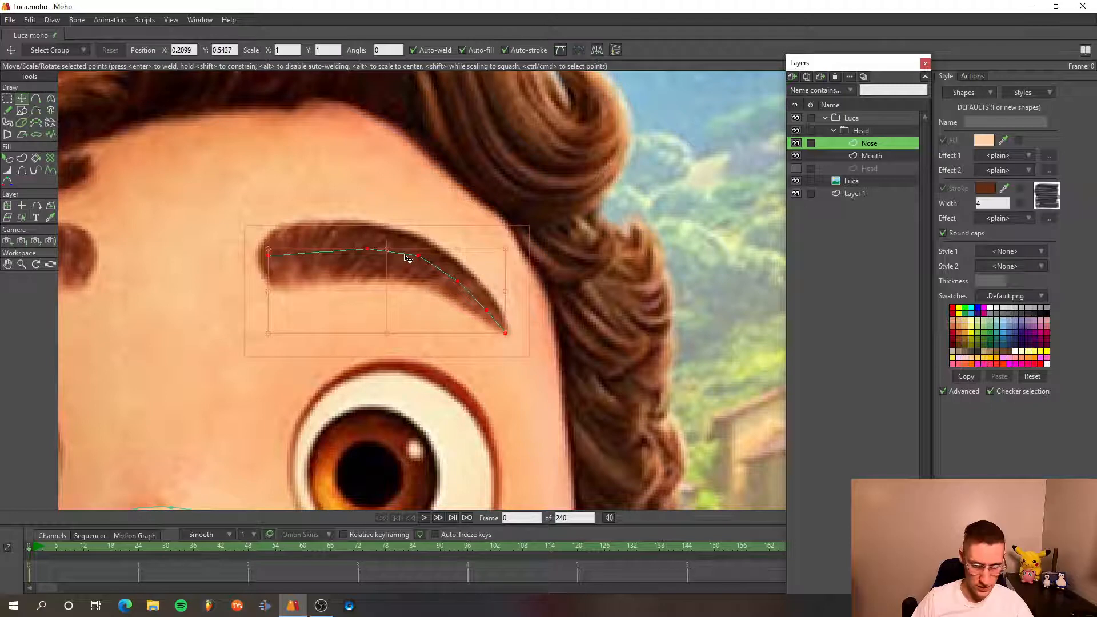
pyautogui.click(22, 159)
pyautogui.click(243, 51)
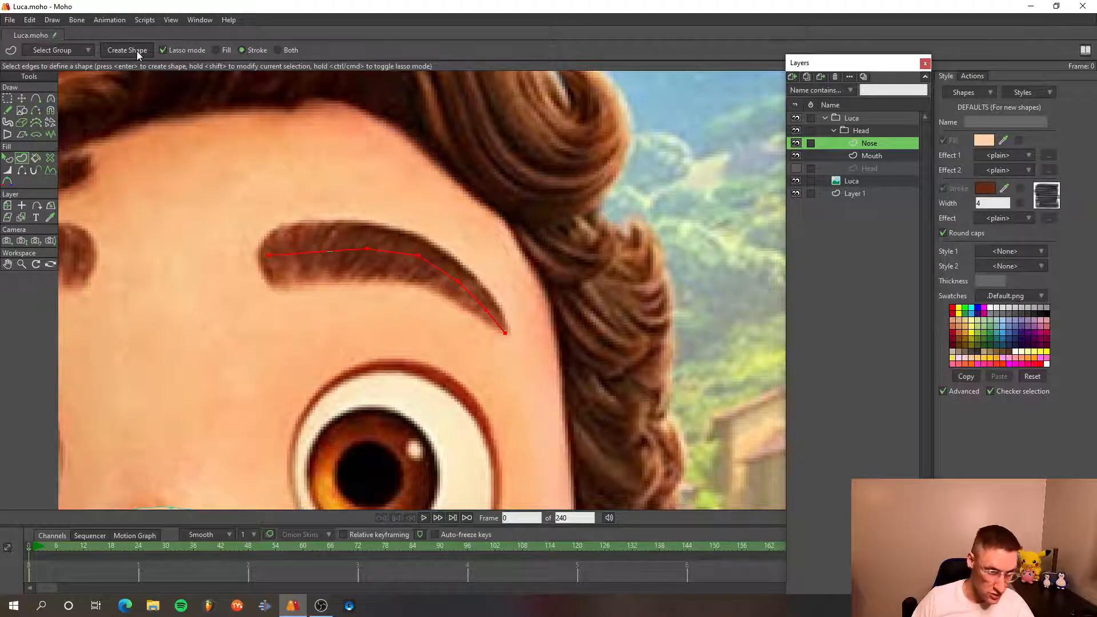
pyautogui.click(136, 50)
pyautogui.scroll(3, 343, 228)
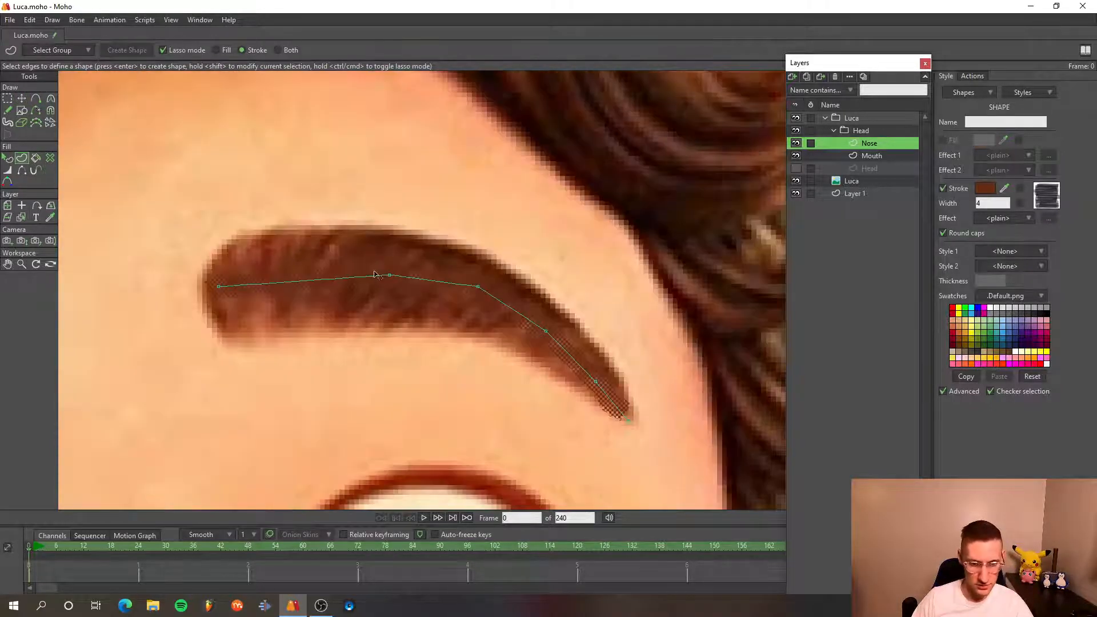
# - Select the right-hand eyebrow shape and set its stroke width to 13
pyautogui.scroll(-2, 376, 276)
pyautogui.scroll(-1, 377, 275)
pyautogui.press('t')
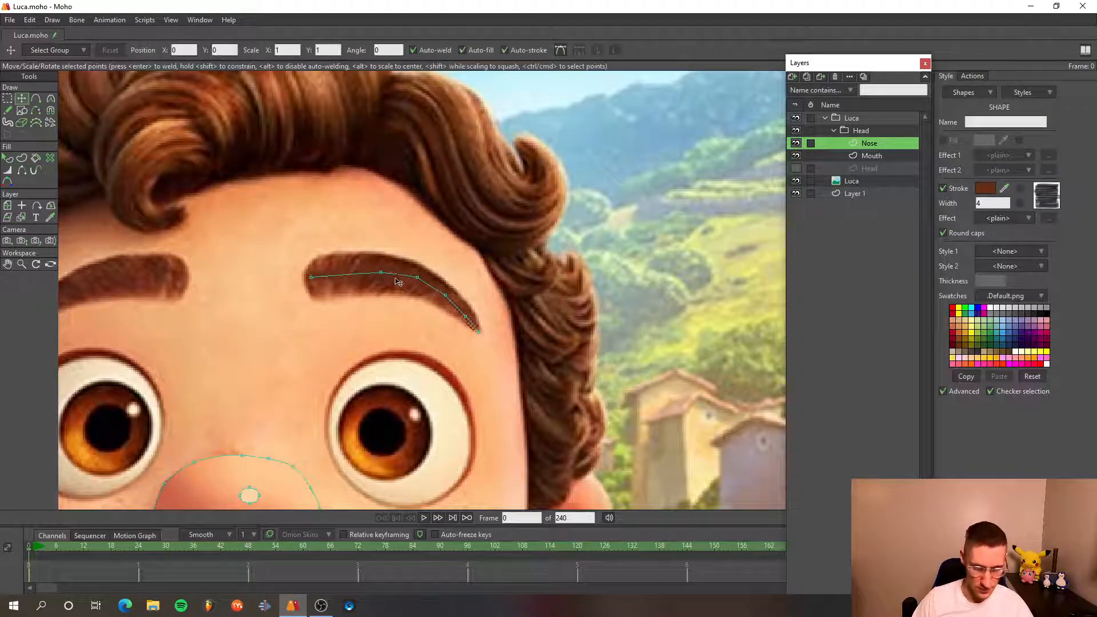
pyautogui.click(404, 279)
pyautogui.moveTo(404, 279)
pyautogui.mouseDown()
pyautogui.moveTo(527, 290)
pyautogui.moveTo(646, 281)
pyautogui.moveTo(518, 298)
pyautogui.moveTo(381, 295)
pyautogui.mouseUp()
pyautogui.scroll(3, 646, 282)
pyautogui.scroll(-2, 646, 282)
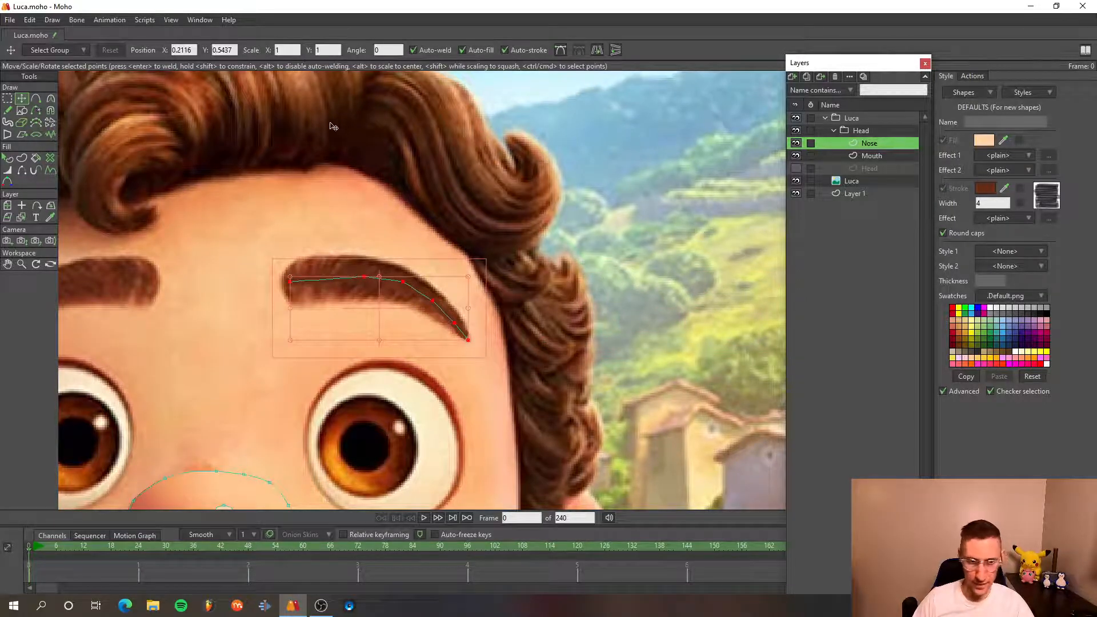
pyautogui.press('q')
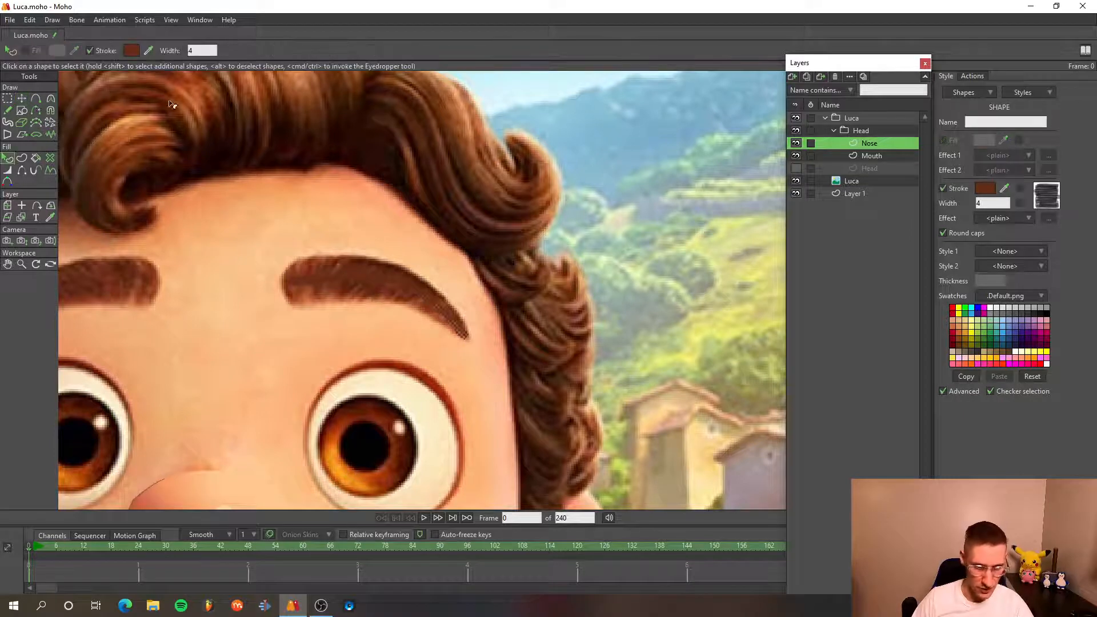
pyautogui.click(379, 281)
pyautogui.scroll(-3, 194, 51)
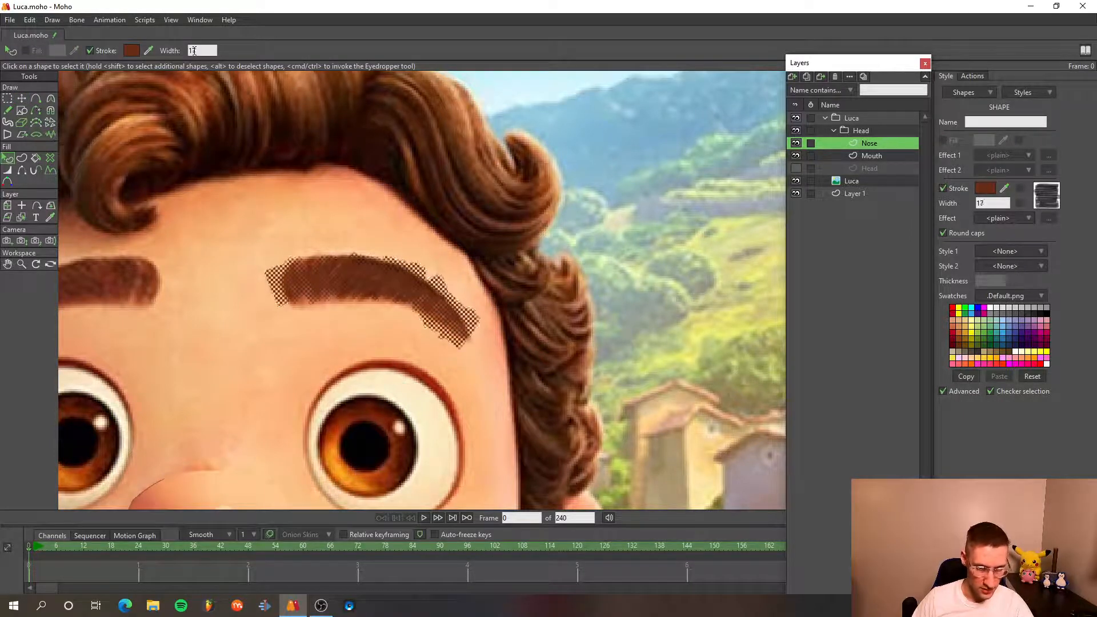
pyautogui.scroll(-1, 195, 51)
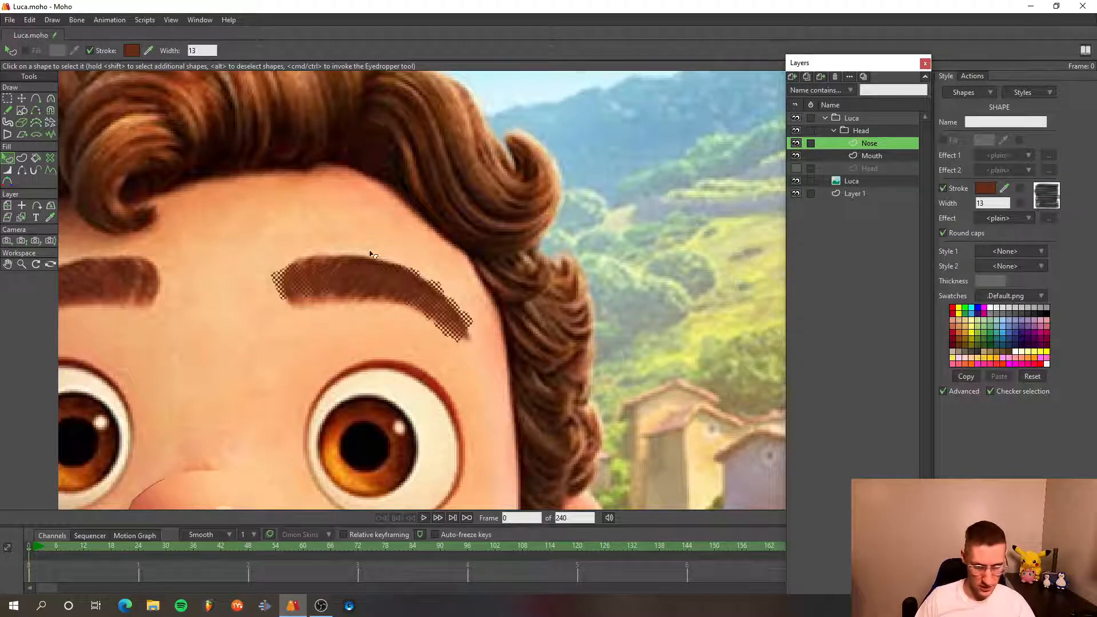
# - Deselect the eyebrow, check its stroke against the reference up close and in a rendered preview of the frame, and close the render
pyautogui.scroll(5, 377, 286)
pyautogui.scroll(-4, 379, 296)
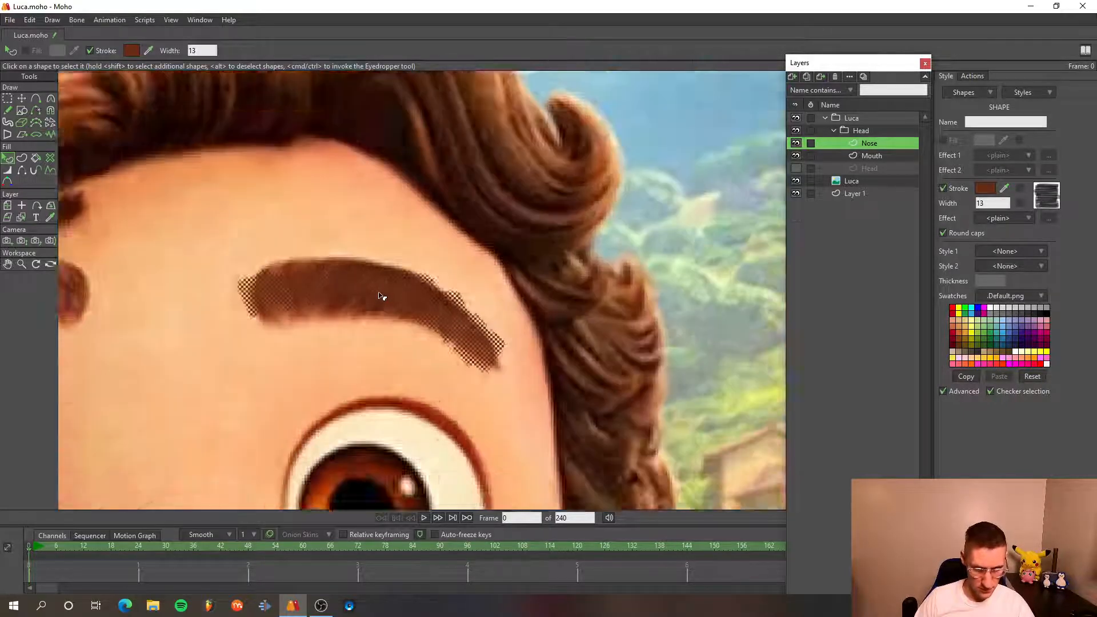
pyautogui.click(395, 233)
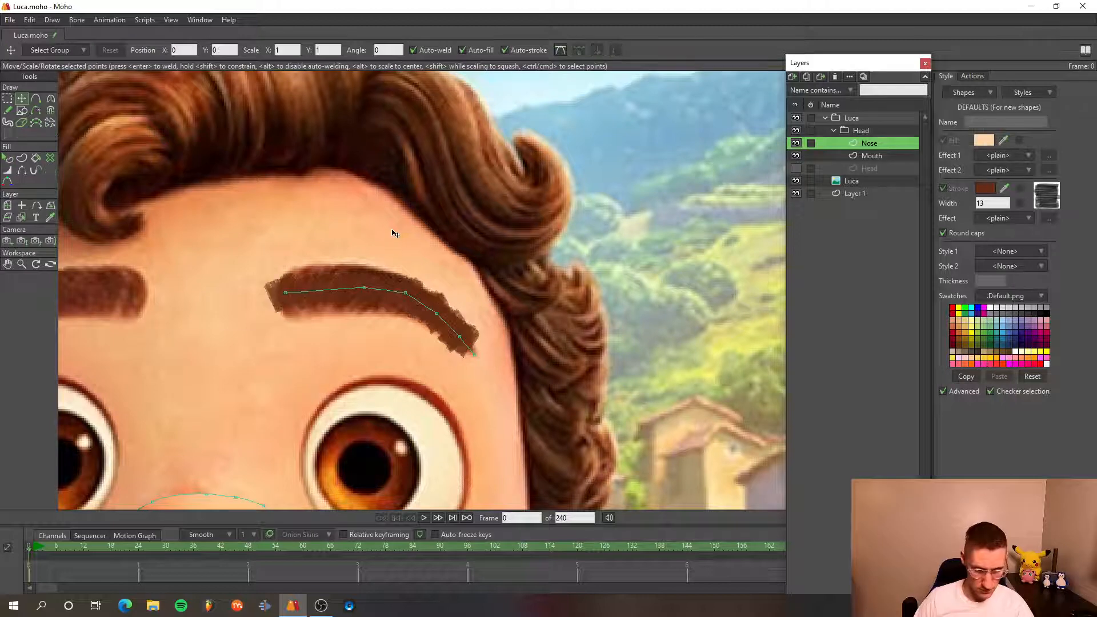
pyautogui.scroll(5, 305, 305)
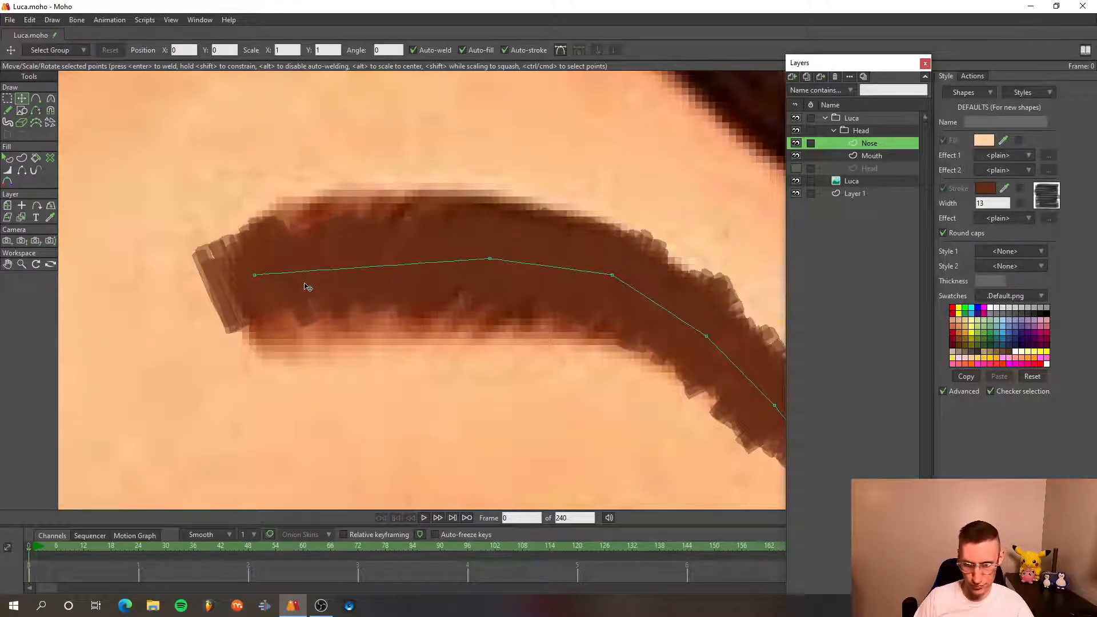
pyautogui.scroll(-2, 307, 286)
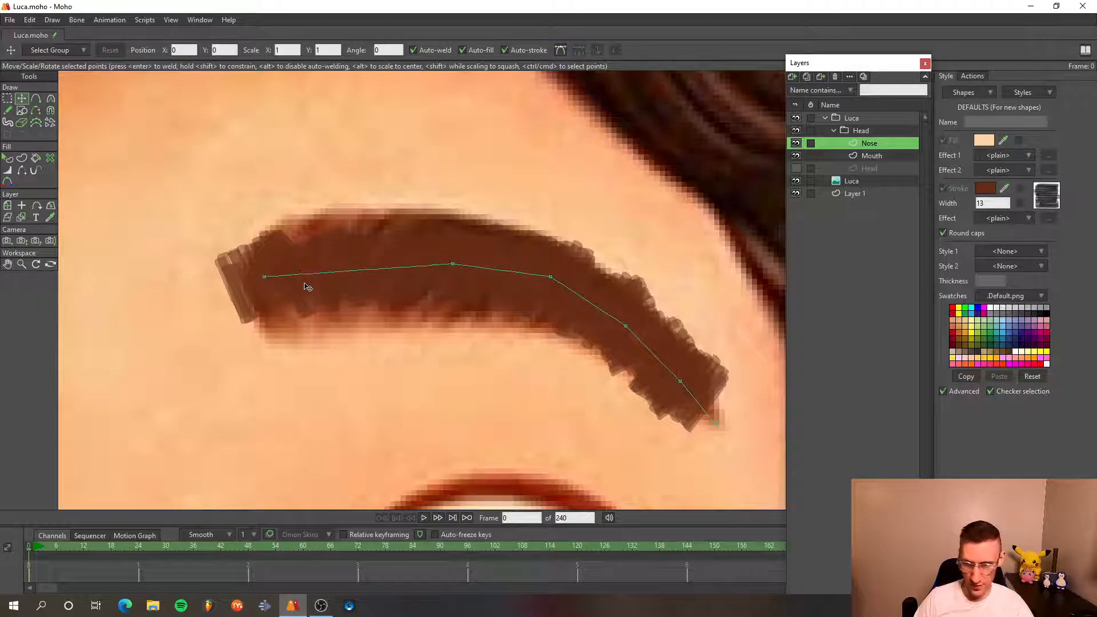
pyautogui.scroll(-3, 308, 287)
pyautogui.hotkey('ctrl', 'r')
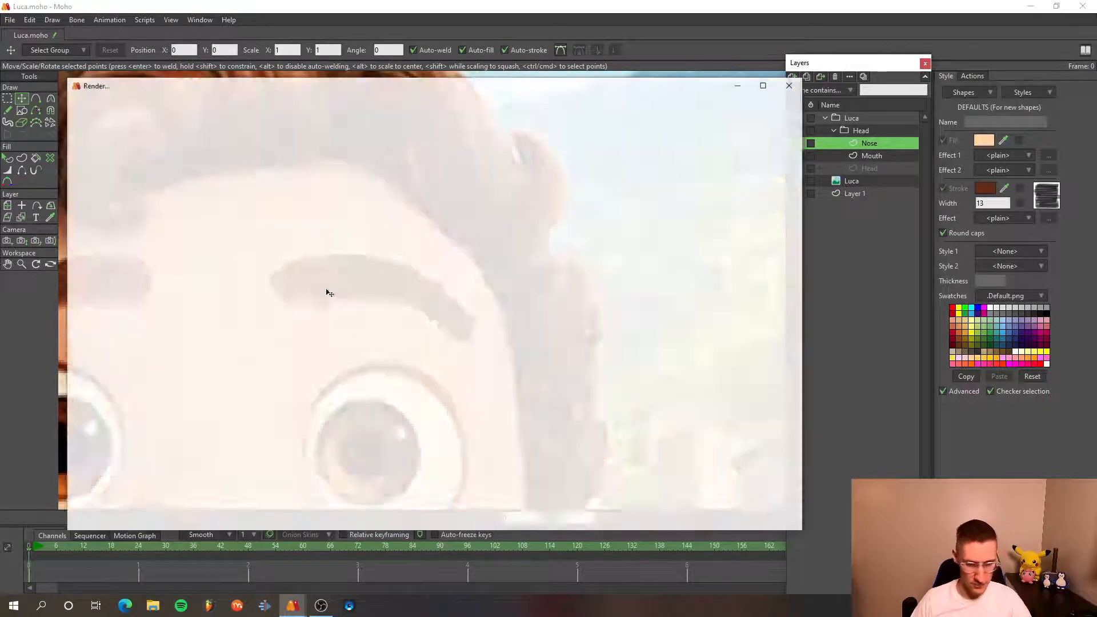
pyautogui.scroll(-4, 526, 250)
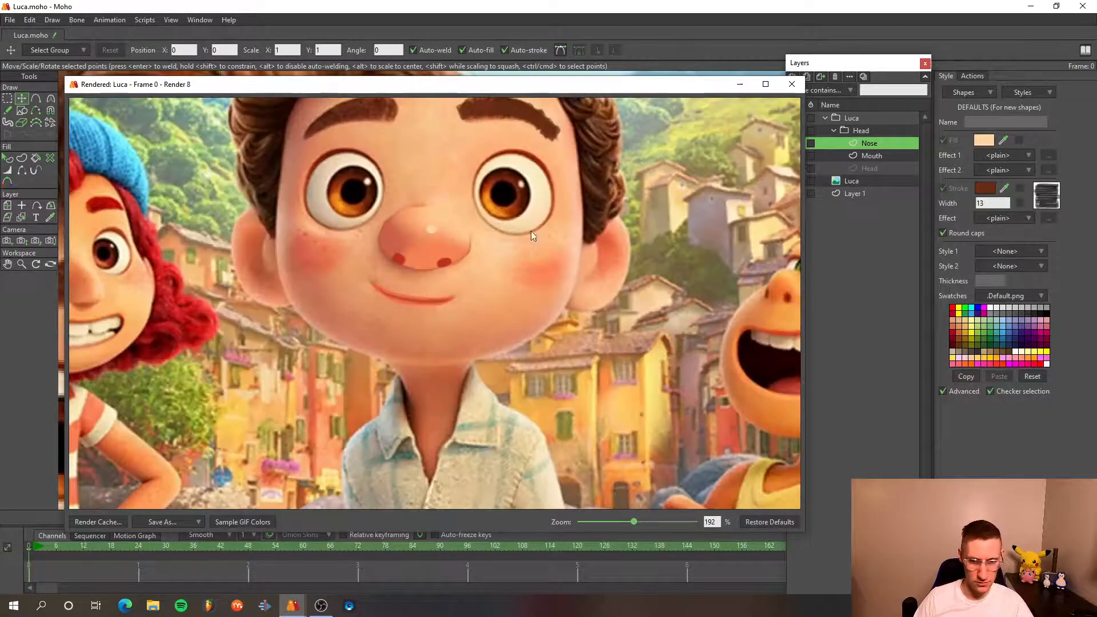
pyautogui.scroll(4, 481, 150)
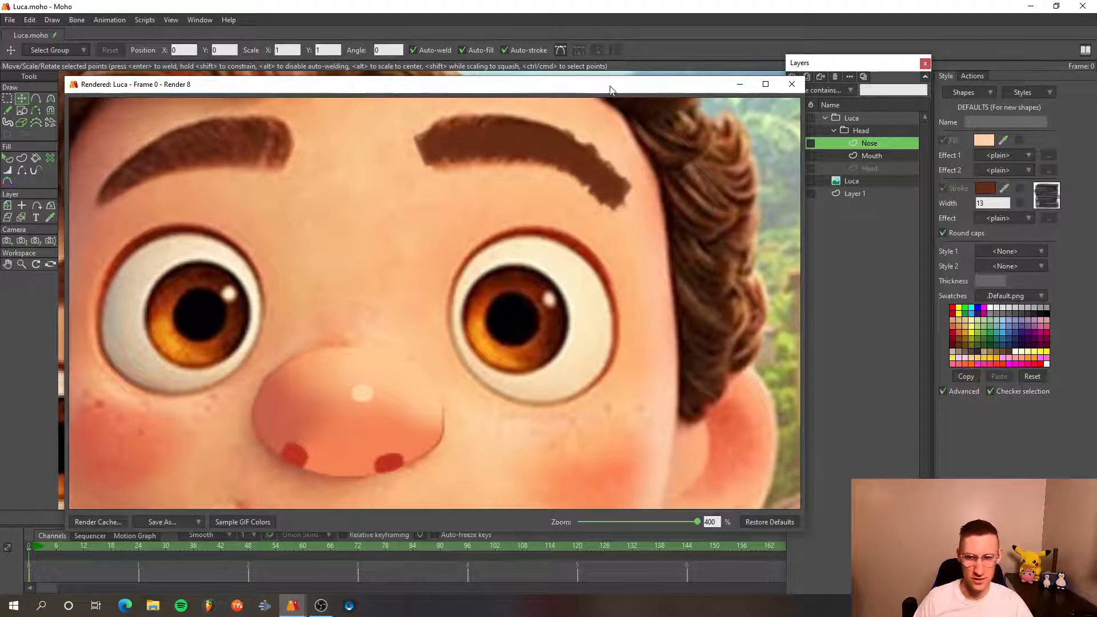
pyautogui.click(792, 84)
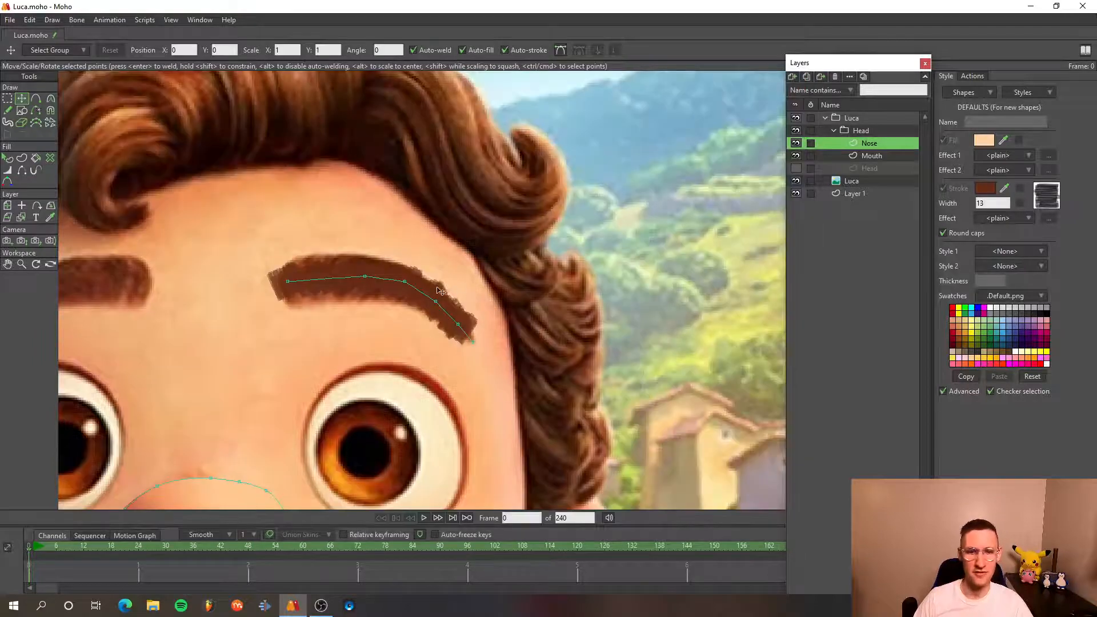
# - Vary the eyebrow's line width point by point, widening the inner end to 138 percent and tapering the outer tip to 20 percent
pyautogui.scroll(3, 338, 303)
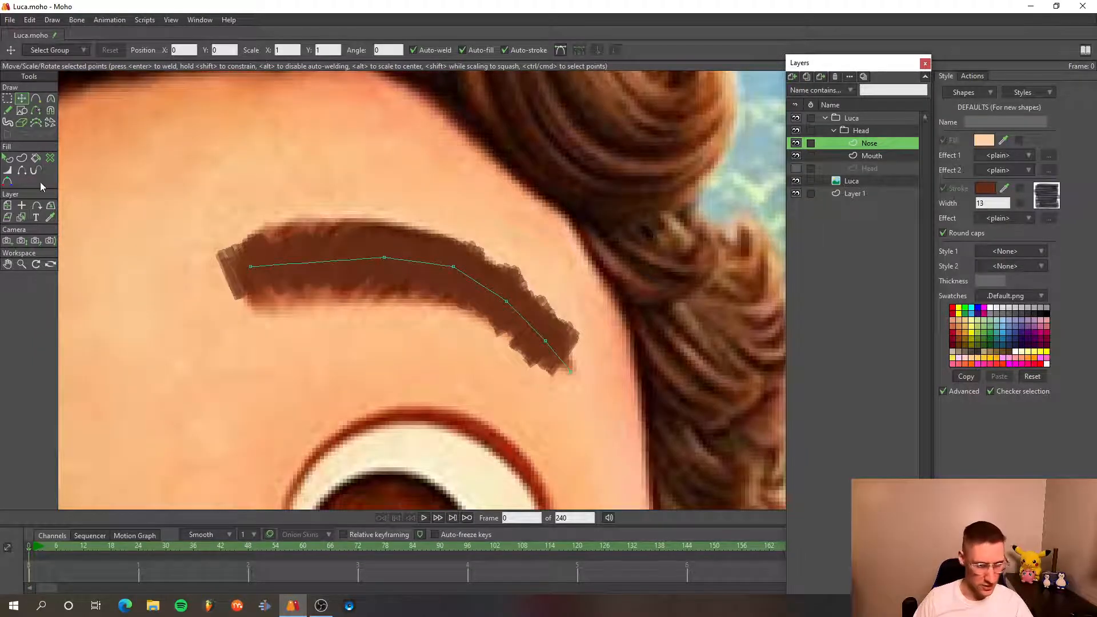
pyautogui.click(7, 171)
pyautogui.moveTo(249, 266)
pyautogui.mouseDown()
pyautogui.moveTo(287, 255)
pyautogui.moveTo(266, 266)
pyautogui.mouseUp()
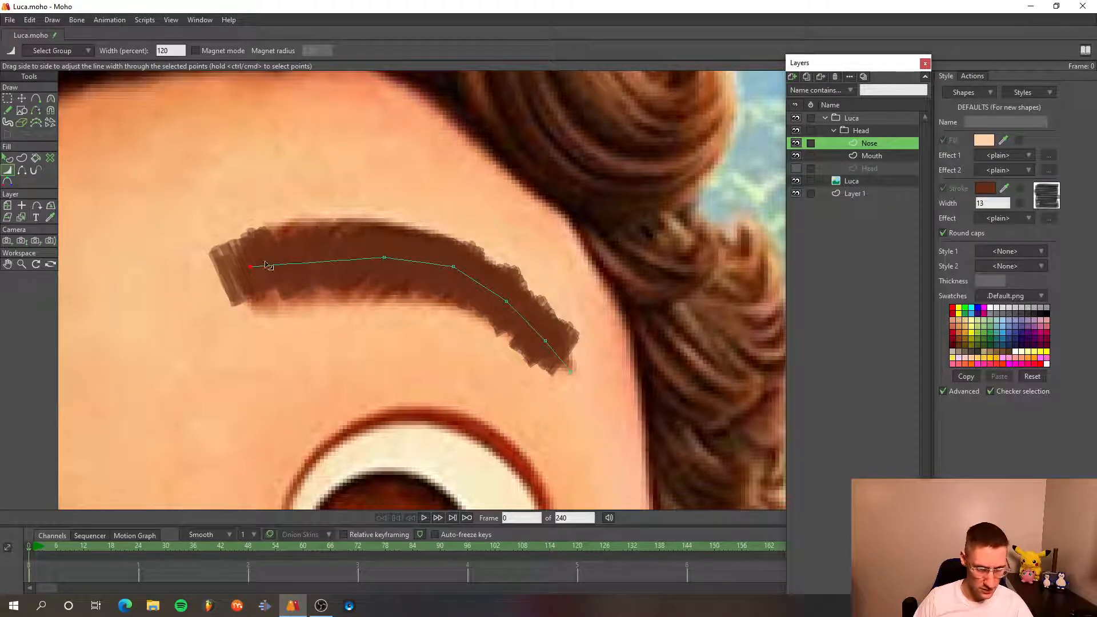
pyautogui.moveTo(384, 261)
pyautogui.mouseDown()
pyautogui.moveTo(461, 272)
pyautogui.moveTo(500, 301)
pyautogui.mouseUp()
pyautogui.moveTo(544, 336); pyautogui.dragTo(530, 337)
pyautogui.moveTo(571, 369); pyautogui.dragTo(552, 364)
pyautogui.scroll(-5, 473, 319)
pyautogui.scroll(8, 362, 296)
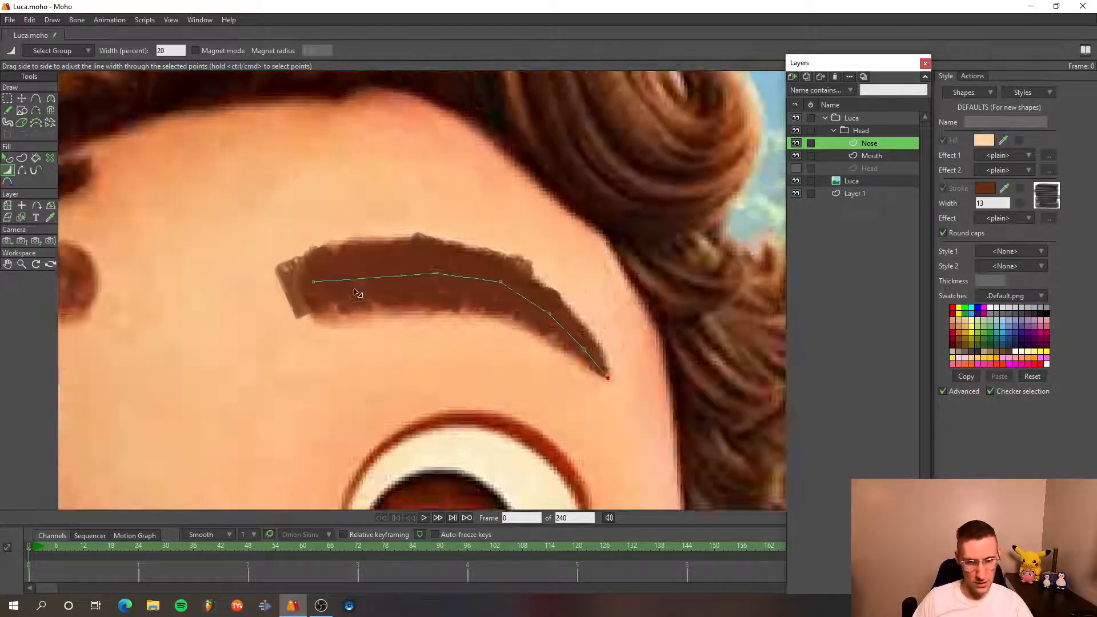
pyautogui.moveTo(304, 276)
pyautogui.mouseDown()
pyautogui.moveTo(323, 280)
pyautogui.moveTo(305, 274)
pyautogui.mouseUp()
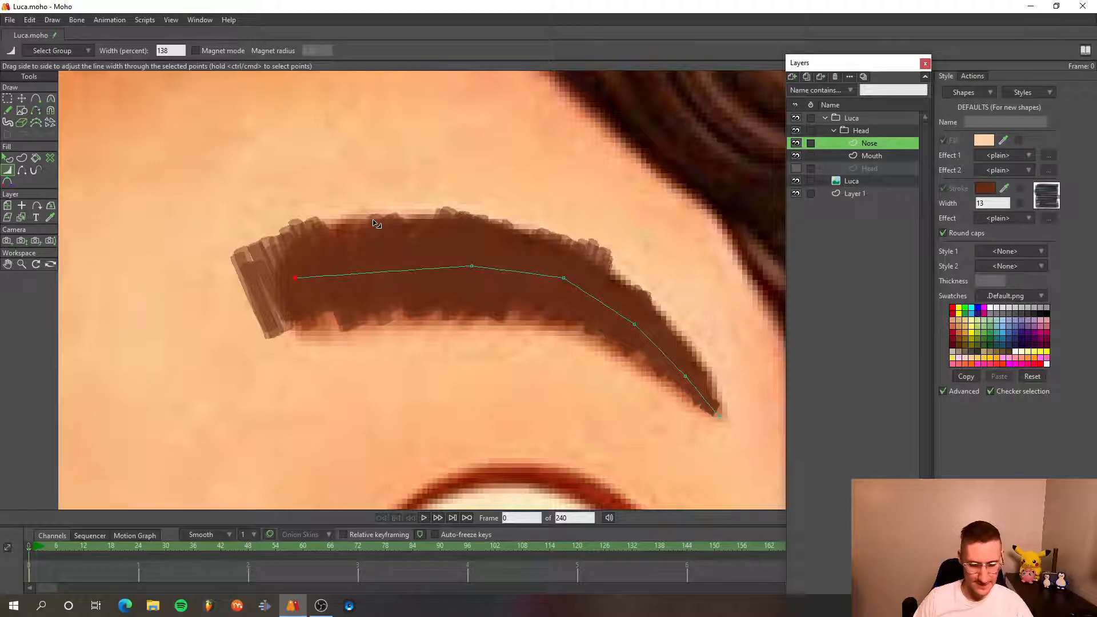
# - Hide the Luca reference image layer to inspect the eyebrow's brush texture on its own
pyautogui.click(796, 181)
pyautogui.scroll(-5, 693, 237)
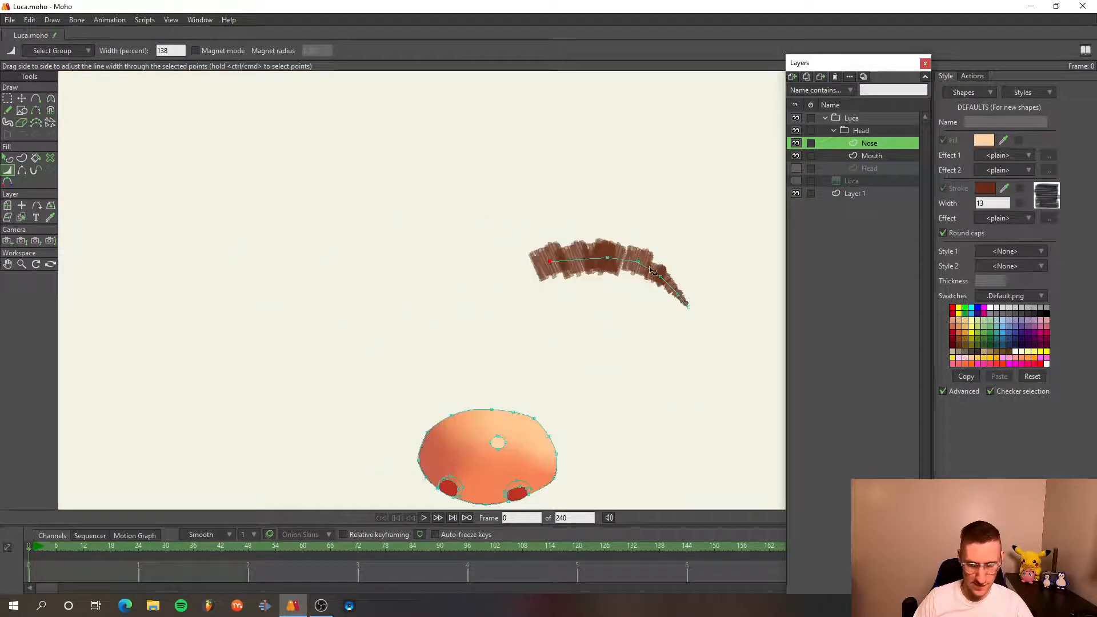
pyautogui.scroll(5, 575, 259)
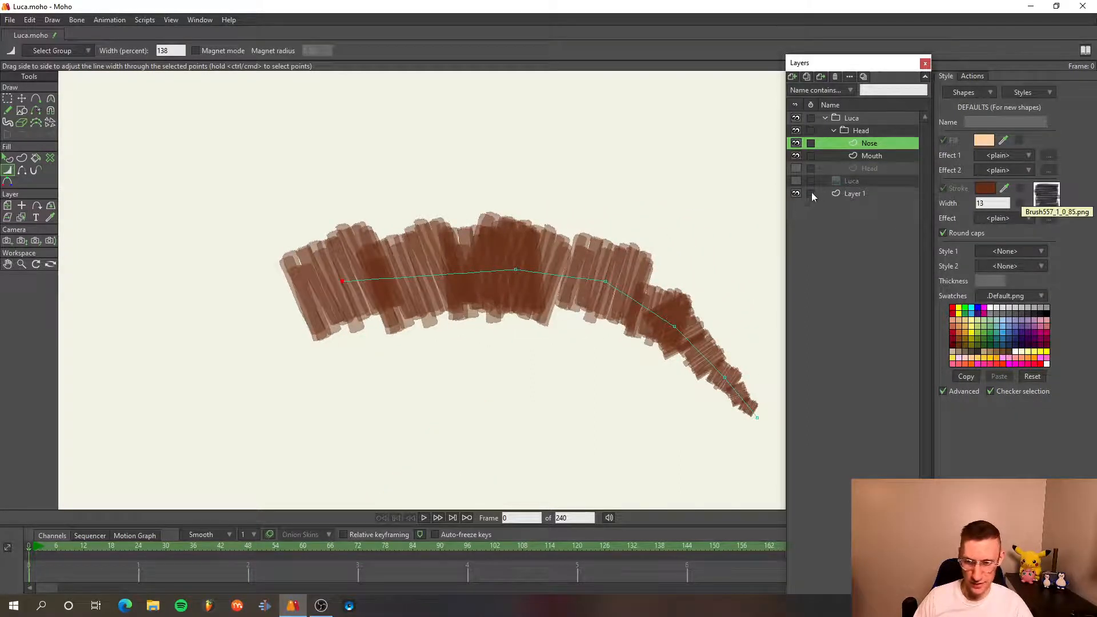
# - Try to apply the blue star brush Brush542_0_45_100.png to the eyebrow without selecting its shape
pyautogui.click(1057, 191)
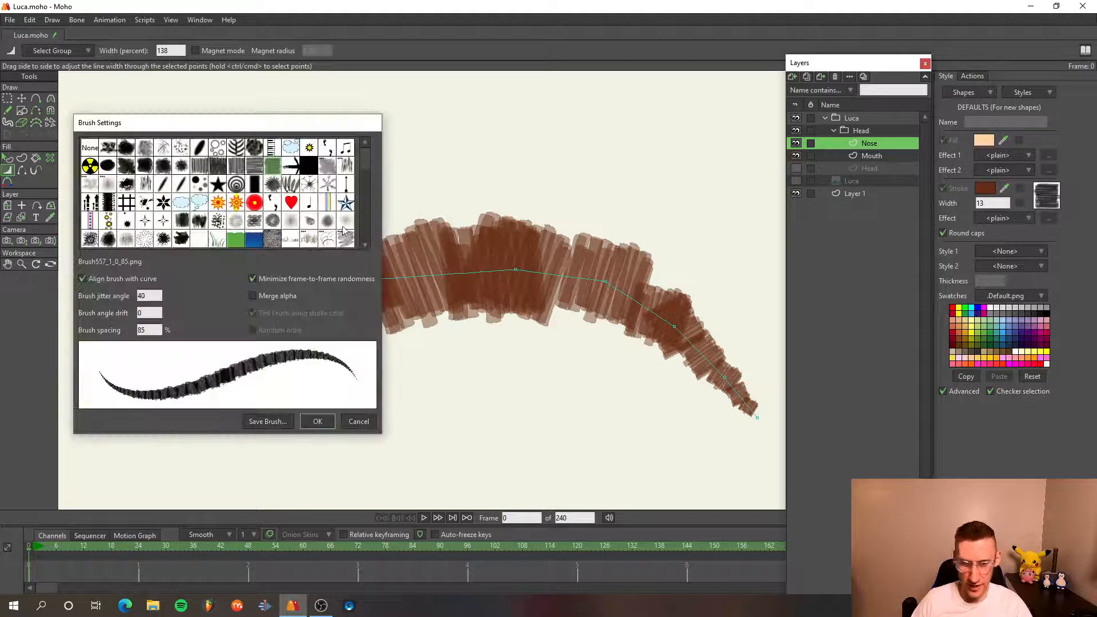
pyautogui.click(349, 203)
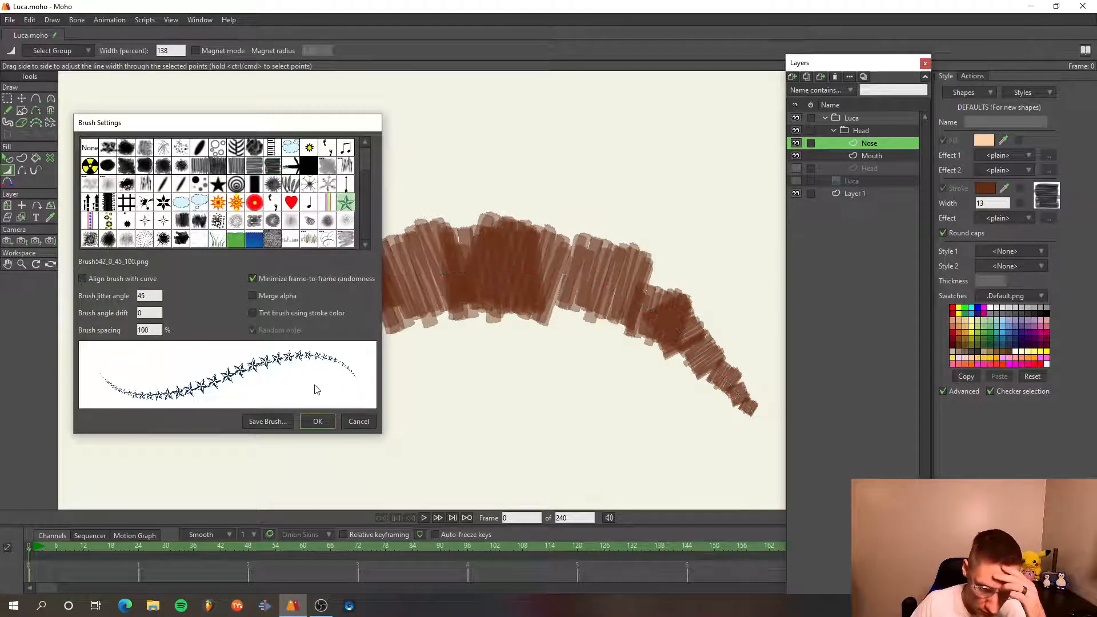
pyautogui.click(318, 421)
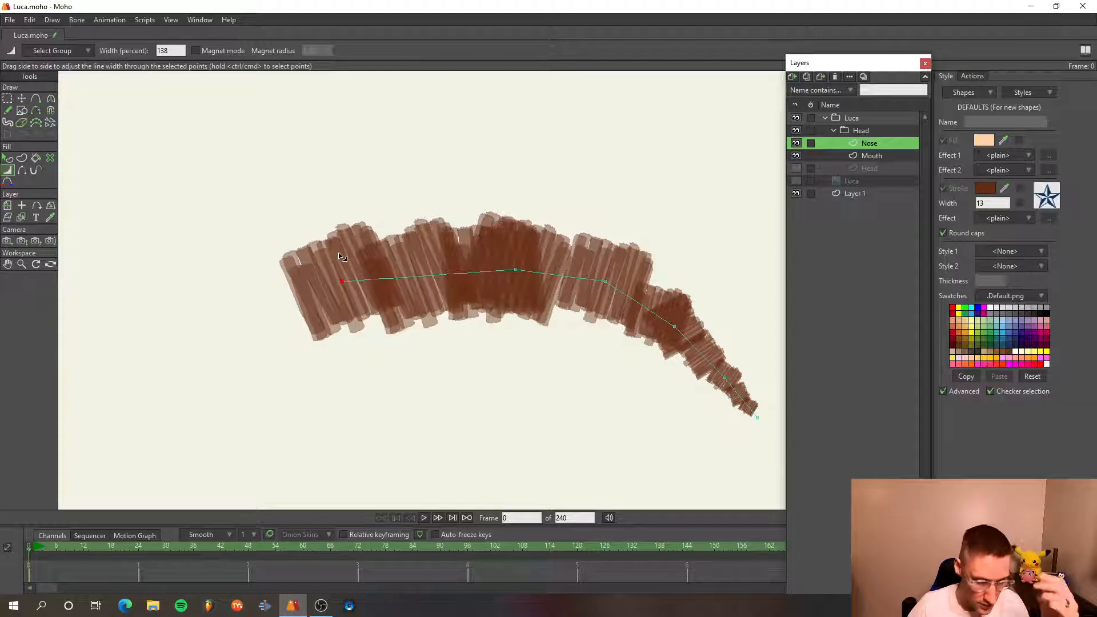
# - Select the eyebrow shape and open its brush settings
pyautogui.press('q')
pyautogui.click(467, 280)
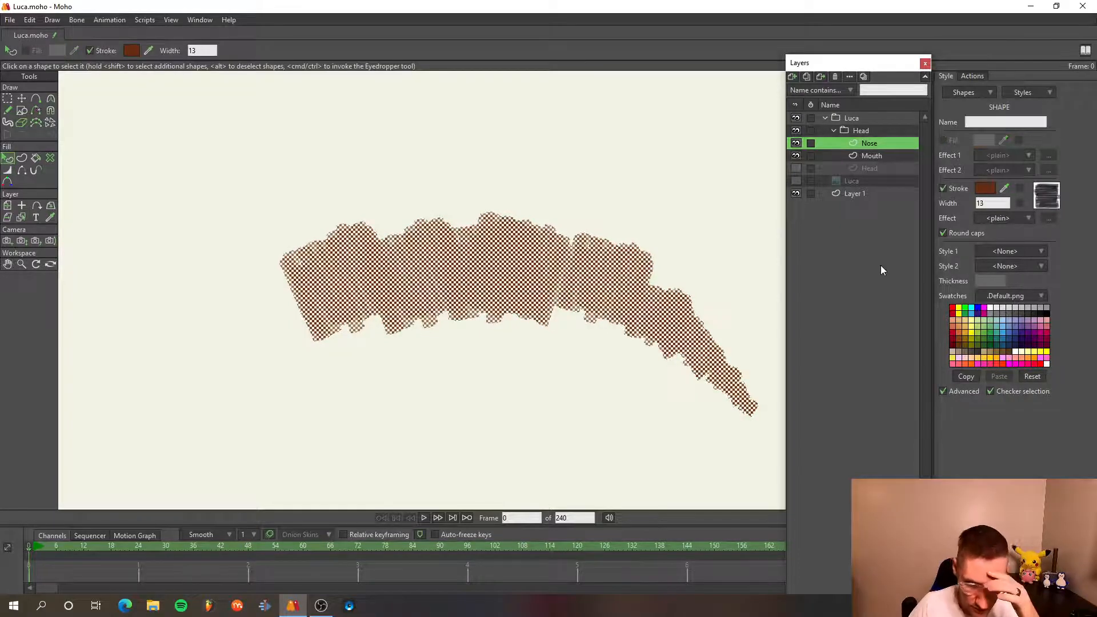
pyautogui.click(1047, 196)
# - Try the decorative brushes on the eyebrow stroke, including the blue star, the red heart and the rainbow
pyautogui.click(346, 203)
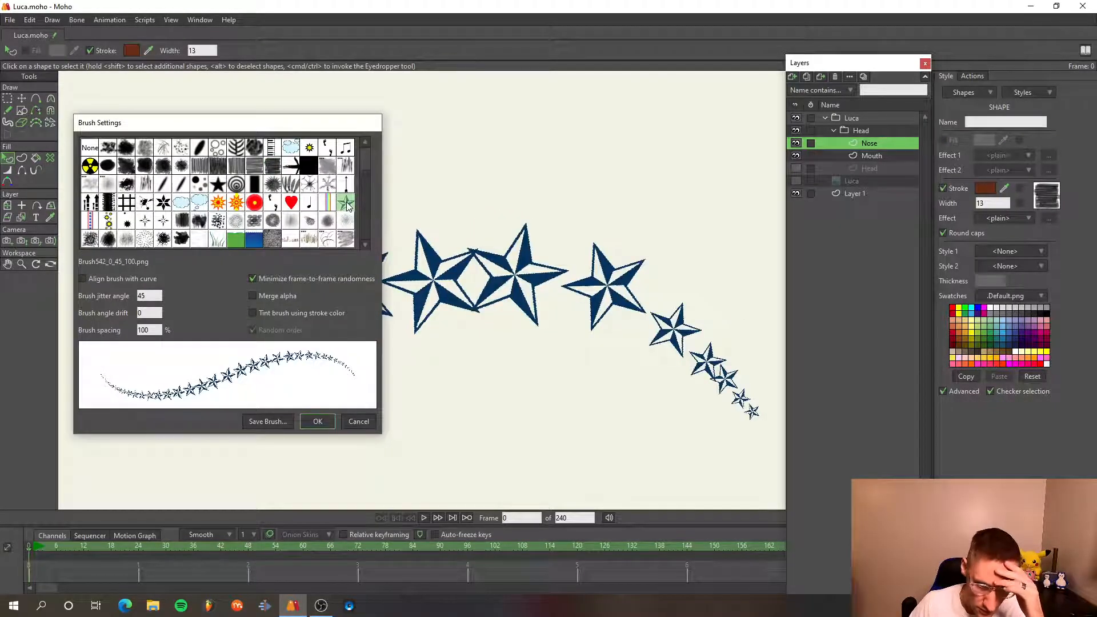
pyautogui.click(330, 201)
pyautogui.click(296, 206)
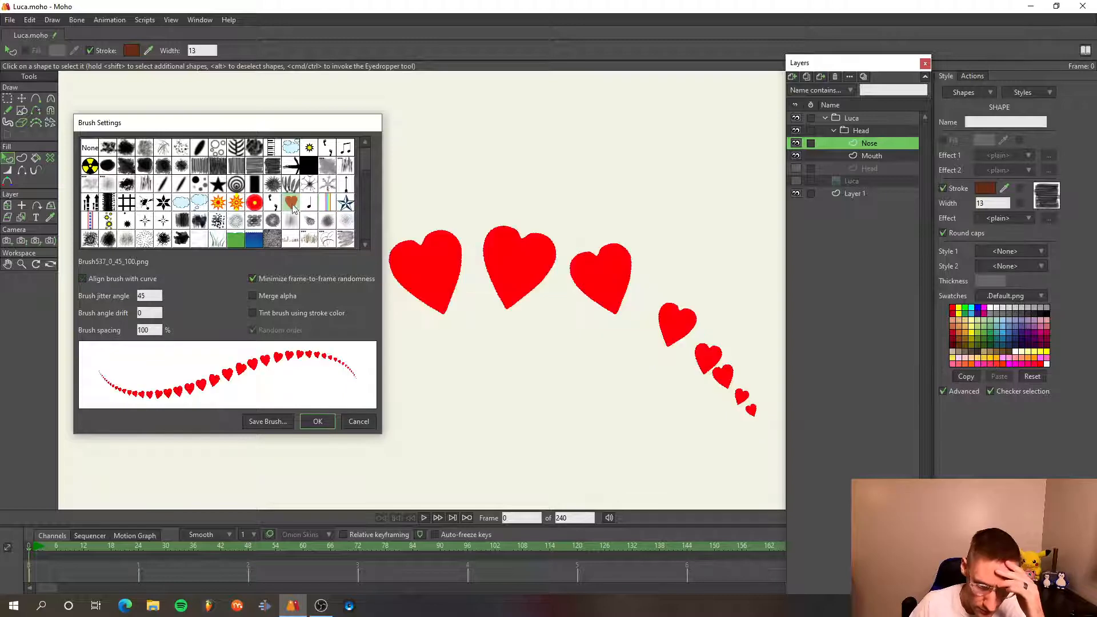
pyautogui.click(276, 206)
pyautogui.click(323, 208)
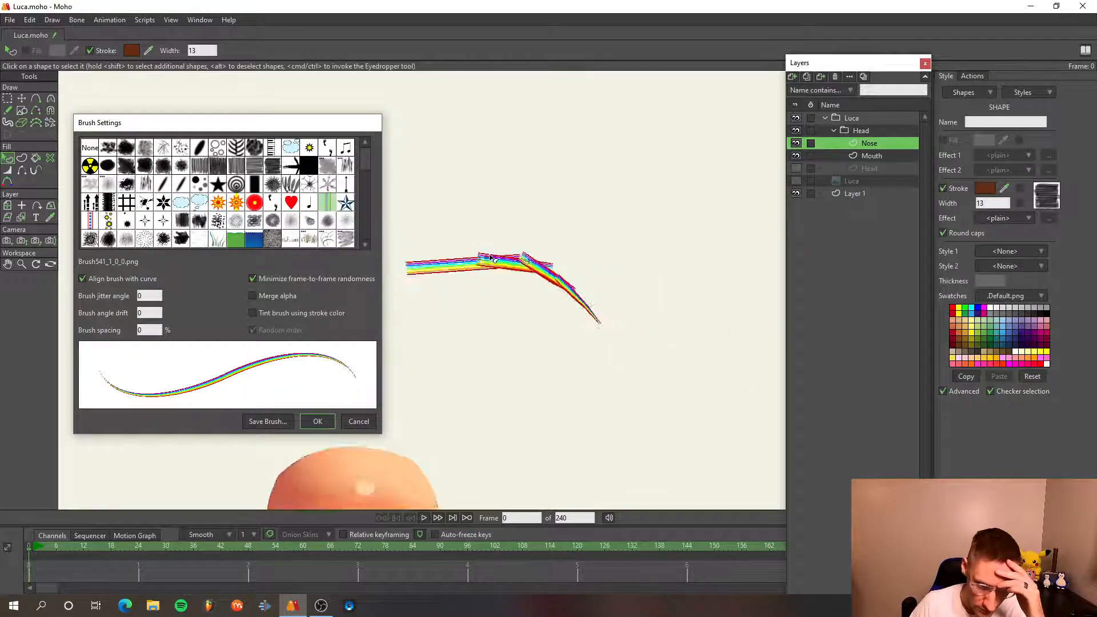
# - Try the scribbled and hairy texture brushes on the eyebrow, including Brush561_0_120_35.png, Brush563_0_200_55.png, Brush565_0_240_45.png and Brush566_1_60_40.png
pyautogui.click(234, 228)
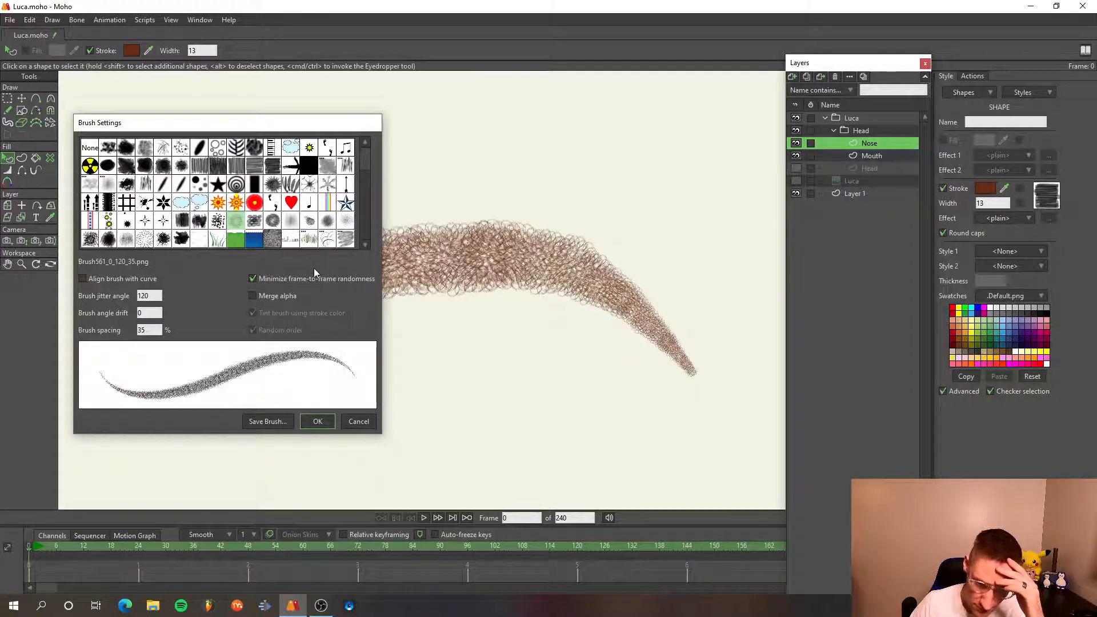
pyautogui.click(274, 222)
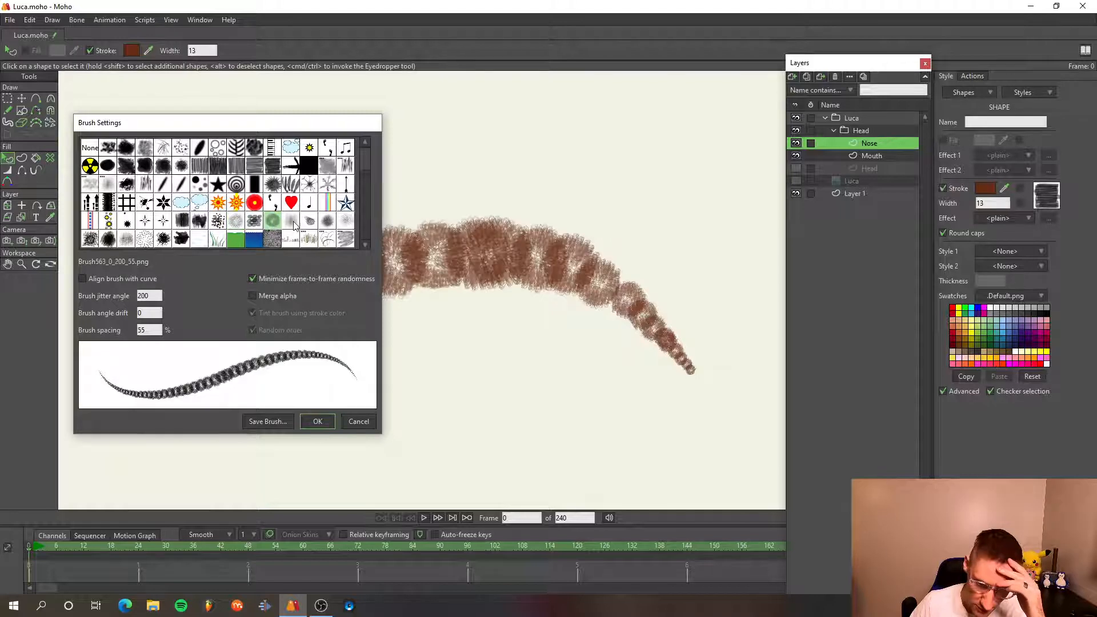
pyautogui.click(291, 222)
pyautogui.click(312, 228)
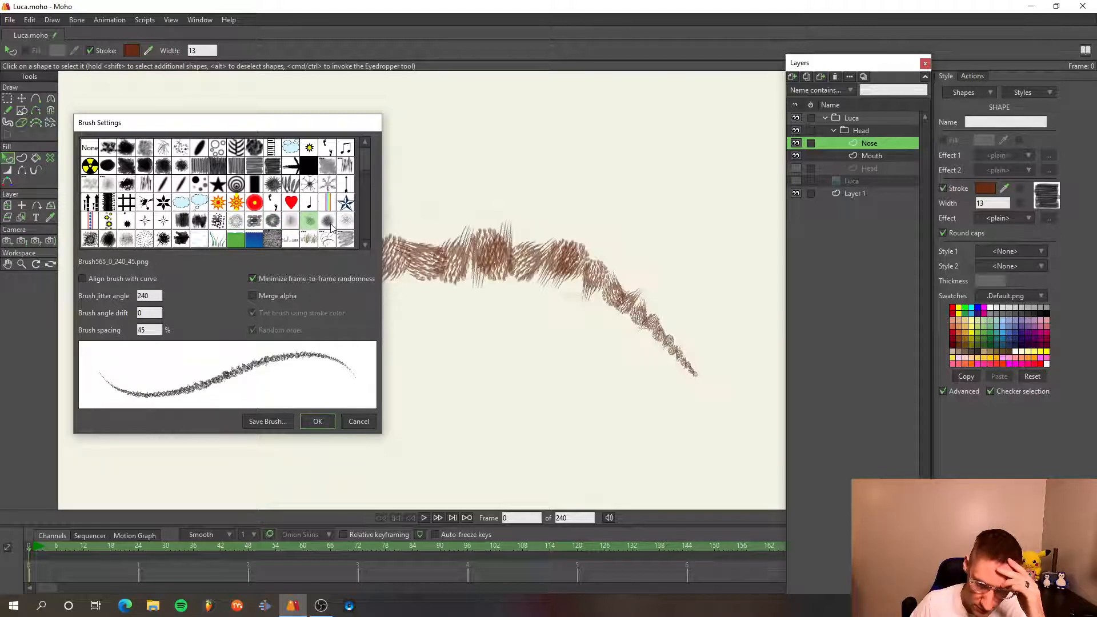
pyautogui.click(330, 227)
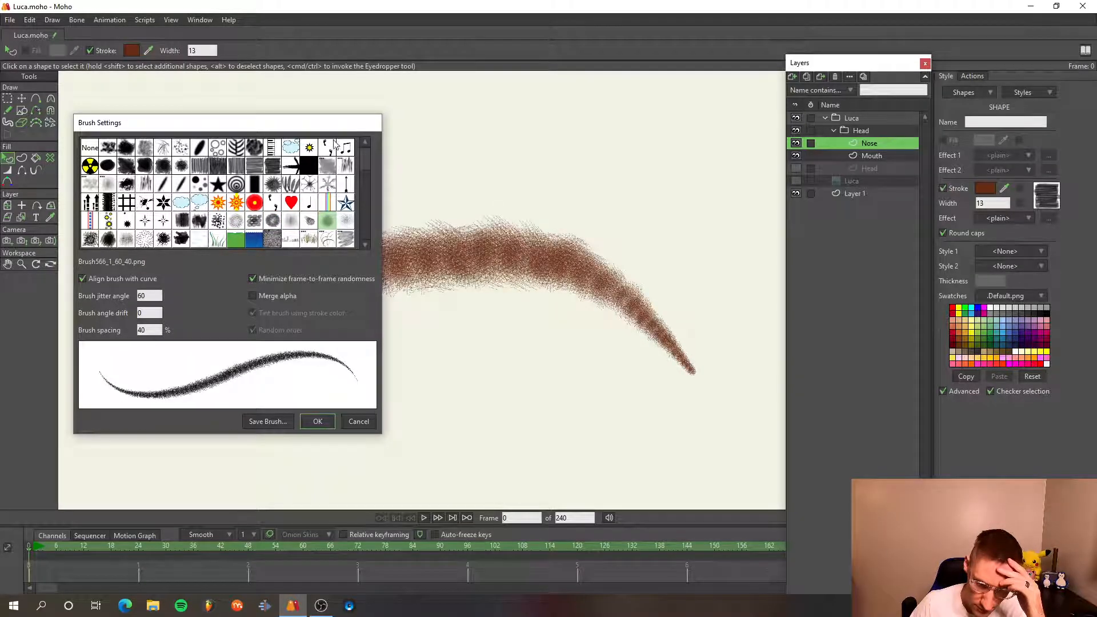
# - Try the striped Brush557_1_0_85.png, black_brush.png, arrow_brush.png and Brush001 brushes on the eyebrow stroke
pyautogui.moveTo(336, 127)
pyautogui.mouseDown()
pyautogui.moveTo(522, 376)
pyautogui.moveTo(257, 152)
pyautogui.mouseUp()
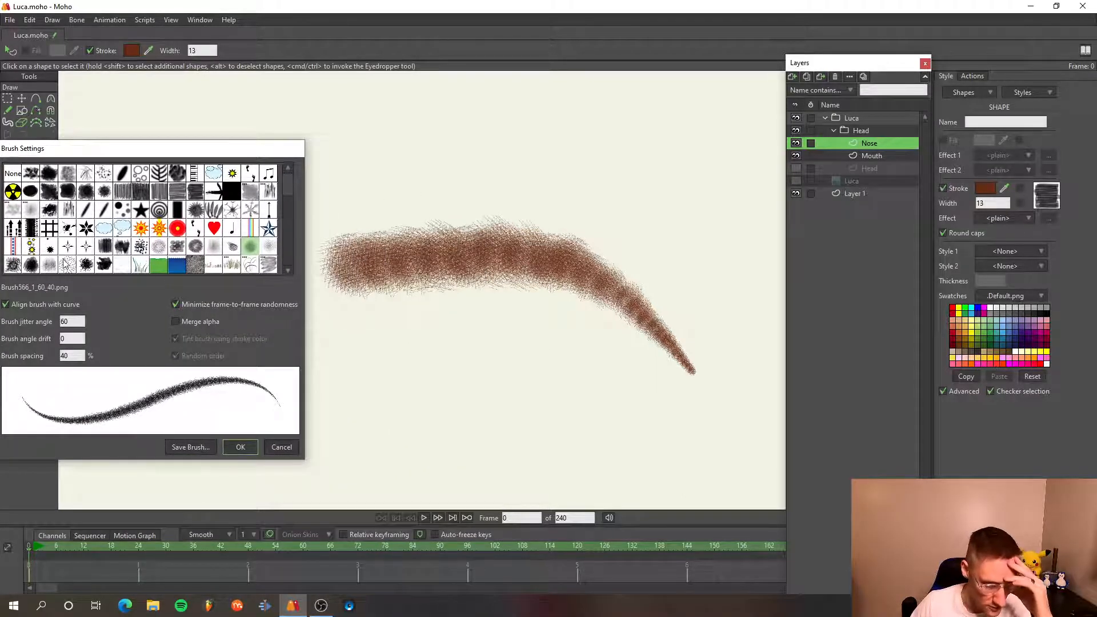
pyautogui.click(152, 198)
pyautogui.click(179, 196)
pyautogui.click(194, 195)
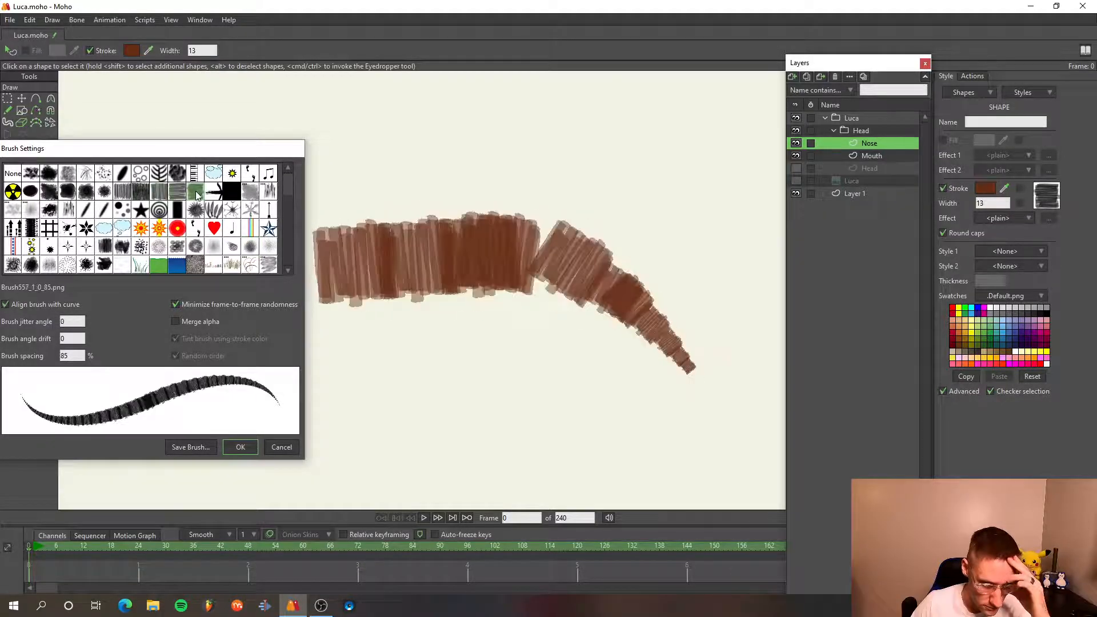
pyautogui.click(212, 195)
pyautogui.click(231, 195)
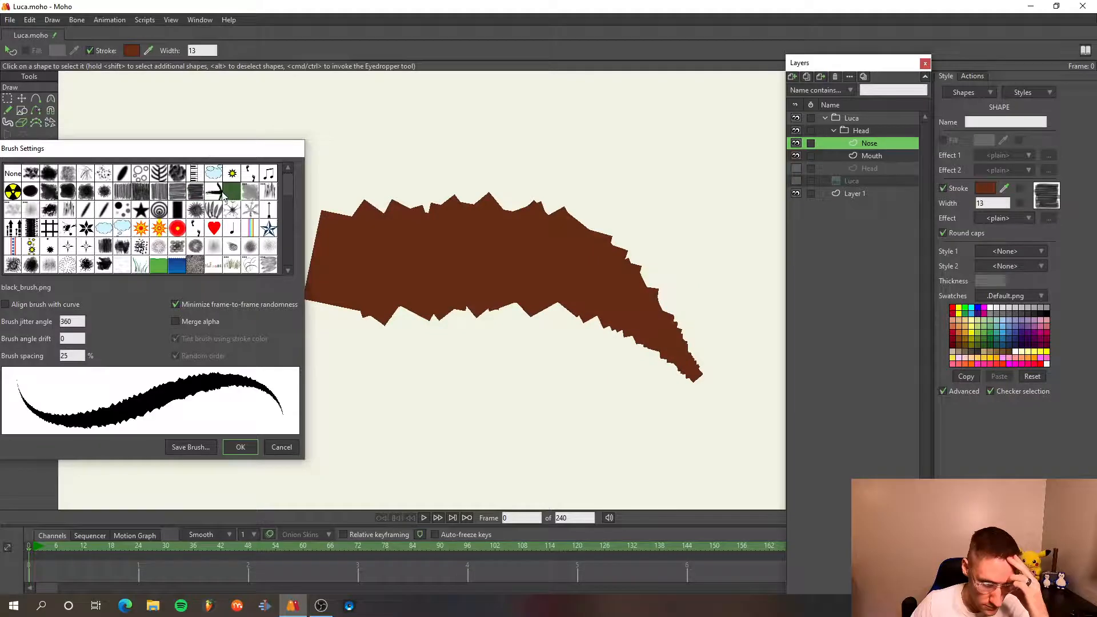
pyautogui.click(218, 196)
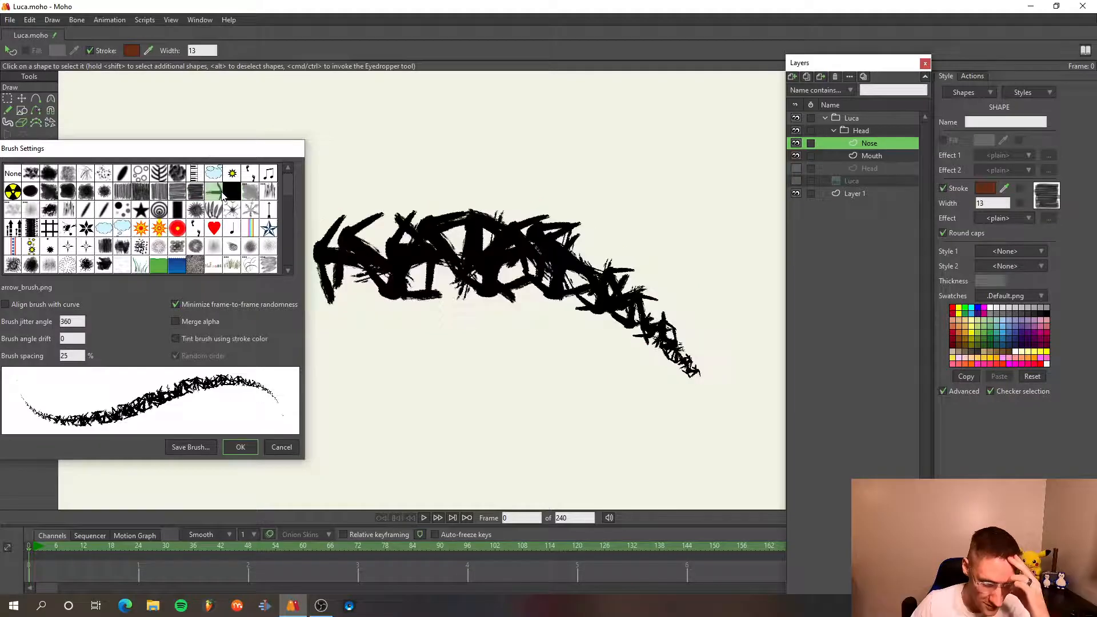
pyautogui.click(251, 191)
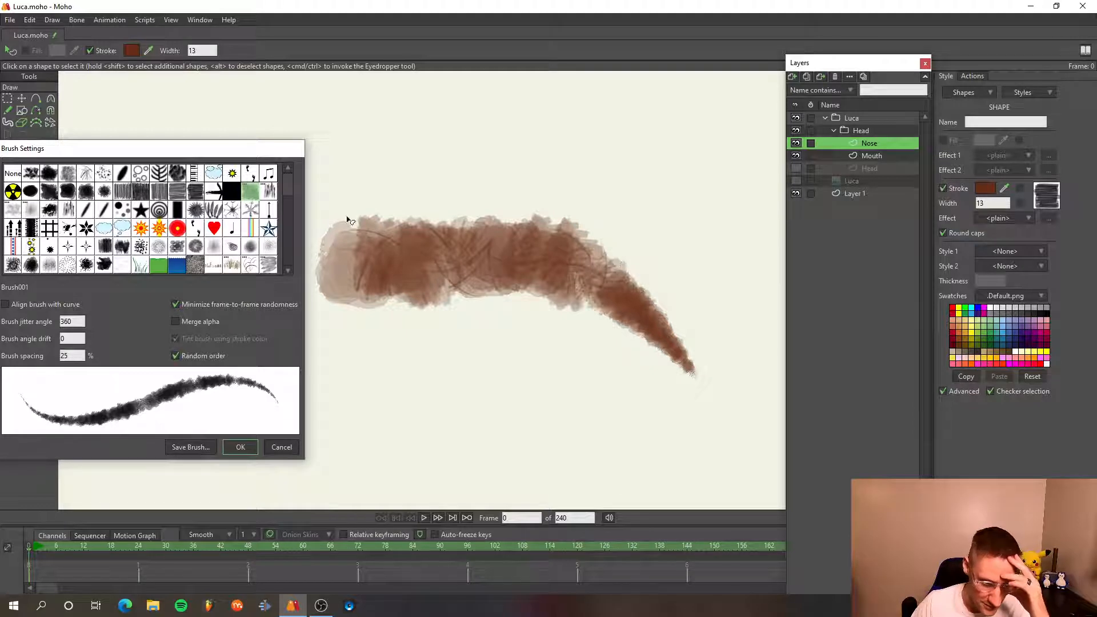
# - Compare black_brush.png, Brush001 and Brush002 on the eyebrow stroke, moving the brush settings window as needed
pyautogui.moveTo(141, 153)
pyautogui.mouseDown()
pyautogui.moveTo(183, 156)
pyautogui.moveTo(165, 146)
pyautogui.mouseUp()
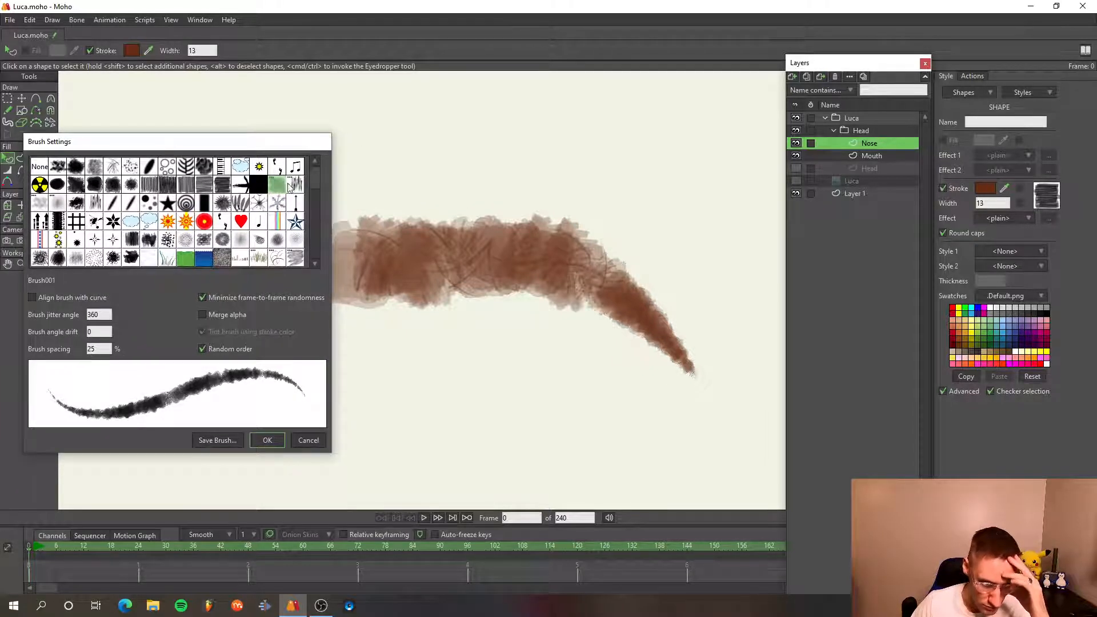
pyautogui.click(259, 189)
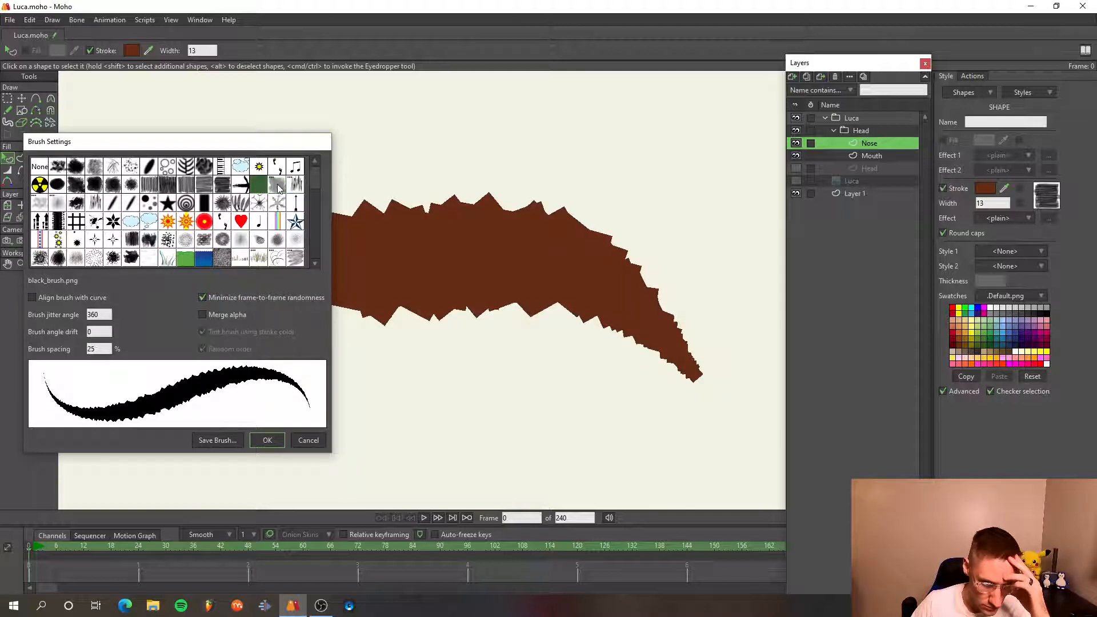
pyautogui.click(278, 185)
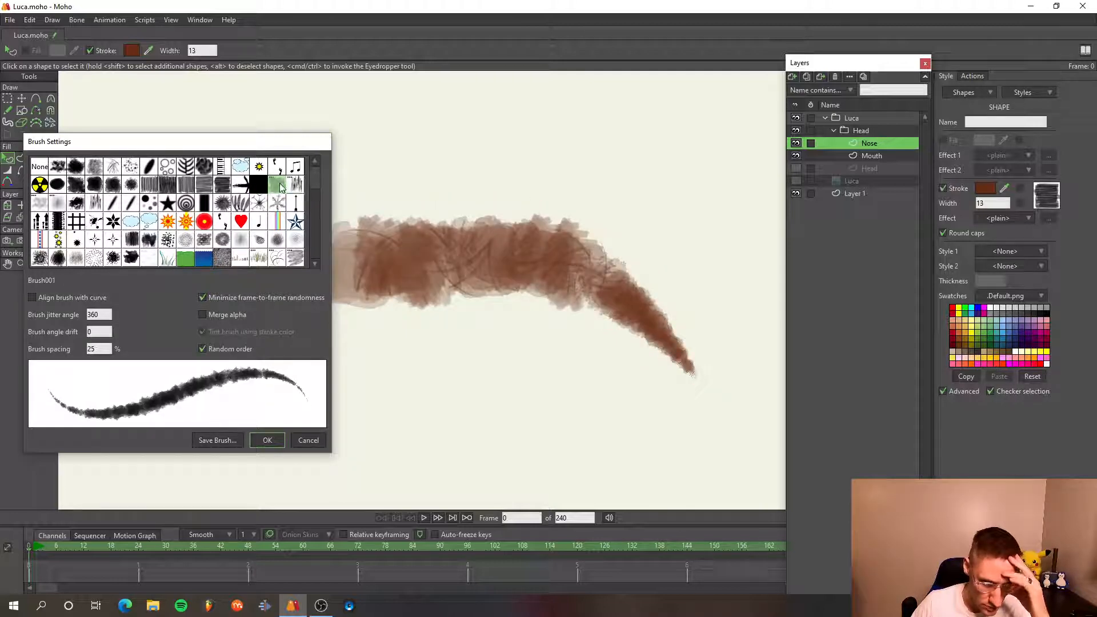
pyautogui.click(292, 186)
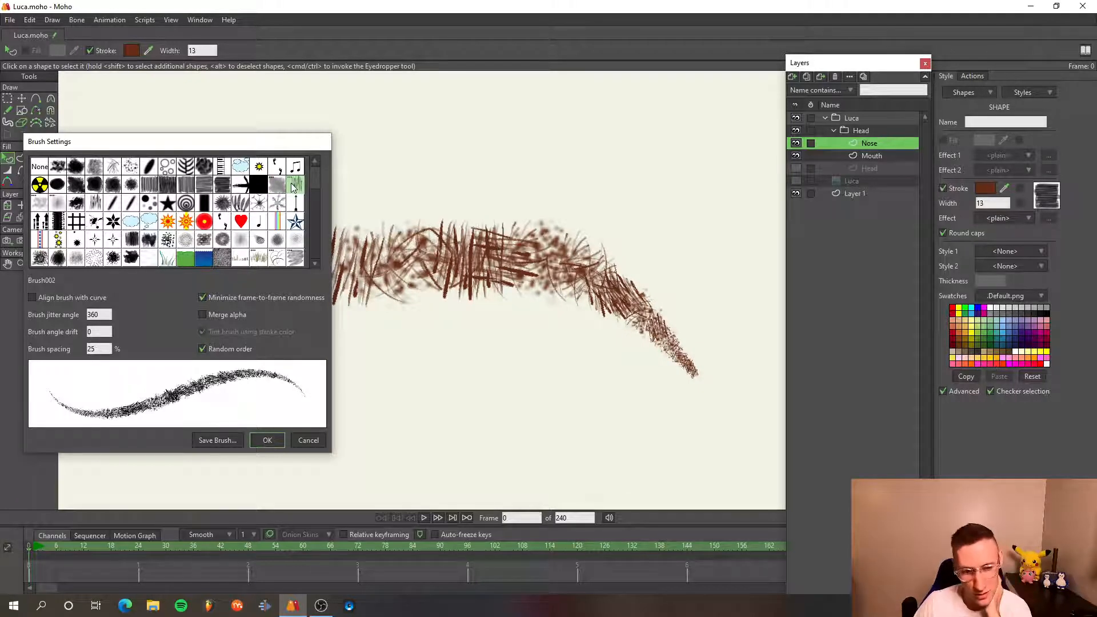
pyautogui.click(276, 186)
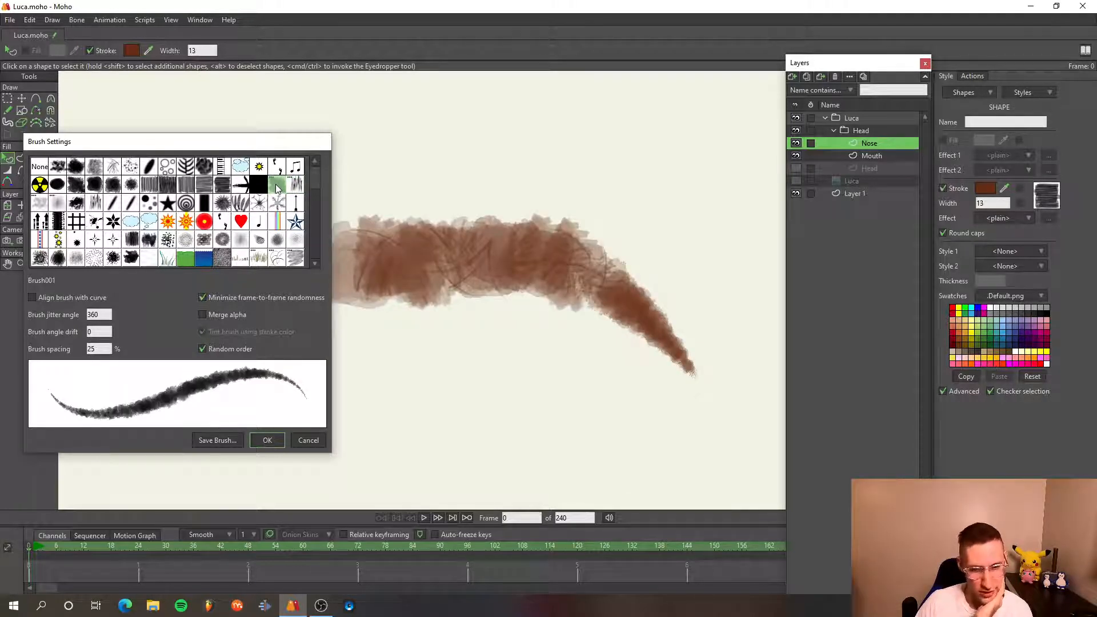
pyautogui.click(295, 186)
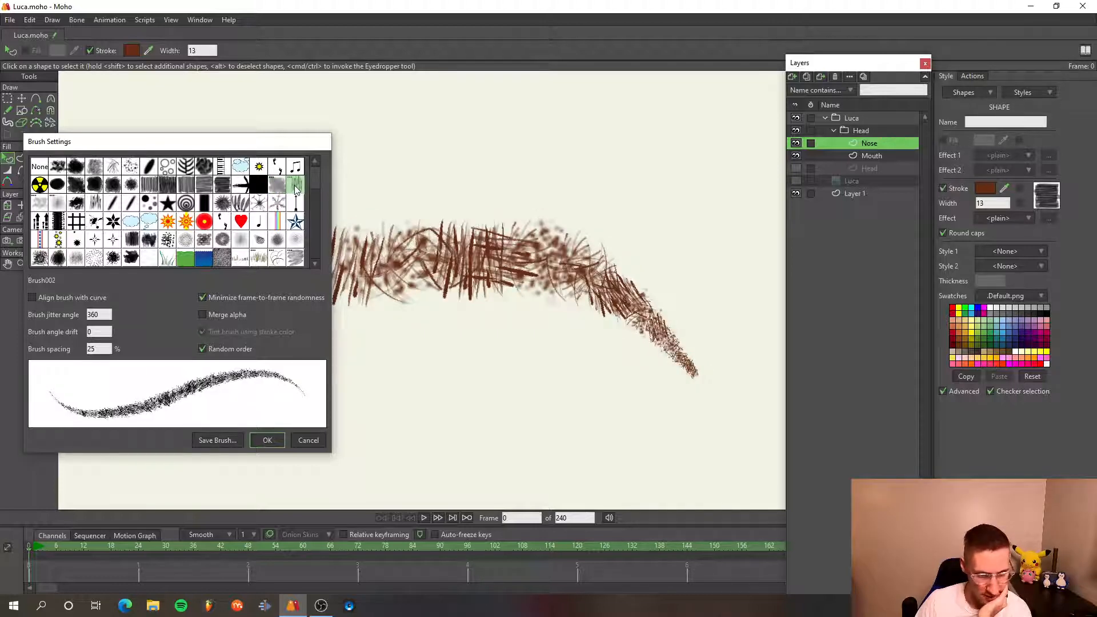
# - Try the textured brushes Brush004, Brush502.png and Brush506_1_90_25.png on the eyebrow stroke
pyautogui.click(38, 204)
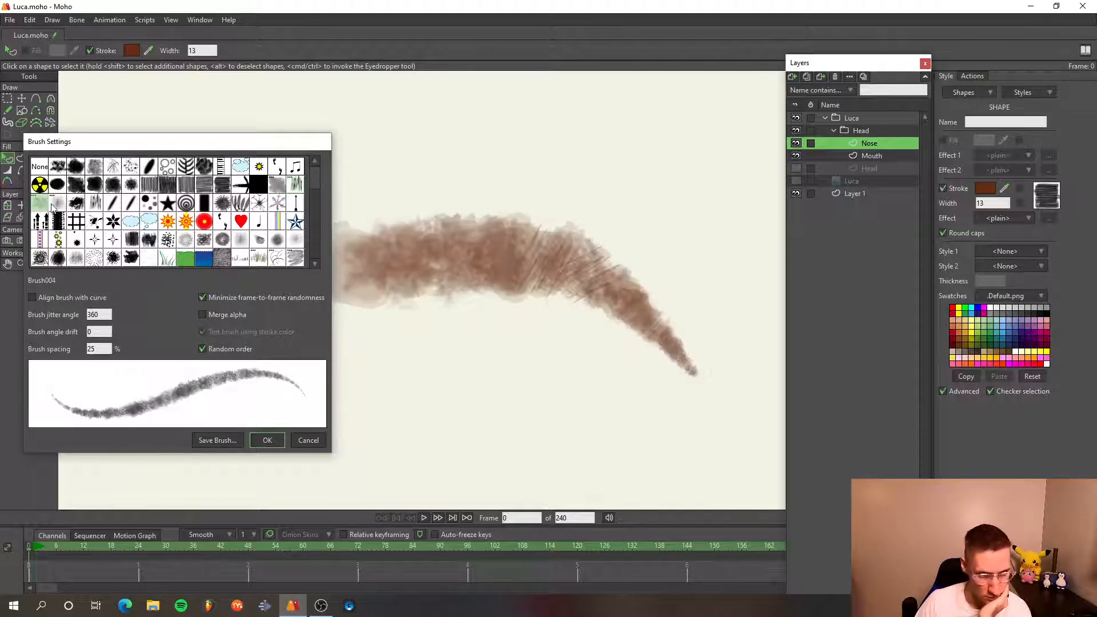
pyautogui.click(69, 210)
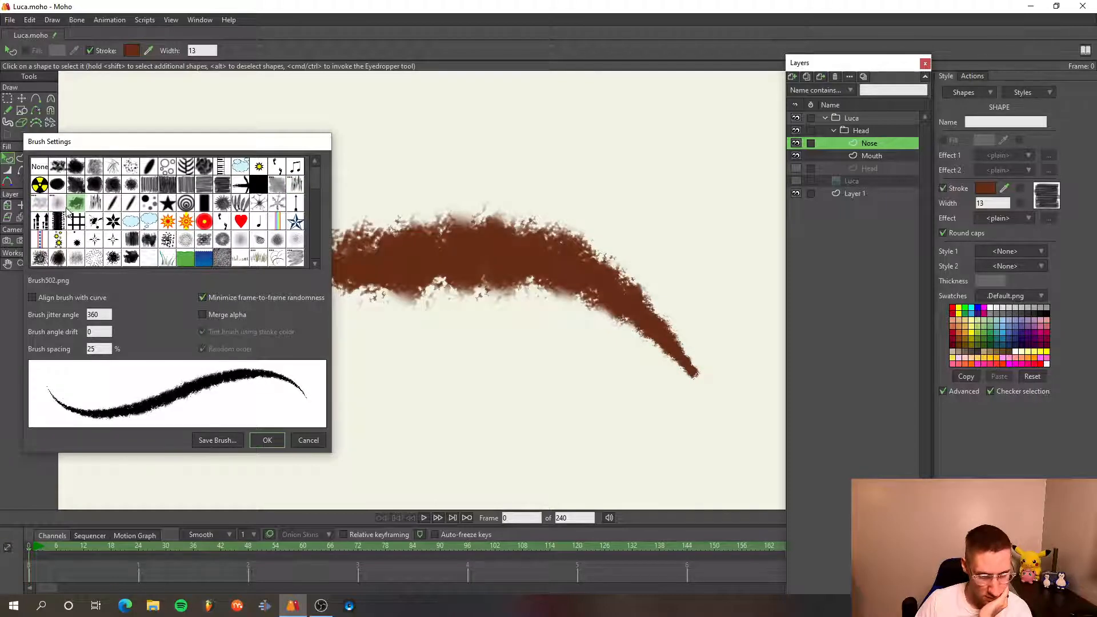
pyautogui.click(65, 209)
pyautogui.click(77, 210)
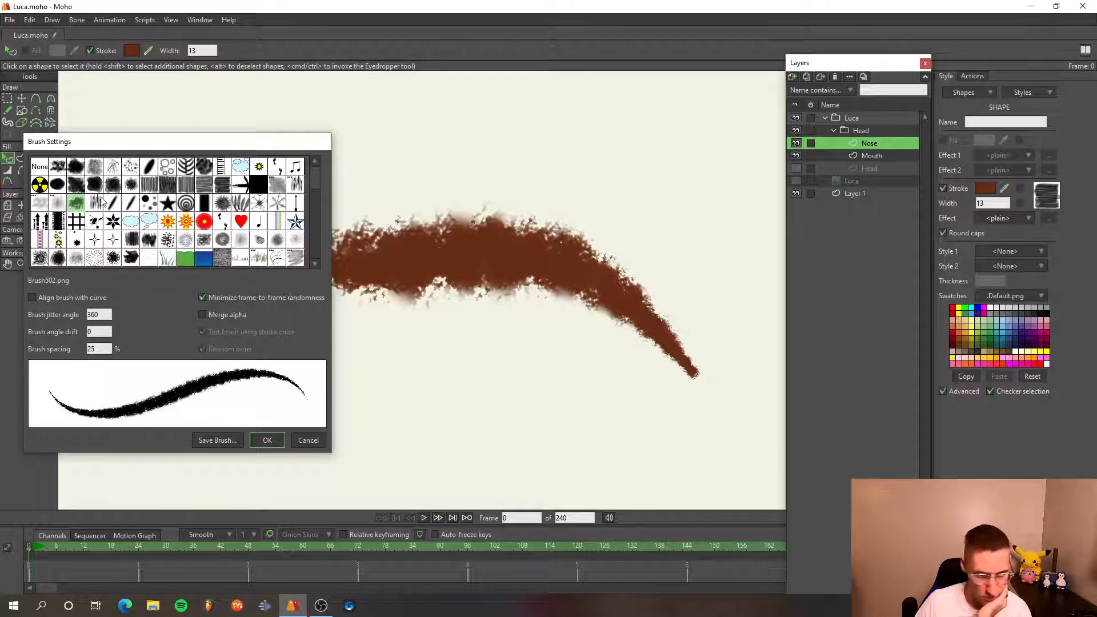
pyautogui.click(96, 203)
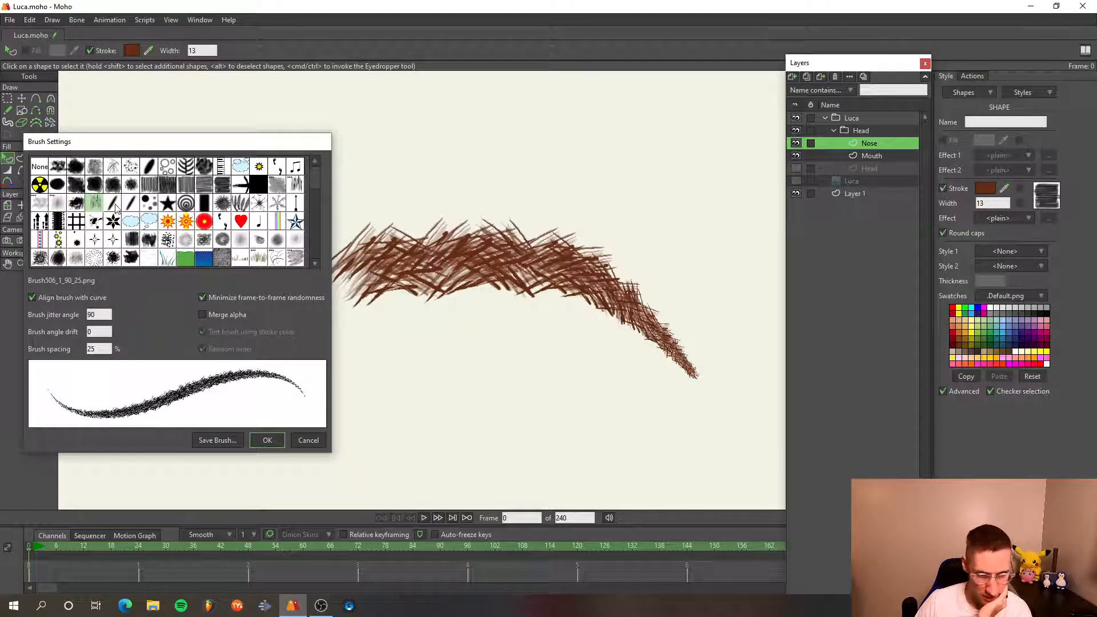
# - Try brush angle drifts such as -30 and 5 on Brush506_1_90_25.png, then return the drift to 0
pyautogui.scroll(-15, 108, 330)
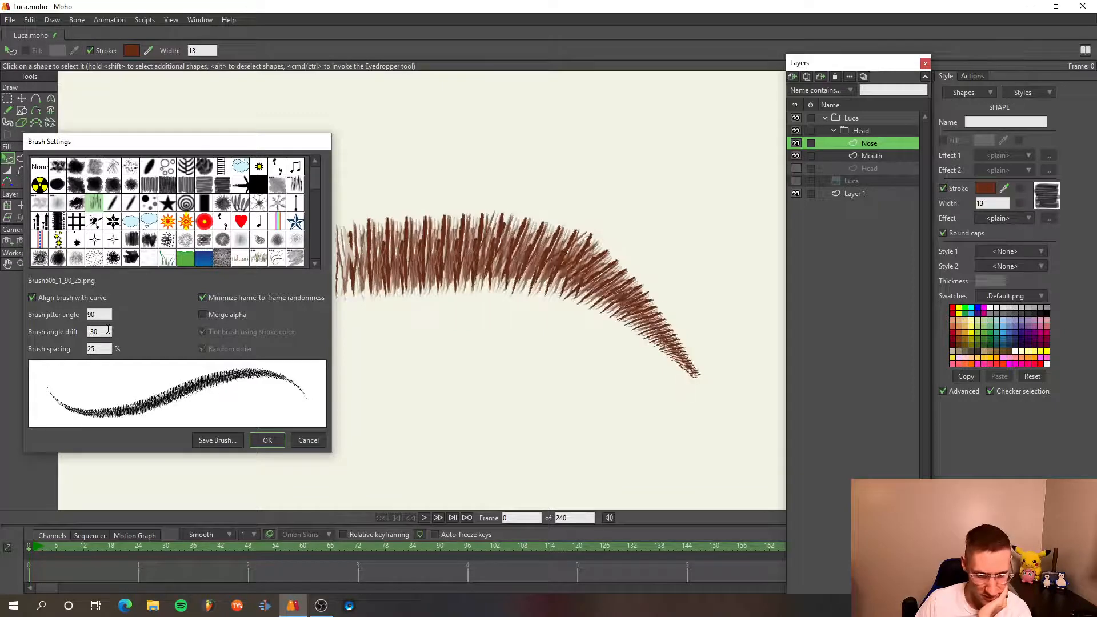
pyautogui.scroll(17, 108, 330)
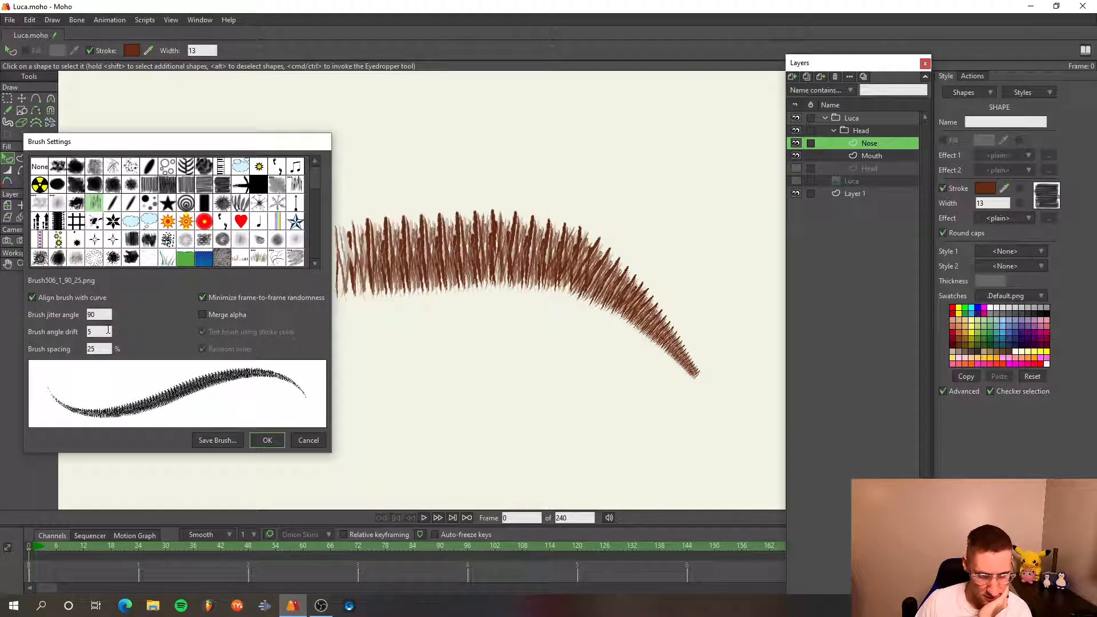
pyautogui.scroll(-3, 108, 330)
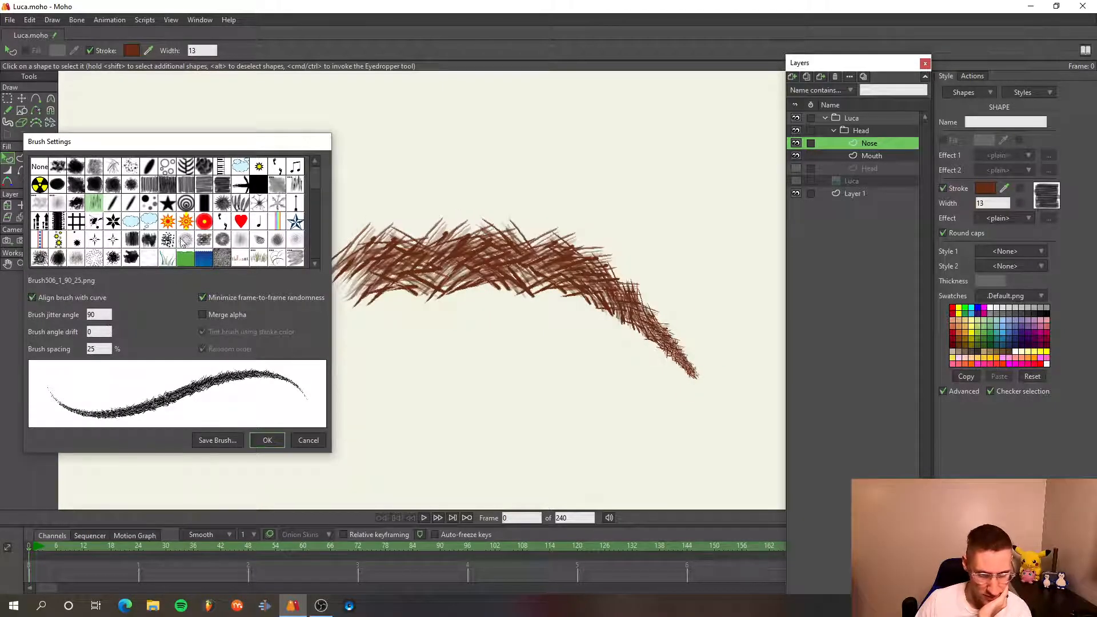
# - Compare the slanted brushes Brush509_0_0_0.png and Brush510_0_360_25.png with Brush001 on the eyebrow stroke
pyautogui.click(112, 205)
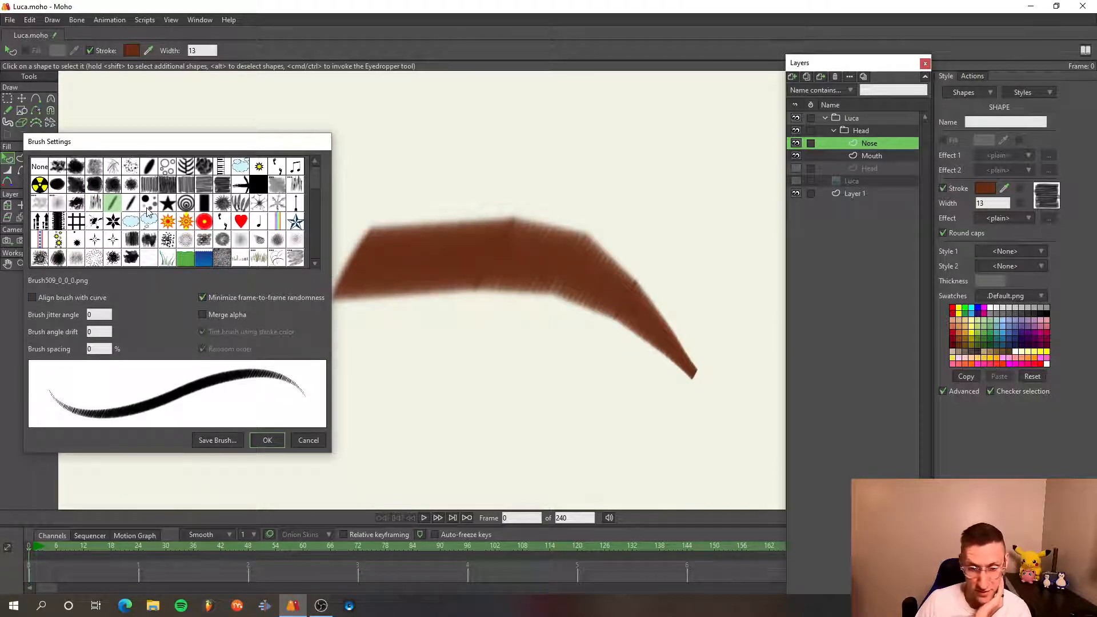
pyautogui.click(130, 205)
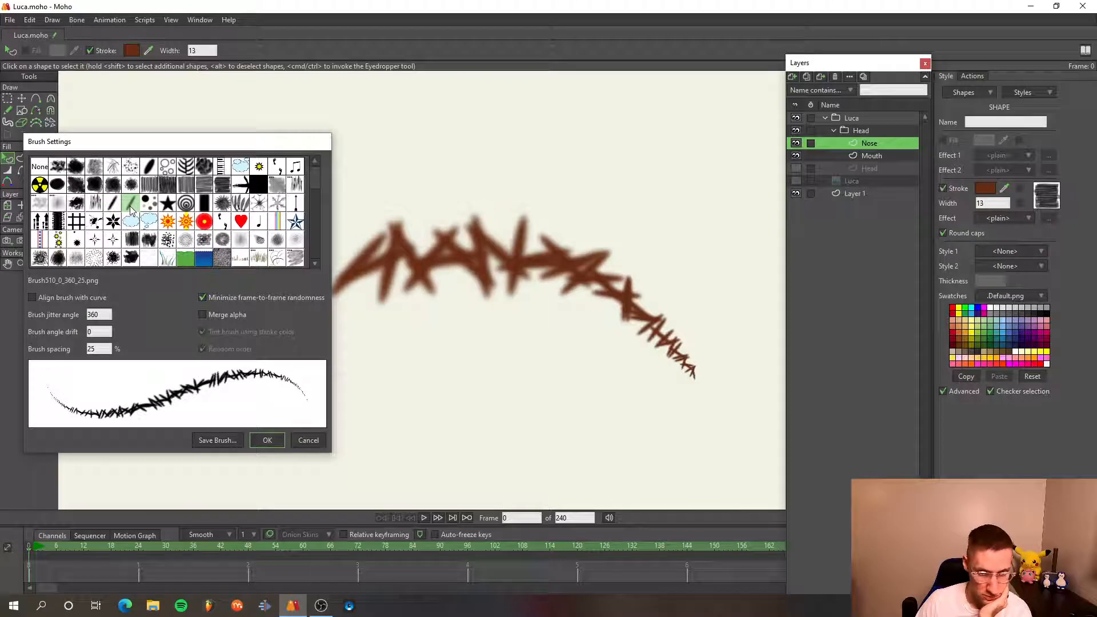
pyautogui.click(117, 205)
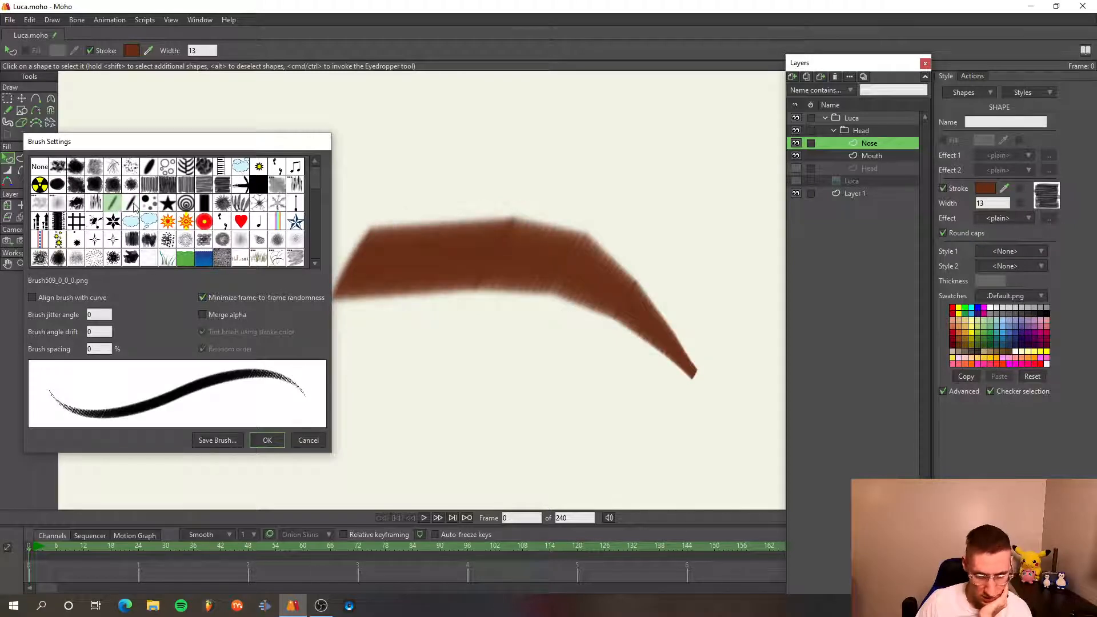
pyautogui.click(277, 187)
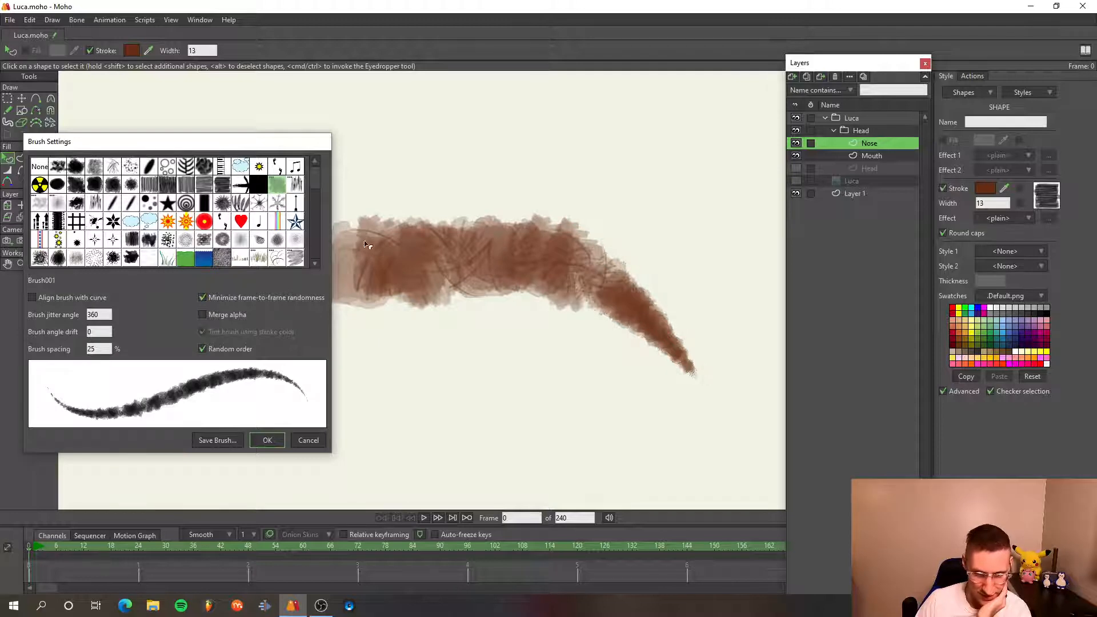
pyautogui.click(113, 205)
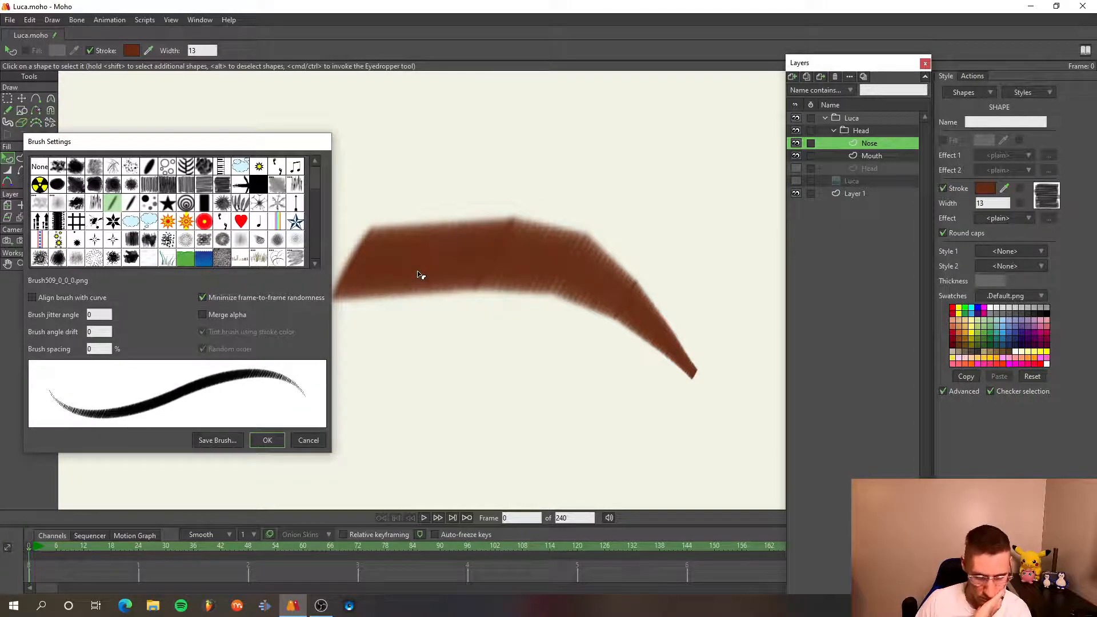
# - Try further brushes on the eyebrow stroke, including the spiky Brush517_0_360_20.png and Brush520_0_360_40.png
pyautogui.click(149, 204)
pyautogui.click(204, 209)
pyautogui.click(222, 203)
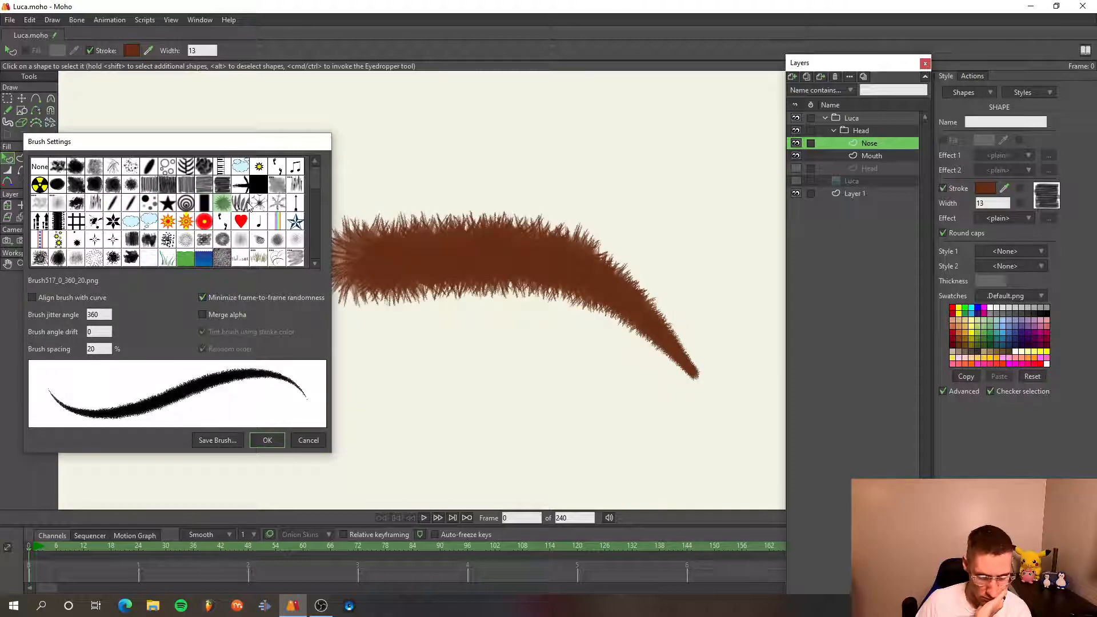
pyautogui.click(245, 204)
pyautogui.click(257, 205)
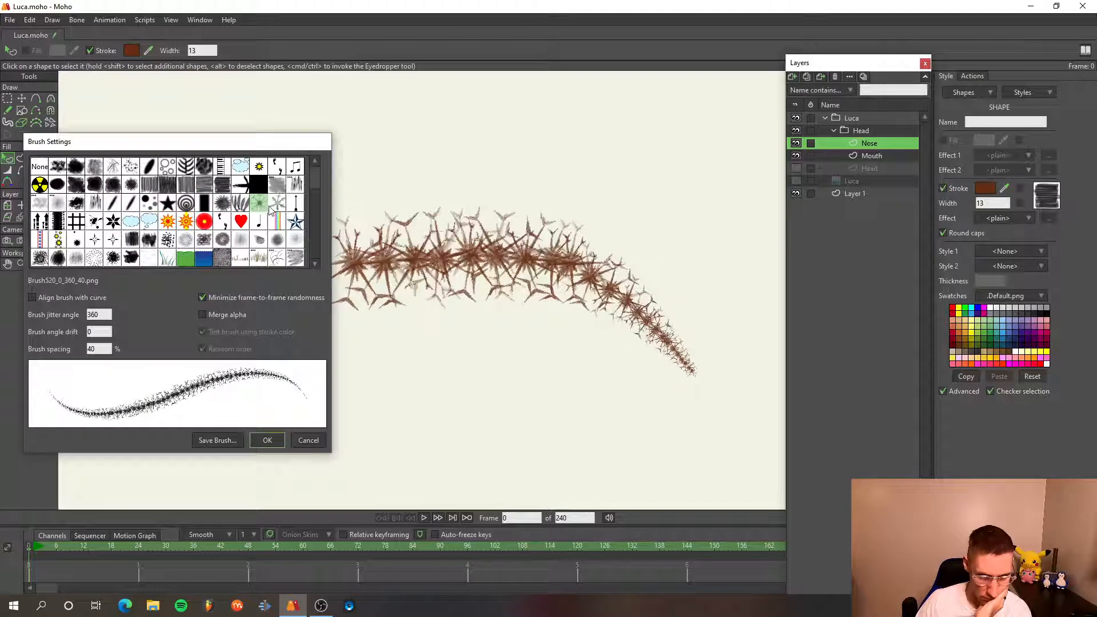
# - Try the soft, scattered and grid brushes on the eyebrow, including Brush564_0_360_55.png, Brush547_0_90_200.png and Brush526_1_0_0.png
pyautogui.click(233, 244)
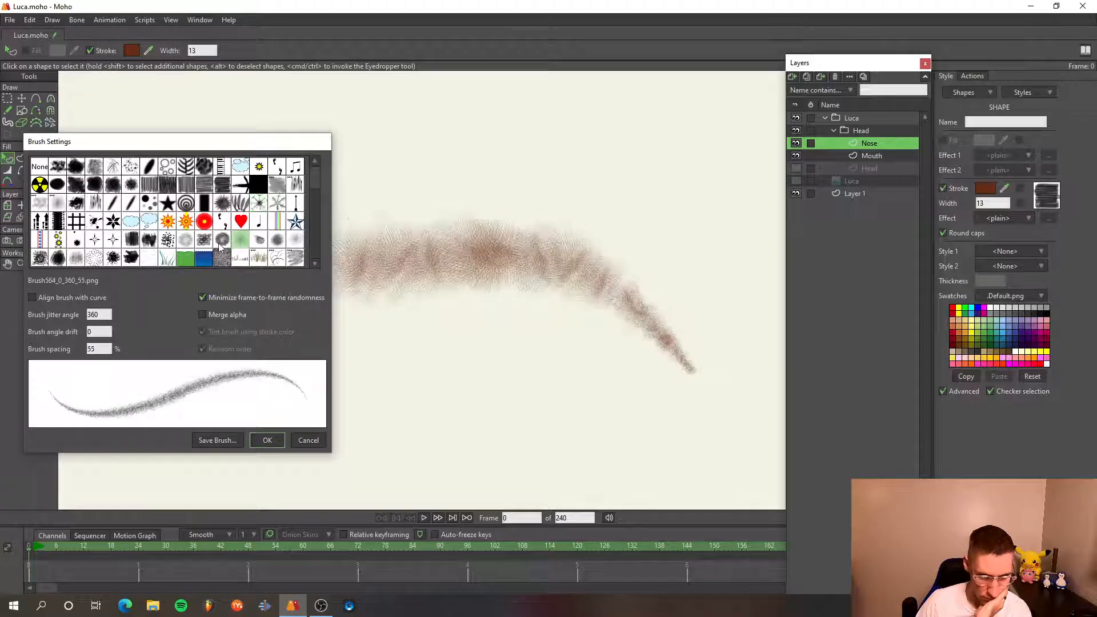
pyautogui.click(219, 242)
pyautogui.click(201, 241)
pyautogui.click(170, 240)
pyautogui.click(148, 240)
pyautogui.click(119, 240)
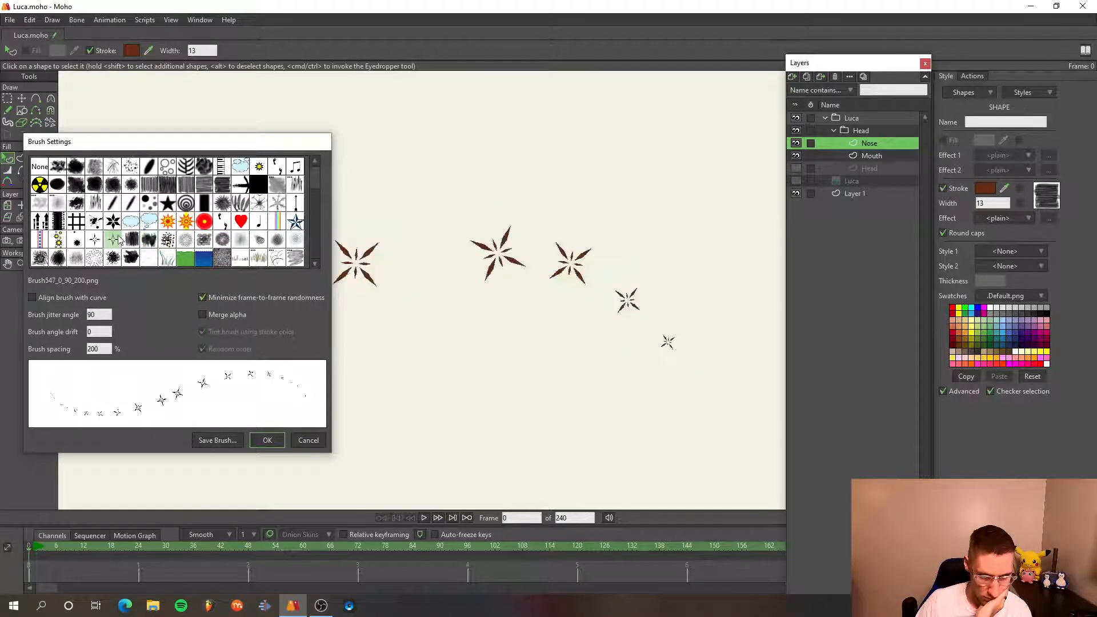
pyautogui.click(84, 238)
pyautogui.click(76, 222)
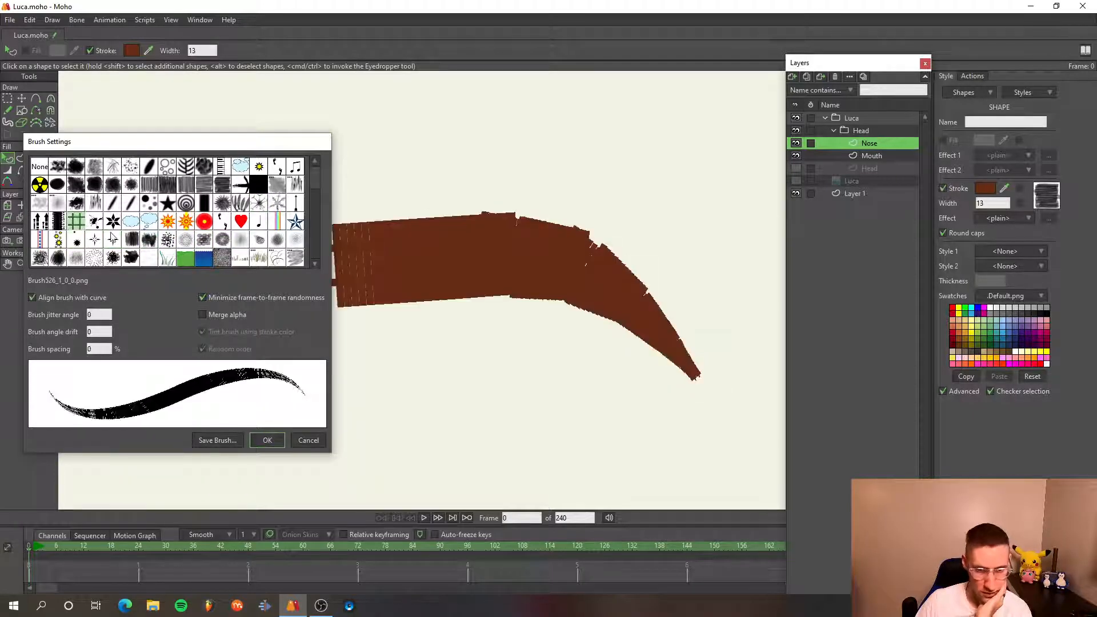
# - Try the CK Ink brushes on the eyebrow stroke, including Dense 3, Drifter, Fluffy Bleed and Painty Brush
pyautogui.scroll(-1, 118, 240)
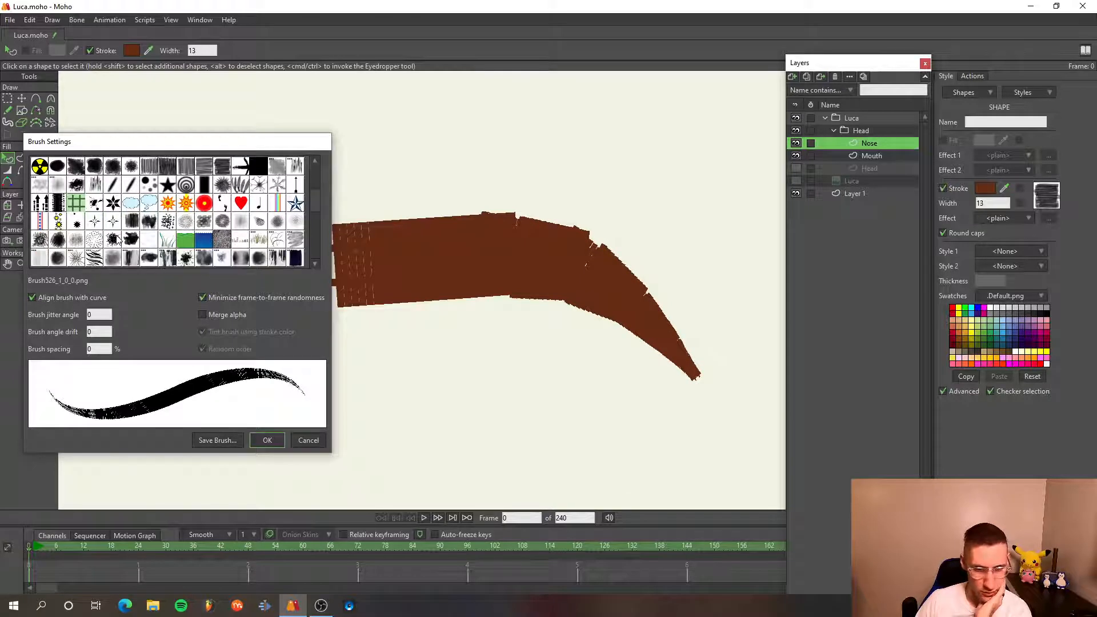
pyautogui.scroll(-1, 173, 245)
pyautogui.click(170, 244)
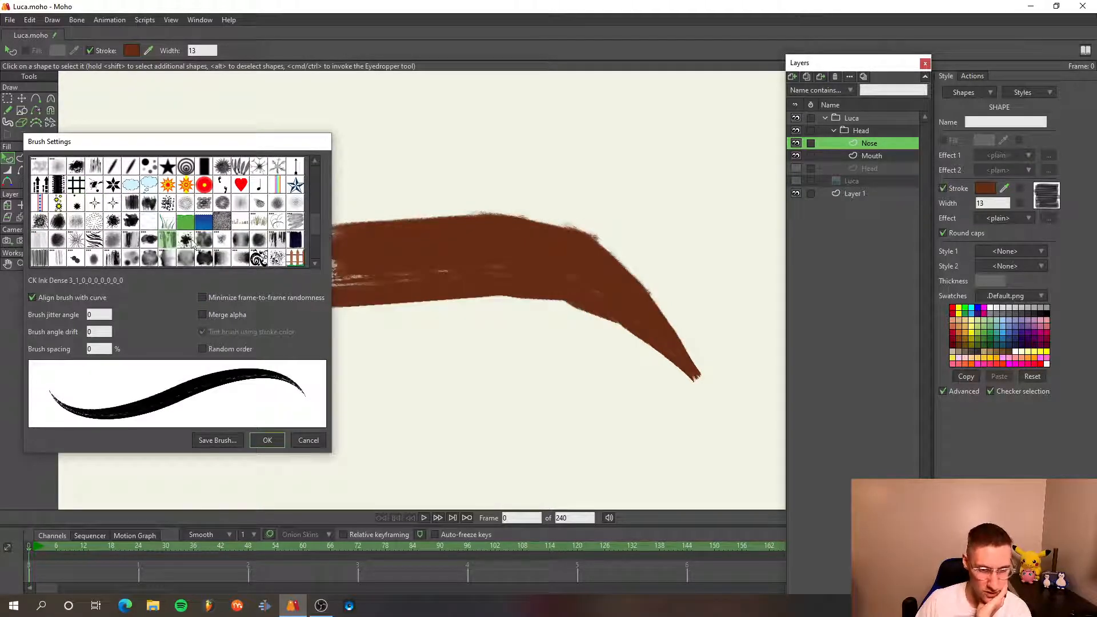
pyautogui.moveTo(218, 145)
pyautogui.mouseDown()
pyautogui.moveTo(274, 322)
pyautogui.moveTo(189, 186)
pyautogui.moveTo(199, 125)
pyautogui.mouseUp()
pyautogui.click(185, 224)
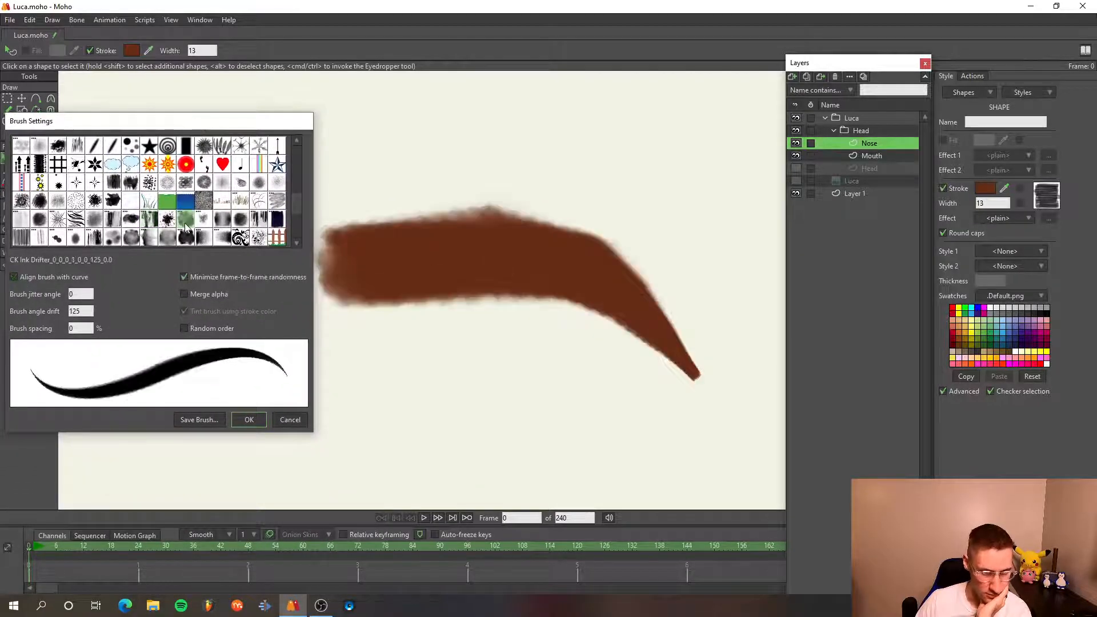
pyautogui.click(222, 222)
pyautogui.click(241, 222)
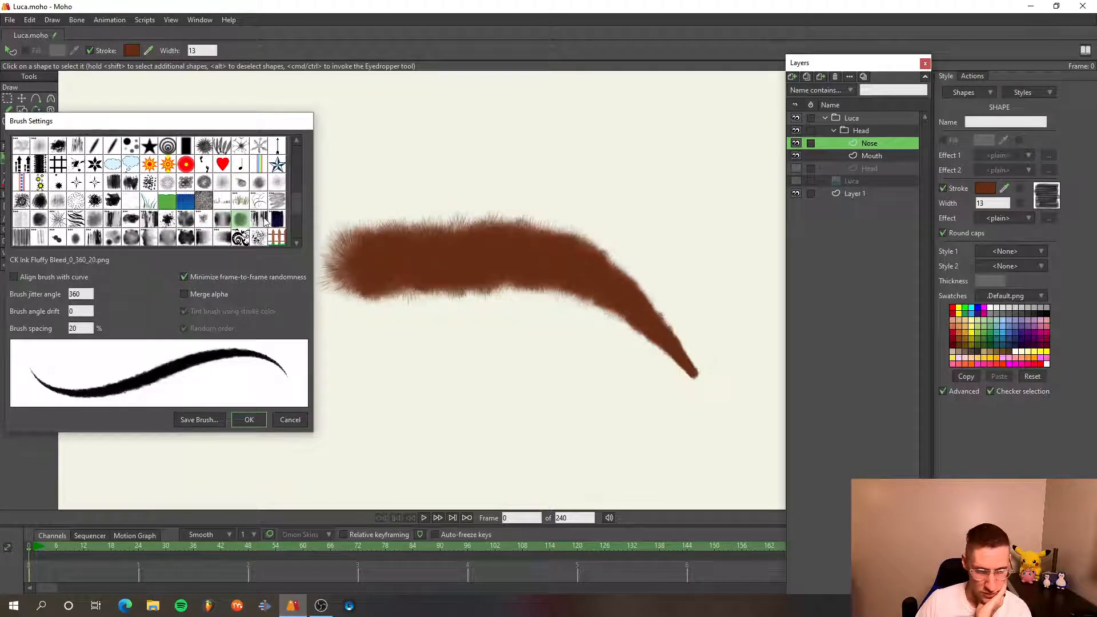
pyautogui.click(266, 223)
pyautogui.click(284, 223)
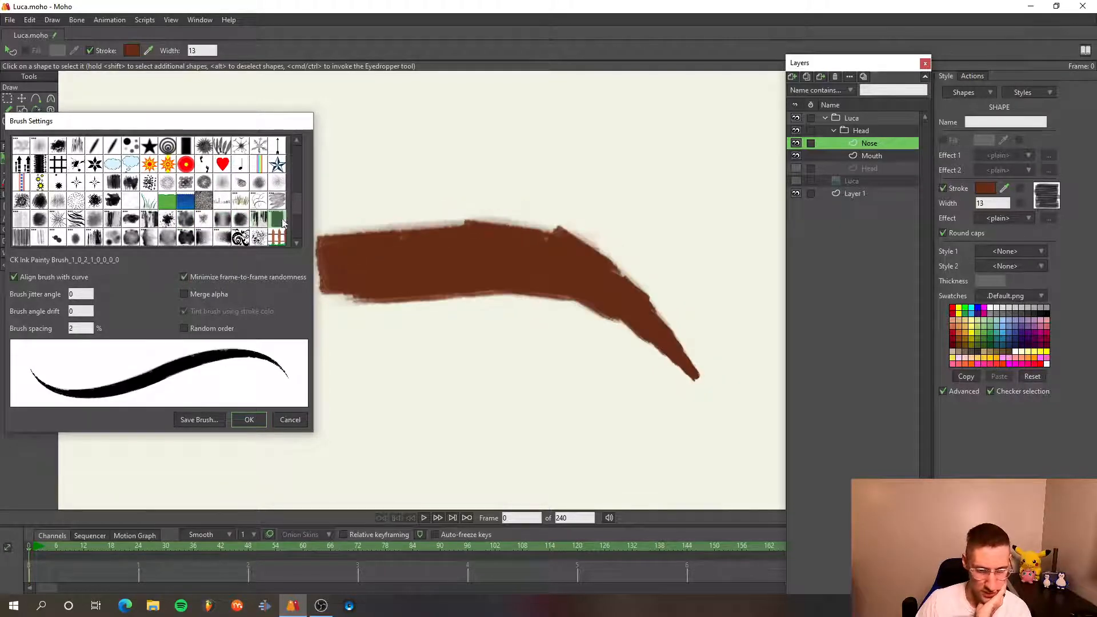
# - Try more brushes on the eyebrow stroke, including CK Low Pressure, CK Inky, CK Ink Water Edge long flip and CK Ink Wash
pyautogui.click(240, 238)
pyautogui.scroll(-1, 234, 228)
pyautogui.click(224, 220)
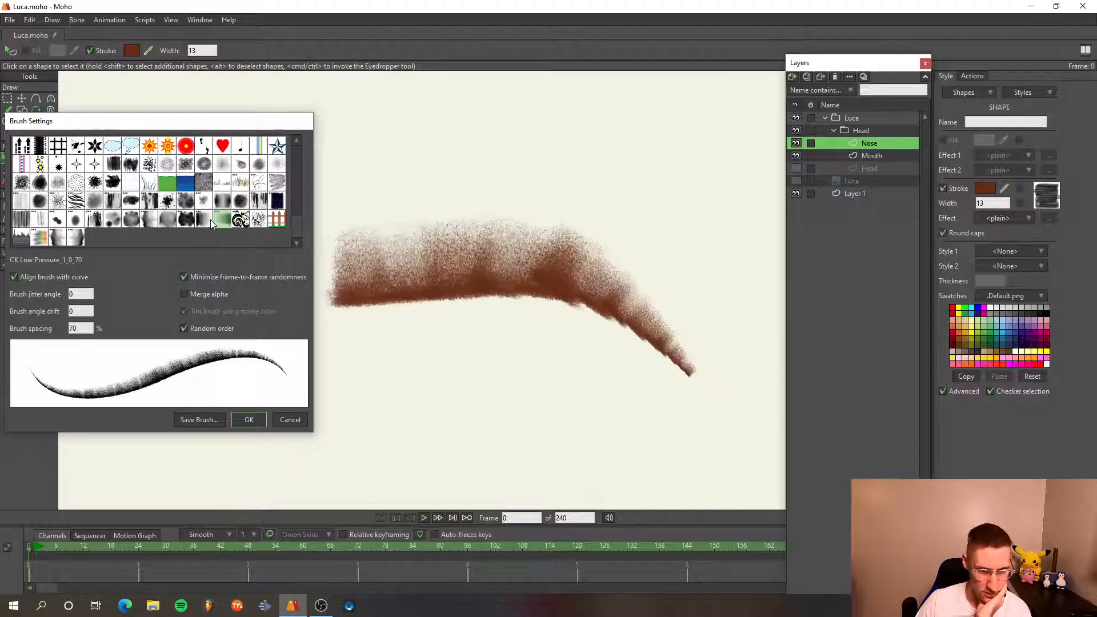
pyautogui.click(207, 220)
pyautogui.click(187, 219)
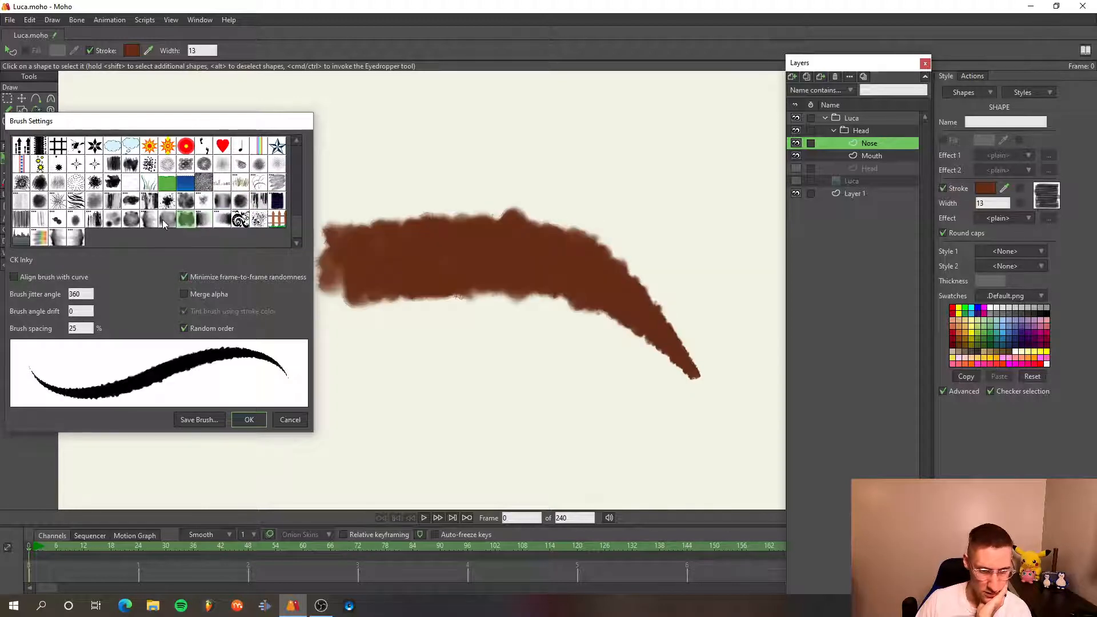
pyautogui.click(165, 219)
pyautogui.click(149, 219)
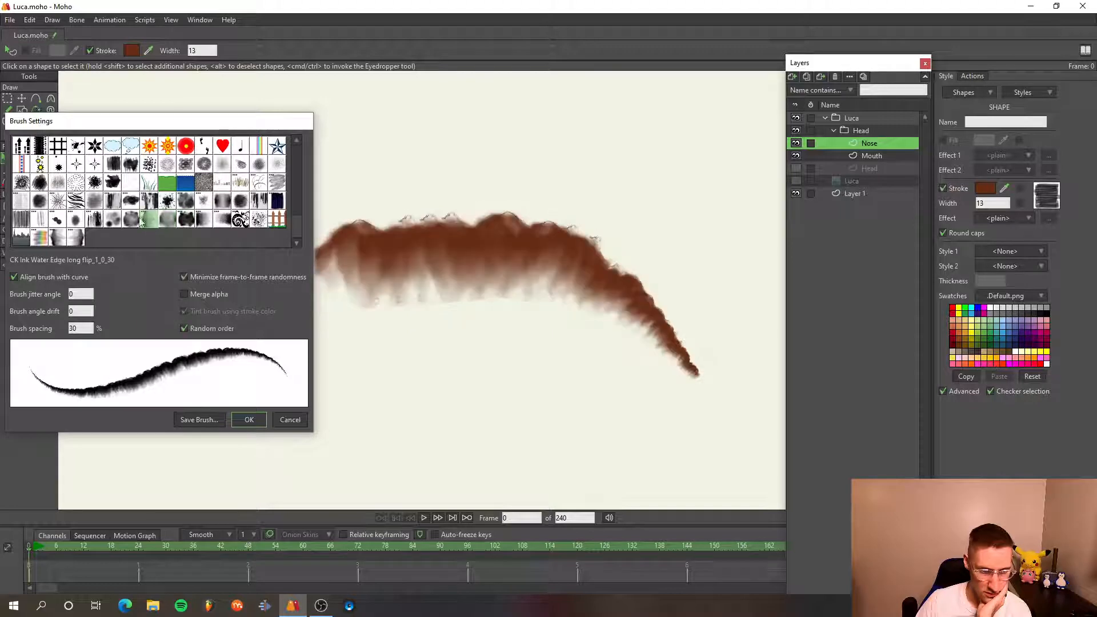
pyautogui.click(131, 220)
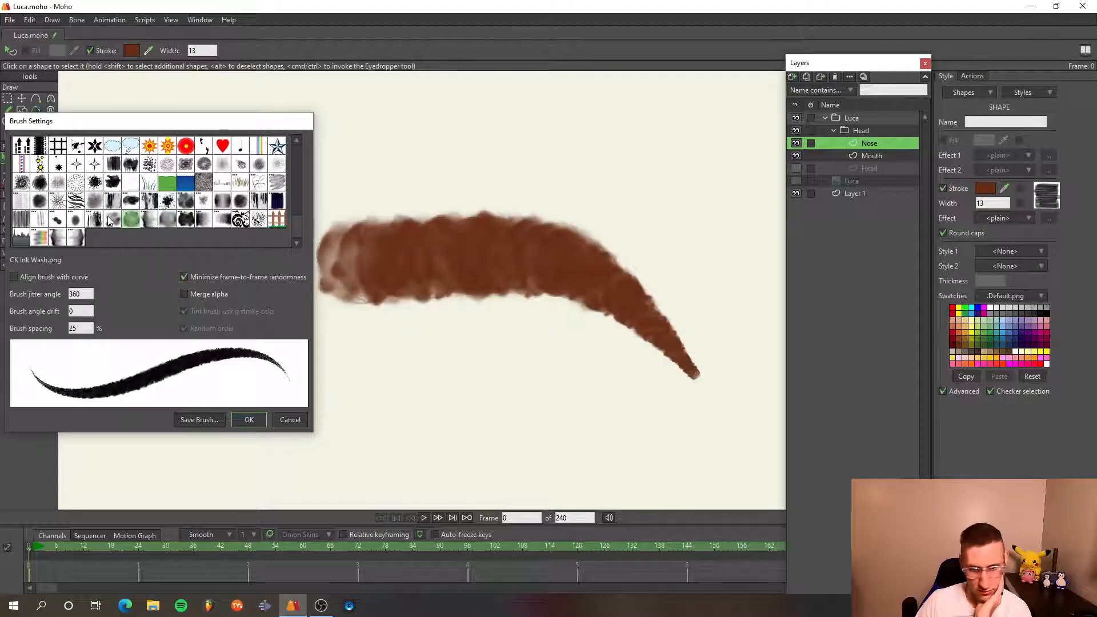
pyautogui.click(109, 220)
# - Choose the CK Ink Streak Soft brush for the eyebrow and set its brush angle drift to 105
pyautogui.click(93, 220)
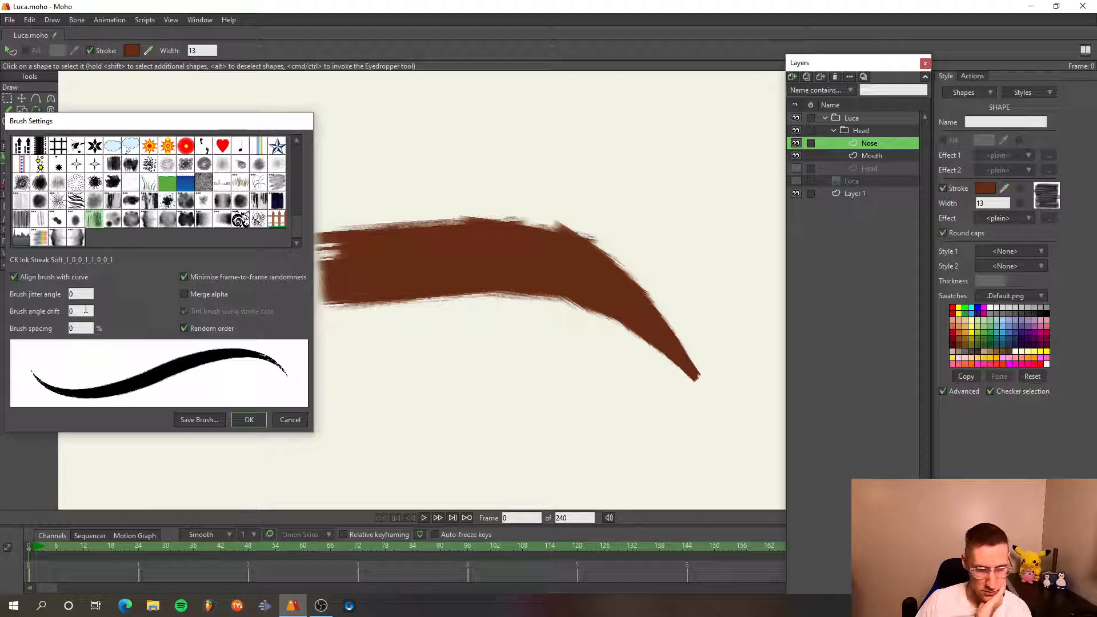
pyautogui.click(86, 309)
pyautogui.write('35')
pyautogui.write('17')
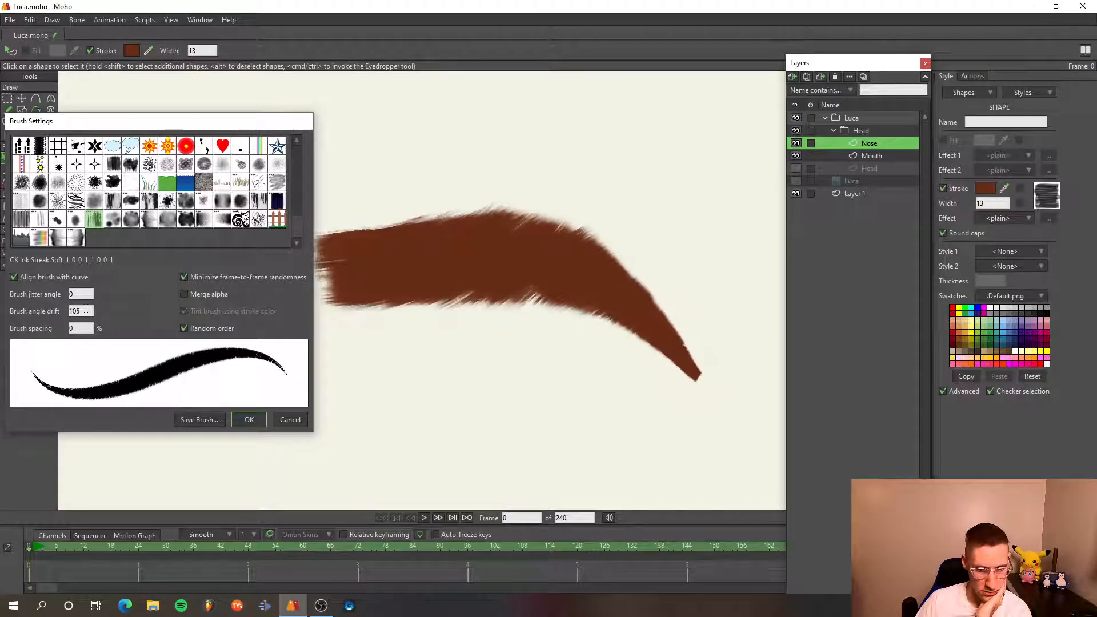
# - Raise the brush angle drift to 170, try spacings of 15, 35 and 115 %, and set the brush spacing to 5 %
pyautogui.scroll(9, 81, 325)
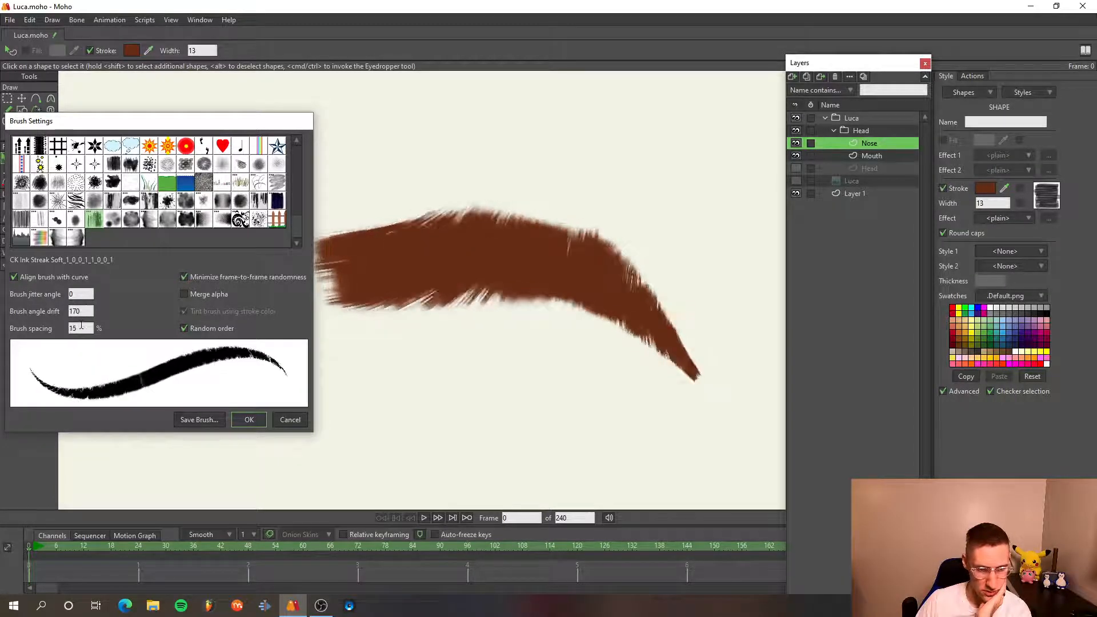
pyautogui.scroll(-2, 81, 324)
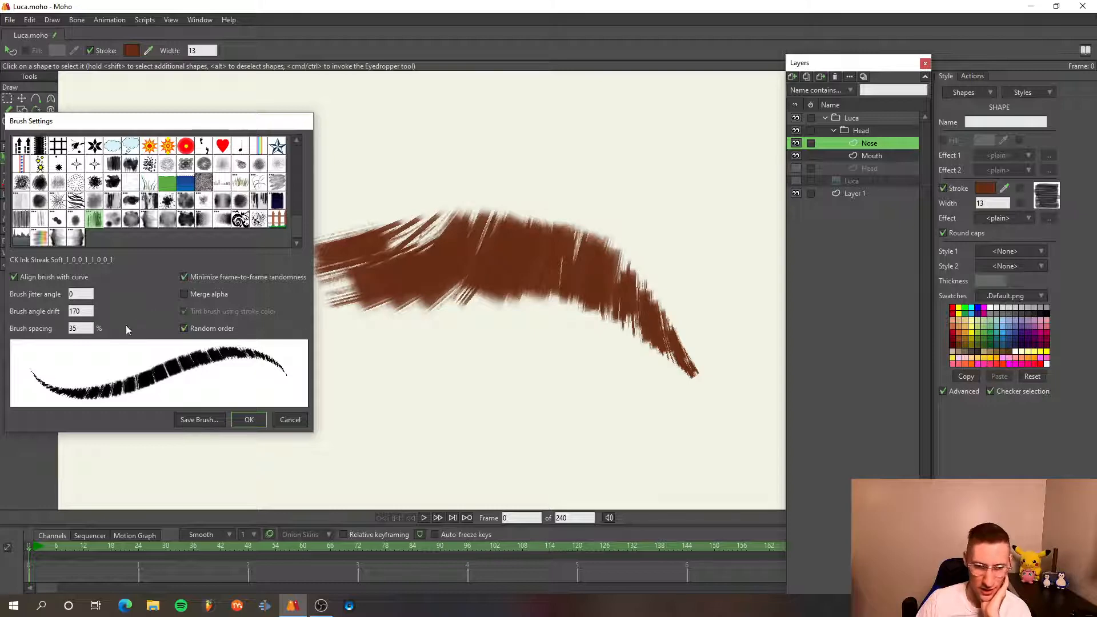
pyautogui.scroll(20, 74, 329)
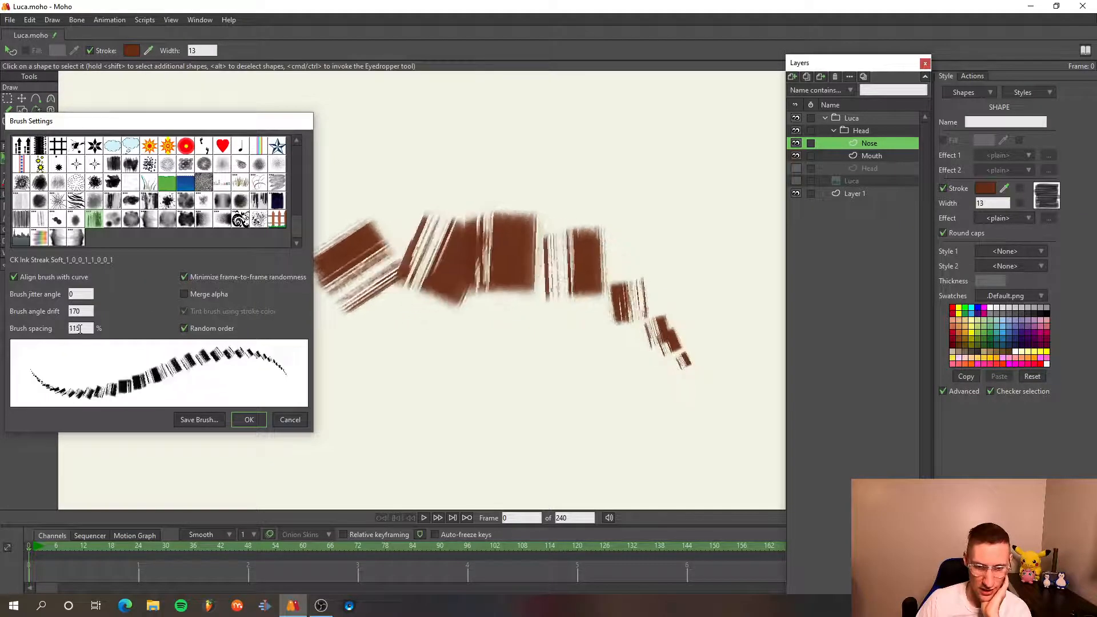
pyautogui.scroll(-20, 82, 329)
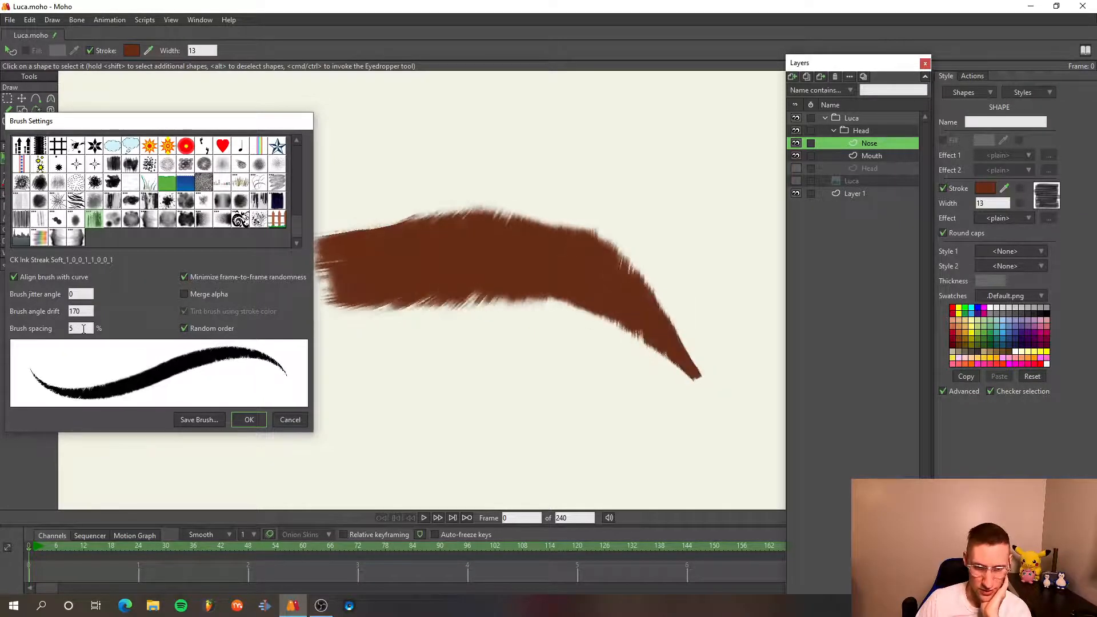
# - Try brush angle drifts of 200 and 205, set the drift to 105, and apply the brush to the eyebrow
pyautogui.scroll(17, 86, 309)
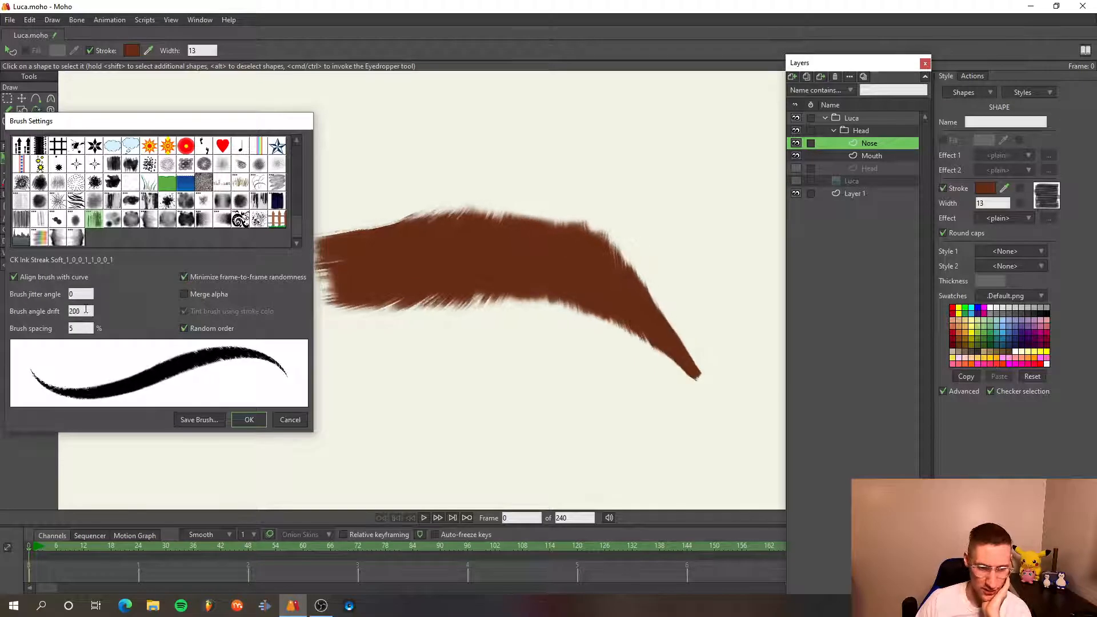
pyautogui.scroll(-20, 86, 310)
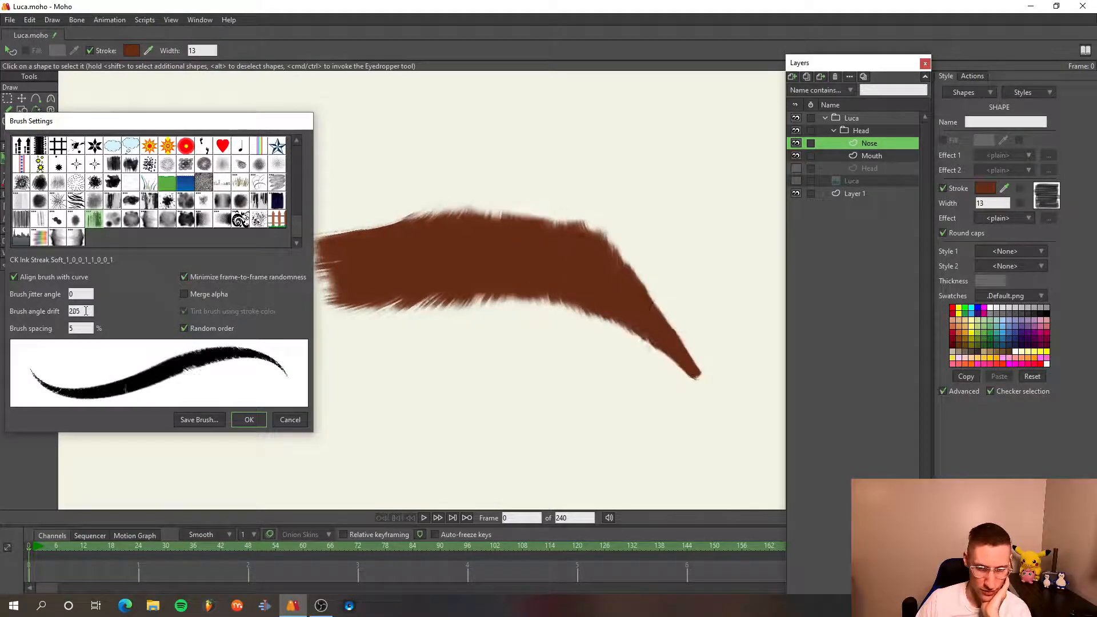
pyautogui.scroll(-9, 86, 311)
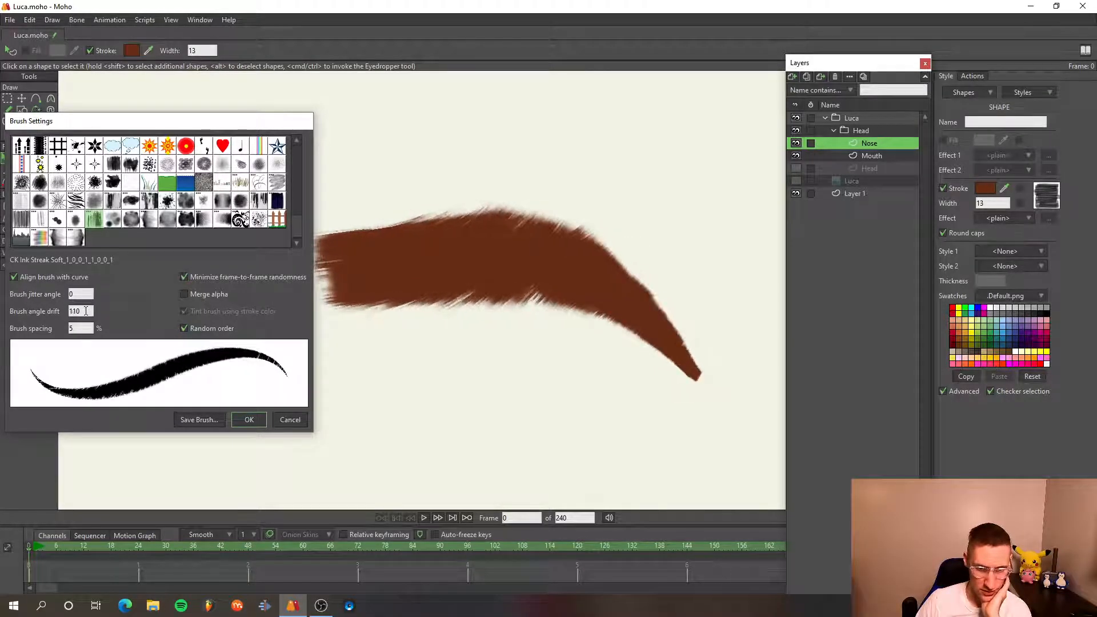
pyautogui.scroll(4, 86, 311)
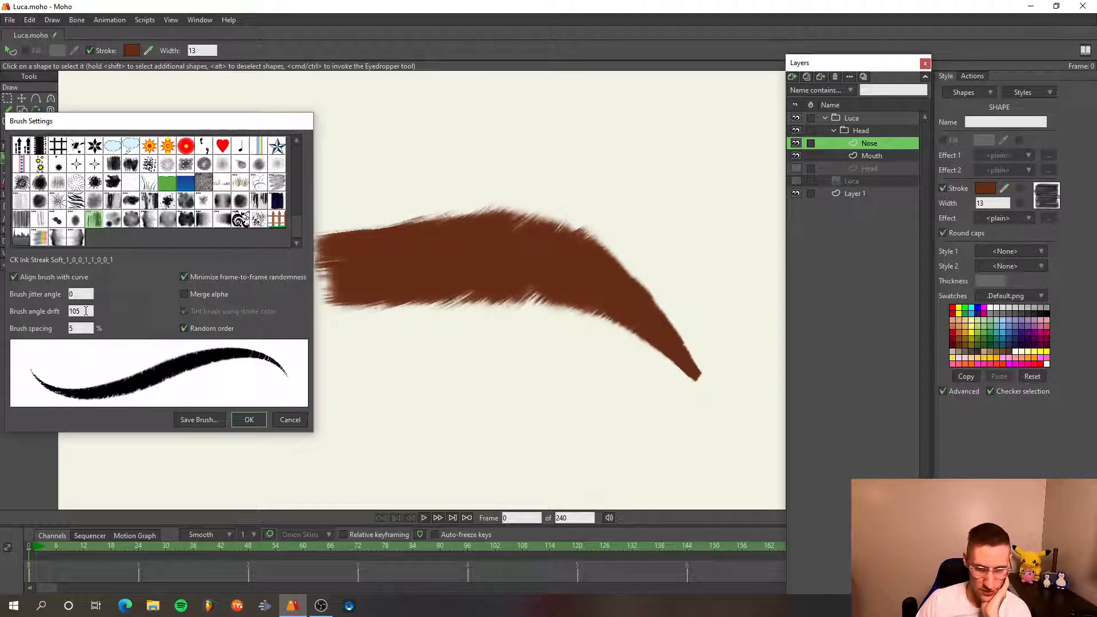
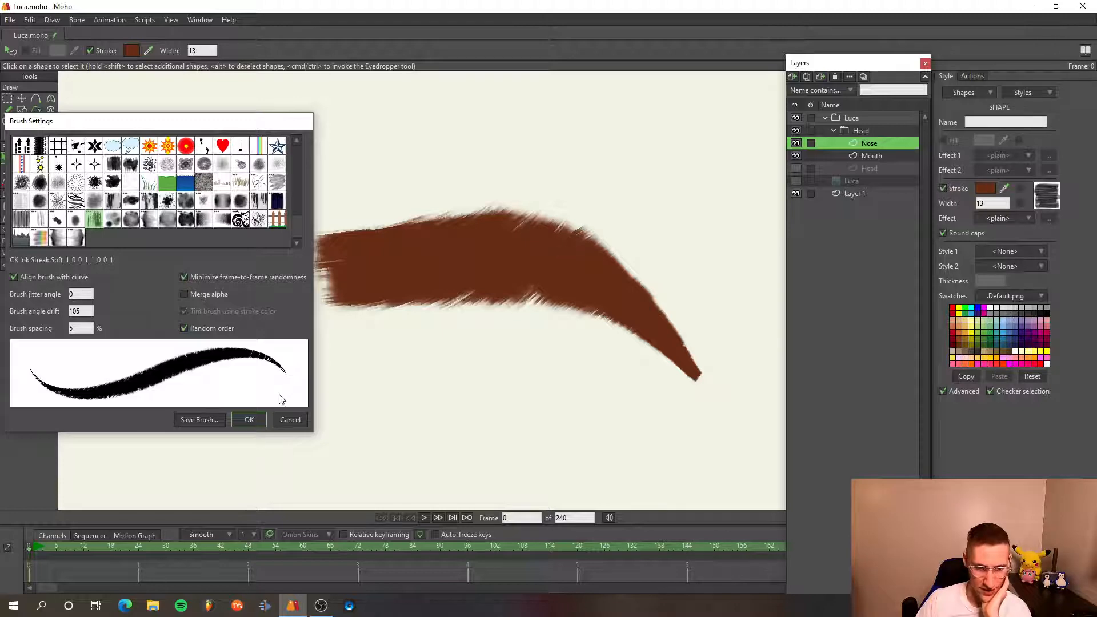
pyautogui.click(263, 419)
# - Render the current frame, check how the textured eyebrow looks beside the nose and mouth, and close the render
pyautogui.scroll(-5, 492, 300)
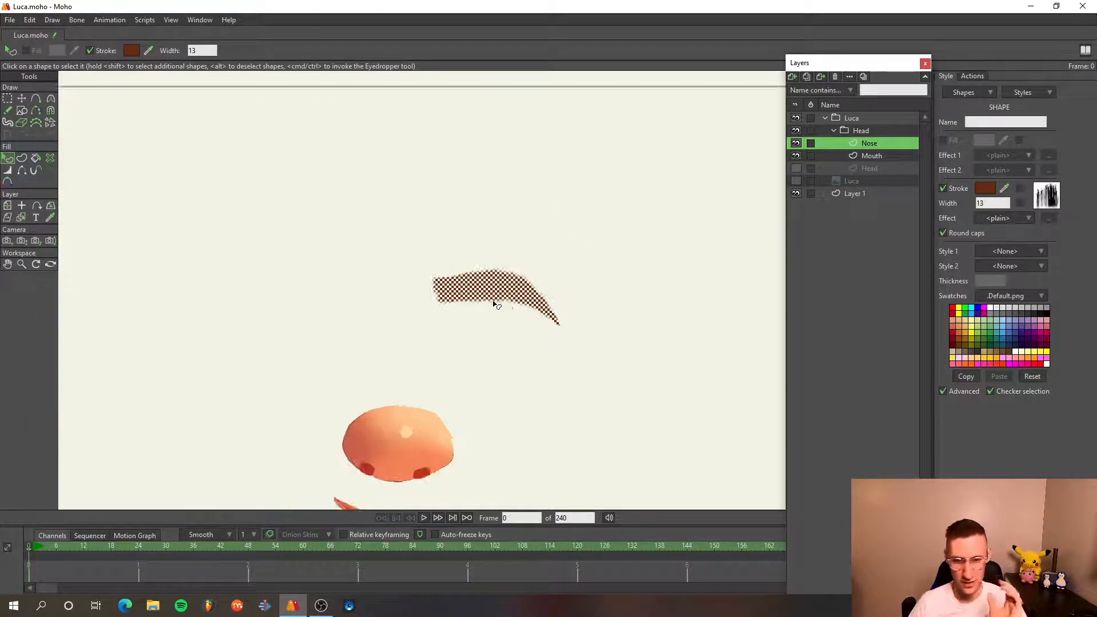
pyautogui.press('t')
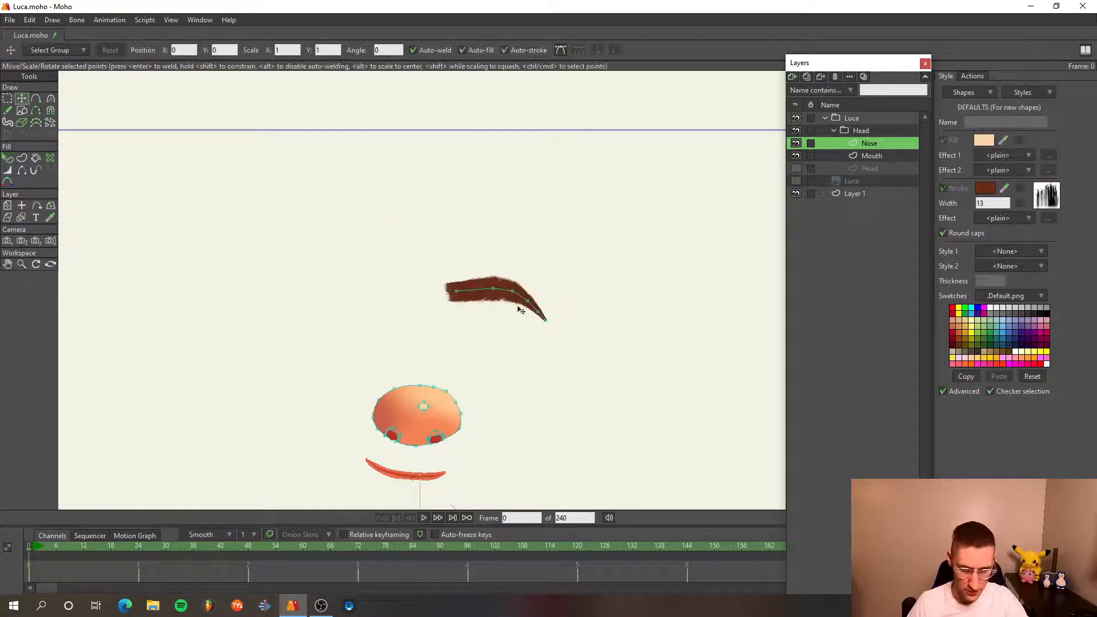
pyautogui.hotkey('ctrl', 'r')
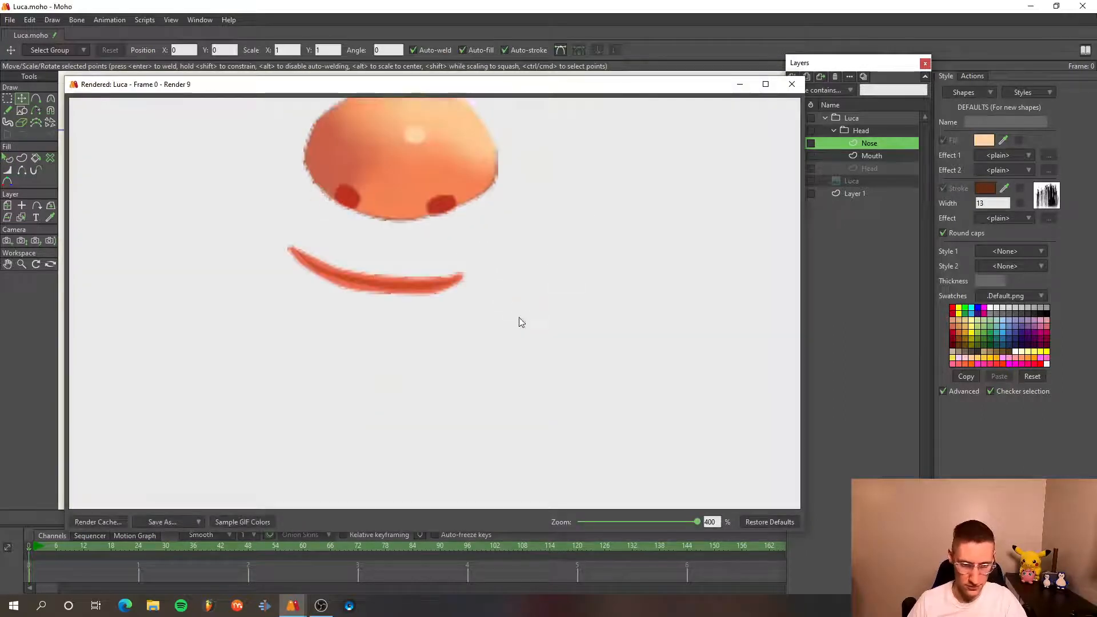
pyautogui.scroll(-4, 546, 252)
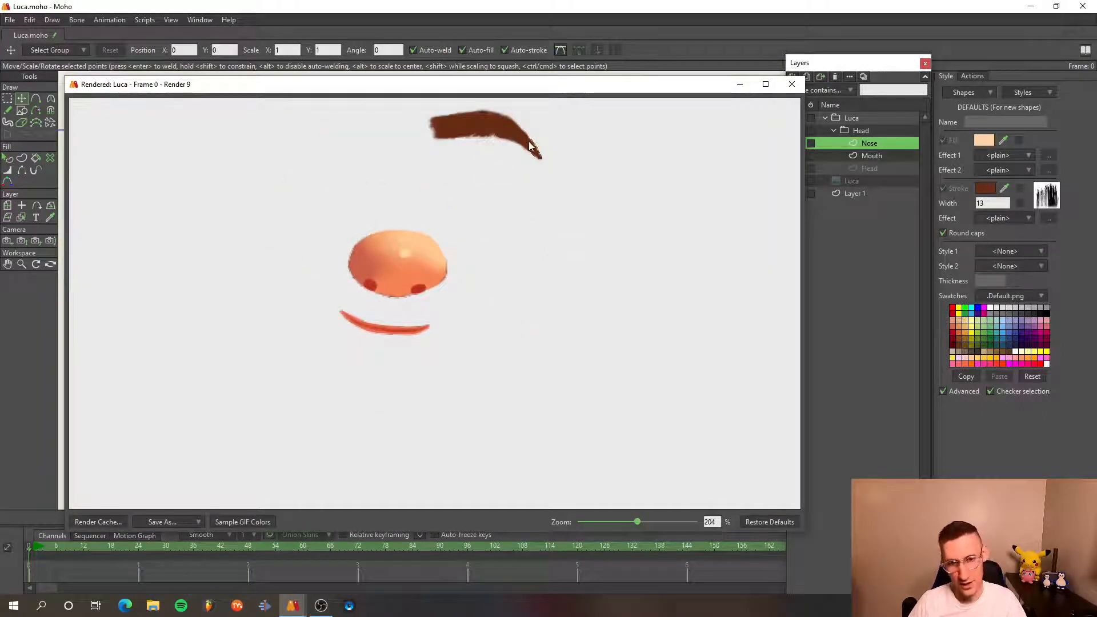
pyautogui.click(792, 84)
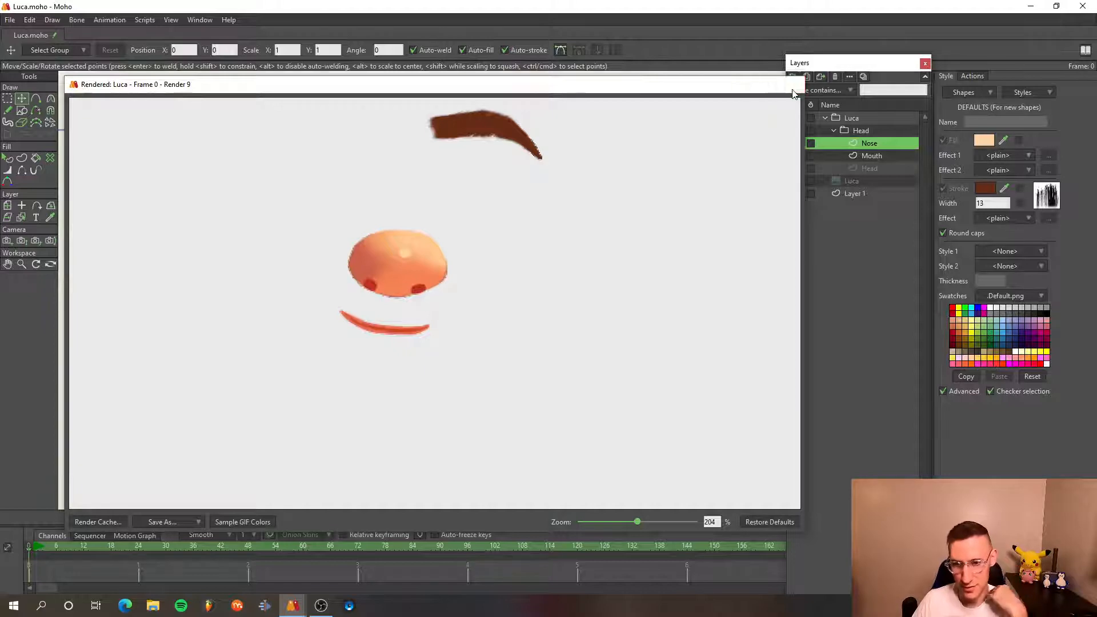
pyautogui.scroll(2, 509, 309)
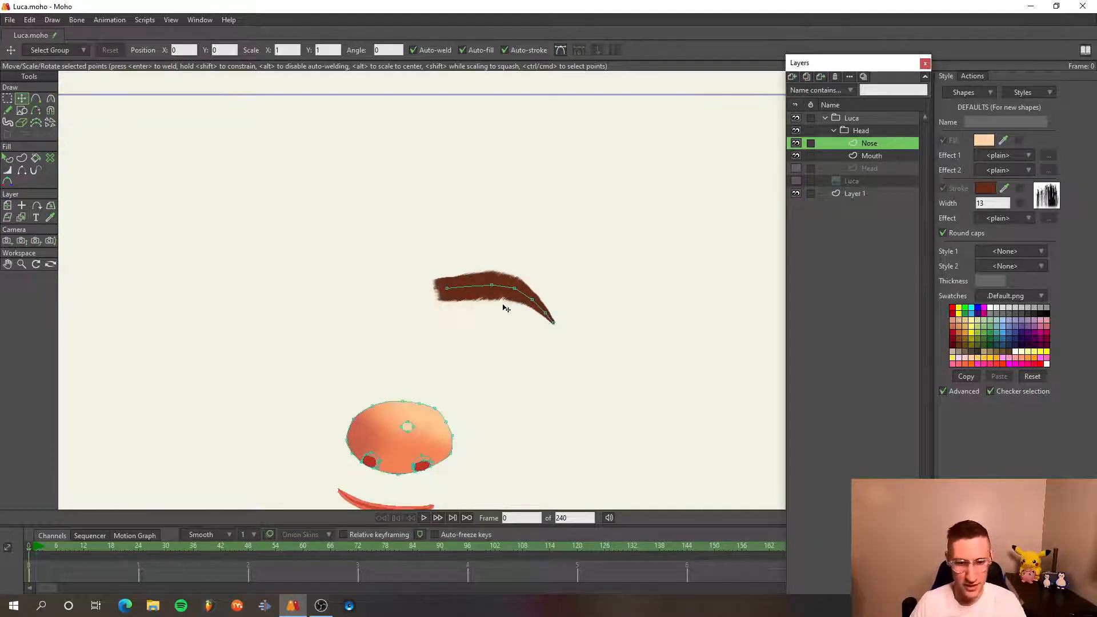
# - Add a new vector layer above the Nose layer and name it L Eyebrow
pyautogui.click(793, 76)
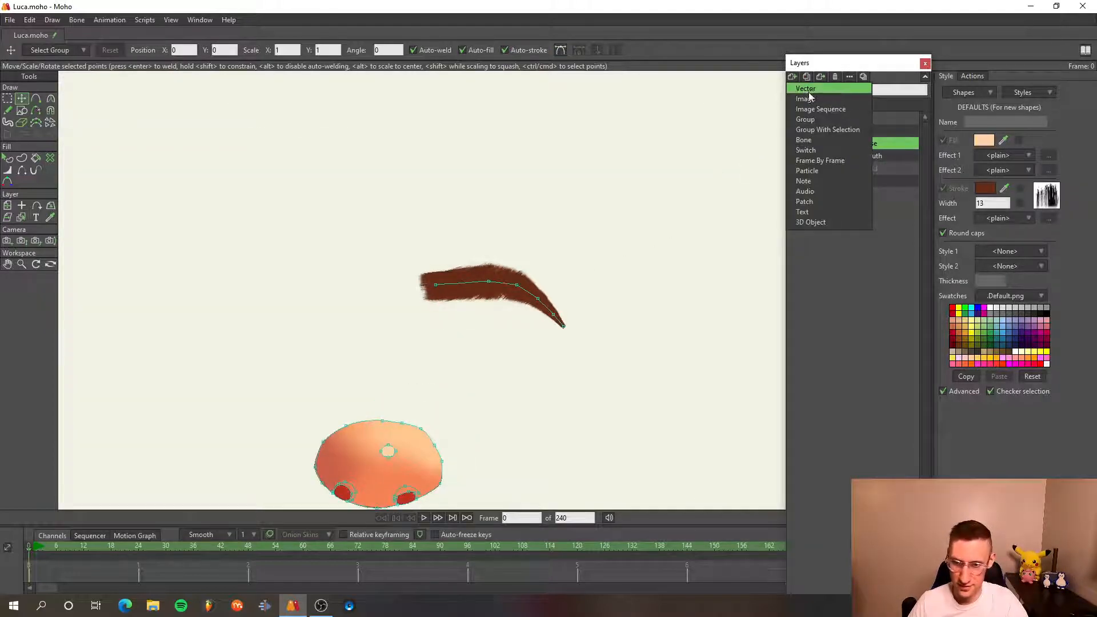
pyautogui.click(811, 89)
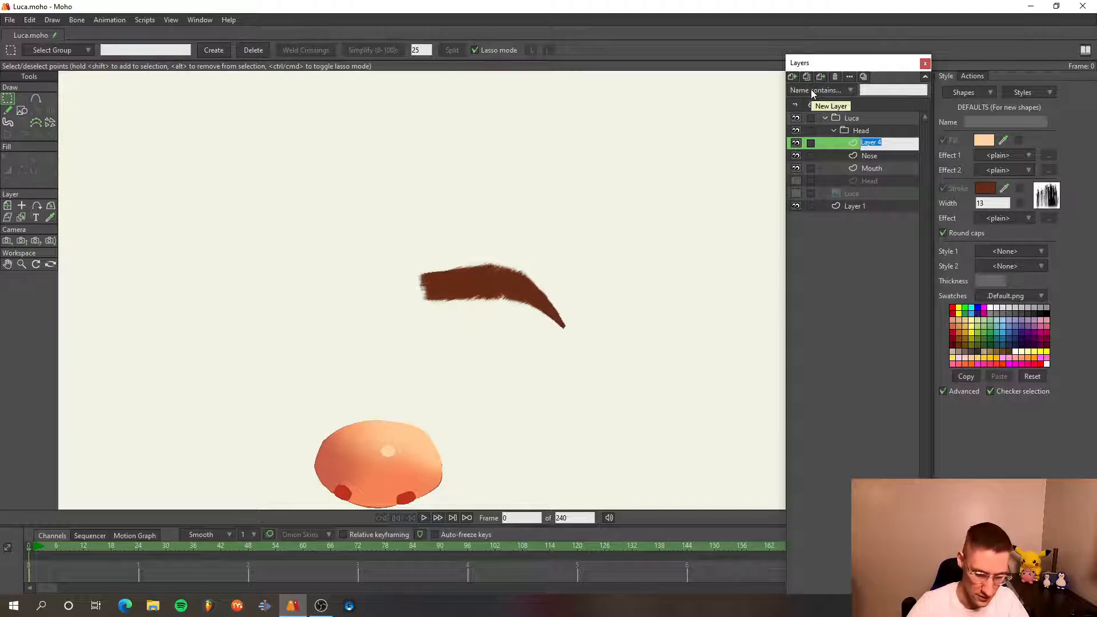
pyautogui.write('L Eye')
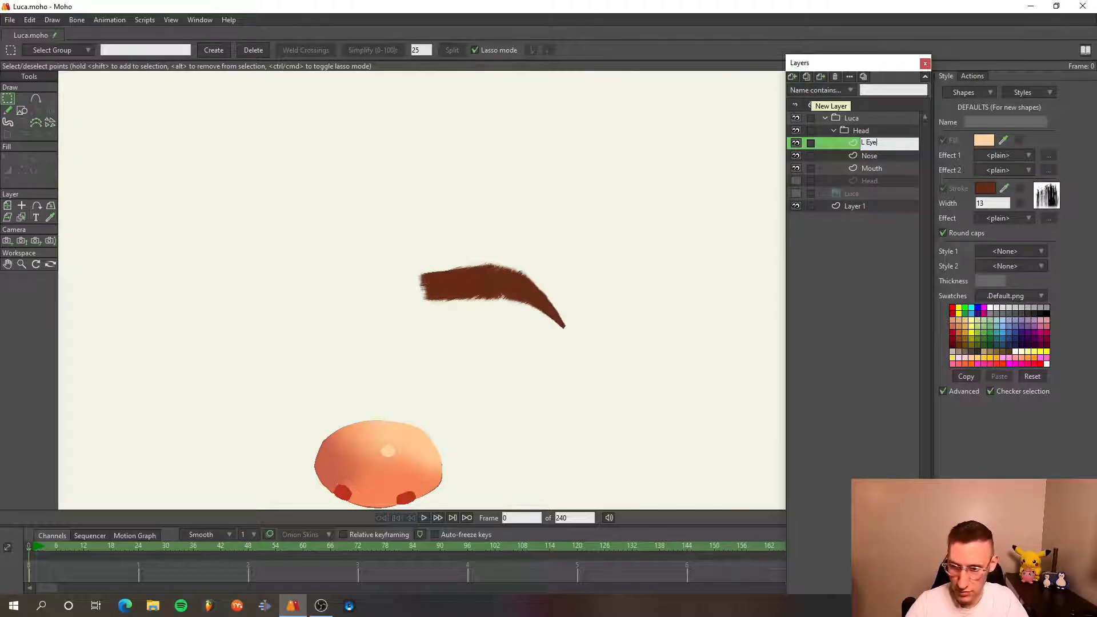
pyautogui.write('brow')
pyautogui.press('Return')
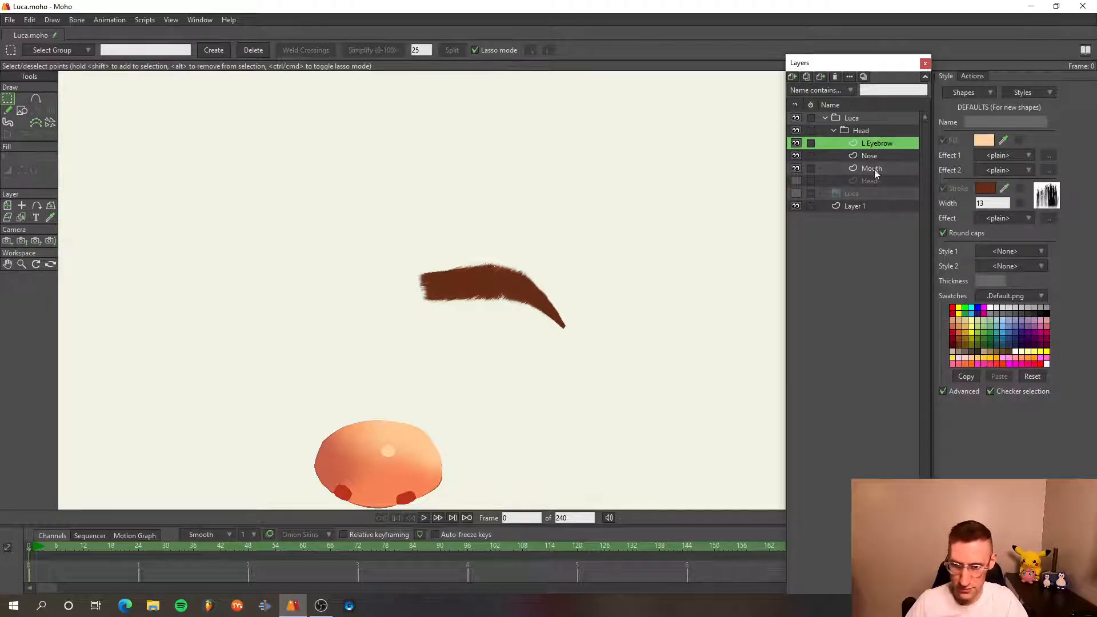
# - Rename the new eyebrow layer to R Eyebrow
pyautogui.doubleClick(865, 144)
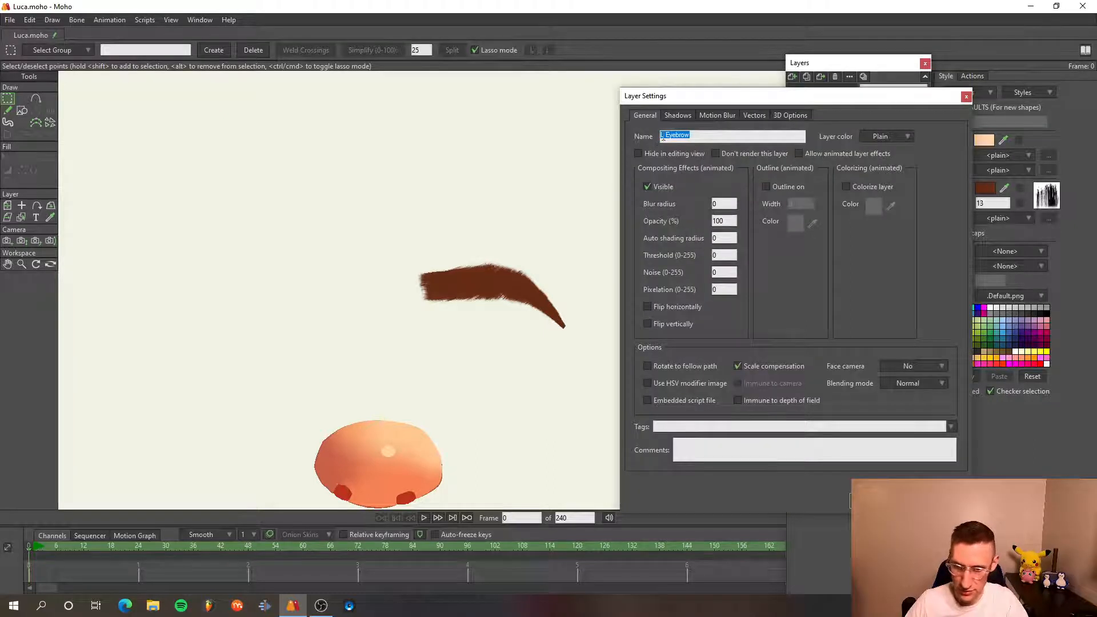
pyautogui.press('BackSpace')
pyautogui.write('R')
pyautogui.press('Return')
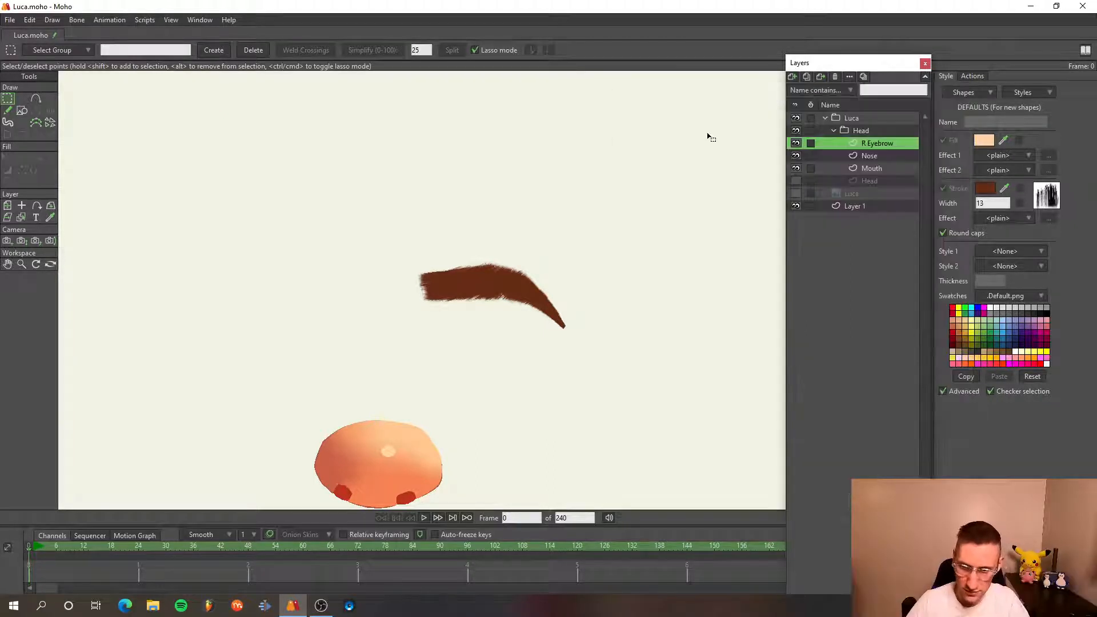
# - Transfer the eyebrow stroke from the Nose layer to the R Eyebrow layer, keeping it in the same place
pyautogui.click(881, 157)
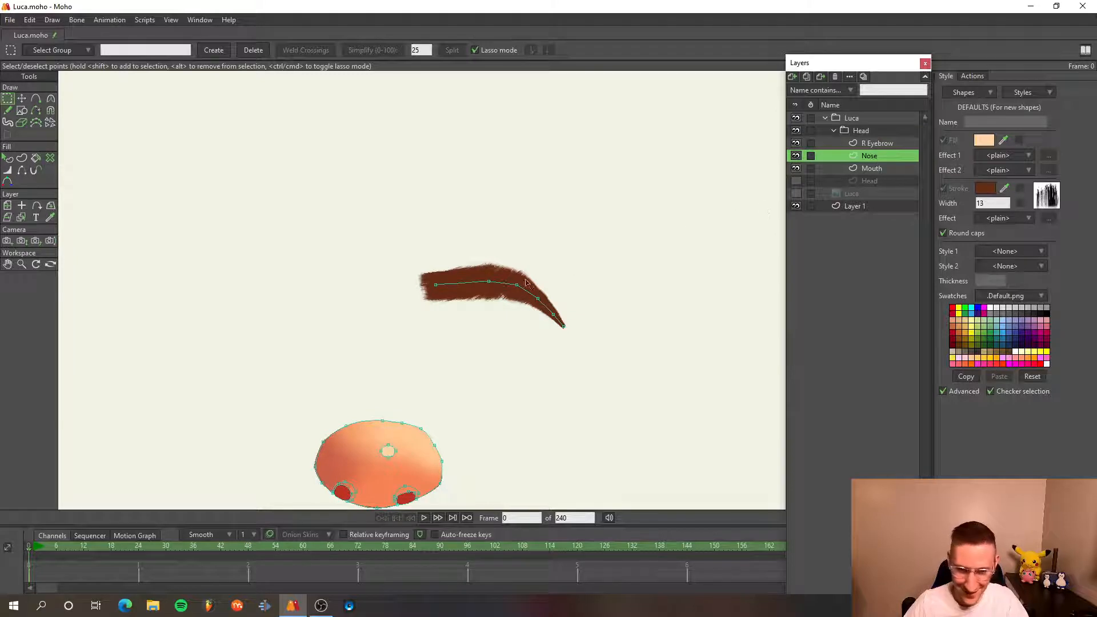
pyautogui.press('t')
pyautogui.hotkey('ctrl', 'a')
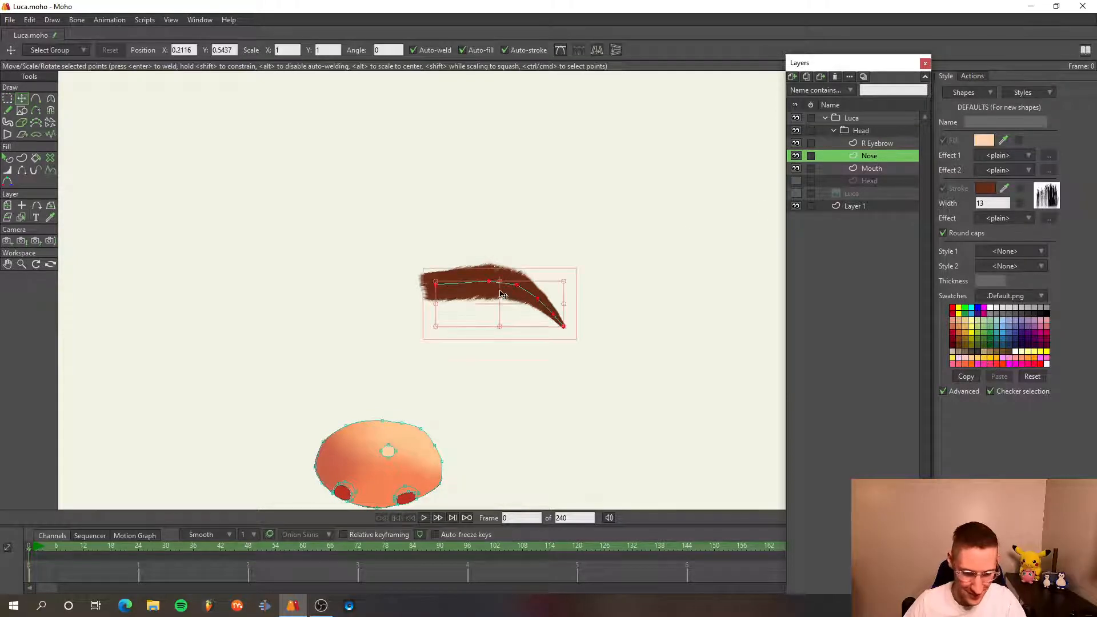
pyautogui.press('Delete')
pyautogui.click(875, 144)
pyautogui.hotkey('ctrl', 'v')
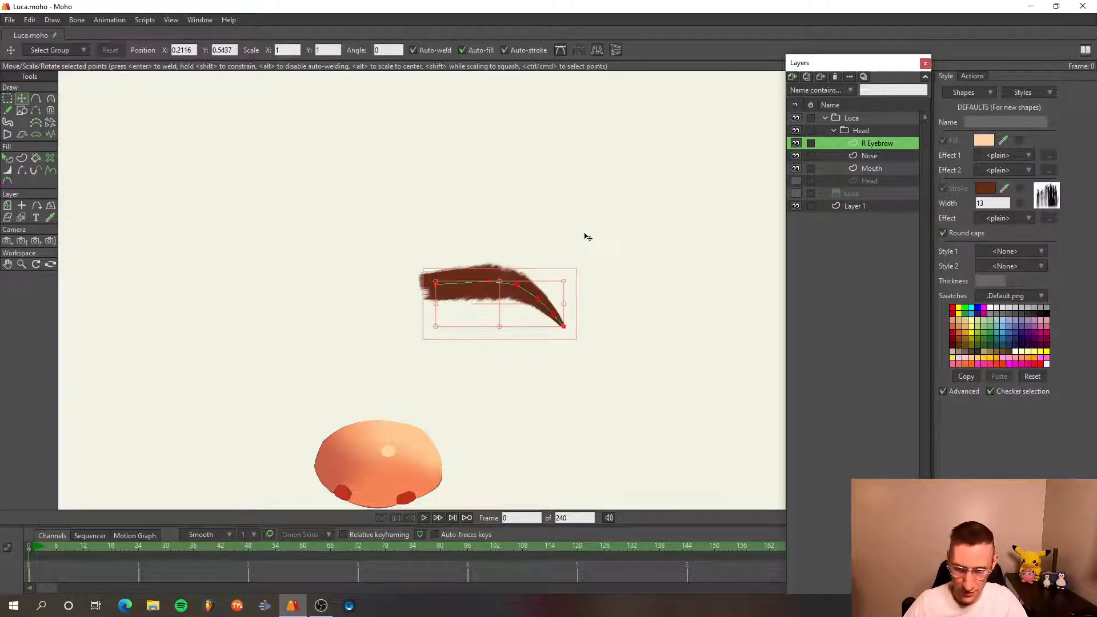
# - Show the Luca reference image layer and compare the drawn eyebrow with the reference face
pyautogui.moveTo(608, 249); pyautogui.dragTo(645, 191)
pyautogui.scroll(-2, 652, 200)
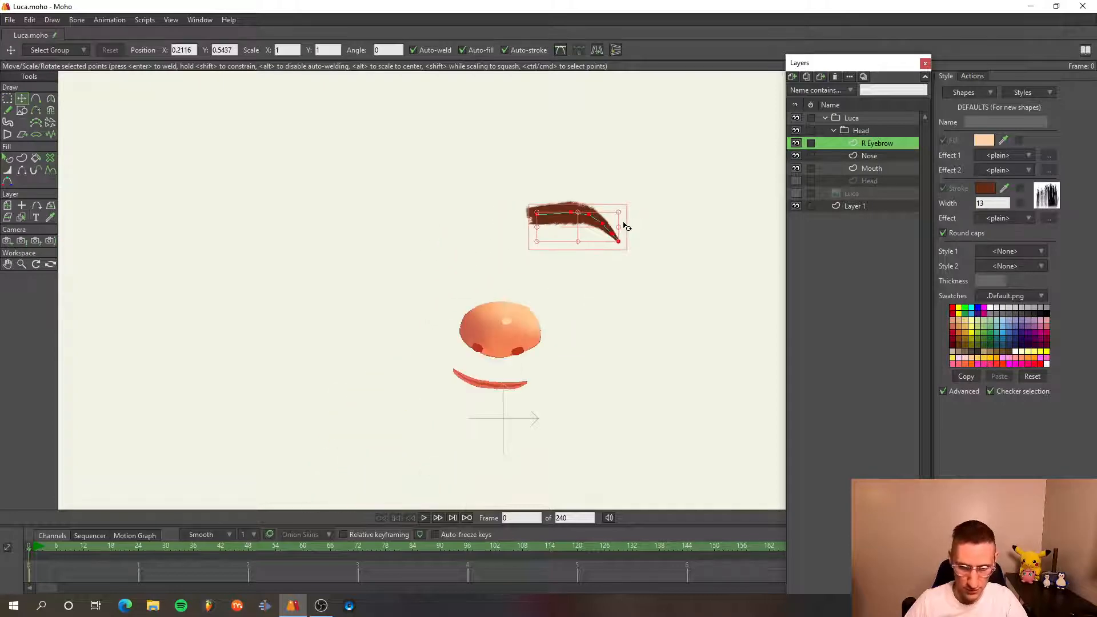
pyautogui.click(796, 194)
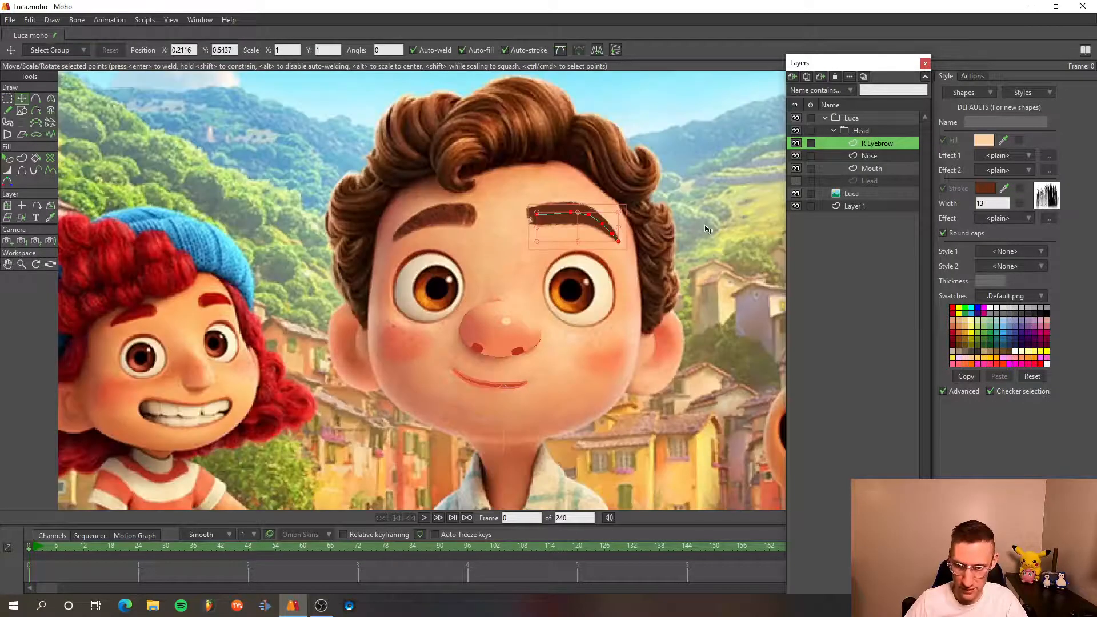
pyautogui.scroll(5, 562, 225)
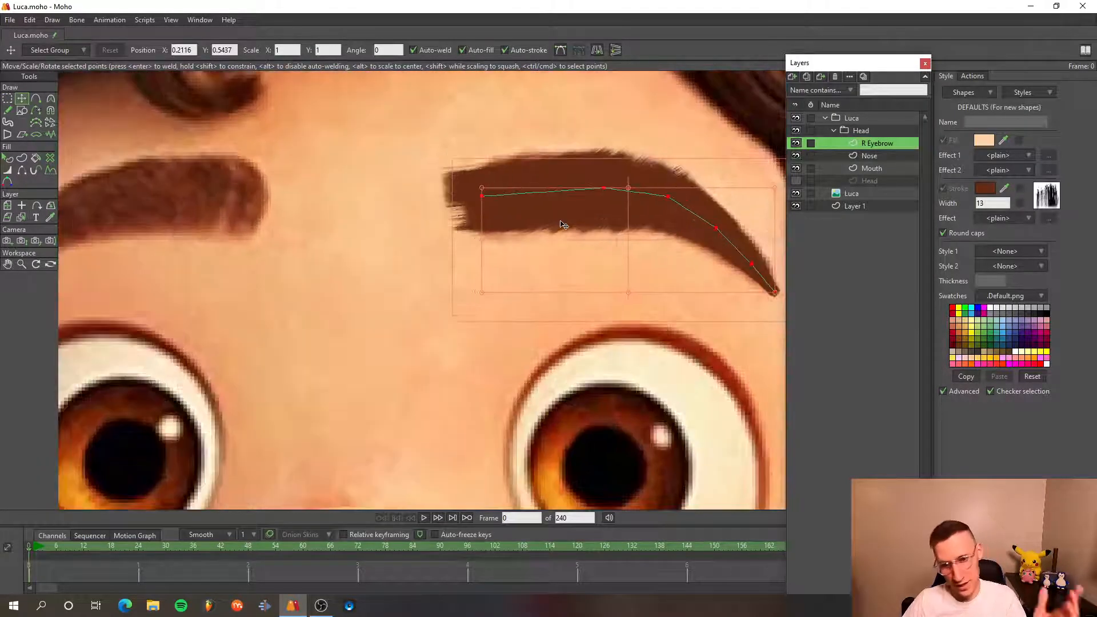
pyautogui.scroll(-2, 520, 237)
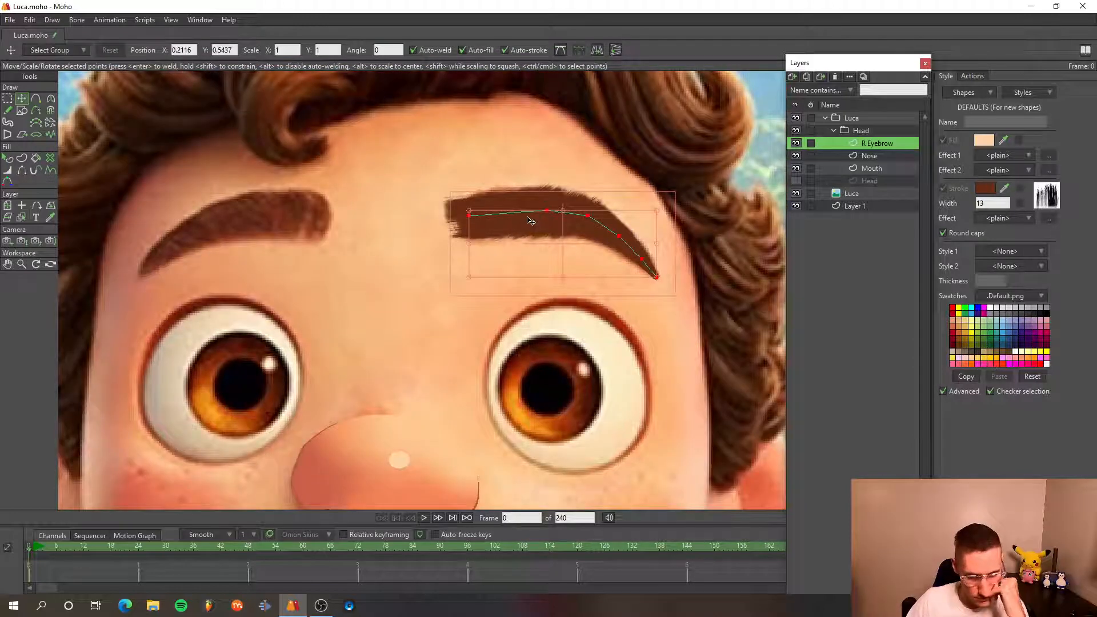
# - Move the eyebrow stroke up off the reference brow to compare the two, and place it back over the brow
pyautogui.moveTo(533, 220); pyautogui.dragTo(537, 160)
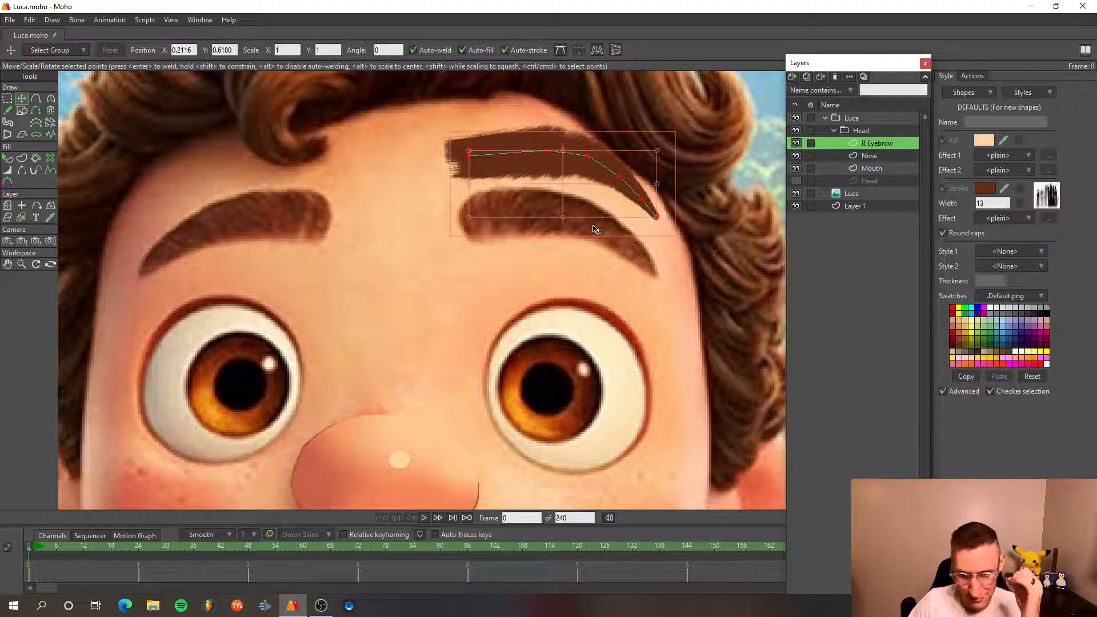
pyautogui.scroll(-3, 457, 371)
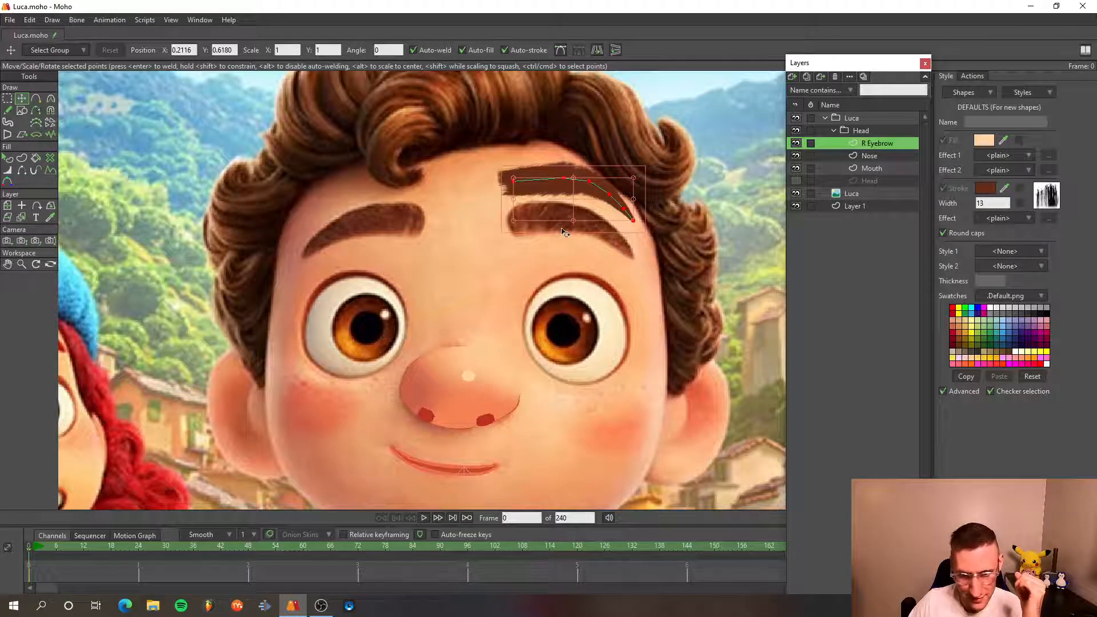
pyautogui.moveTo(576, 187); pyautogui.dragTo(586, 224)
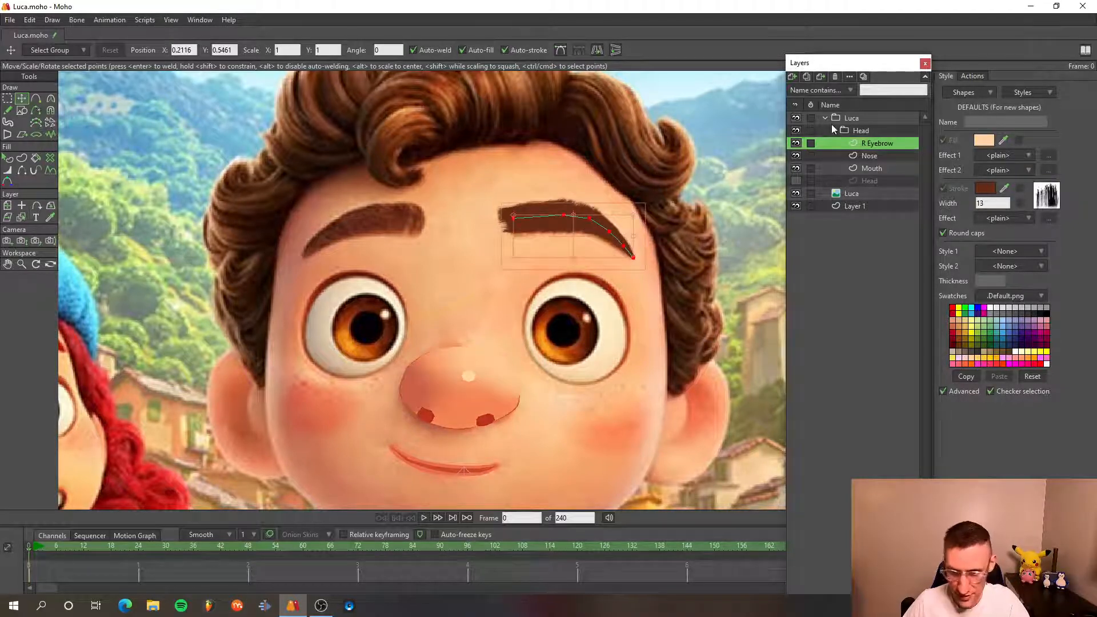
# - Duplicate the R Eyebrow layer and rename the copy L Eyebrow
pyautogui.rightClick(873, 144)
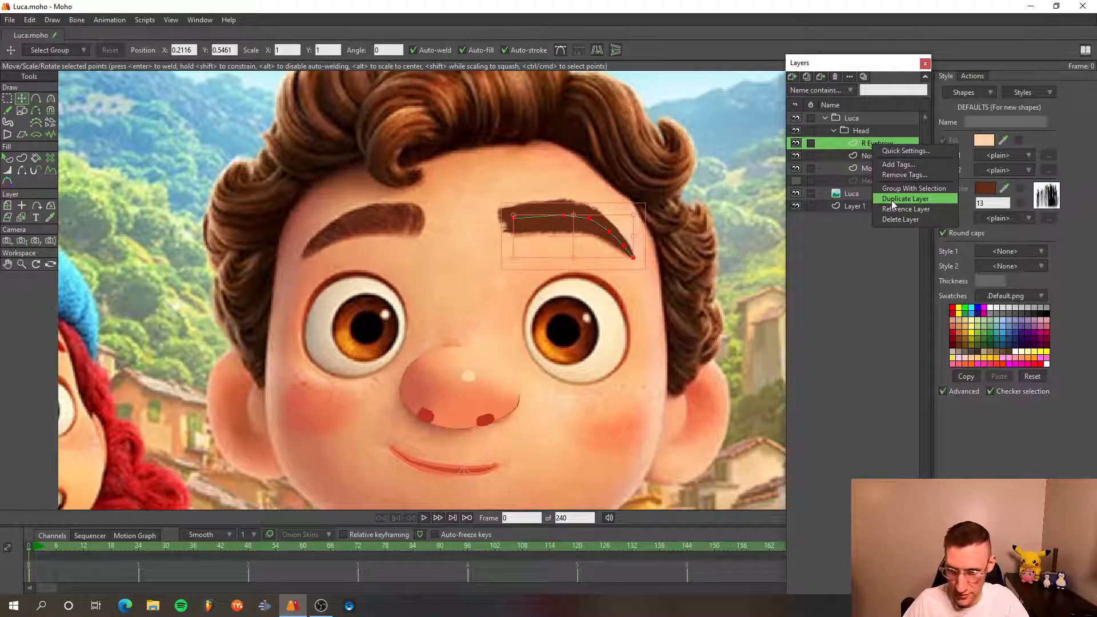
pyautogui.click(891, 200)
pyautogui.doubleClick(873, 142)
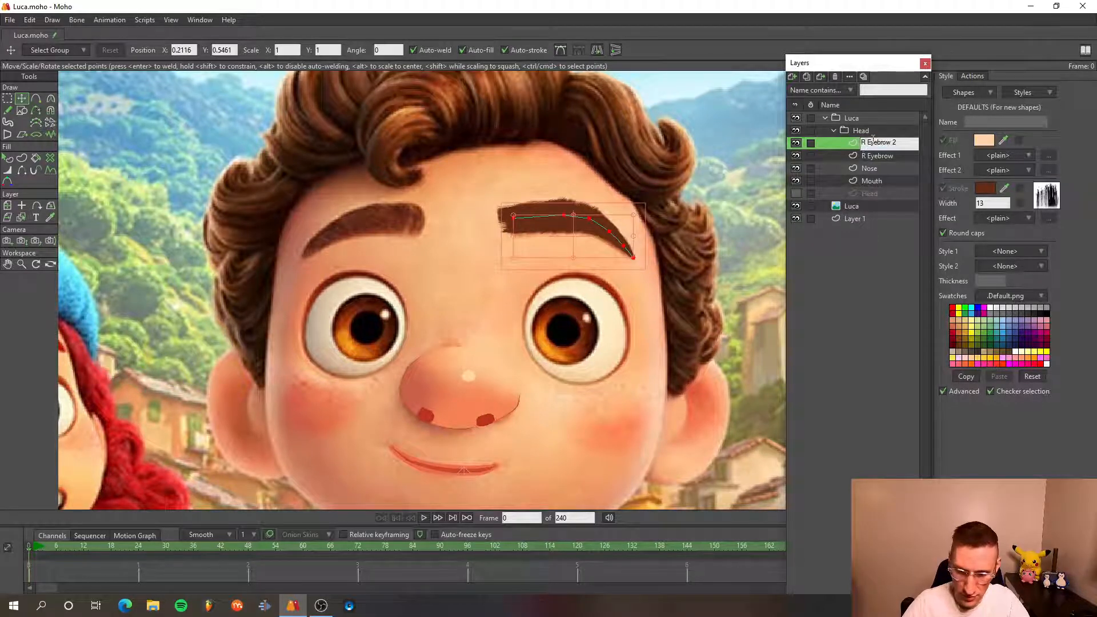
pyautogui.press('BackSpace')
pyautogui.write('L')
pyautogui.press('End')
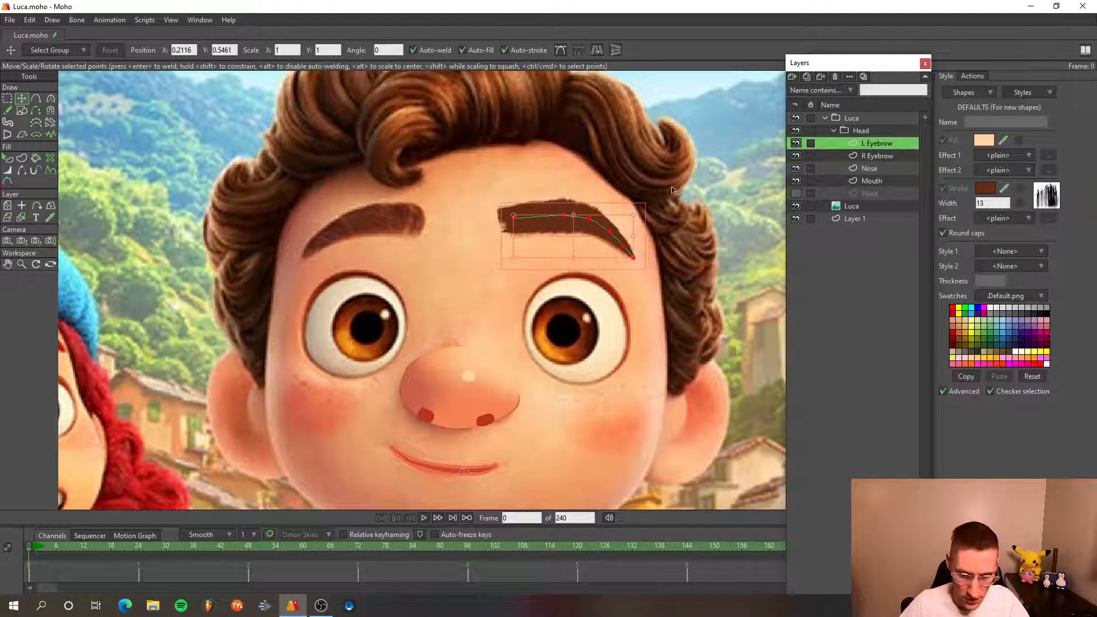
# - Flip the L Eyebrow points horizontally, move them over the opposite eyebrow at about X -0.21, and narrow them to fit
pyautogui.click(600, 52)
pyautogui.moveTo(578, 234); pyautogui.dragTo(372, 234)
pyautogui.scroll(2, 360, 234)
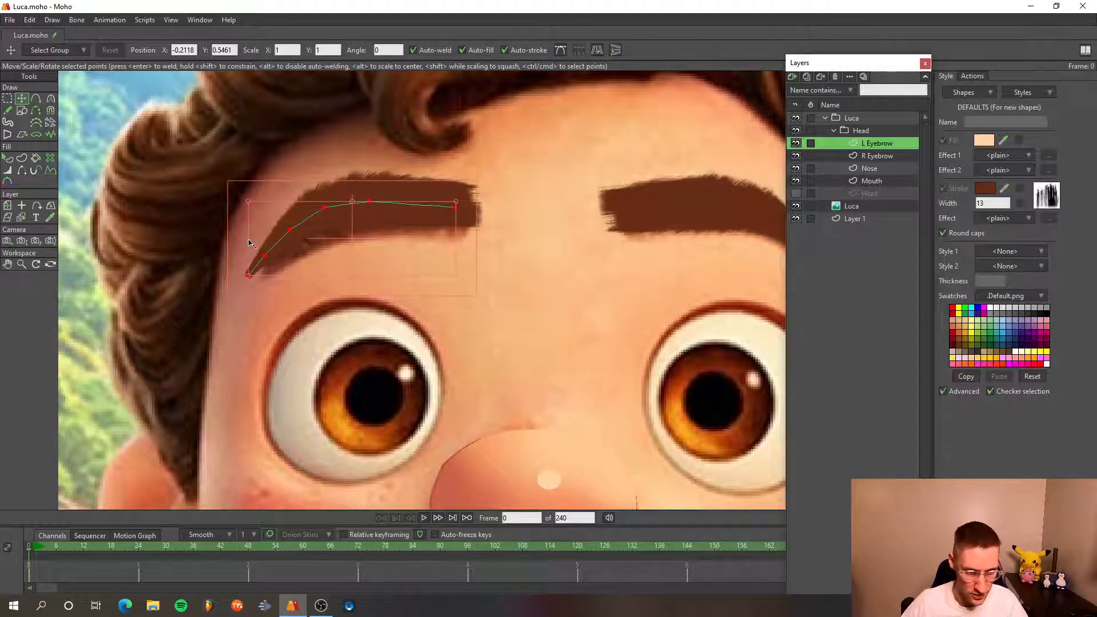
pyautogui.moveTo(248, 239); pyautogui.dragTo(263, 241)
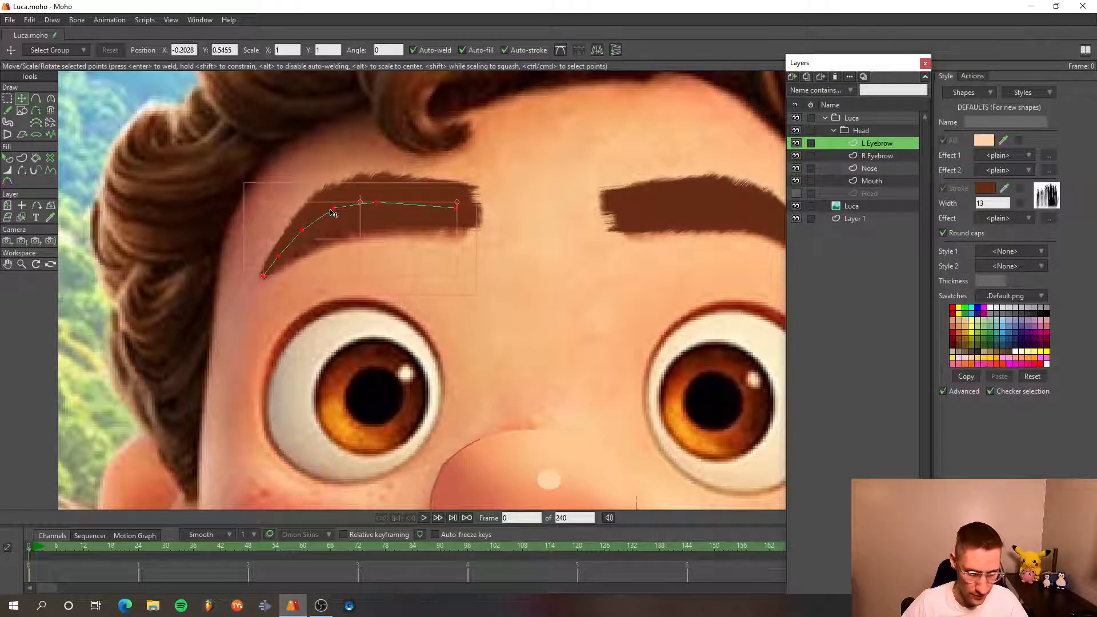
# - Reposition the L Eyebrow curve's points to follow the reference eyebrow's arch
pyautogui.moveTo(335, 214)
pyautogui.mouseDown()
pyautogui.moveTo(335, 235)
pyautogui.moveTo(336, 207)
pyautogui.moveTo(307, 234)
pyautogui.moveTo(342, 216)
pyautogui.moveTo(394, 212)
pyautogui.moveTo(438, 228)
pyautogui.moveTo(448, 210)
pyautogui.moveTo(351, 230)
pyautogui.moveTo(348, 219)
pyautogui.mouseUp()
pyautogui.click(304, 230)
pyautogui.click(346, 217)
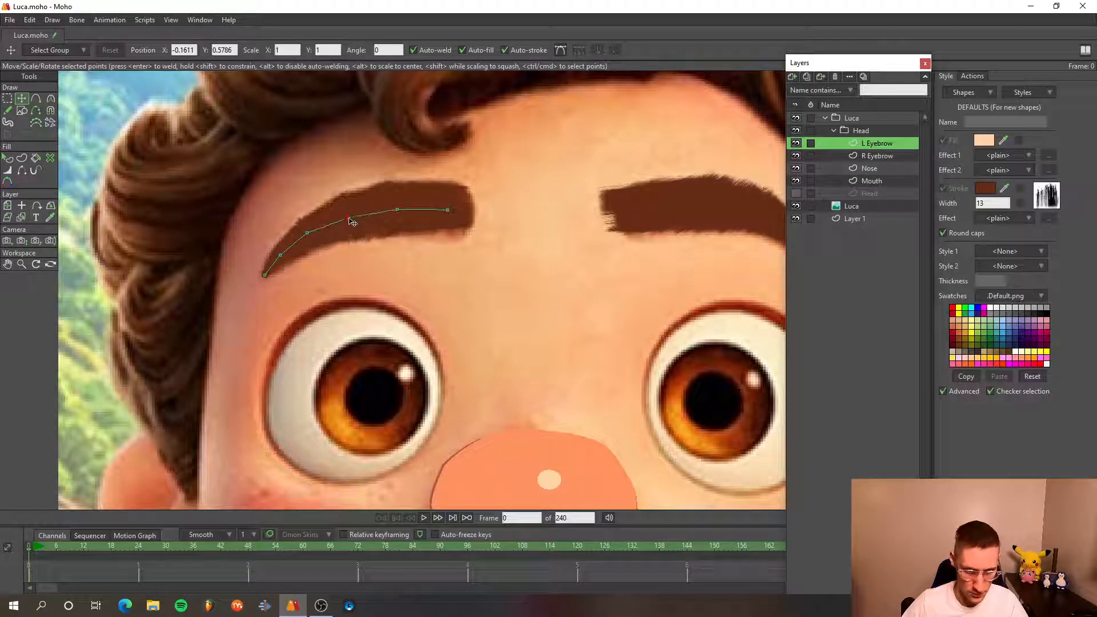
pyautogui.click(309, 236)
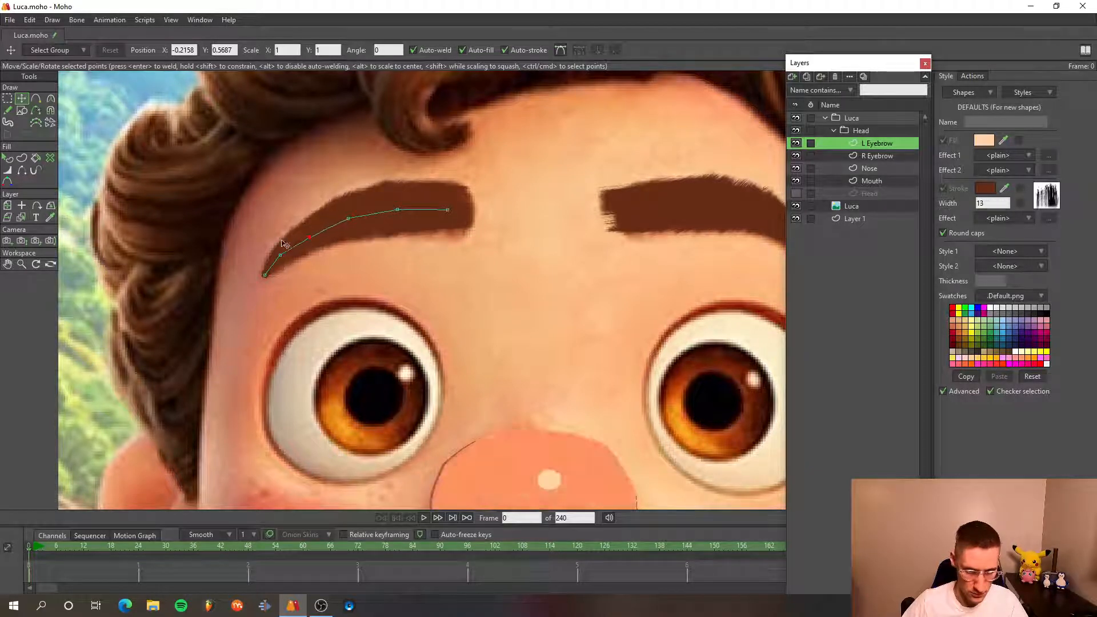
# - Adjust the line width through the L Eyebrow's middle and inner points, with the inner end point at 150 percent
pyautogui.click(8, 170)
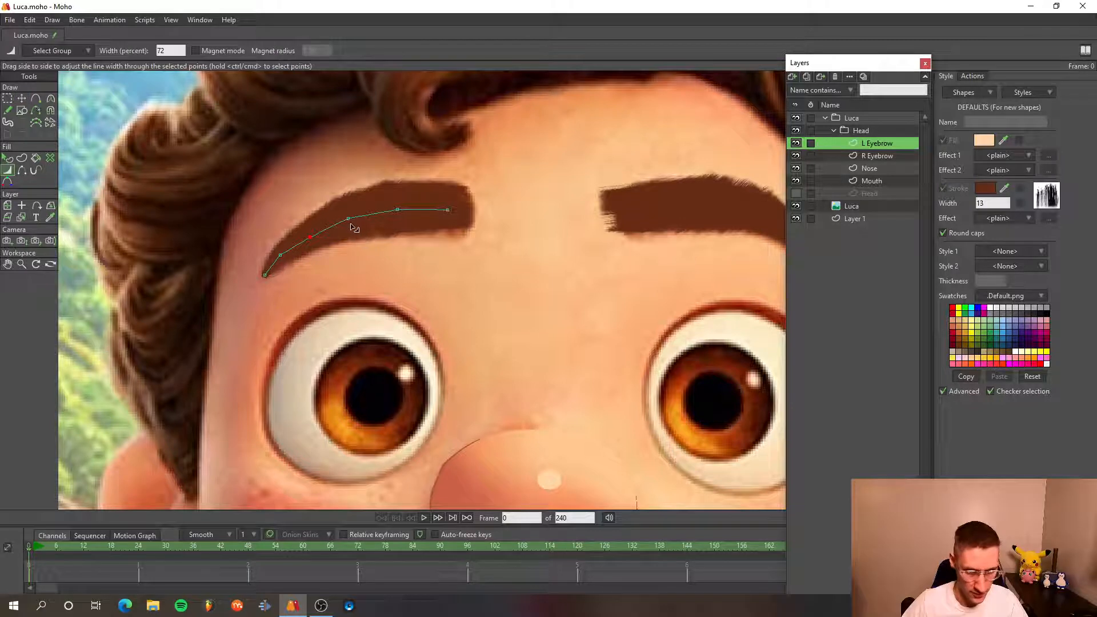
pyautogui.keyDown('ctrl'); pyautogui.click(347, 218); pyautogui.keyUp('ctrl')
pyautogui.moveTo(346, 223); pyautogui.dragTo(448, 211)
pyautogui.keyDown('ctrl'); pyautogui.click(400, 211); pyautogui.keyUp('ctrl')
pyautogui.keyDown('ctrl'); pyautogui.click(444, 210); pyautogui.keyUp('ctrl')
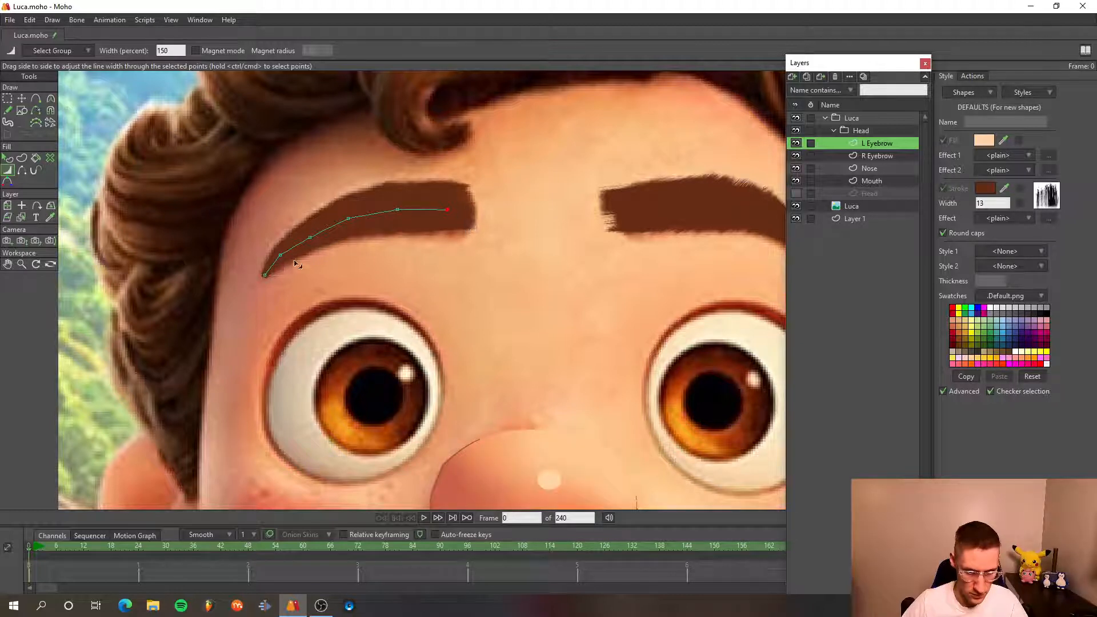
# - Render the current frame to check both eyebrows, and close the preview
pyautogui.scroll(-2, 547, 250)
pyautogui.scroll(-2, 546, 251)
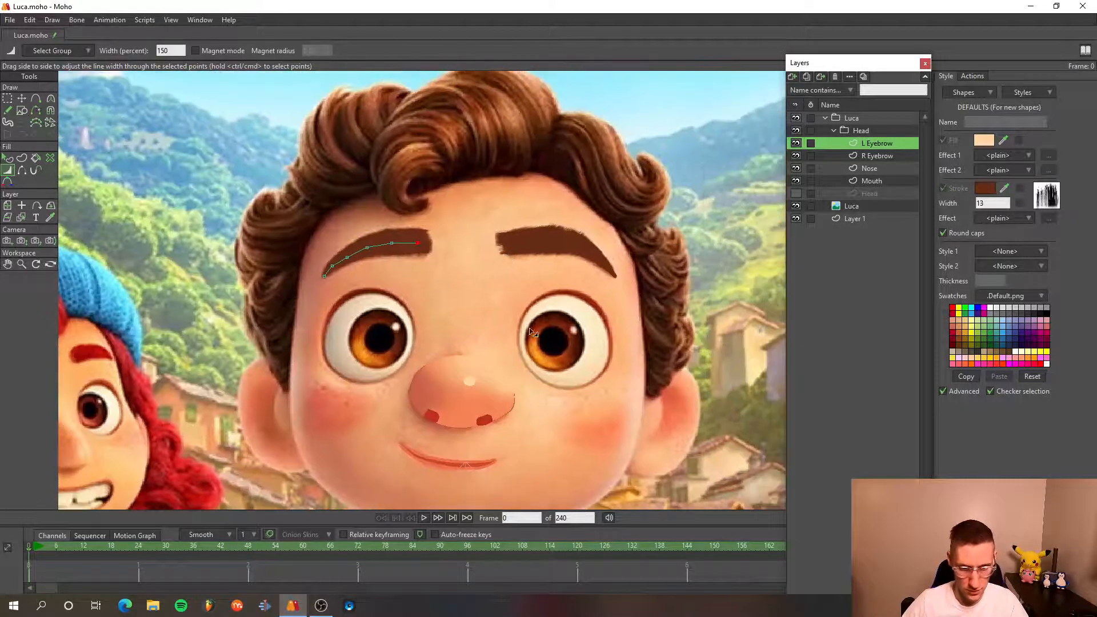
pyautogui.hotkey('ctrl', 'r')
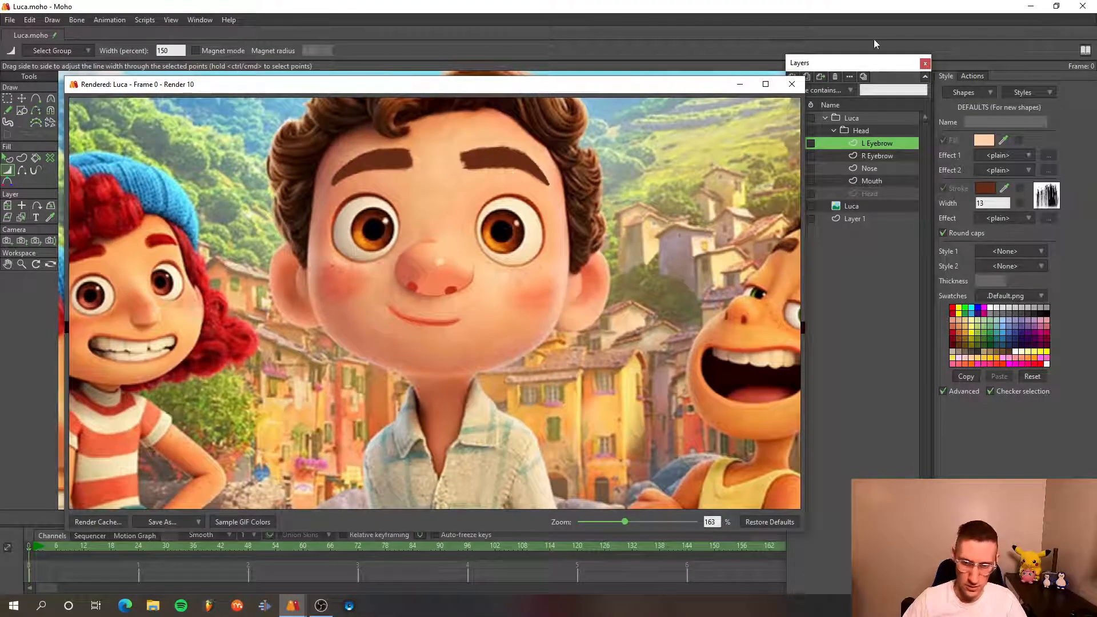
pyautogui.click(792, 84)
# - Hide the Luca reference image layer to inspect the drawn eyebrows on their own
pyautogui.scroll(2, 468, 269)
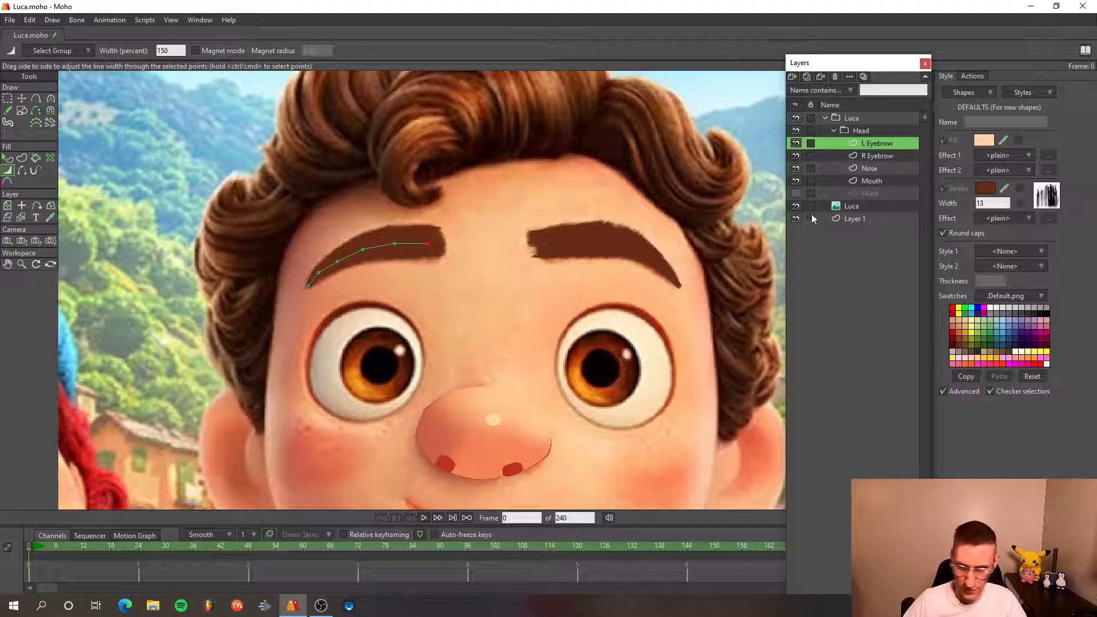
pyautogui.click(796, 206)
pyautogui.scroll(1, 409, 250)
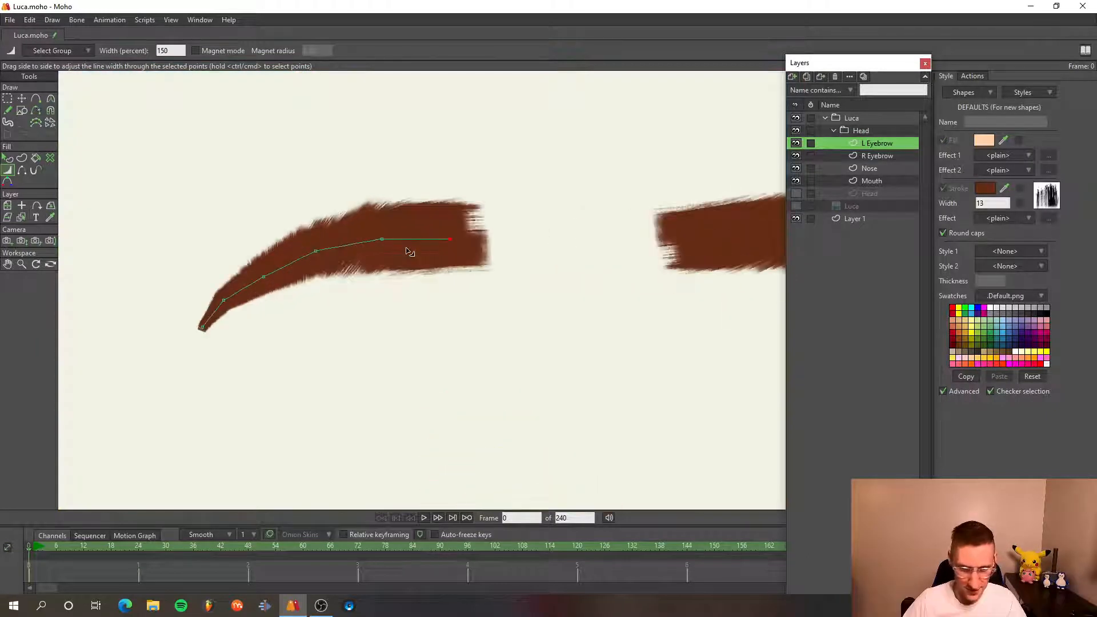
pyautogui.scroll(-2, 517, 326)
pyautogui.scroll(1, 441, 266)
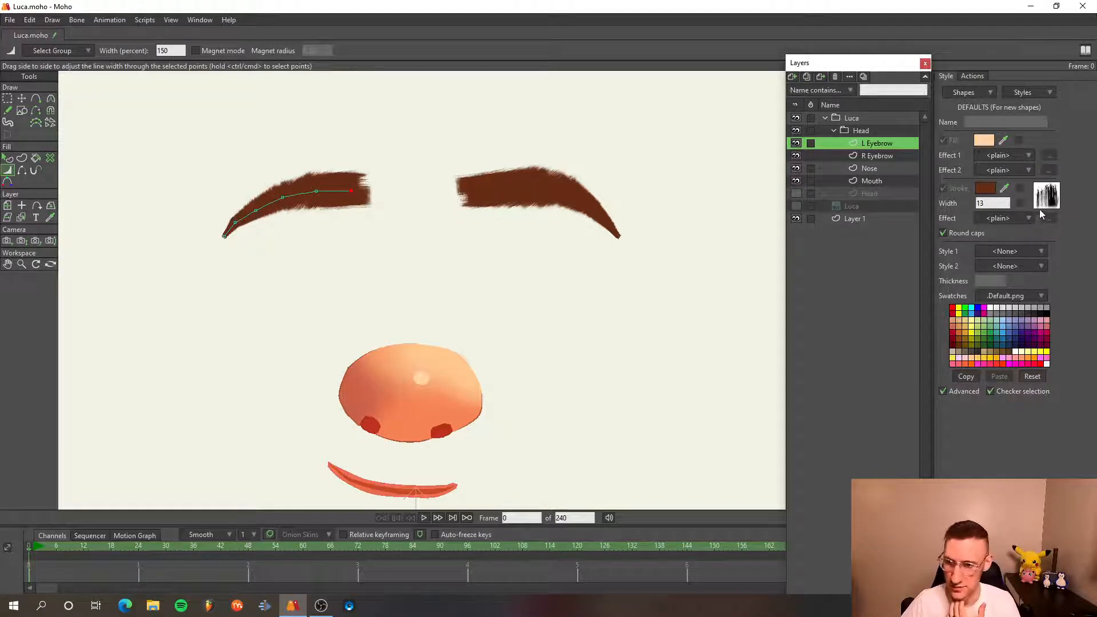
# - Try the Sketchy stroke effect with the default radius of 1.4815 on the L Eyebrow shape
pyautogui.press('q')
pyautogui.click(347, 194)
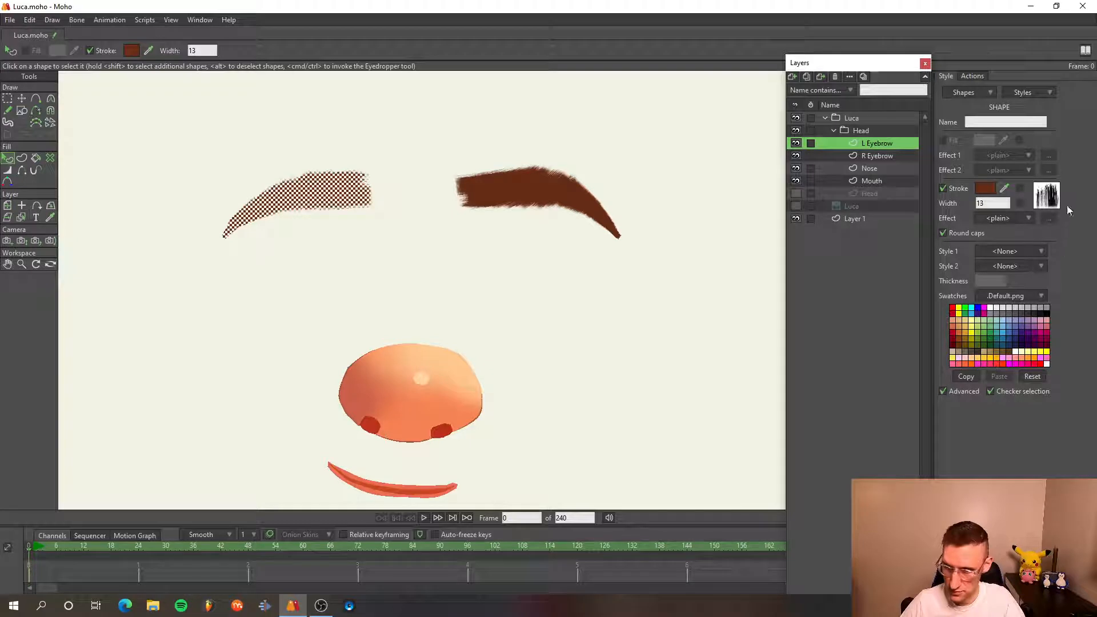
pyautogui.click(1026, 217)
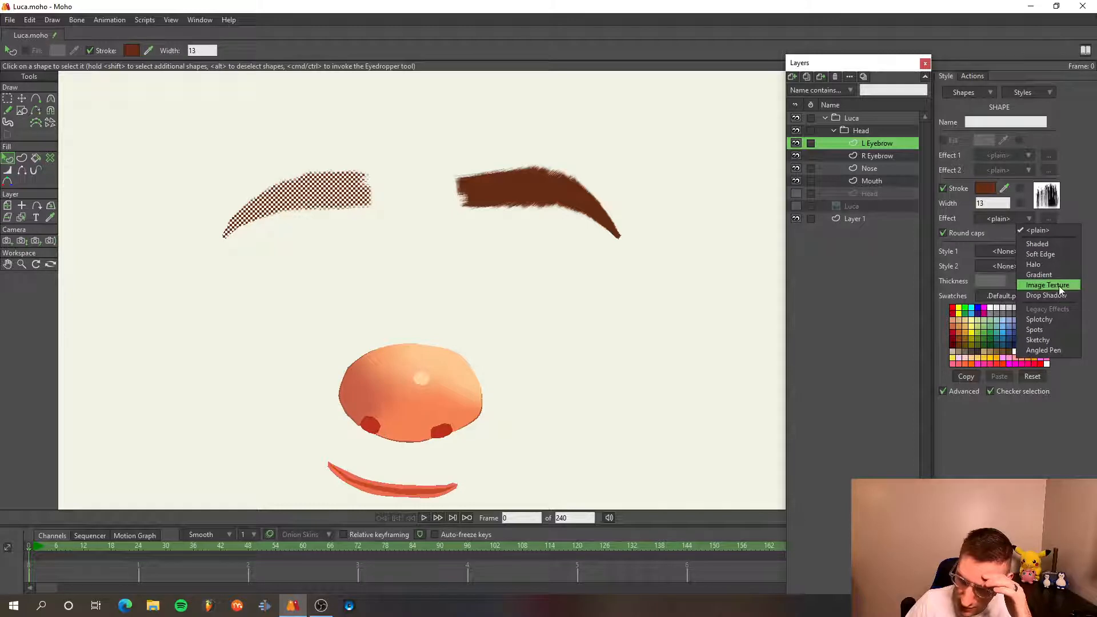
pyautogui.click(1050, 341)
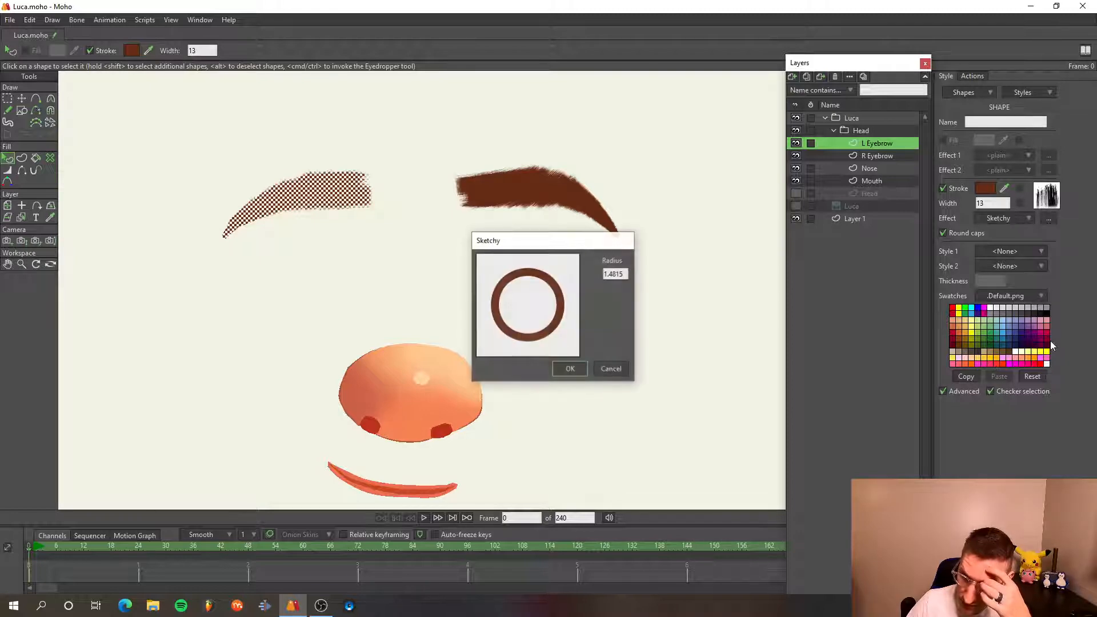
pyautogui.click(579, 371)
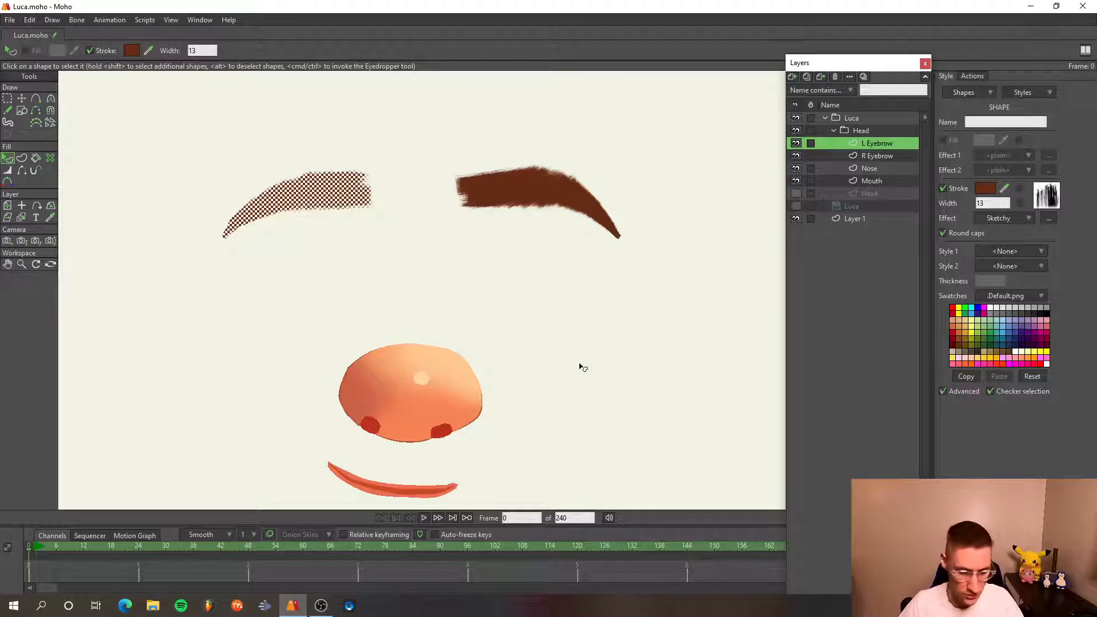
# - Render the frame to compare the Sketchy eyebrow with the other one, and close the preview
pyautogui.hotkey('ctrl', 'r')
pyautogui.scroll(3, 392, 191)
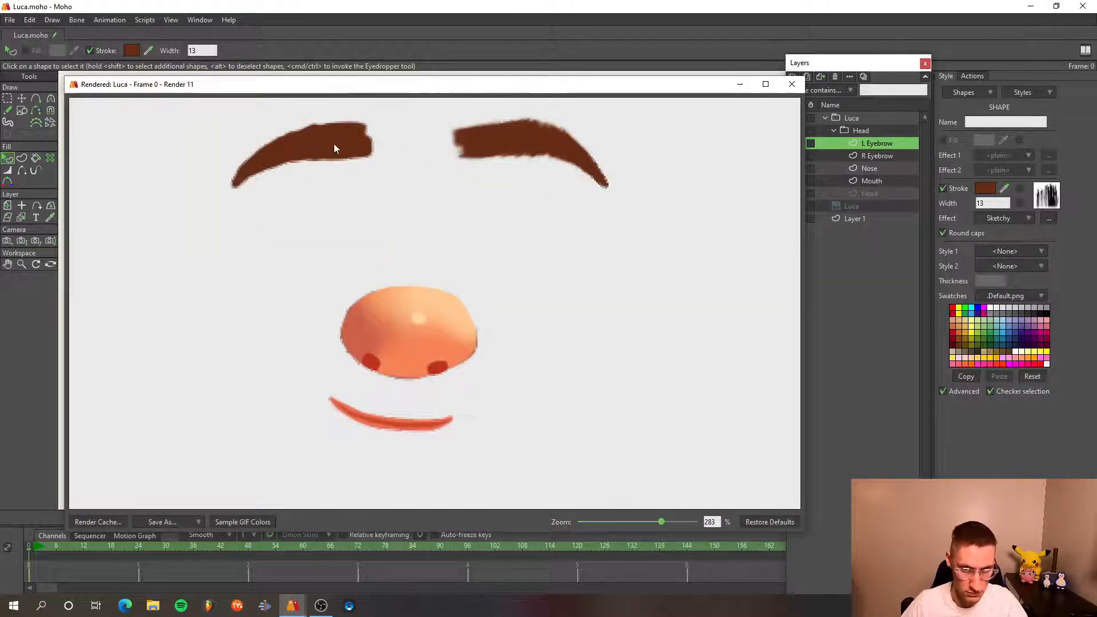
pyautogui.click(792, 84)
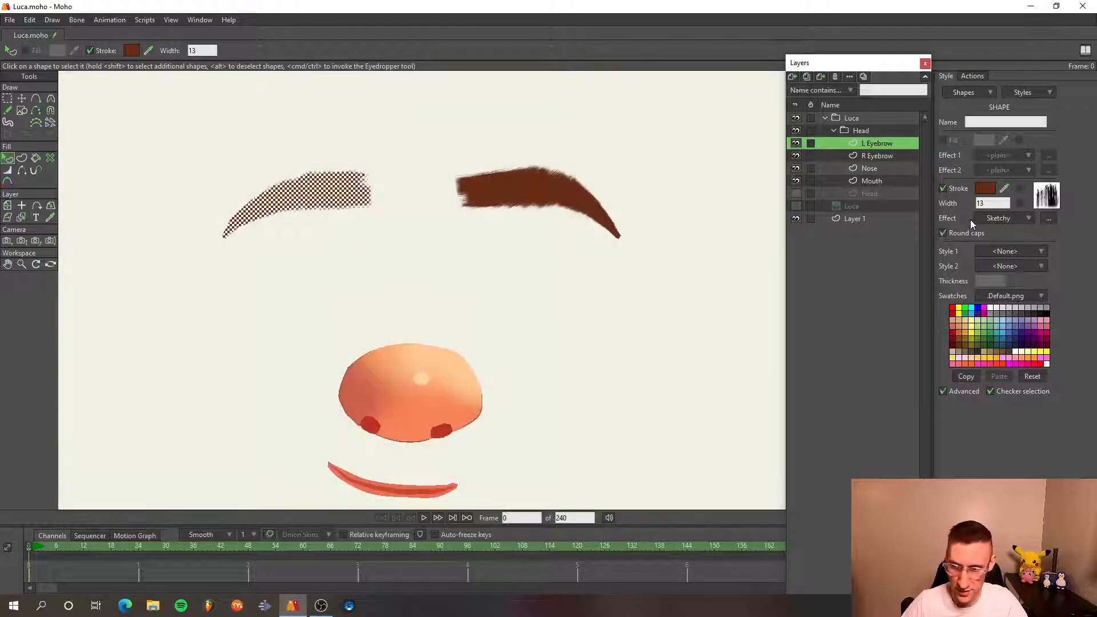
# - Set the L Eyebrow's stroke effect back to plain and show the Luca reference image layer
pyautogui.click(986, 219)
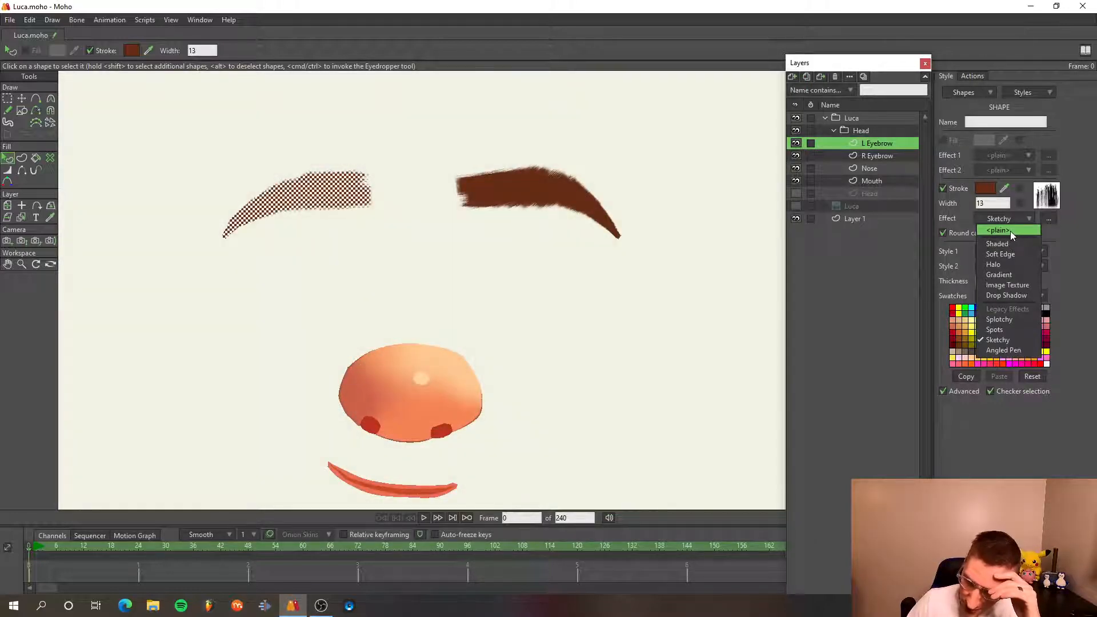
pyautogui.click(1010, 231)
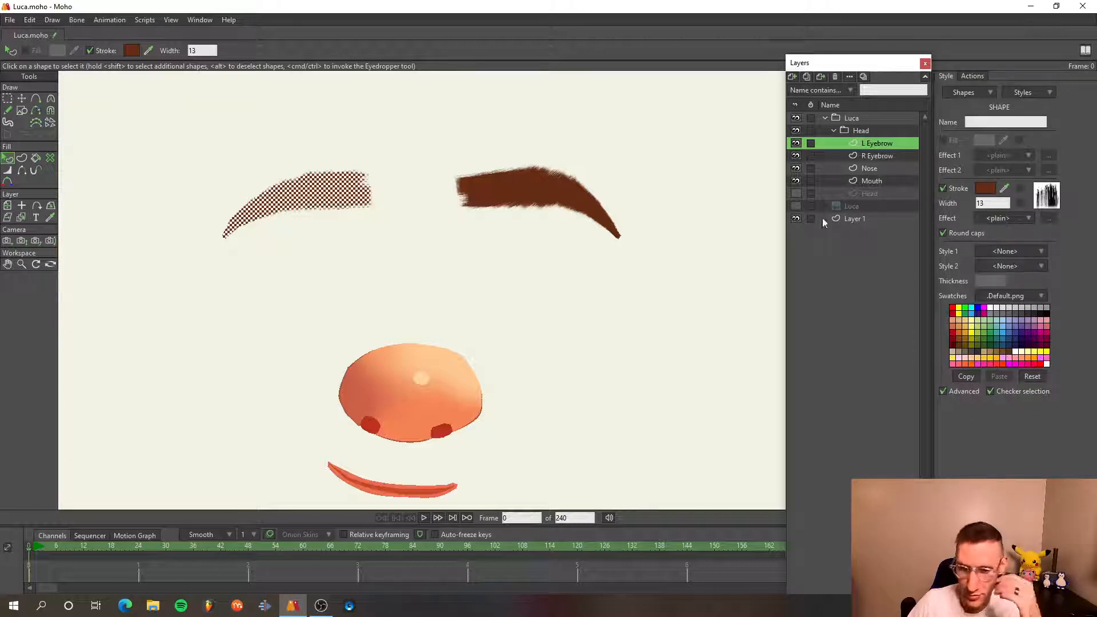
pyautogui.press('t')
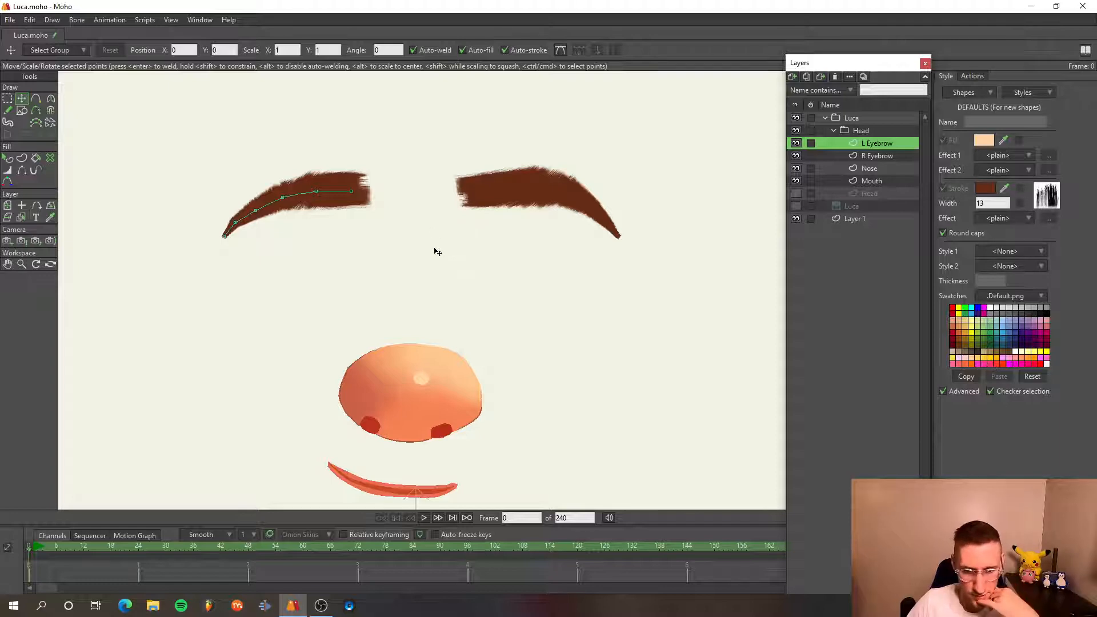
pyautogui.click(796, 207)
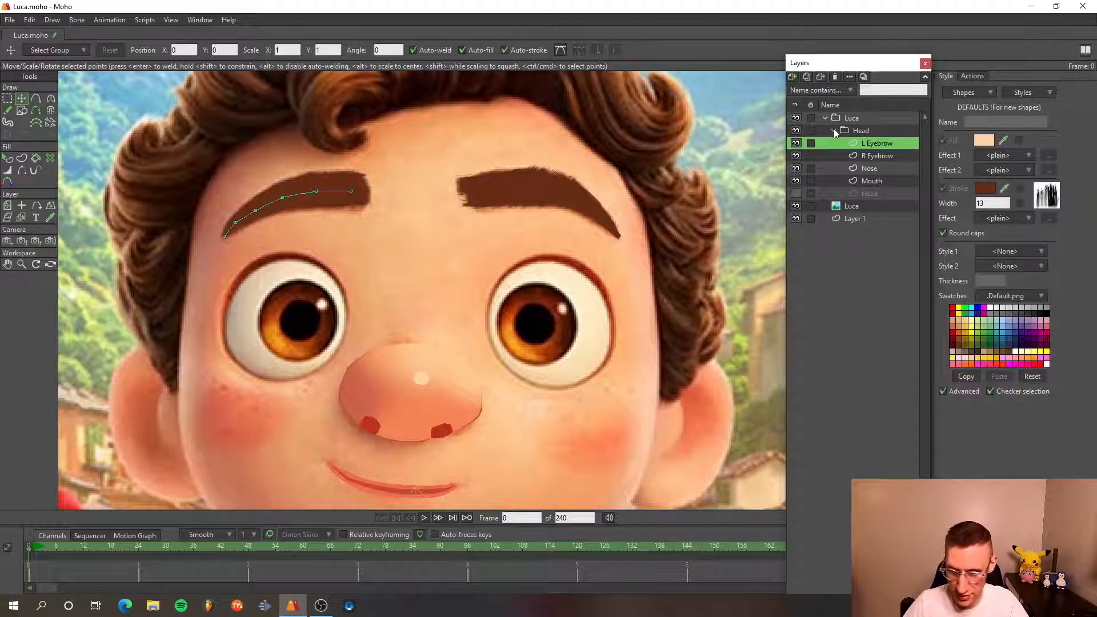
pyautogui.scroll(-3, 194, 377)
pyautogui.scroll(3, 407, 306)
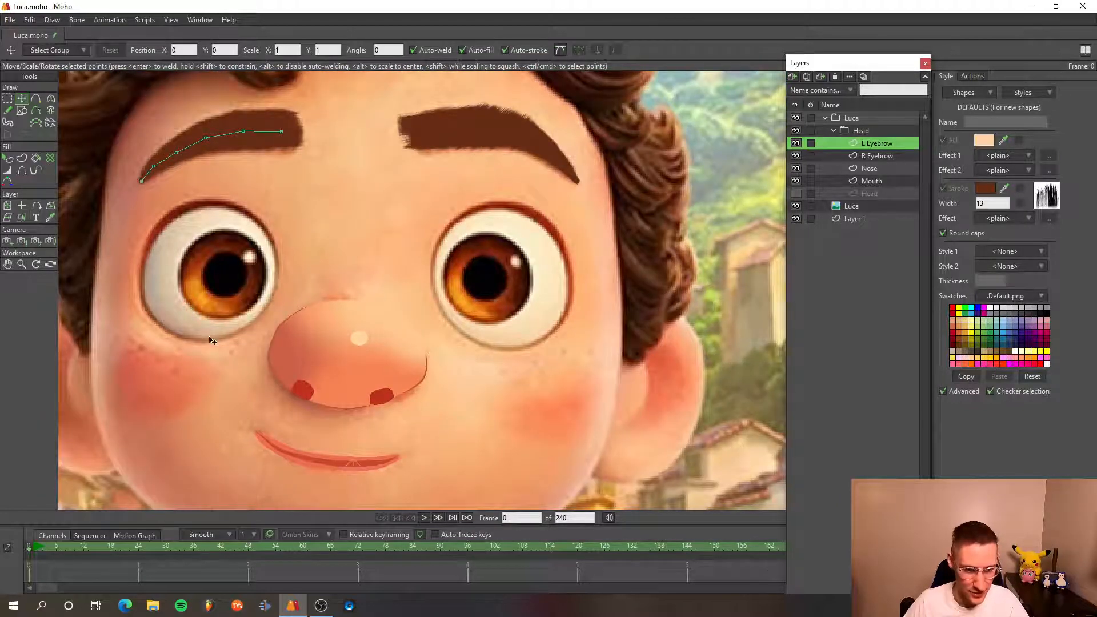
# - Add a vector layer inside the Head group, plus a group layer named Eyes
pyautogui.click(794, 77)
pyautogui.click(802, 90)
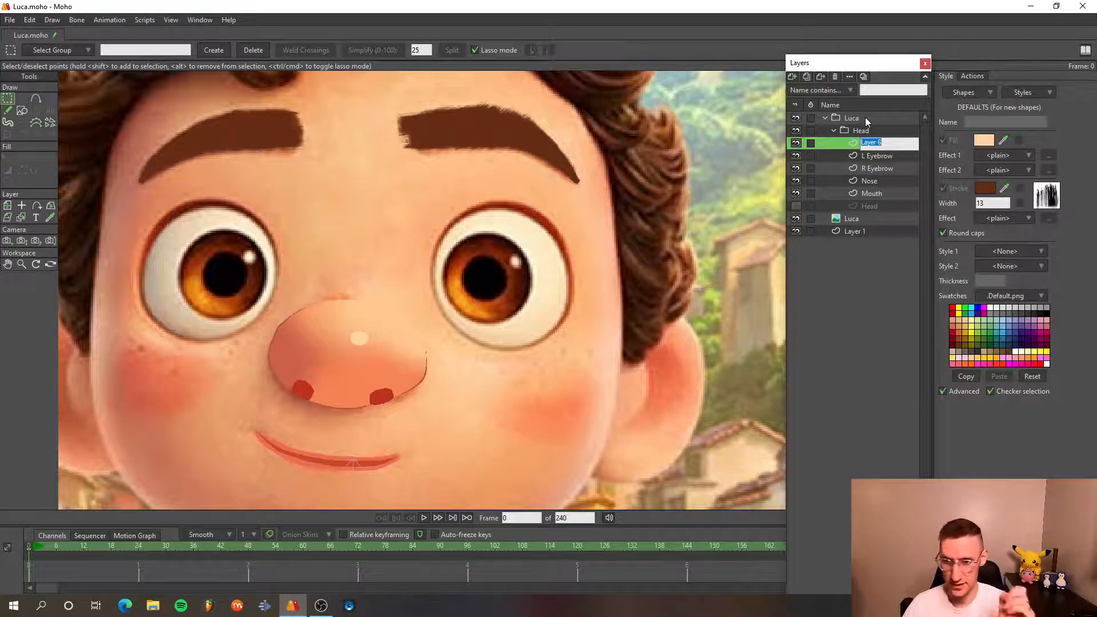
pyautogui.click(794, 76)
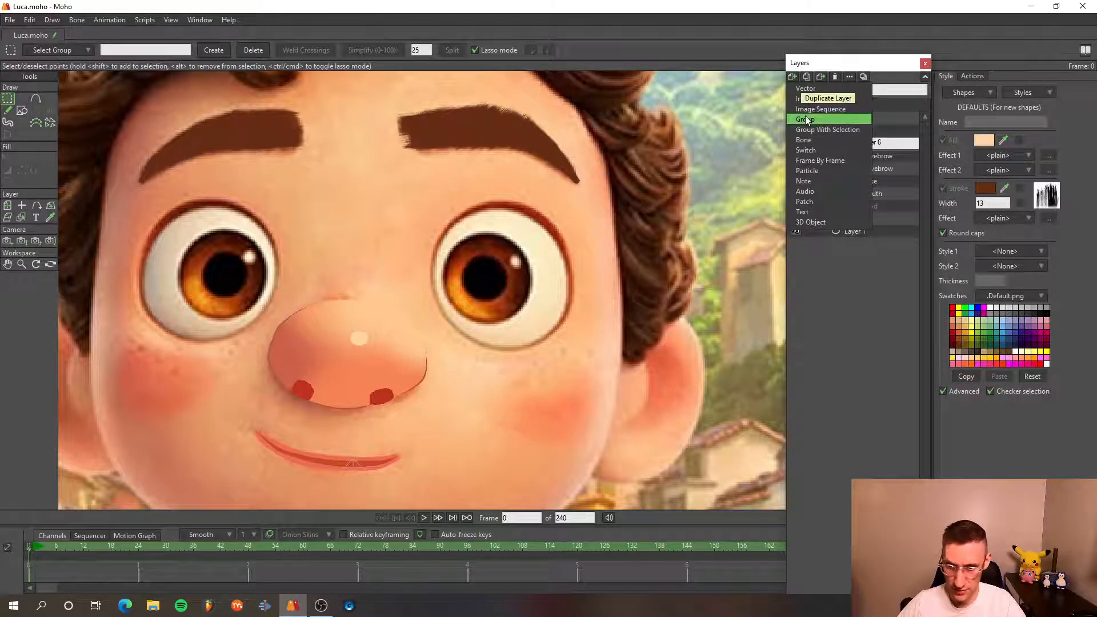
pyautogui.click(805, 115)
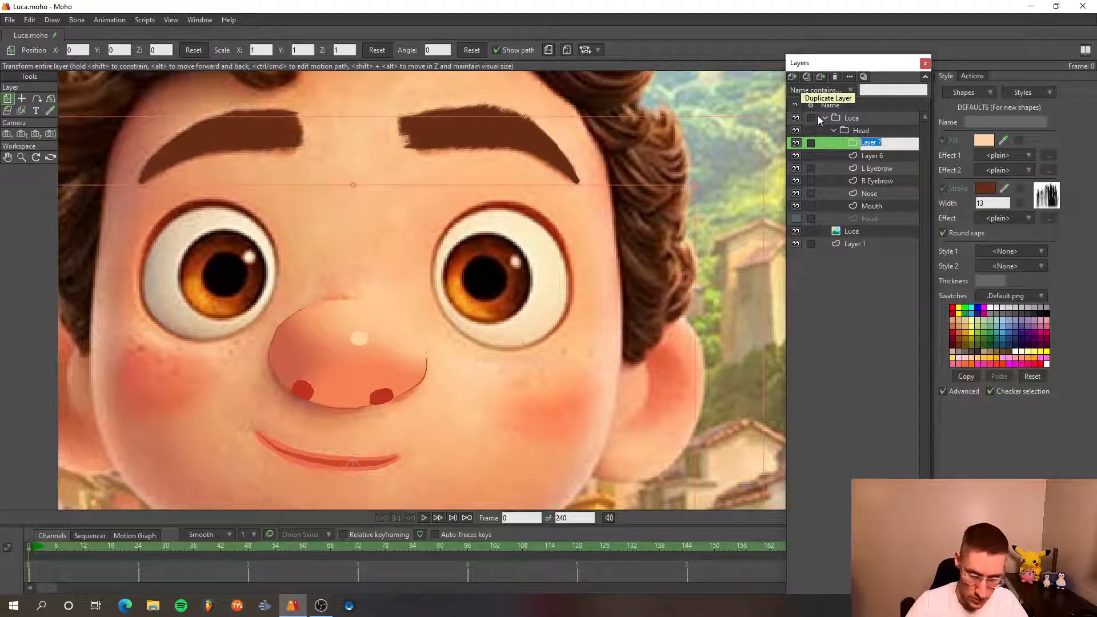
pyautogui.write('Eyes')
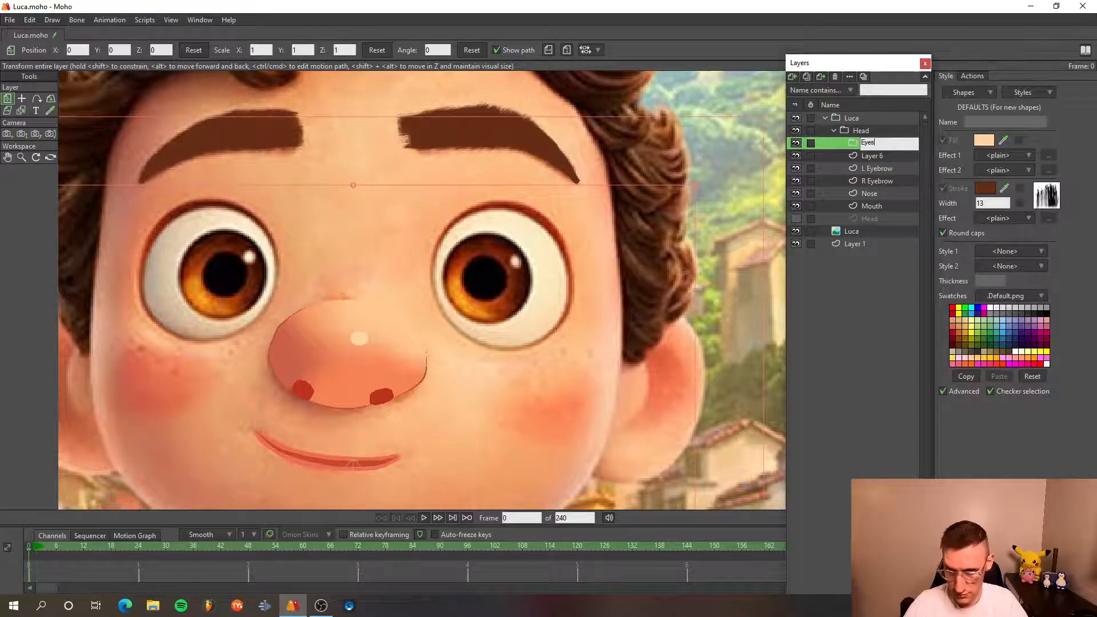
pyautogui.press('BackSpace')
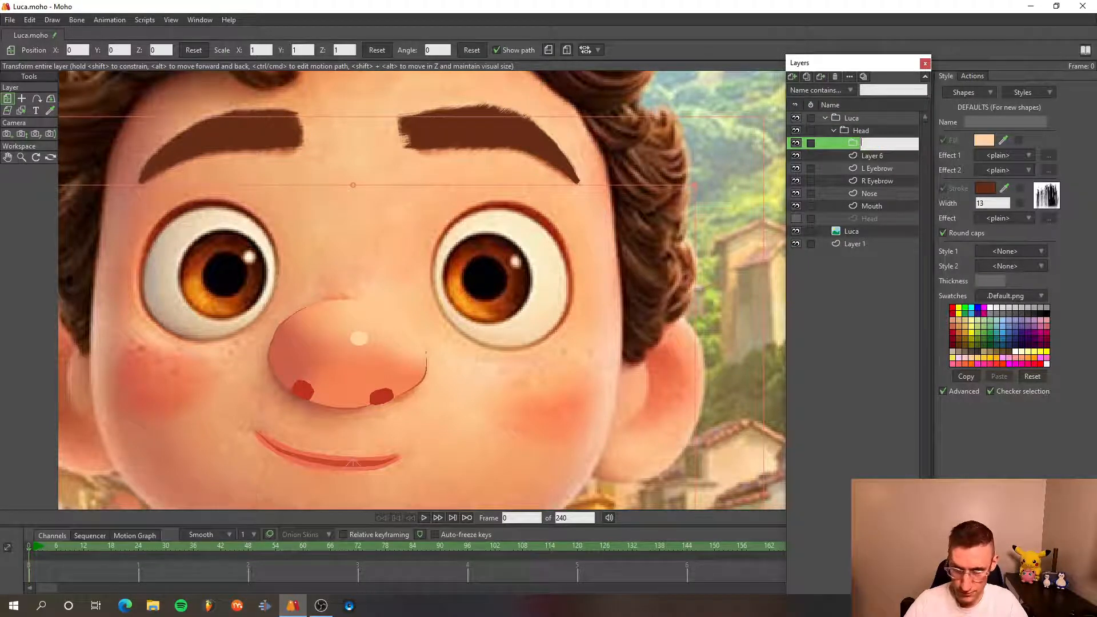
pyautogui.press('Return')
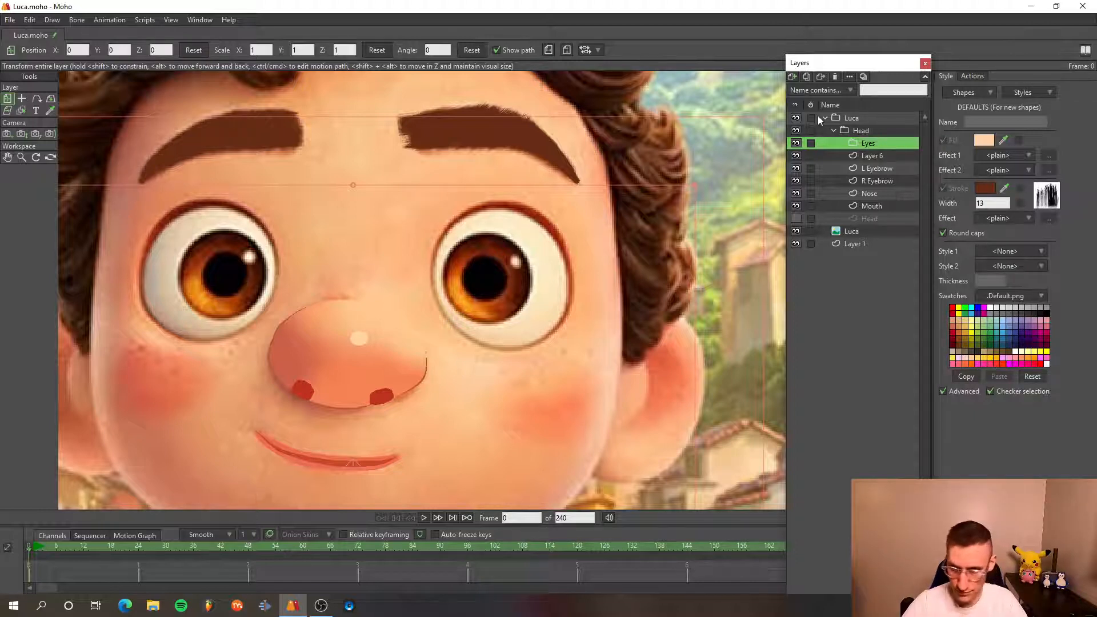
# - Place the new vector layer inside the Eyes group and rename it R Eye
pyautogui.click(872, 153)
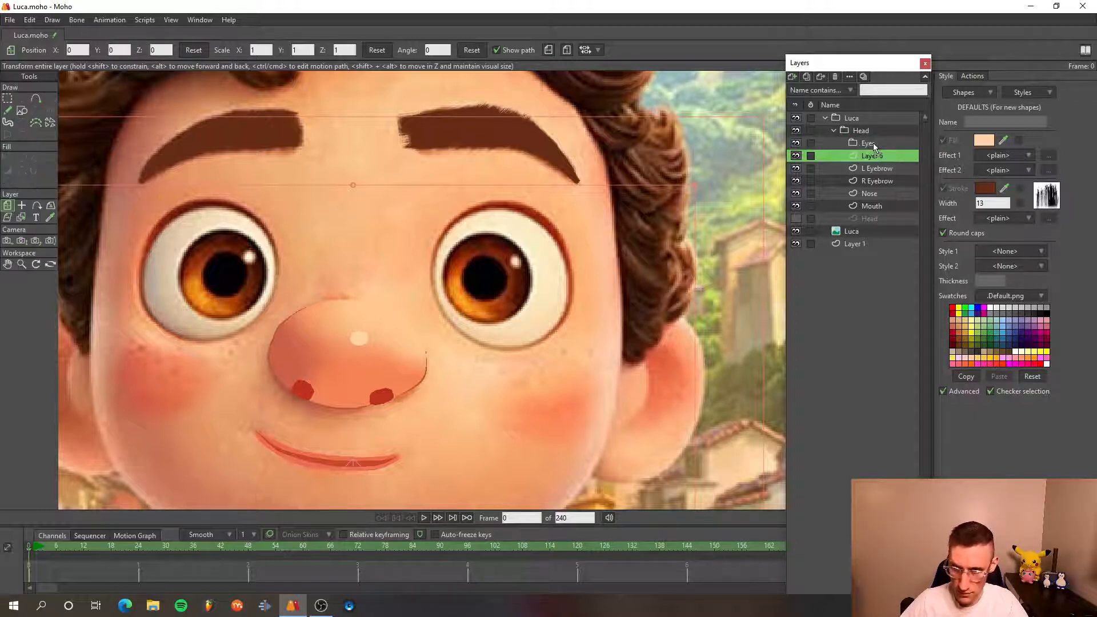
pyautogui.doubleClick(870, 156)
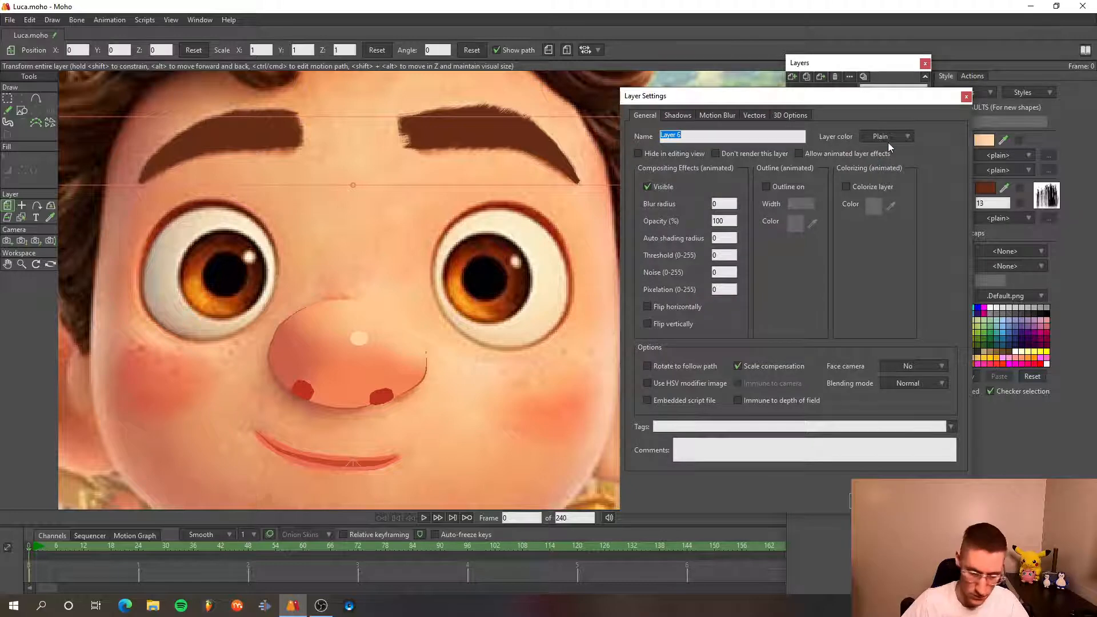
pyautogui.write('Ri')
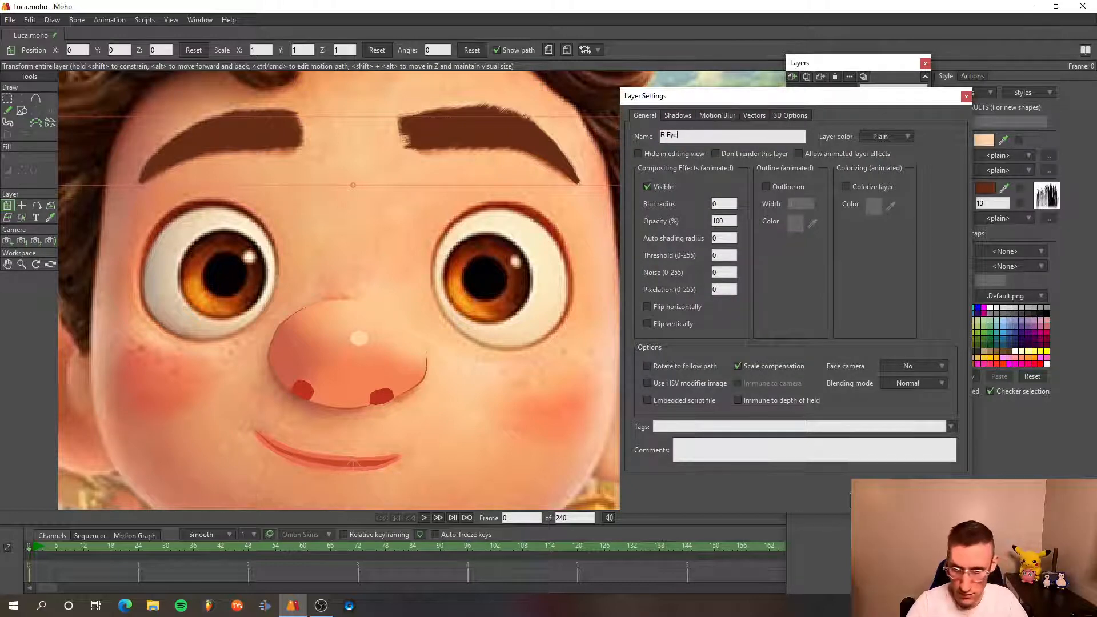
pyautogui.press('Return')
pyautogui.scroll(1, 470, 234)
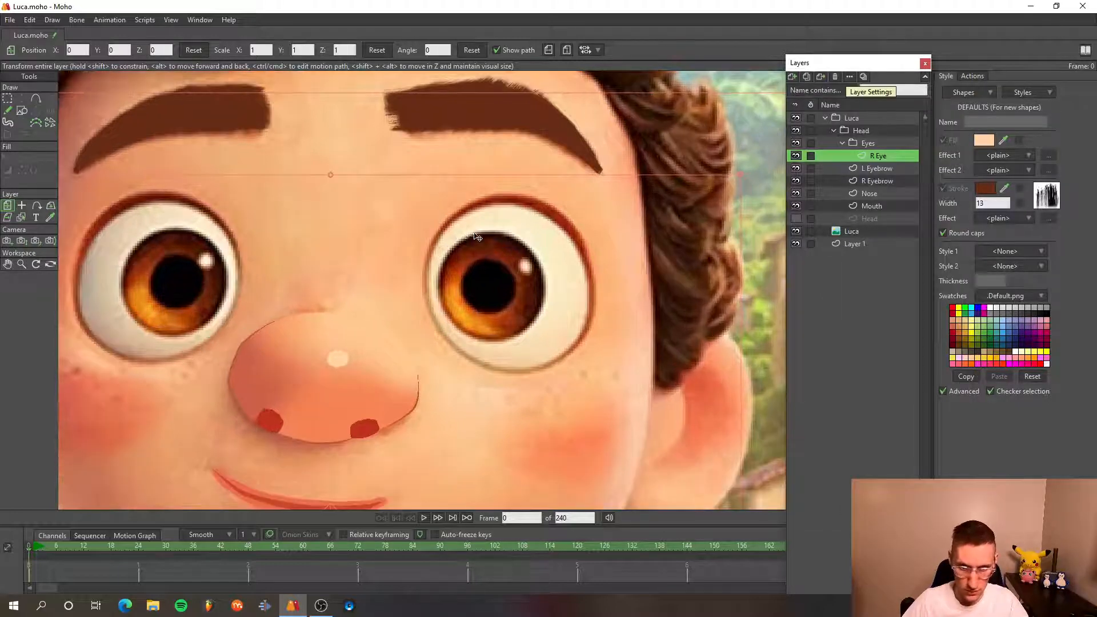
# - Sample the default stroke colour from the reference eye's red rim and the fill colour from the white of the eye
pyautogui.scroll(5, 589, 263)
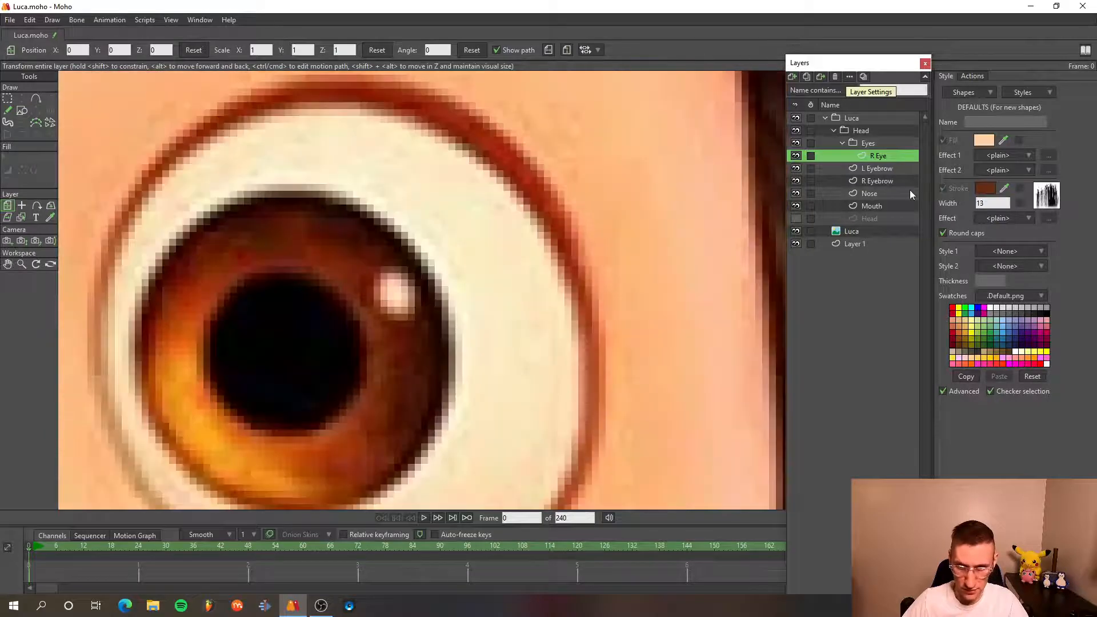
pyautogui.click(1004, 188)
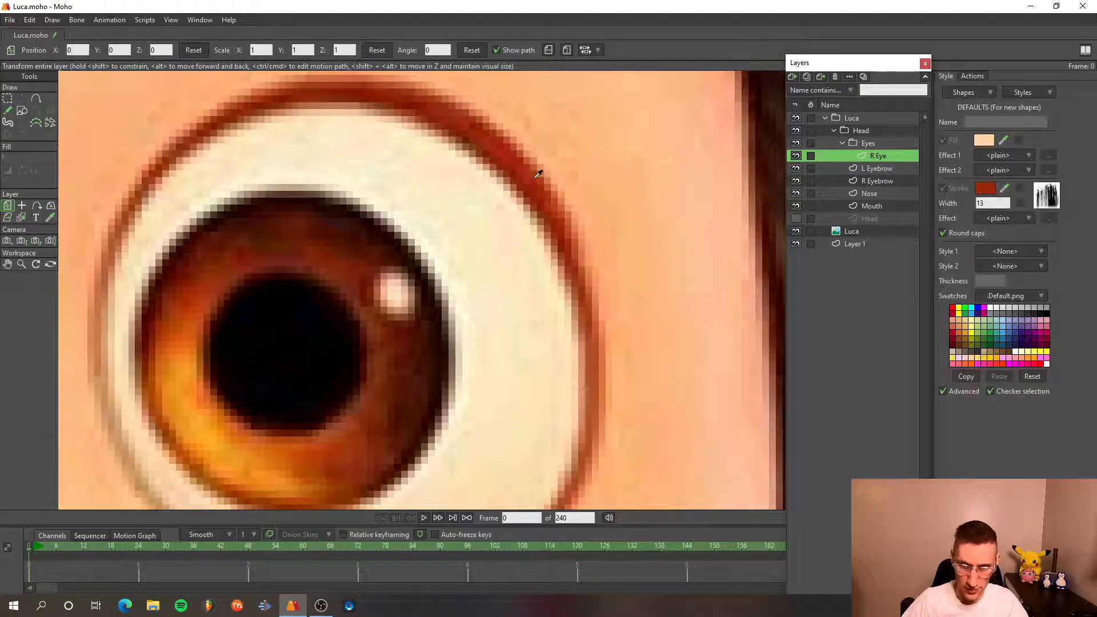
pyautogui.click(535, 176)
pyautogui.click(1004, 140)
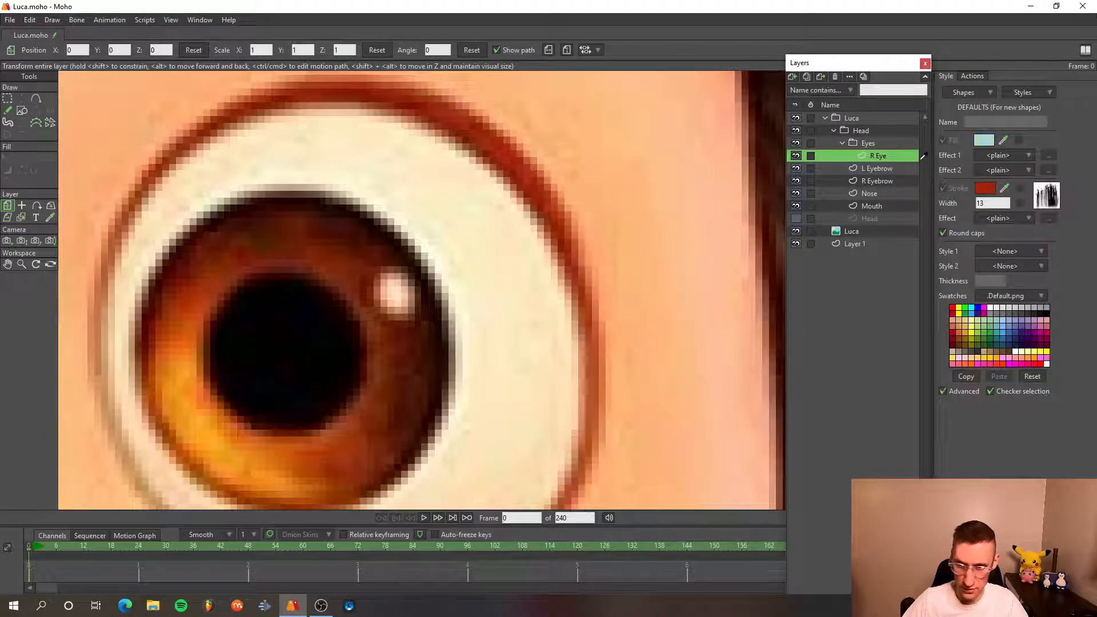
pyautogui.click(495, 235)
pyautogui.scroll(-6, 495, 235)
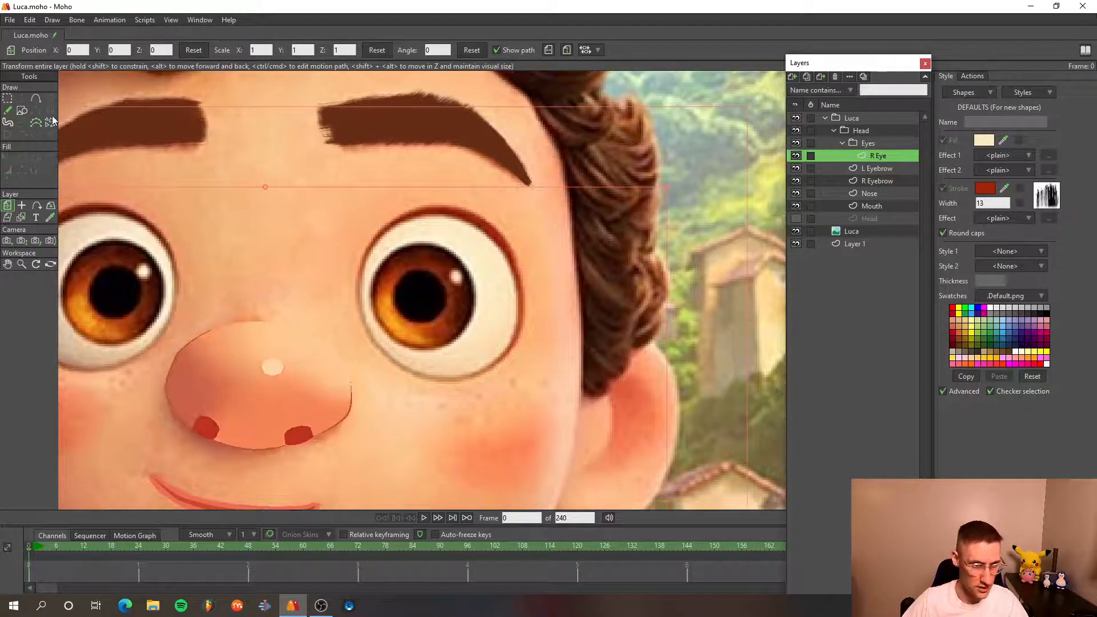
# - Draw a filled and stroked oval over the reference eye, with no brush on the stroke and a stroke width of 3
pyautogui.click(22, 110)
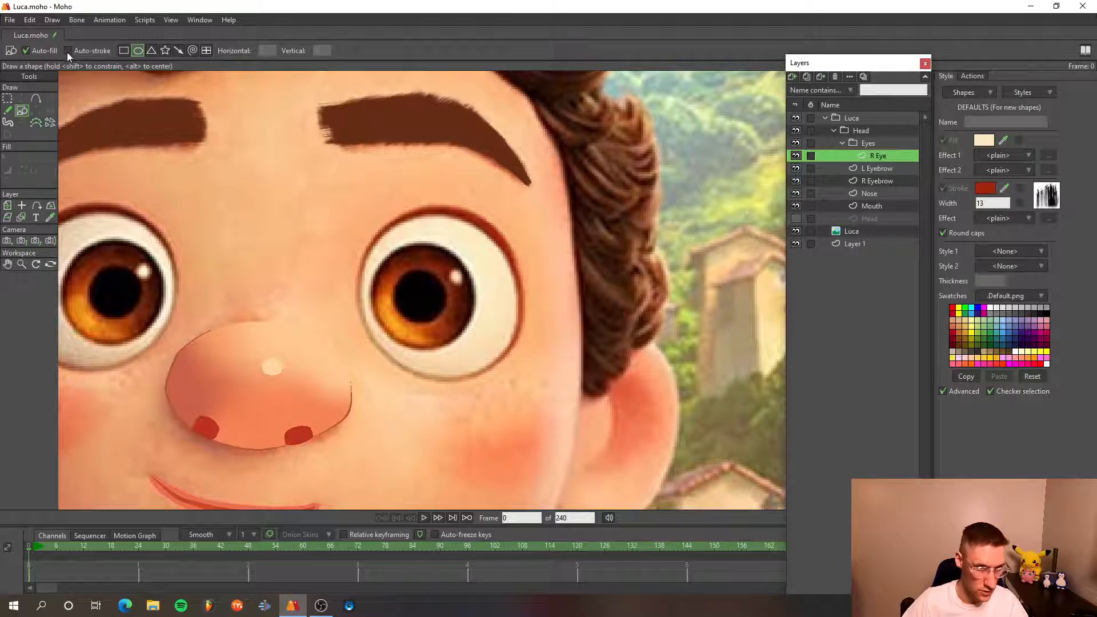
pyautogui.moveTo(358, 216); pyautogui.dragTo(522, 370)
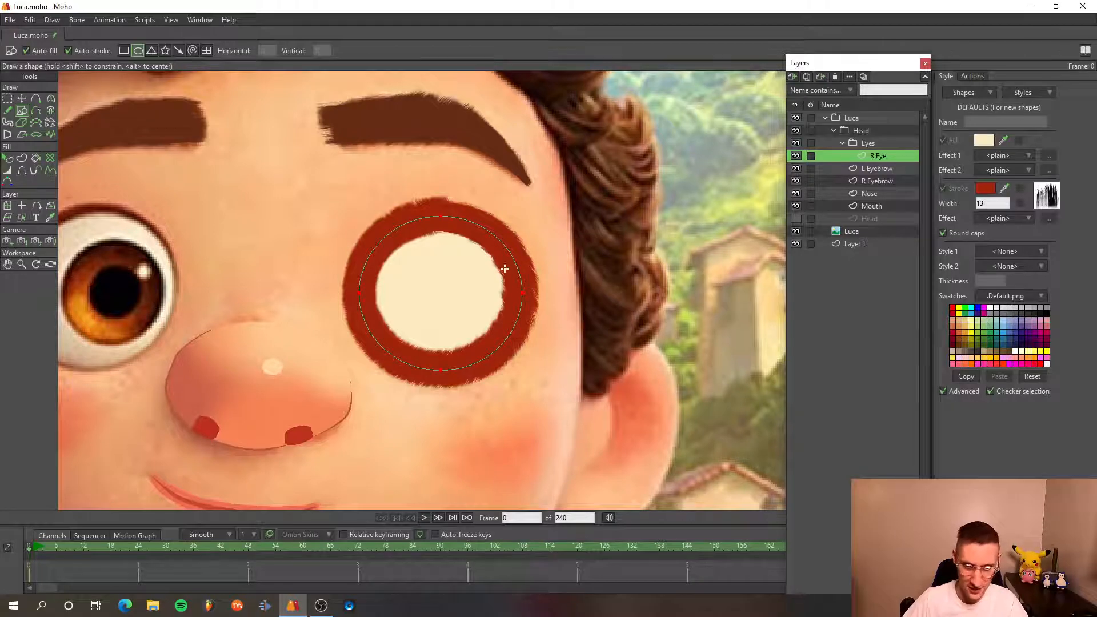
pyautogui.press('q')
pyautogui.click(1046, 201)
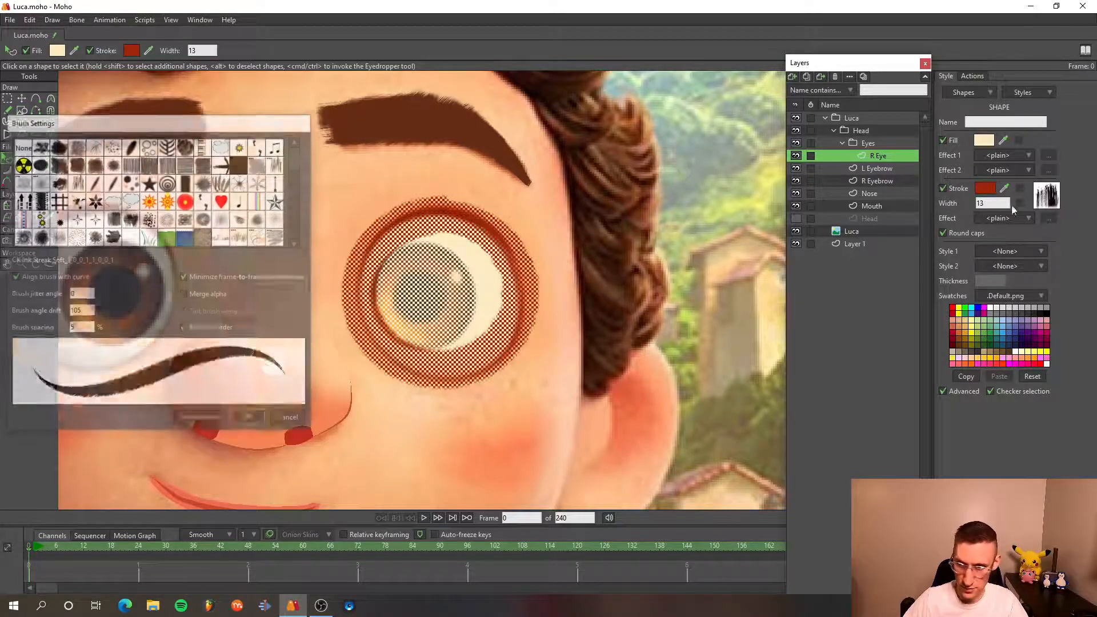
pyautogui.click(21, 146)
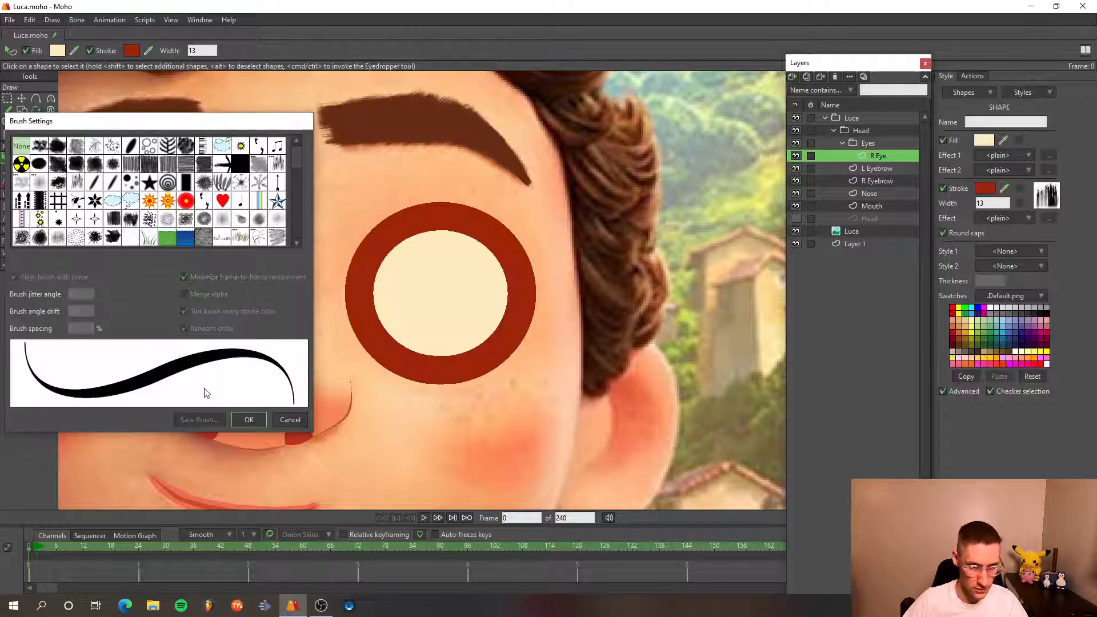
pyautogui.click(249, 420)
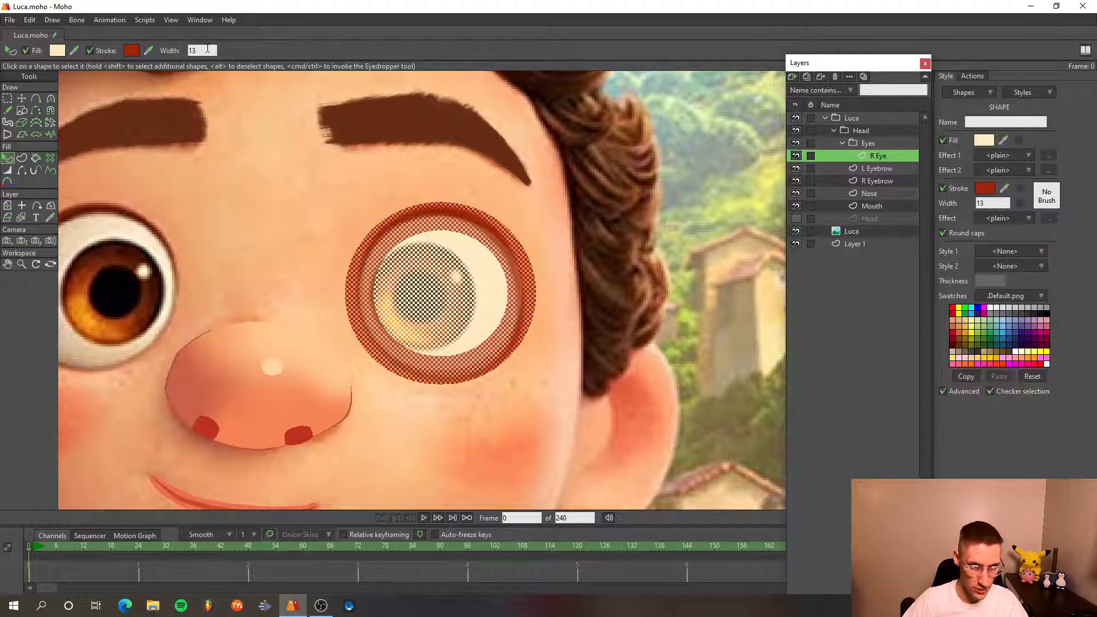
pyautogui.scroll(-13, 207, 49)
pyautogui.scroll(1, 208, 49)
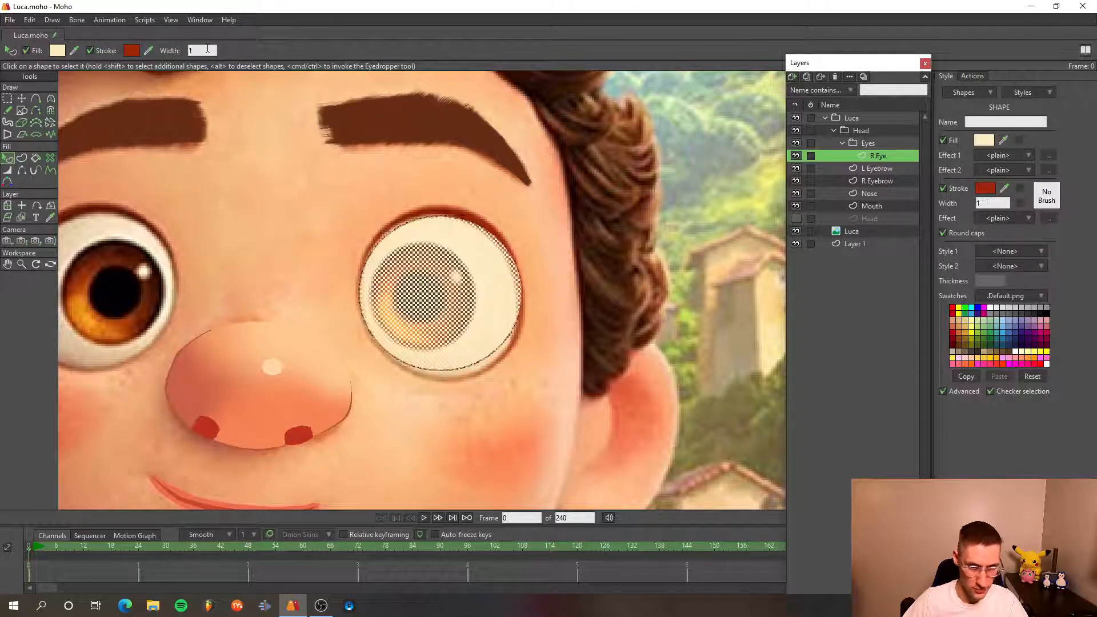
pyautogui.scroll(2, 207, 49)
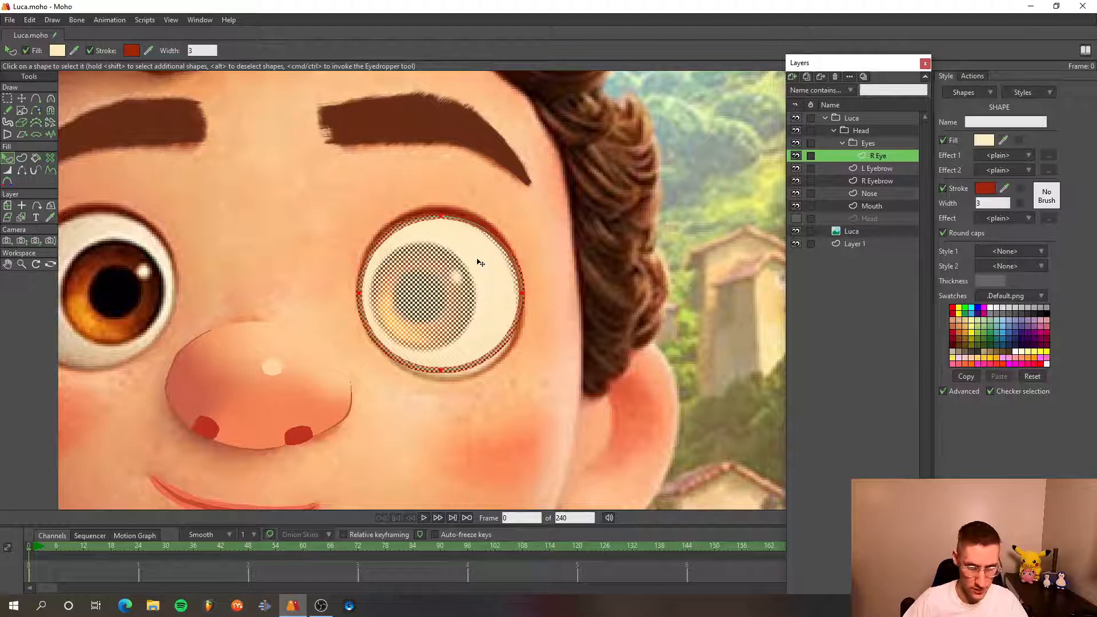
# - Move the whole oval slightly so that its upper edge lines up with the reference eye
pyautogui.press('t')
pyautogui.hotkey('ctrl', 'a')
pyautogui.moveTo(483, 281)
pyautogui.mouseDown()
pyautogui.moveTo(478, 356)
pyautogui.moveTo(478, 290)
pyautogui.mouseUp()
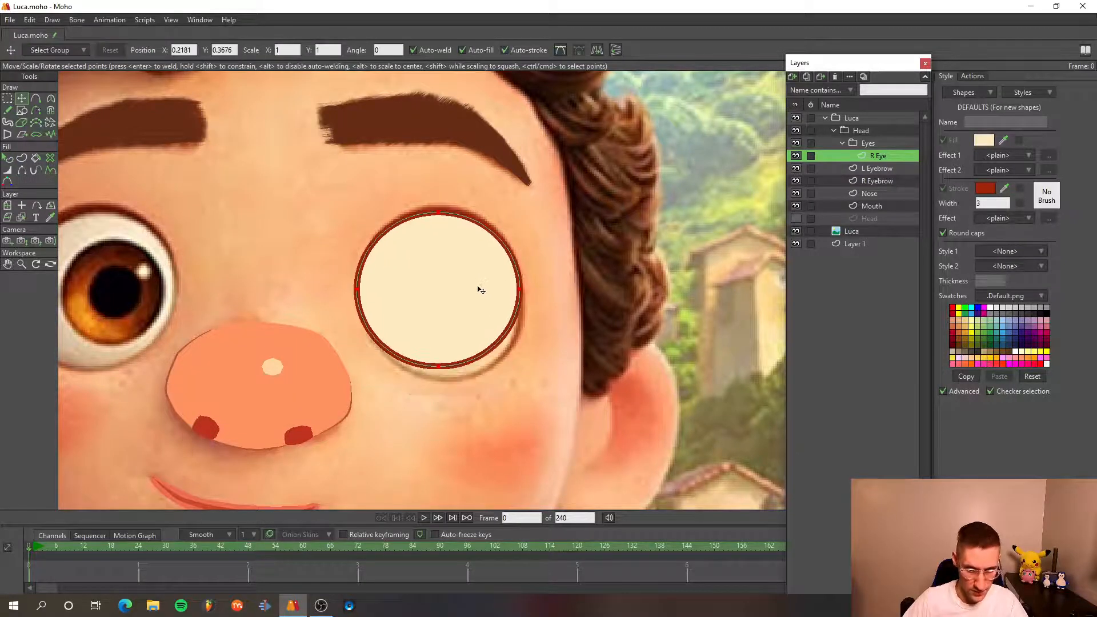
# - Reposition the oval's individual points so its outline follows the tilted contour of the reference eye
pyautogui.scroll(3, 445, 362)
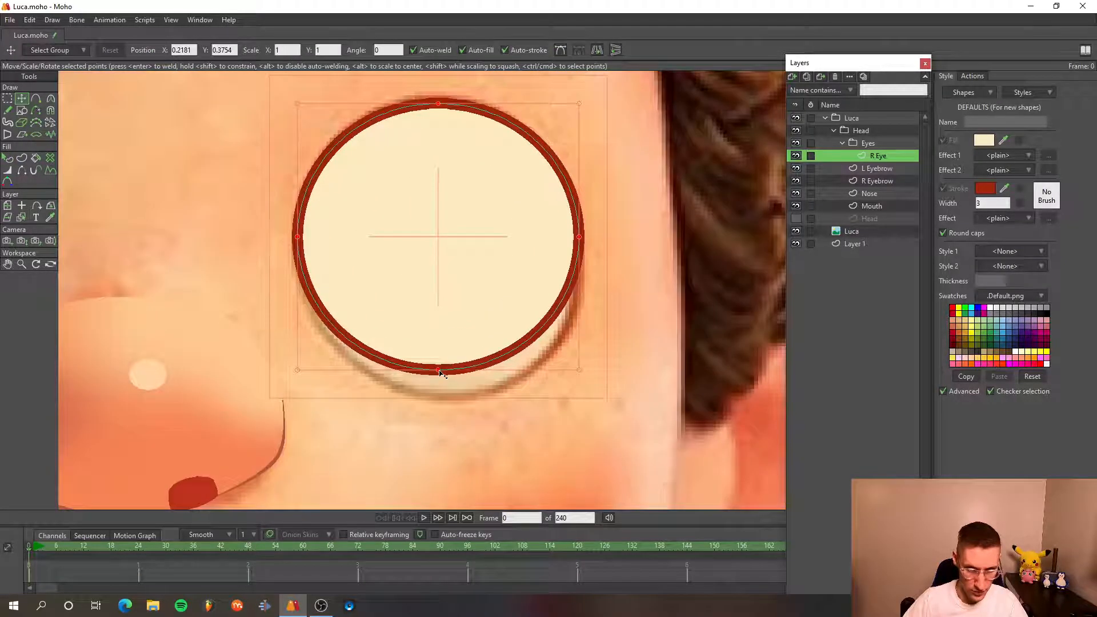
pyautogui.click(440, 370)
pyautogui.moveTo(441, 371); pyautogui.dragTo(459, 396)
pyautogui.click(578, 239)
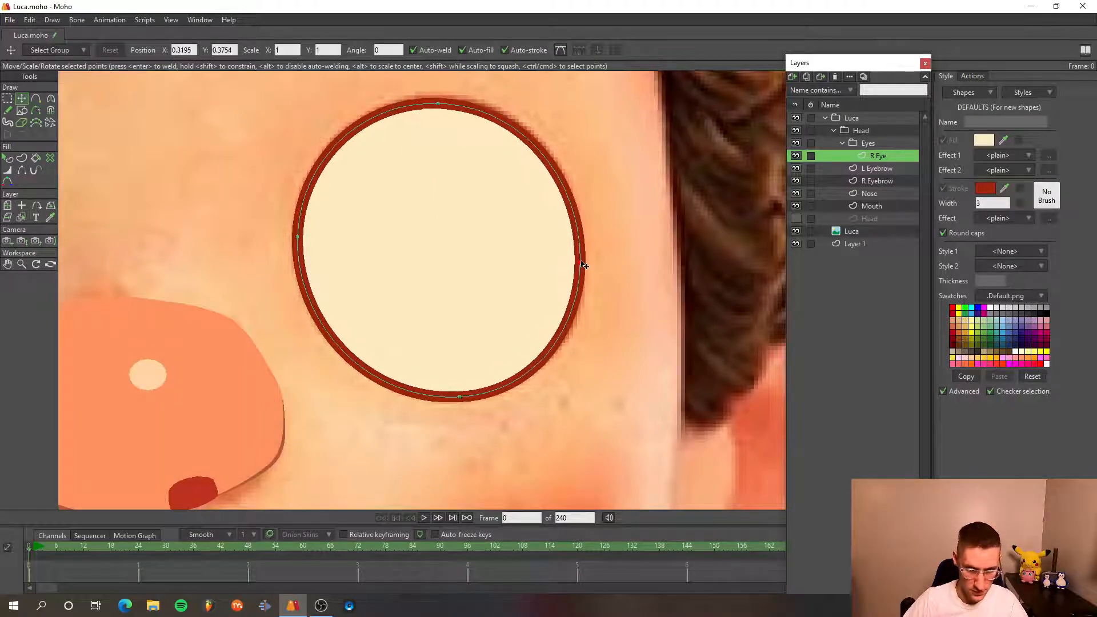
pyautogui.hotkey('ctrl', 'a')
pyautogui.moveTo(299, 236)
pyautogui.mouseDown()
pyautogui.moveTo(309, 245)
pyautogui.moveTo(301, 238)
pyautogui.mouseUp()
pyautogui.hotkey('ctrl', 'z')
pyautogui.click(303, 244)
# - Move the whole oval sideways off the reference eye, placing it next to the eye for comparison
pyautogui.scroll(-5, 372, 228)
pyautogui.scroll(3, 422, 251)
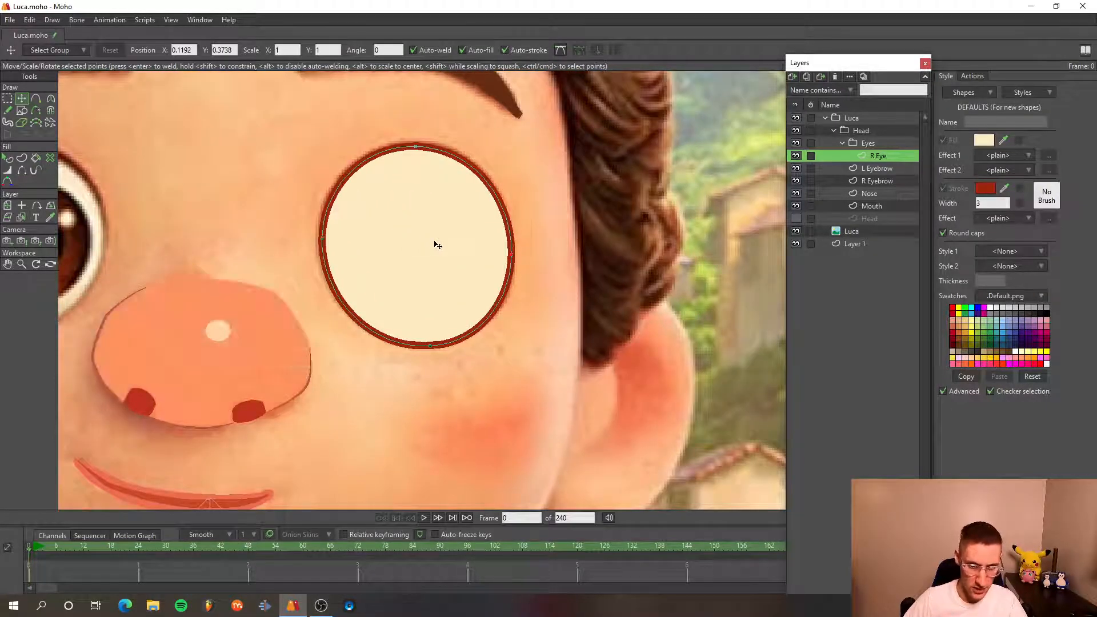
pyautogui.hotkey('ctrl', 'a')
pyautogui.moveTo(437, 245)
pyautogui.mouseDown()
pyautogui.moveTo(673, 247)
pyautogui.moveTo(651, 244)
pyautogui.mouseUp()
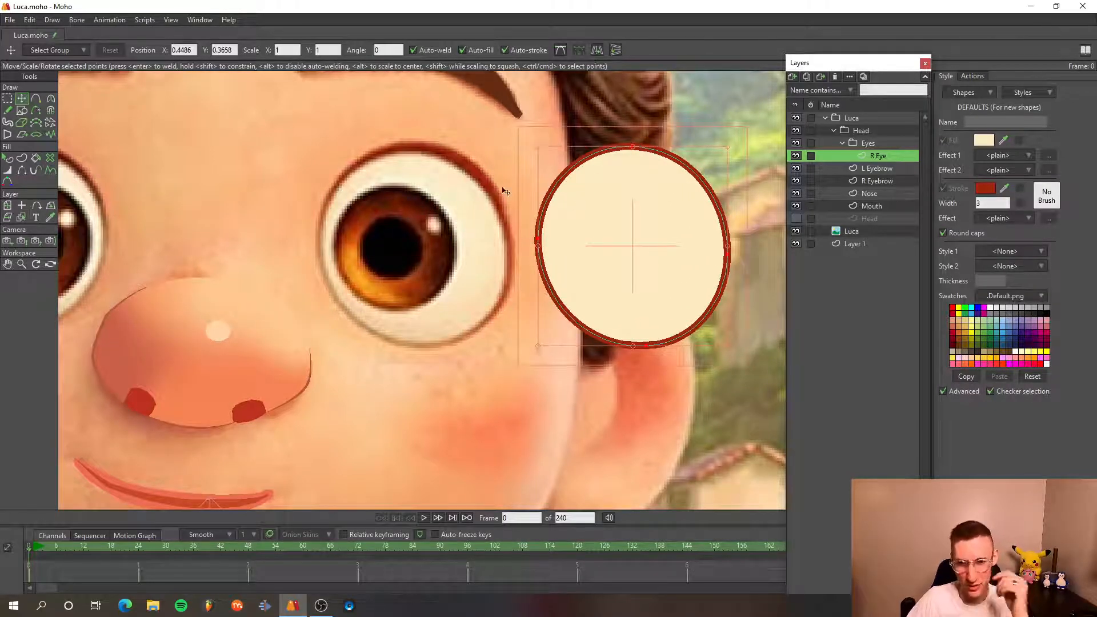
# - Thicken the outline at the oval's top point and at its right-hand point, using 140 percent on the right
pyautogui.click(8, 170)
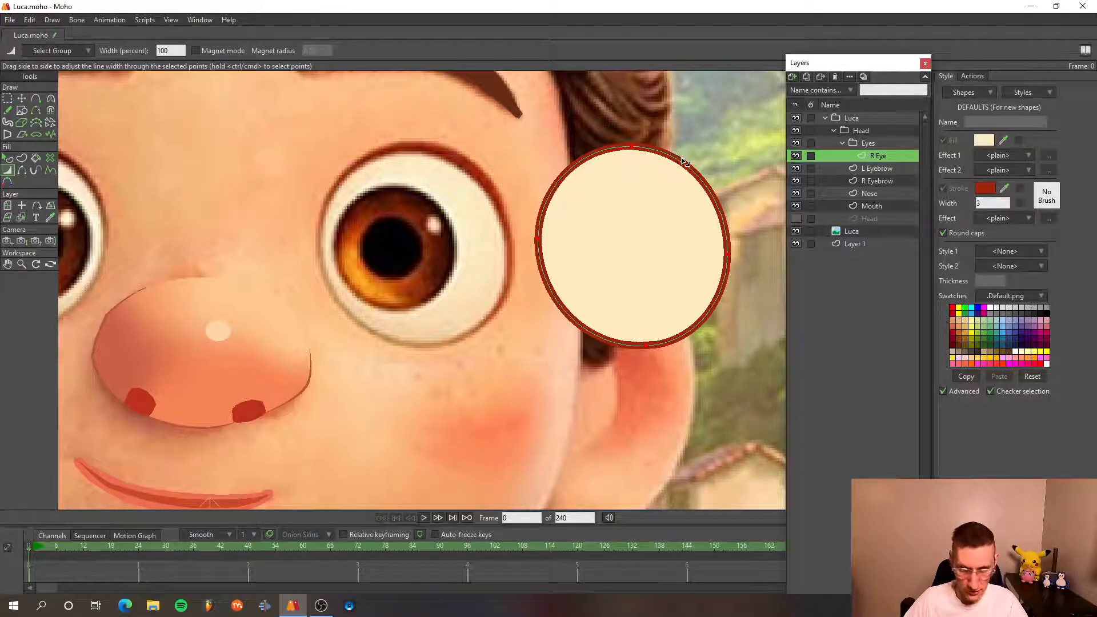
pyautogui.press('t')
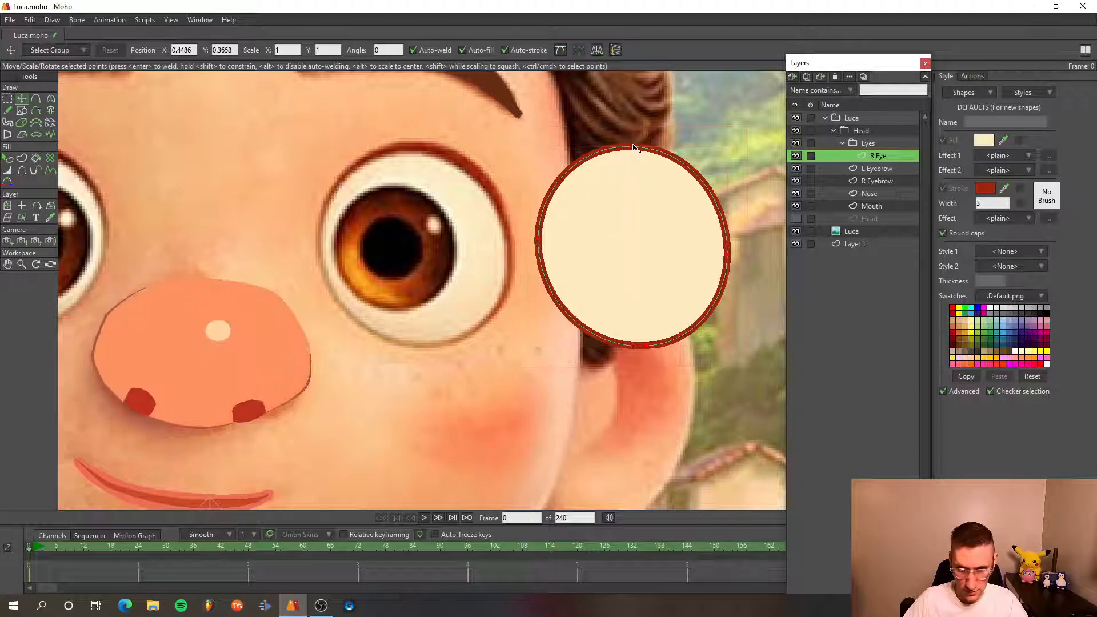
pyautogui.press('w')
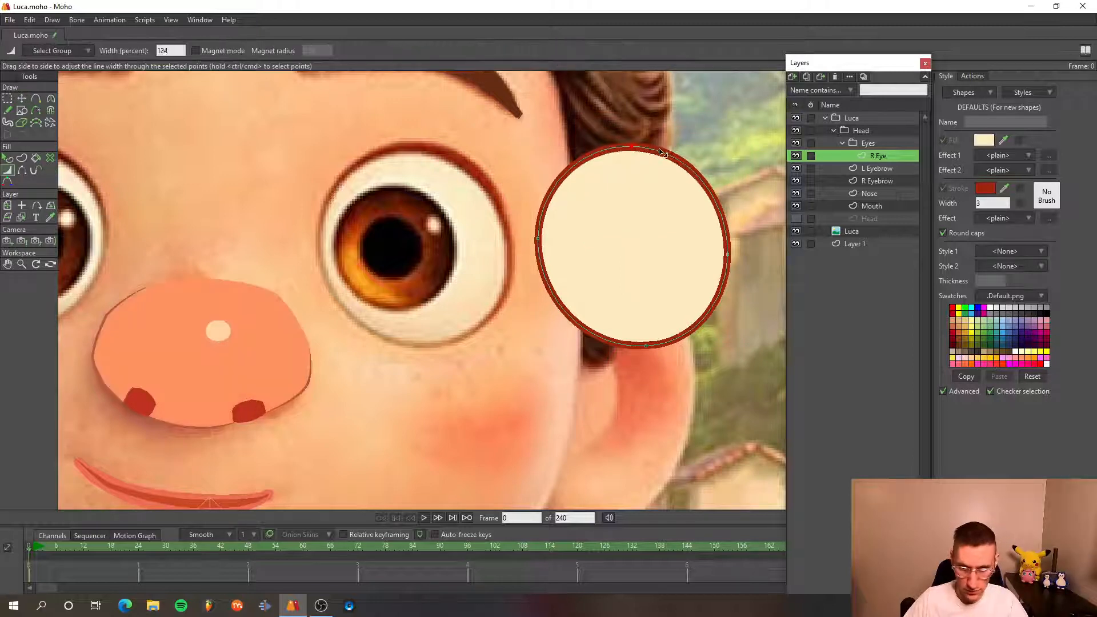
pyautogui.moveTo(649, 147); pyautogui.dragTo(679, 155)
pyautogui.moveTo(730, 259)
pyautogui.mouseDown()
pyautogui.moveTo(730, 246)
pyautogui.moveTo(682, 259)
pyautogui.mouseUp()
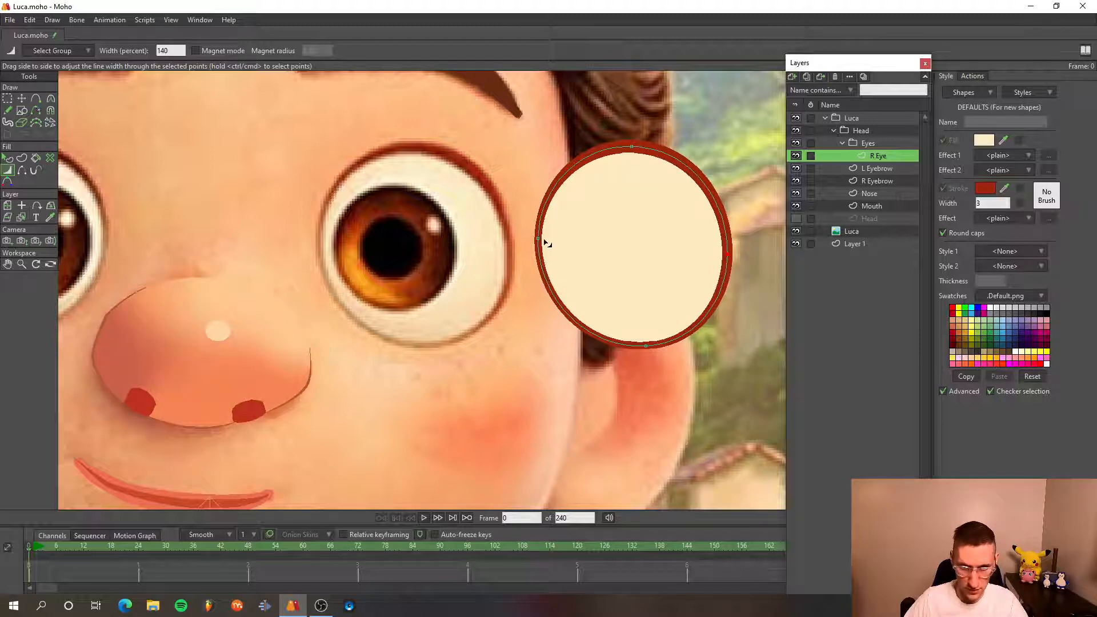
# - Thin the outline at the oval's left-hand point and at its bottom point, using 54 percent at the bottom
pyautogui.moveTo(544, 243); pyautogui.dragTo(532, 243)
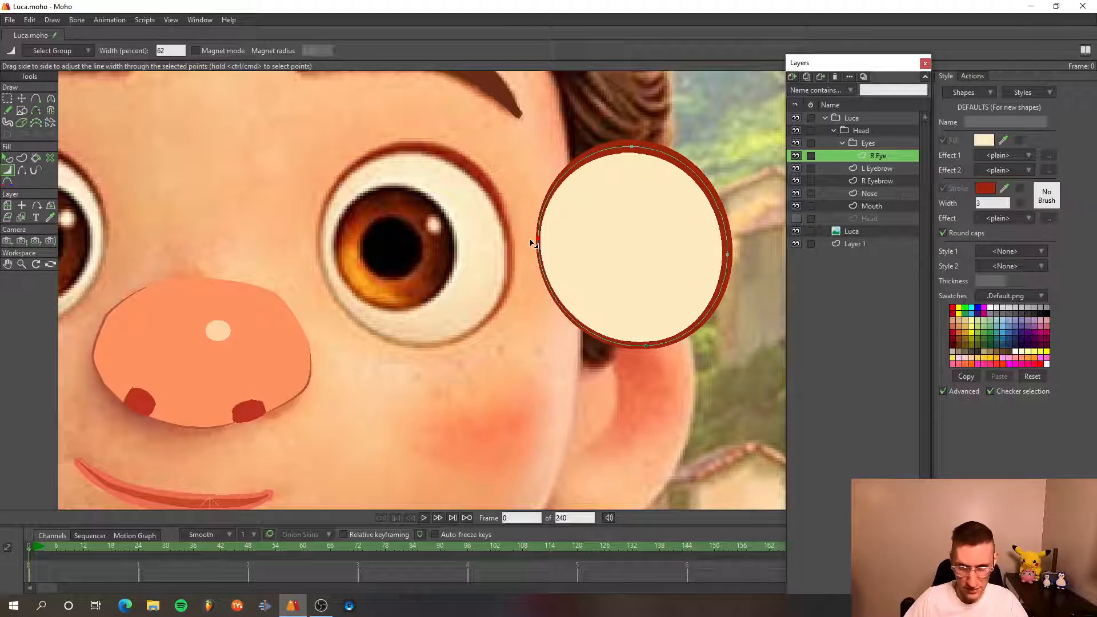
pyautogui.moveTo(532, 243); pyautogui.dragTo(530, 243)
pyautogui.moveTo(646, 346); pyautogui.dragTo(631, 350)
pyautogui.scroll(-4, 627, 349)
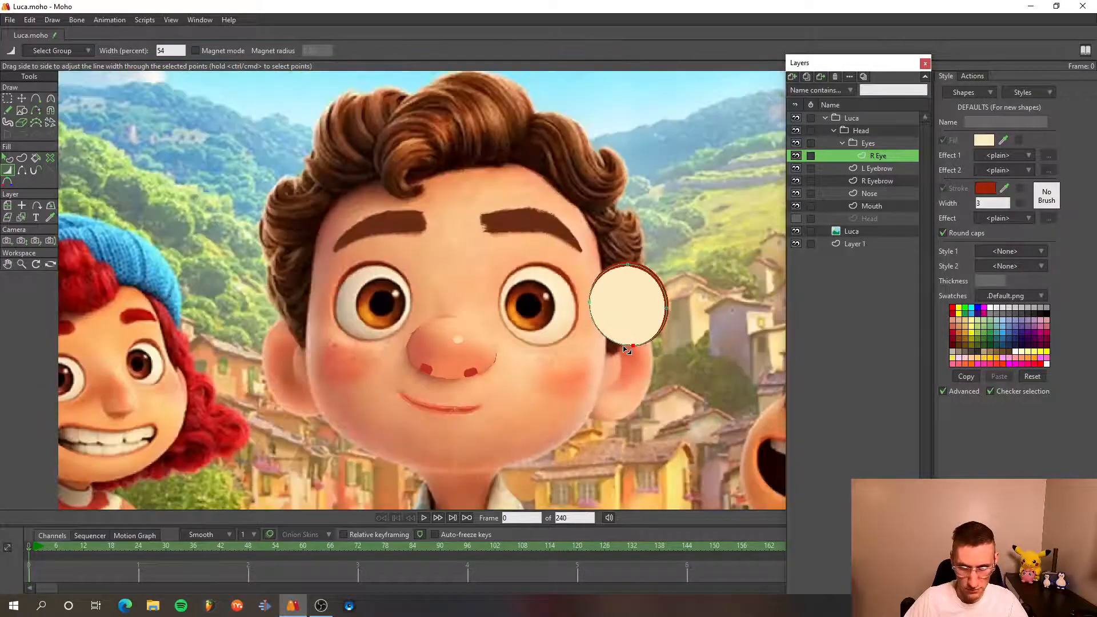
pyautogui.scroll(4, 640, 274)
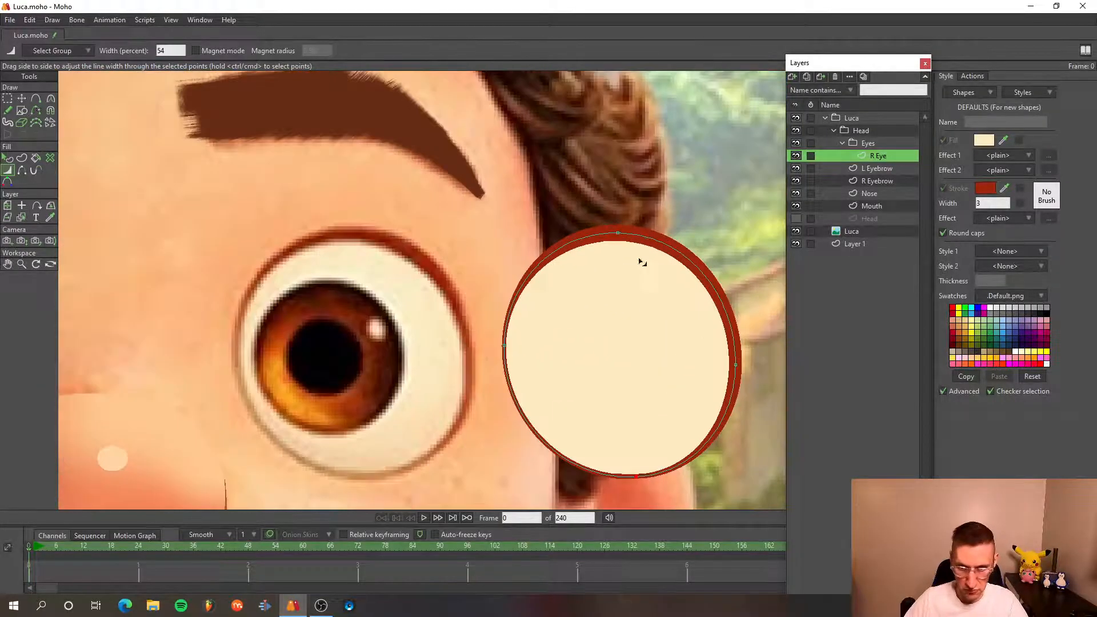
# - Apply the Shaded effect to the stroke with a light angle of 112.83 and a black shadow colour at alpha 254
pyautogui.scroll(2, 649, 251)
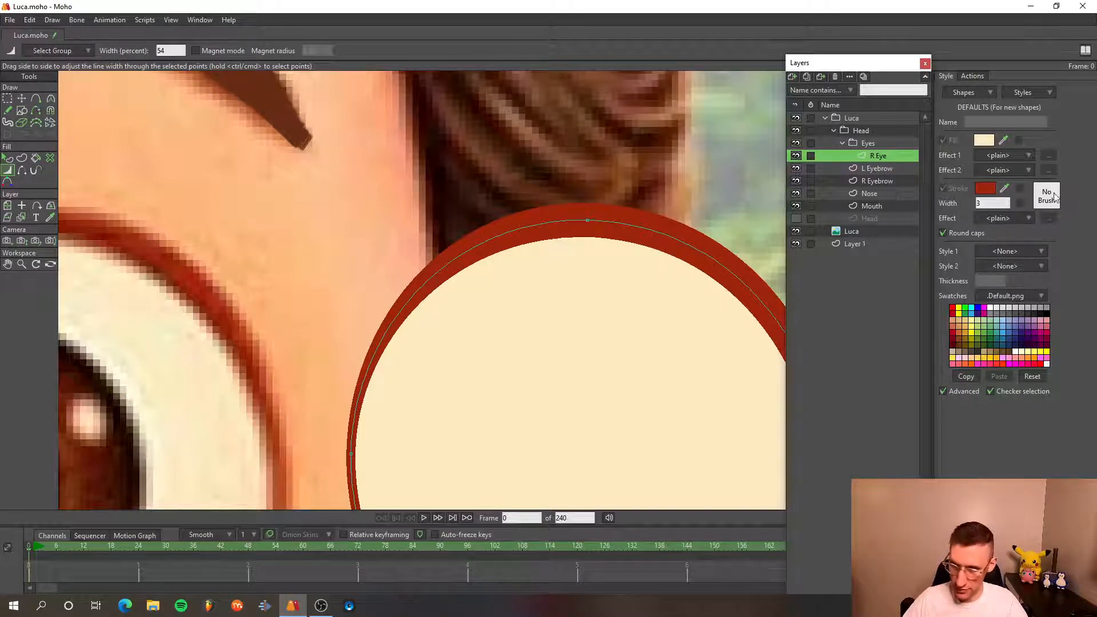
pyautogui.click(1030, 216)
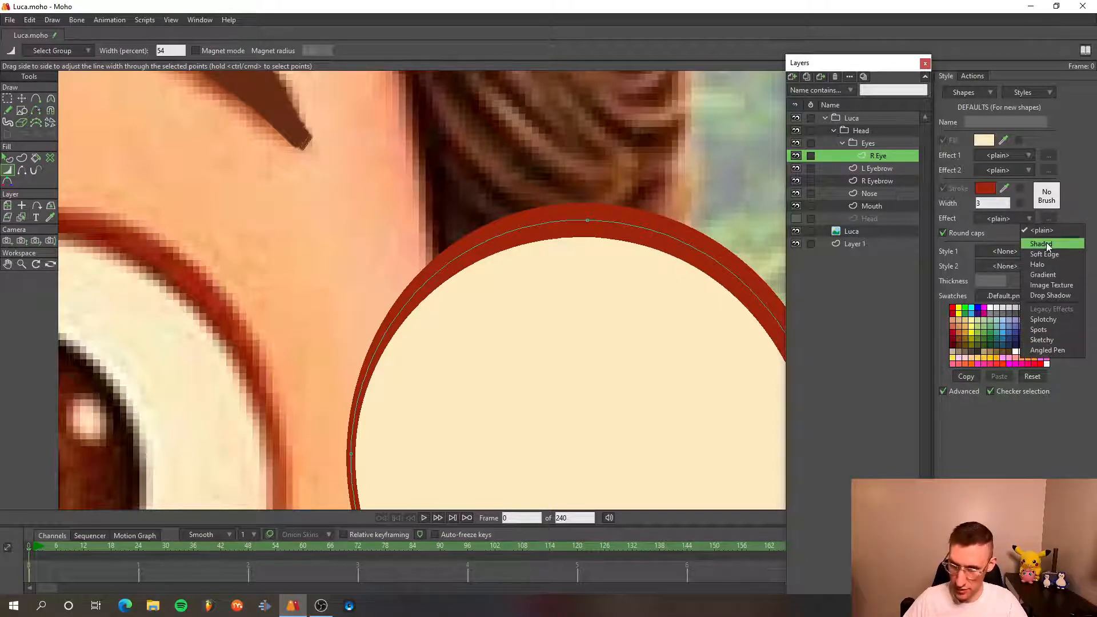
pyautogui.click(1044, 244)
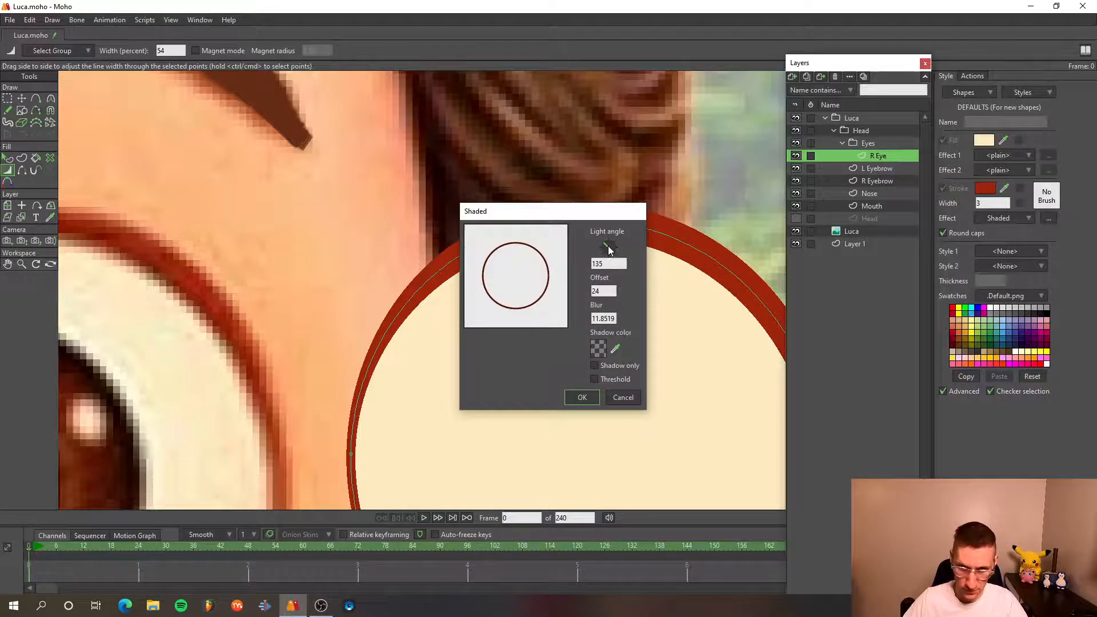
pyautogui.moveTo(608, 246); pyautogui.dragTo(604, 236)
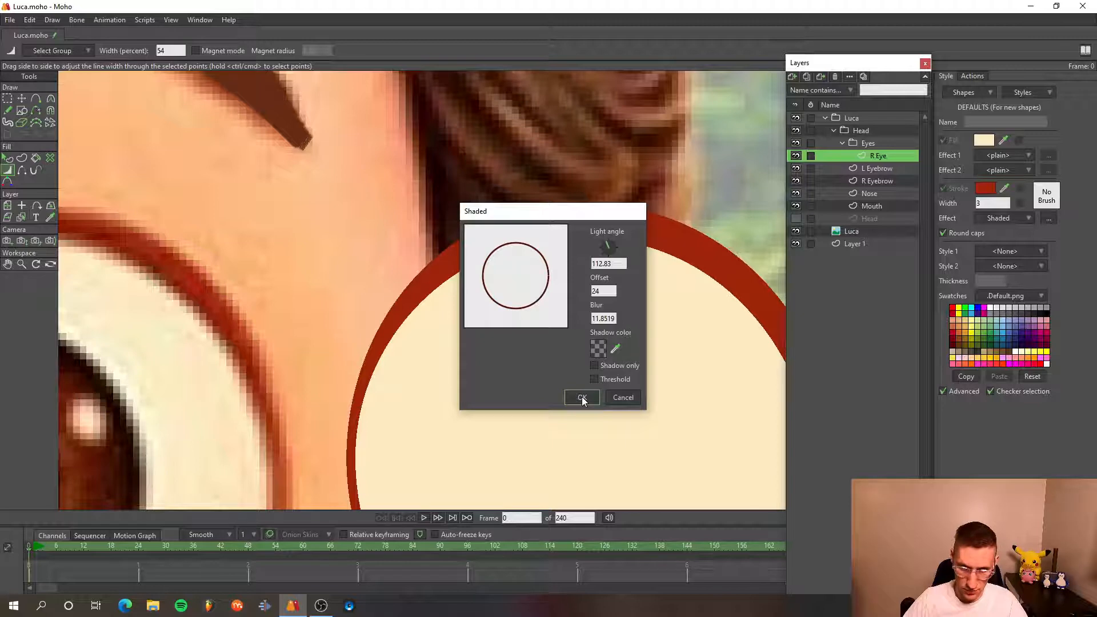
pyautogui.click(594, 349)
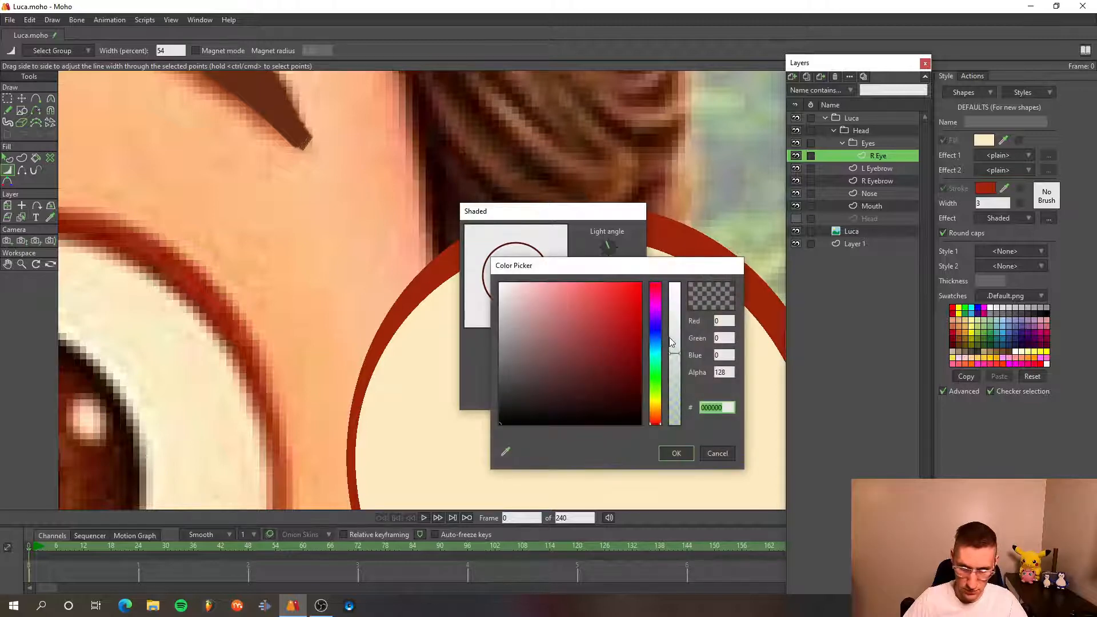
pyautogui.moveTo(672, 341); pyautogui.dragTo(678, 281)
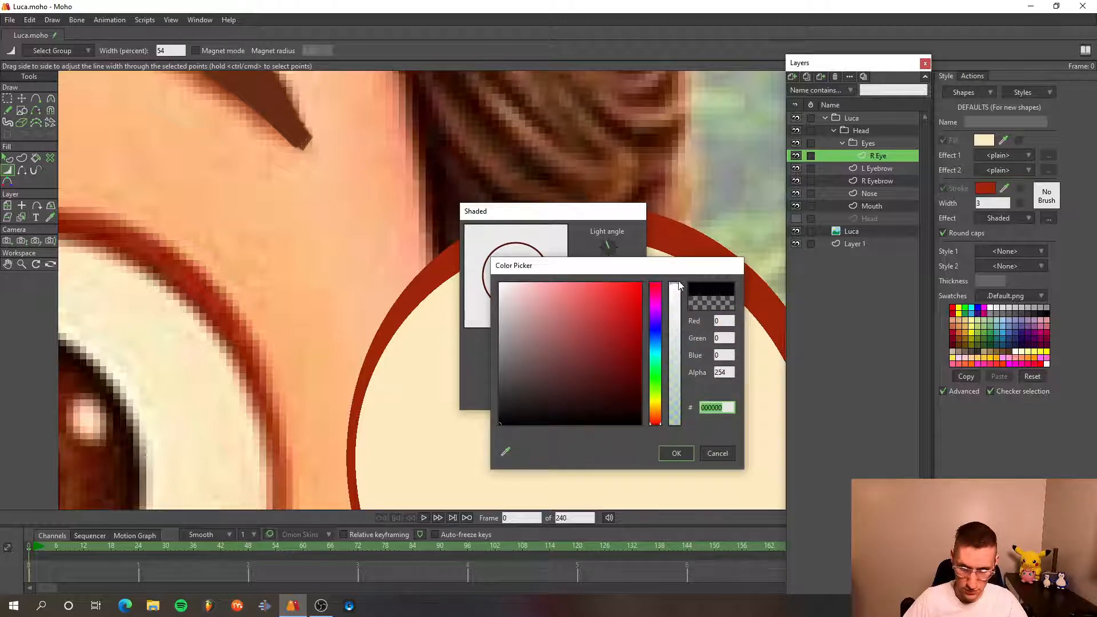
pyautogui.click(676, 456)
pyautogui.click(595, 398)
# - Render the frame and examine the oval's shaded outline up close next to the reference eye
pyautogui.scroll(-3, 597, 383)
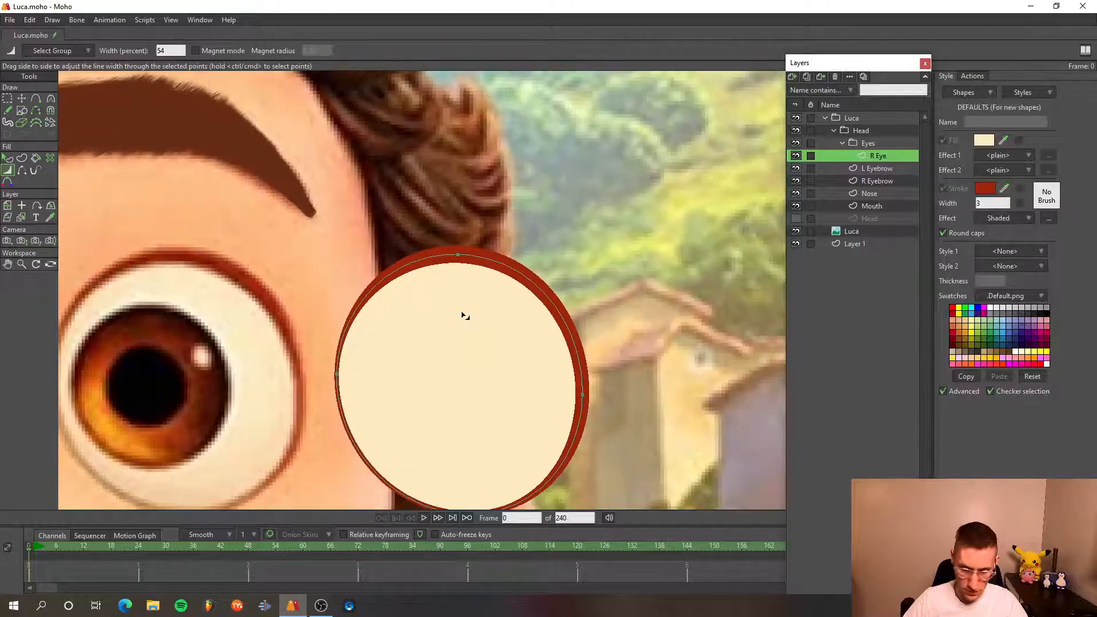
pyautogui.hotkey('ctrl', 'r')
pyautogui.moveTo(496, 337); pyautogui.dragTo(457, 387)
pyautogui.moveTo(630, 210); pyautogui.dragTo(448, 396)
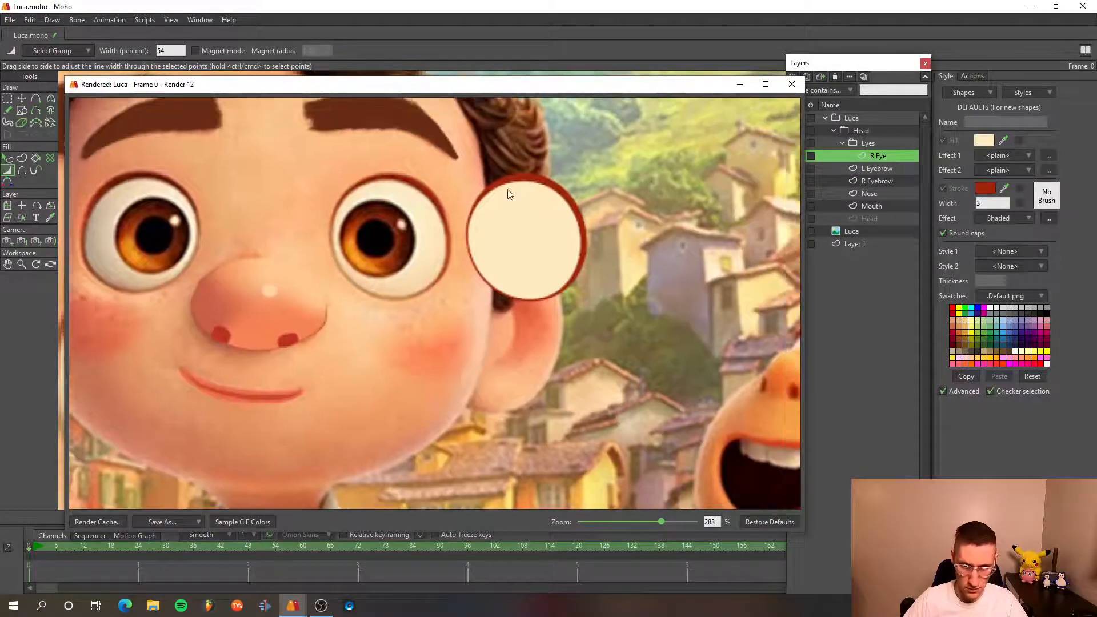
pyautogui.scroll(3, 511, 194)
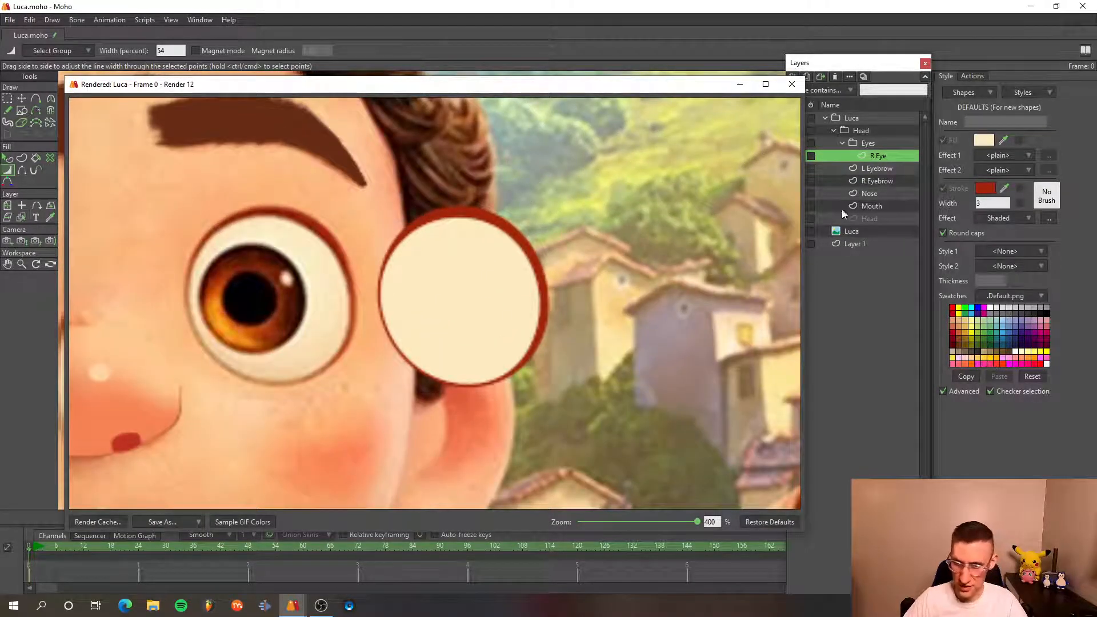
# - Adjust the default stroke's Shaded effect, changing the light angle and setting the offset to 50 and blur to 12.1019
pyautogui.click(1048, 217)
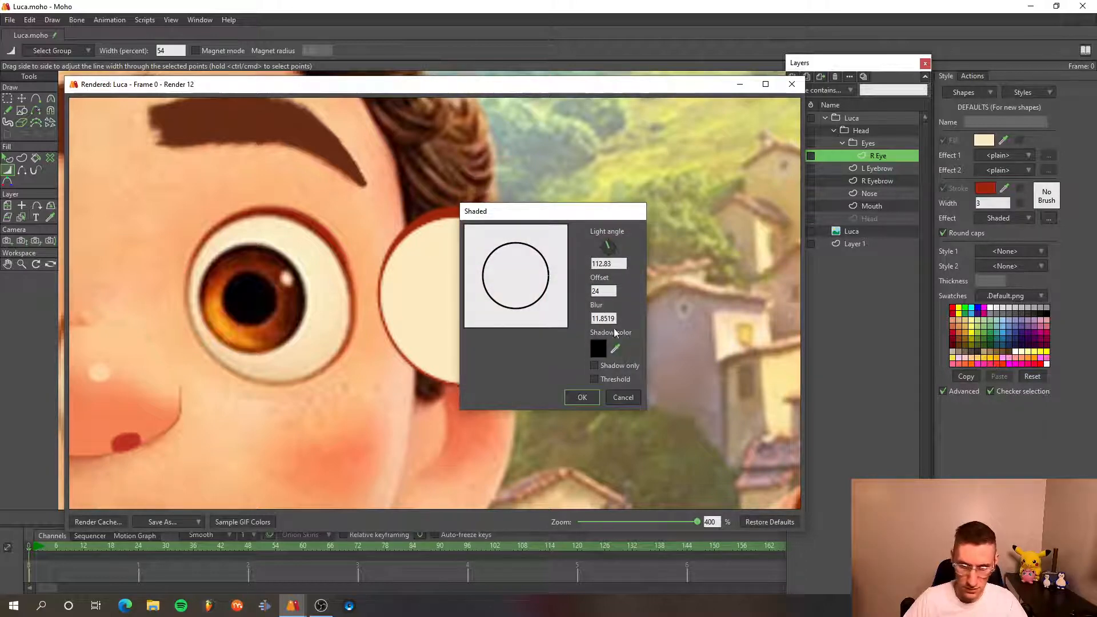
pyautogui.moveTo(608, 240)
pyautogui.mouseDown()
pyautogui.moveTo(282, 210)
pyautogui.moveTo(310, 222)
pyautogui.mouseUp()
pyautogui.scroll(9, 597, 293)
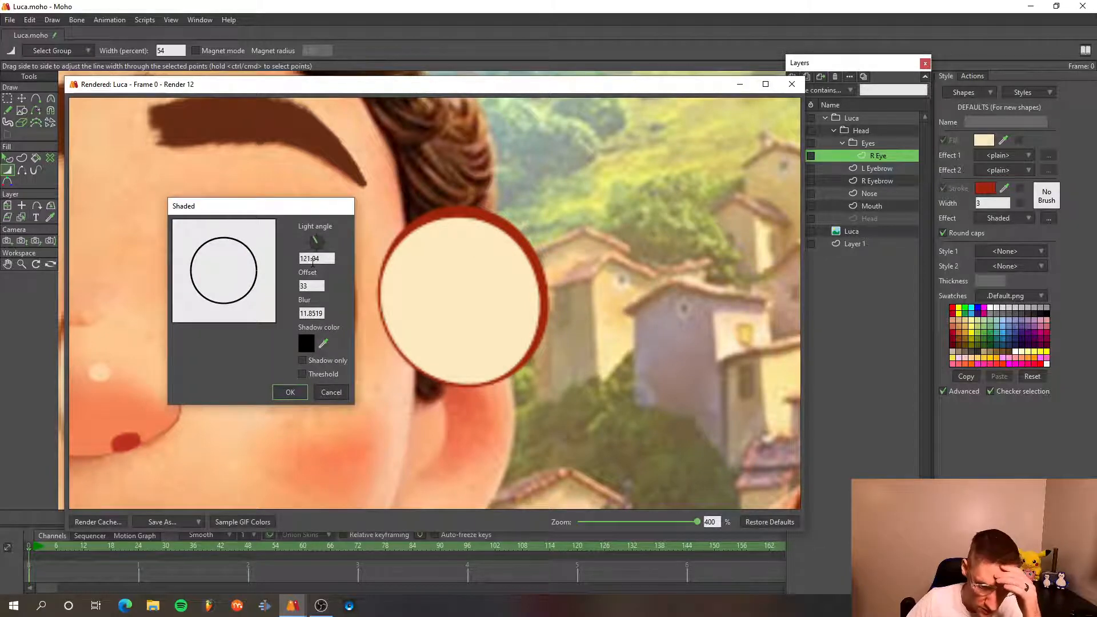
pyautogui.click(302, 362)
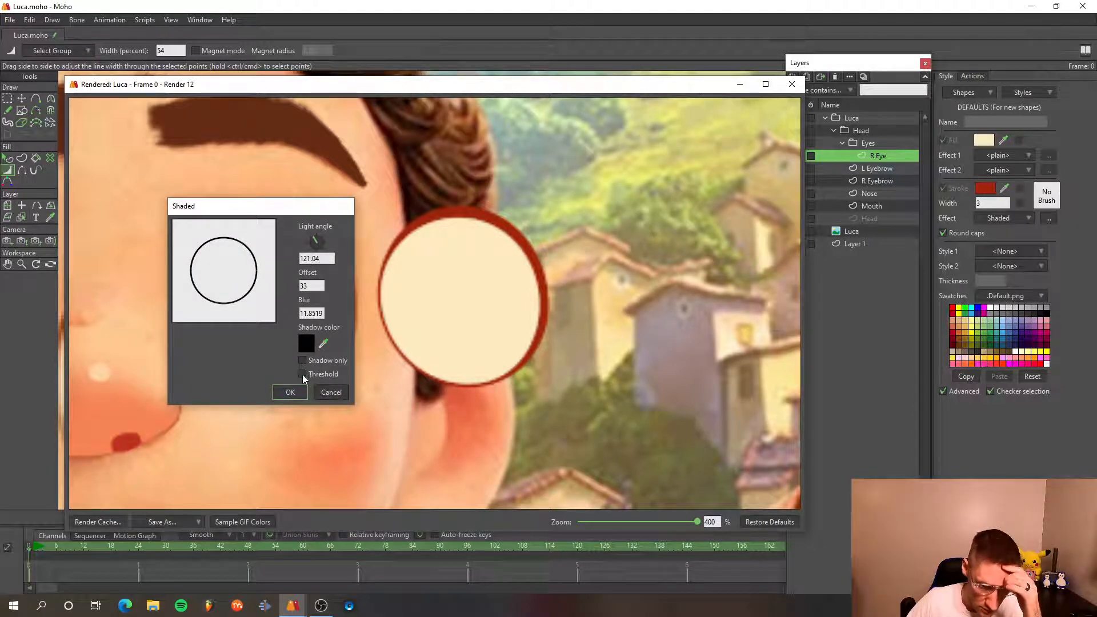
pyautogui.click(302, 374)
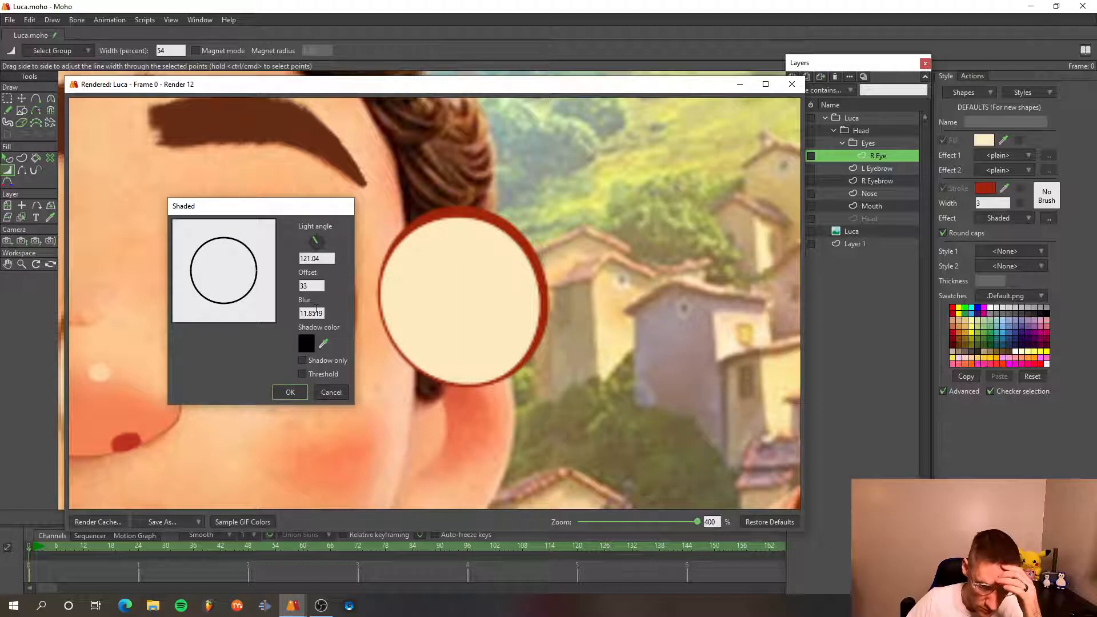
pyautogui.scroll(3, 316, 308)
pyautogui.click(315, 289)
pyautogui.scroll(2, 314, 291)
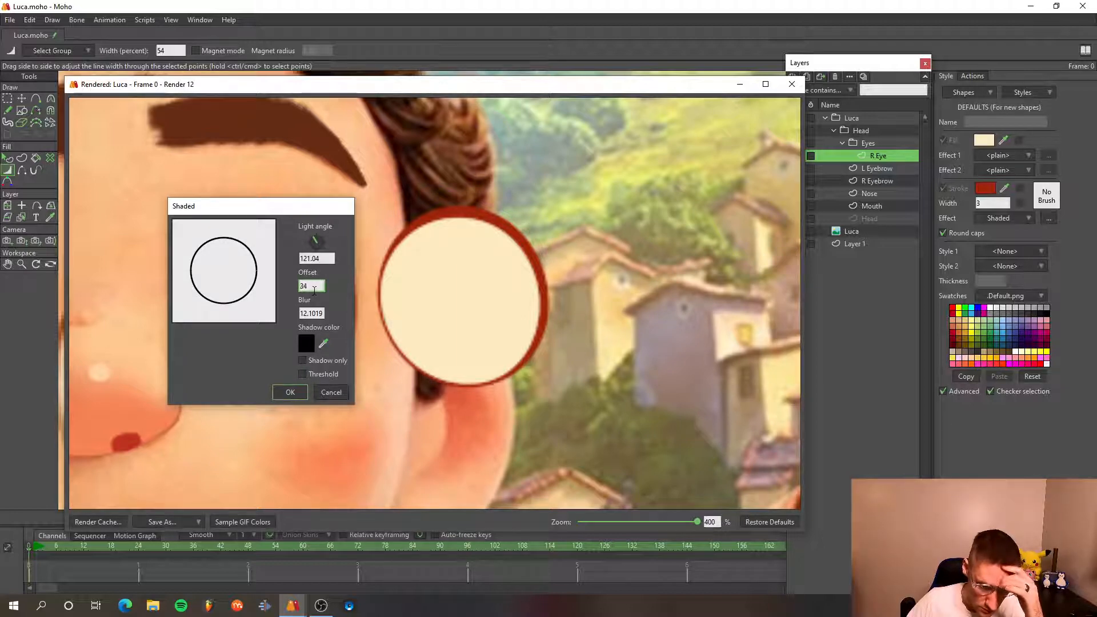
pyautogui.scroll(5, 314, 289)
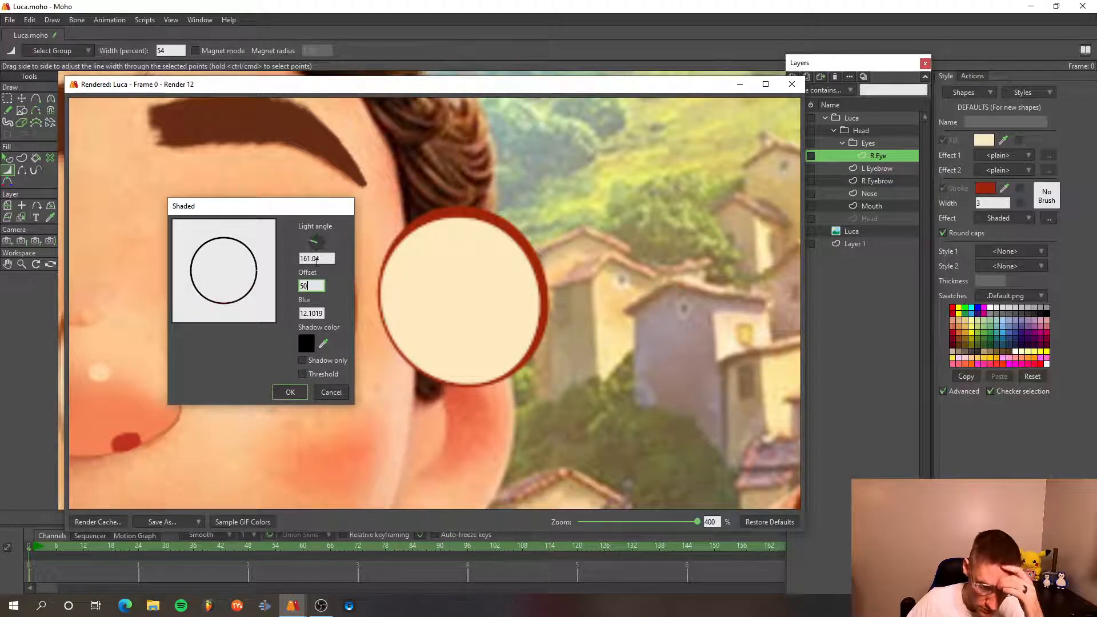
pyautogui.scroll(-2, 316, 260)
pyautogui.click(290, 392)
pyautogui.scroll(-5, 372, 229)
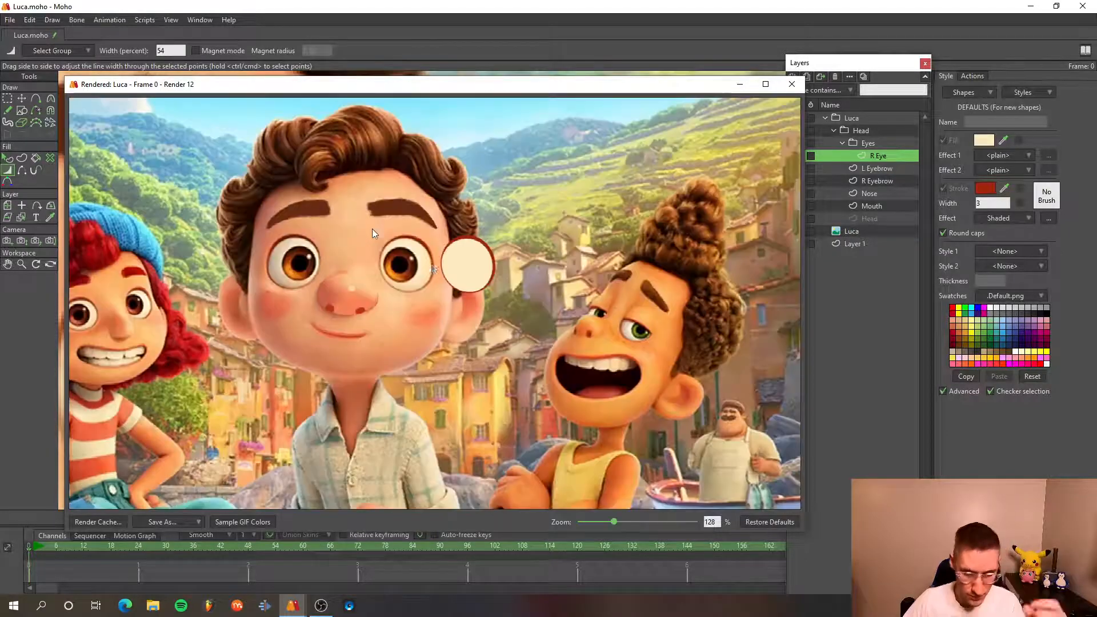
pyautogui.scroll(3, 512, 272)
# - Apply the Shaded effect to the oval's own stroke with light angle 135 and offset 24, and render the frame to check it
pyautogui.press('q')
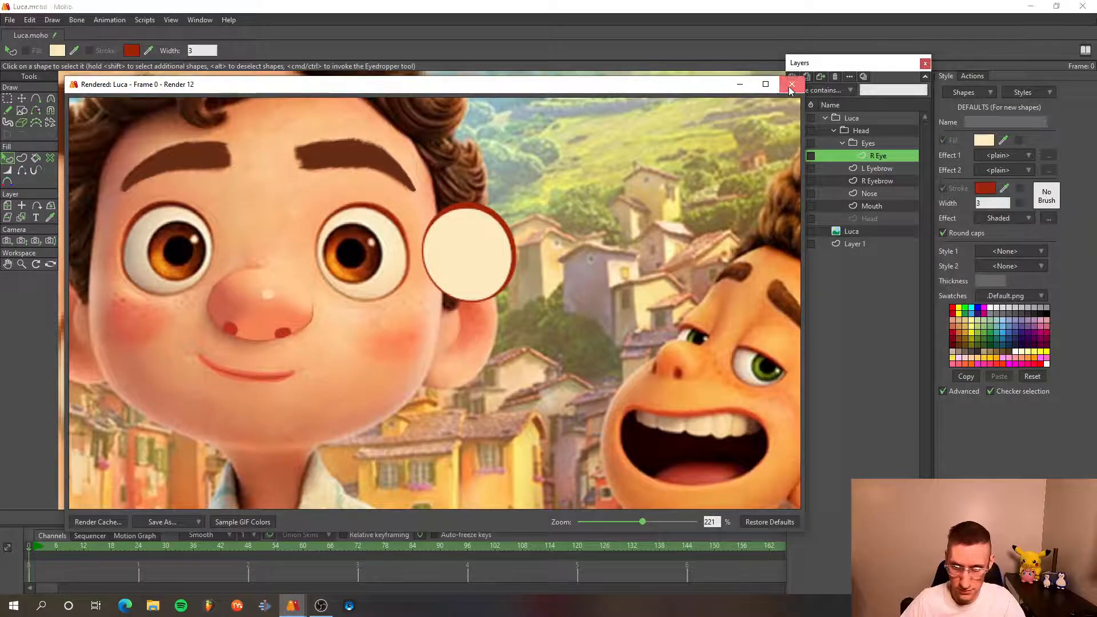
pyautogui.click(791, 84)
pyautogui.scroll(2, 510, 267)
pyautogui.click(510, 267)
pyautogui.scroll(-2, 510, 267)
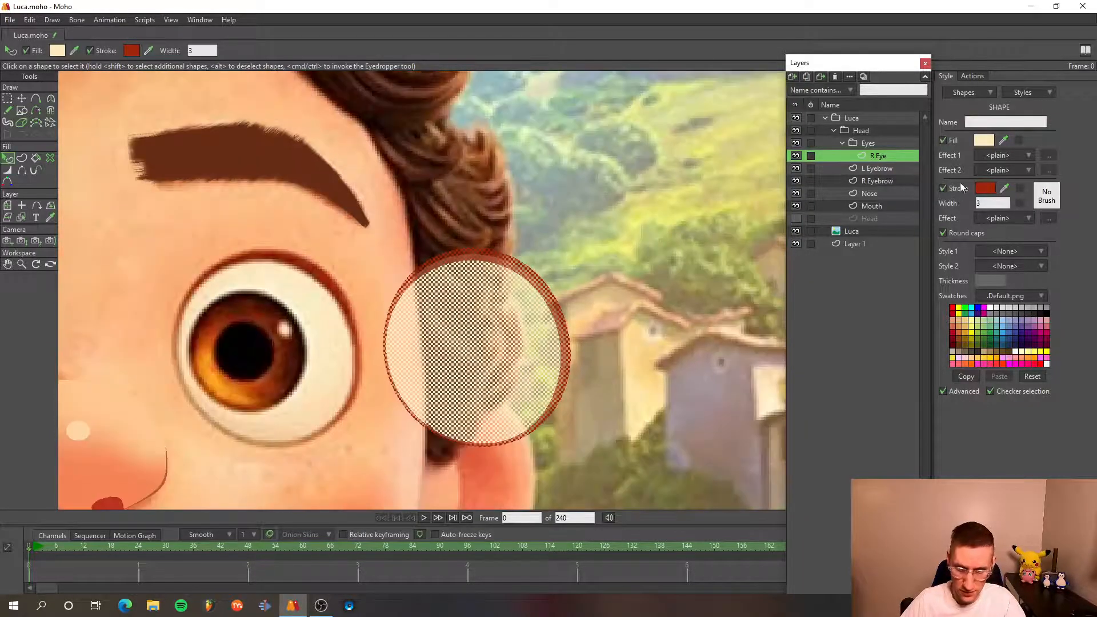
pyautogui.click(1027, 217)
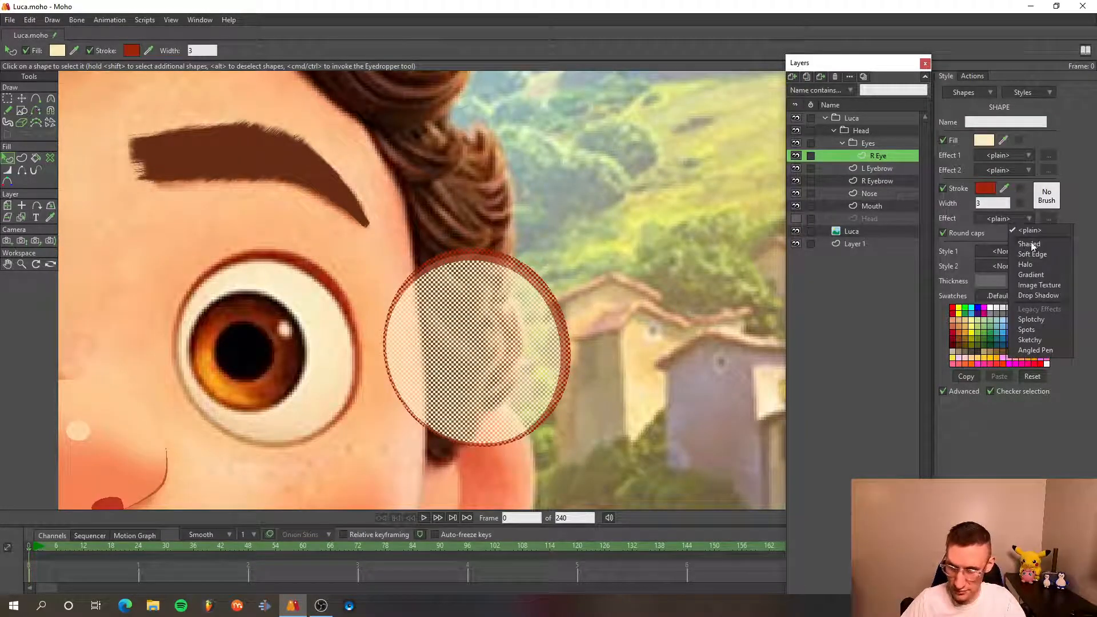
pyautogui.click(1017, 243)
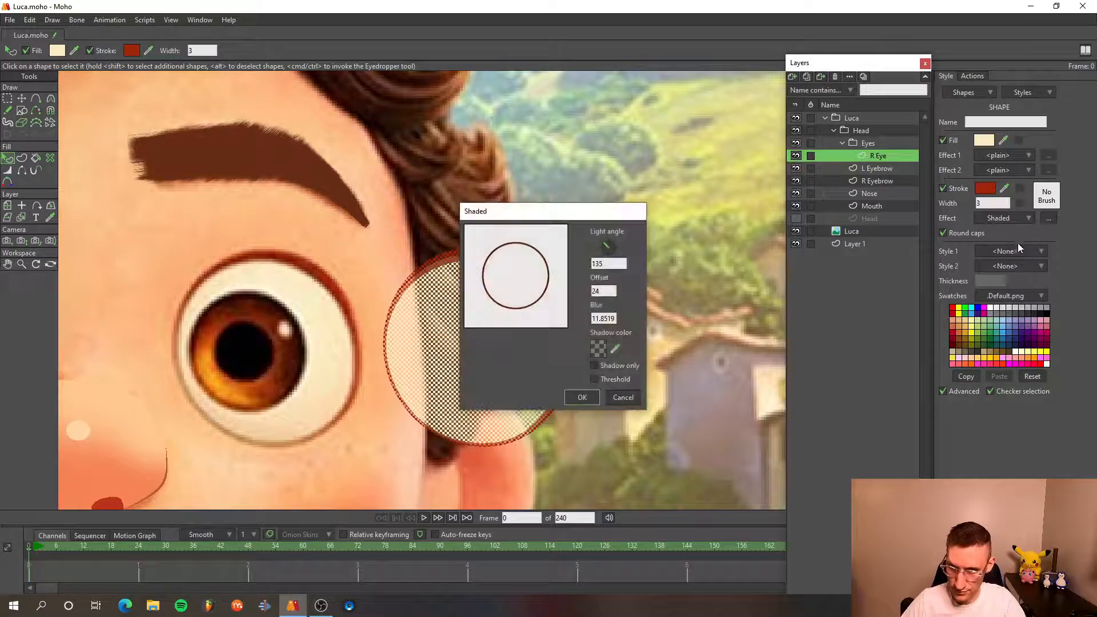
pyautogui.click(582, 397)
pyautogui.press('t')
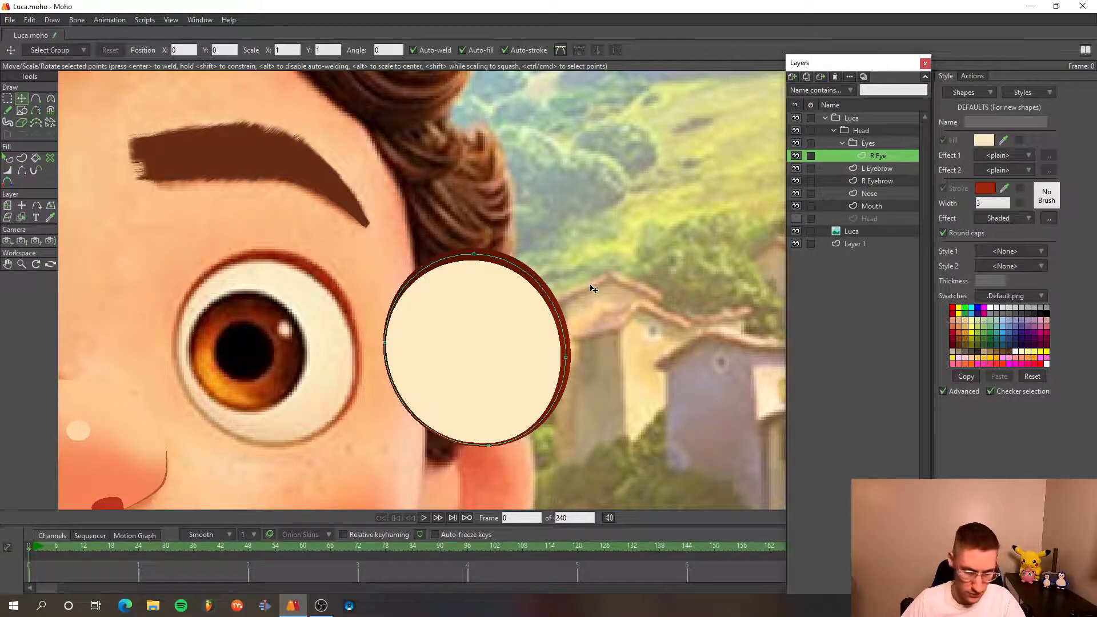
pyautogui.hotkey('ctrl', 'r')
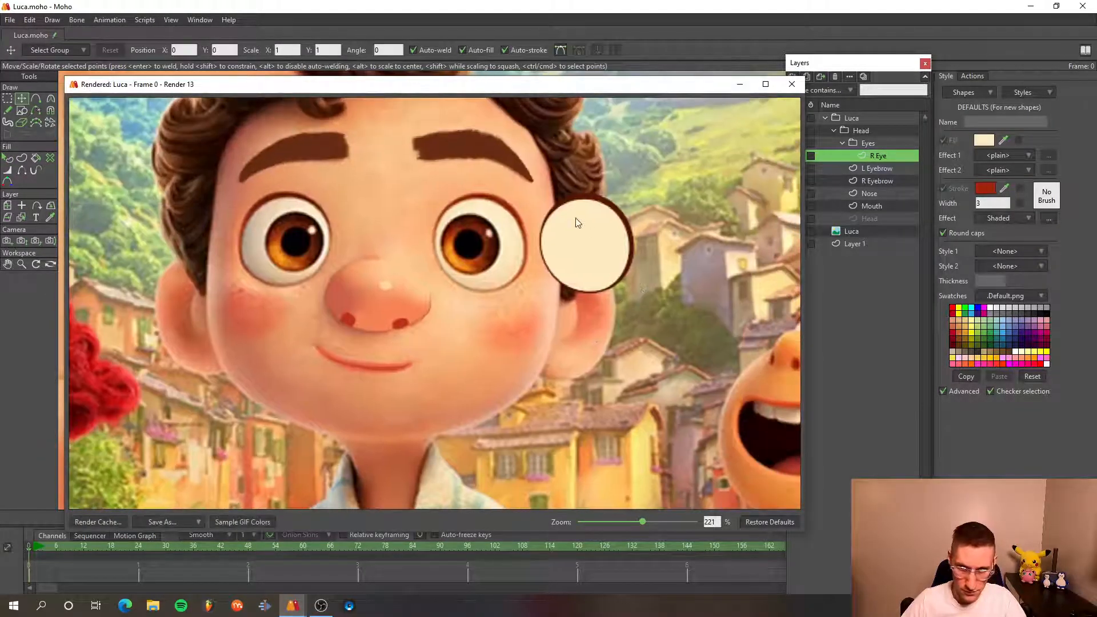
pyautogui.click(800, 89)
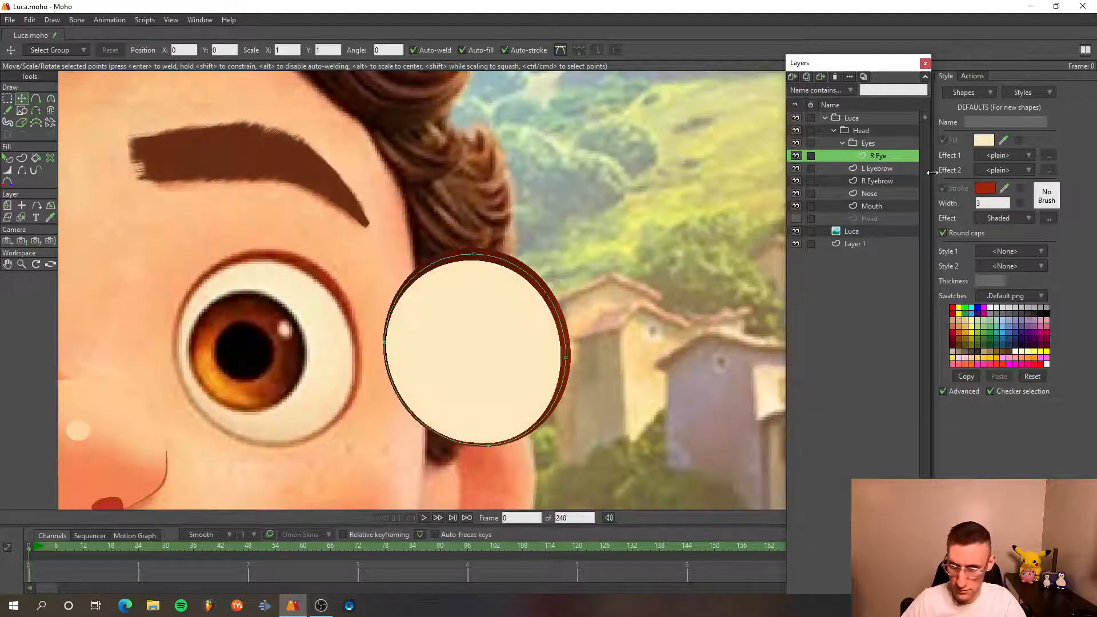
# - Set the shadow colour of the oval's Shaded stroke to red A22813, sampled from the reference eye's outline
pyautogui.click(1027, 216)
pyautogui.click(1034, 243)
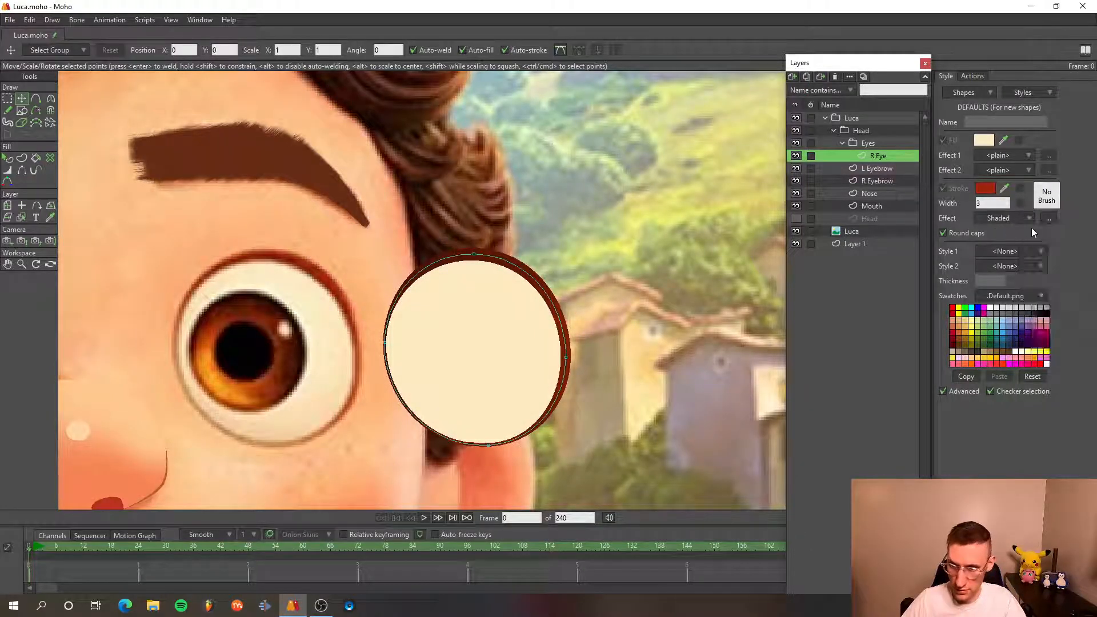
pyautogui.press('q')
pyautogui.click(547, 339)
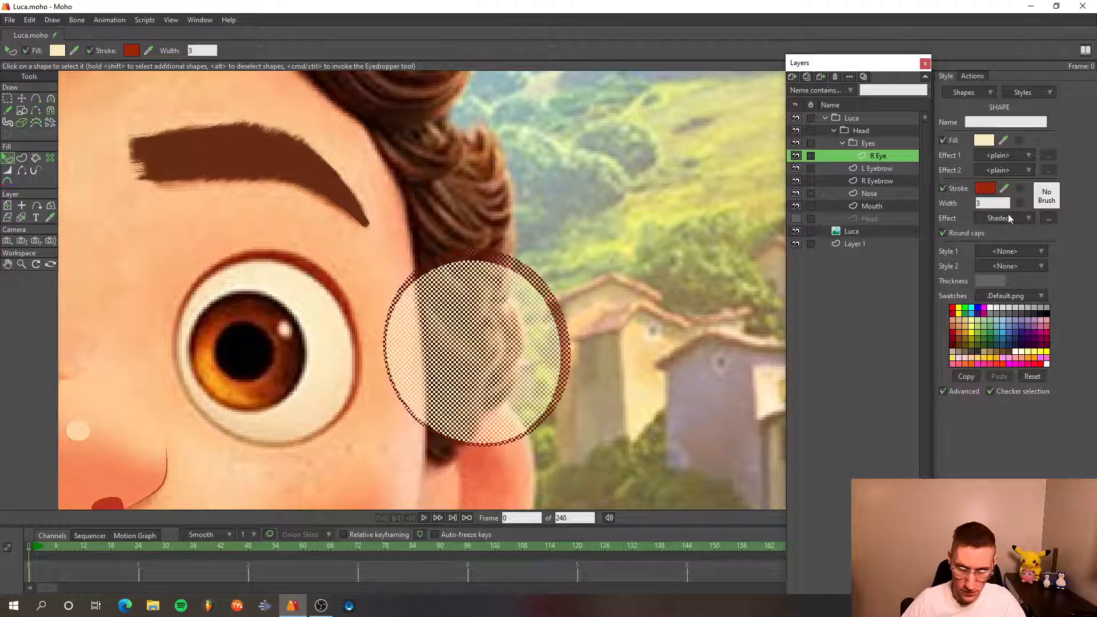
pyautogui.click(1048, 219)
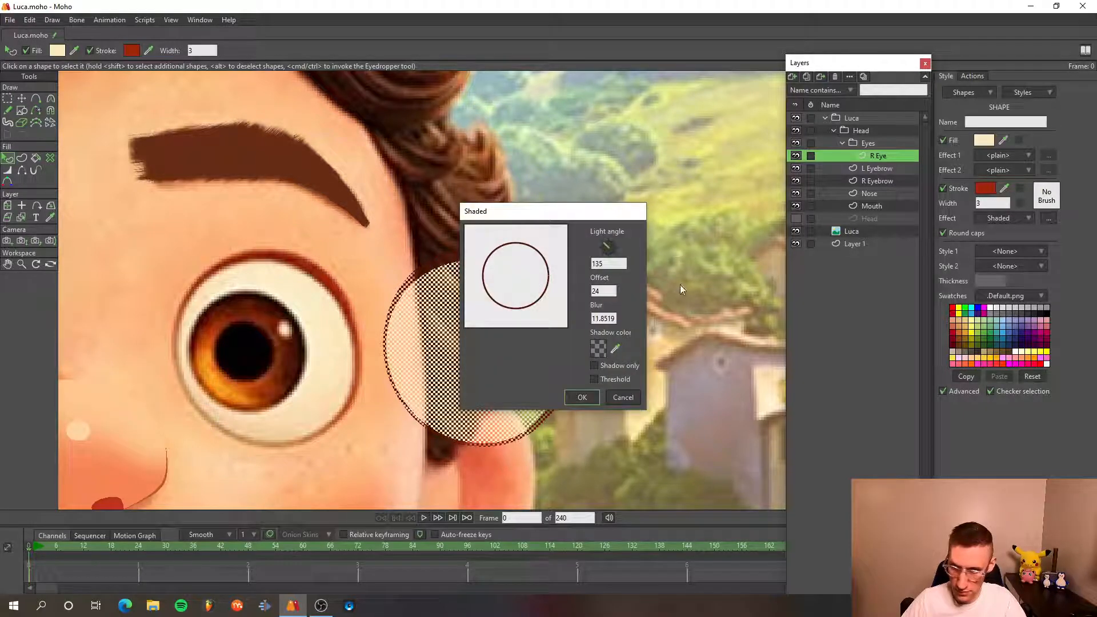
pyautogui.click(597, 348)
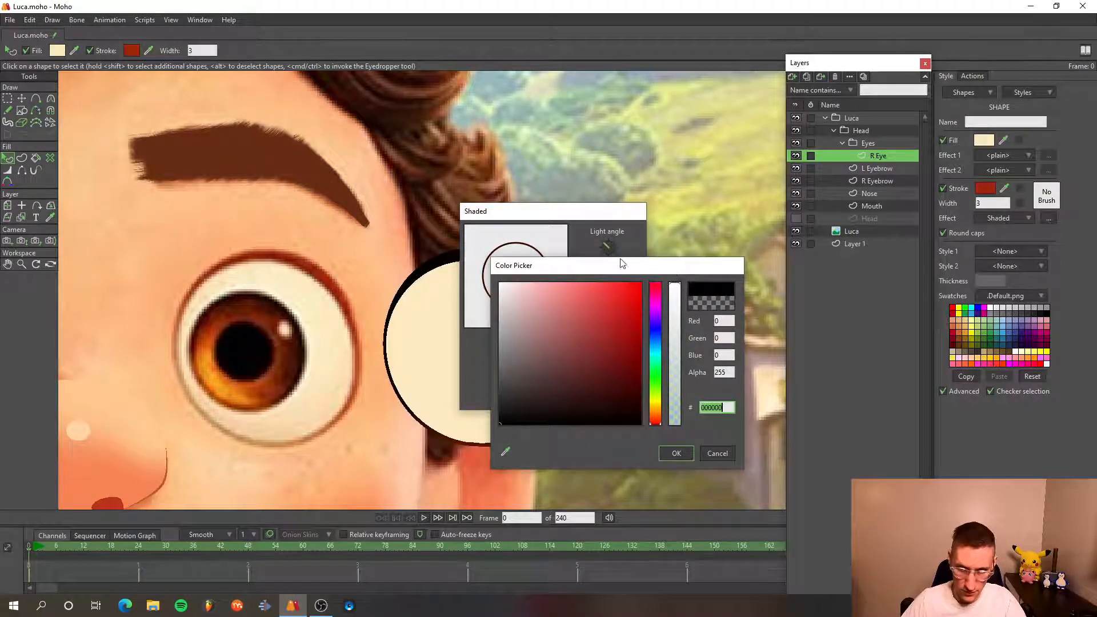
pyautogui.moveTo(624, 264)
pyautogui.mouseDown()
pyautogui.moveTo(588, 354)
pyautogui.moveTo(543, 282)
pyautogui.mouseUp()
pyautogui.scroll(3, 324, 299)
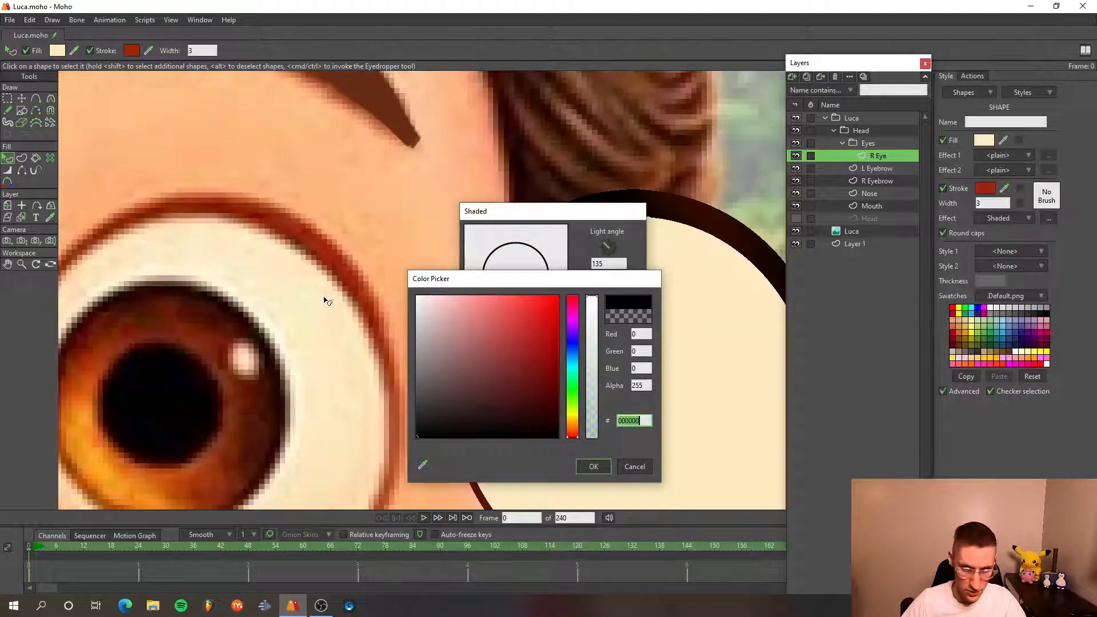
pyautogui.scroll(5, 336, 258)
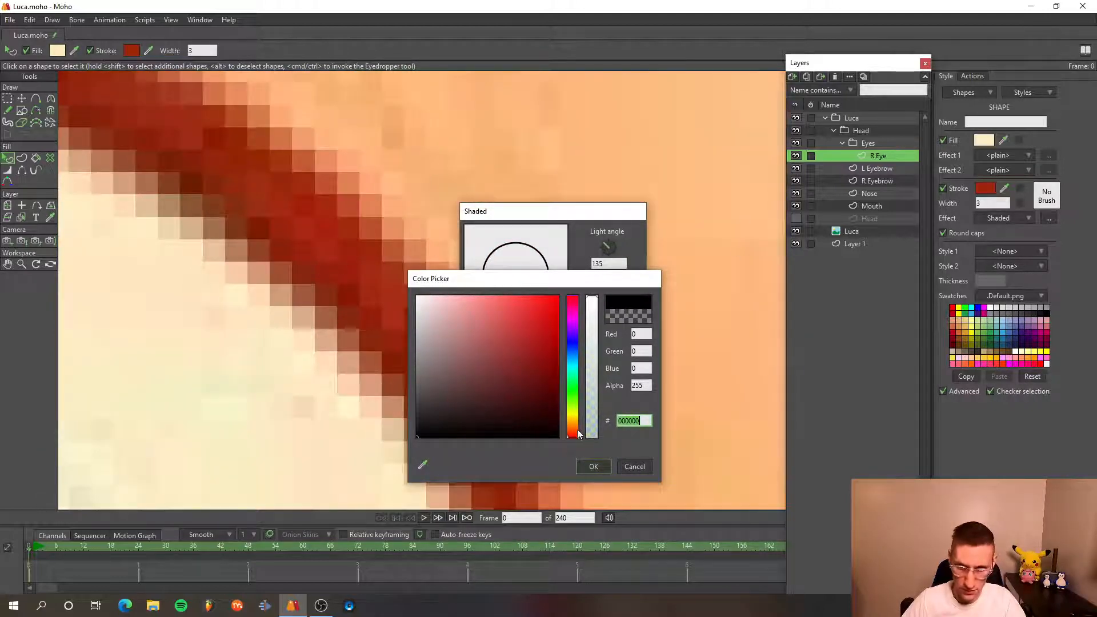
pyautogui.moveTo(423, 467); pyautogui.dragTo(371, 284)
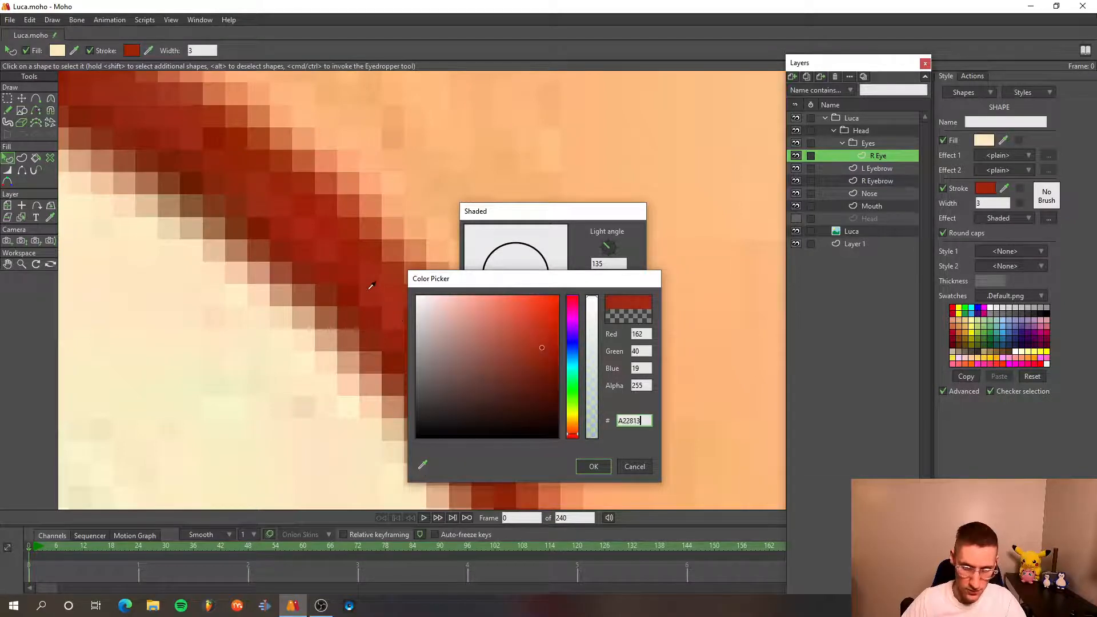
pyautogui.click(593, 468)
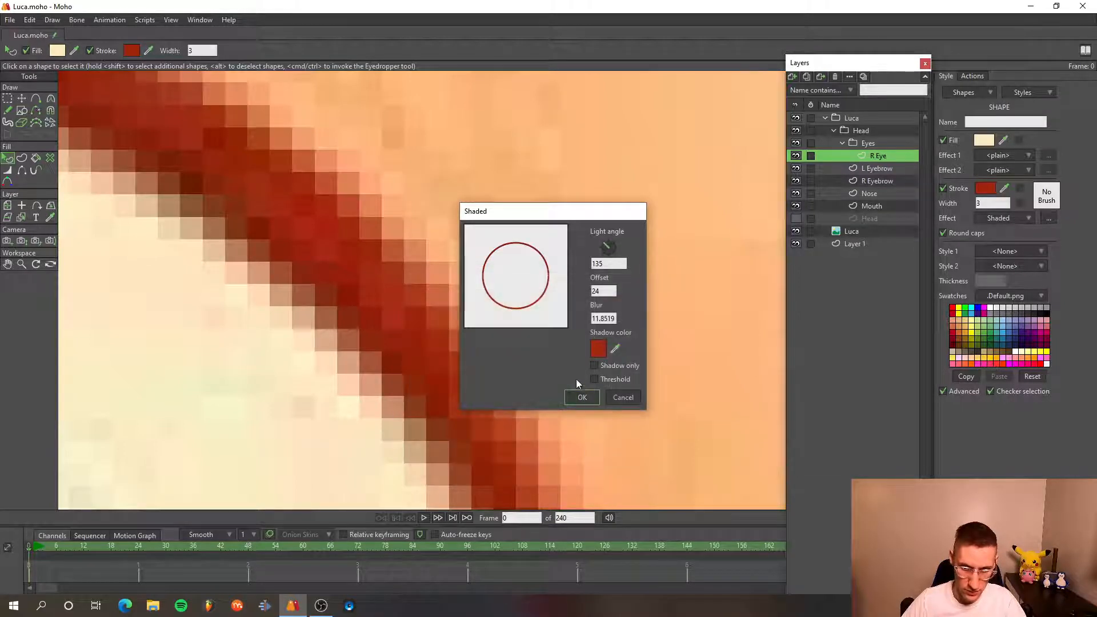
pyautogui.scroll(-5, 443, 354)
pyautogui.scroll(-3, 443, 354)
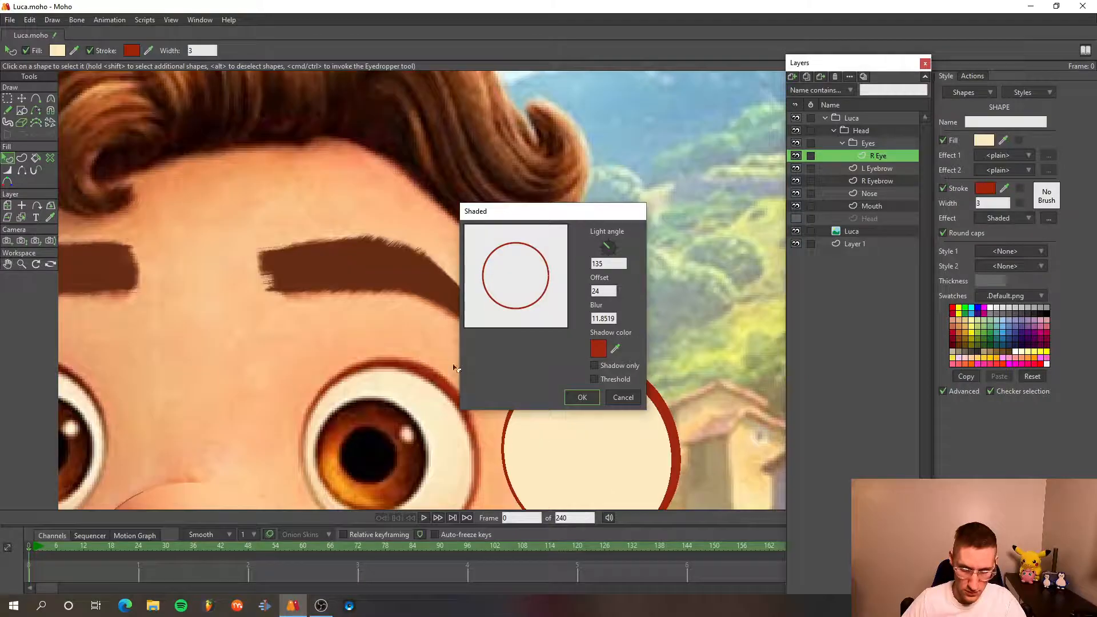
pyautogui.click(582, 396)
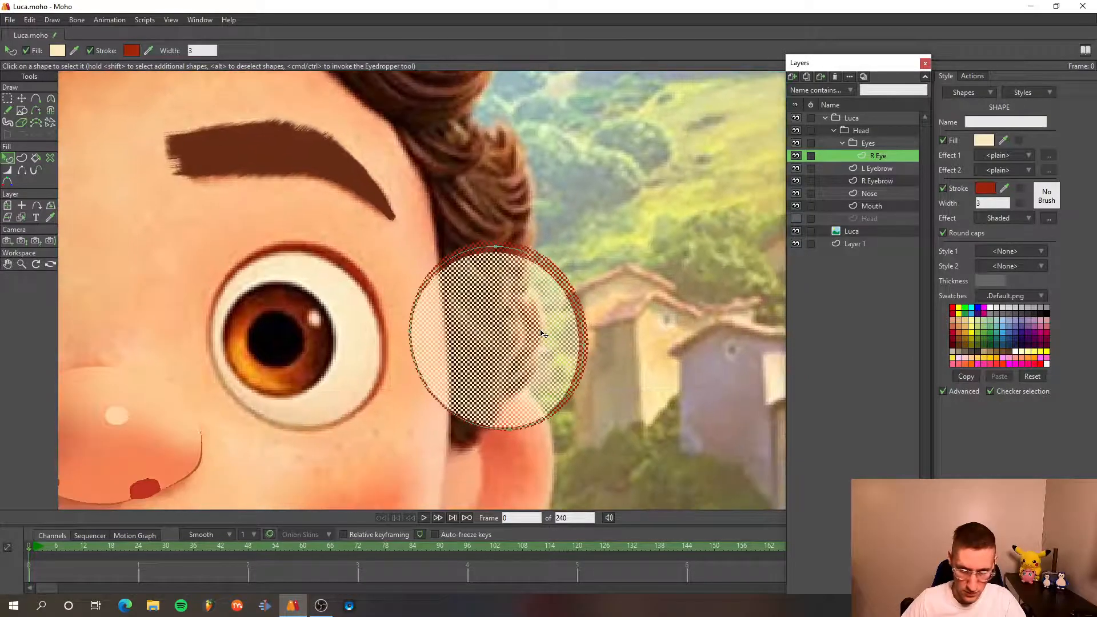
# - Render the frame and examine the oval's outline with its red shadow colour
pyautogui.press('t')
pyautogui.hotkey('ctrl', 'r')
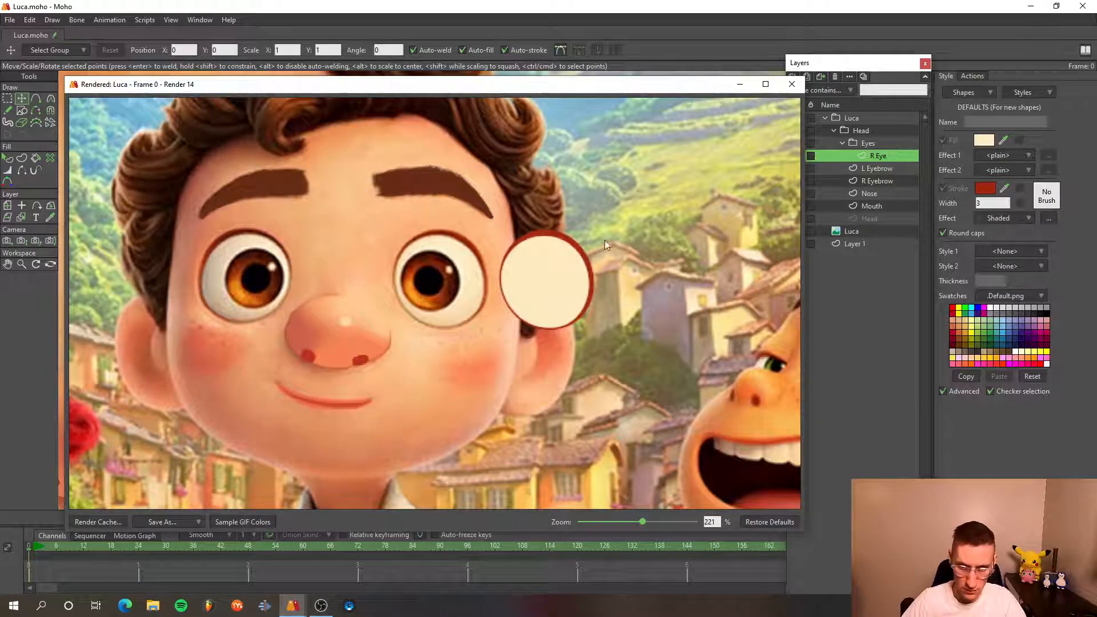
pyautogui.click(791, 85)
# - Set the stroke effect to plain, both in the defaults for new shapes and on the oval
pyautogui.click(1019, 220)
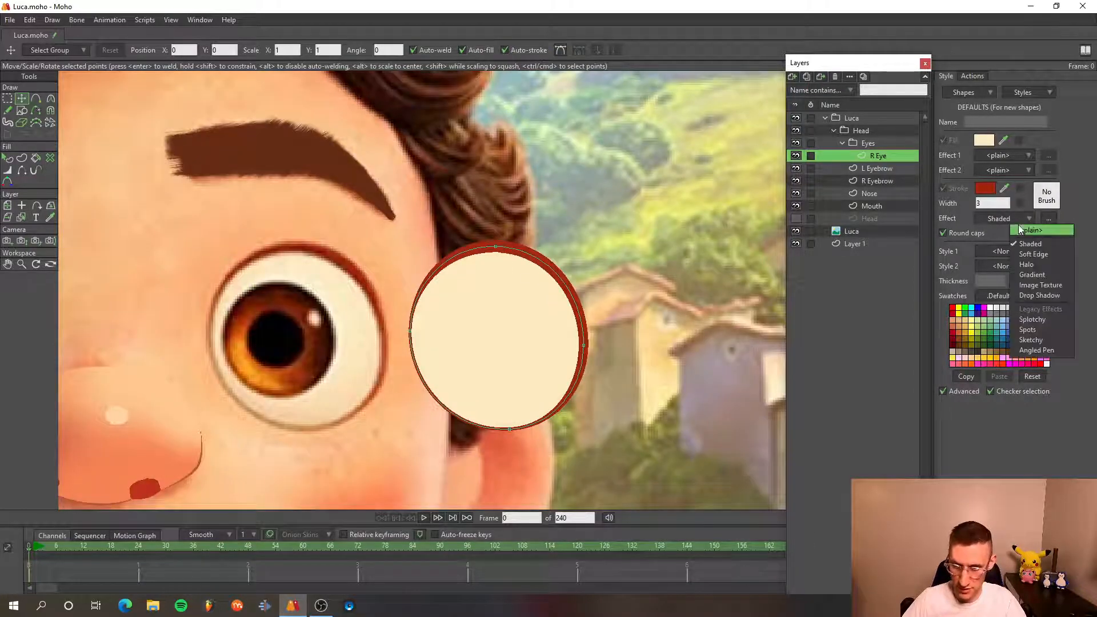
pyautogui.click(1019, 230)
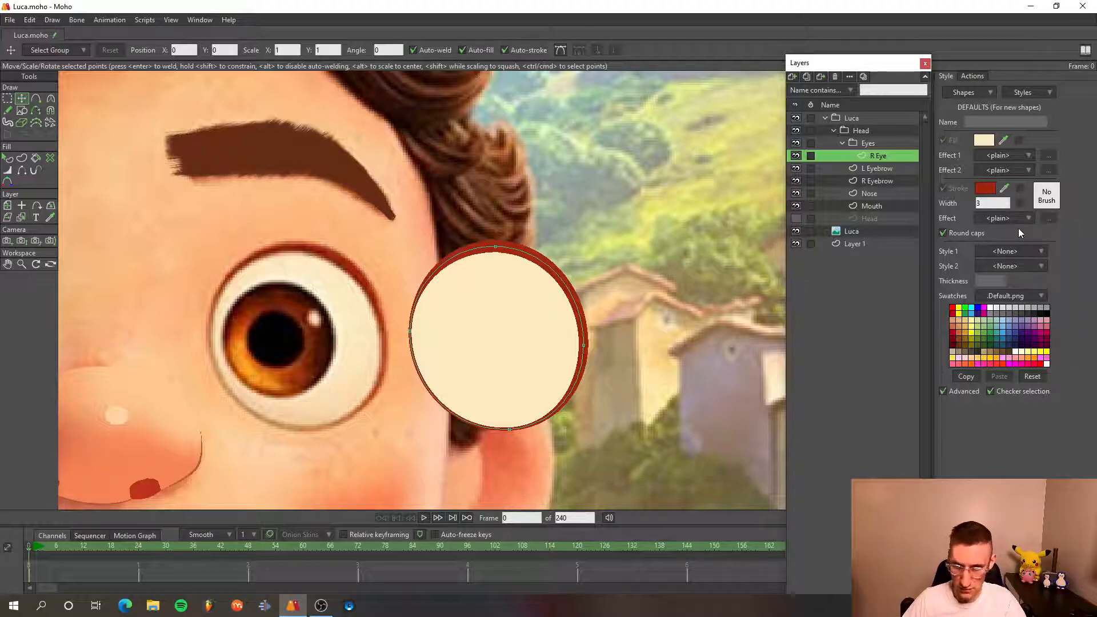
pyautogui.press('q')
pyautogui.click(565, 293)
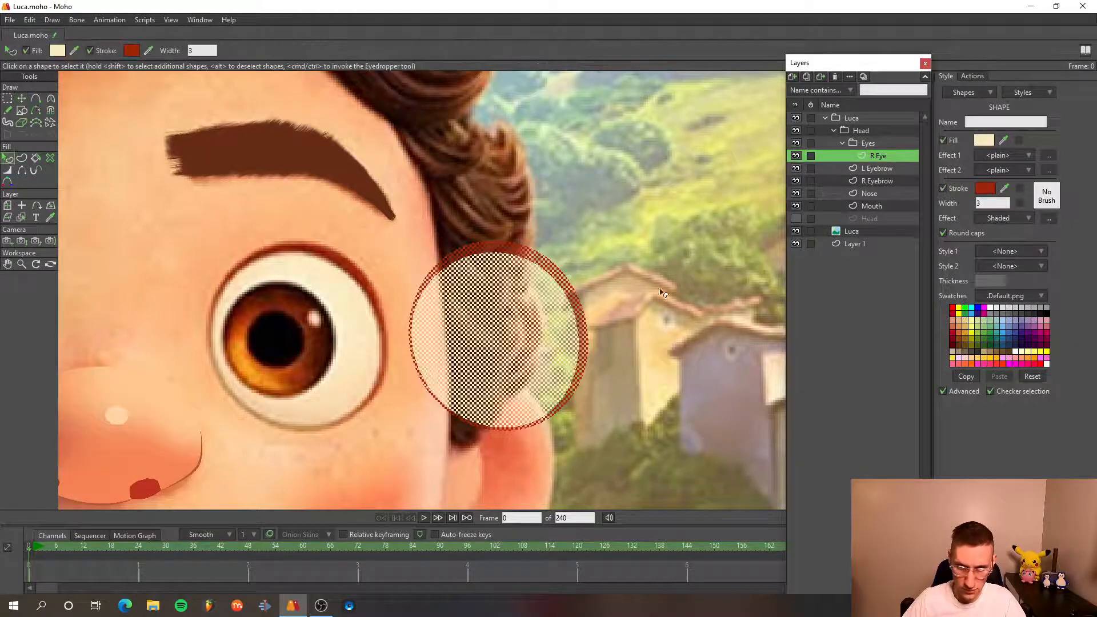
pyautogui.click(1000, 218)
pyautogui.click(1005, 230)
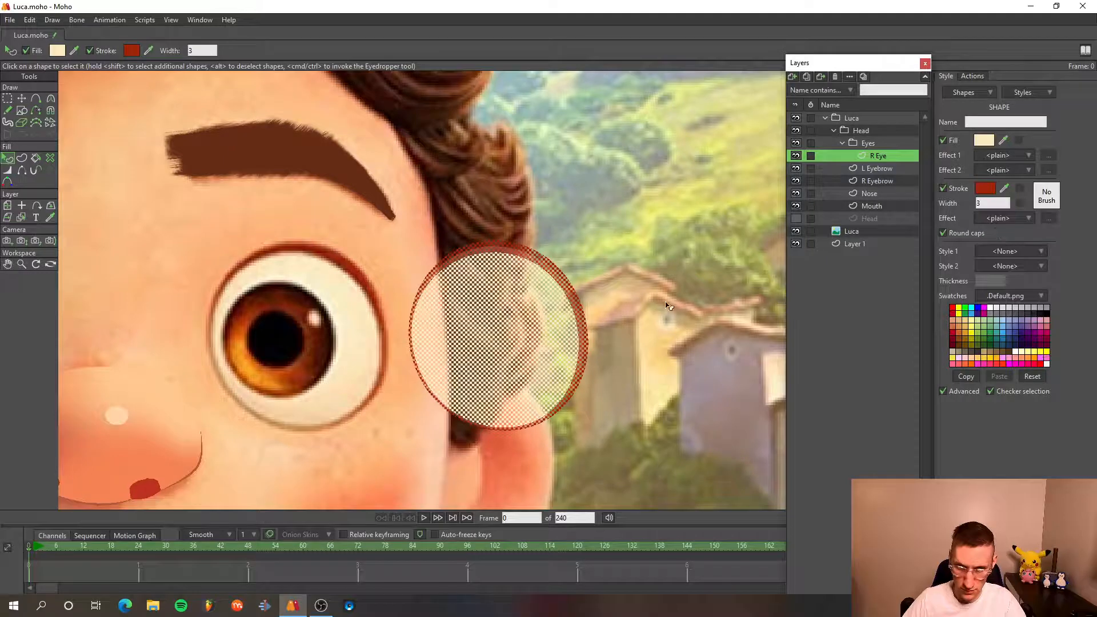
pyautogui.press('t')
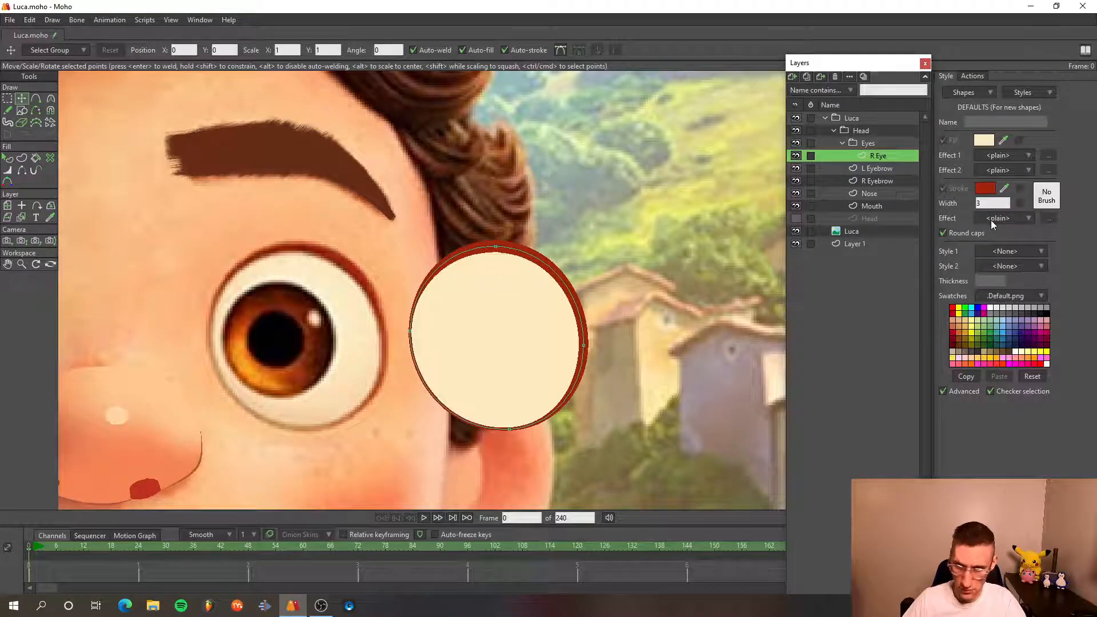
# - Render the frame and compare the oval's plain red outline up close with the reference eye
pyautogui.press('q')
pyautogui.click(574, 298)
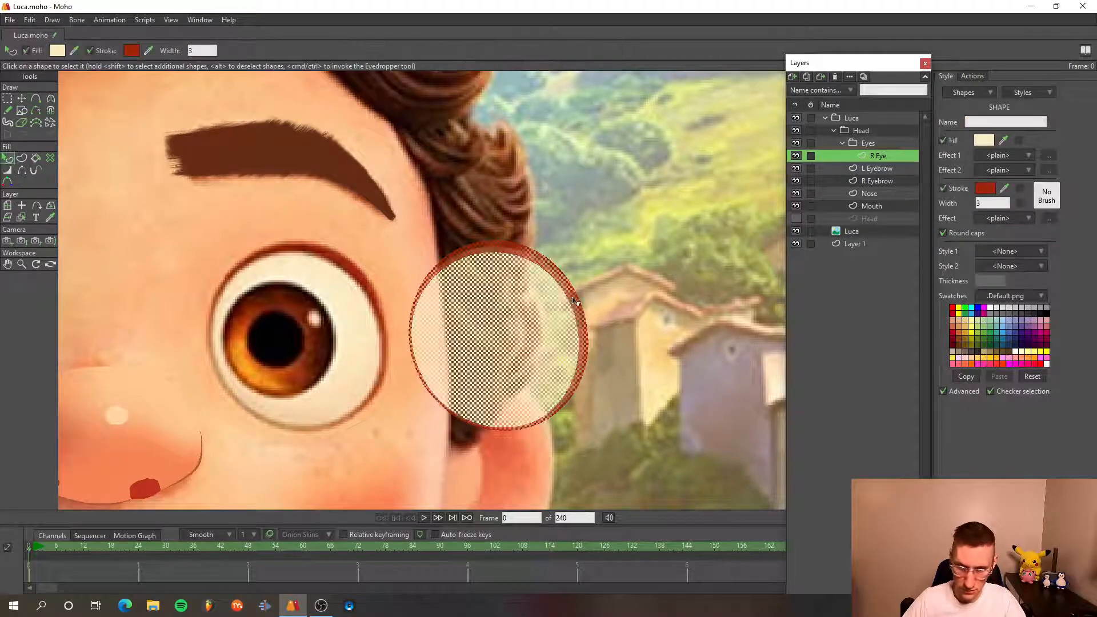
pyautogui.click(1010, 219)
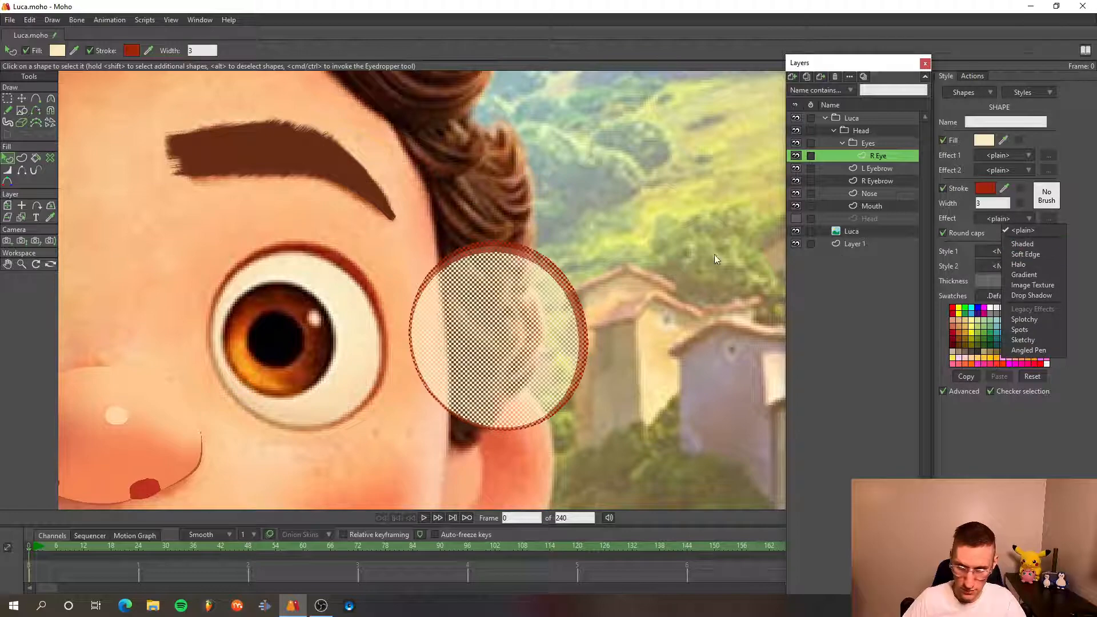
pyautogui.click(698, 256)
pyautogui.hotkey('ctrl', 'r')
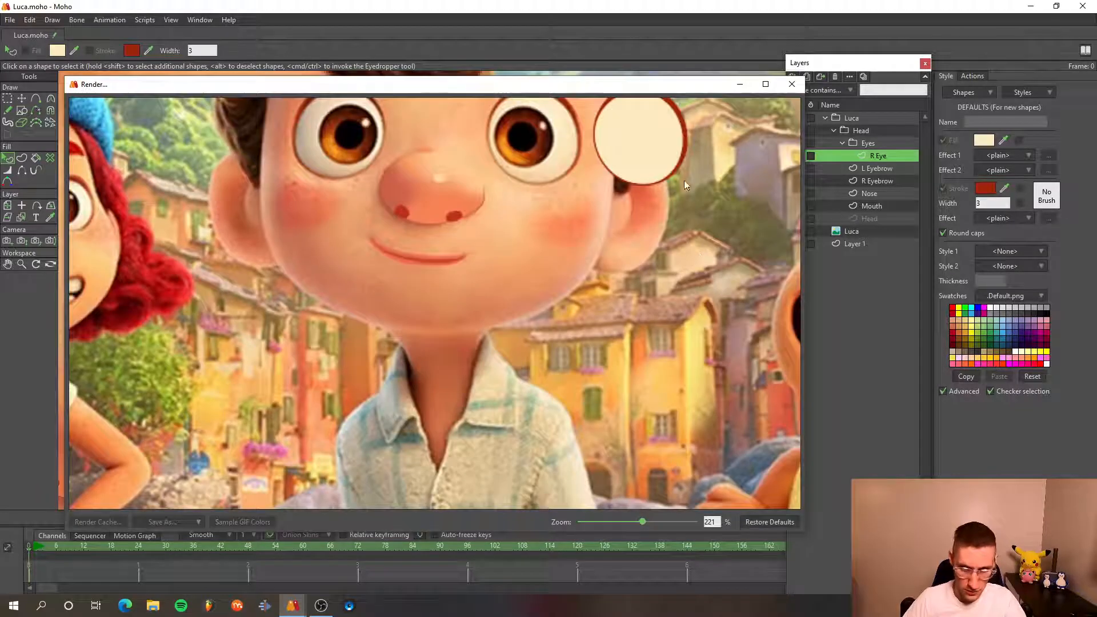
pyautogui.scroll(4, 524, 255)
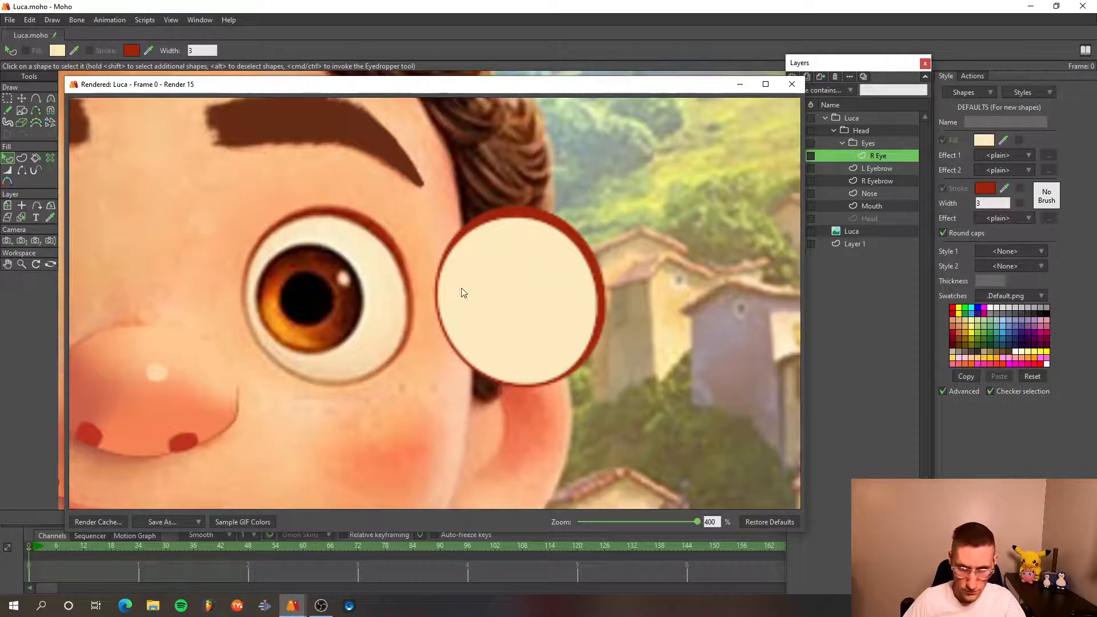
pyautogui.click(801, 89)
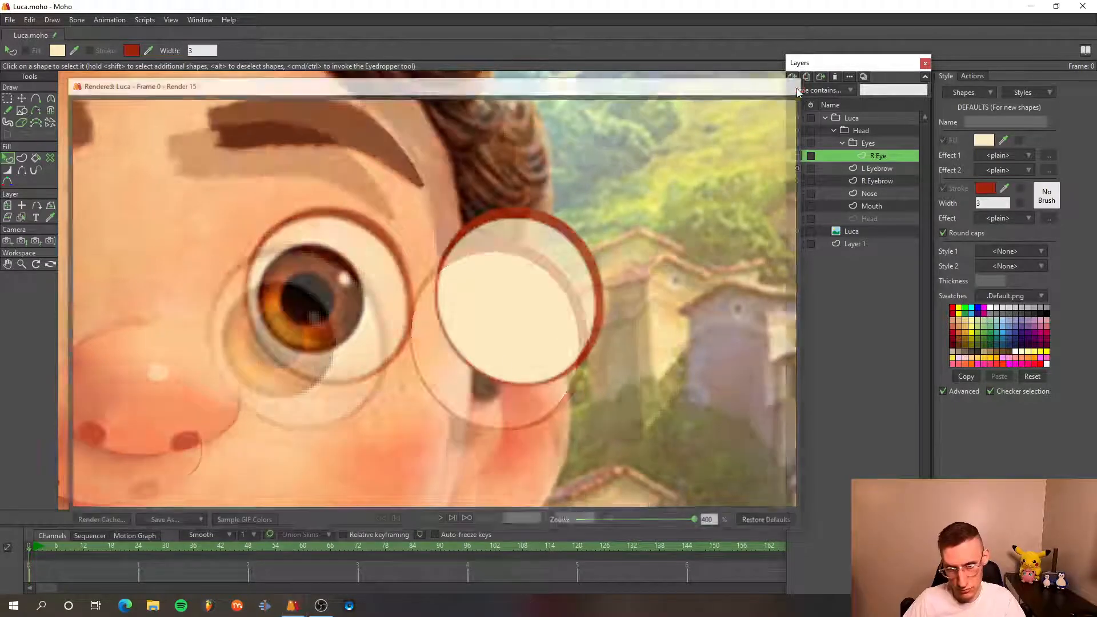
# - Try a Shaded effect on the oval's stroke with light angle 135, offset 24 and blur 11.8519, and render the frame to check it
pyautogui.click(1005, 219)
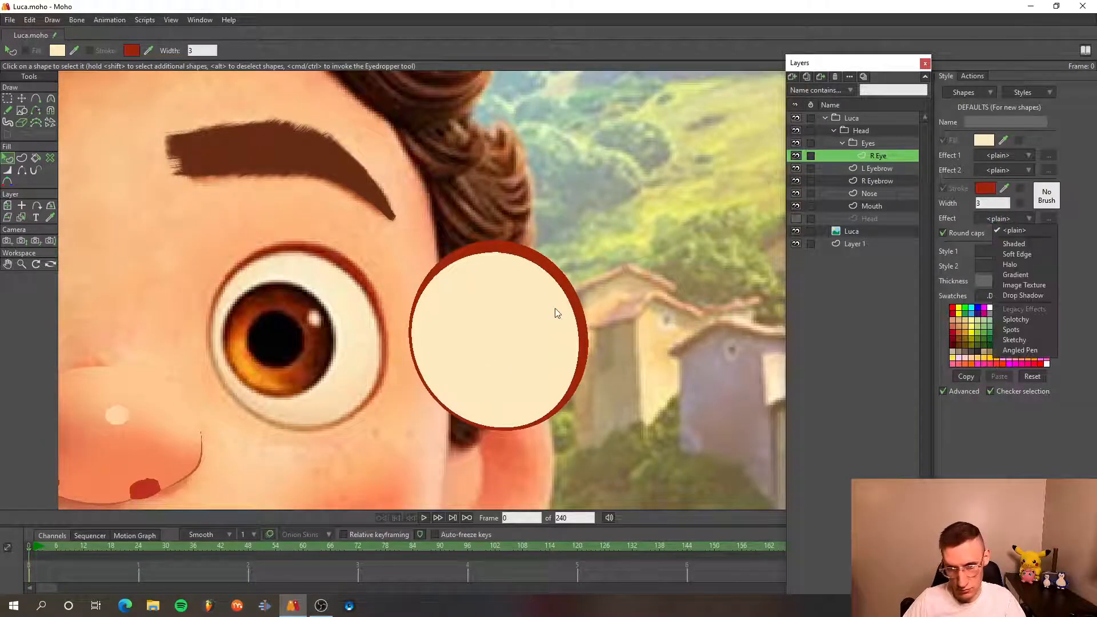
pyautogui.click(603, 290)
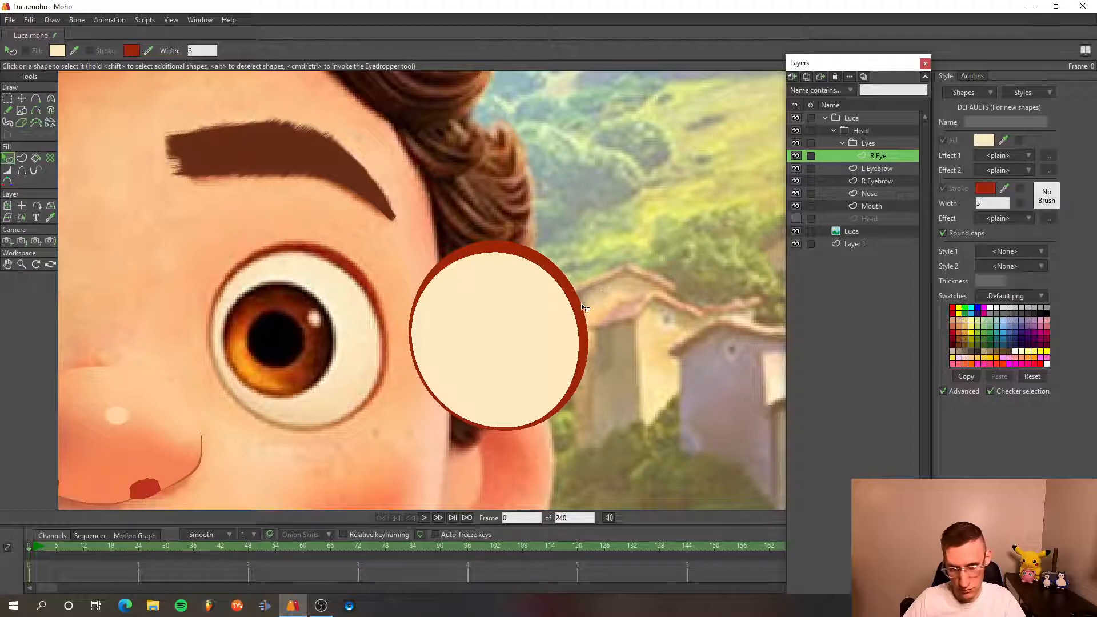
pyautogui.click(582, 308)
pyautogui.click(1006, 218)
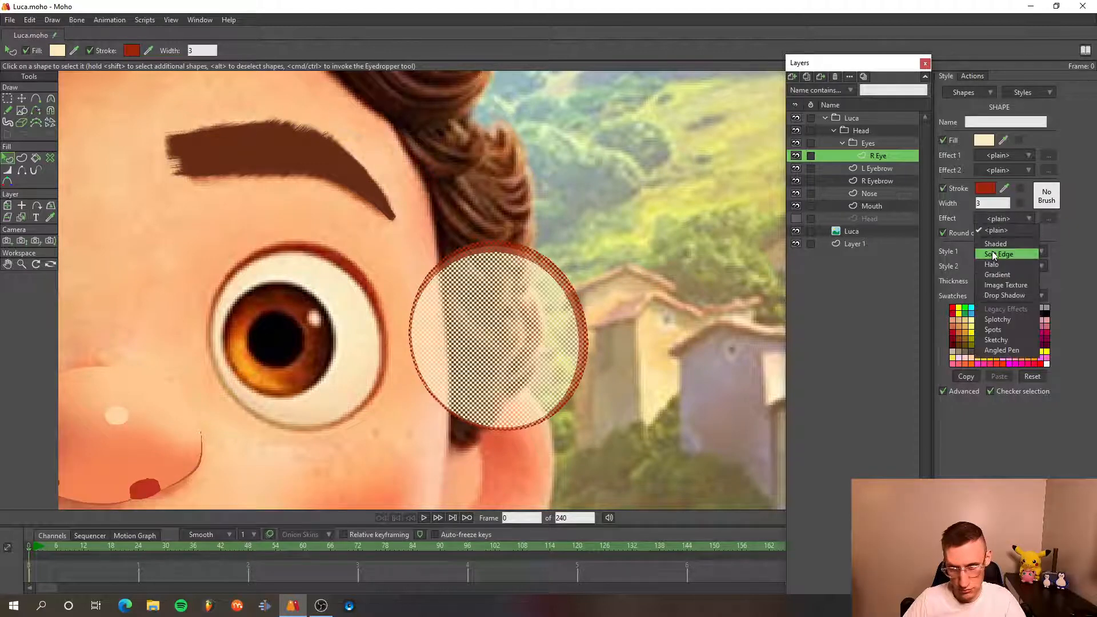
pyautogui.click(995, 247)
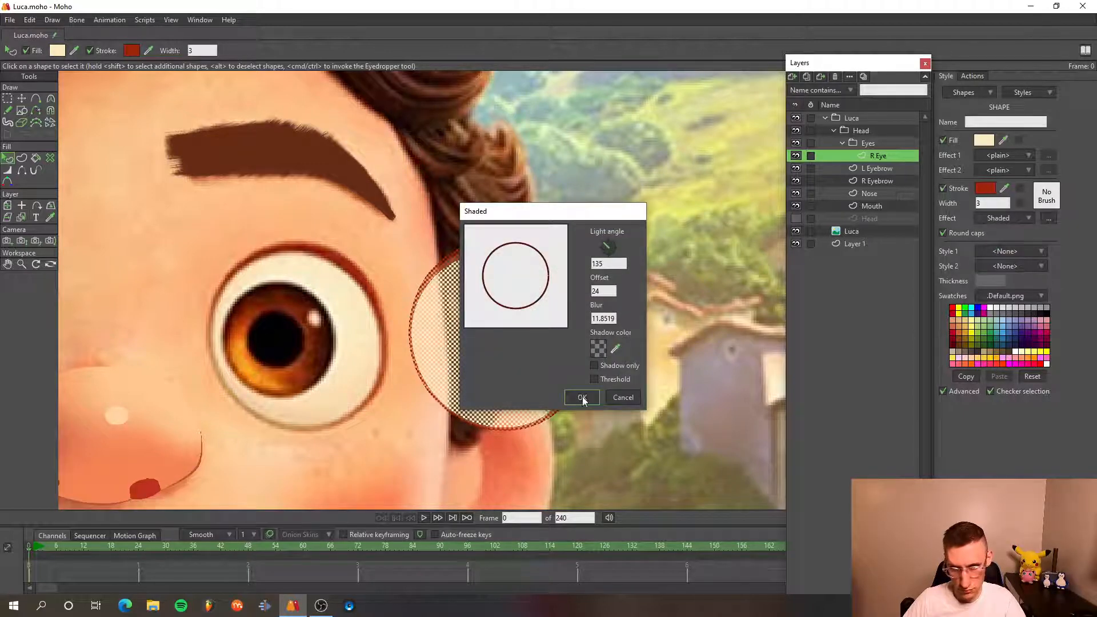
pyautogui.click(582, 399)
pyautogui.press('t')
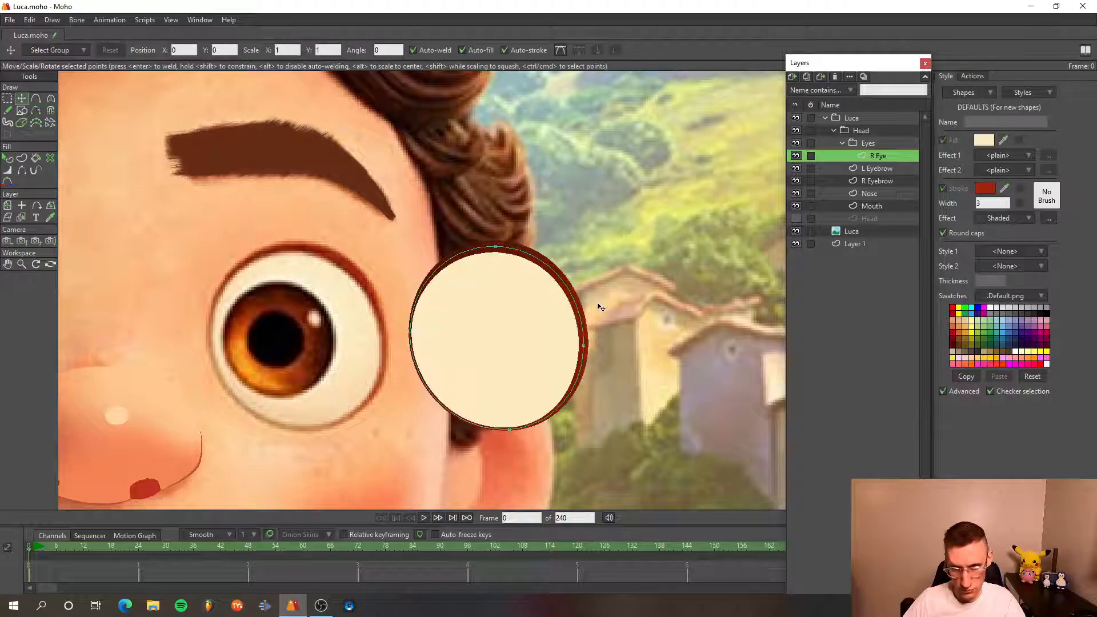
pyautogui.hotkey('ctrl', 'r')
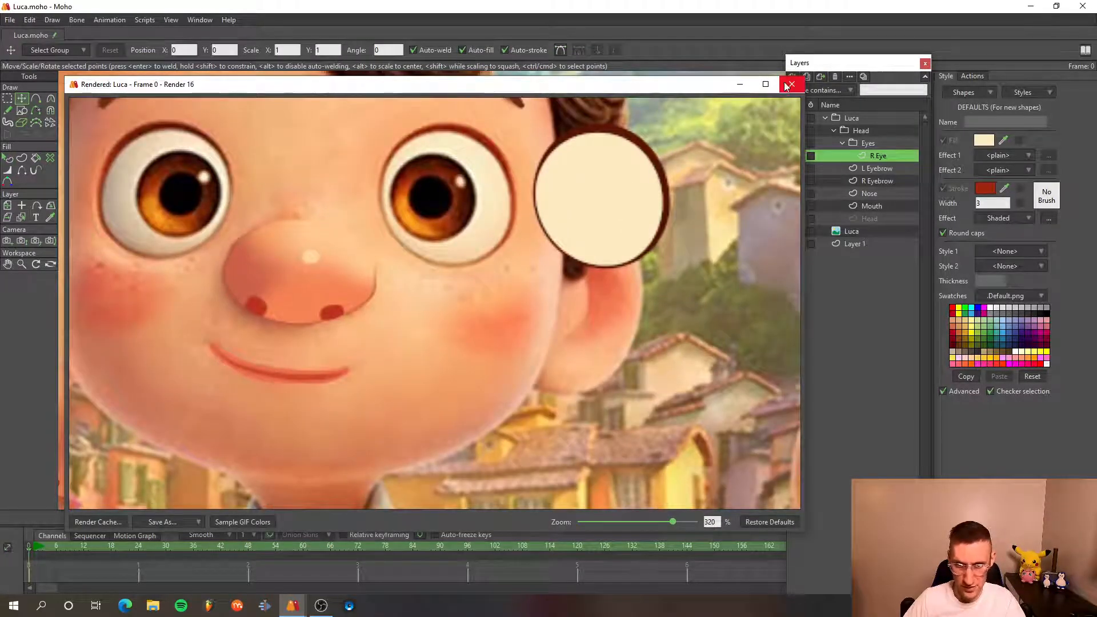
pyautogui.click(791, 85)
pyautogui.click(1050, 219)
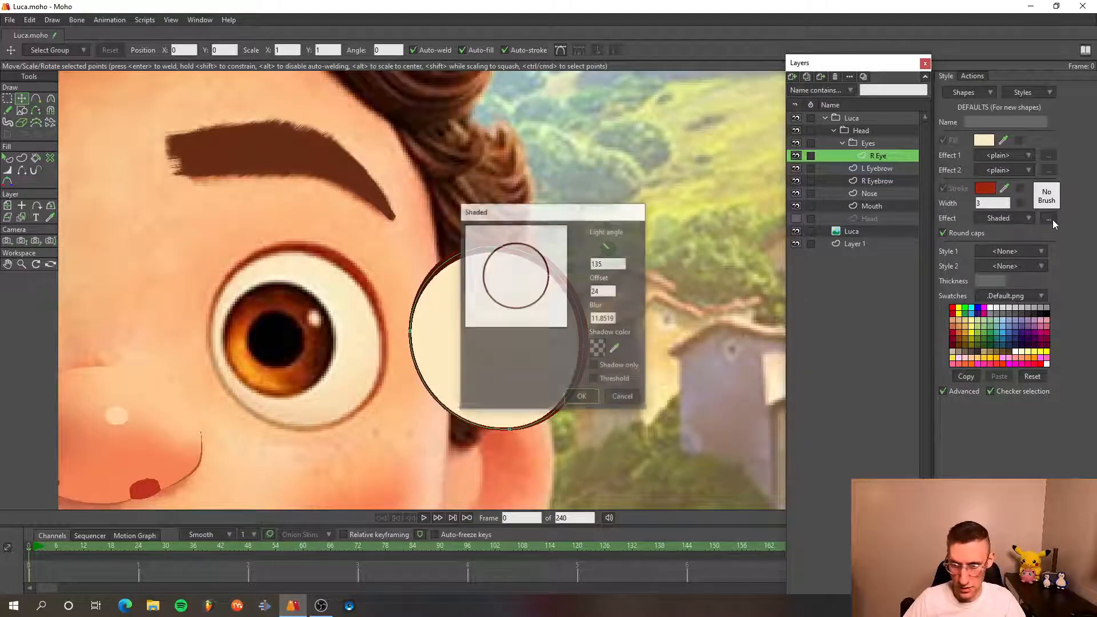
pyautogui.click(599, 351)
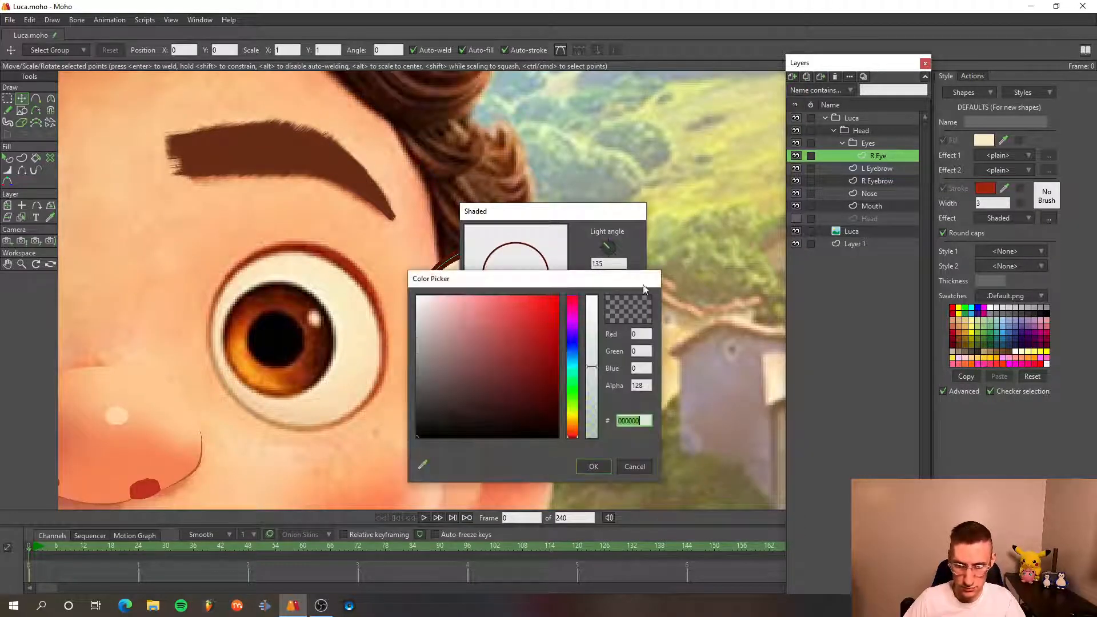
pyautogui.click(631, 465)
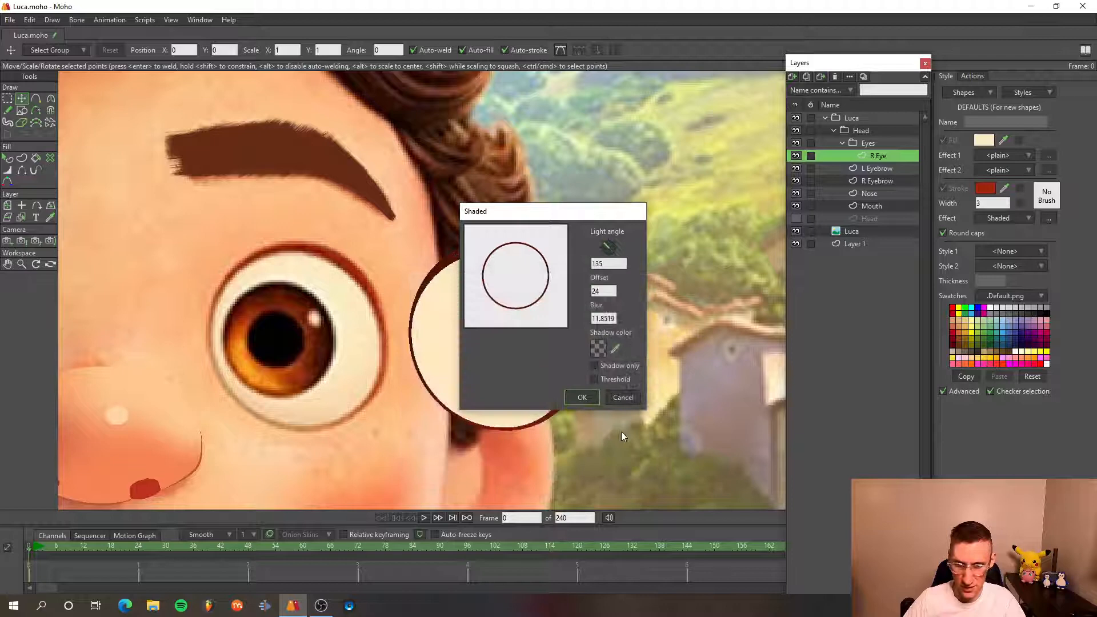
pyautogui.click(625, 399)
# - Return the oval's stroke effect to plain and select all of the oval's points
pyautogui.click(1015, 219)
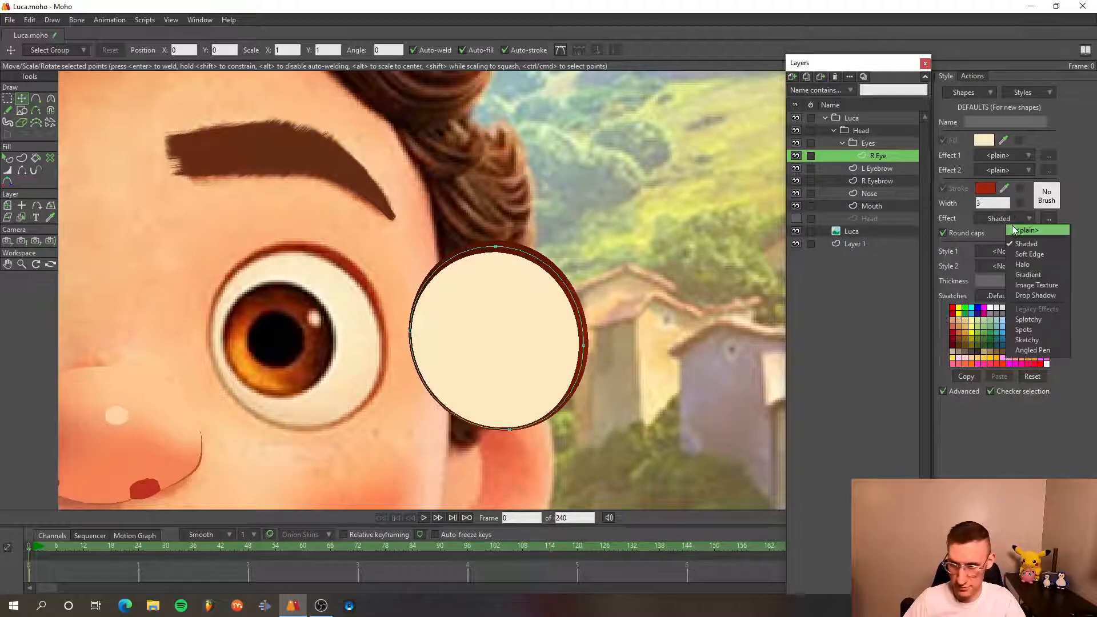
pyautogui.click(571, 306)
pyautogui.press('q')
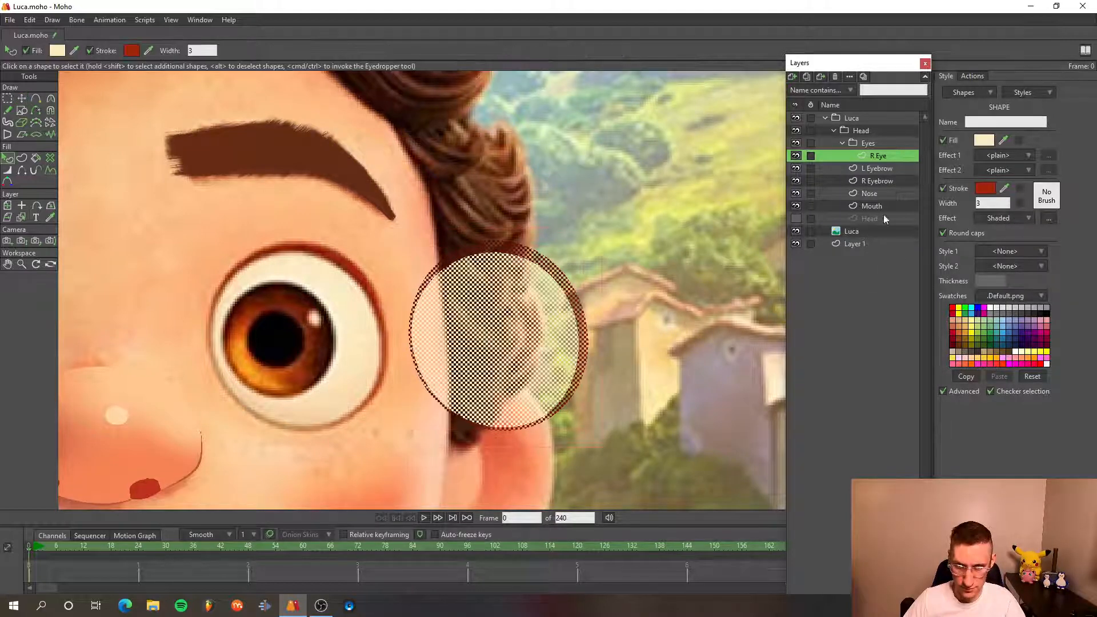
pyautogui.click(994, 219)
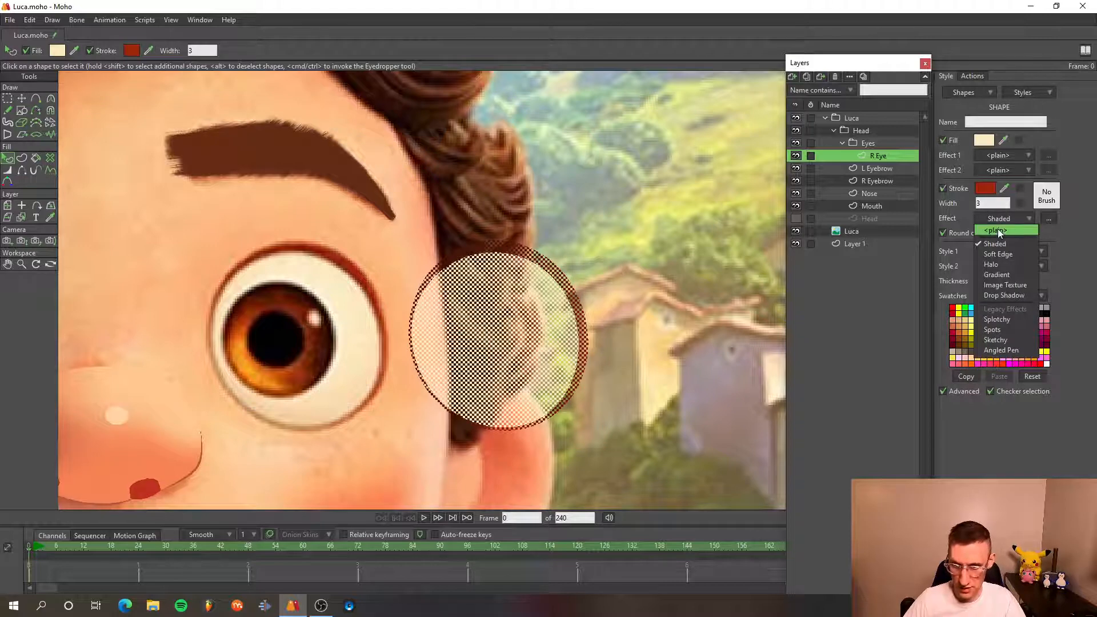
pyautogui.click(998, 229)
pyautogui.press('t')
pyautogui.scroll(-2, 652, 260)
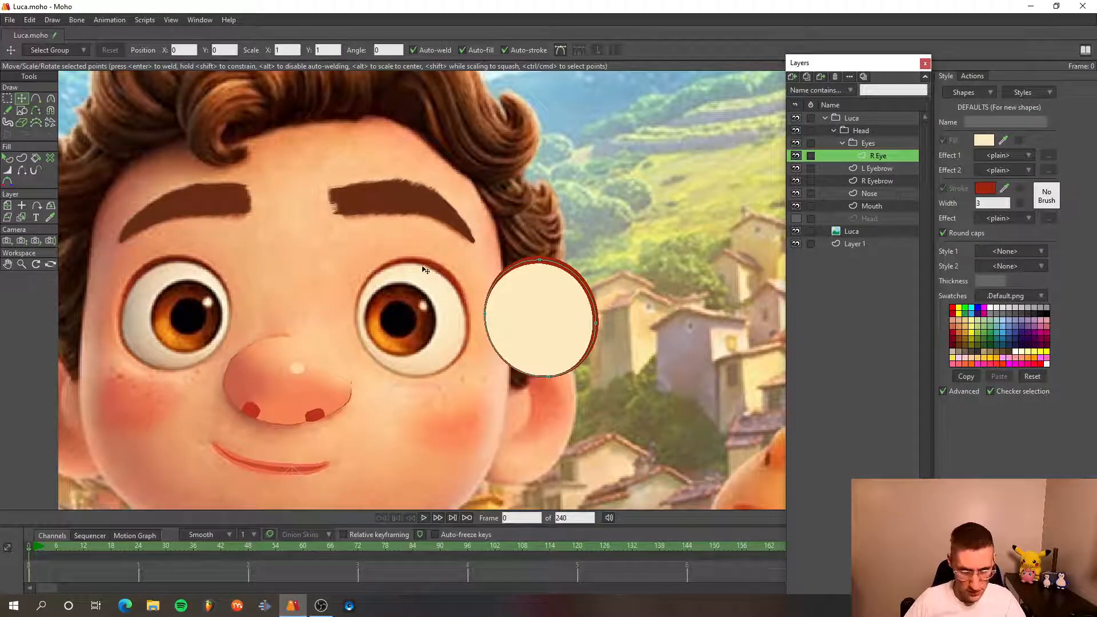
pyautogui.hotkey('ctrl', 'a')
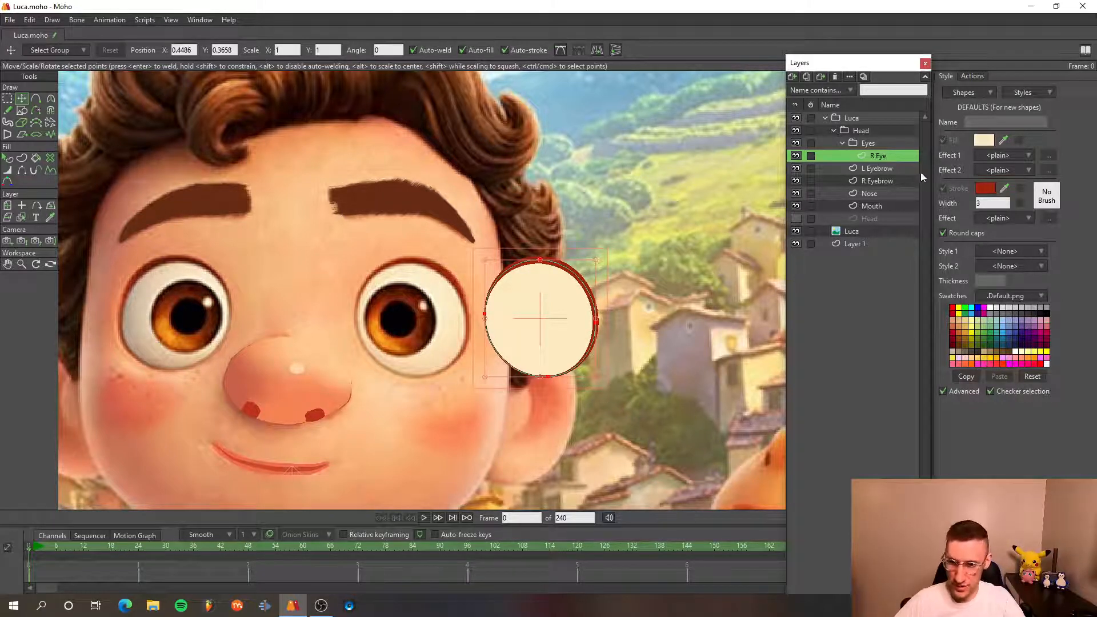
# - Rename the Eyes group as R Eye and set its group mask to Hide all
pyautogui.doubleClick(875, 144)
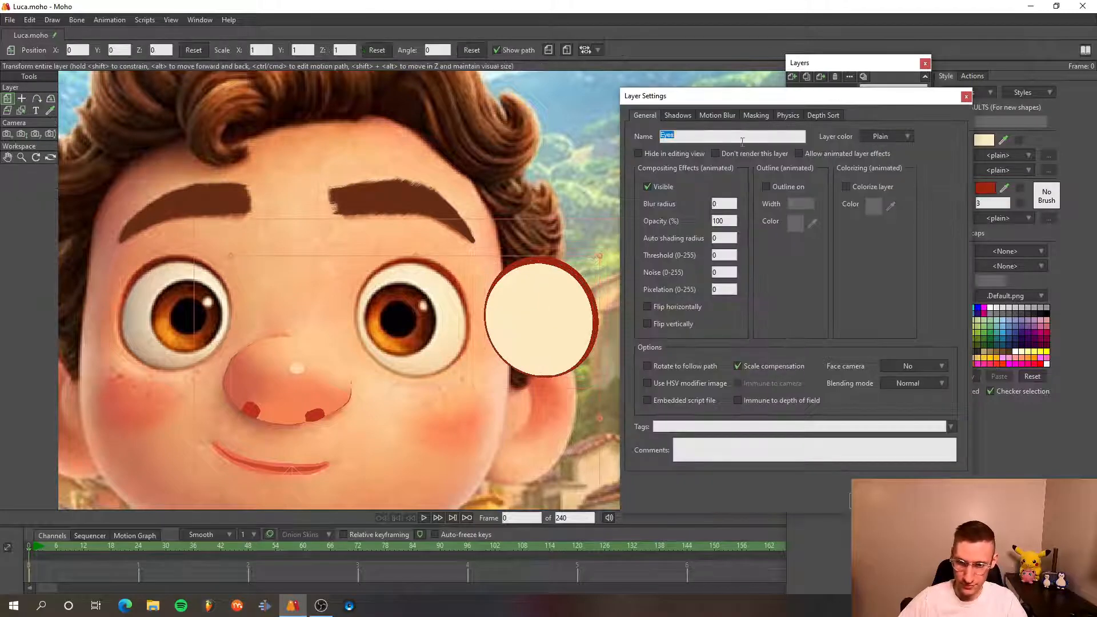
pyautogui.write('R')
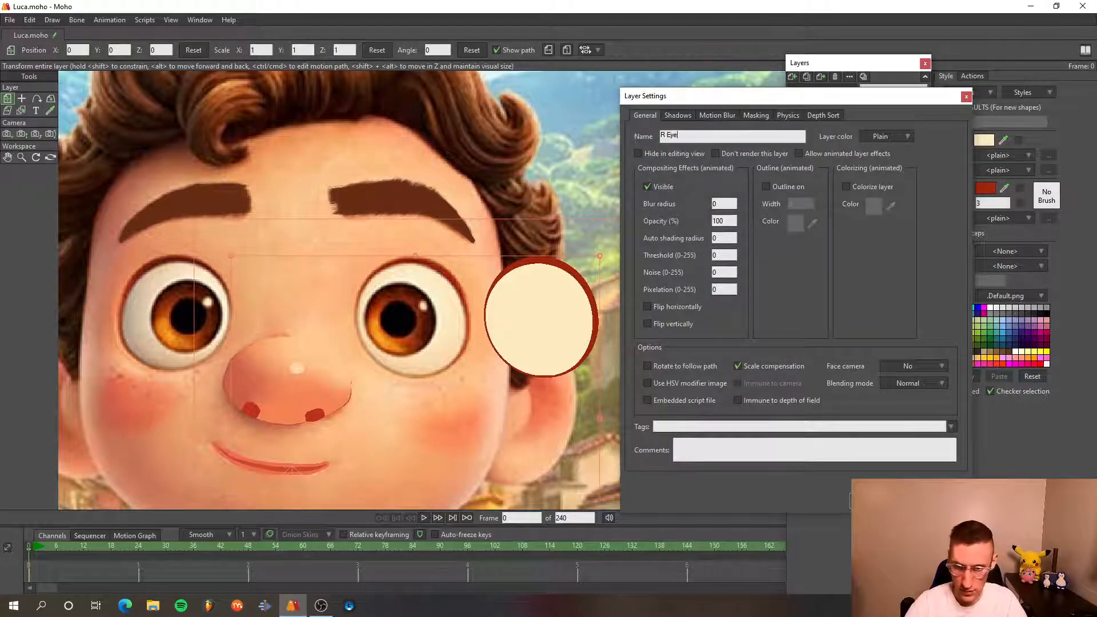
pyautogui.press('Return')
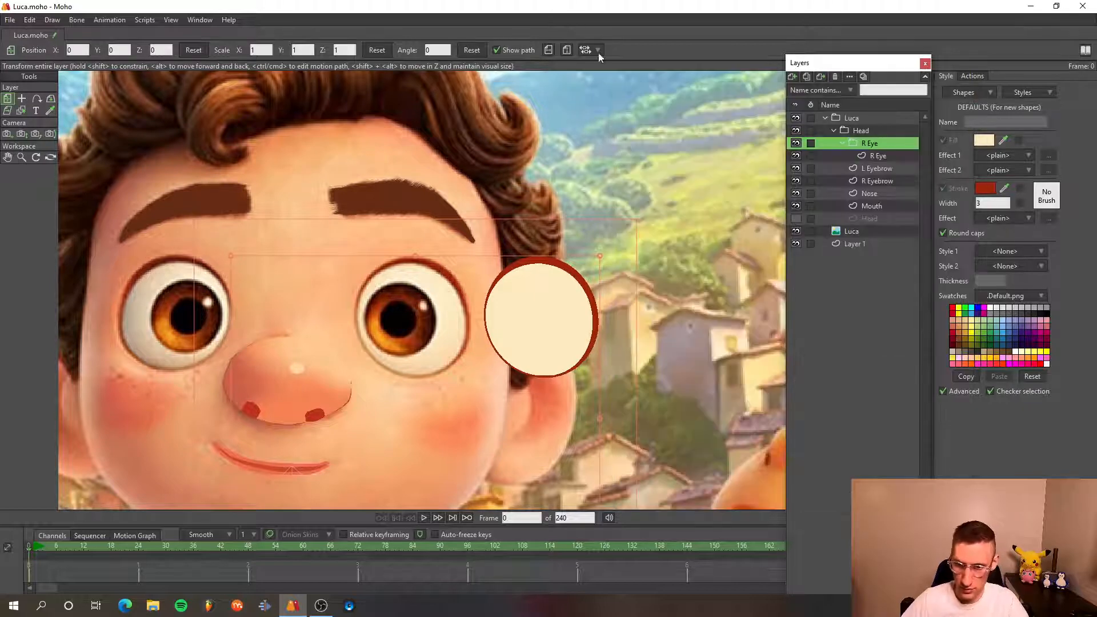
pyautogui.doubleClick(860, 143)
pyautogui.click(756, 115)
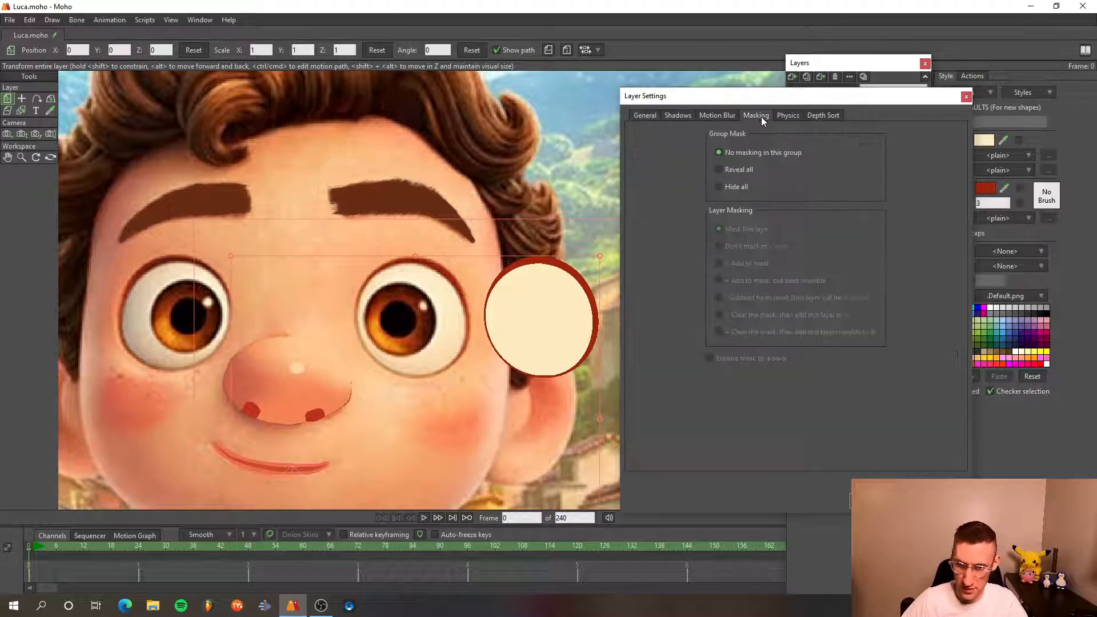
pyautogui.click(736, 187)
pyautogui.press('Return')
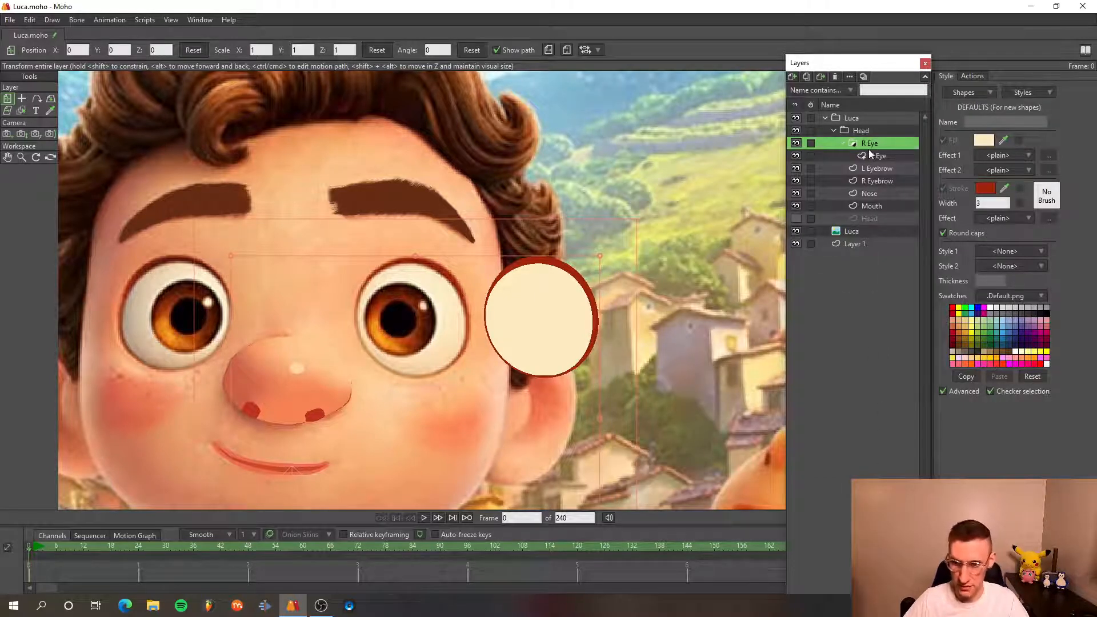
# - Add a vector layer named Iris above the R Eye layer inside the R Eye group
pyautogui.click(870, 151)
pyautogui.click(797, 78)
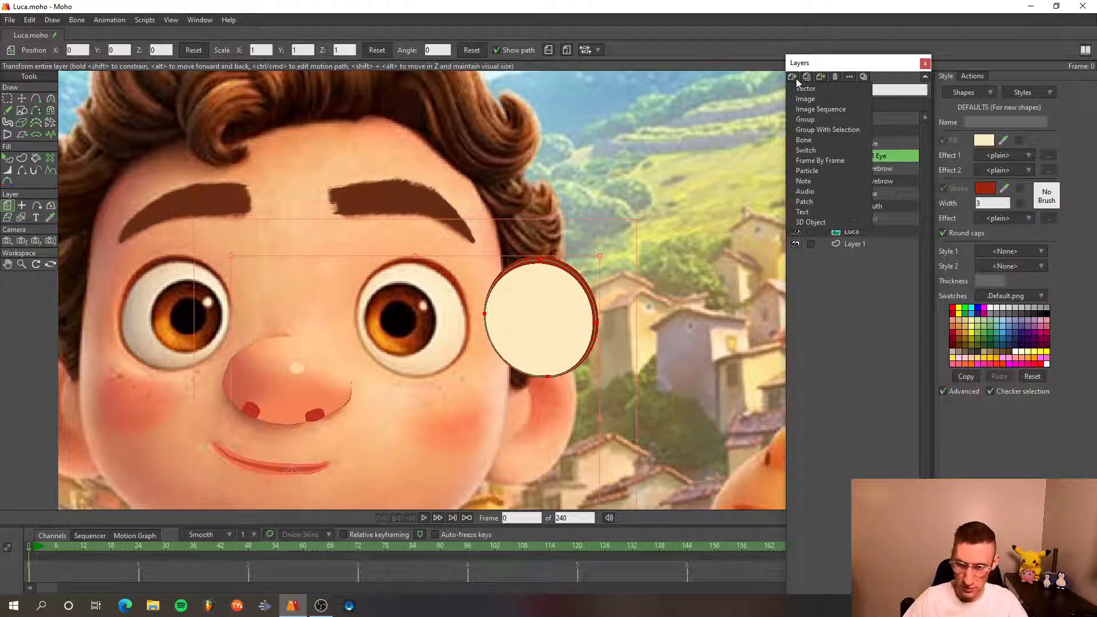
pyautogui.click(807, 85)
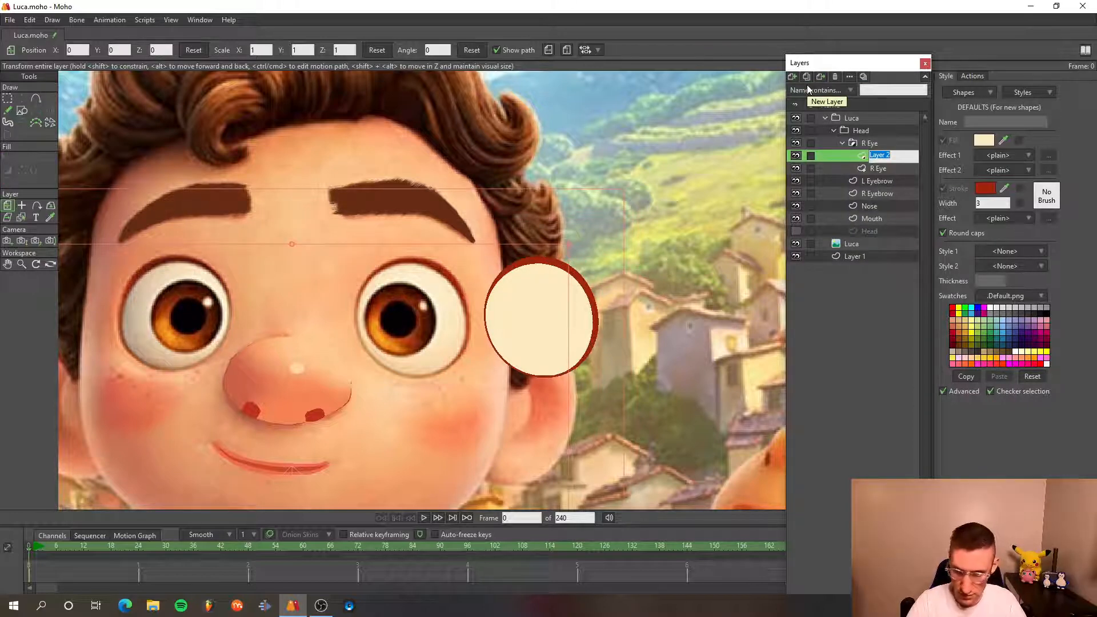
pyautogui.write('Iris')
pyautogui.press('Return')
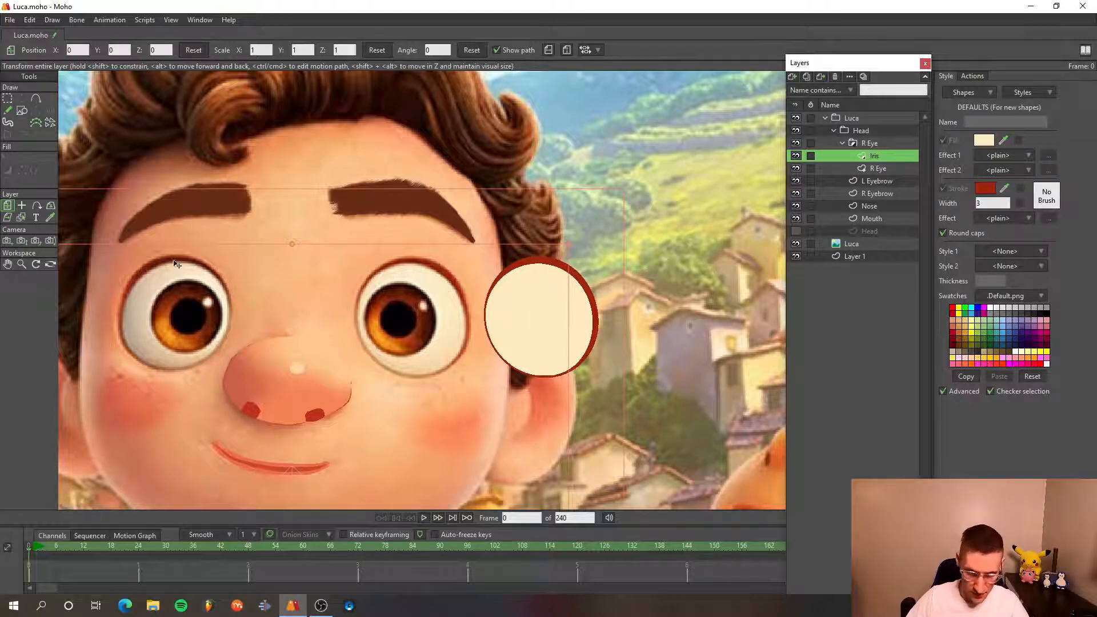
# - Prepare the oval shape tool, sampling the stroke colour from the reference iris's dark rim and the fill from its reddish-brown upper part
pyautogui.click(23, 111)
pyautogui.scroll(5, 343, 278)
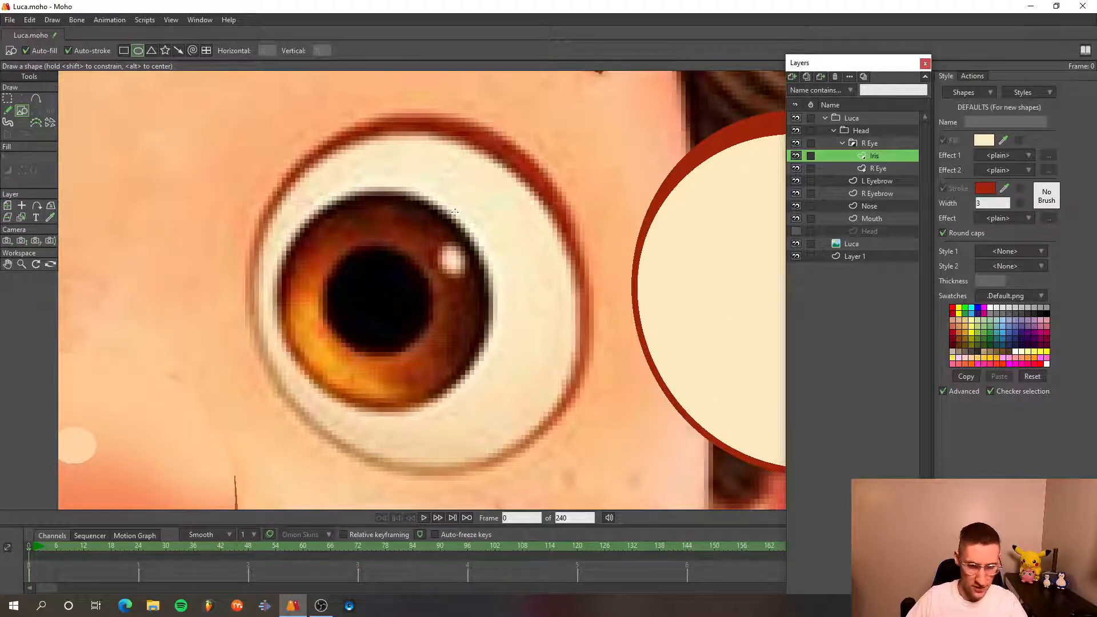
pyautogui.scroll(-3, 449, 262)
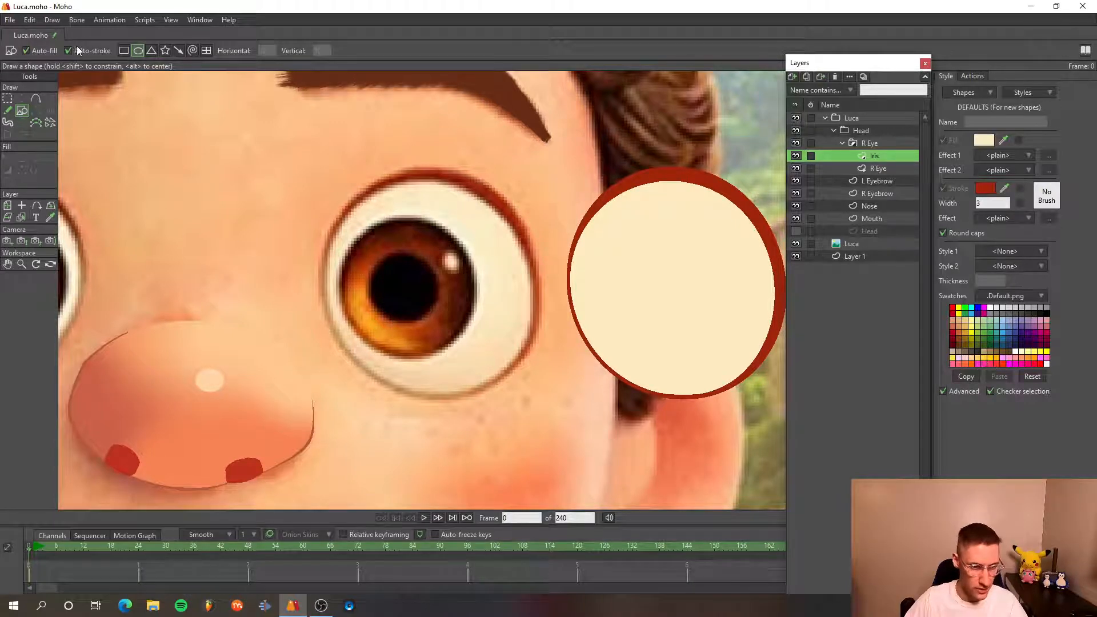
pyautogui.scroll(3, 454, 280)
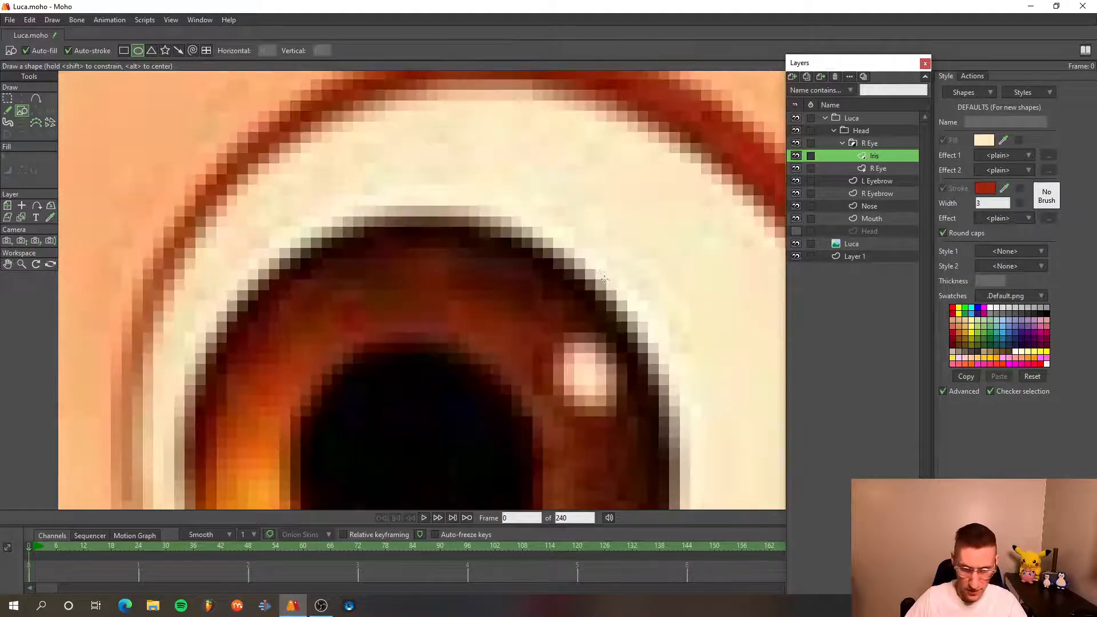
pyautogui.moveTo(1004, 188)
pyautogui.mouseDown()
pyautogui.moveTo(622, 260)
pyautogui.moveTo(582, 280)
pyautogui.mouseUp()
pyautogui.scroll(-2, 577, 280)
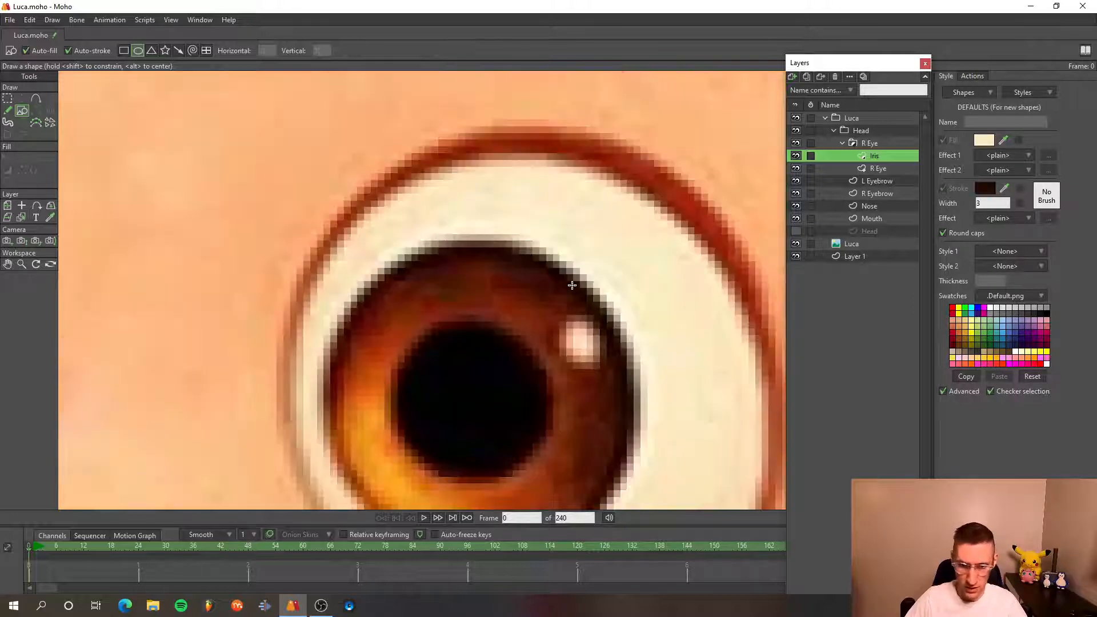
pyautogui.scroll(3, 503, 251)
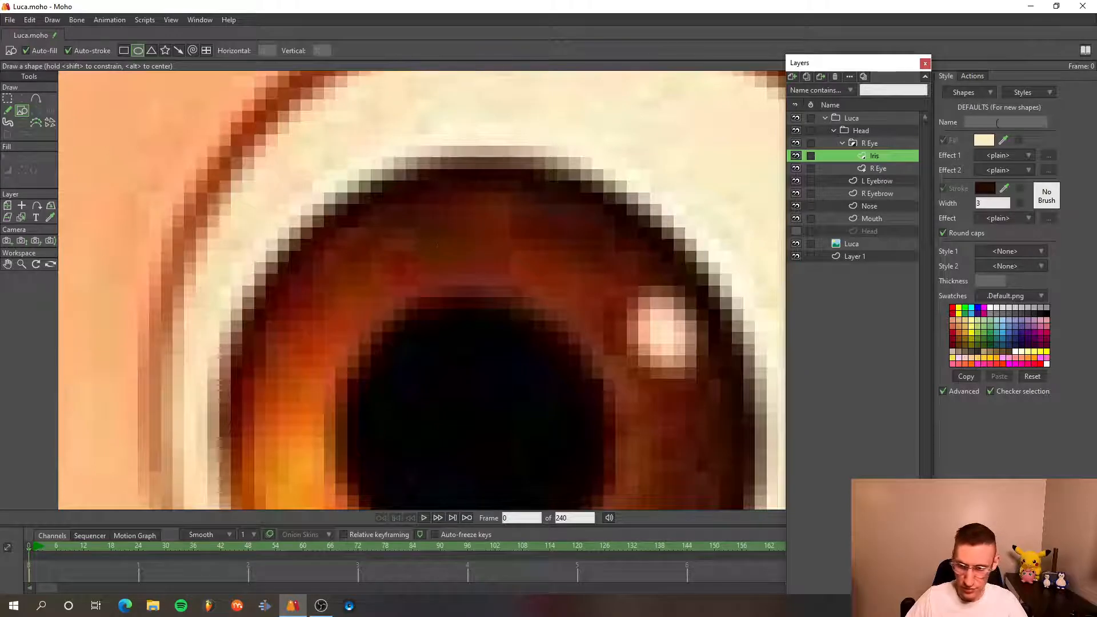
pyautogui.click(1004, 141)
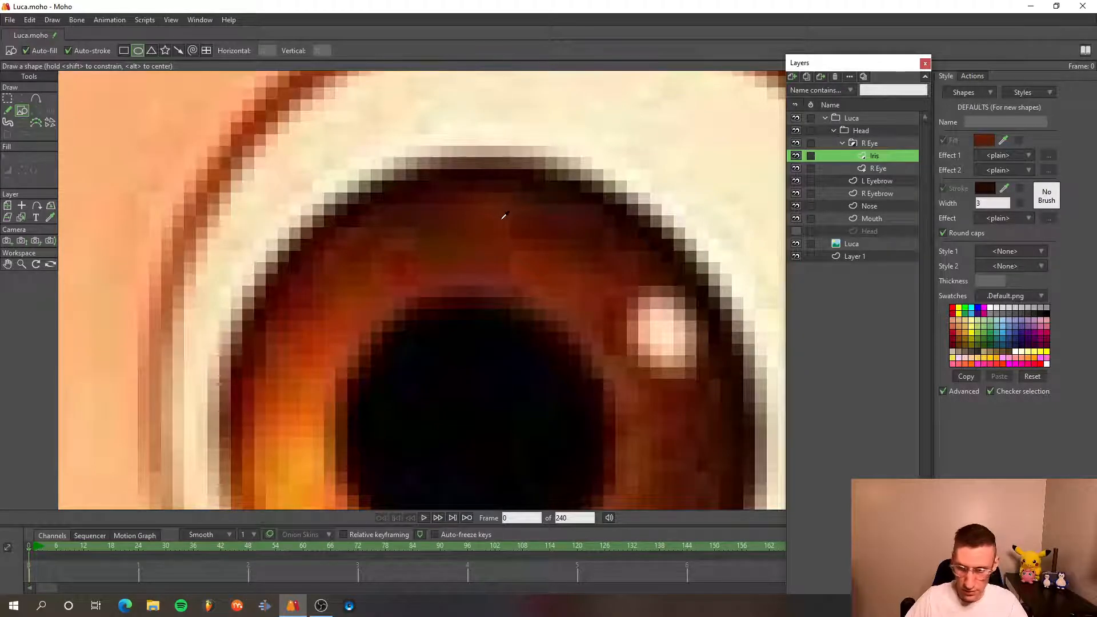
# - Draw an oval the size of the reference right iris and move it over the iris, centred at about X 0.197, Y 0.363
pyautogui.scroll(-4, 506, 219)
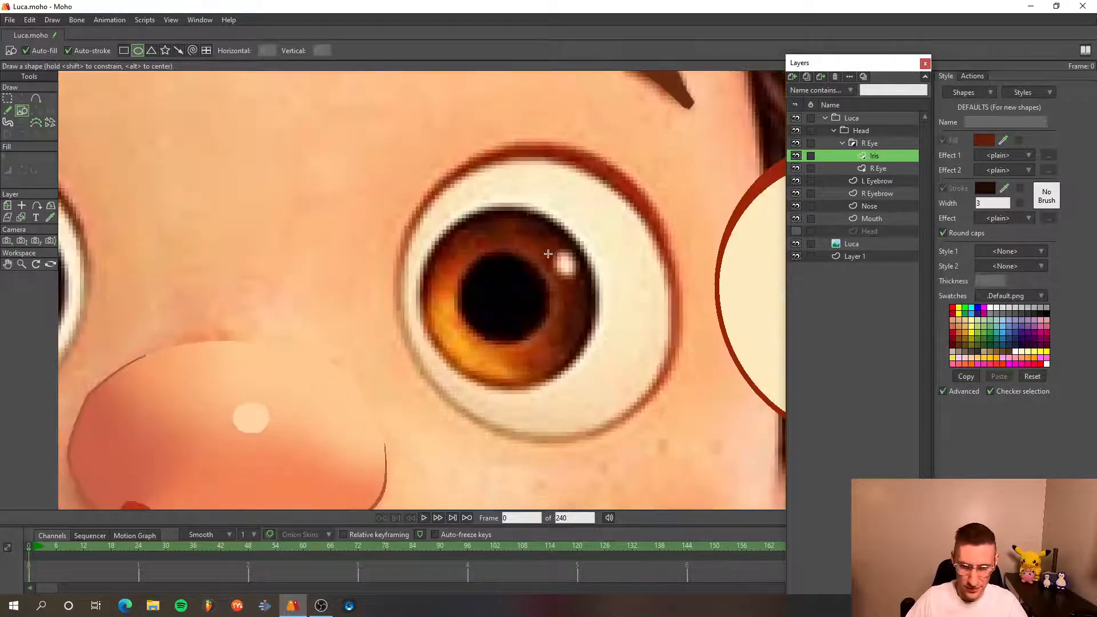
pyautogui.moveTo(599, 220); pyautogui.dragTo(437, 260)
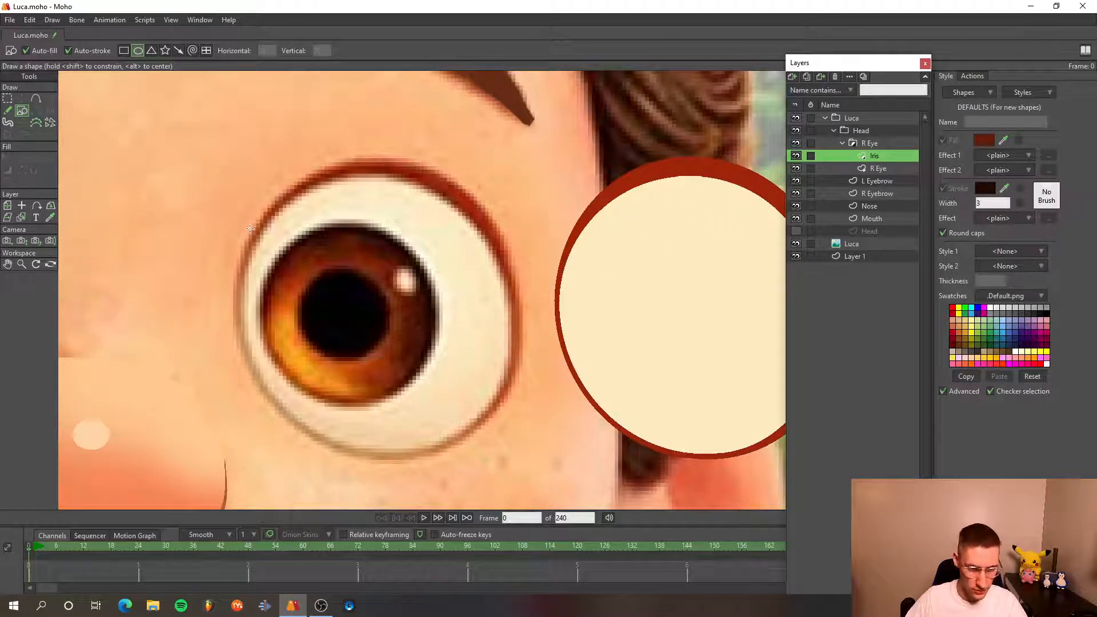
pyautogui.moveTo(248, 232); pyautogui.dragTo(431, 406)
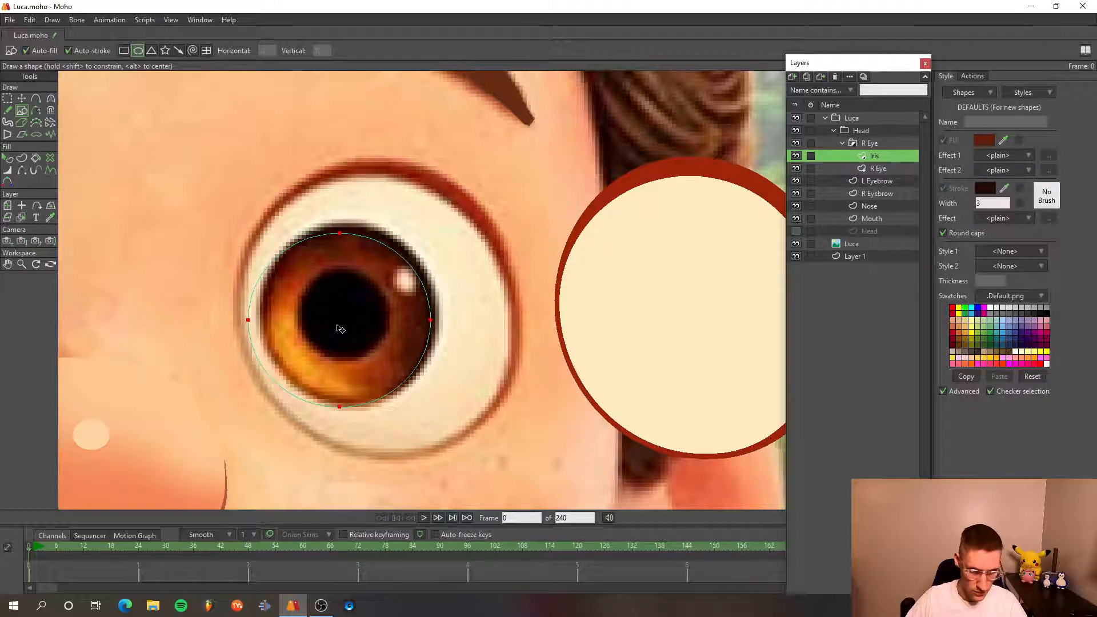
pyautogui.press('t')
pyautogui.moveTo(341, 335); pyautogui.dragTo(351, 331)
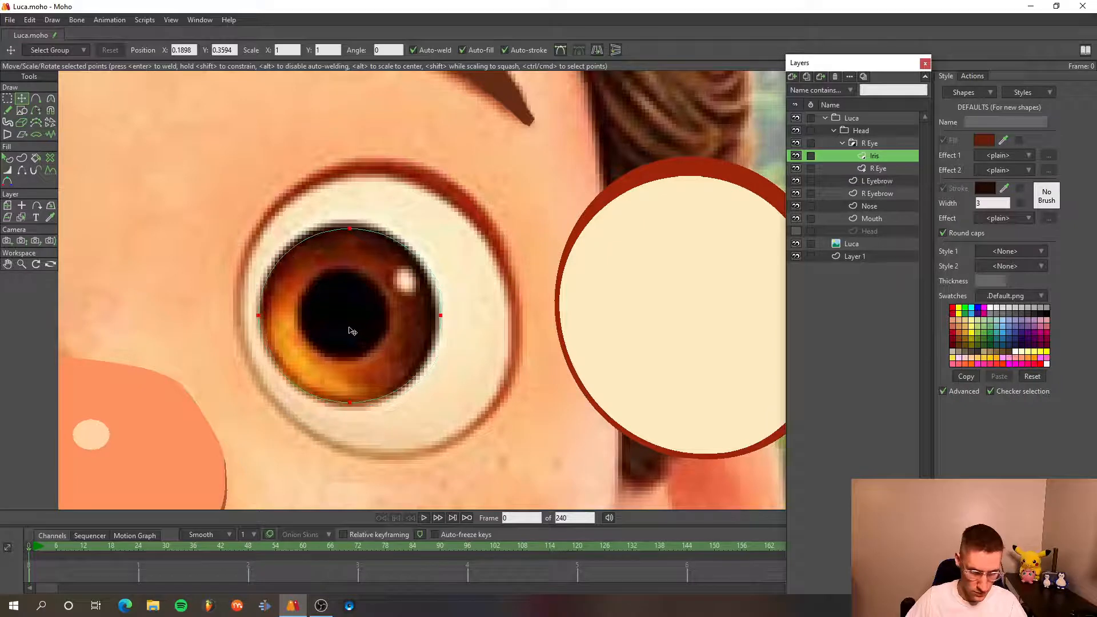
# - Adjust the bottom, right and top points of the iris oval to fit the dark rim of the reference iris
pyautogui.scroll(3, 352, 331)
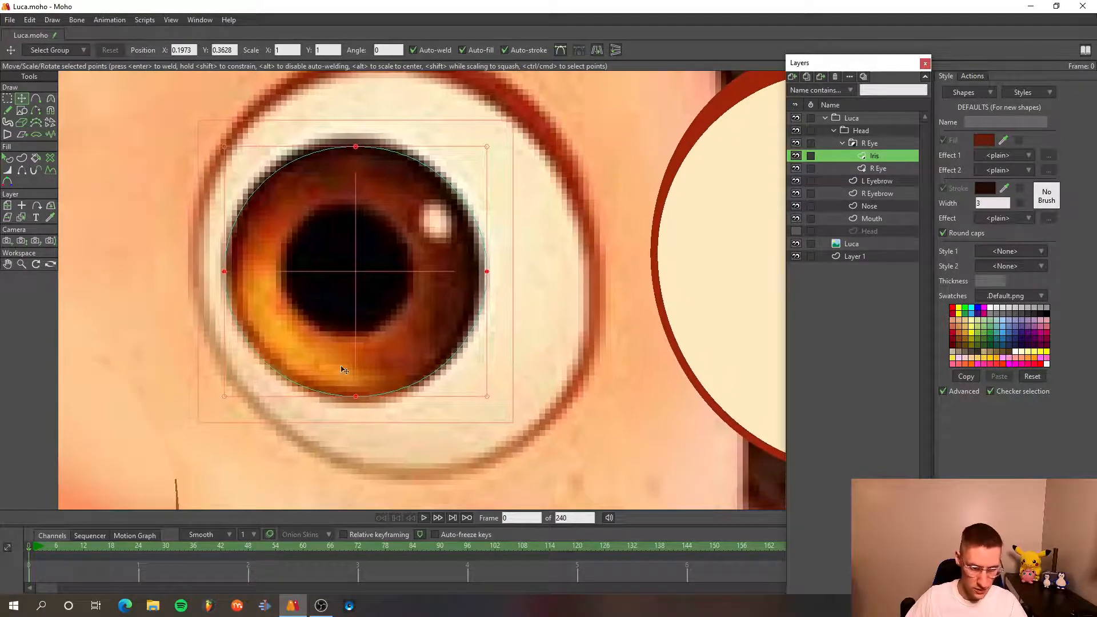
pyautogui.click(356, 397)
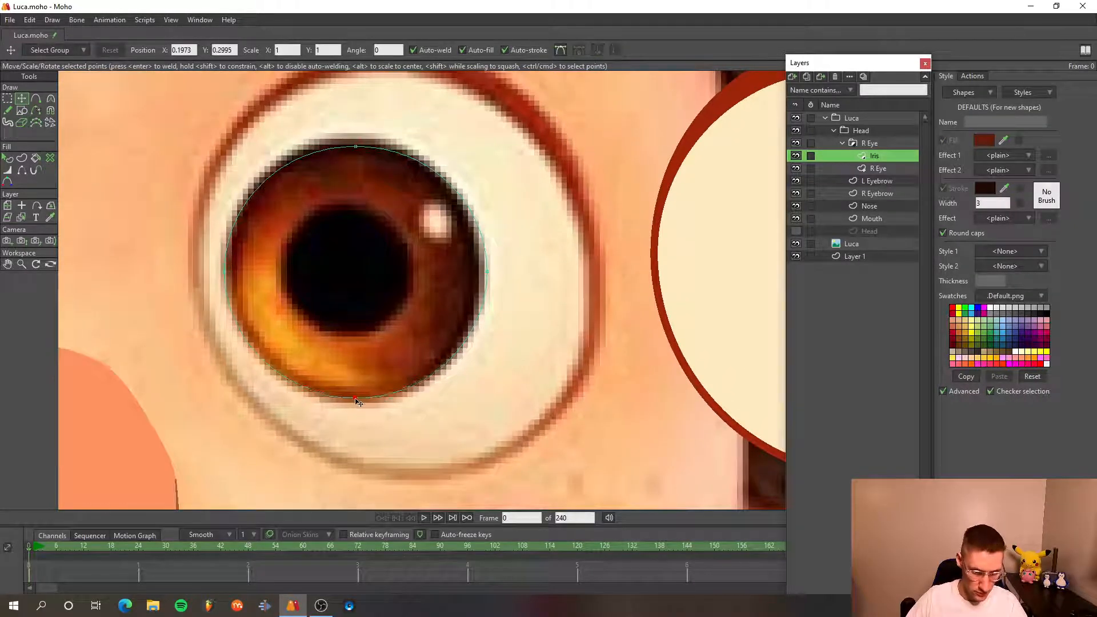
pyautogui.click(484, 272)
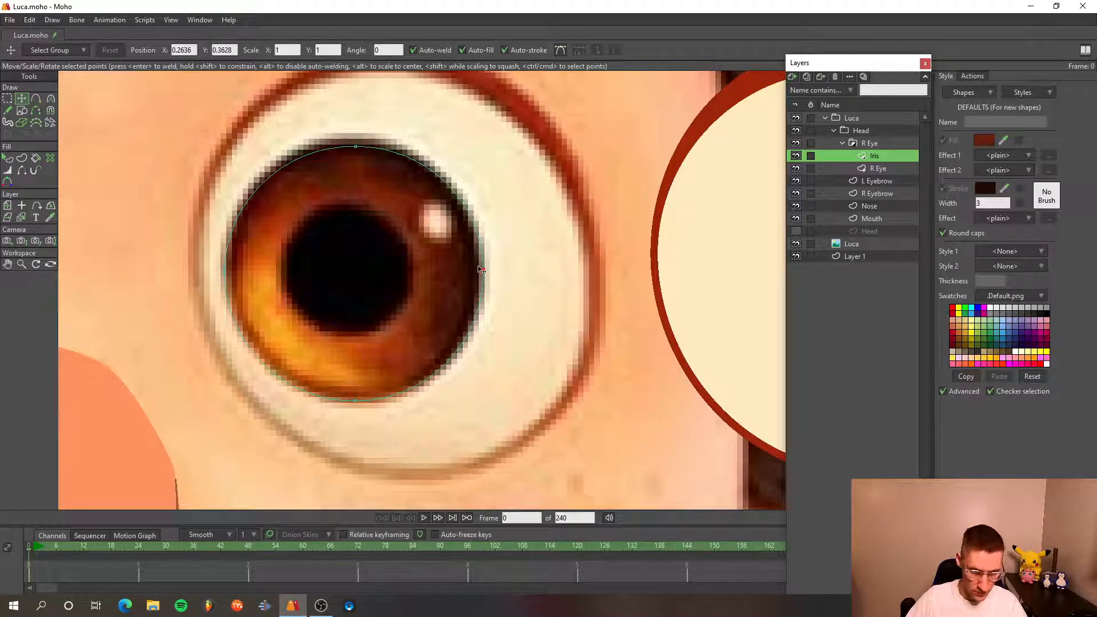
pyautogui.moveTo(482, 269); pyautogui.dragTo(479, 267)
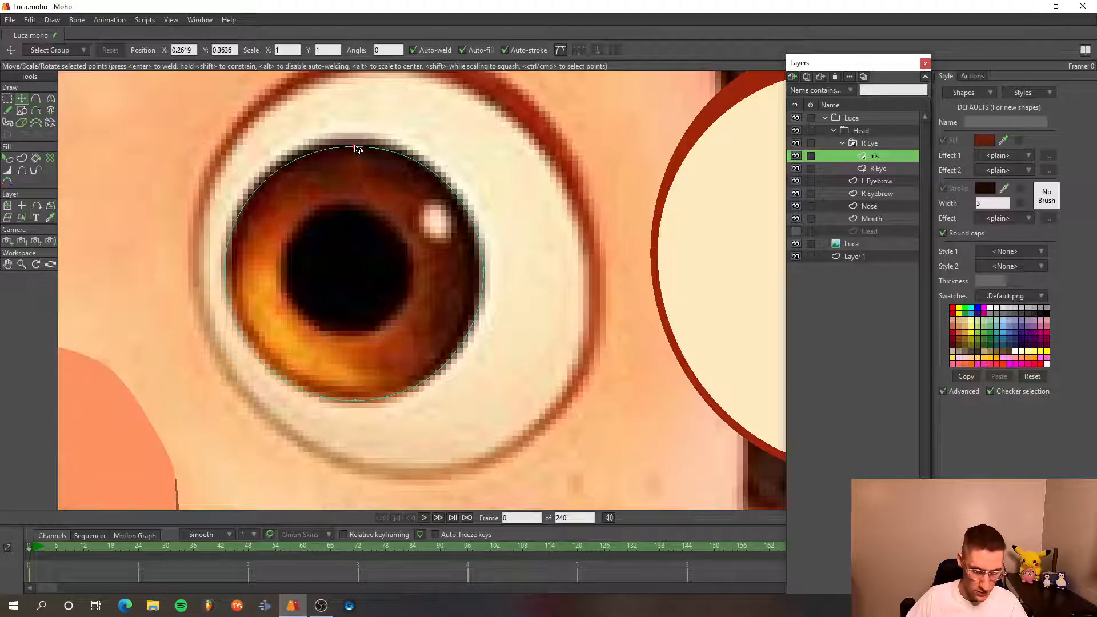
pyautogui.moveTo(357, 148); pyautogui.dragTo(358, 143)
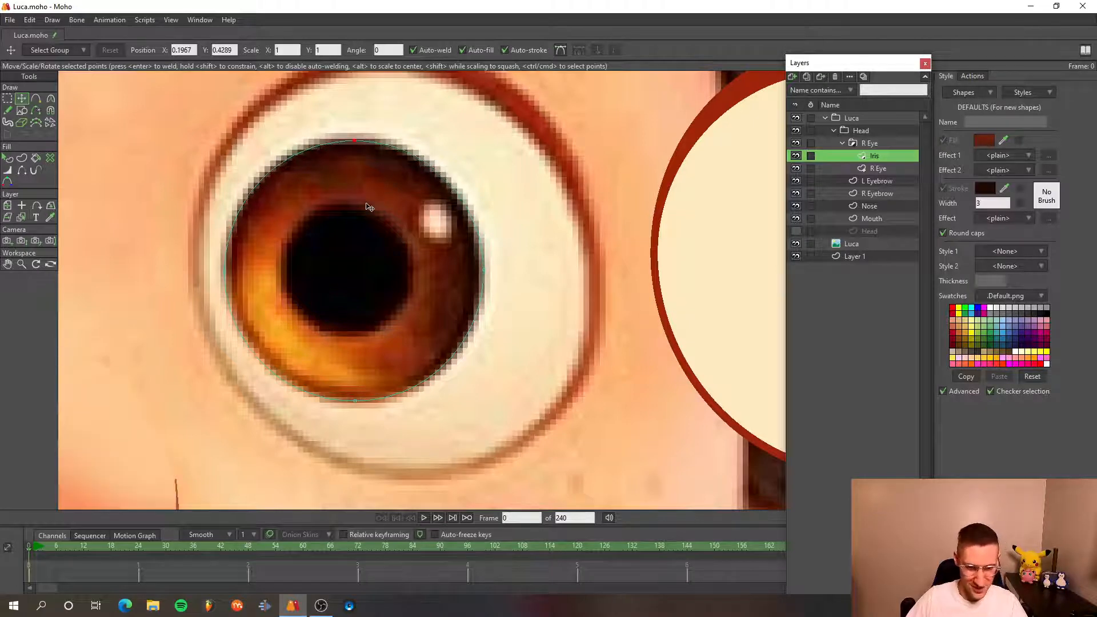
# - Move the iris oval onto the drawn right eyeball, centred at about X 0.437, Y 0.363
pyautogui.scroll(-5, 365, 212)
pyautogui.scroll(4, 355, 222)
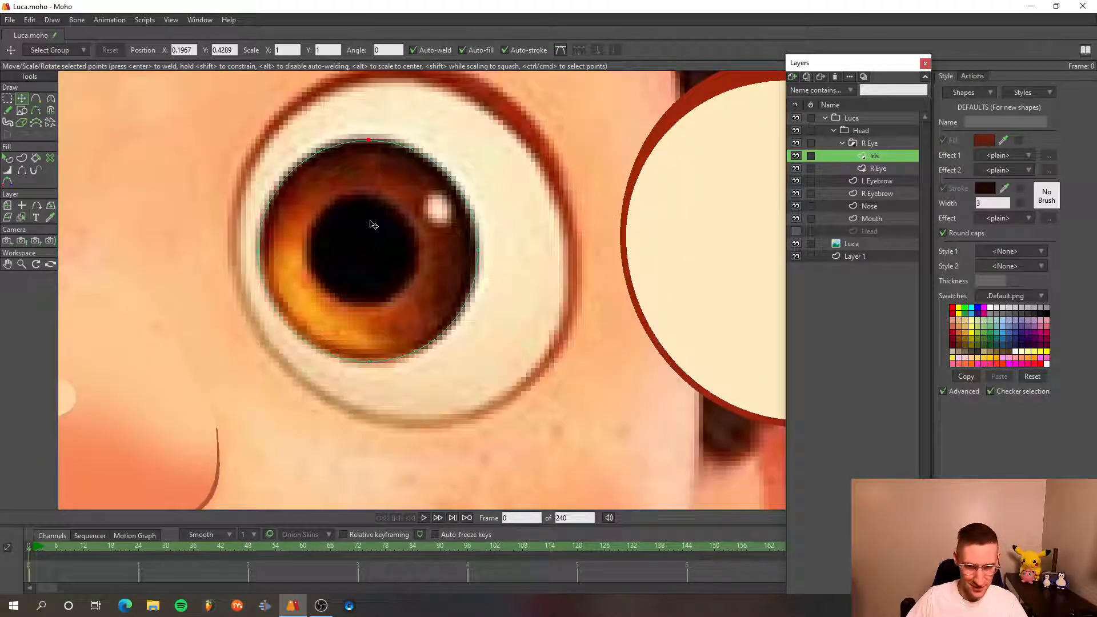
pyautogui.scroll(-1, 373, 224)
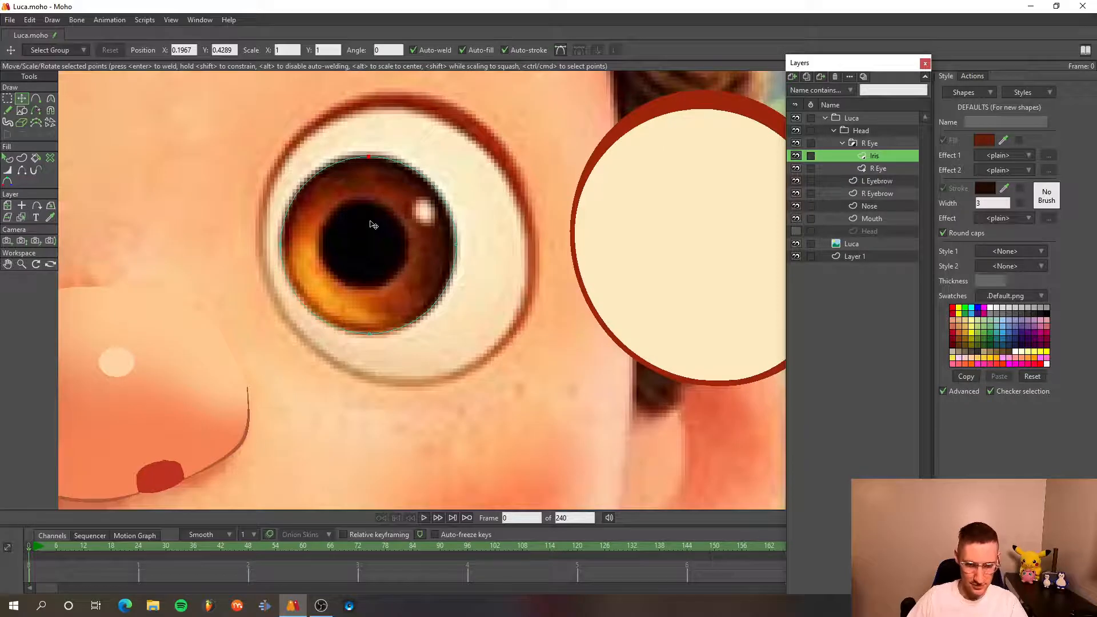
pyautogui.moveTo(373, 224); pyautogui.dragTo(697, 239)
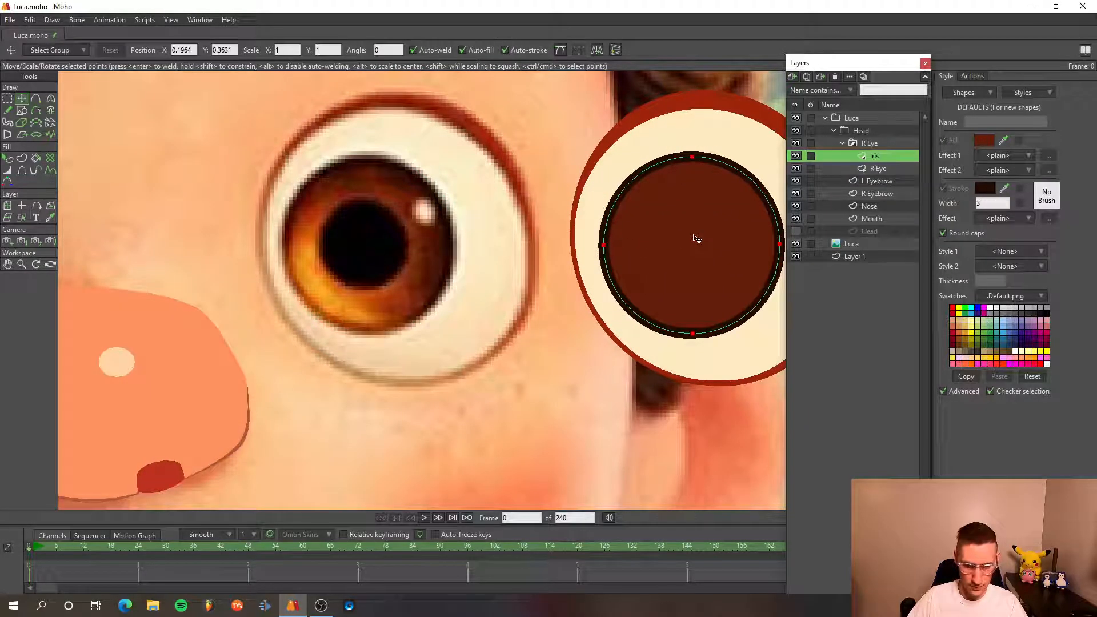
pyautogui.moveTo(661, 289); pyautogui.dragTo(539, 293)
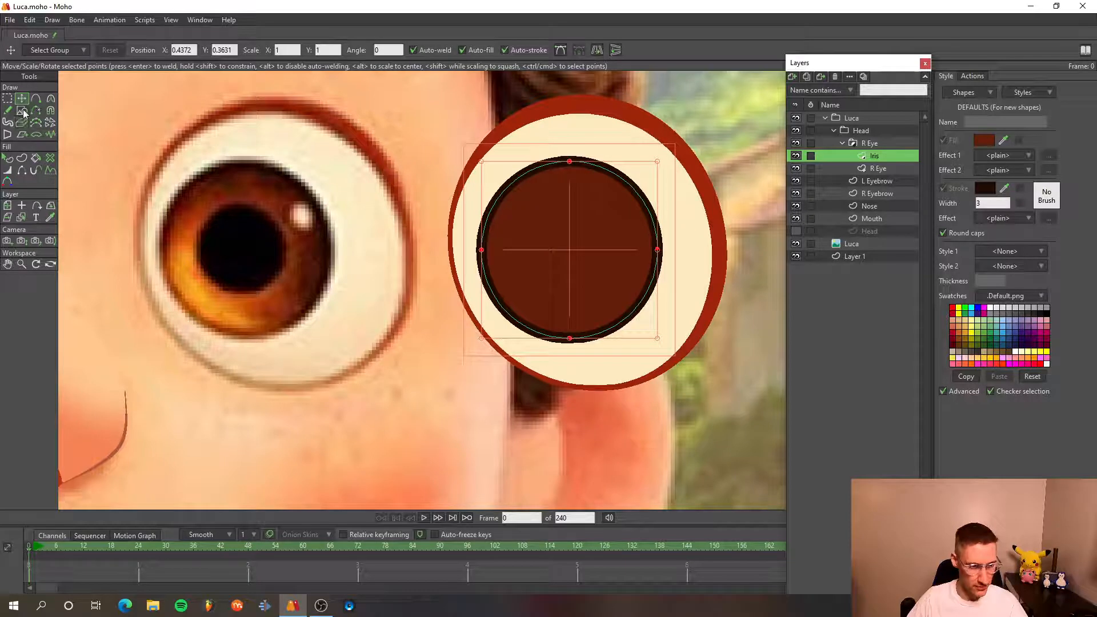
# - Thin the iris outline at its left point to a line width of 50 percent
pyautogui.click(8, 160)
pyautogui.click(529, 250)
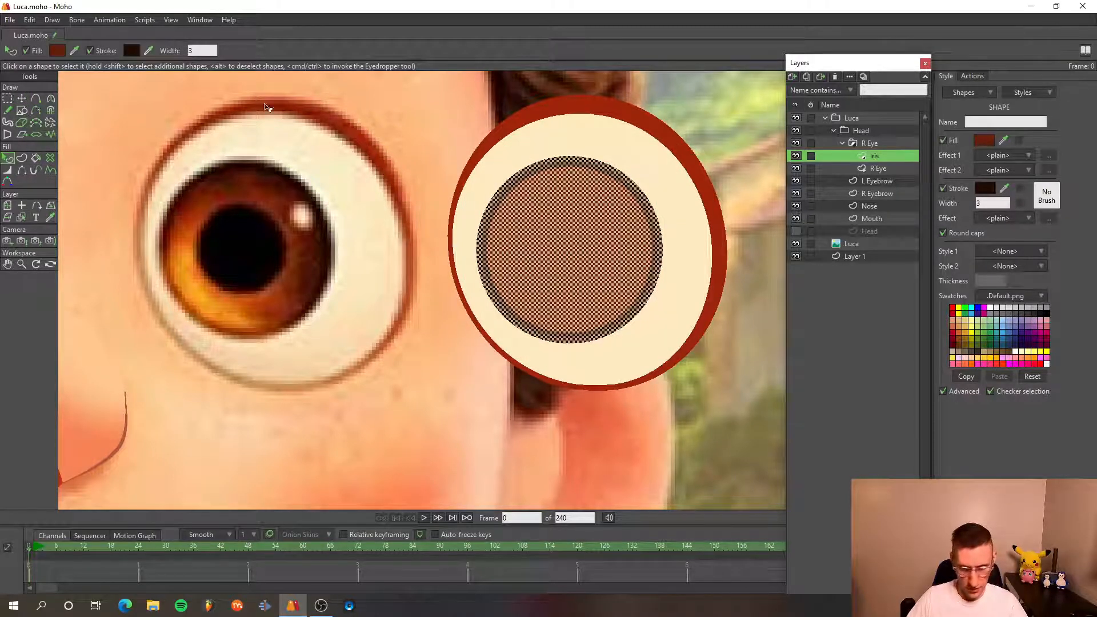
pyautogui.click(12, 173)
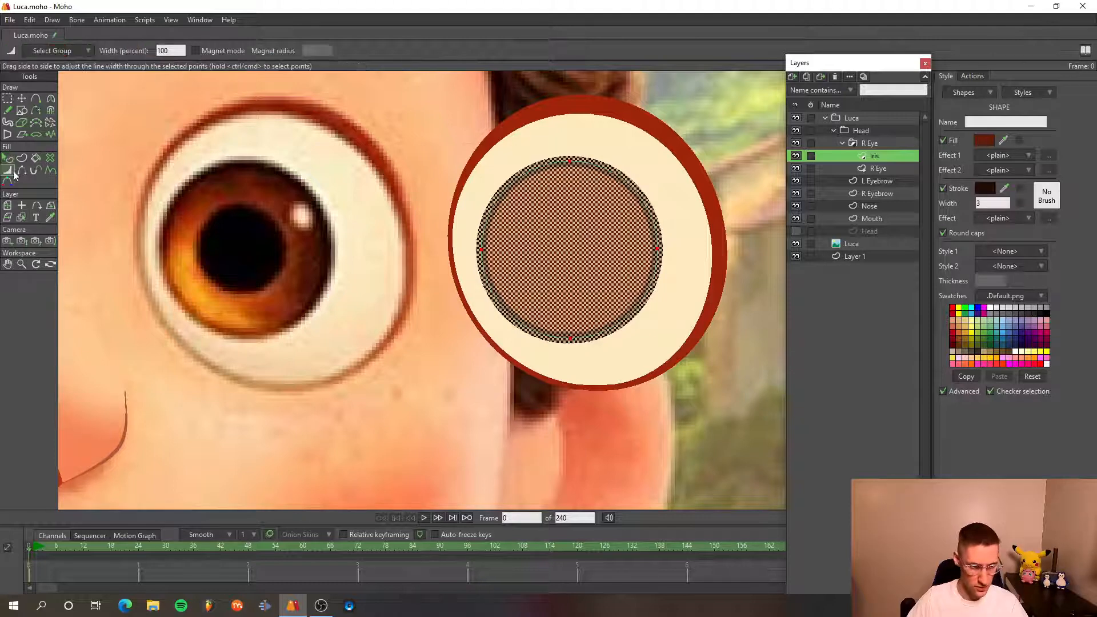
pyautogui.press('t')
pyautogui.click(503, 245)
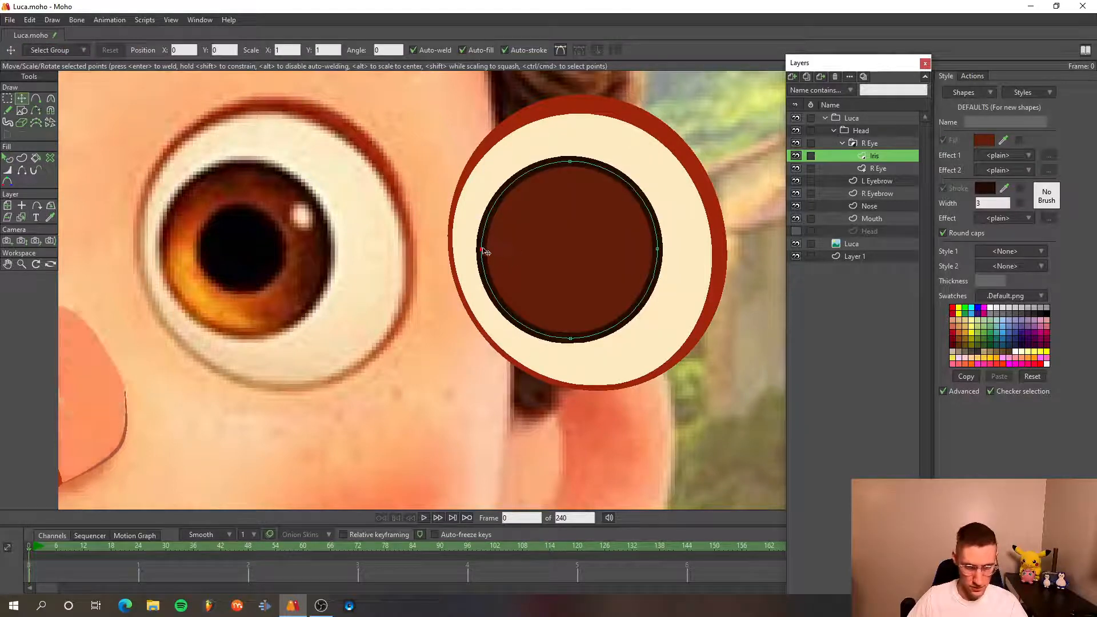
pyautogui.click(486, 252)
pyautogui.press('w')
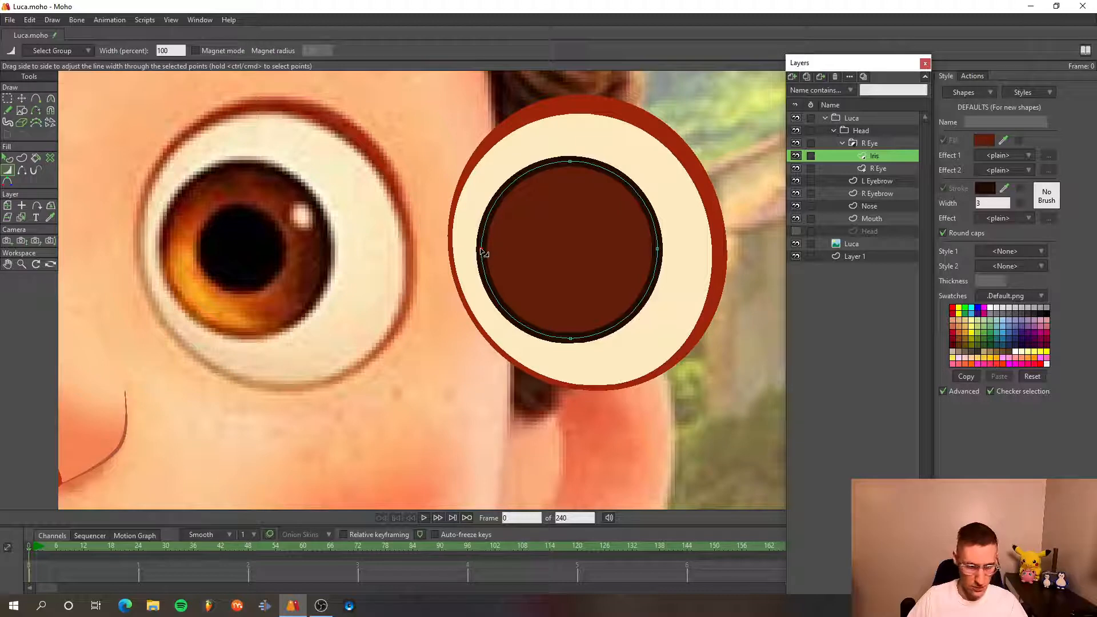
pyautogui.moveTo(483, 252); pyautogui.dragTo(468, 252)
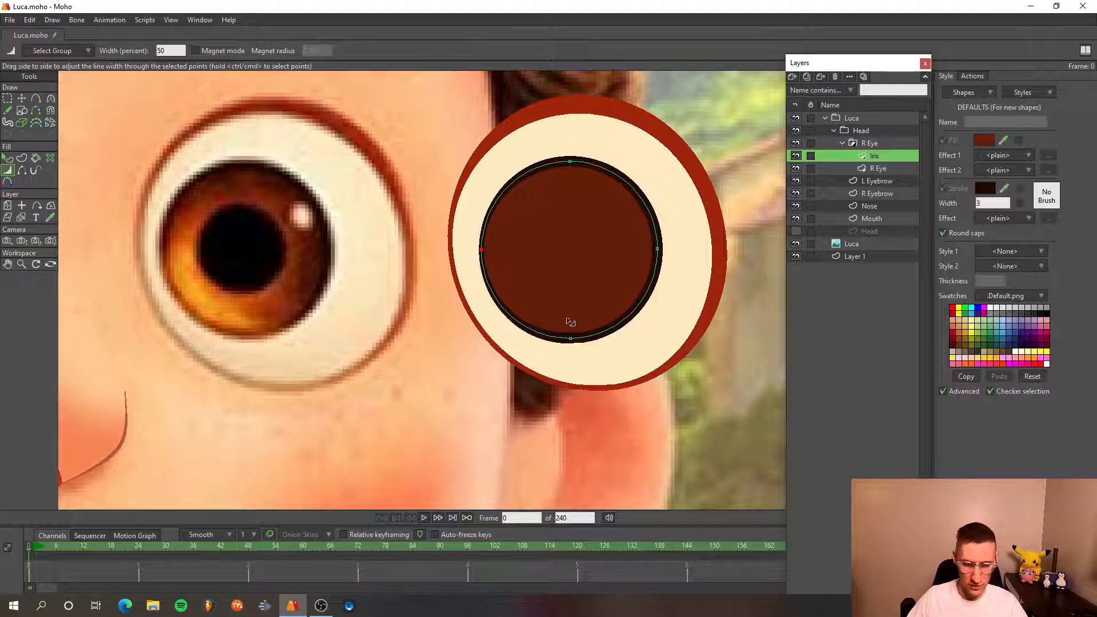
# - Thin the iris outline to 36 percent at its bottom point, 80 percent at the top and 84 percent at the right
pyautogui.moveTo(572, 337); pyautogui.dragTo(556, 341)
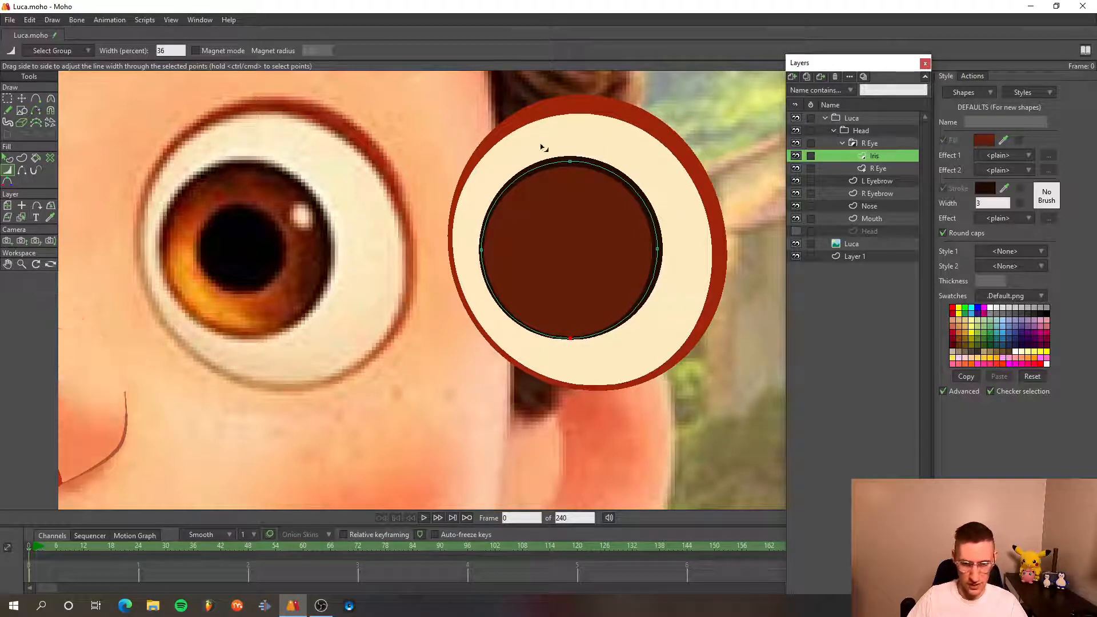
pyautogui.click(570, 163)
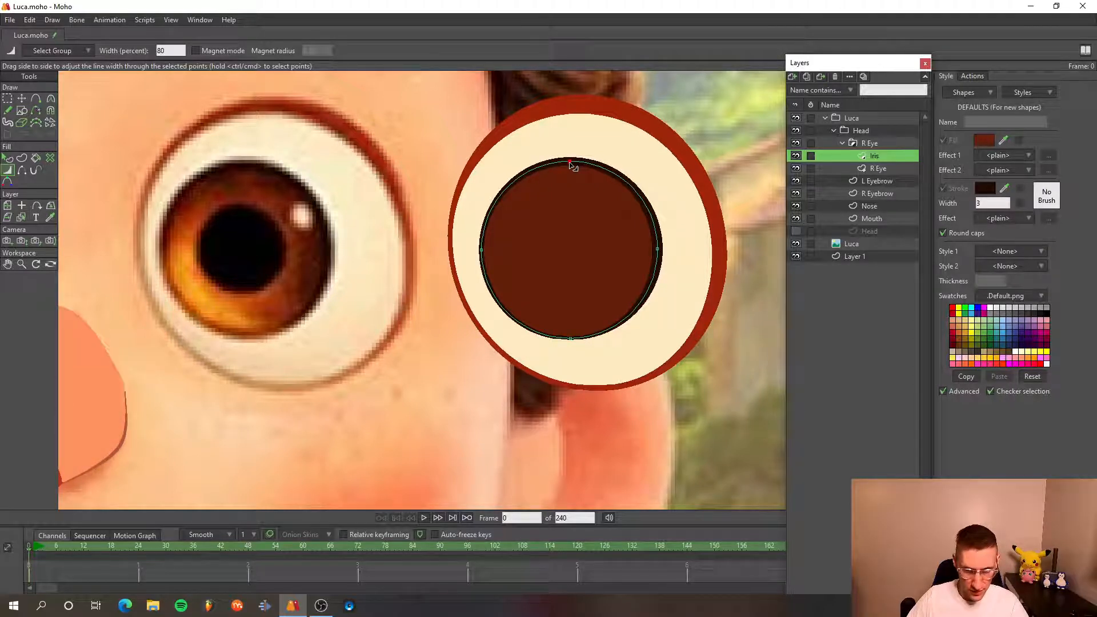
pyautogui.click(659, 250)
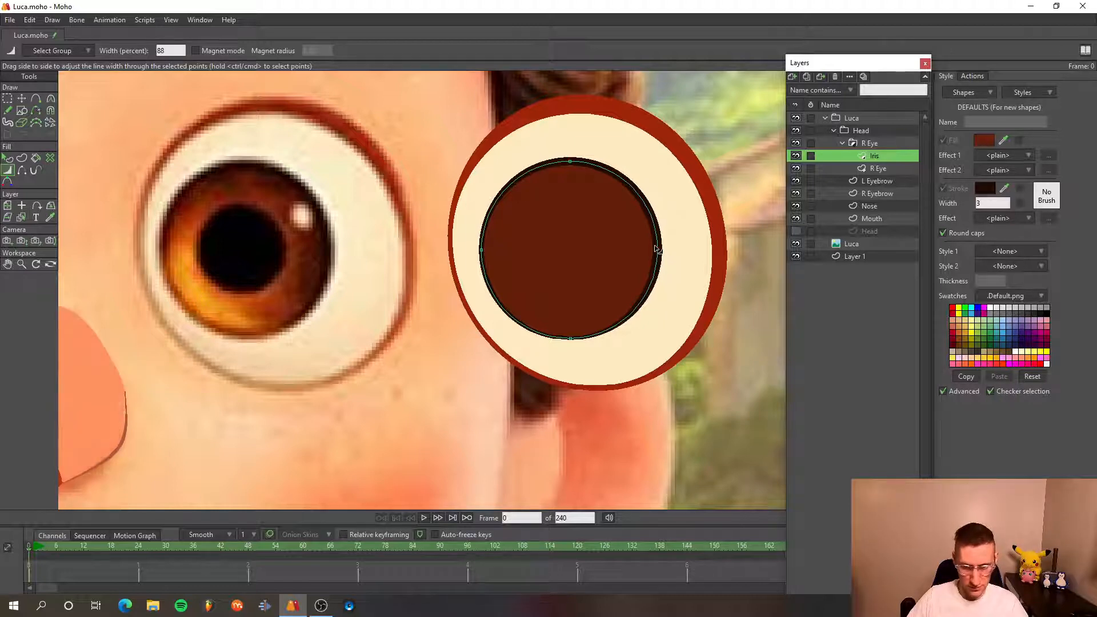
pyautogui.scroll(-2, 625, 232)
pyautogui.scroll(1, 606, 188)
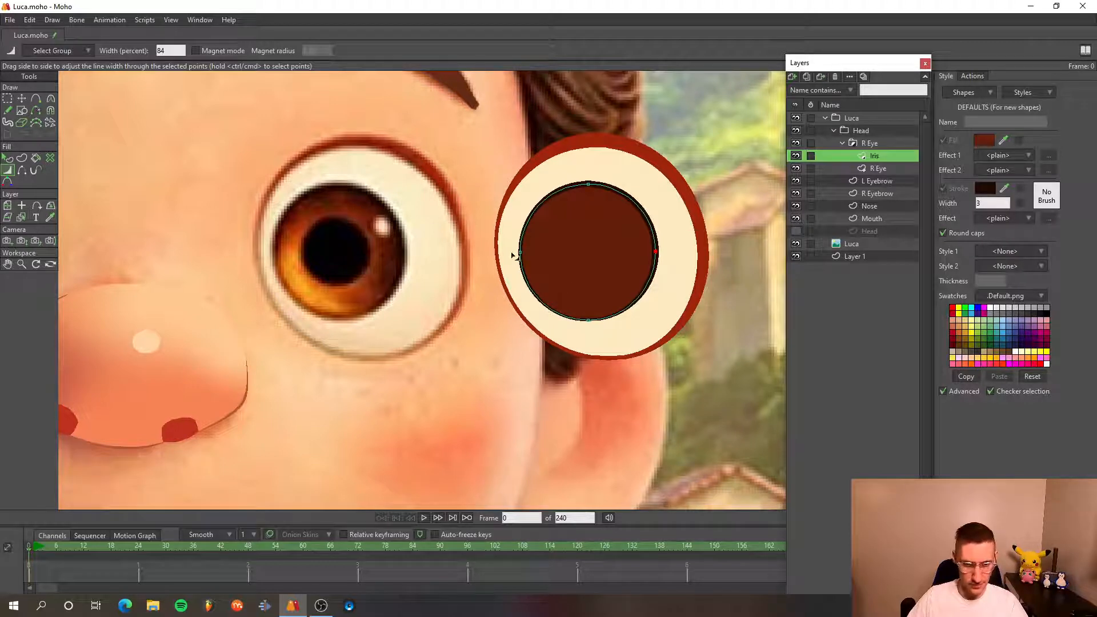
# - Sample the bright orange from the lower-left part of the reference iris as the default fill colour
pyautogui.scroll(5, 294, 267)
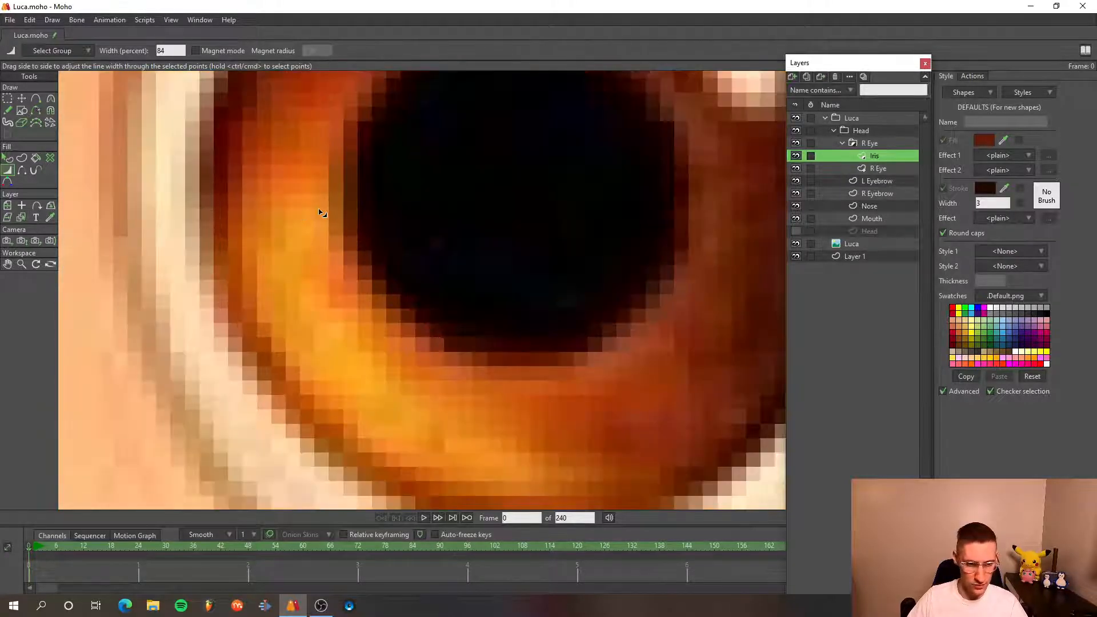
pyautogui.click(1004, 140)
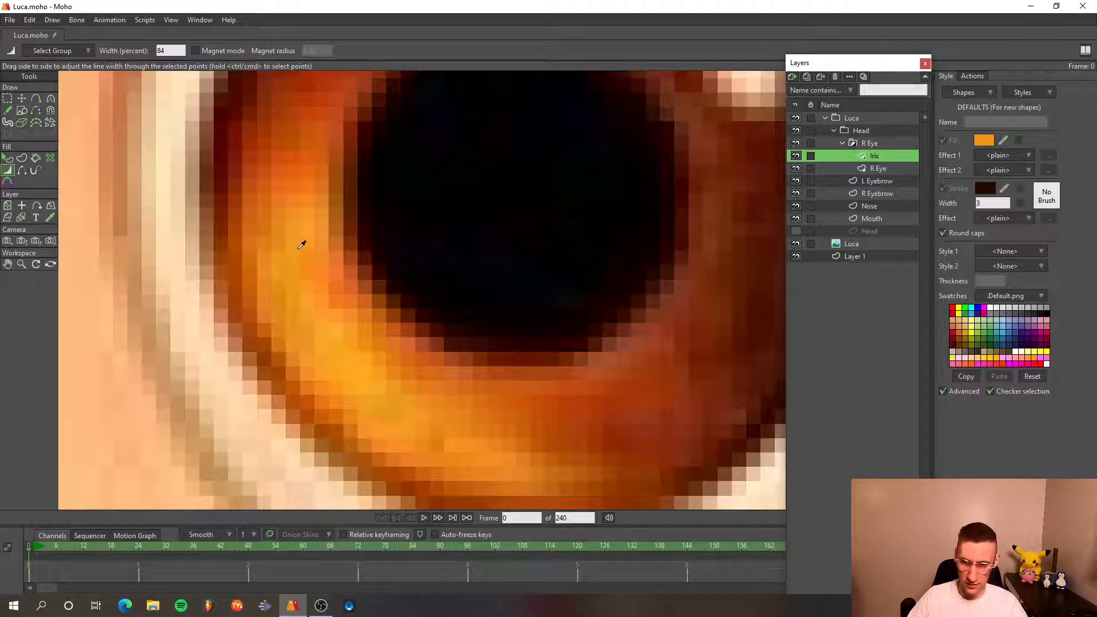
pyautogui.scroll(-20, 298, 249)
pyautogui.scroll(10, 298, 252)
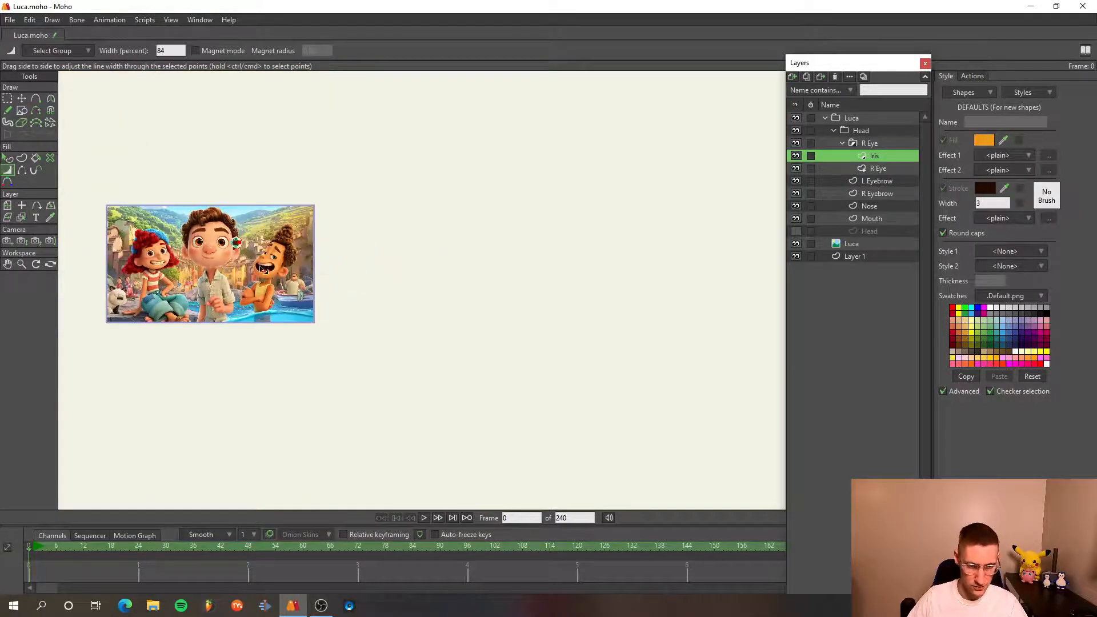
pyautogui.scroll(10, 261, 268)
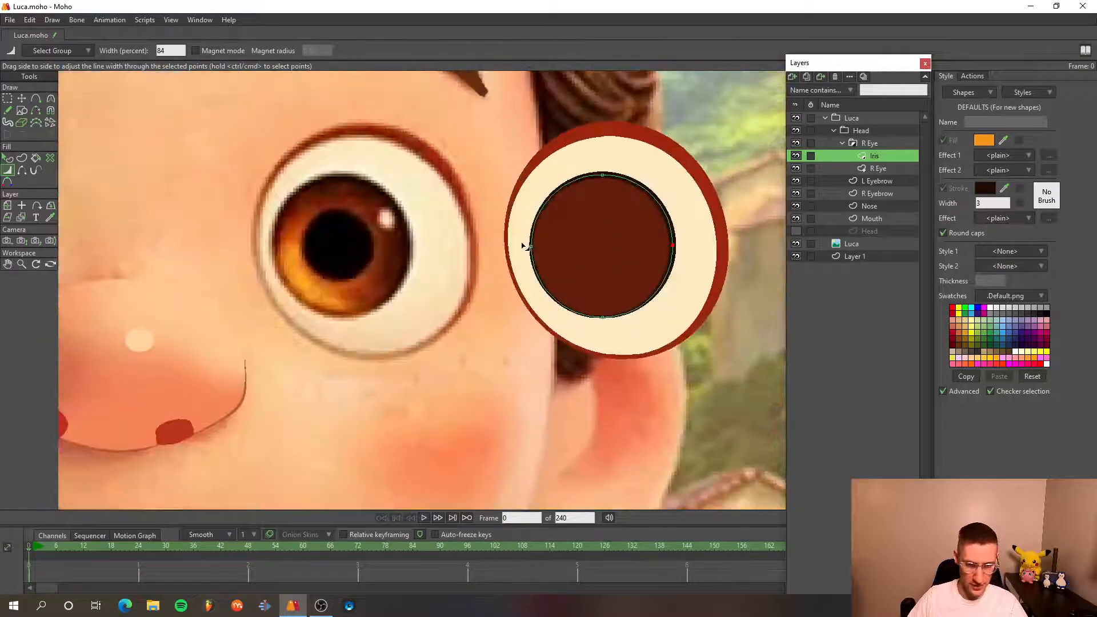
# - Copy the hex code EE991C of the sampled orange fill for use as a point colour
pyautogui.click(7, 182)
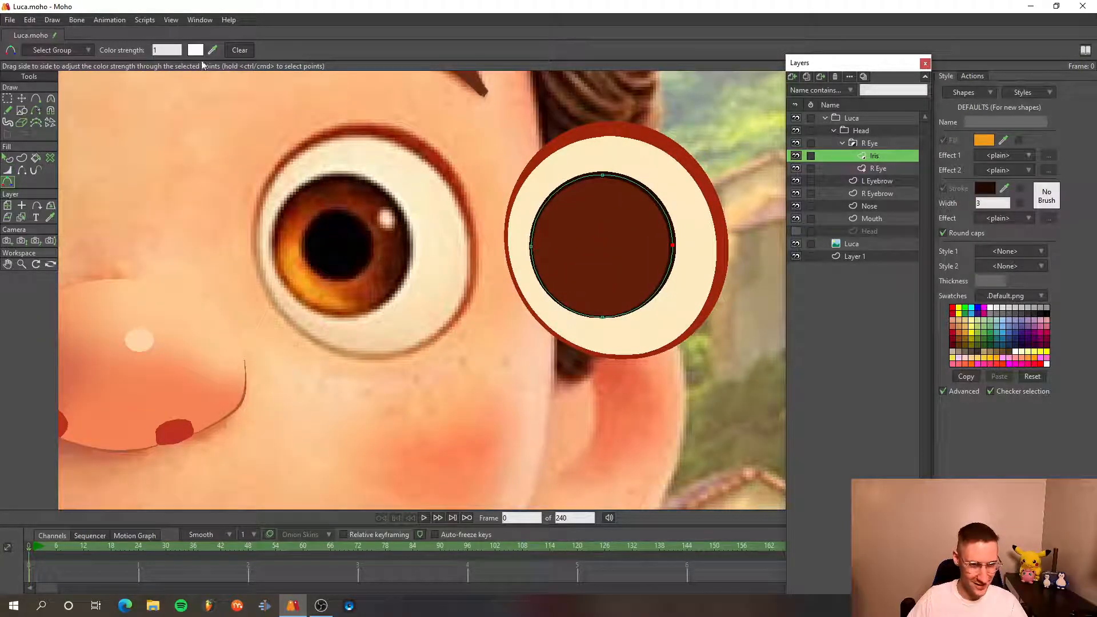
pyautogui.click(984, 140)
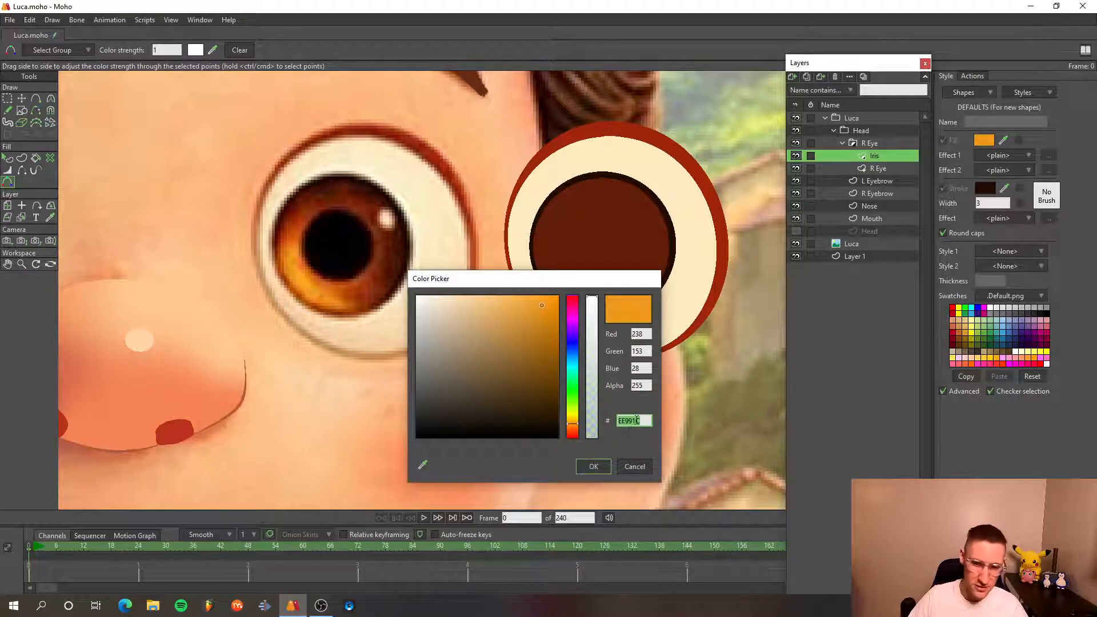
pyautogui.click(637, 421)
pyautogui.moveTo(641, 421); pyautogui.dragTo(614, 436)
pyautogui.hotkey('ctrl', 'c')
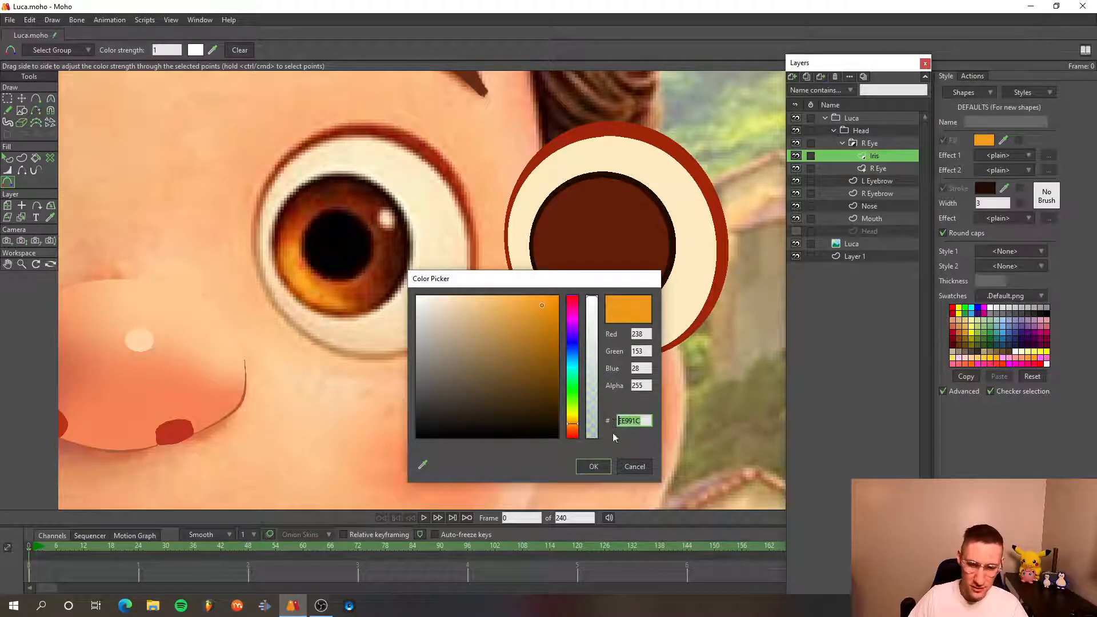
pyautogui.click(595, 466)
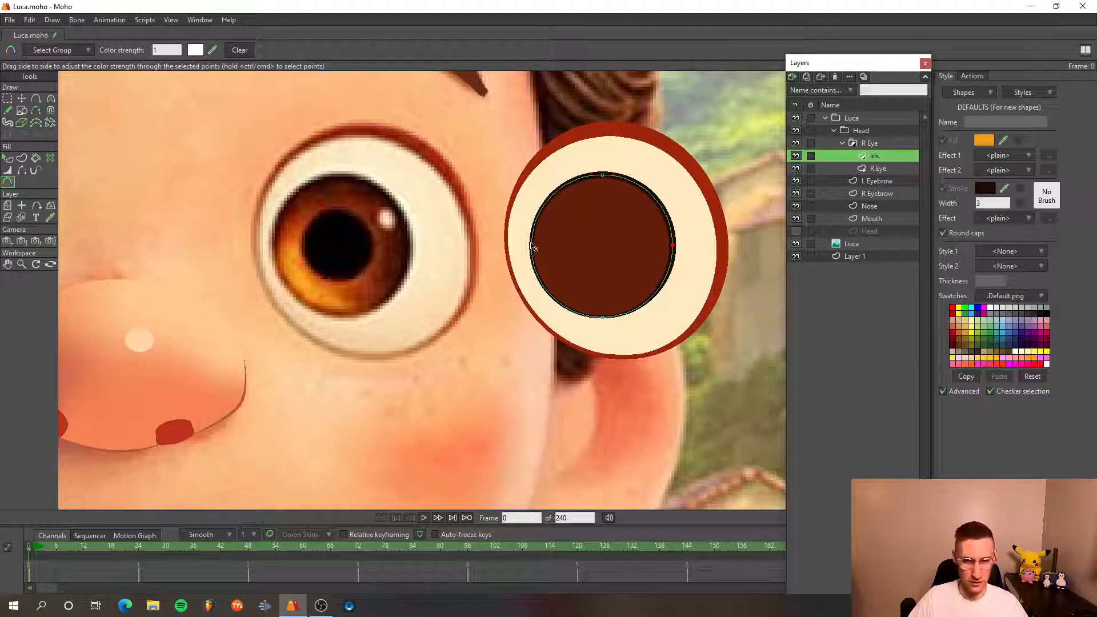
# - Set the point colour of the iris's left point to EE991C
pyautogui.press('t')
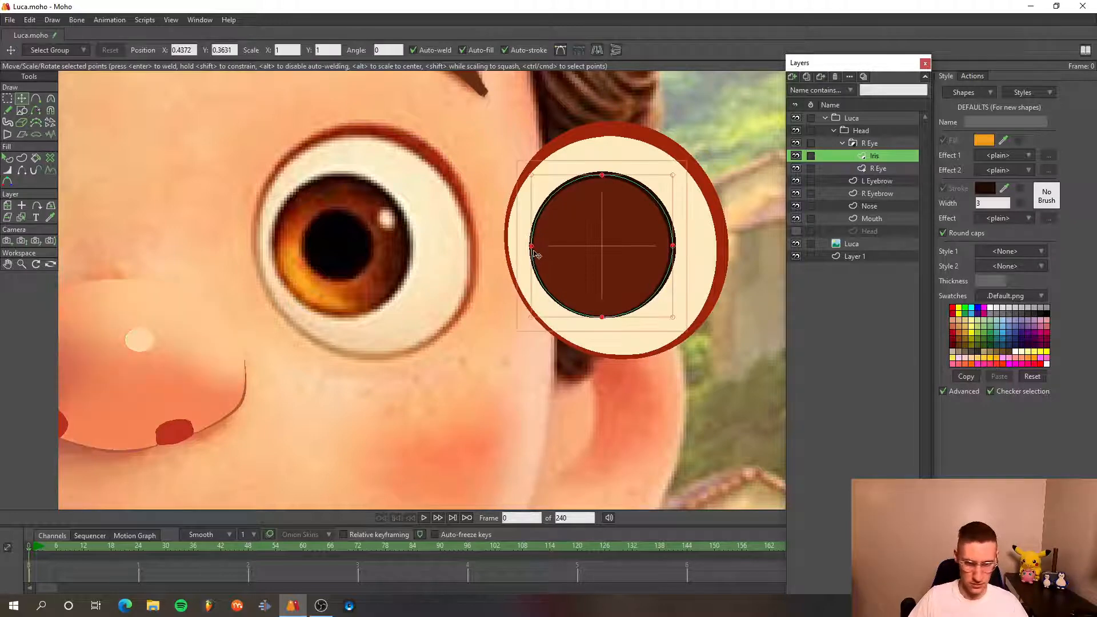
pyautogui.click(534, 251)
pyautogui.click(7, 182)
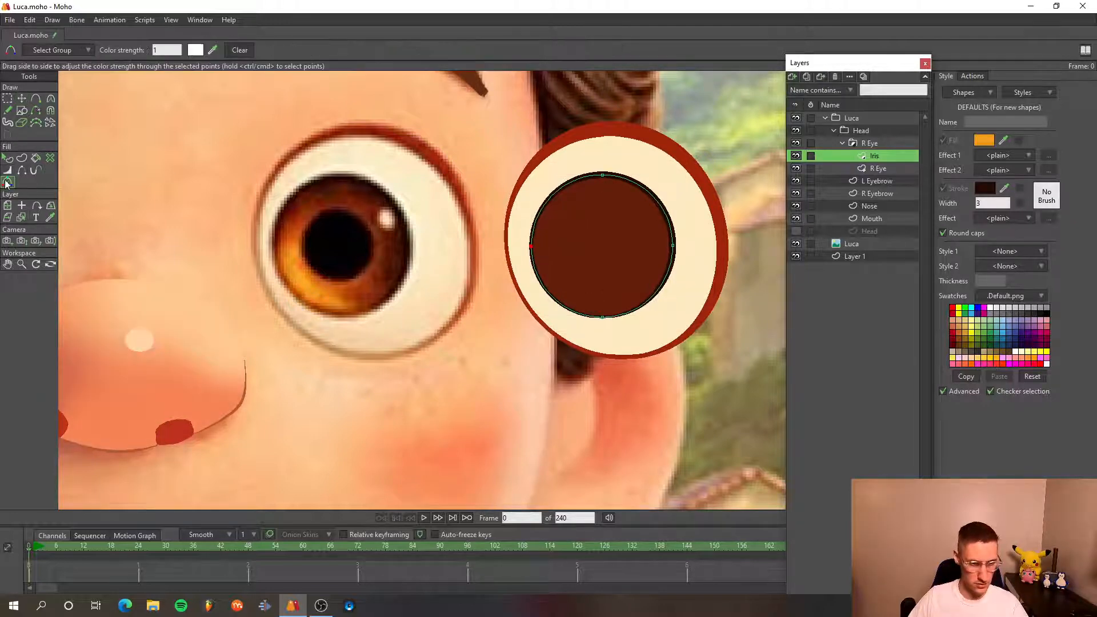
pyautogui.click(195, 49)
pyautogui.hotkey('ctrl', 'v')
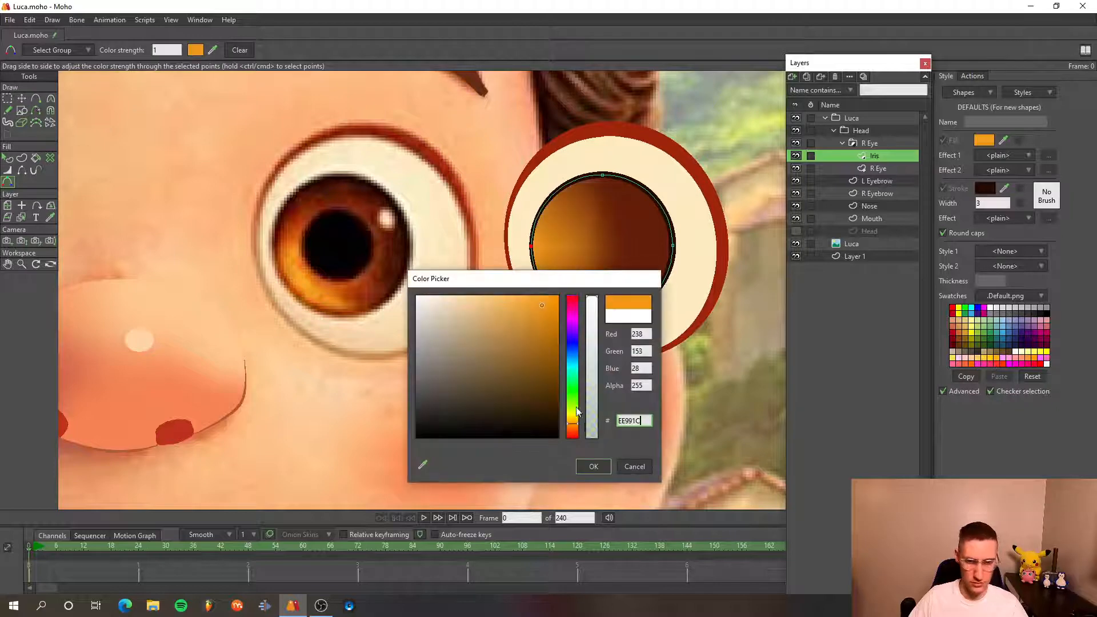
pyautogui.click(593, 467)
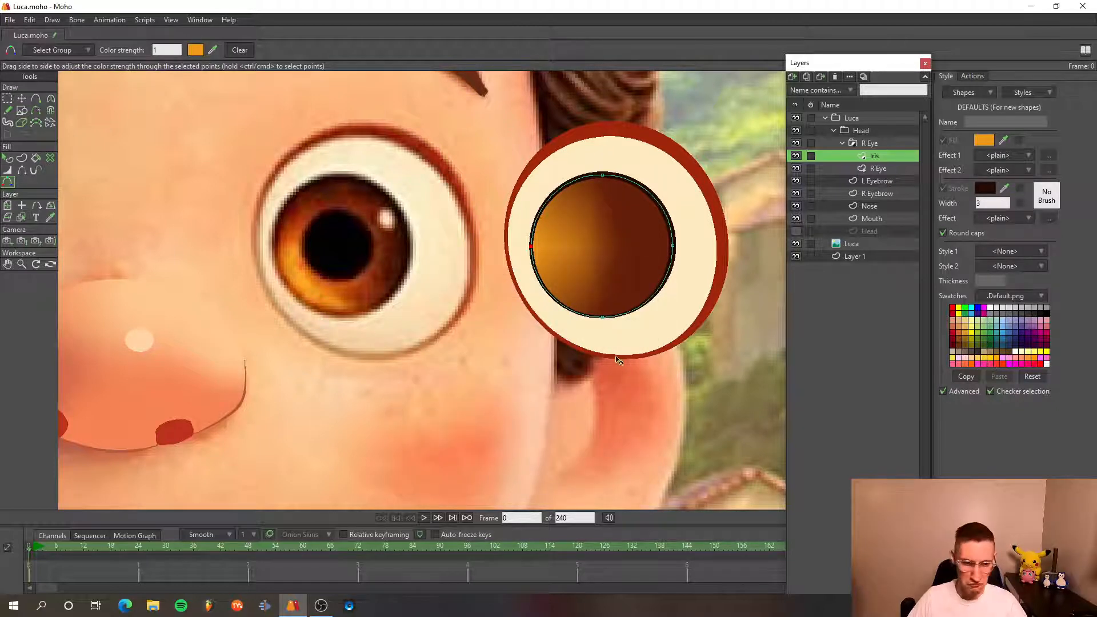
# - Set the point colour of the iris's bottom point to EE991C
pyautogui.click(603, 319)
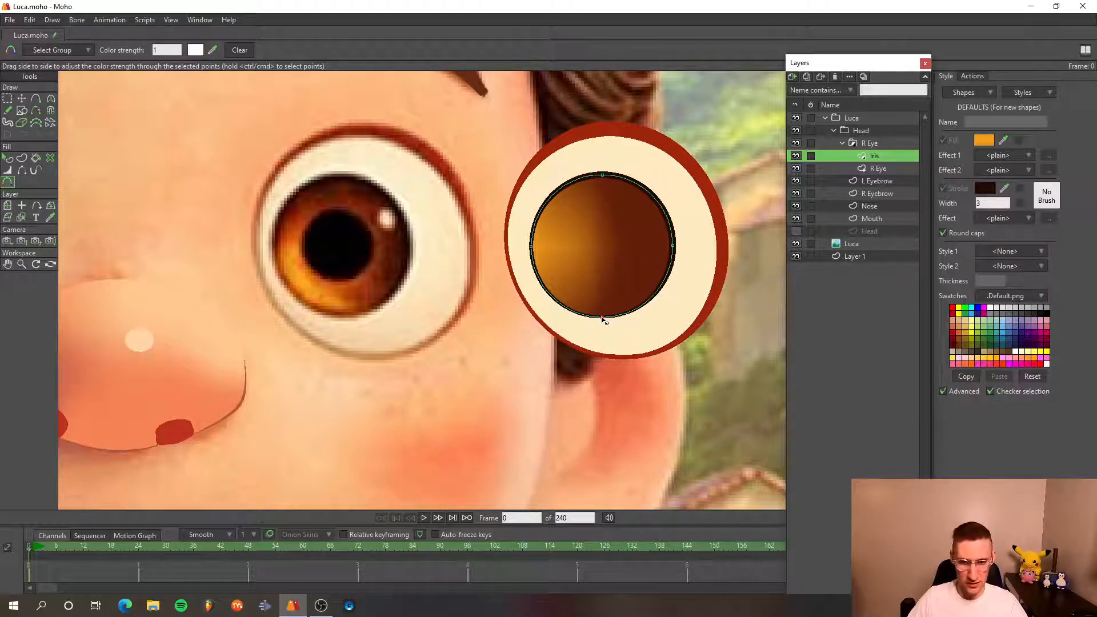
pyautogui.click(195, 49)
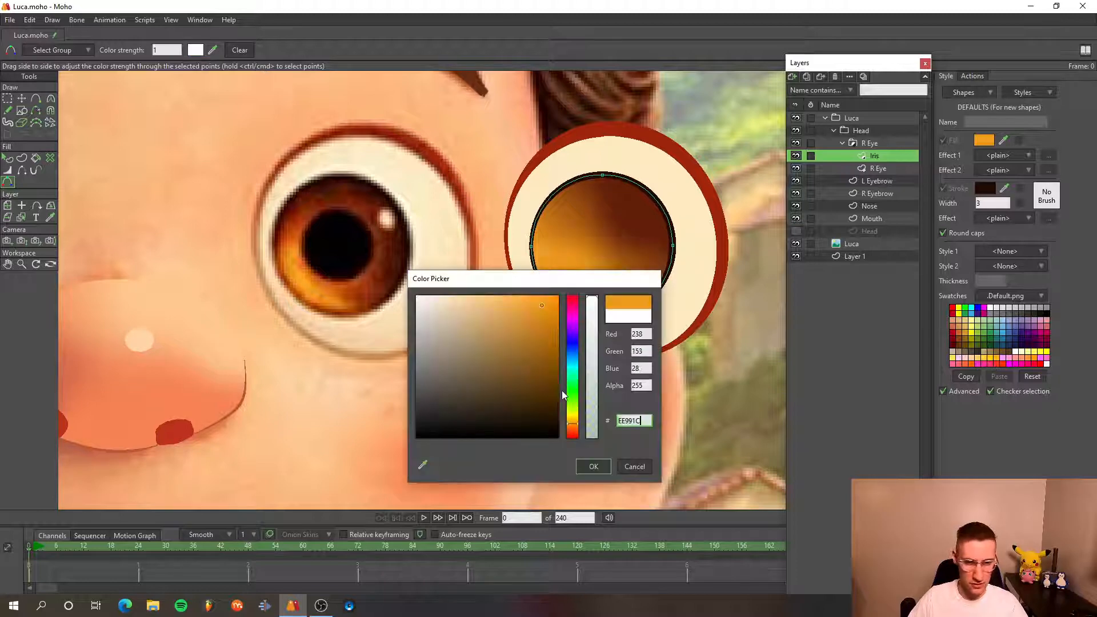
pyautogui.click(593, 468)
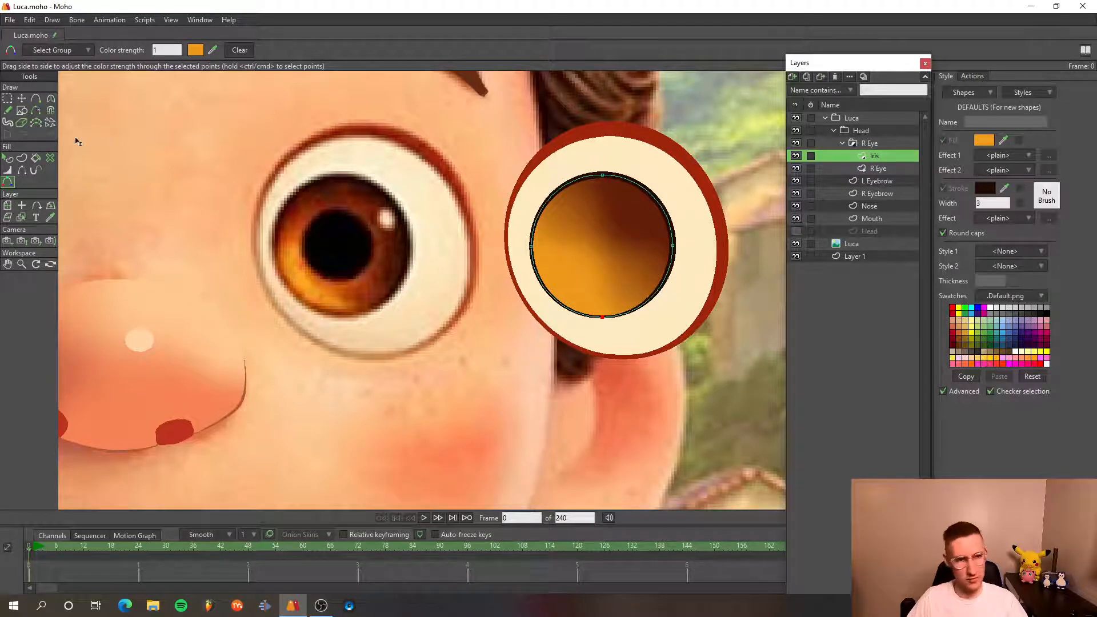
# - Draw a small oval highlight over the reference iris's highlight, filled with the pale colour sampled from that highlight
pyautogui.click(24, 107)
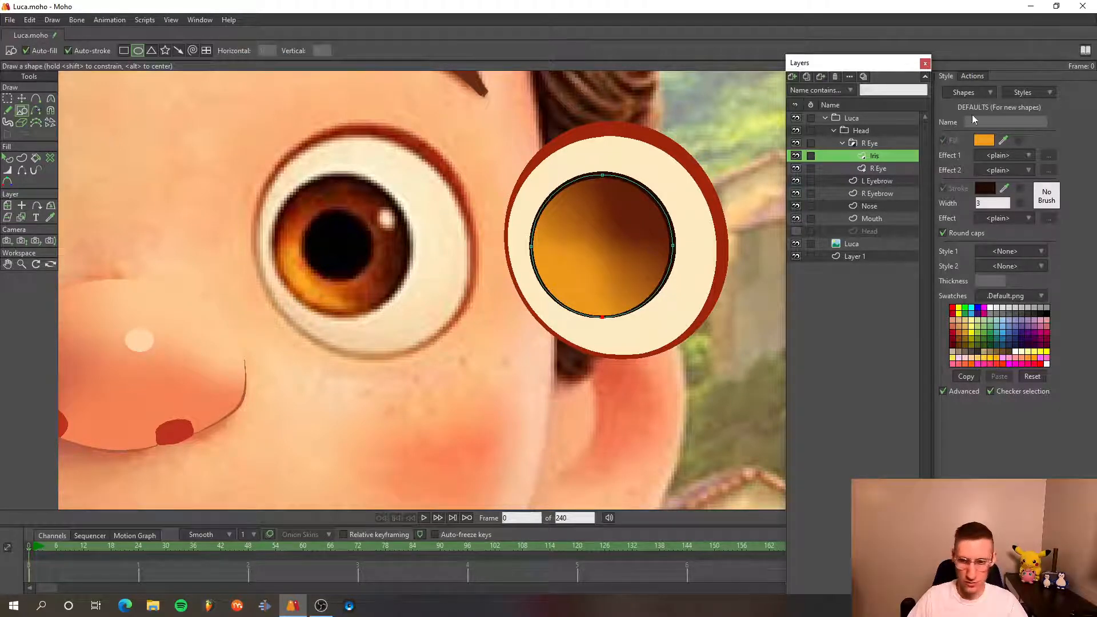
pyautogui.click(1005, 140)
pyautogui.click(389, 215)
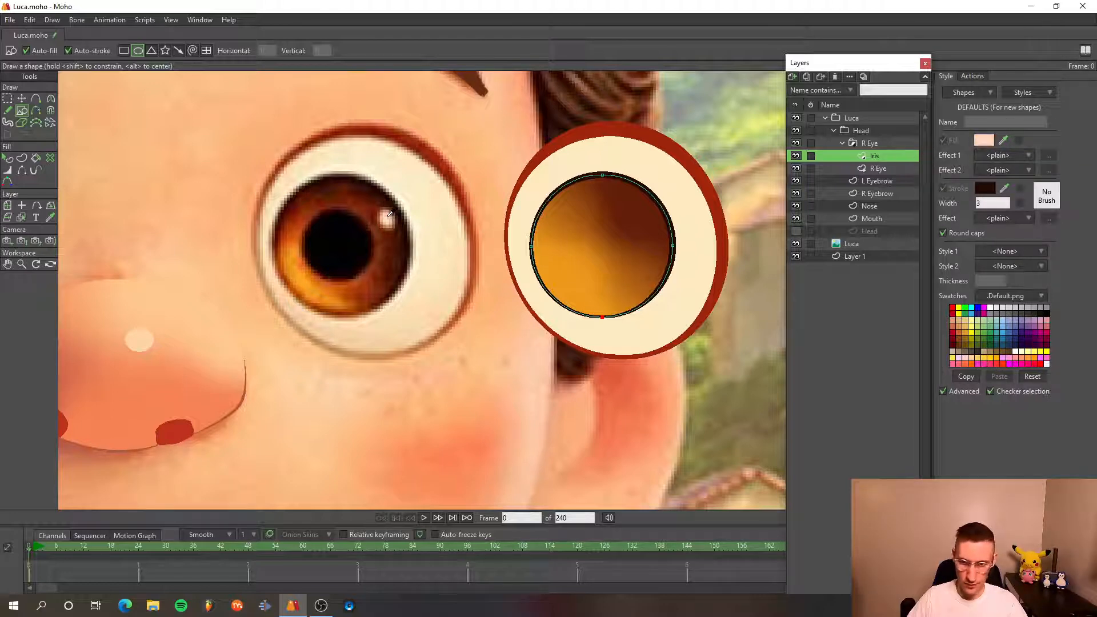
pyautogui.scroll(3, 297, 164)
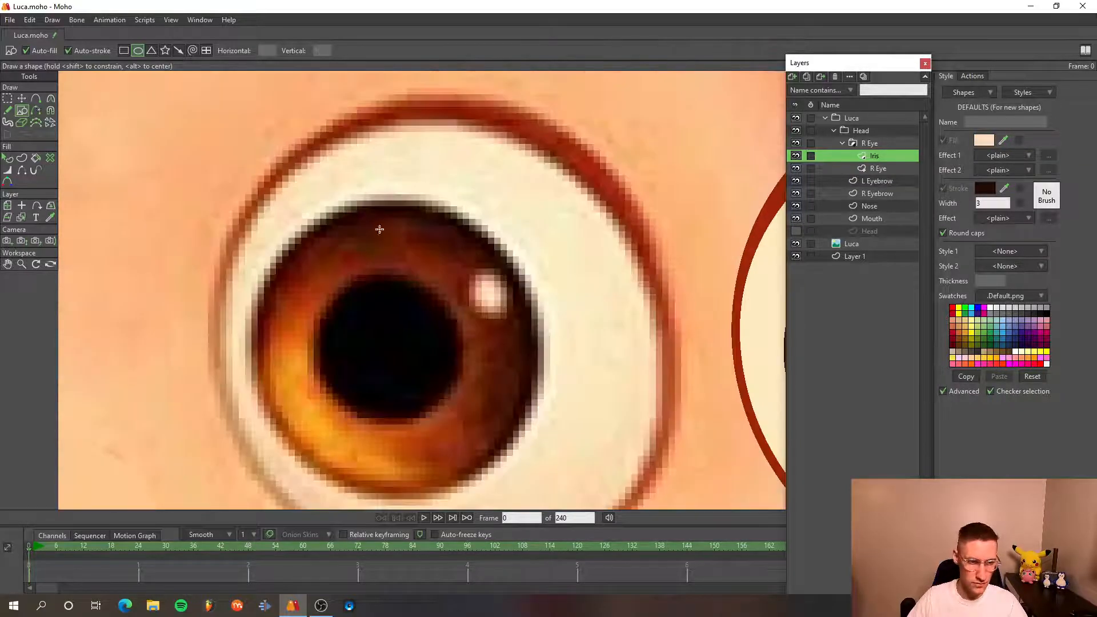
pyautogui.scroll(3, 456, 275)
pyautogui.moveTo(478, 266); pyautogui.dragTo(552, 355)
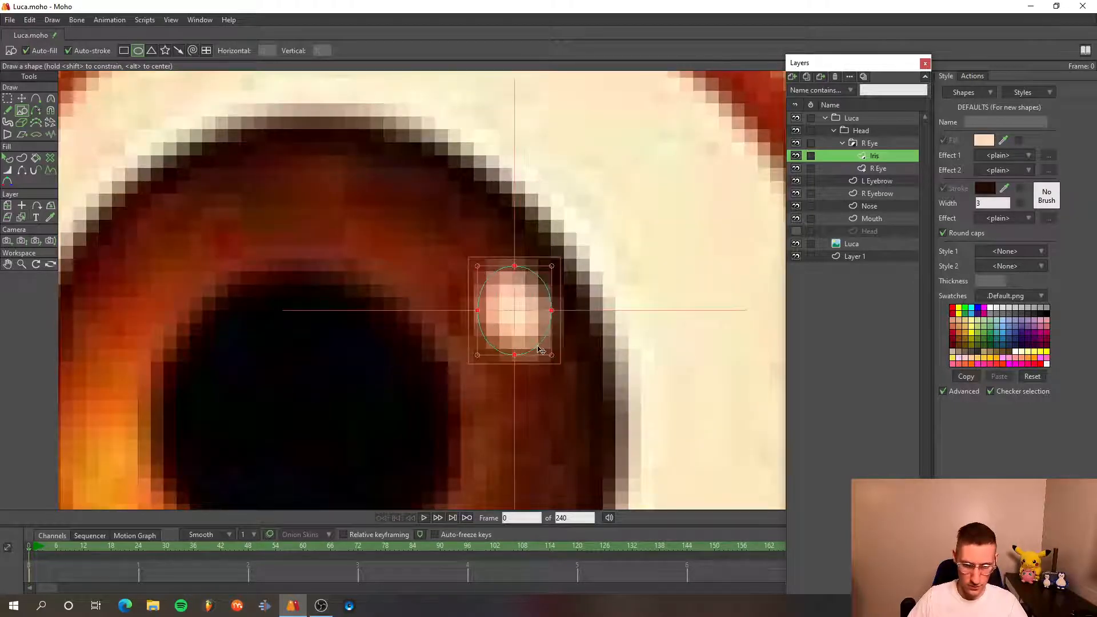
# - Move the highlight oval from the reference eye onto the upper-right part of the drawn iris
pyautogui.press('t')
pyautogui.scroll(-1, 560, 320)
pyautogui.scroll(-4, 558, 315)
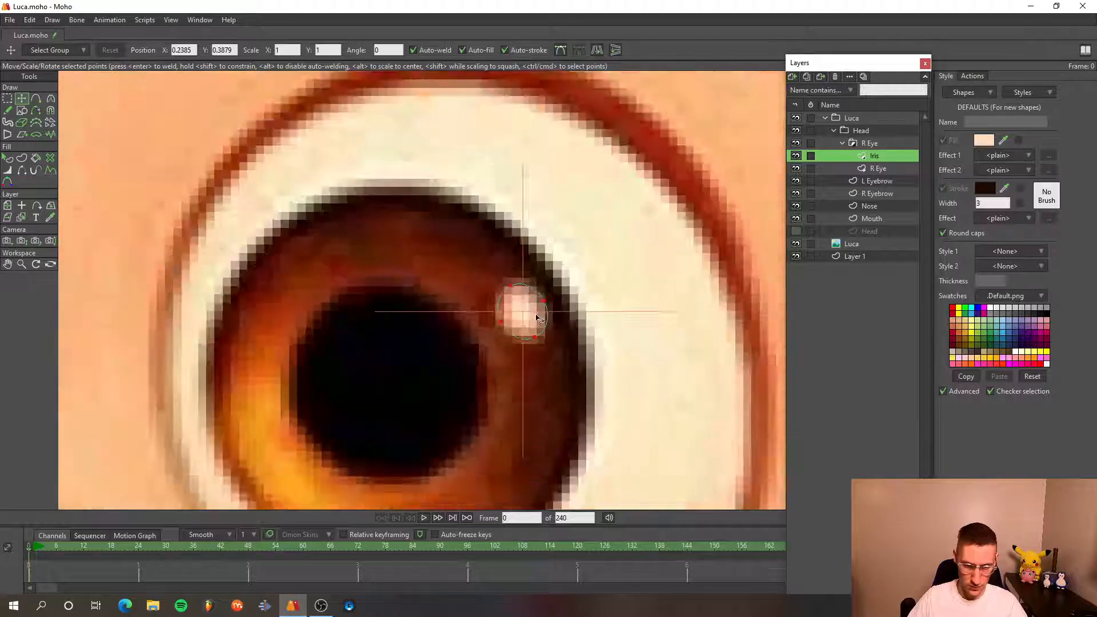
pyautogui.moveTo(555, 312)
pyautogui.mouseDown()
pyautogui.moveTo(415, 285)
pyautogui.moveTo(594, 289)
pyautogui.mouseUp()
# - Set the default fill colour to black and draw an oval pupil over the reference eye's pupil
pyautogui.scroll(3, 375, 303)
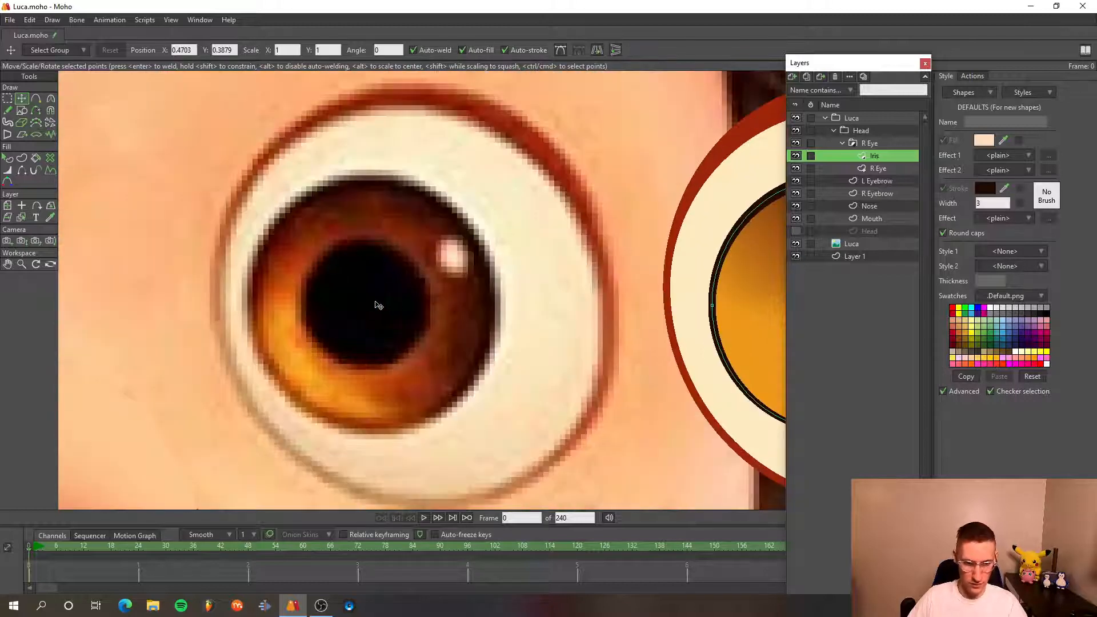
pyautogui.click(21, 111)
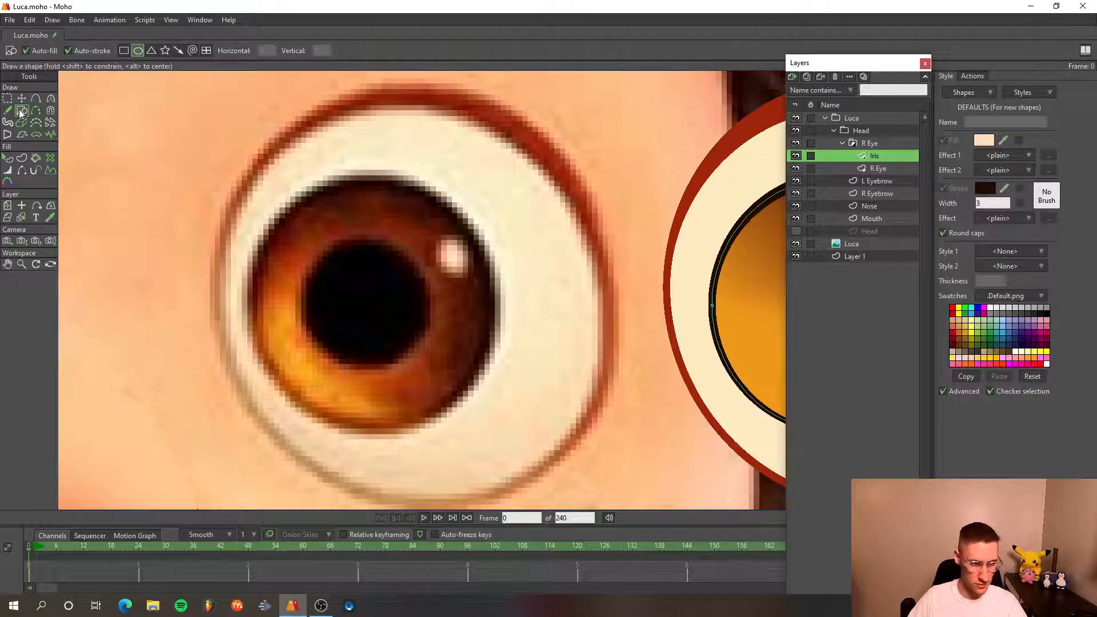
pyautogui.click(995, 144)
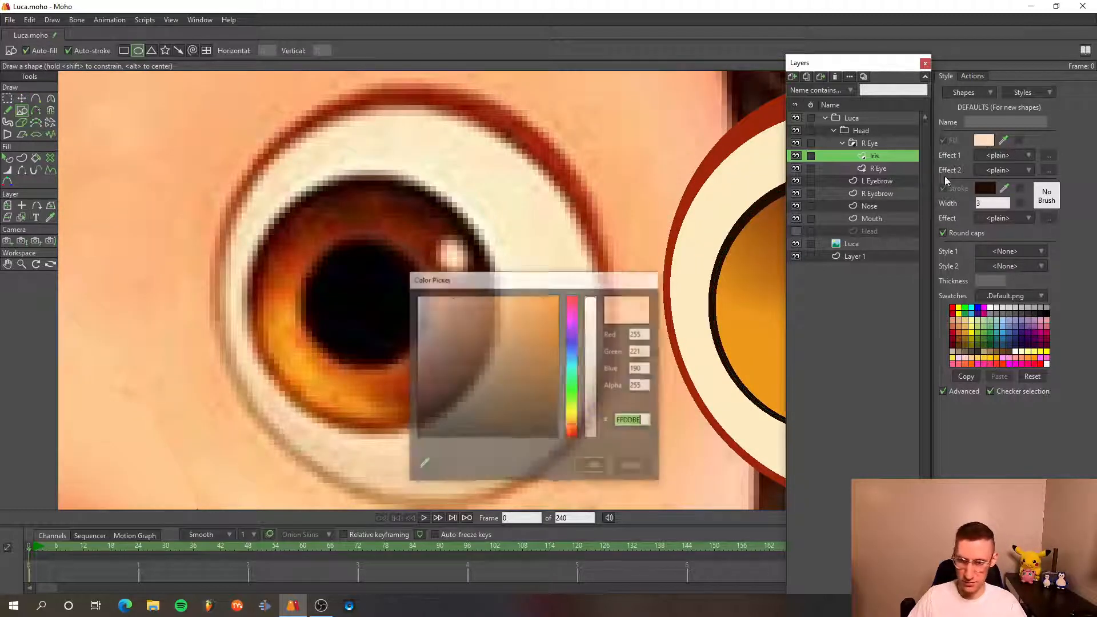
pyautogui.click(558, 437)
pyautogui.click(591, 466)
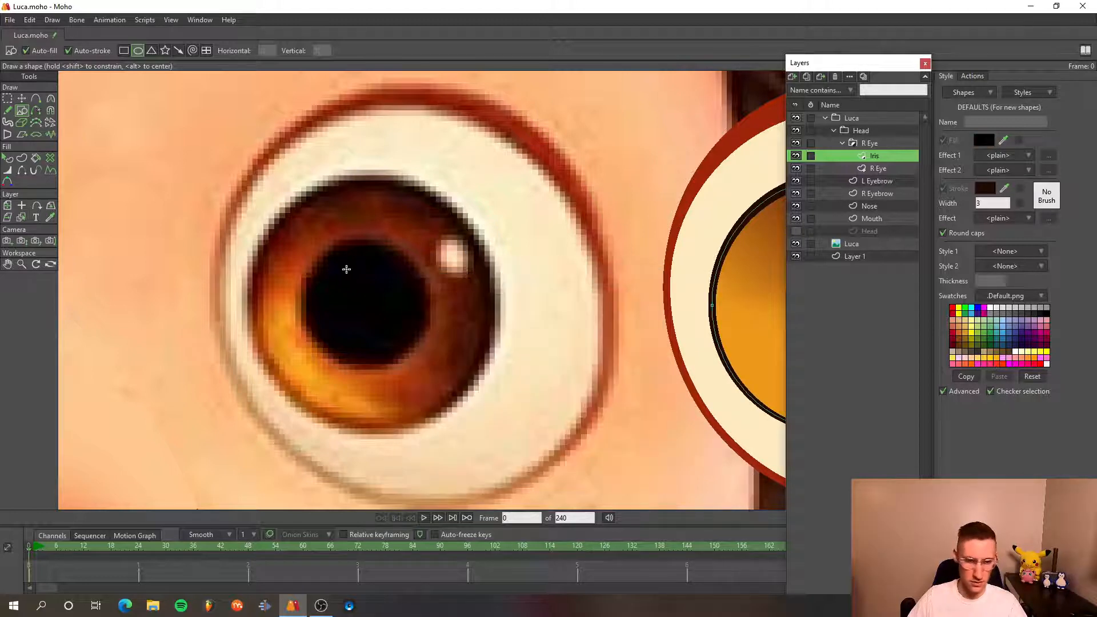
pyautogui.moveTo(296, 245); pyautogui.dragTo(428, 362)
# - Adjust the left, top and bottom points of the pupil oval to match the reference pupil's outline
pyautogui.press('t')
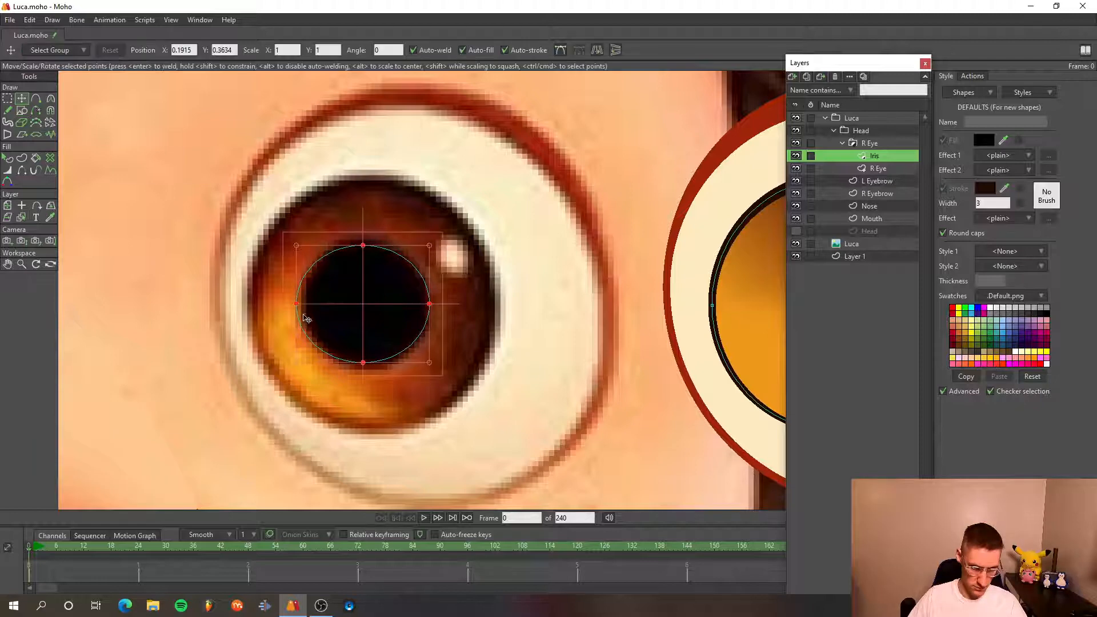
pyautogui.moveTo(297, 307); pyautogui.dragTo(303, 304)
pyautogui.moveTo(365, 246); pyautogui.dragTo(365, 243)
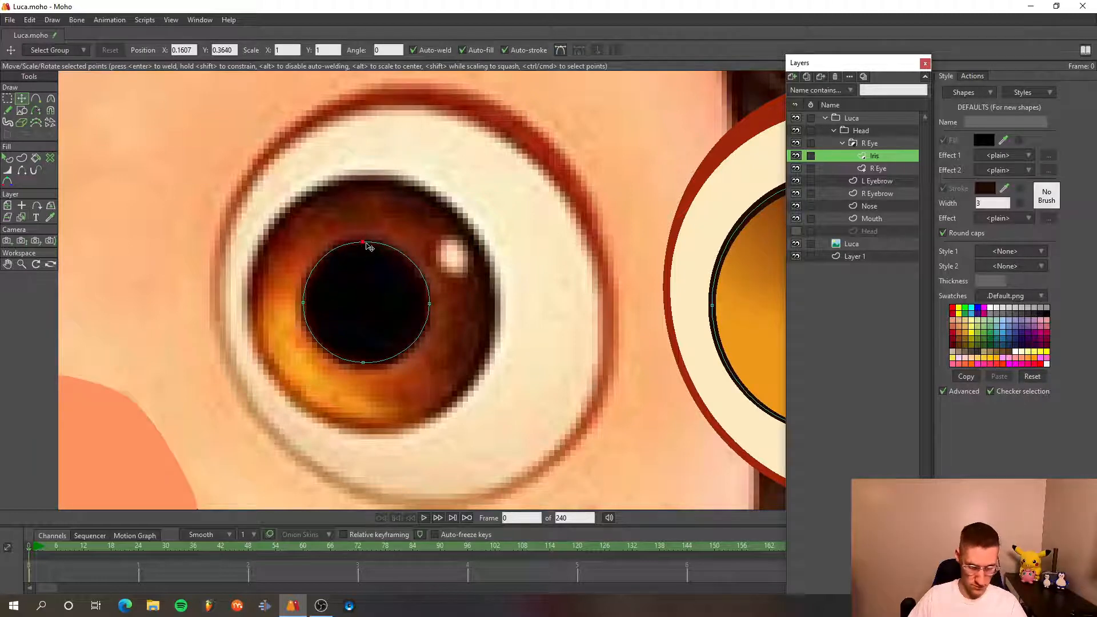
pyautogui.moveTo(362, 362); pyautogui.dragTo(366, 364)
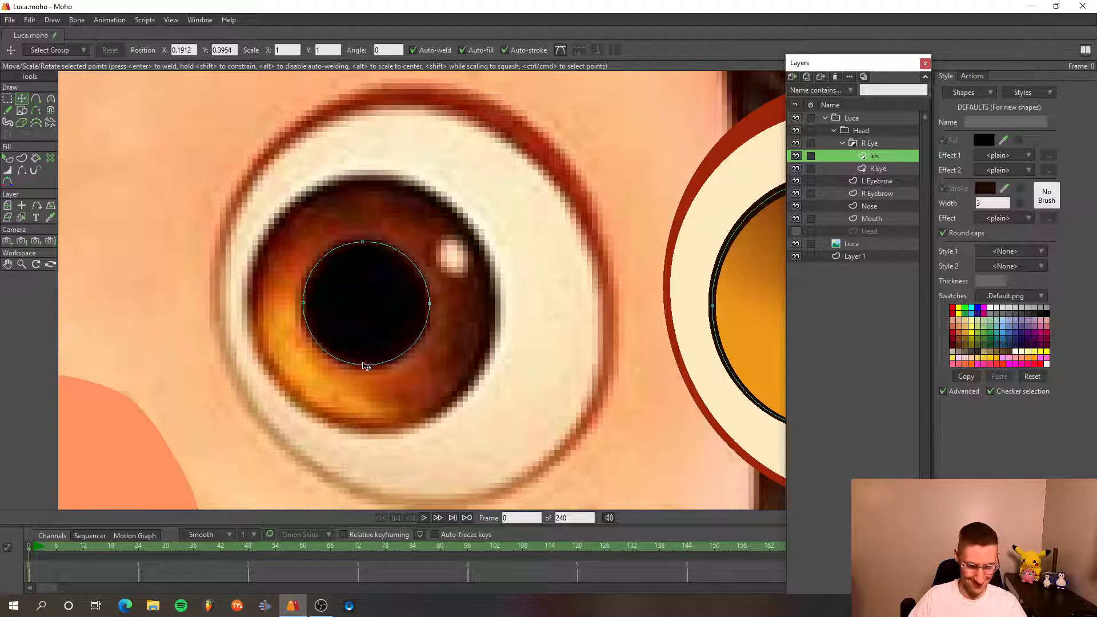
pyautogui.click(430, 304)
# - Move the whole pupil shape from the reference eye onto the drawn iris
pyautogui.scroll(-2, 483, 299)
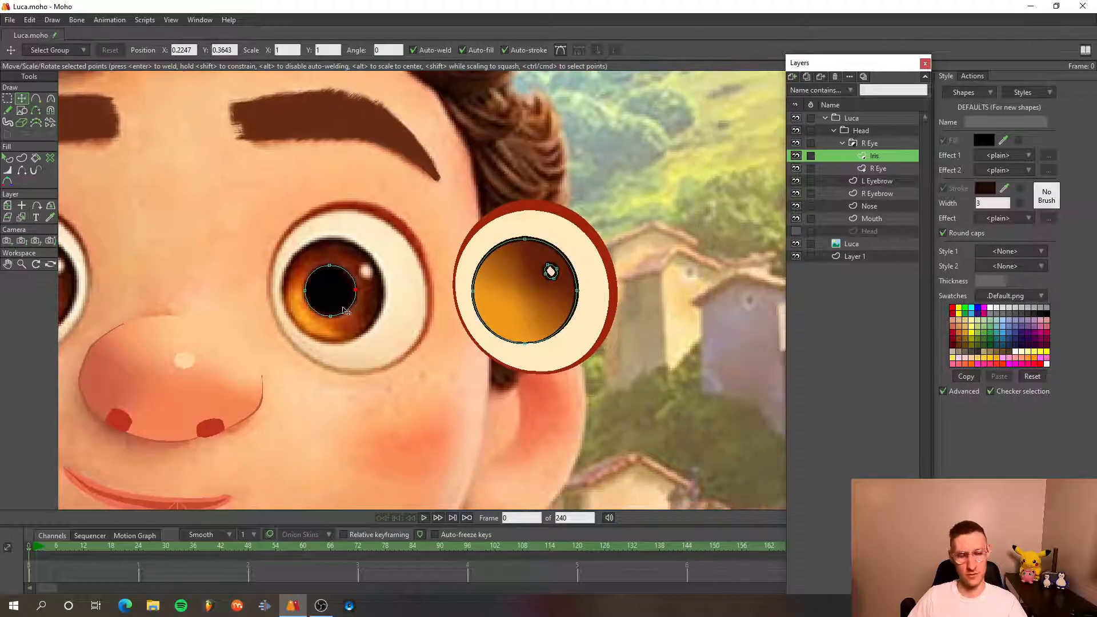
pyautogui.doubleClick(344, 311)
pyautogui.moveTo(345, 310); pyautogui.dragTo(524, 309)
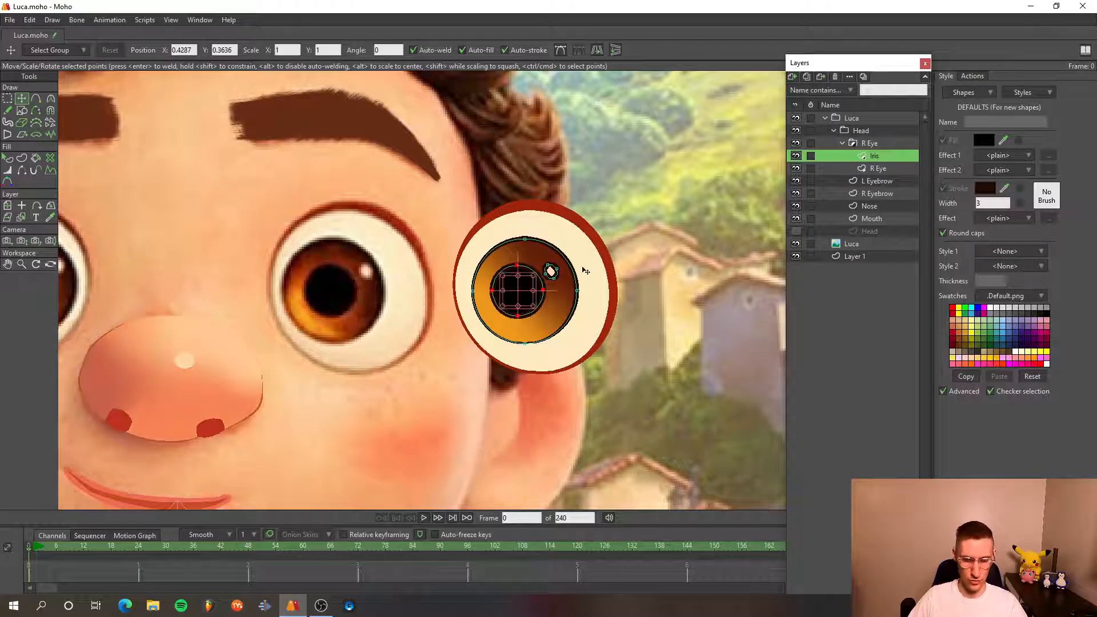
# - Turn off the stroke of the highlight shape on the drawn iris
pyautogui.scroll(3, 551, 268)
pyautogui.scroll(3, 505, 288)
pyautogui.press('q')
pyautogui.click(506, 279)
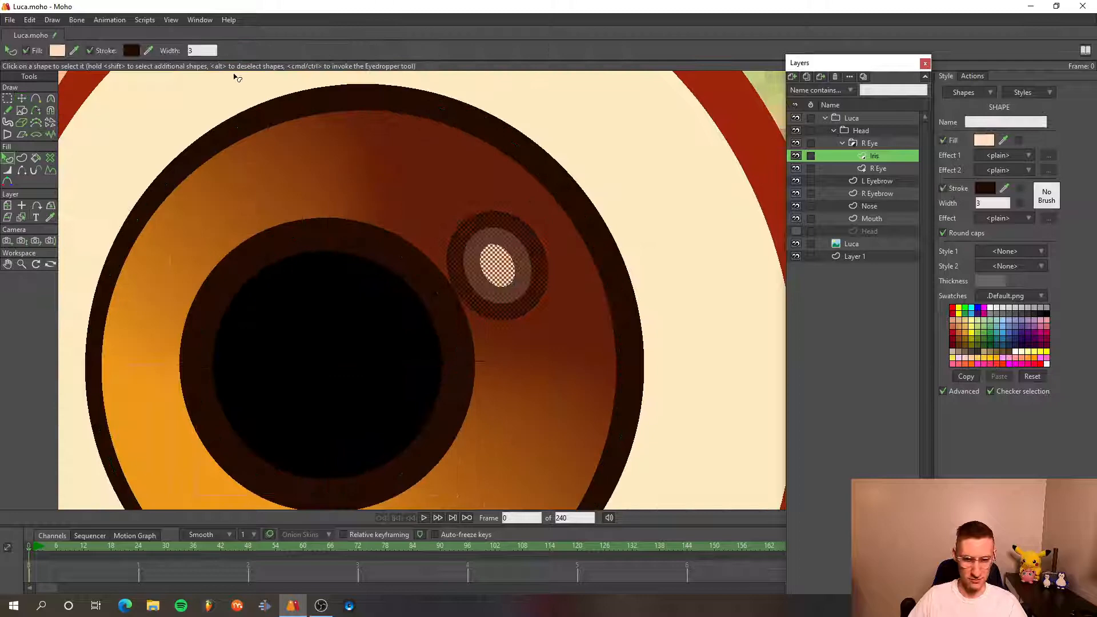
pyautogui.click(89, 50)
# - Nudge the pupil slightly to the right within the drawn iris
pyautogui.scroll(-5, 368, 237)
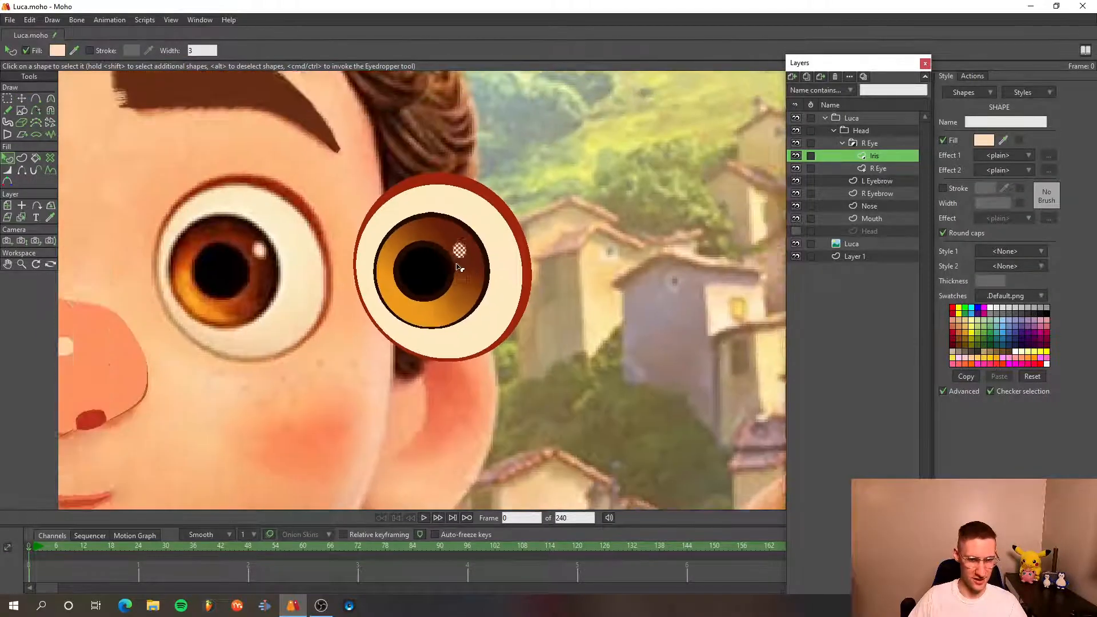
pyautogui.press('t')
pyautogui.click(459, 280)
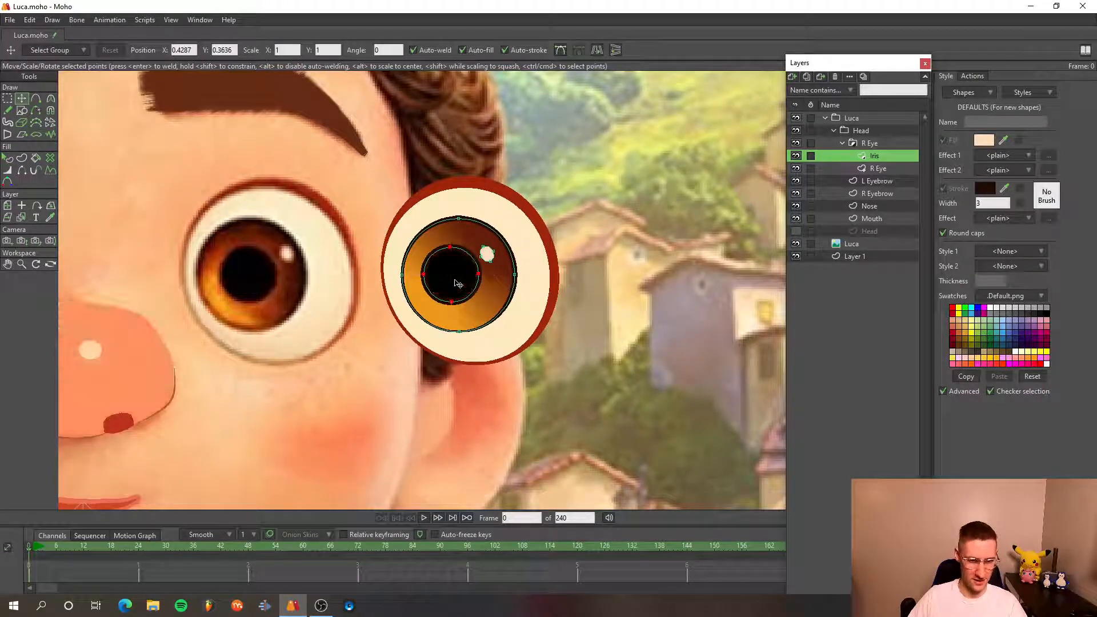
pyautogui.moveTo(461, 282); pyautogui.dragTo(470, 276)
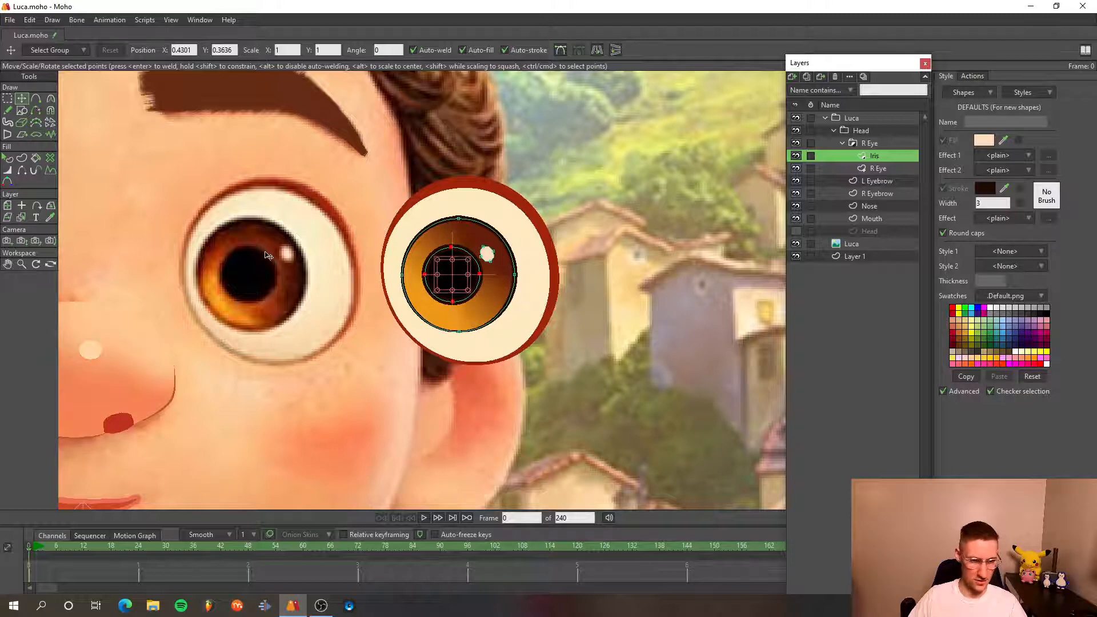
# - Turn off the stroke of the black pupil shape and deselect its points
pyautogui.scroll(4, 474, 275)
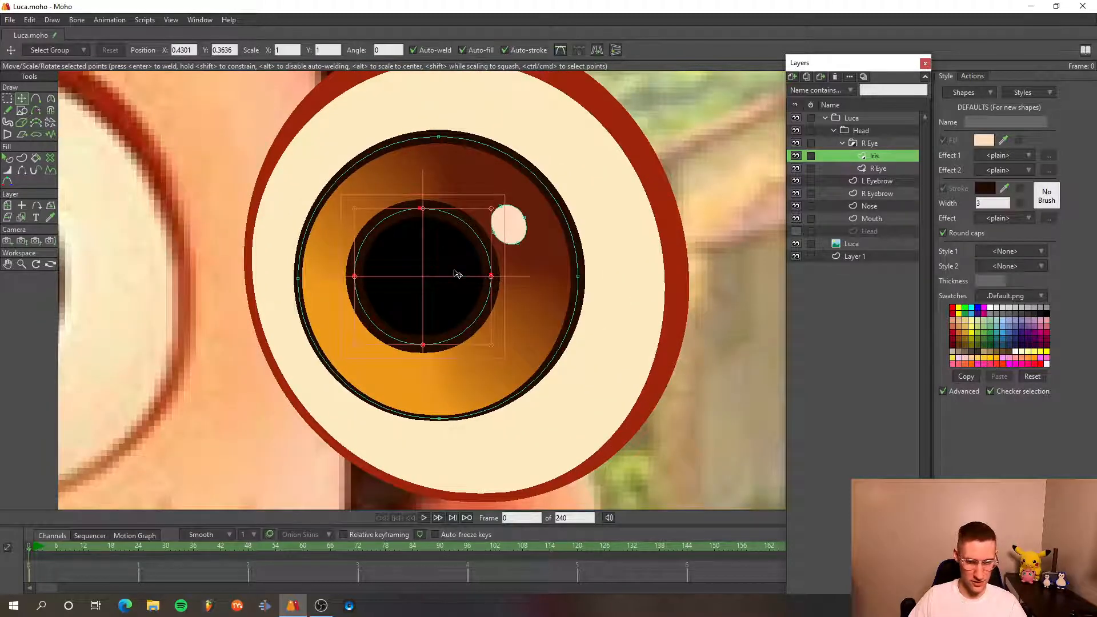
pyautogui.press('q')
pyautogui.click(454, 272)
pyautogui.click(99, 53)
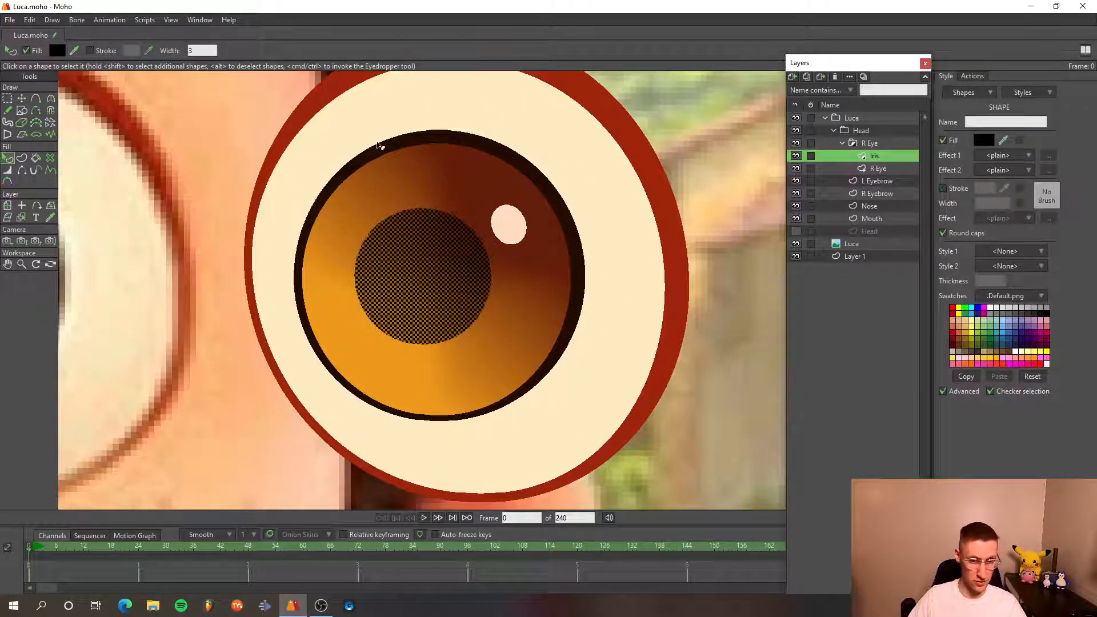
pyautogui.press('t')
pyautogui.scroll(-4, 577, 259)
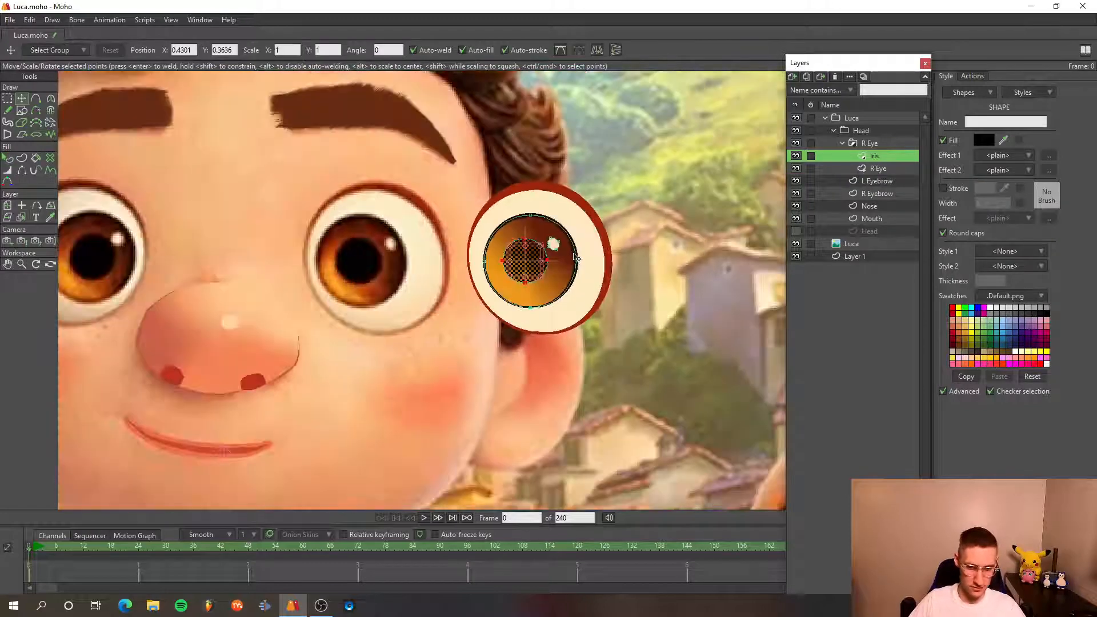
pyautogui.click(646, 252)
# - Try to adjust the curve handles at the pupil's top and right points, and undo both changes
pyautogui.scroll(5, 521, 259)
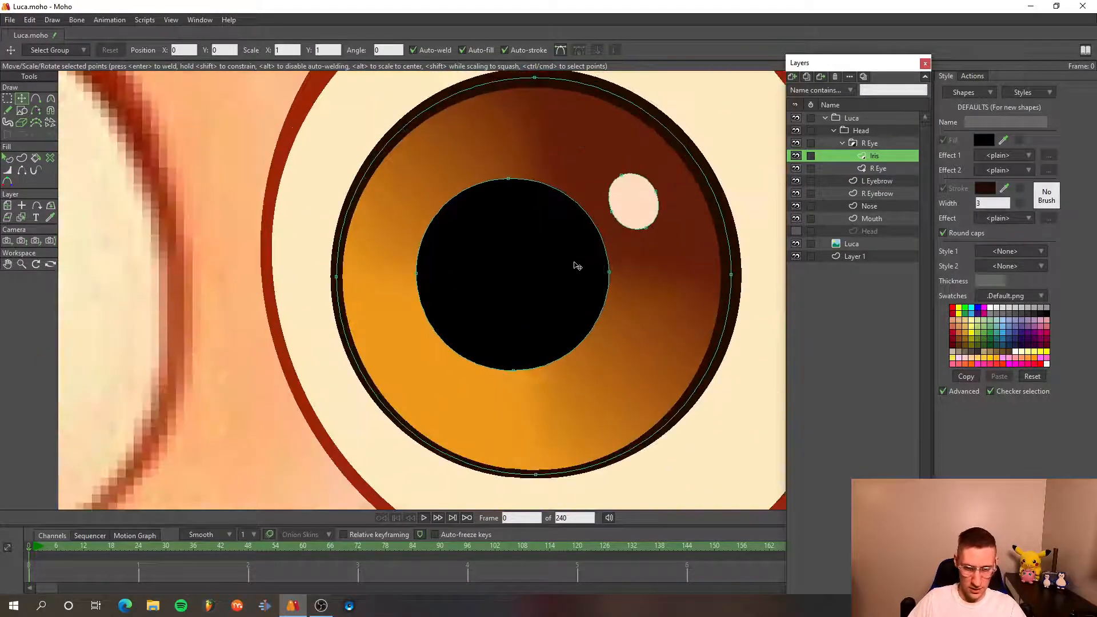
pyautogui.press('c')
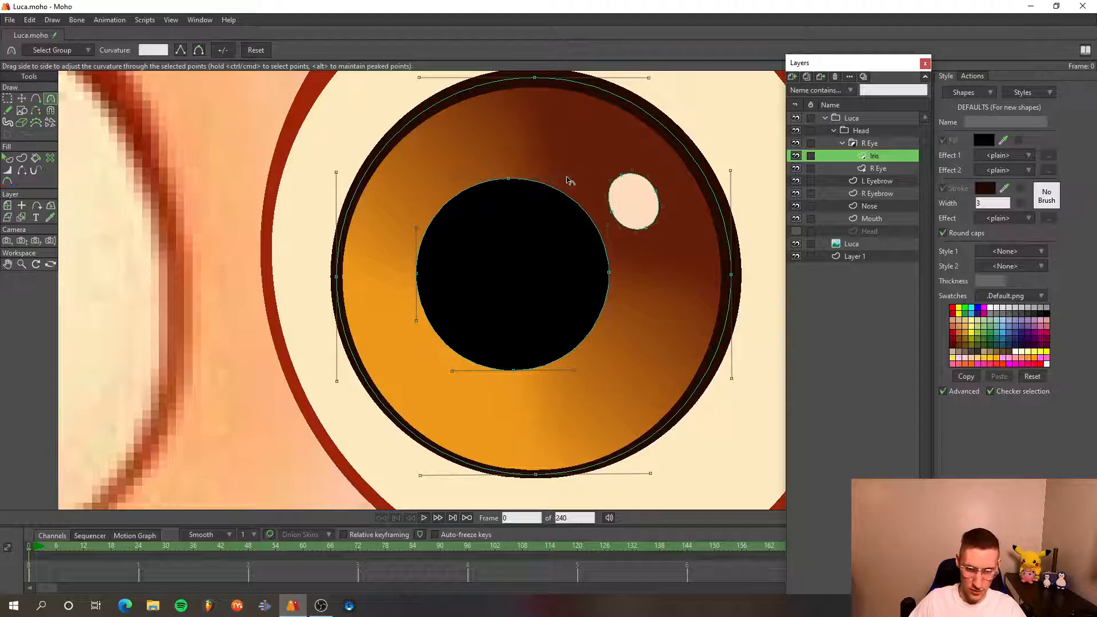
pyautogui.moveTo(556, 179); pyautogui.dragTo(558, 180)
pyautogui.moveTo(609, 228); pyautogui.dragTo(608, 226)
pyautogui.scroll(-3, 609, 234)
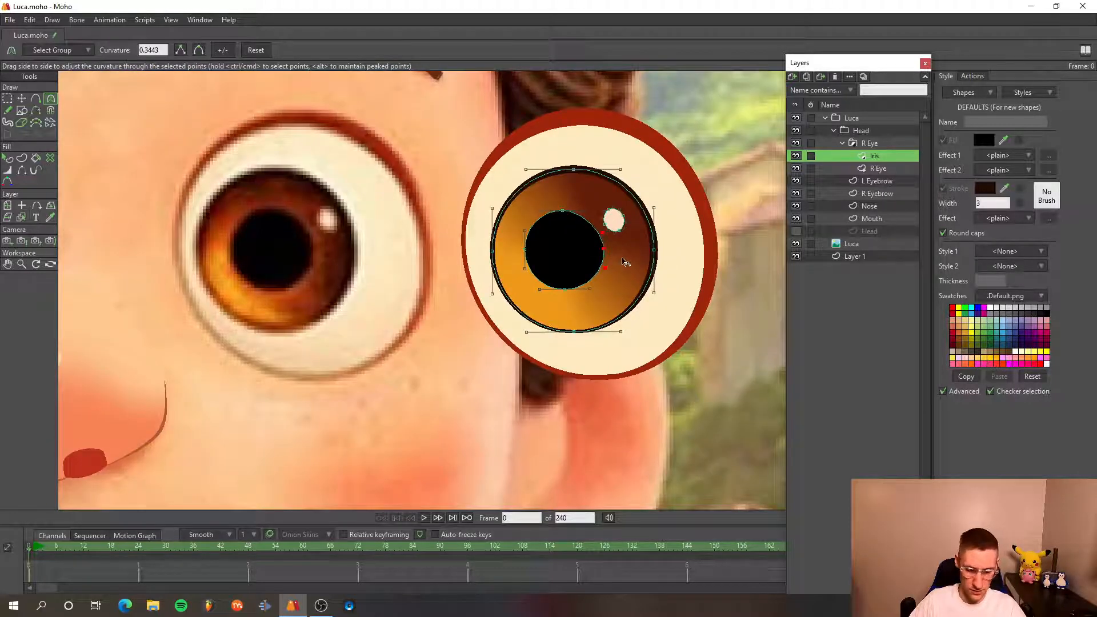
pyautogui.hotkey('ctrl', 'z')
pyautogui.hotkey('ctrl', 'z')
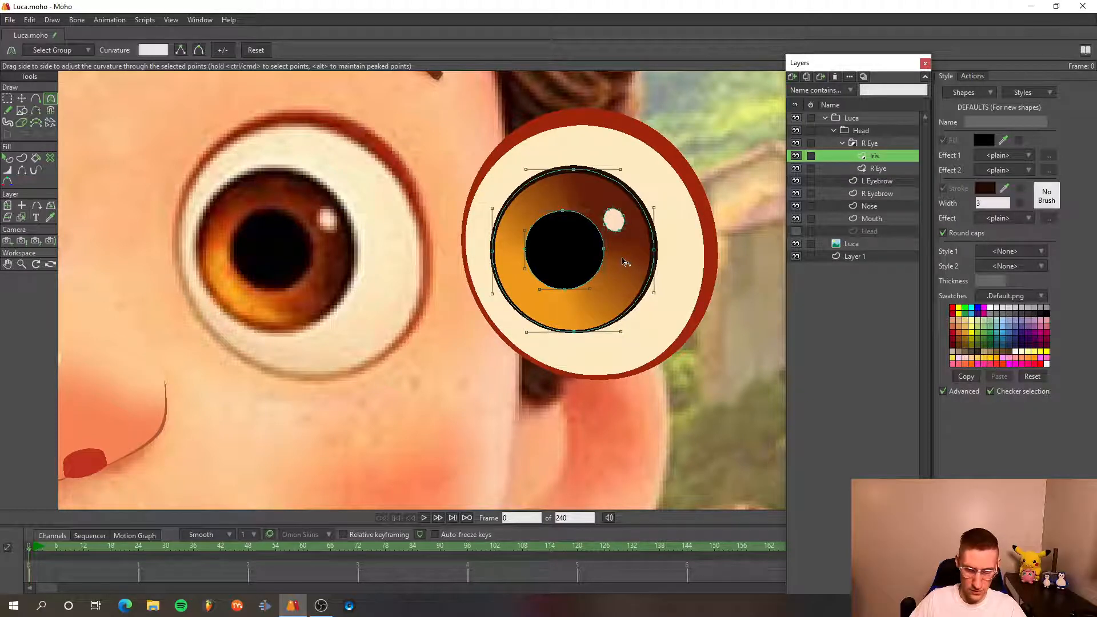
# - Compare the drawn iris, pupil and highlight with the reference eye from different distances
pyautogui.scroll(-3, 626, 262)
pyautogui.scroll(1, 658, 246)
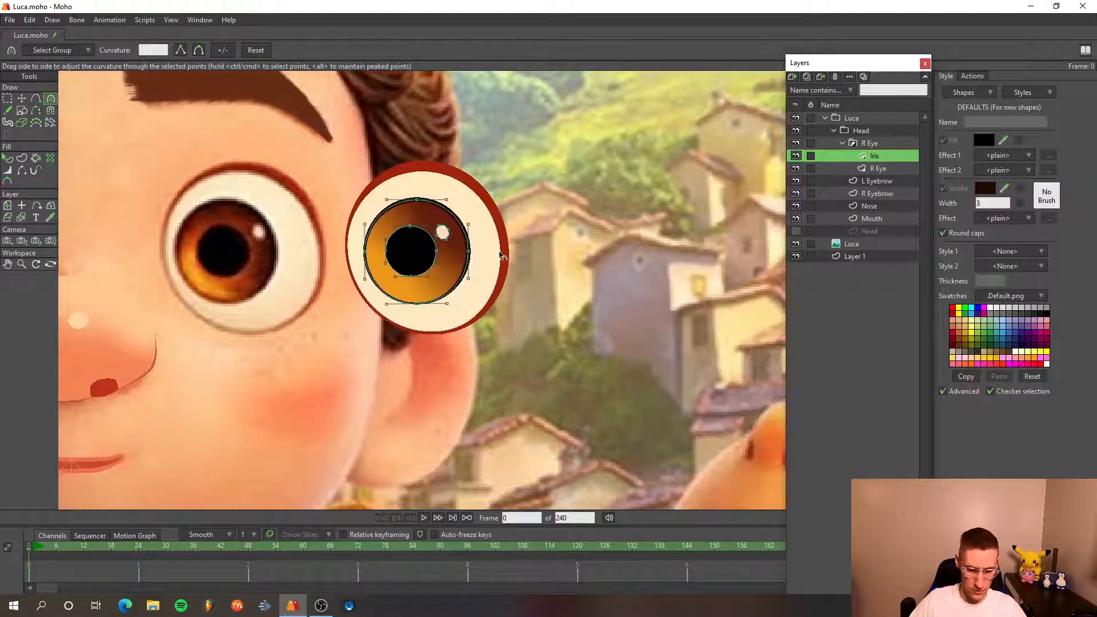
pyautogui.scroll(-3, 501, 255)
pyautogui.scroll(4, 443, 264)
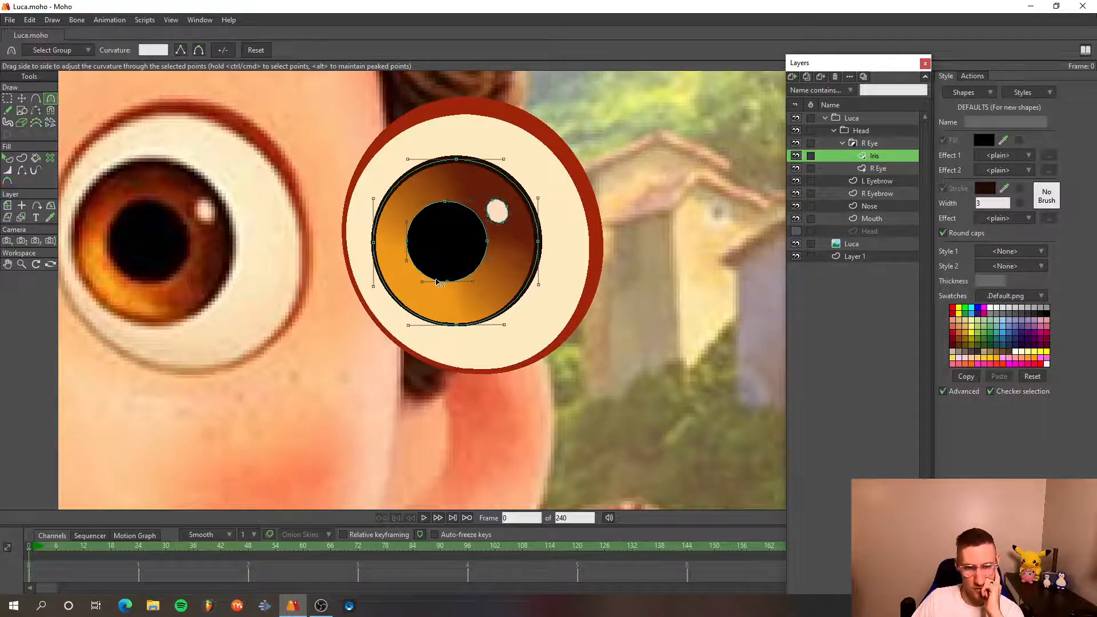
pyautogui.scroll(-2, 438, 282)
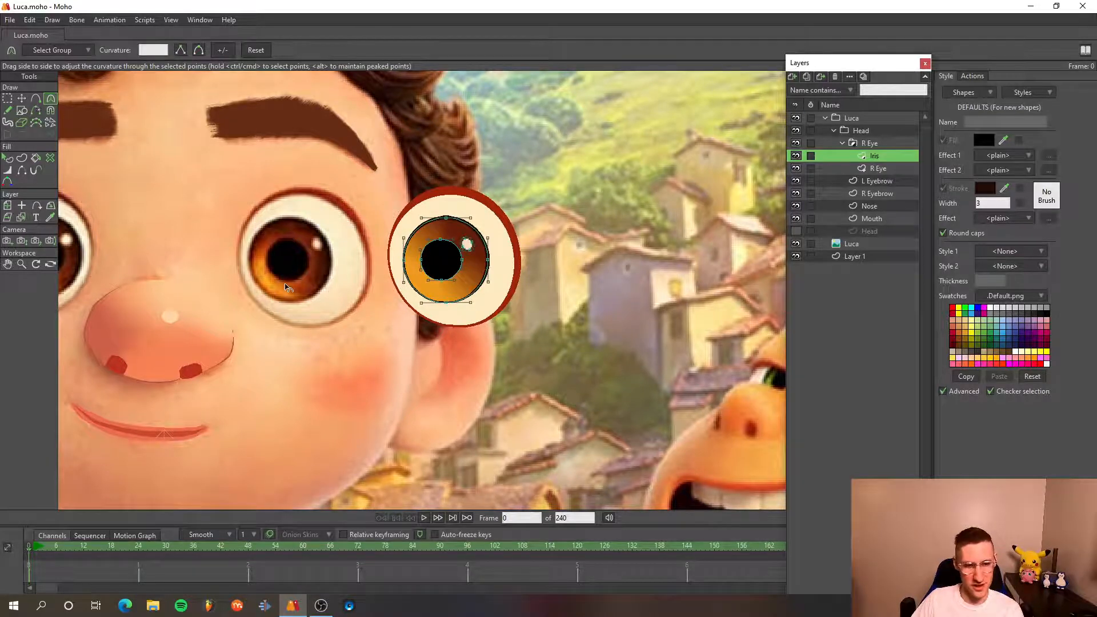
pyautogui.scroll(5, 289, 282)
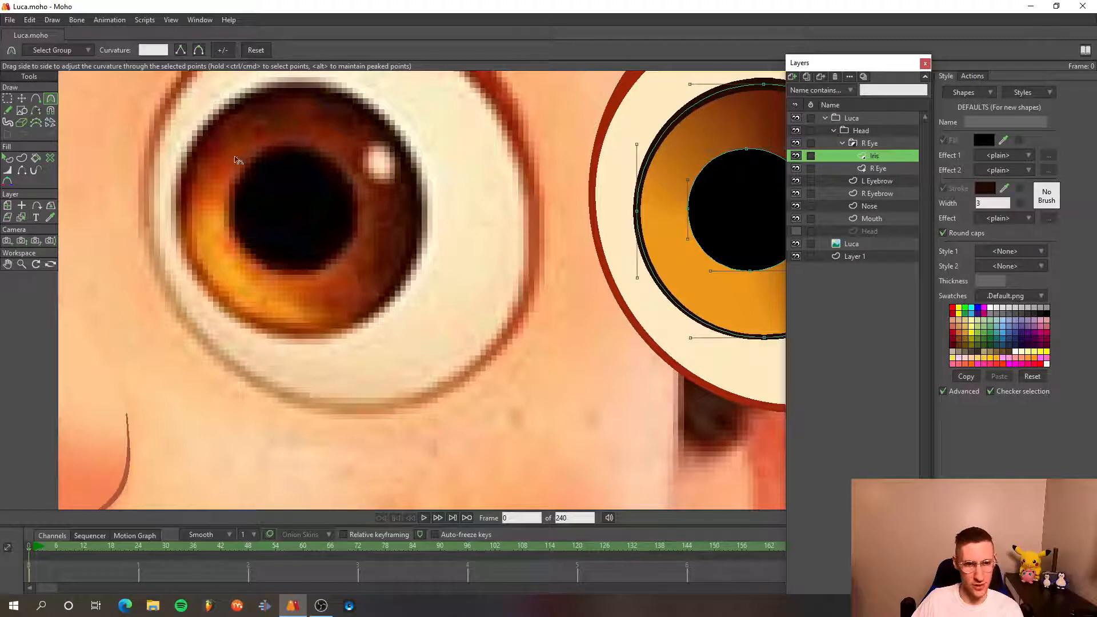
pyautogui.scroll(-2, 313, 247)
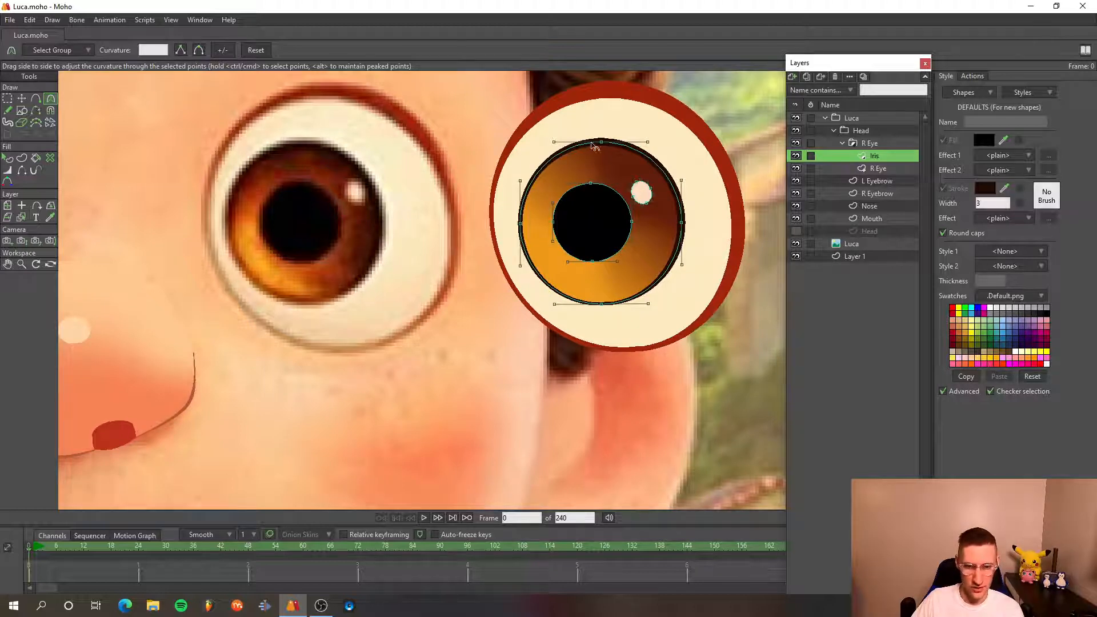
# - Set the point colour of the iris's top point to the dark red sampled from the upper part of the reference iris
pyautogui.click(8, 181)
pyautogui.click(606, 144)
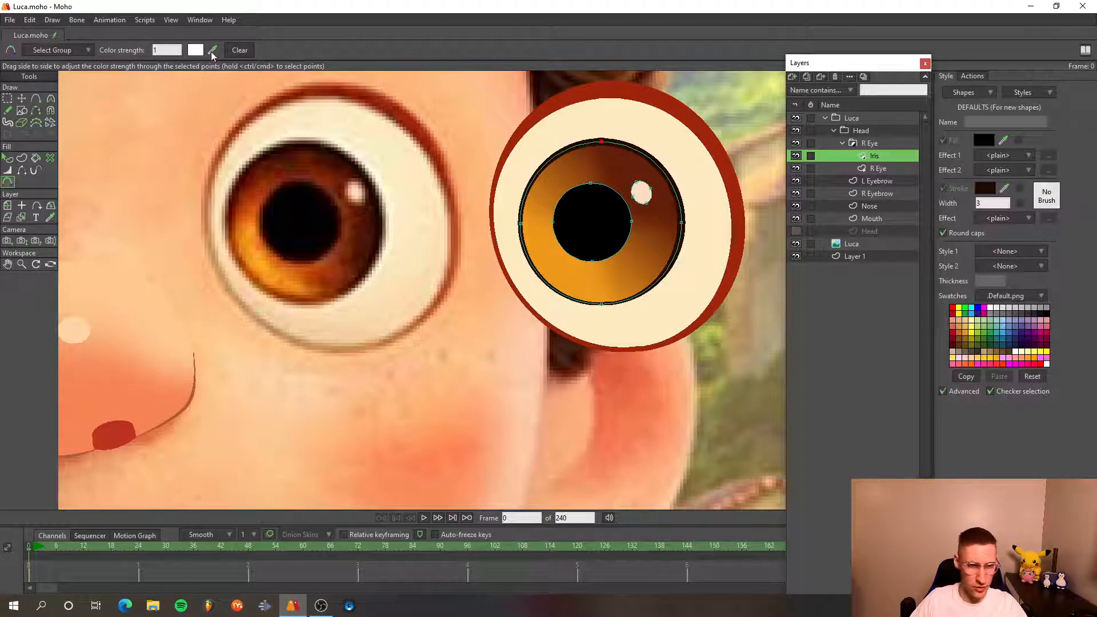
pyautogui.moveTo(214, 50); pyautogui.dragTo(284, 168)
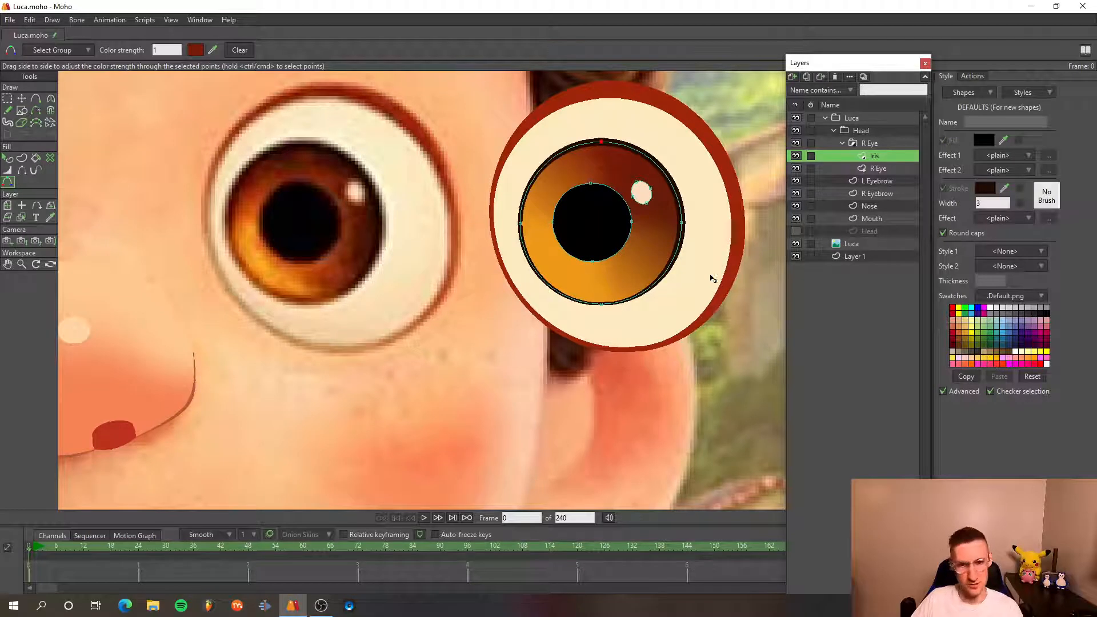
# - Set the point colour of the iris's right point to the dark brown sampled from the right side of the reference iris
pyautogui.click(683, 223)
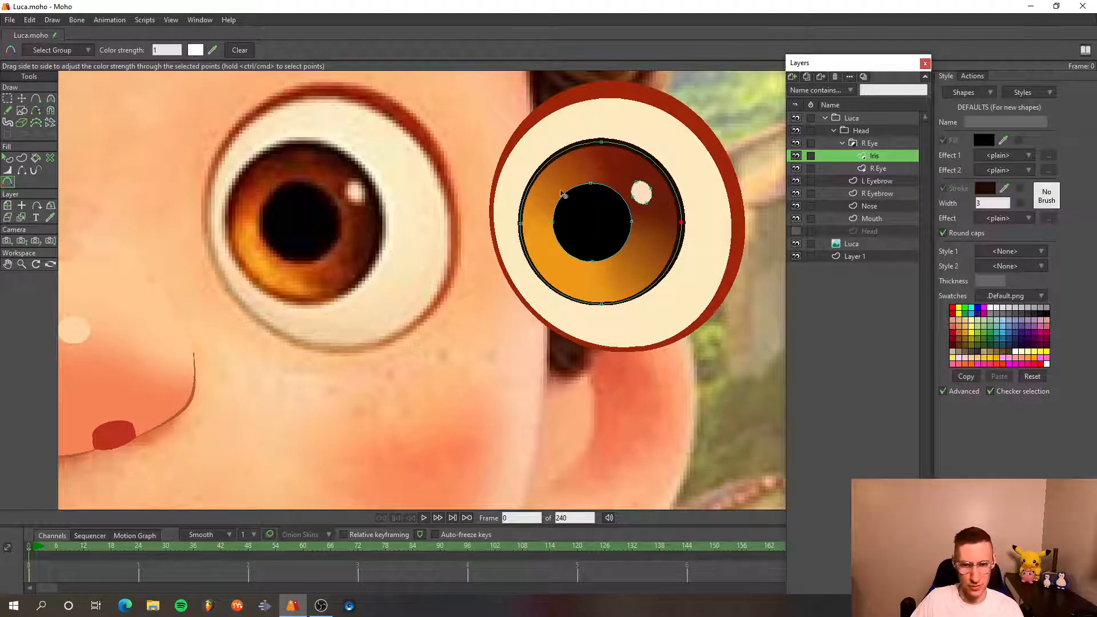
pyautogui.click(212, 50)
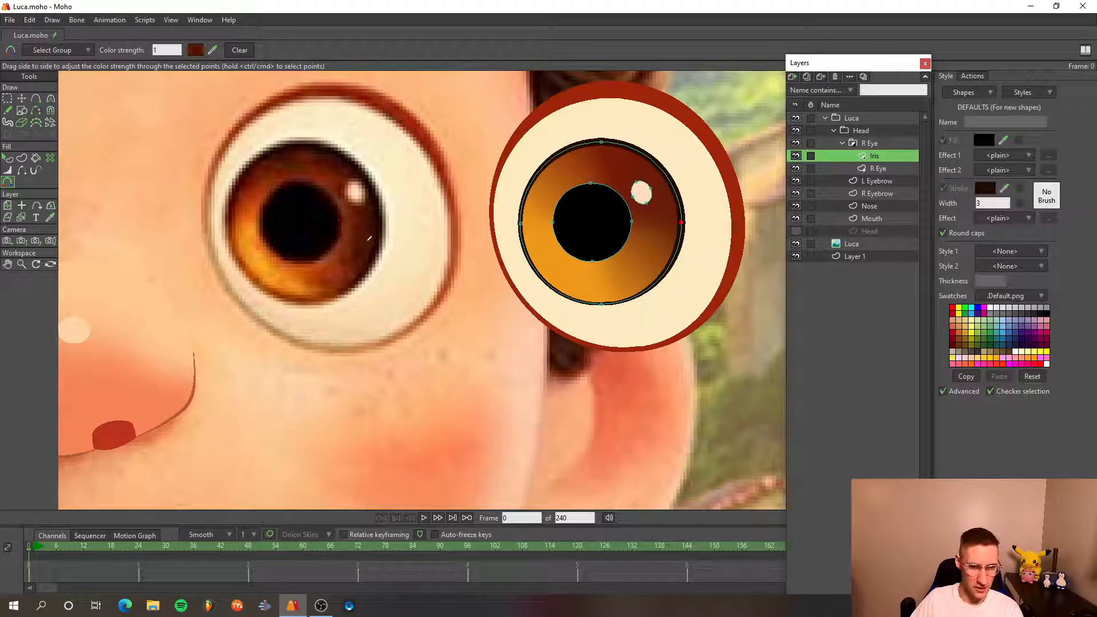
pyautogui.click(372, 246)
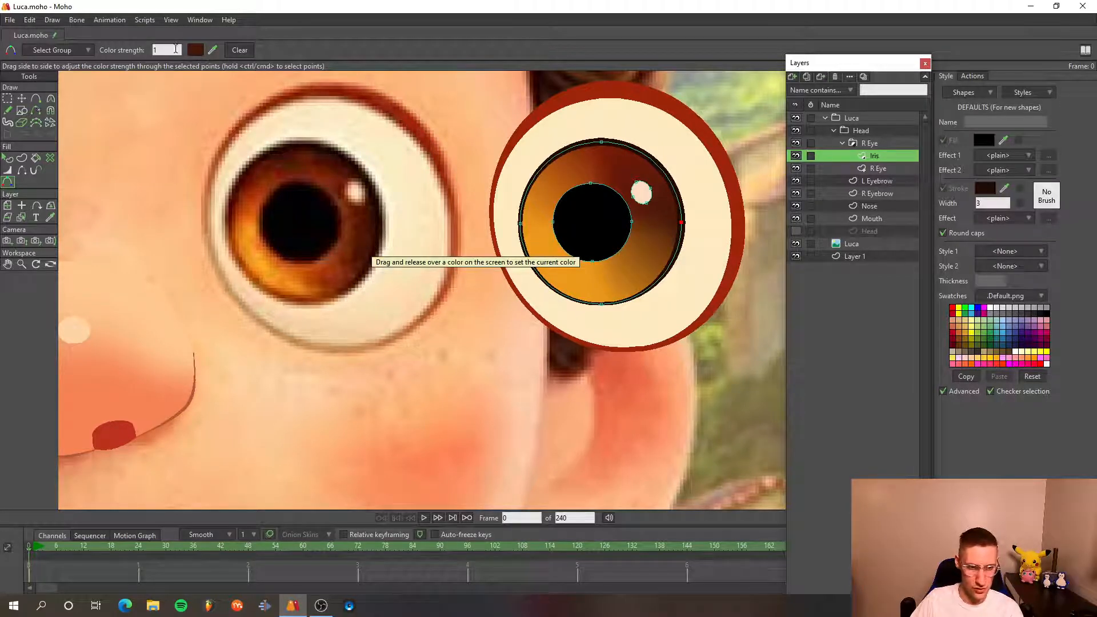
# - Try a colour strength of 3 on the iris's right point
pyautogui.scroll(4, 176, 49)
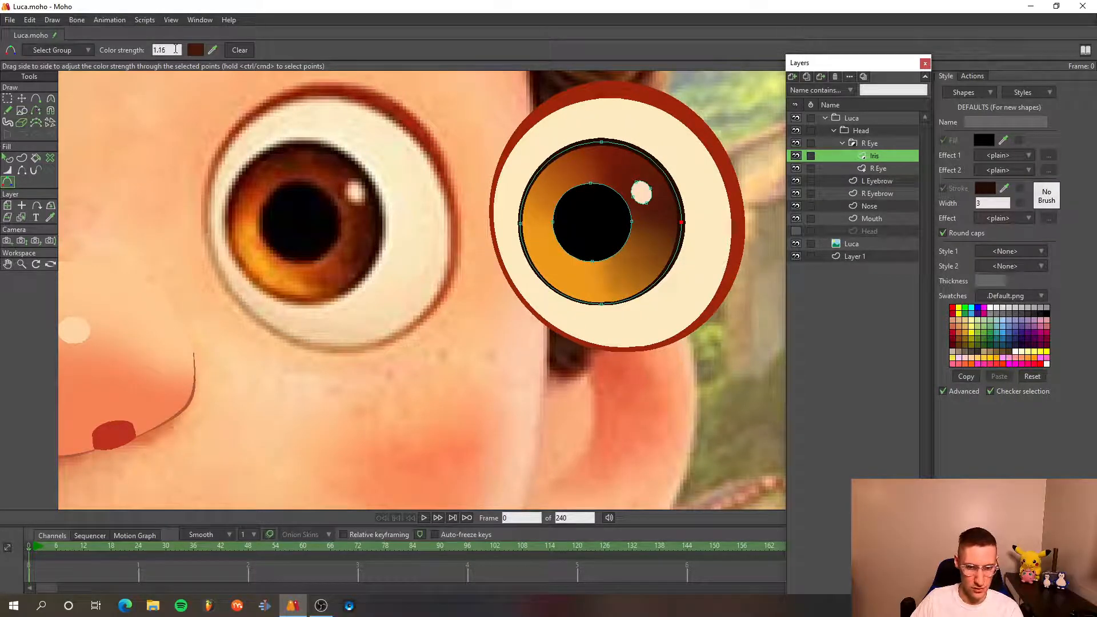
pyautogui.scroll(5, 176, 50)
pyautogui.scroll(1, 176, 49)
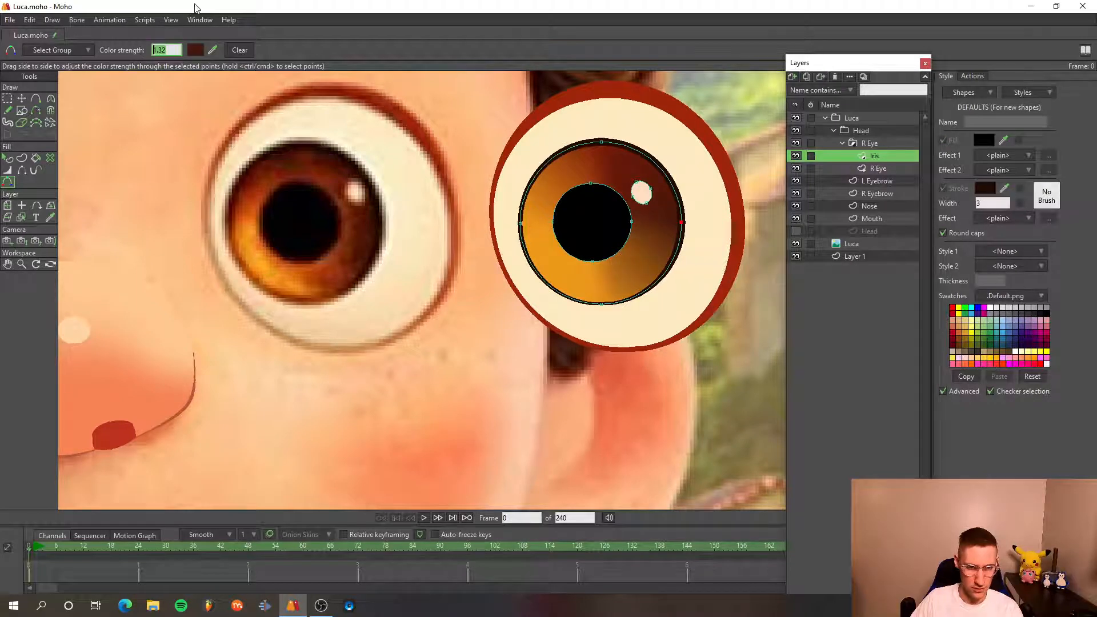
pyautogui.write('3')
pyautogui.press('Return')
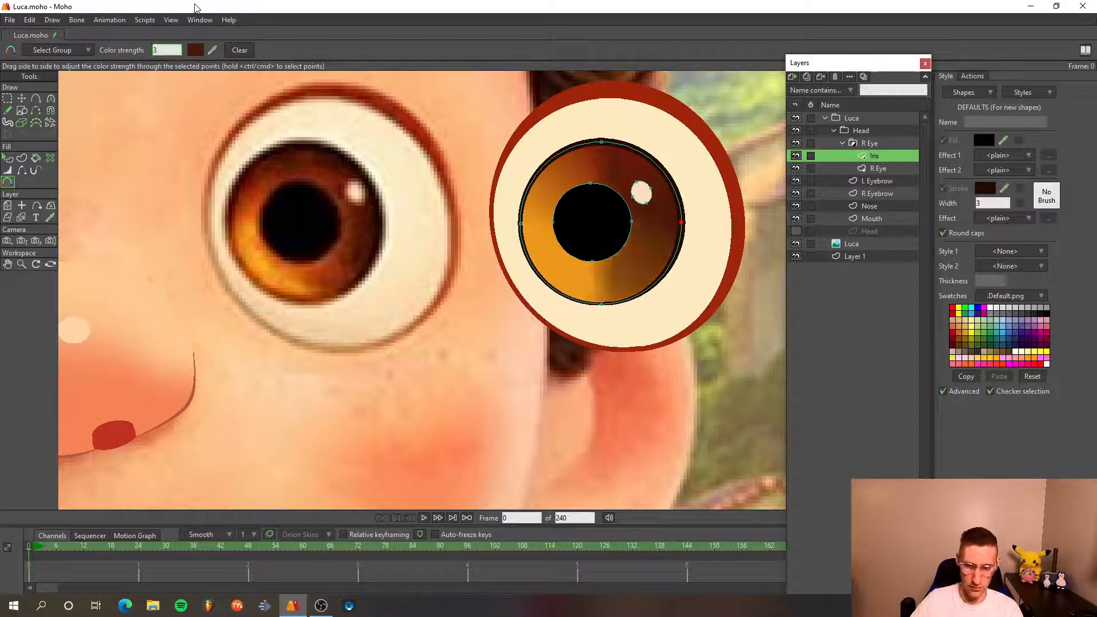
# - Set the colour strength of the iris's right point to 2.50
pyautogui.doubleClick(172, 54)
pyautogui.press('BackSpace')
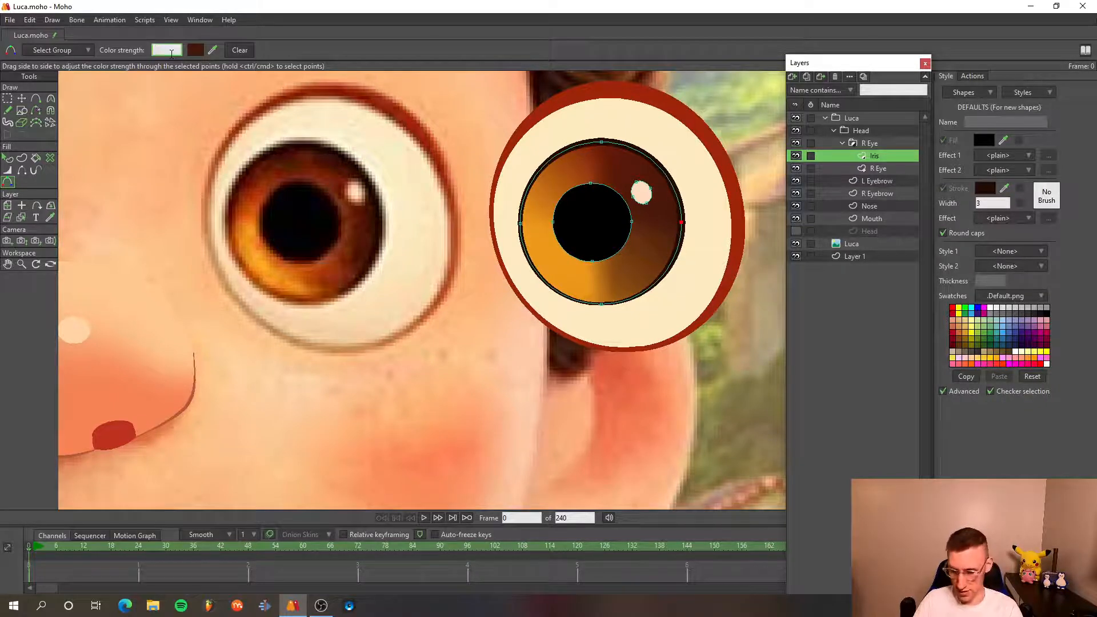
pyautogui.write('2.50')
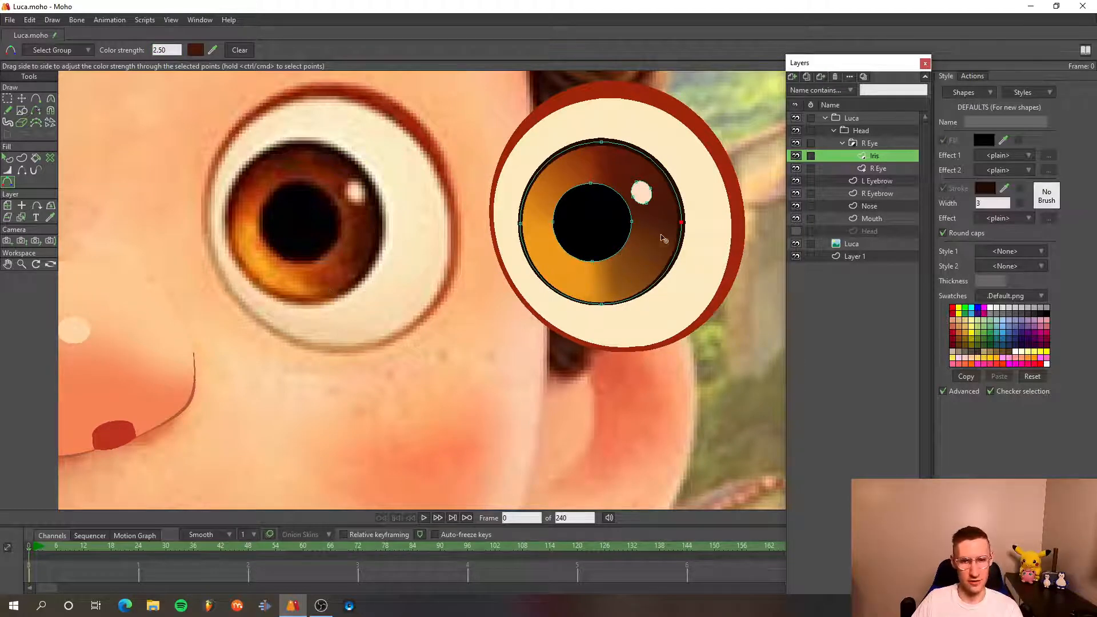
# - Set the colour strength of the iris's top point to 2 and compare the shading with the reference iris
pyautogui.click(603, 143)
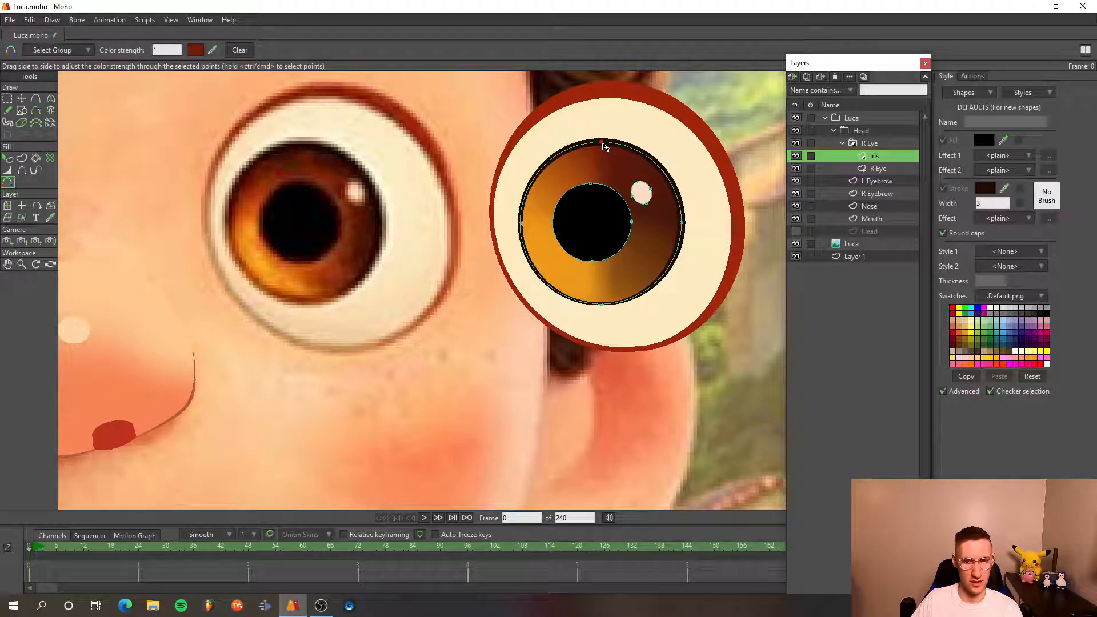
pyautogui.click(169, 50)
pyautogui.write('2')
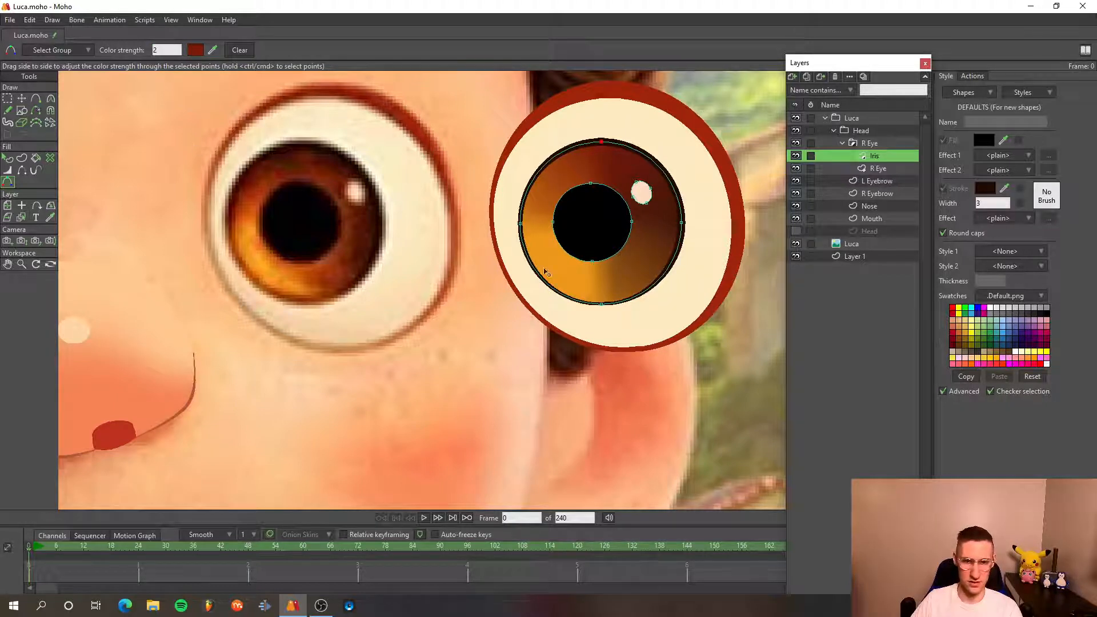
pyautogui.scroll(-6, 604, 242)
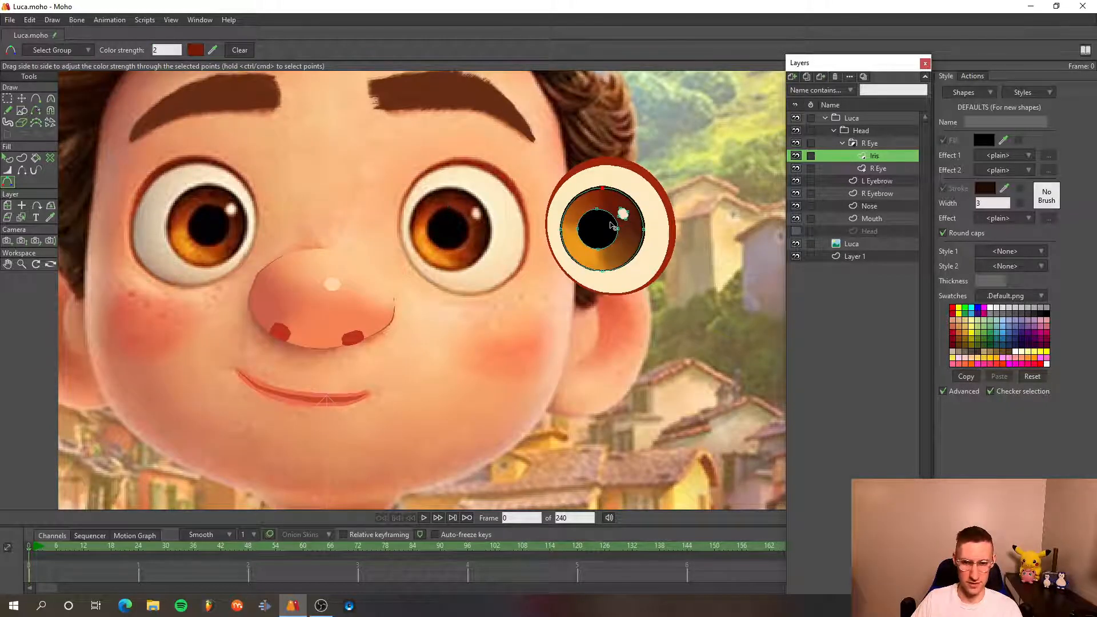
pyautogui.scroll(5, 613, 226)
pyautogui.scroll(2, 434, 278)
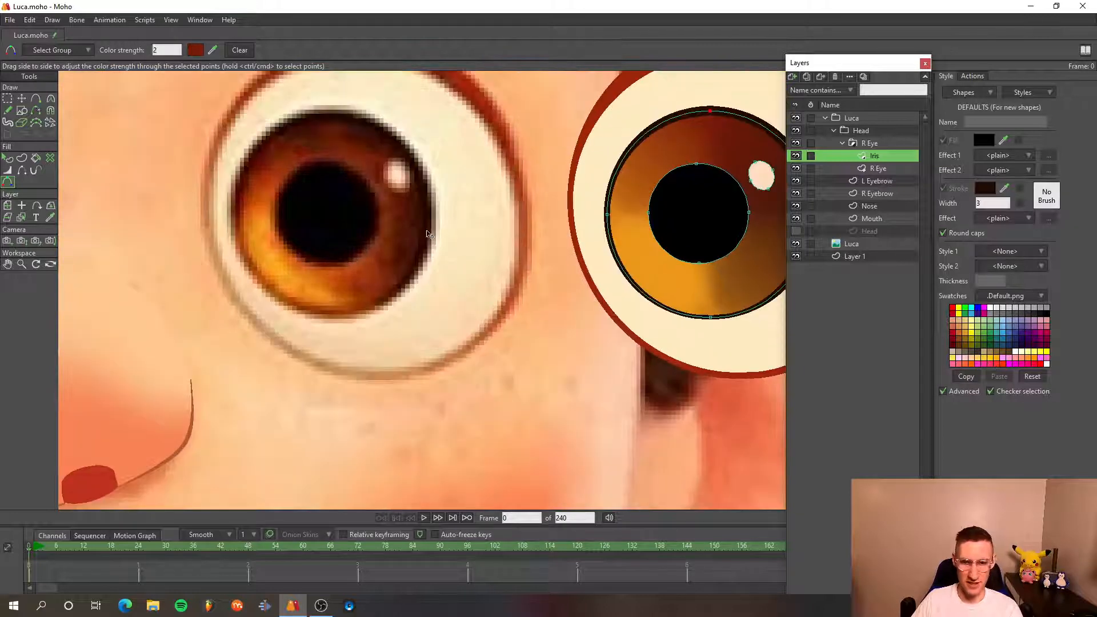
pyautogui.scroll(-1, 462, 228)
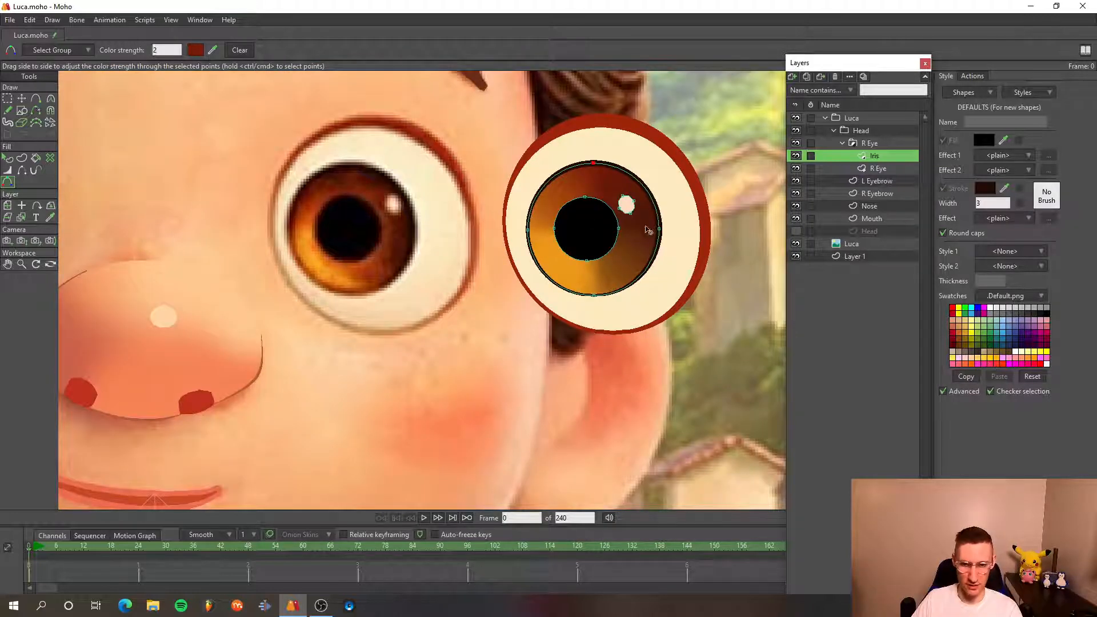
# - Move the whole R Eye group horizontally onto the matching reference eye, at about X -0.2305
pyautogui.scroll(-3, 652, 223)
pyautogui.scroll(1, 663, 213)
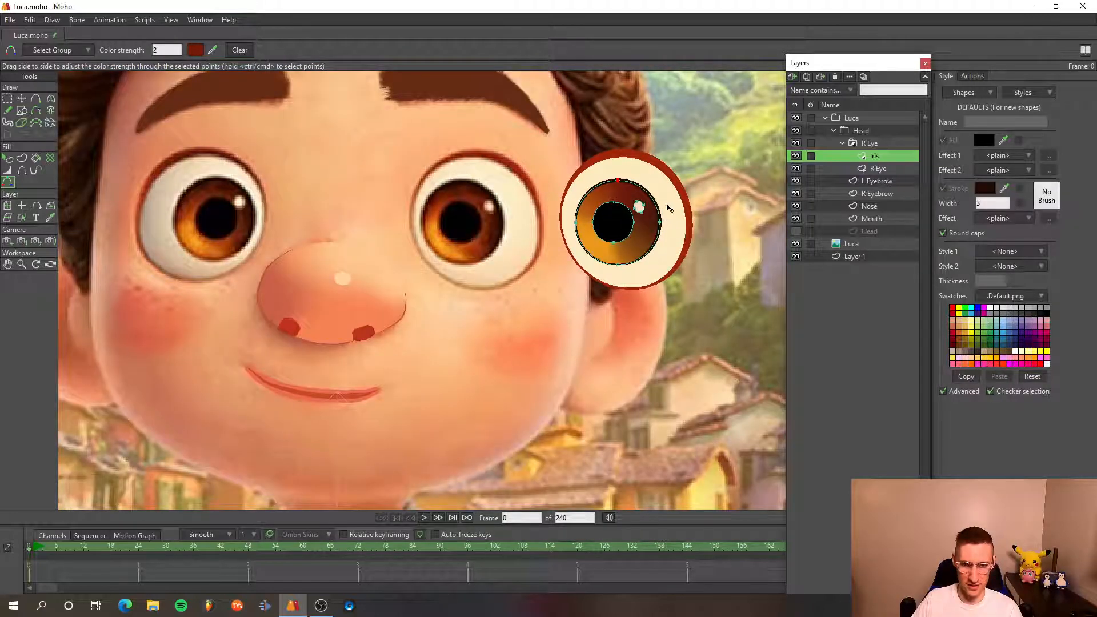
pyautogui.click(859, 141)
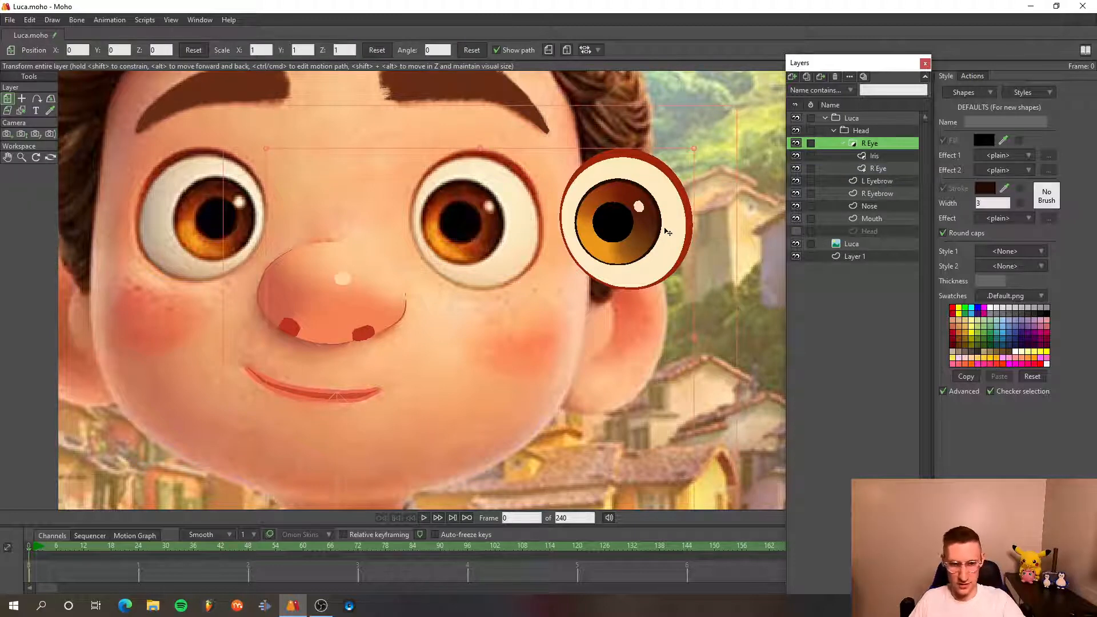
pyautogui.moveTo(664, 232); pyautogui.dragTo(519, 242)
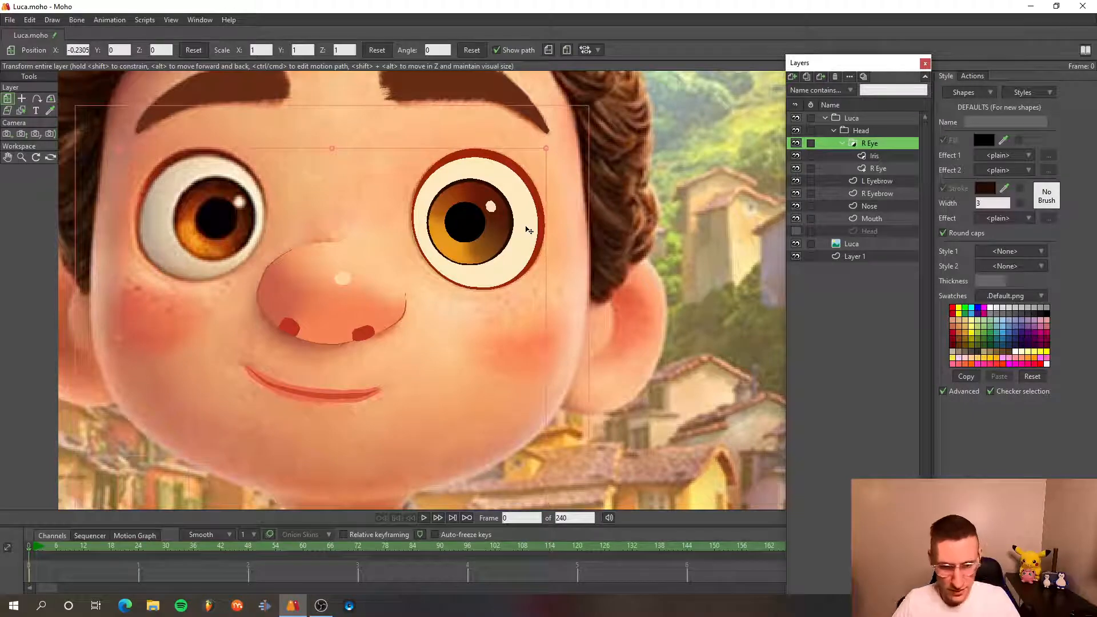
# - Render the current frame and compare the drawn eye with the reference's other eye at several magnifications
pyautogui.hotkey('ctrl', 'r')
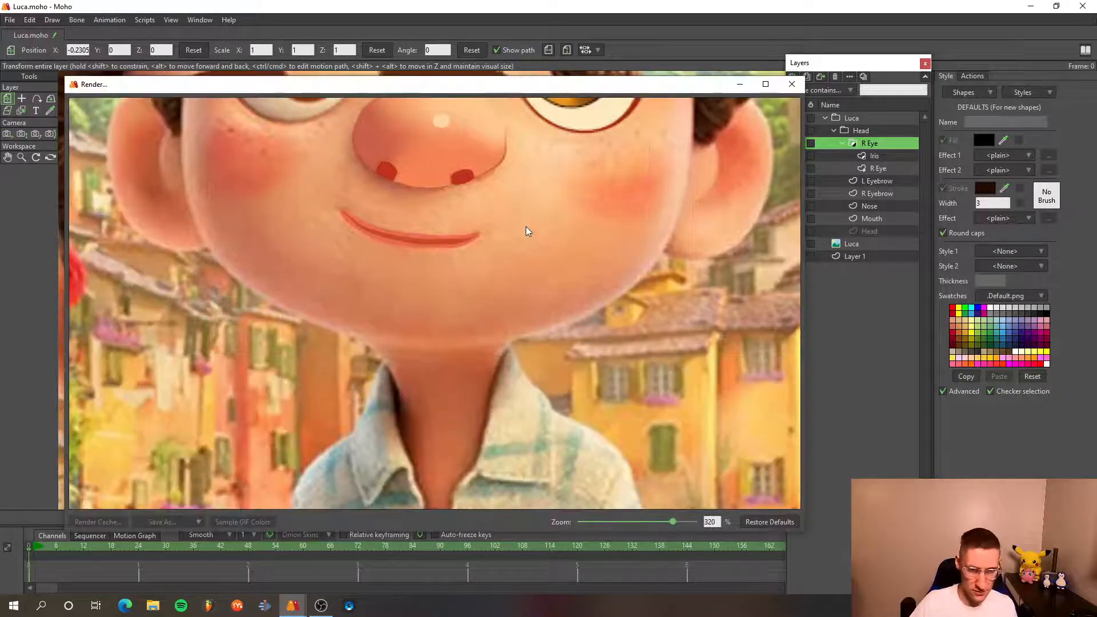
pyautogui.scroll(-5, 526, 226)
pyautogui.moveTo(621, 198); pyautogui.dragTo(618, 275)
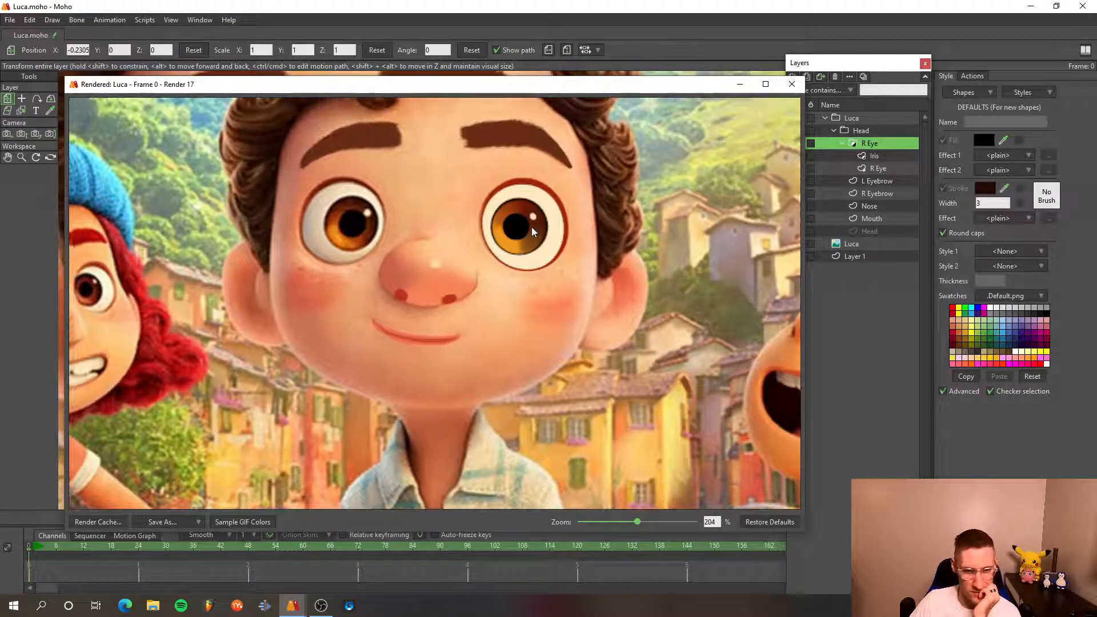
pyautogui.scroll(4, 531, 228)
pyautogui.scroll(1, 531, 228)
pyautogui.moveTo(667, 210); pyautogui.dragTo(662, 325)
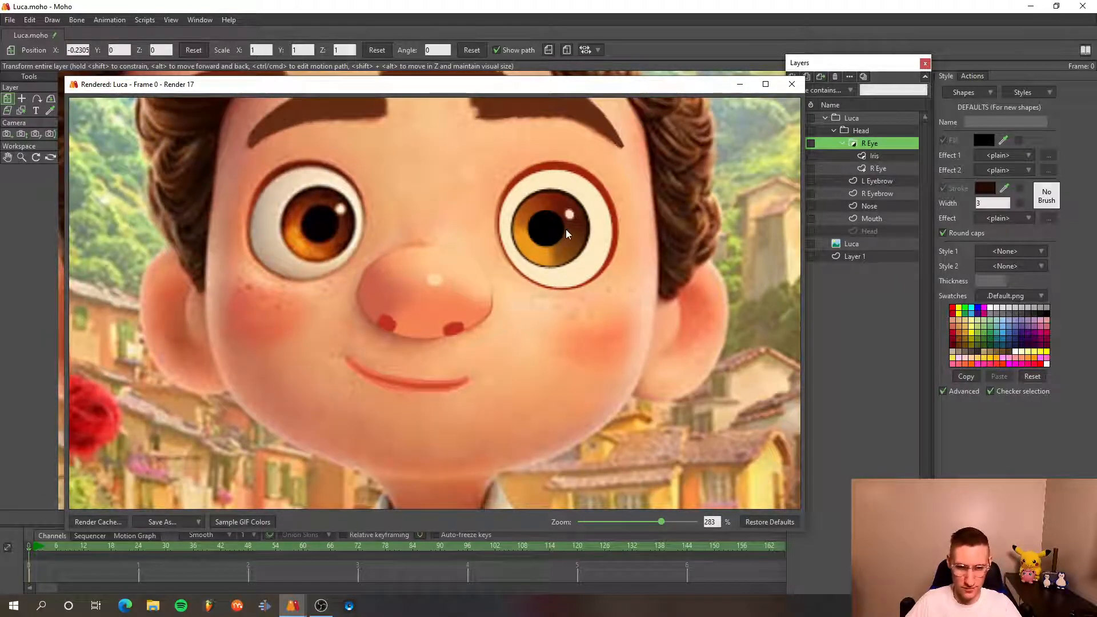
pyautogui.scroll(-3, 566, 228)
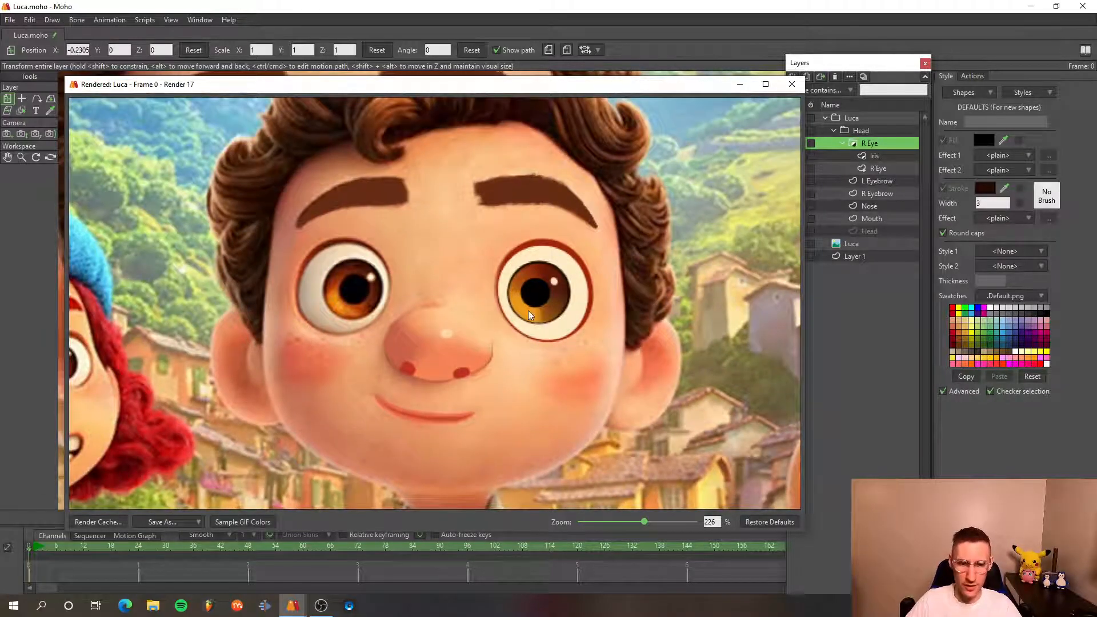
pyautogui.scroll(4, 528, 310)
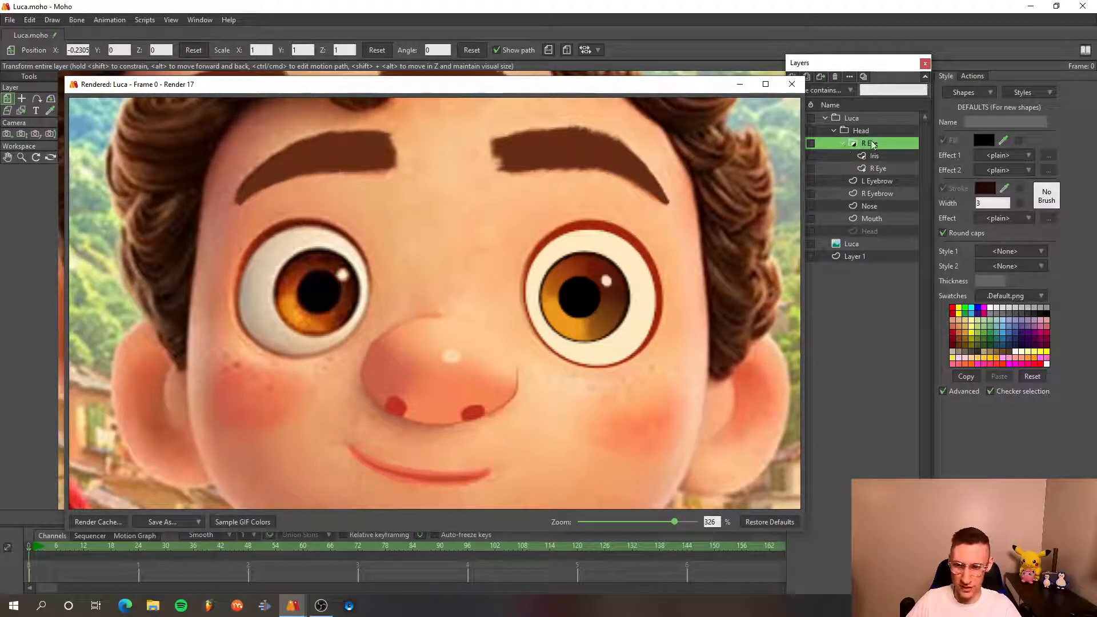
# - Duplicate the R Eye group and rename the copy L Eye
pyautogui.click(842, 144)
pyautogui.rightClick(864, 146)
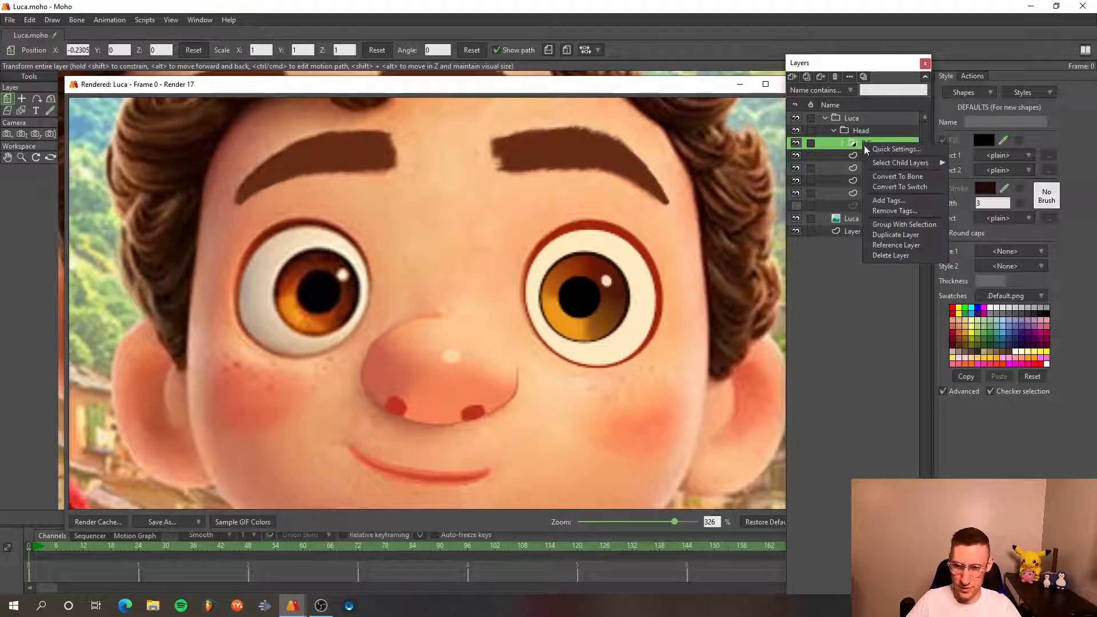
pyautogui.click(896, 235)
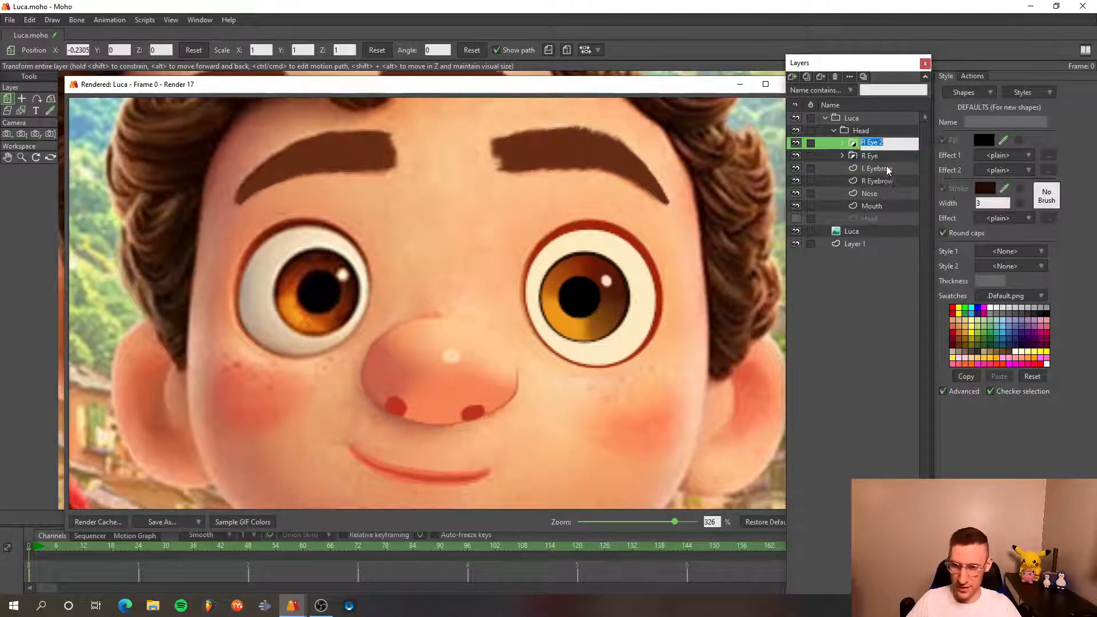
pyautogui.press('Home')
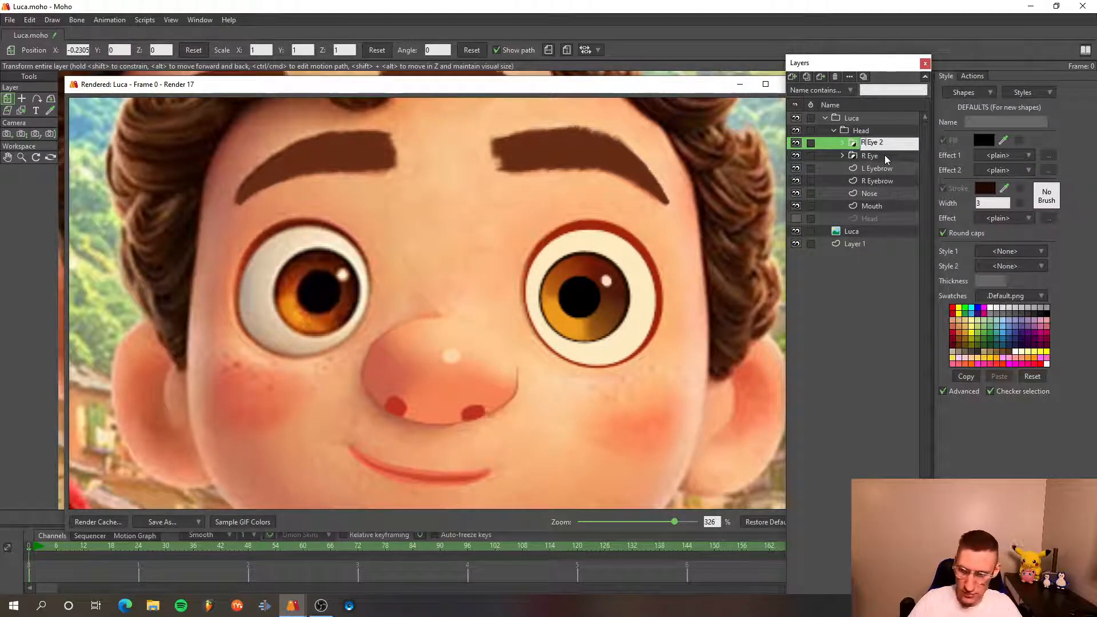
pyautogui.press('Delete')
pyautogui.press('Delete')
pyautogui.write('L')
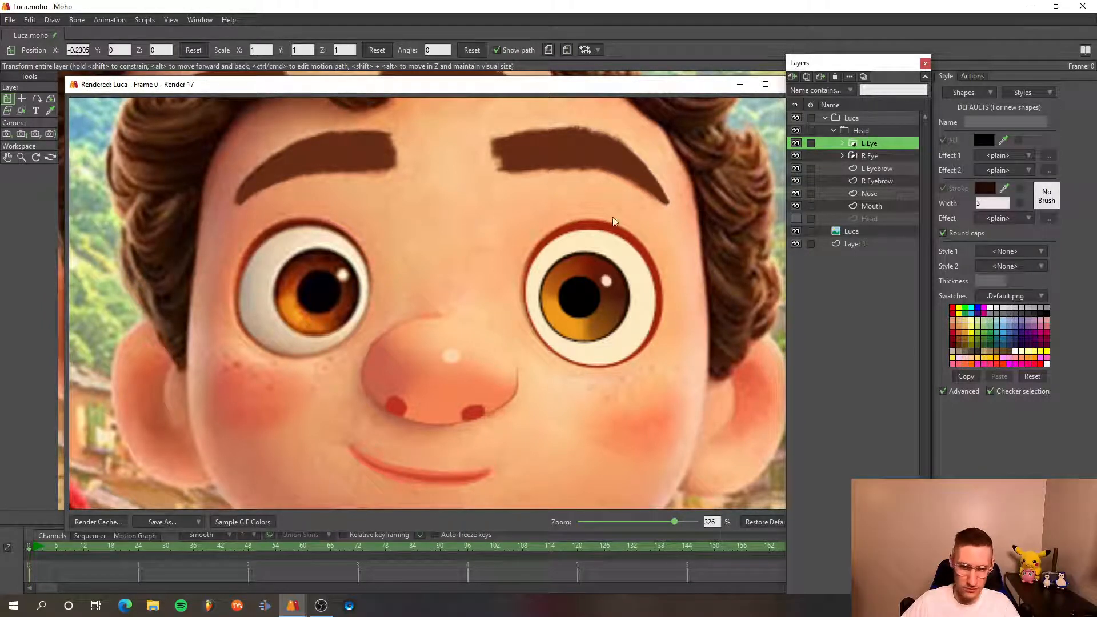
# - Check the face in the render preview, select the L Eye group, and close the preview
pyautogui.scroll(-5, 616, 234)
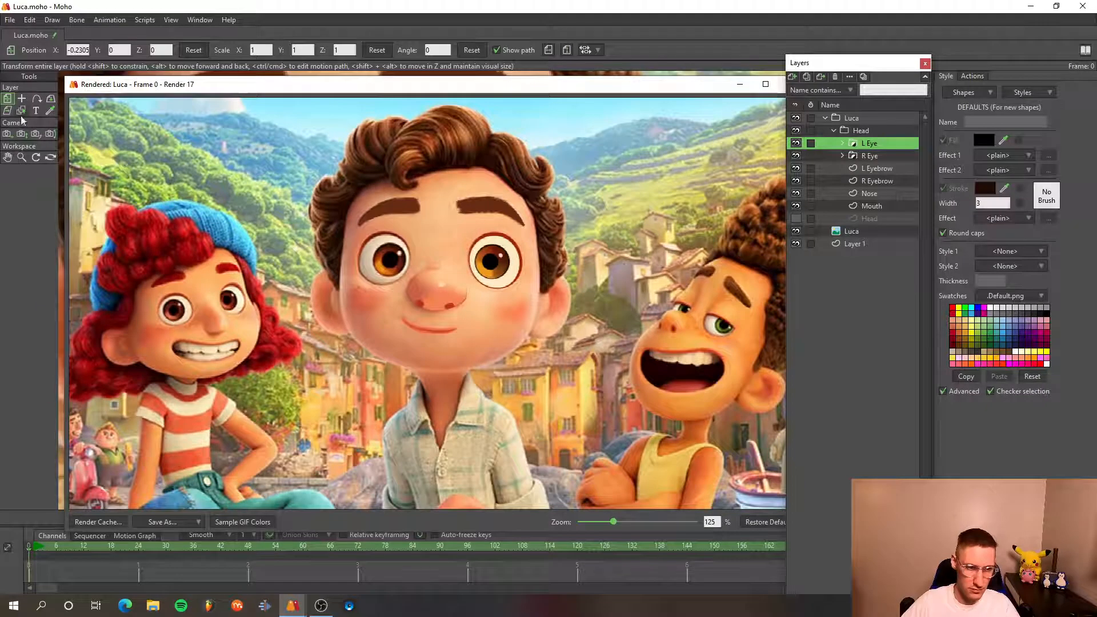
pyautogui.scroll(1, 482, 223)
pyautogui.click(873, 156)
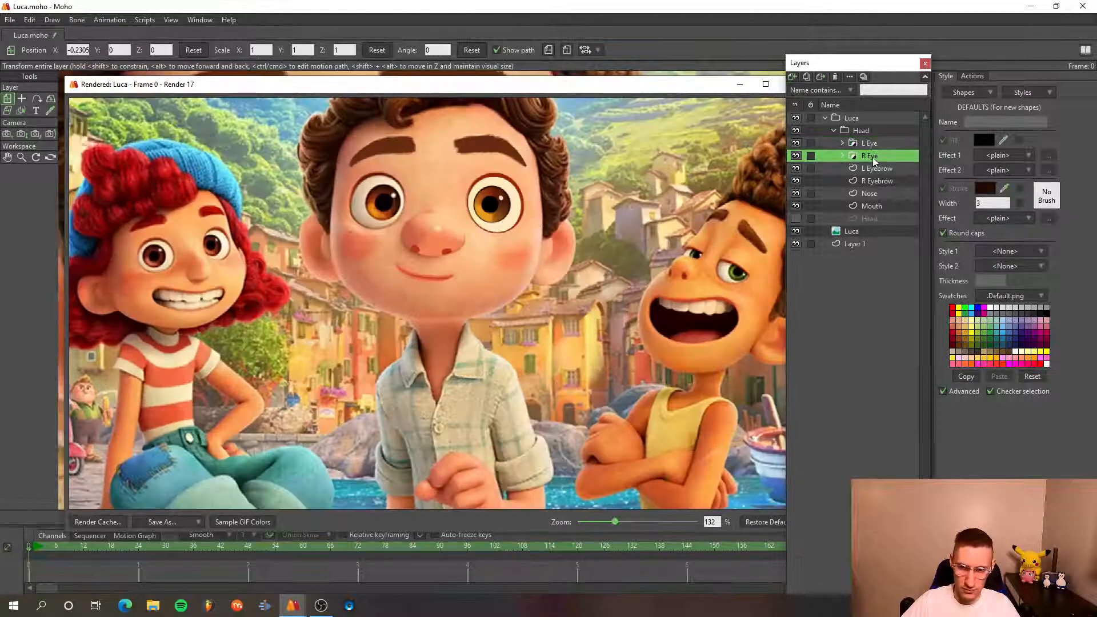
pyautogui.click(874, 146)
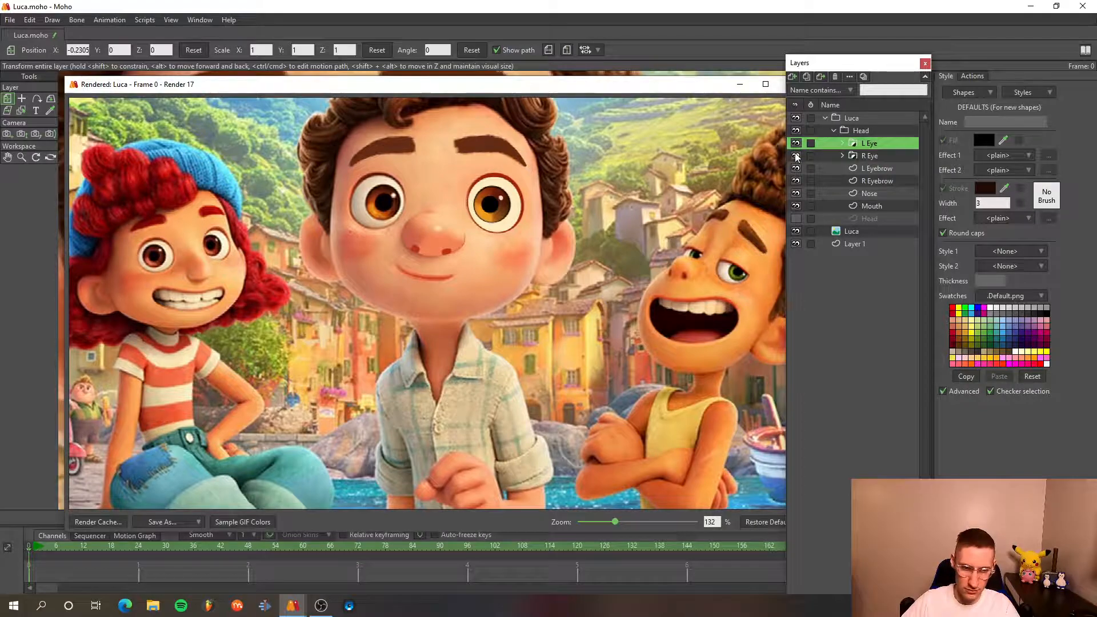
pyautogui.click(707, 86)
pyautogui.click(787, 86)
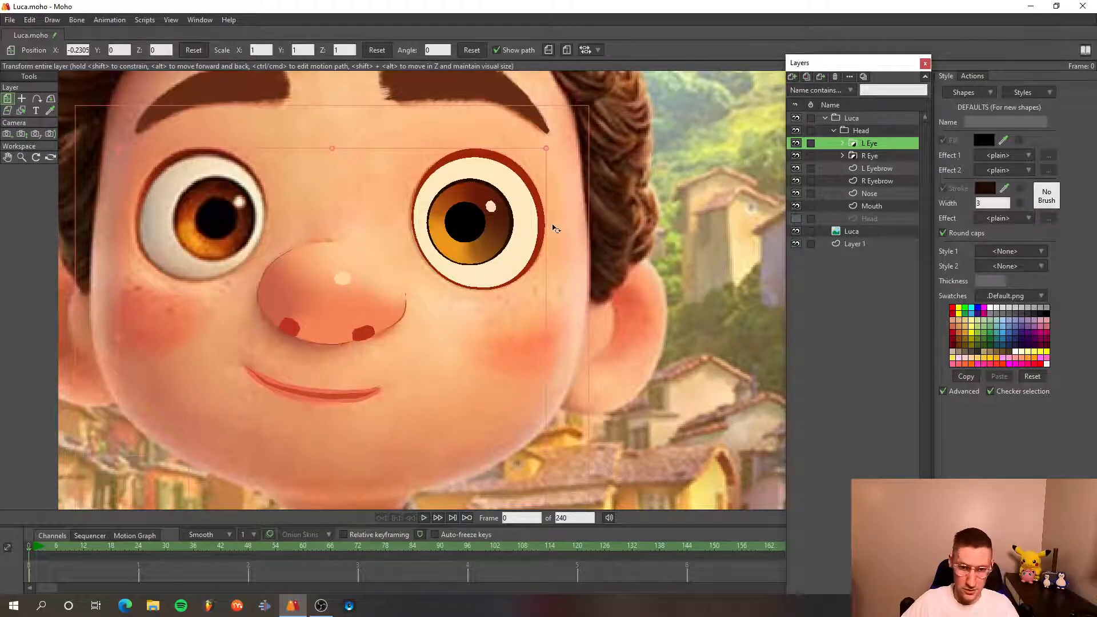
# - Flip the L Eye group horizontally and place it over the other reference eye, at about X 0.2355, Y 0.0084
pyautogui.scroll(-3, 392, 192)
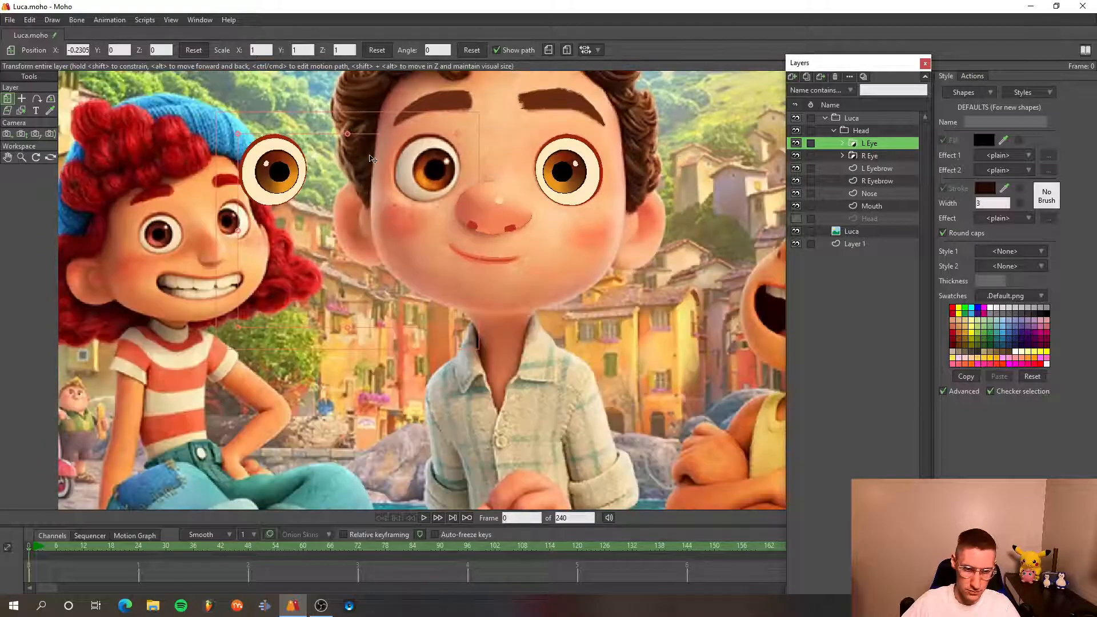
pyautogui.moveTo(355, 167); pyautogui.dragTo(506, 171)
pyautogui.scroll(5, 506, 170)
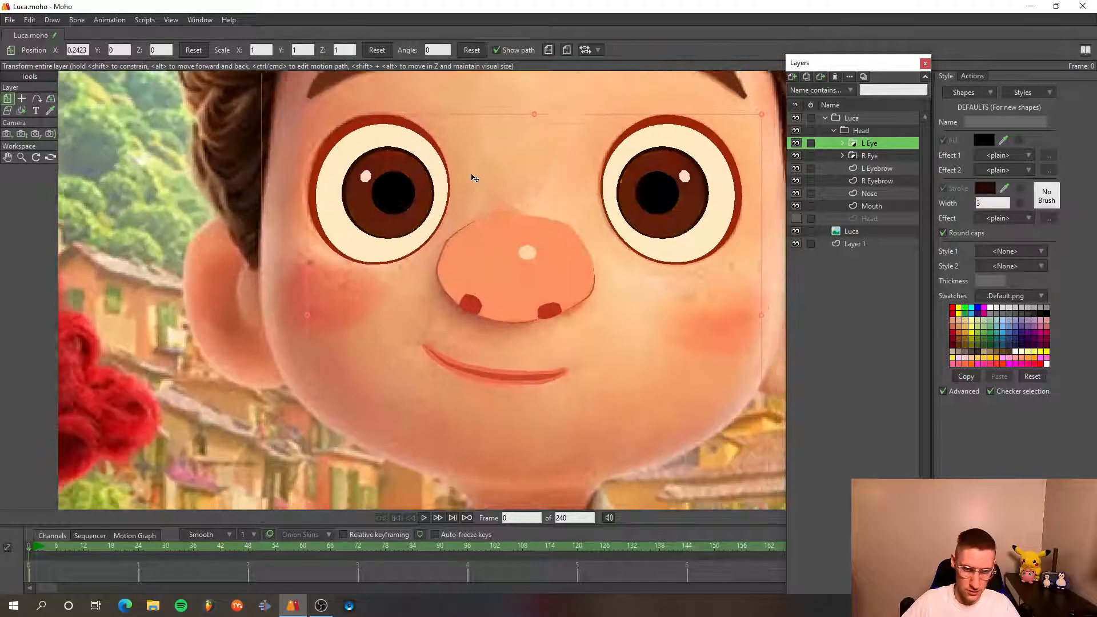
pyautogui.moveTo(447, 211)
pyautogui.mouseDown()
pyautogui.moveTo(436, 191)
pyautogui.moveTo(455, 177)
pyautogui.moveTo(443, 202)
pyautogui.mouseUp()
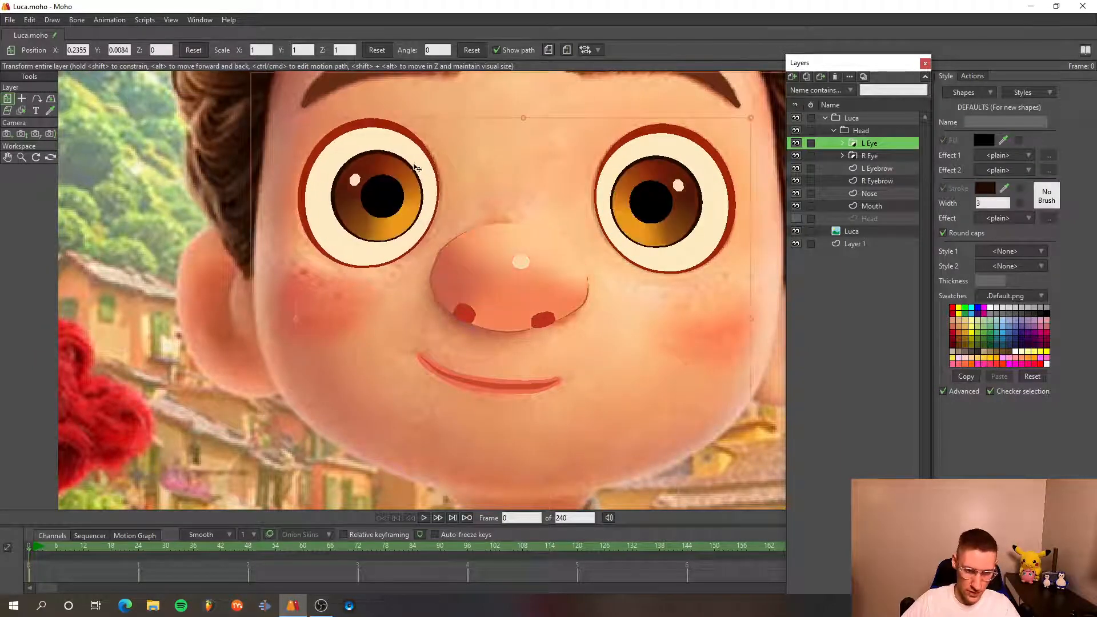
# - Scale the L Eye group uniformly to about 0.981 and reposition it at about X 0.2255, Y 0.0151
pyautogui.moveTo(297, 119); pyautogui.dragTo(303, 122)
pyautogui.moveTo(421, 257); pyautogui.dragTo(431, 191)
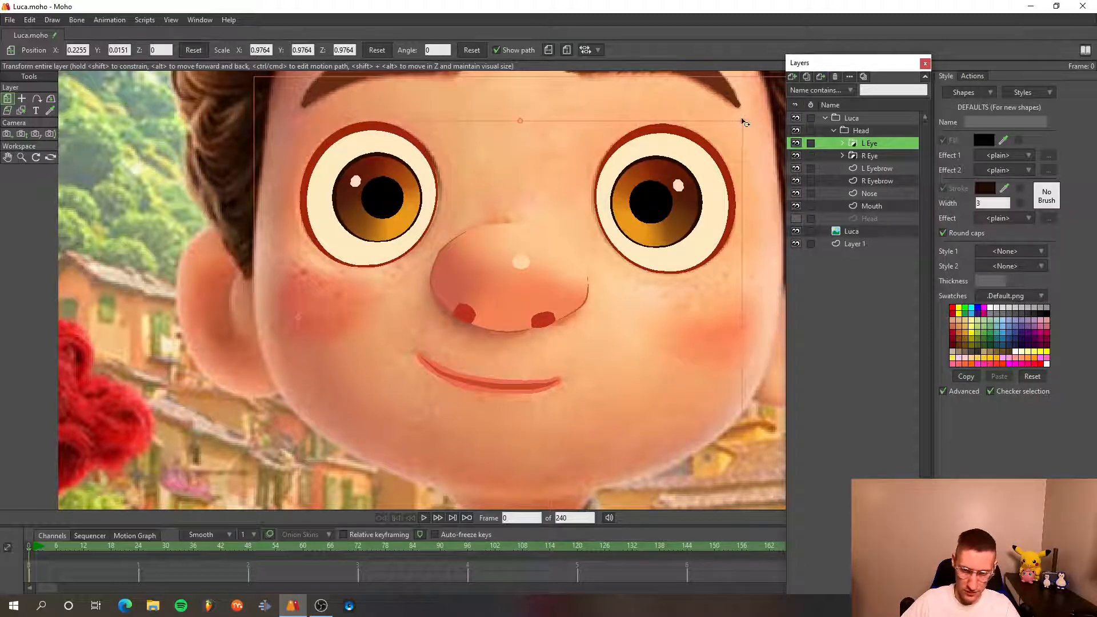
pyautogui.moveTo(744, 125); pyautogui.dragTo(743, 118)
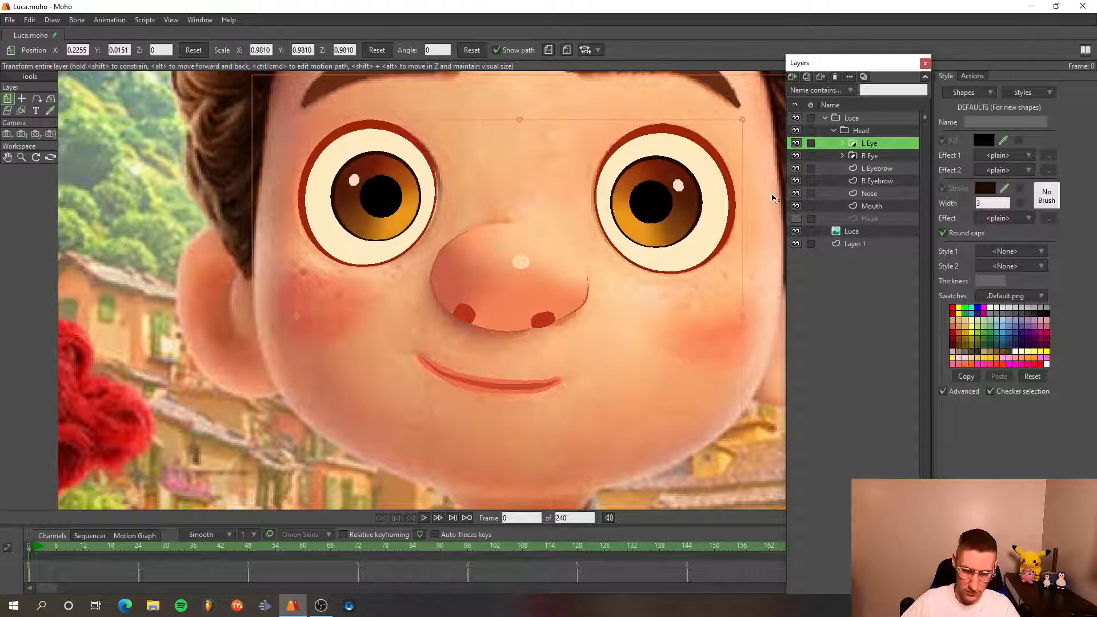
# - Adjust the L Eye group's horizontal scale to about 1.0186 and realign the group with the reference eye
pyautogui.moveTo(744, 320); pyautogui.dragTo(747, 318)
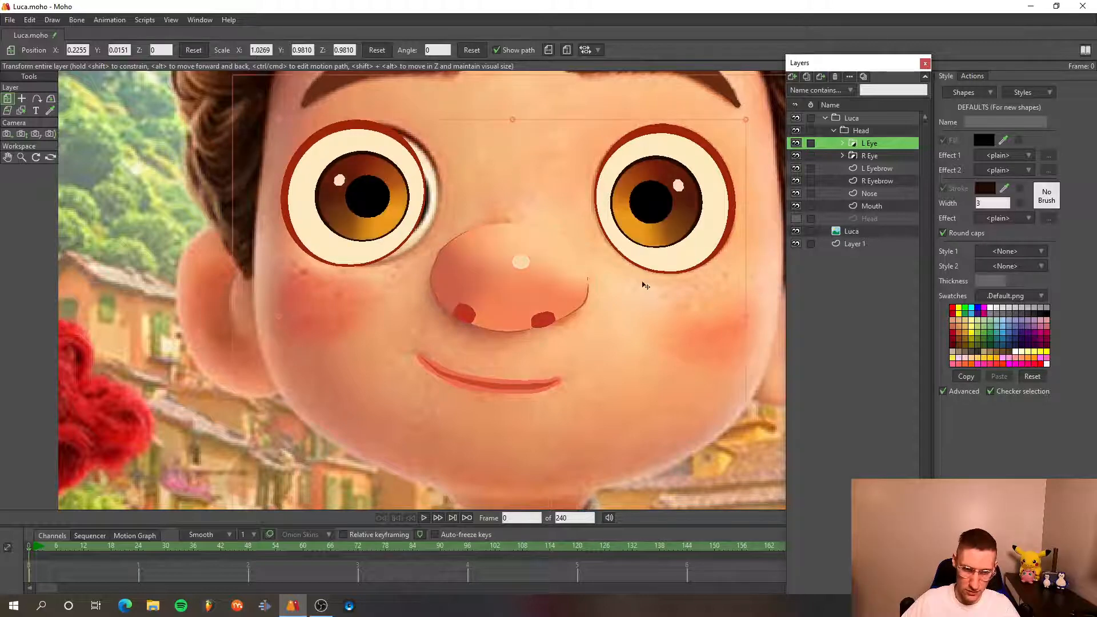
pyautogui.moveTo(472, 239); pyautogui.dragTo(486, 240)
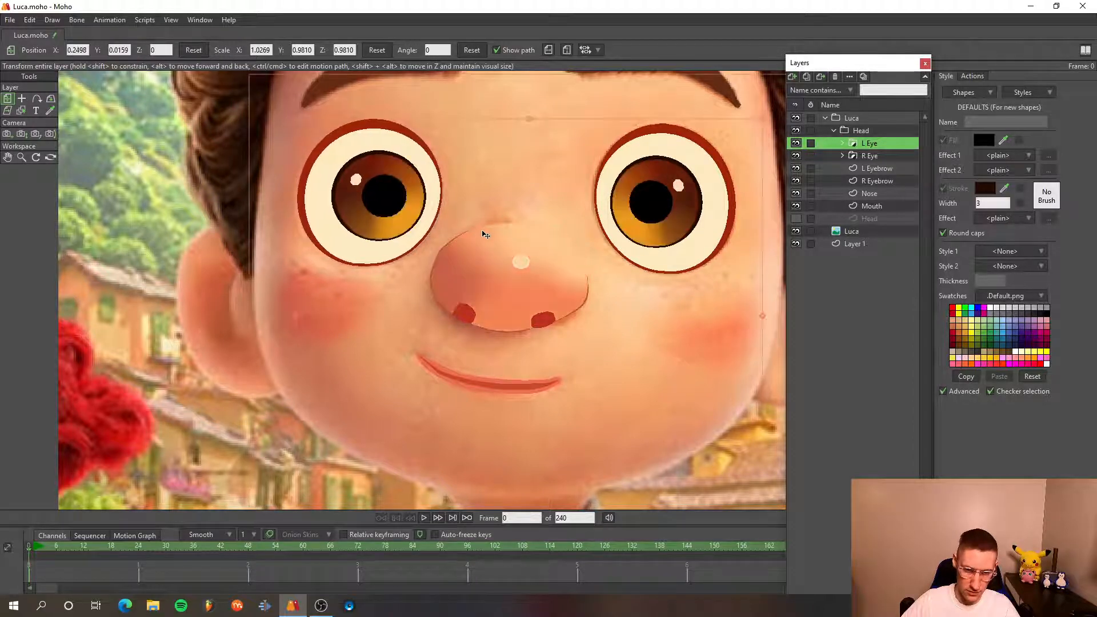
pyautogui.scroll(-3, 479, 252)
pyautogui.scroll(5, 323, 295)
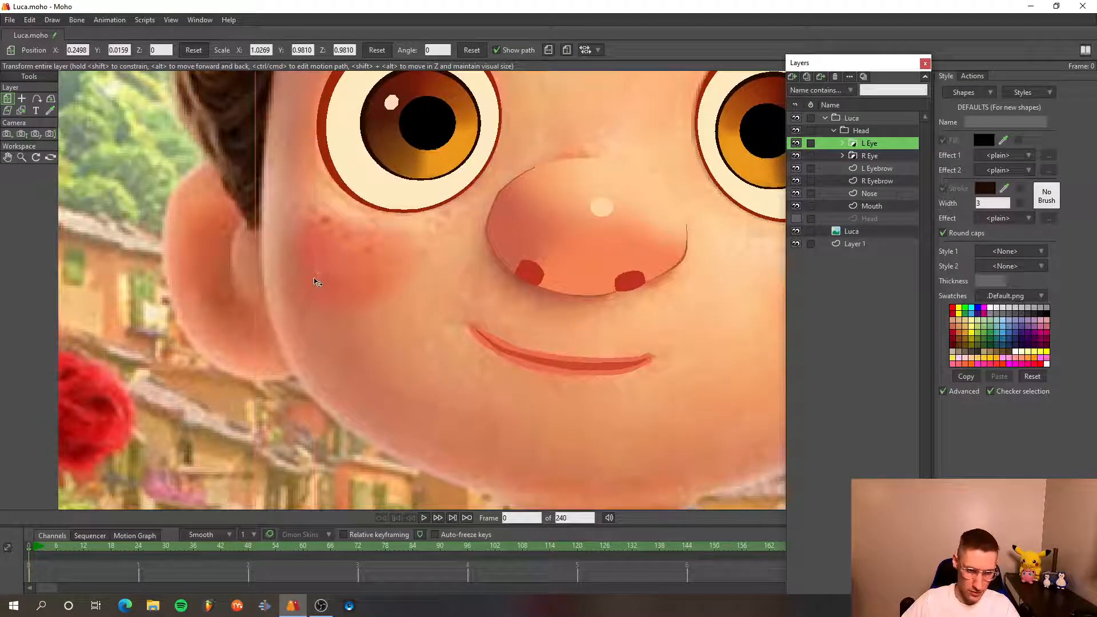
pyautogui.moveTo(313, 277); pyautogui.dragTo(318, 276)
pyautogui.scroll(-3, 552, 175)
pyautogui.moveTo(416, 262); pyautogui.dragTo(406, 252)
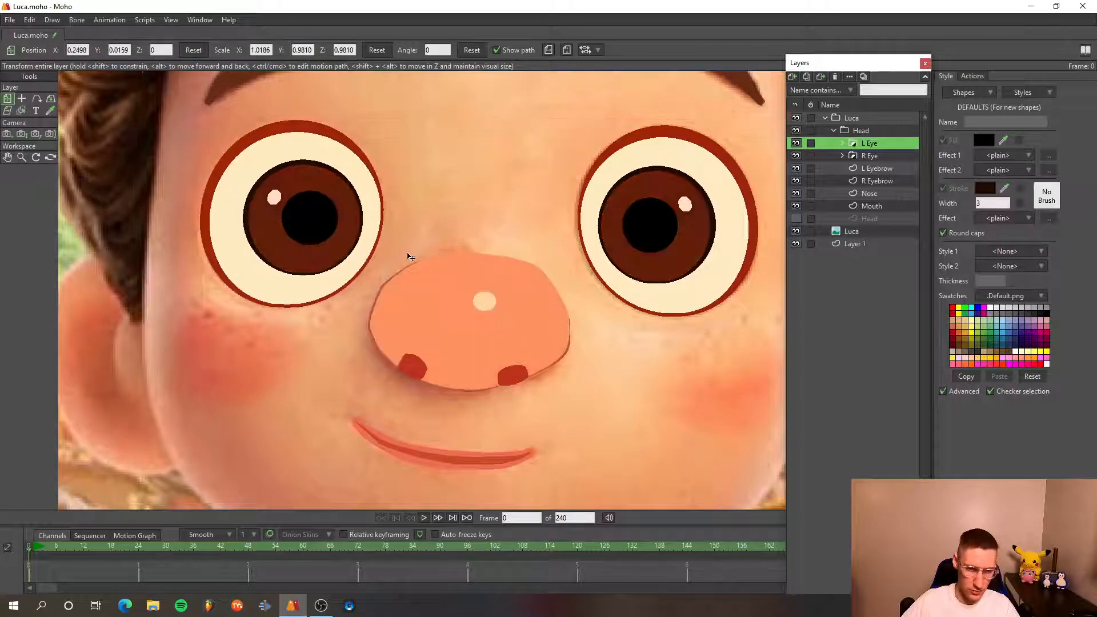
# - Check both eyes in the render preview, close it, and nudge the L Eye group to about X 0.2452, Y 0.0153
pyautogui.scroll(-3, 428, 243)
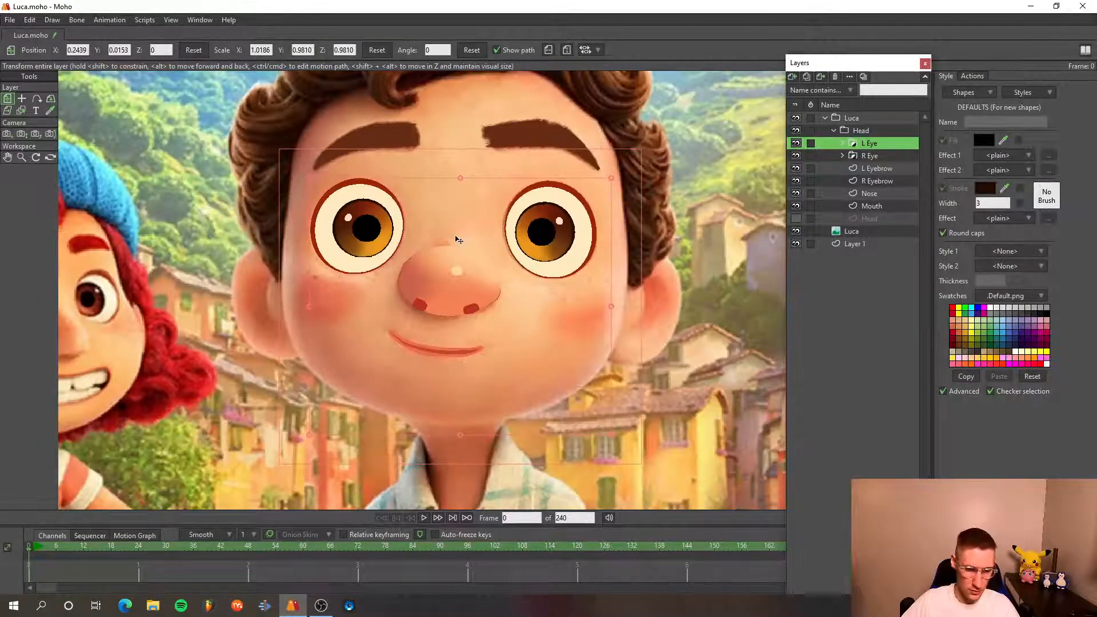
pyautogui.hotkey('ctrl', 'r')
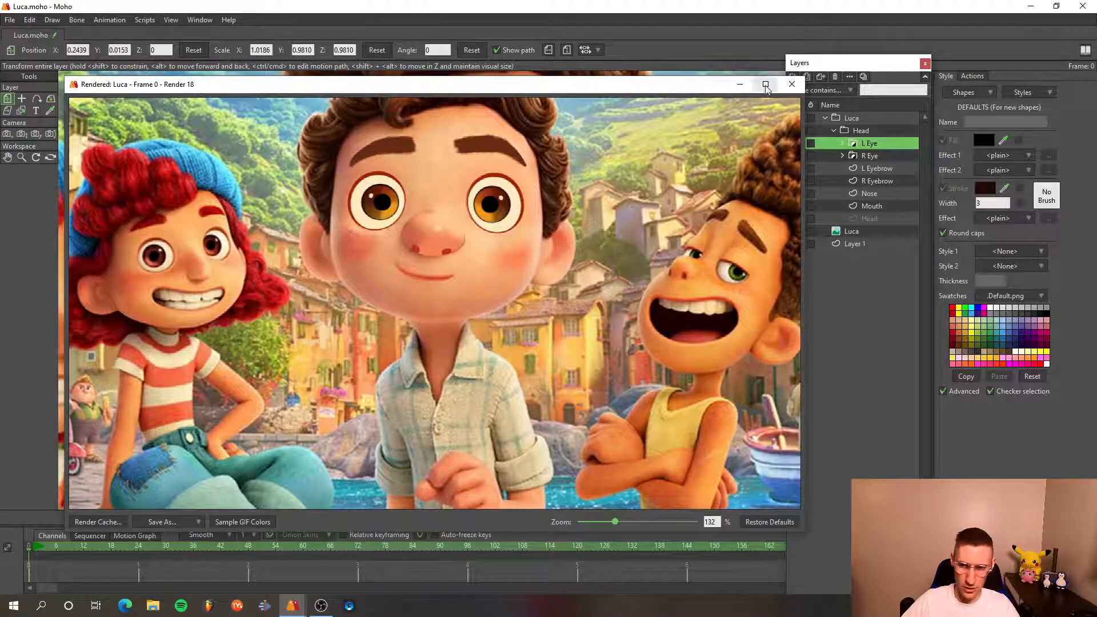
pyautogui.click(792, 84)
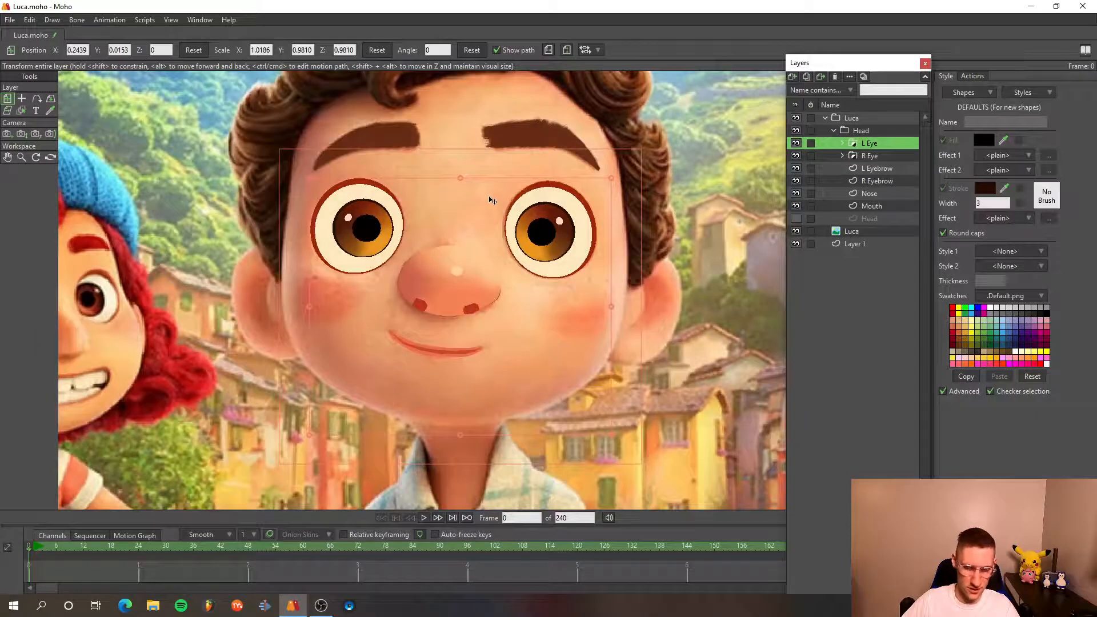
pyautogui.moveTo(382, 235)
pyautogui.mouseDown()
pyautogui.moveTo(338, 235)
pyautogui.moveTo(383, 237)
pyautogui.mouseUp()
# - Render the frame repeatedly, closing each preview, to compare the drawn eyes with the reference eyes
pyautogui.hotkey('ctrl', 'r')
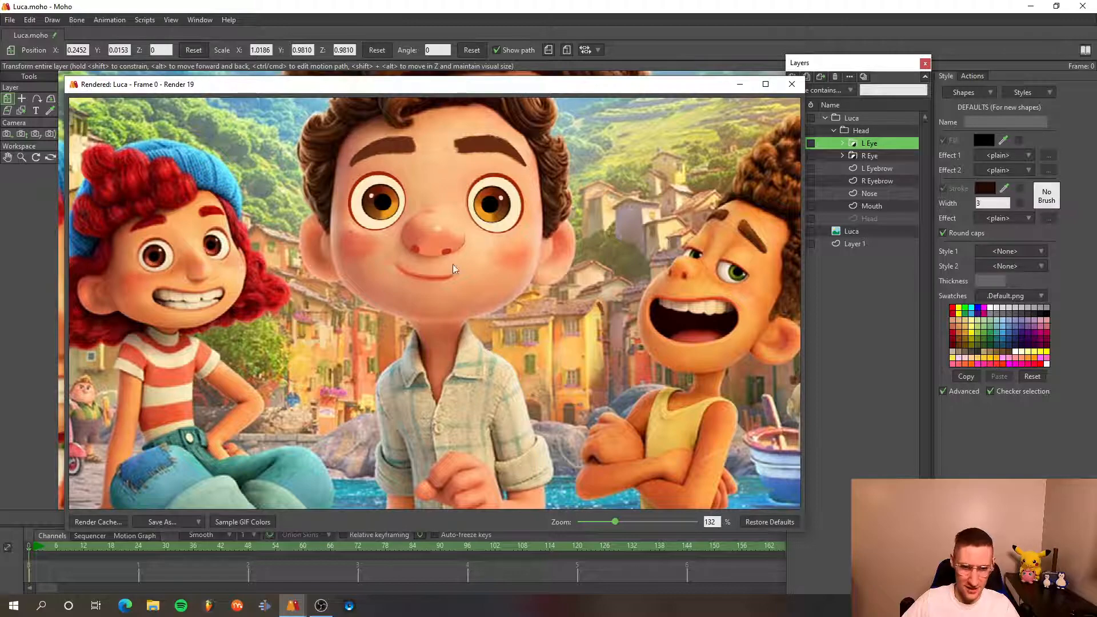
pyautogui.click(801, 84)
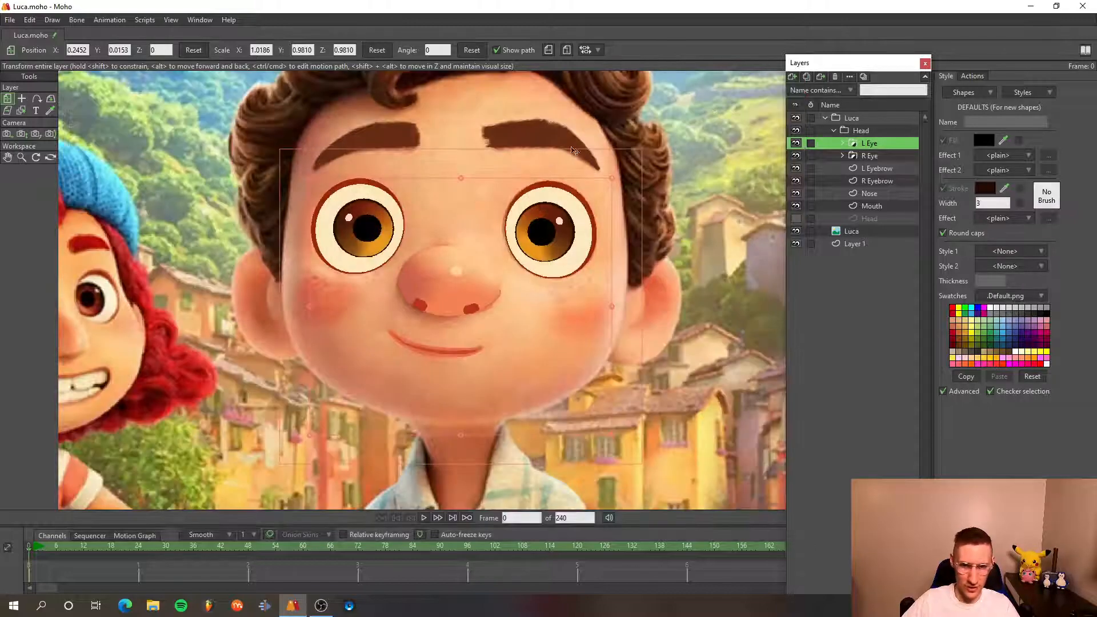
pyautogui.hotkey('ctrl', 'r')
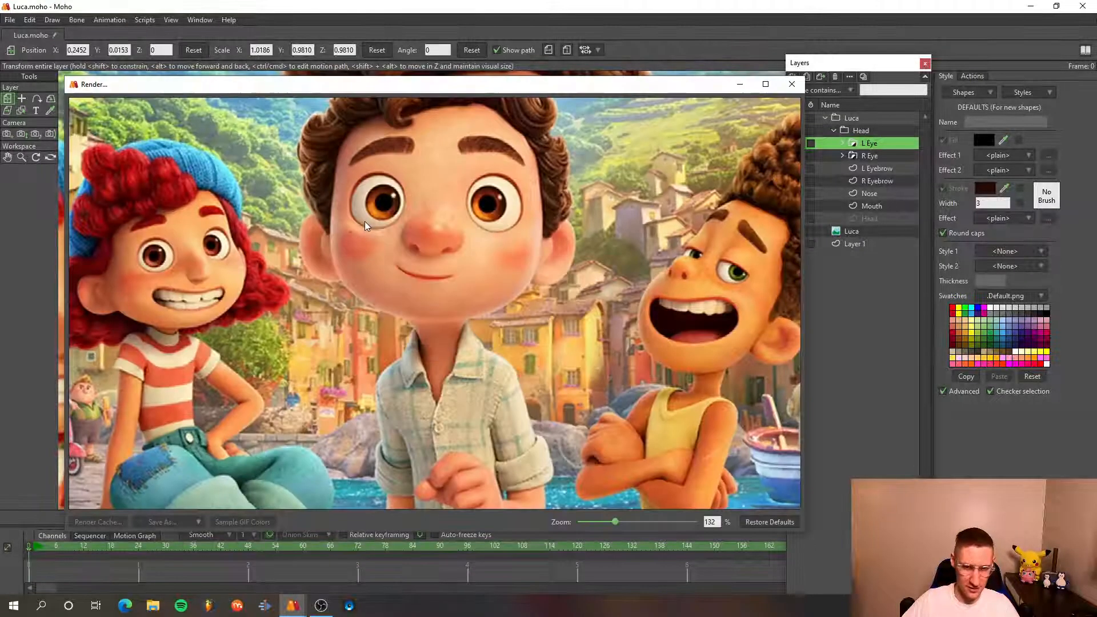
pyautogui.click(800, 84)
pyautogui.hotkey('ctrl', 'r')
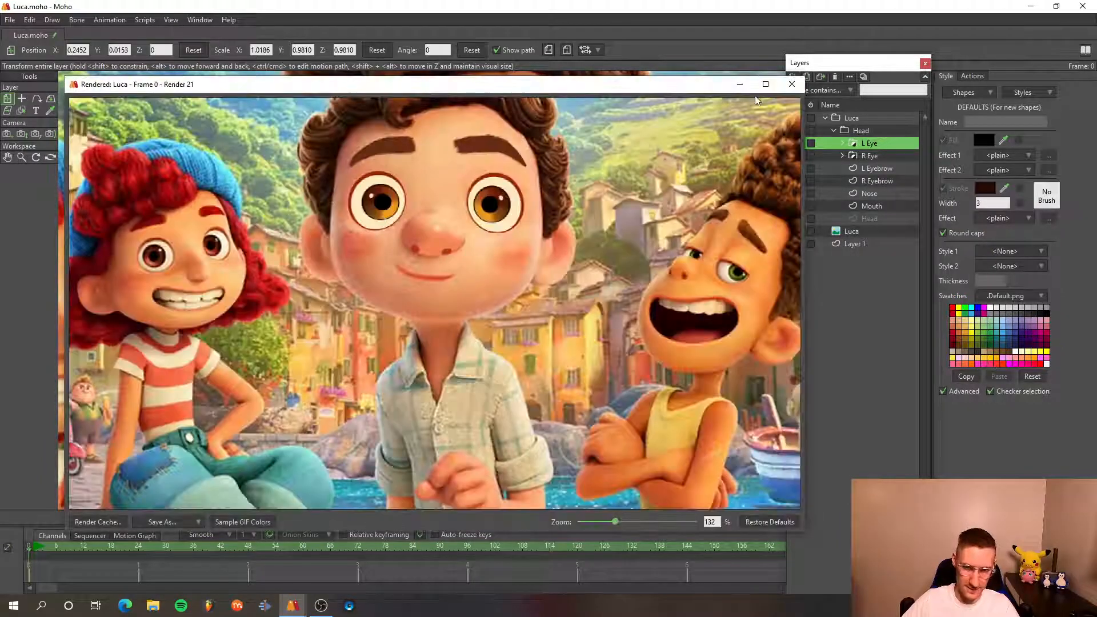
pyautogui.click(792, 84)
pyautogui.hotkey('ctrl', 'r')
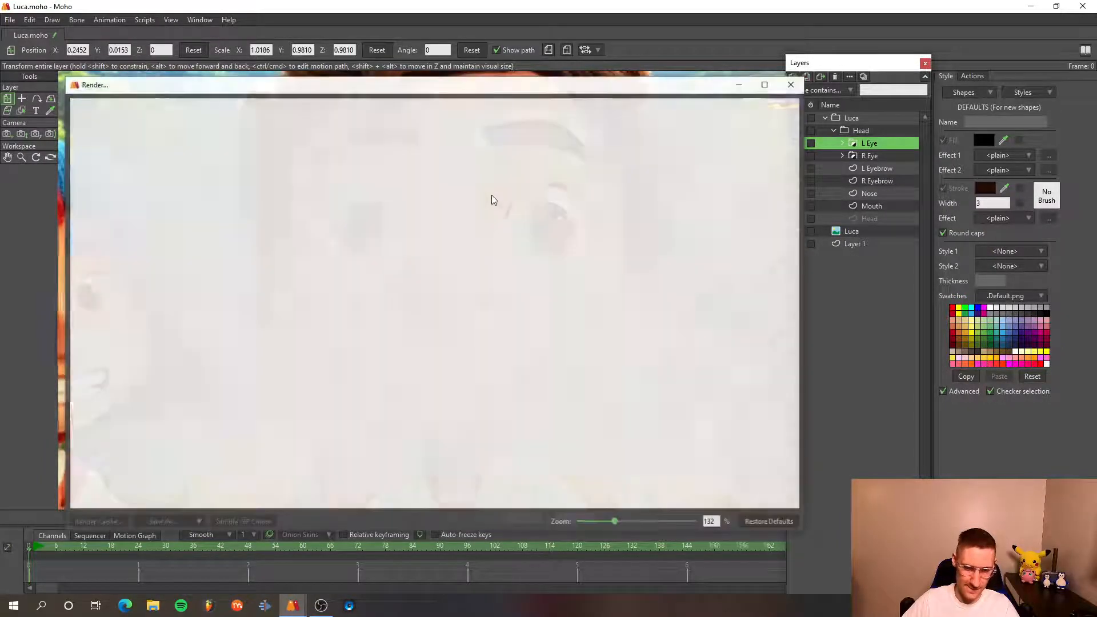
pyautogui.click(792, 85)
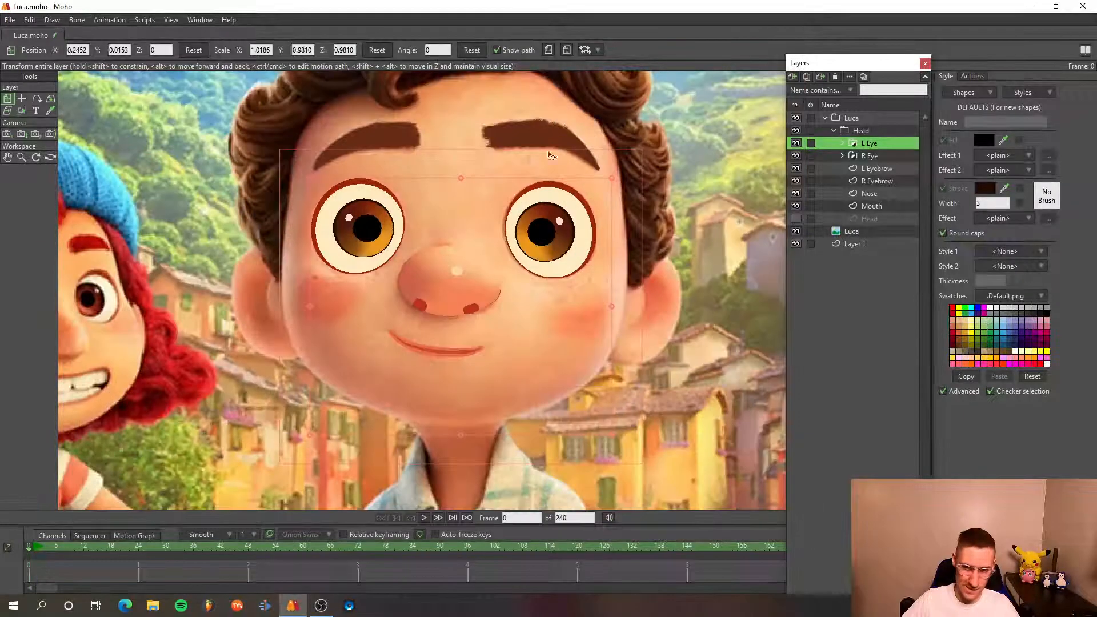
pyautogui.hotkey('ctrl', 'r')
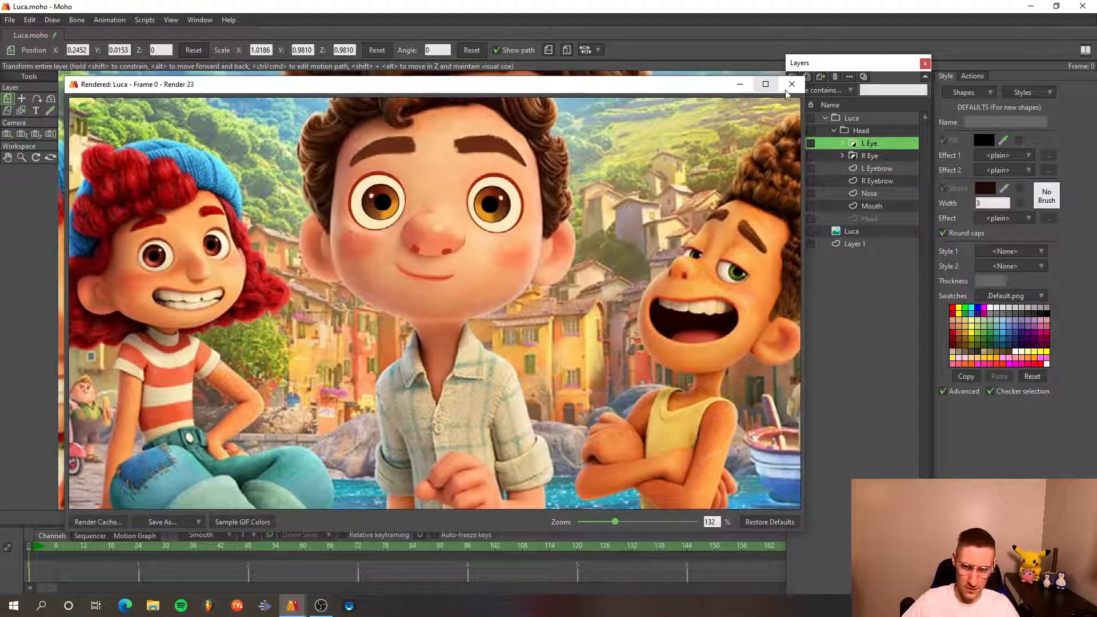
pyautogui.click(792, 84)
# - Set the L Eye group's origin near the middle of its eye, at about X 0.4560, Y 0.3708
pyautogui.scroll(2, 308, 220)
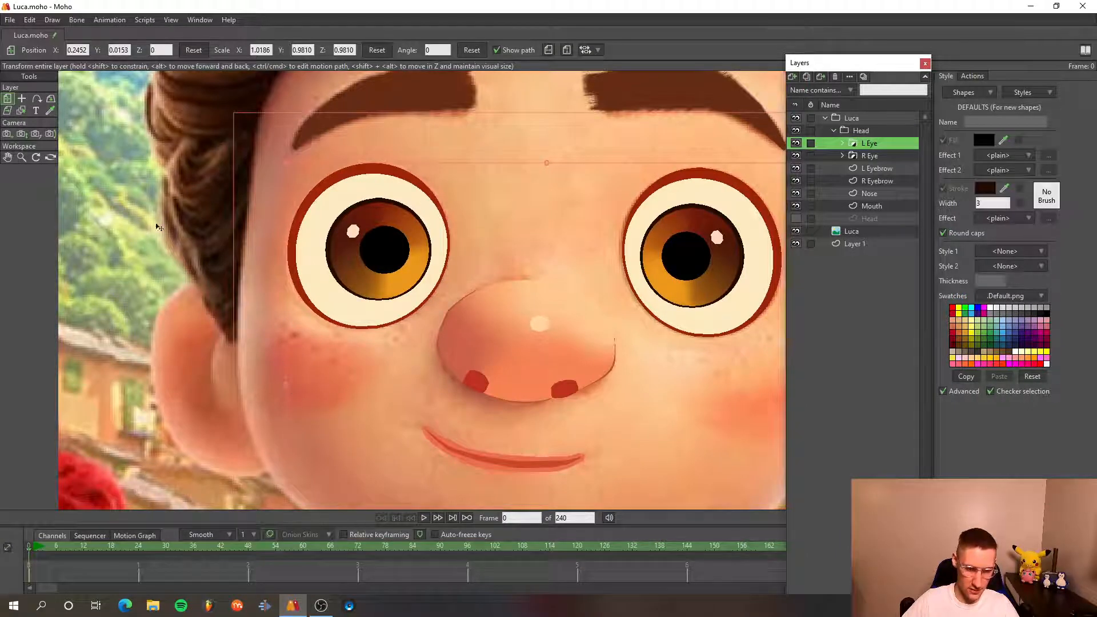
pyautogui.click(22, 100)
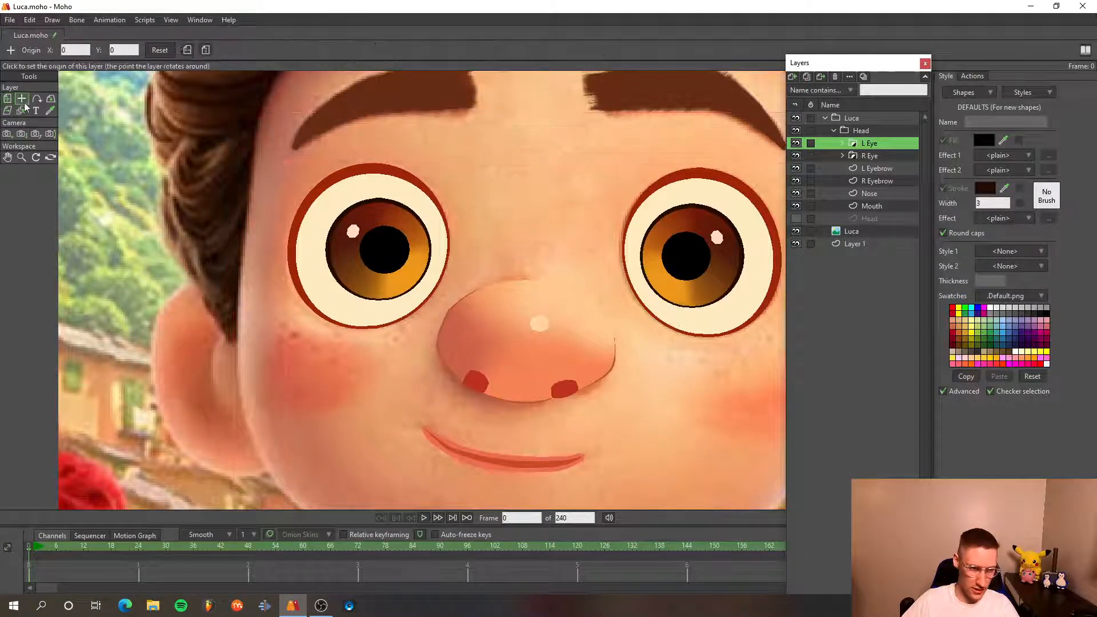
pyautogui.click(364, 244)
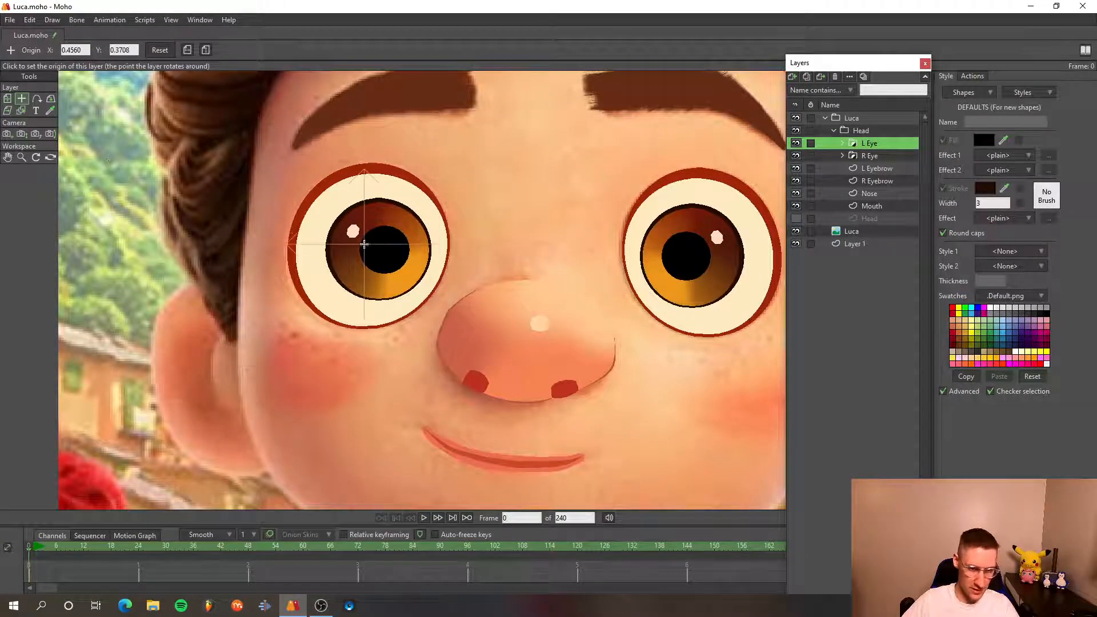
# - Reduce the L Eye group's horizontal scale to about 0.9815, rotate it to about -3.811°, and nudge it to about X -0.6738, Y 0.0090
pyautogui.click(7, 98)
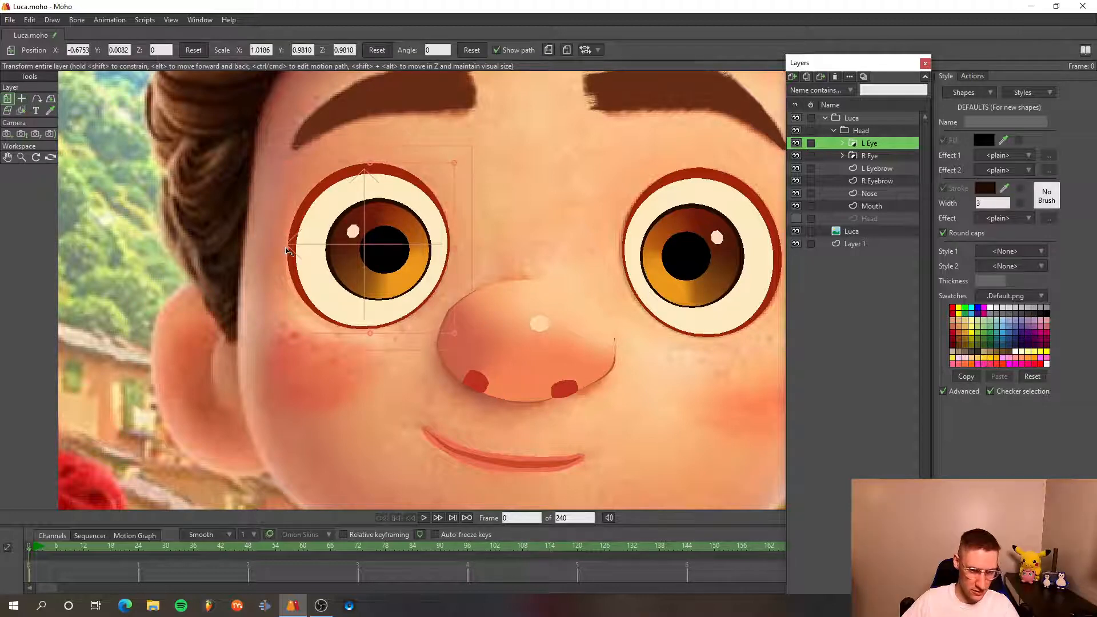
pyautogui.moveTo(287, 251); pyautogui.dragTo(288, 247)
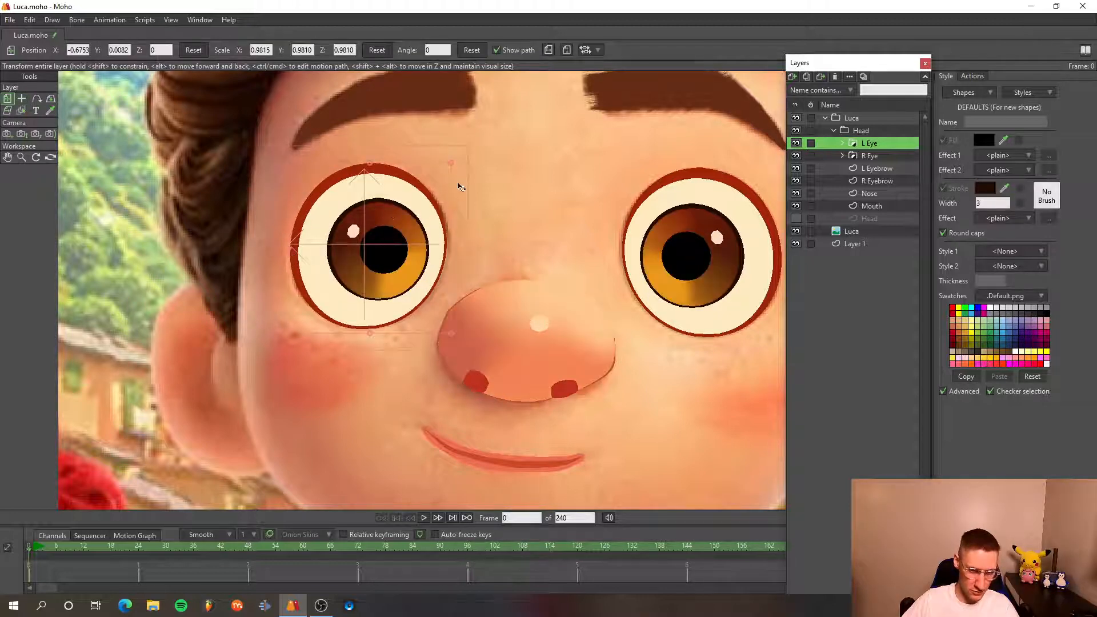
pyautogui.moveTo(459, 179); pyautogui.dragTo(461, 187)
pyautogui.moveTo(416, 242); pyautogui.dragTo(416, 242)
# - Check the rotated L Eye group against the reference face through repeated renders, closing each preview
pyautogui.scroll(-3, 562, 244)
pyautogui.scroll(-2, 562, 244)
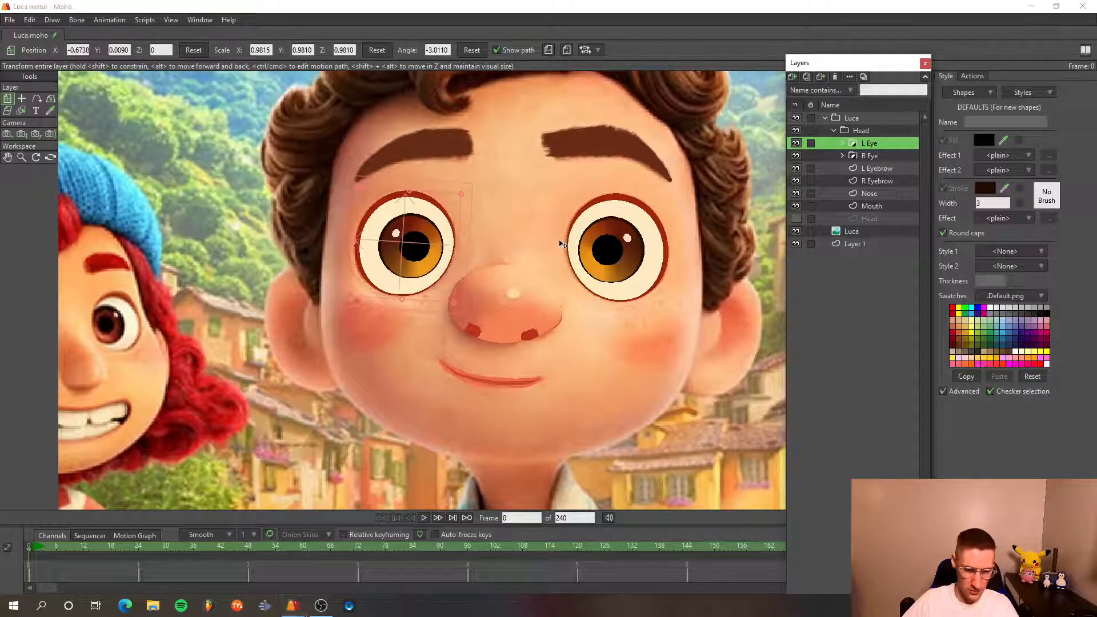
pyautogui.hotkey('ctrl', 'r')
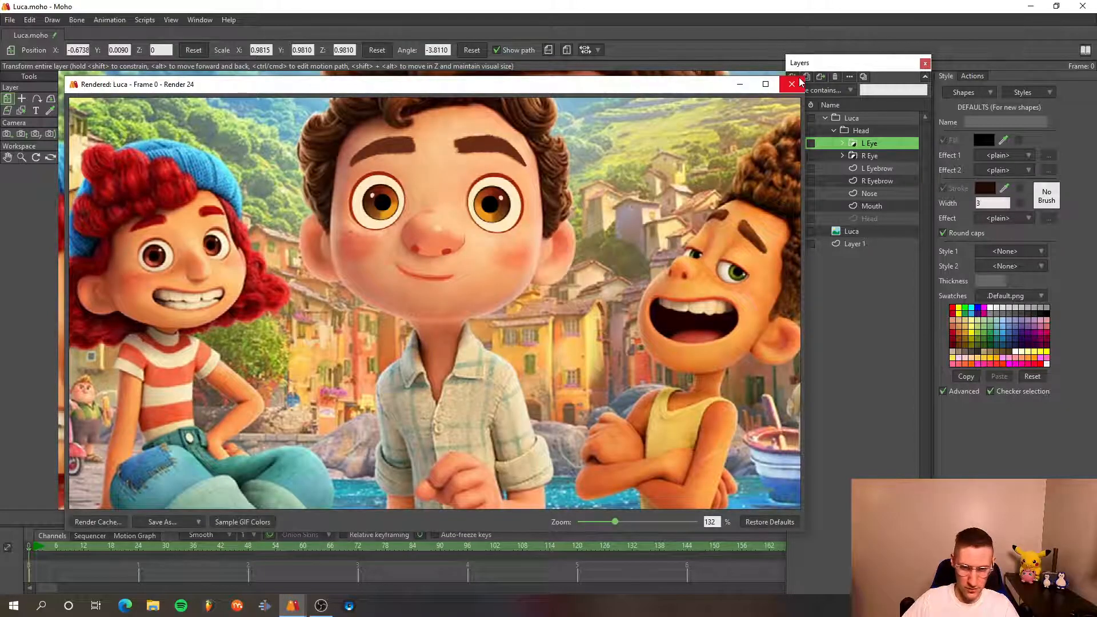
pyautogui.click(799, 78)
pyautogui.hotkey('ctrl', 'r')
pyautogui.click(798, 82)
pyautogui.hotkey('ctrl', 'r')
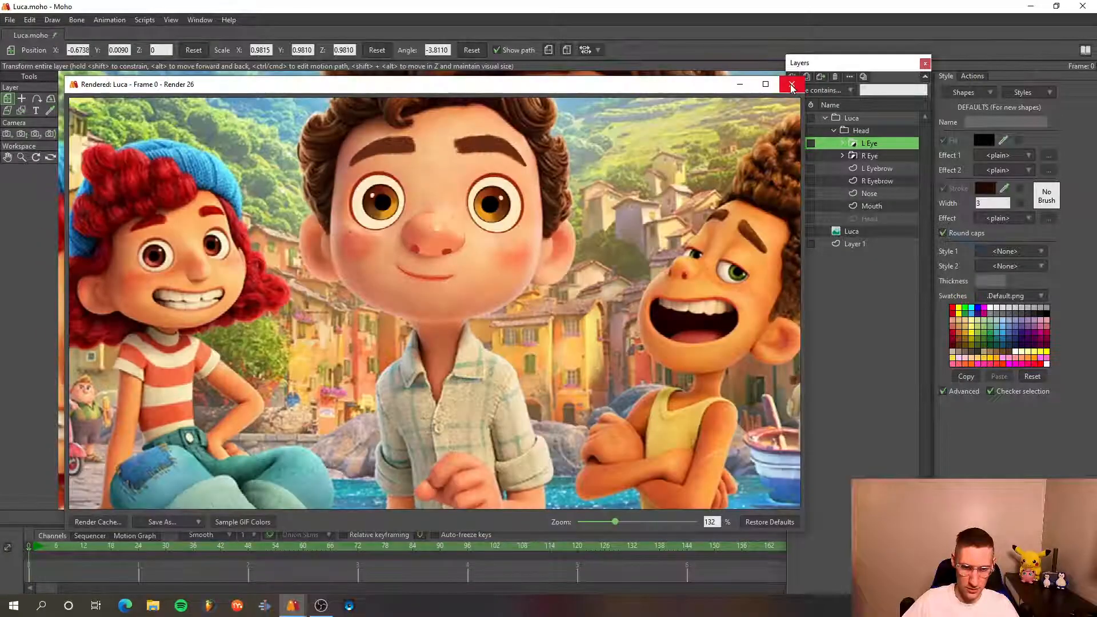
pyautogui.click(791, 85)
pyautogui.hotkey('ctrl', 'r')
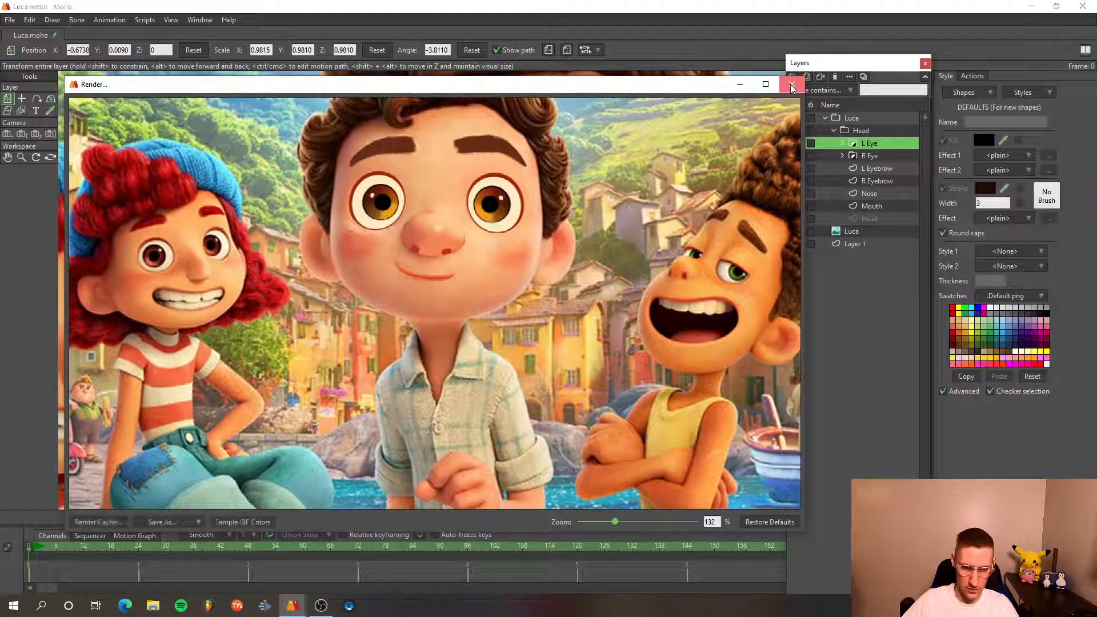
pyautogui.click(792, 85)
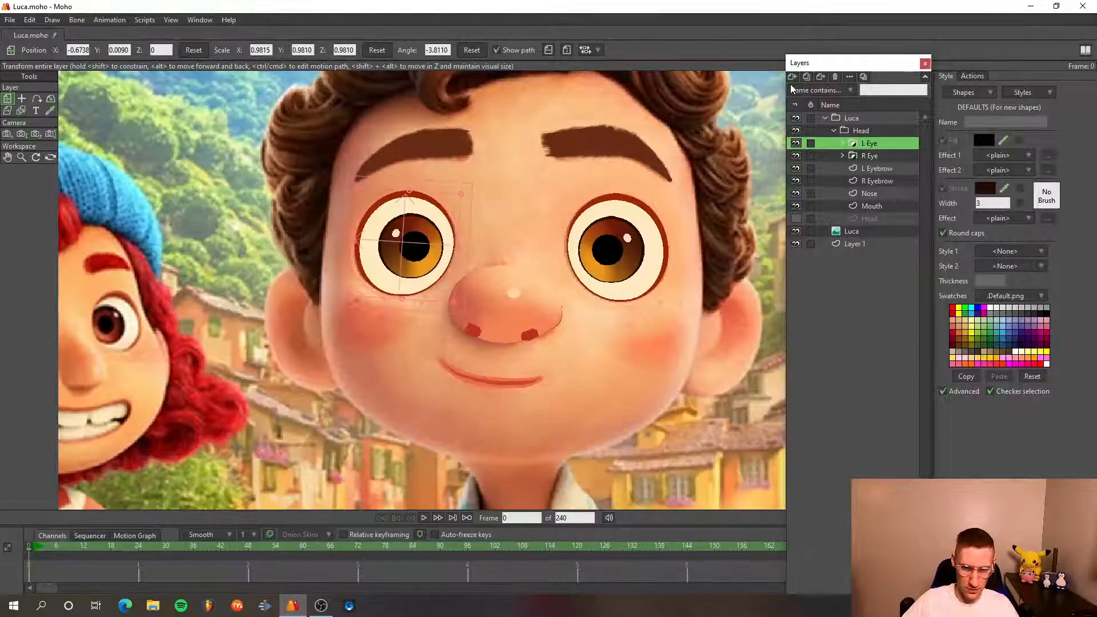
# - Render the frame again and examine the facial features at several preview magnifications
pyautogui.hotkey('ctrl', 'r')
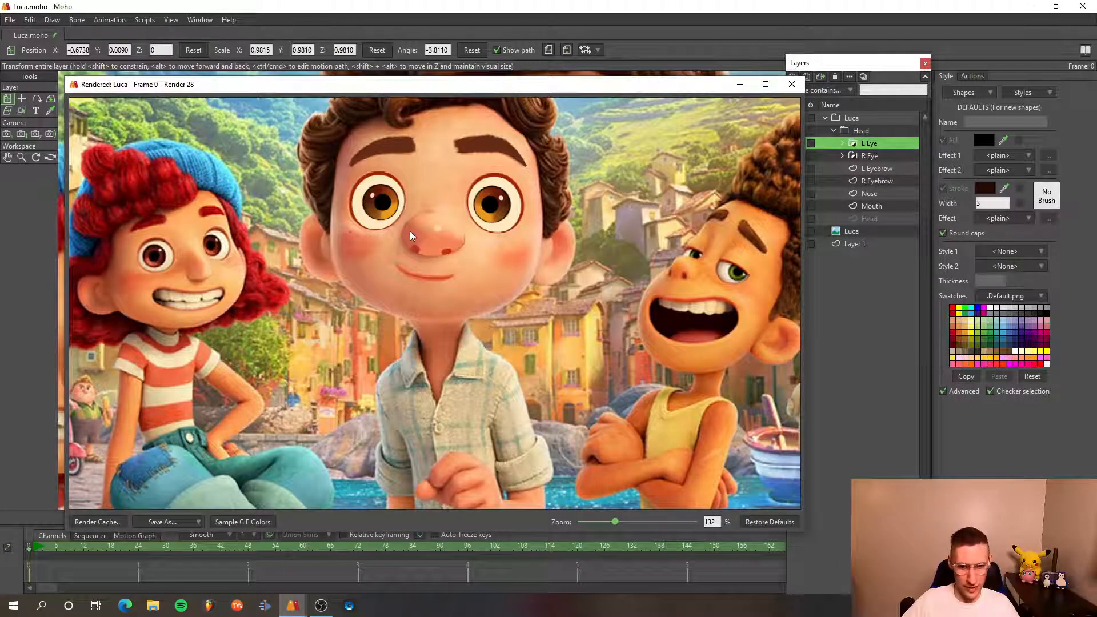
pyautogui.scroll(5, 410, 231)
pyautogui.scroll(-3, 410, 230)
pyautogui.moveTo(409, 231); pyautogui.dragTo(402, 315)
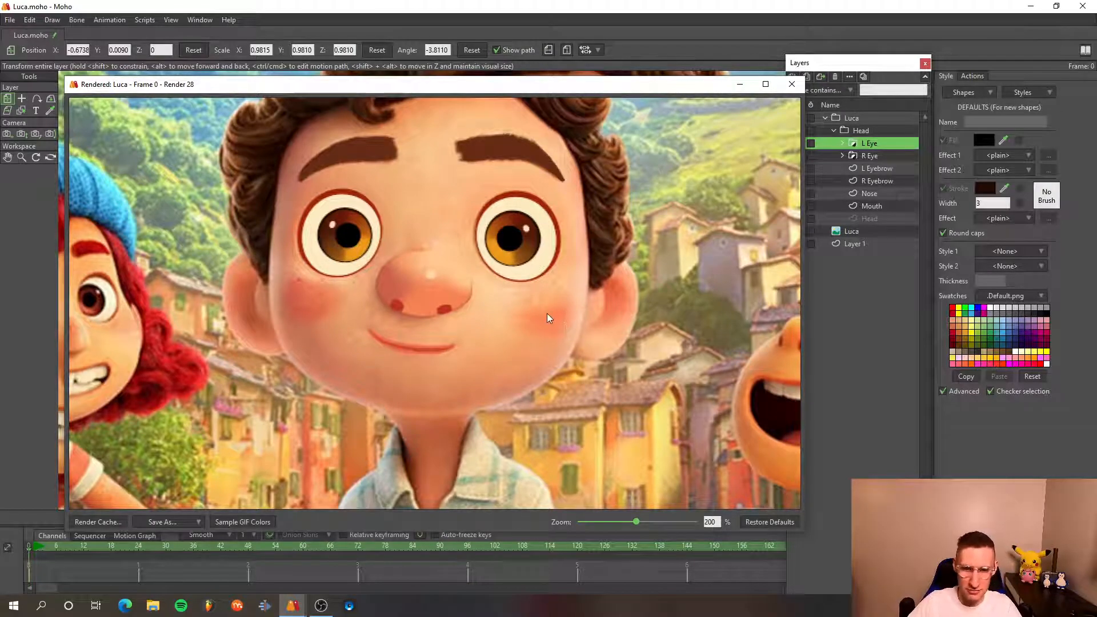
pyautogui.scroll(1, 547, 313)
pyautogui.scroll(-3, 633, 281)
pyautogui.scroll(1, 612, 296)
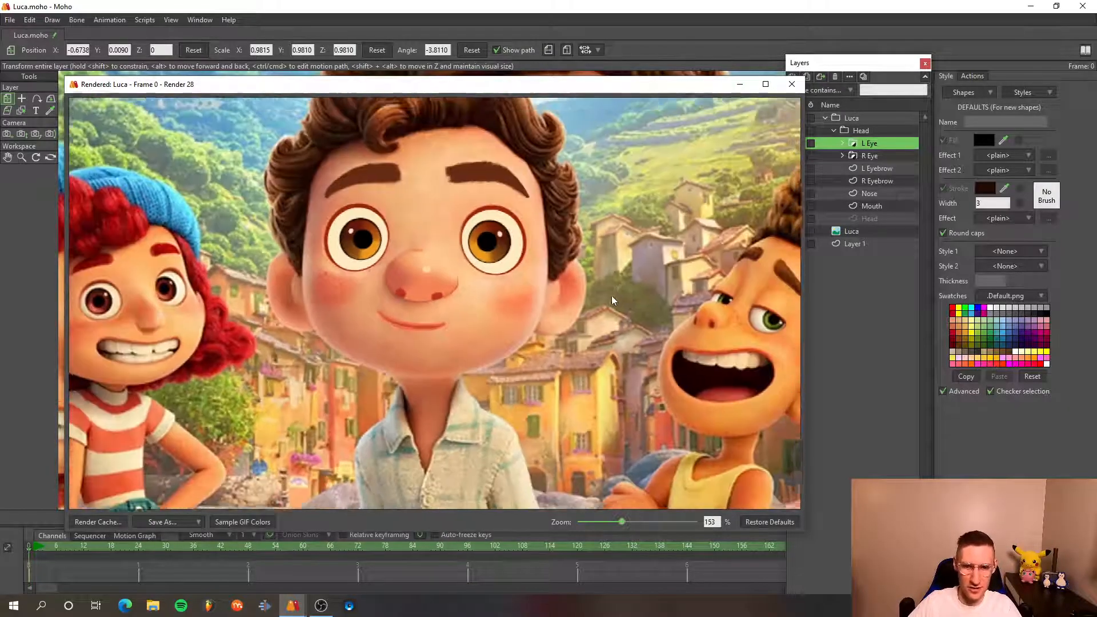
# - Make the Head vector layer visible again and close the render preview to view the whole face
pyautogui.click(815, 218)
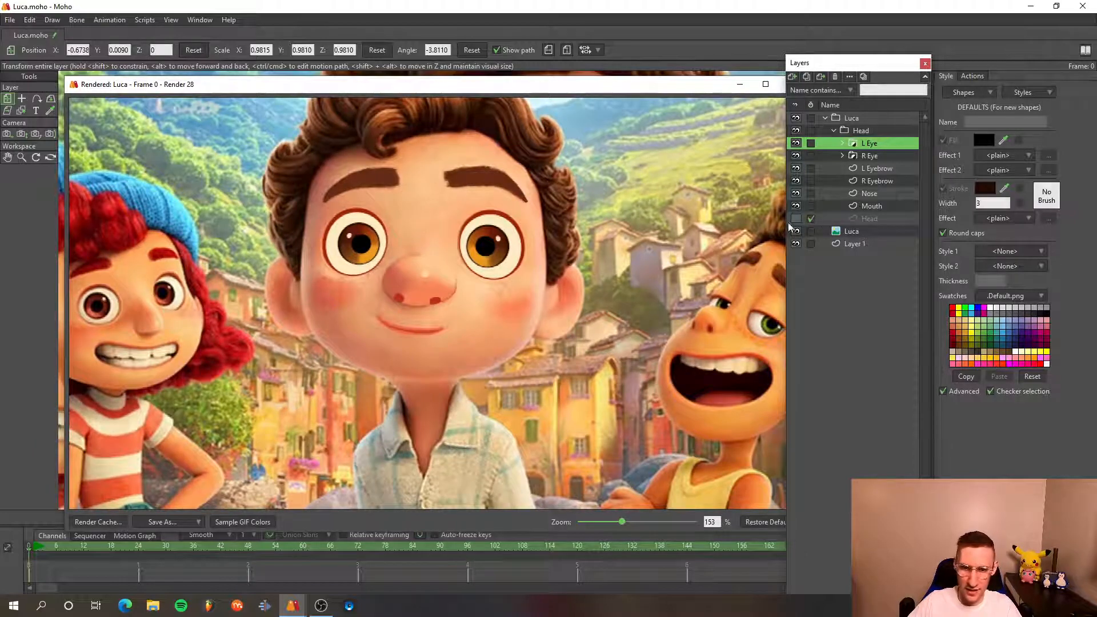
pyautogui.scroll(-4, 655, 256)
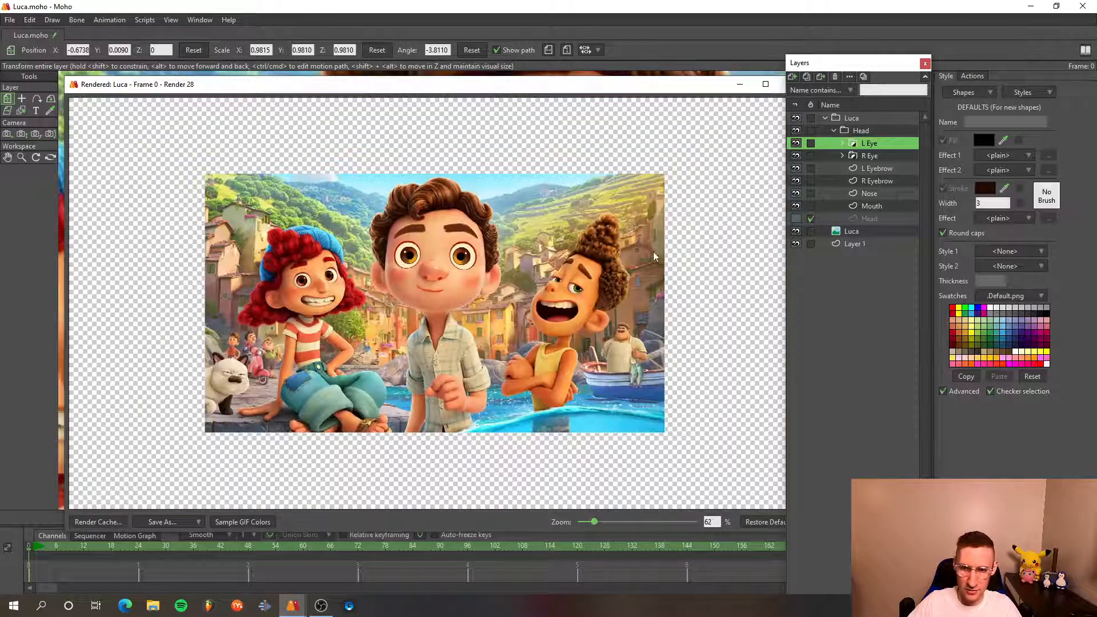
pyautogui.click(800, 218)
pyautogui.click(629, 234)
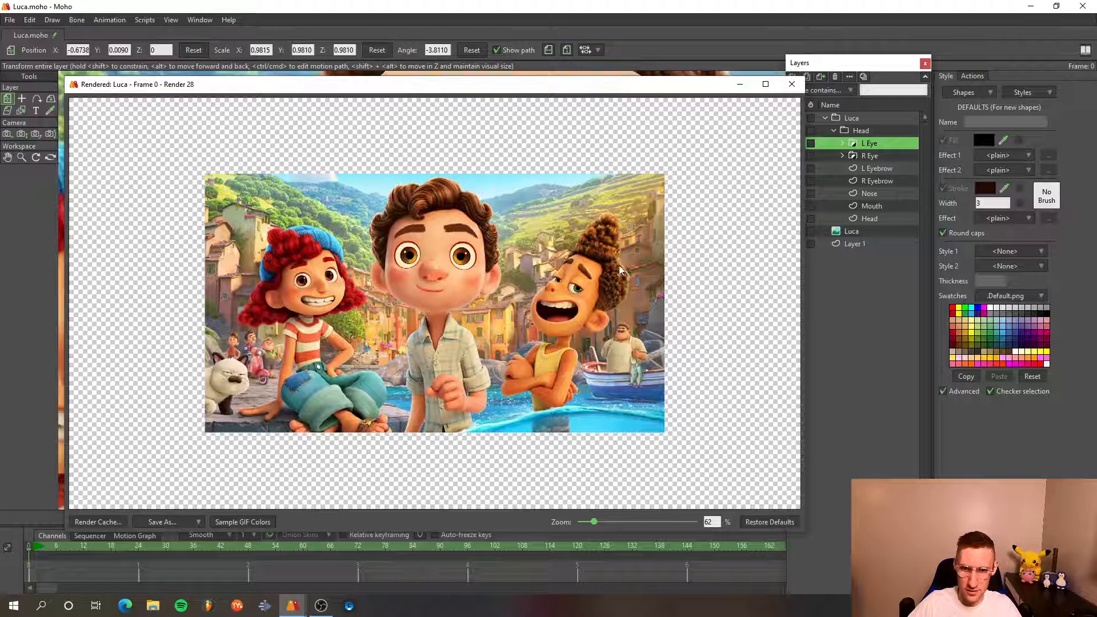
pyautogui.click(791, 84)
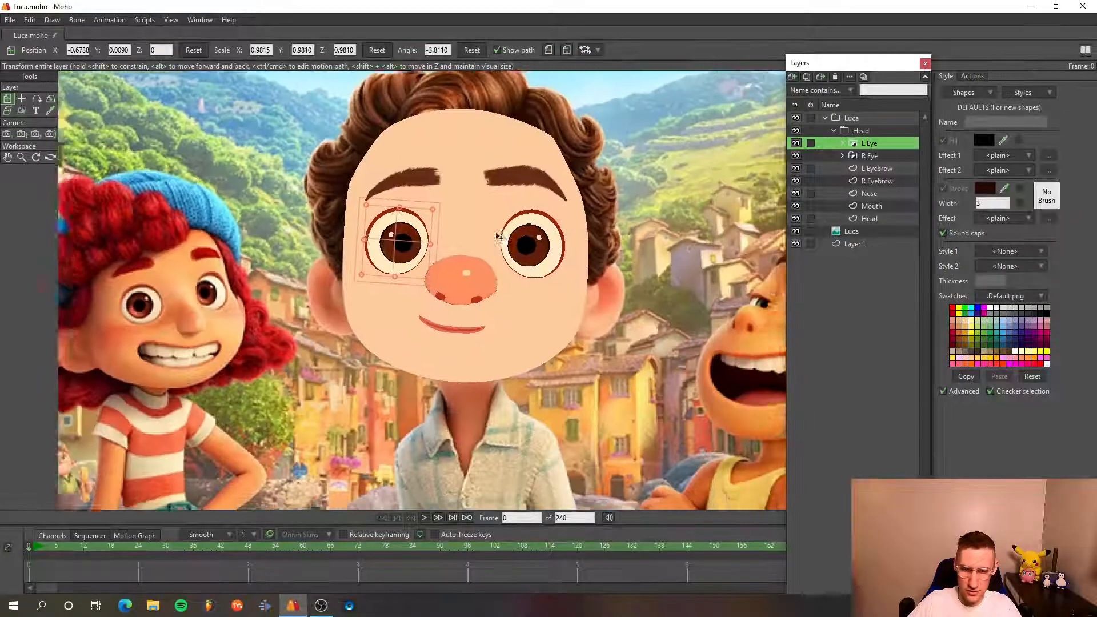
pyautogui.moveTo(496, 234); pyautogui.dragTo(457, 246)
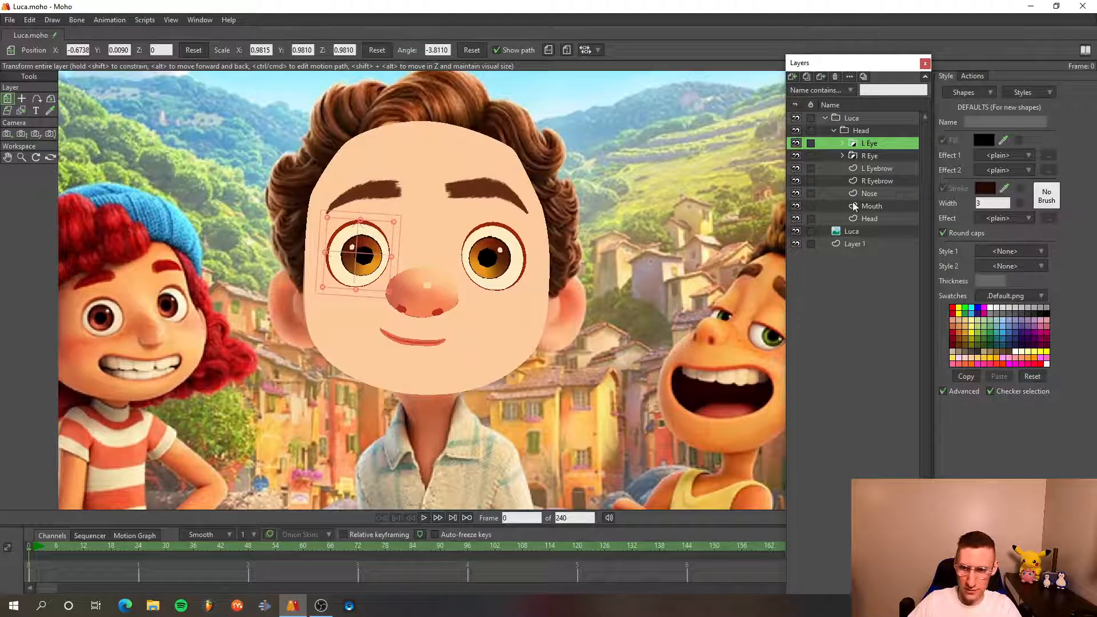
# - Move the Head vector layer slightly up to about Y 0.0073 and check the face in a render preview
pyautogui.click(864, 216)
pyautogui.moveTo(485, 303)
pyautogui.mouseDown()
pyautogui.moveTo(703, 289)
pyautogui.moveTo(484, 301)
pyautogui.mouseUp()
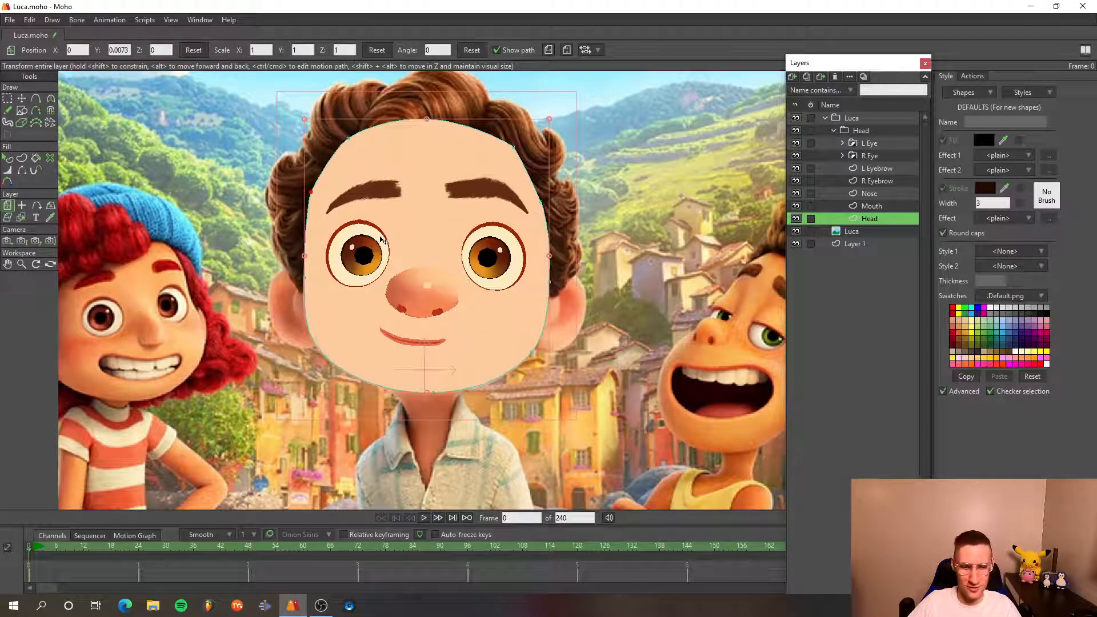
pyautogui.hotkey('ctrl', 'r')
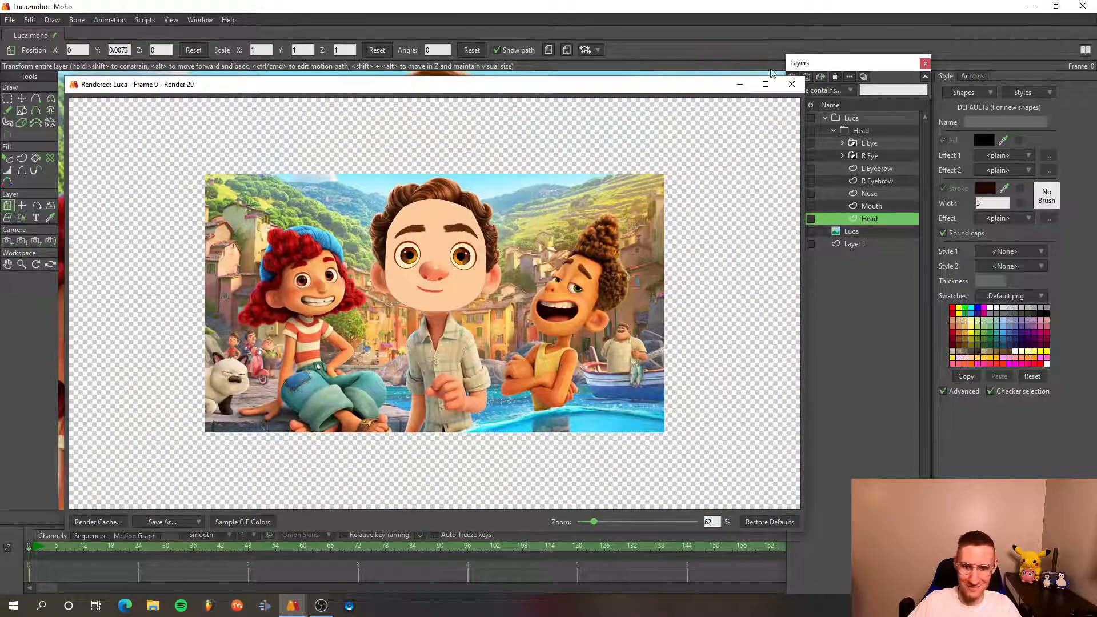
pyautogui.click(792, 84)
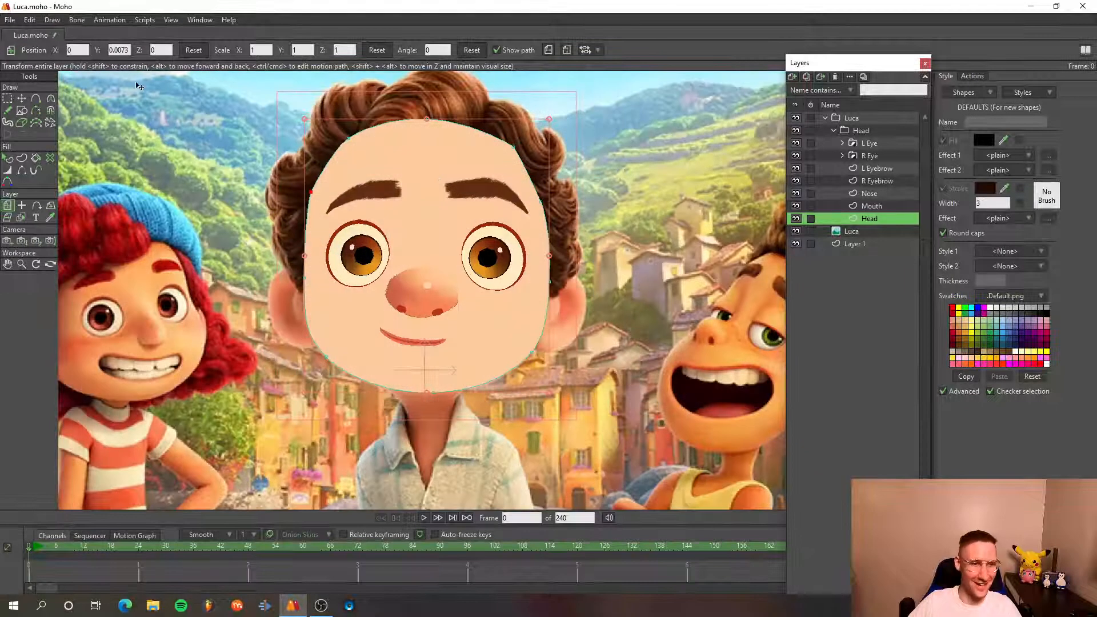